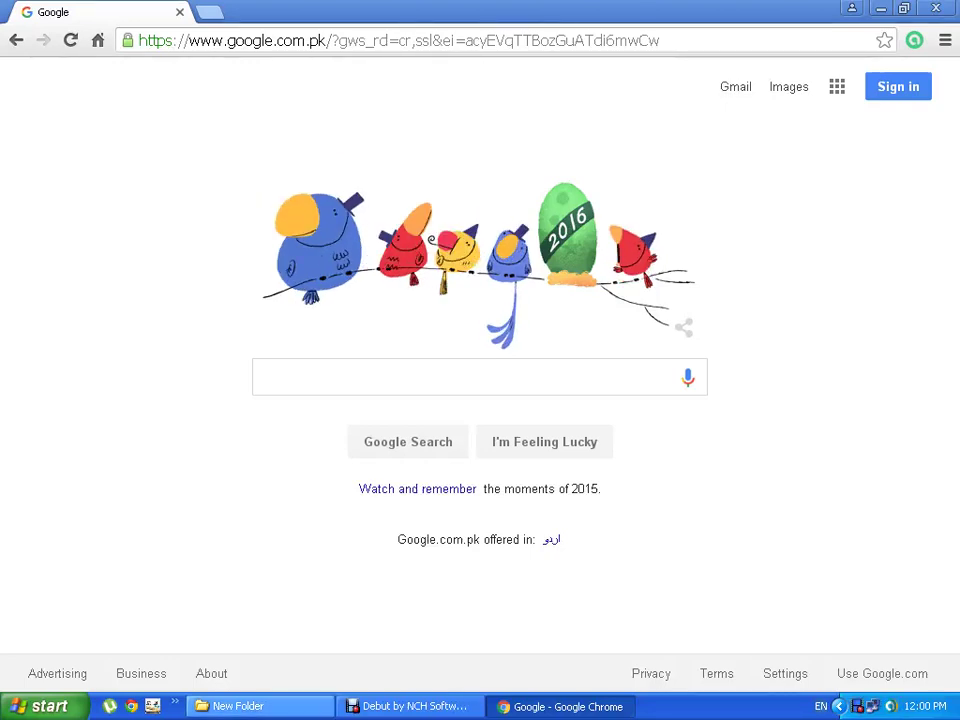
Search Google for 'internship report format' and download and open the Virtual University DOC format.
left_click(238, 706)
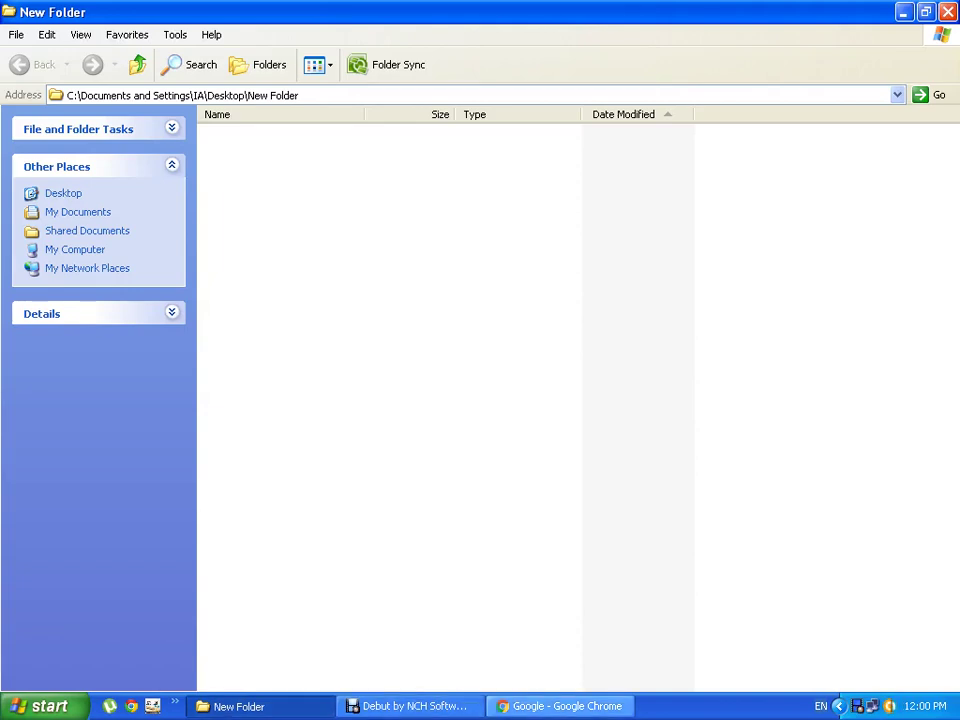
left_click(560, 706)
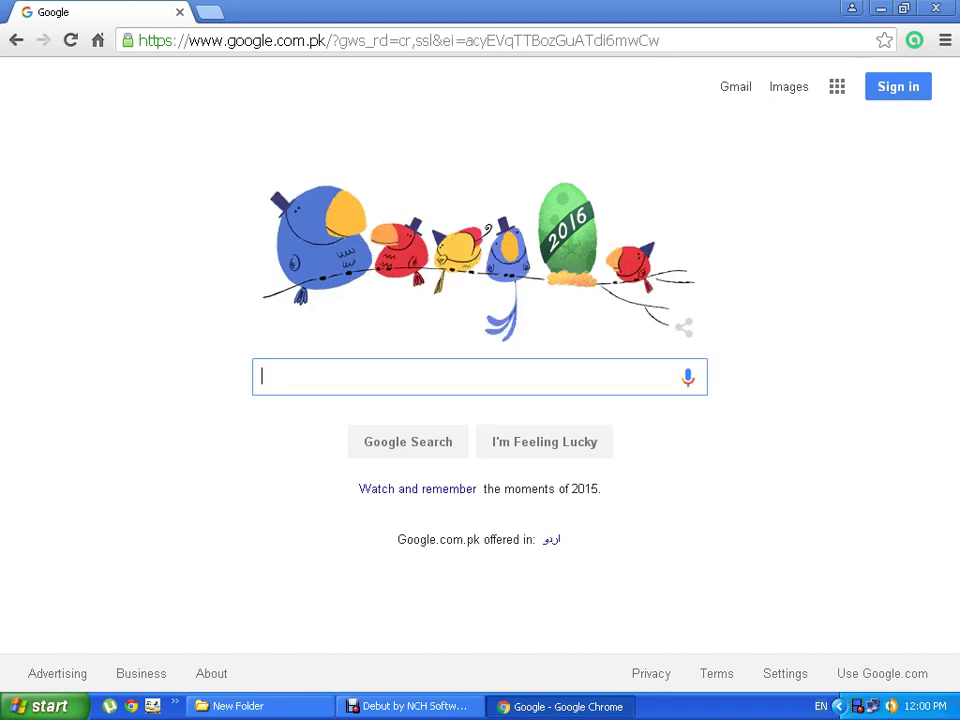
type("internsh")
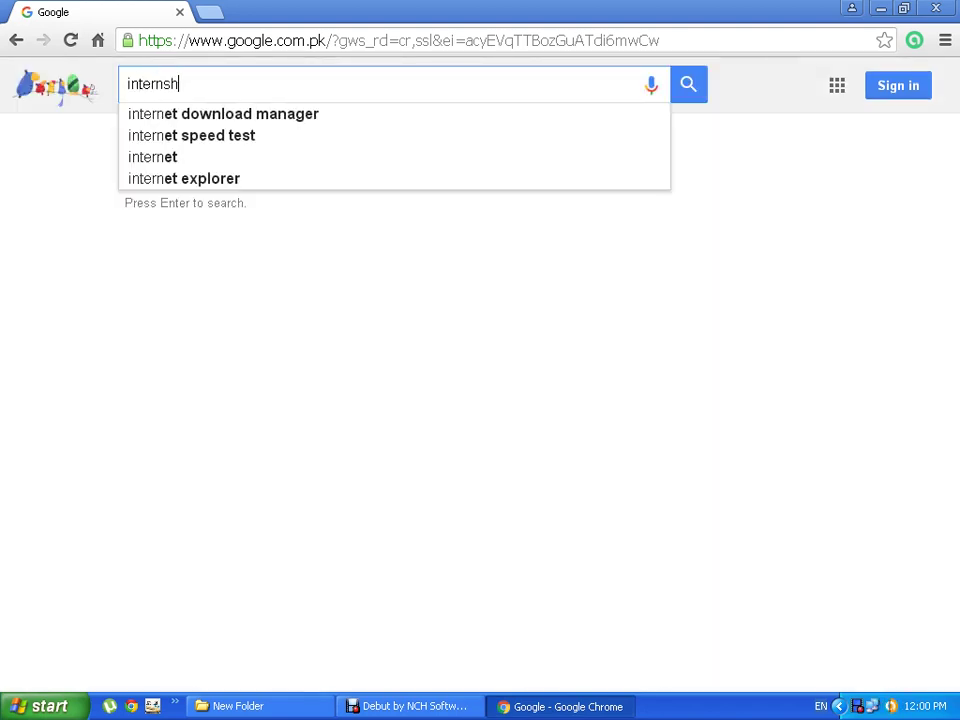
type("ip ")
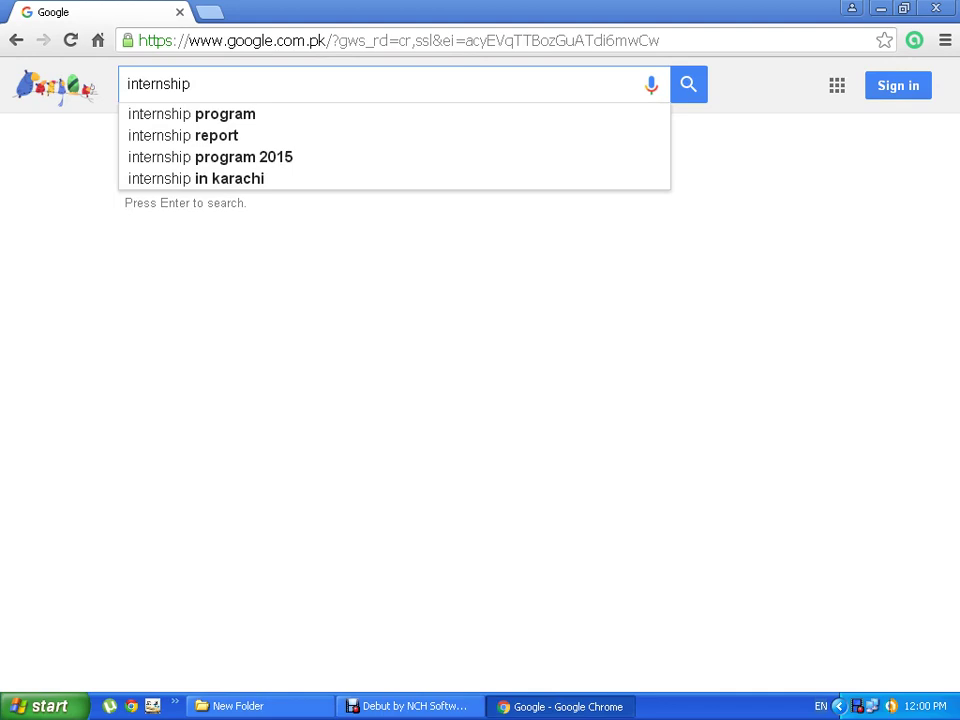
type("report f")
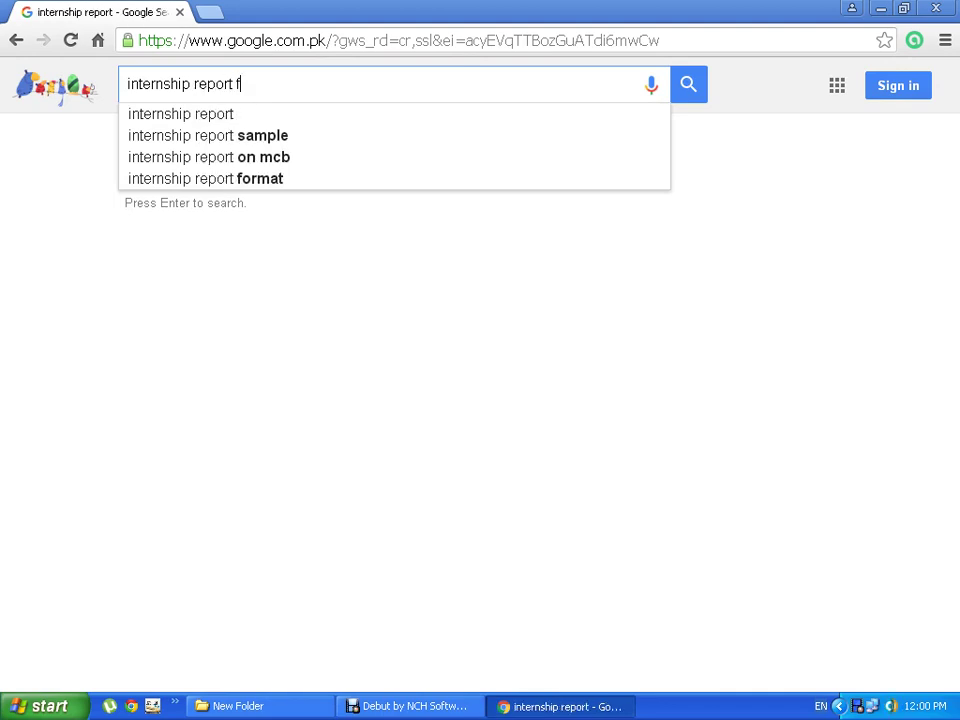
type("ormat")
key("Return")
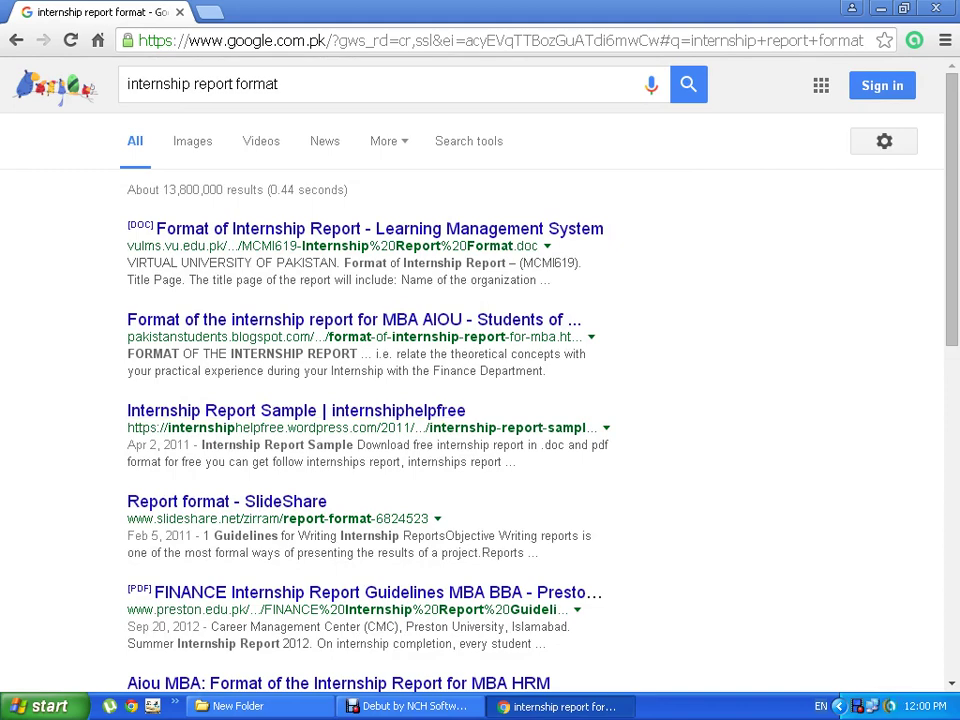
left_click(300, 229)
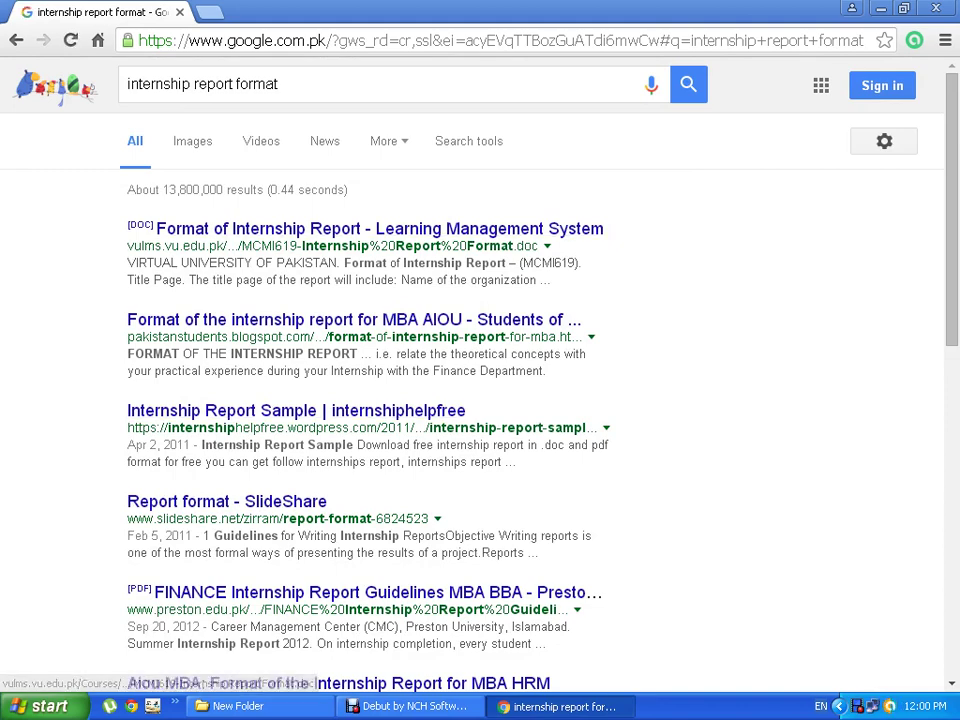
left_click(100, 671)
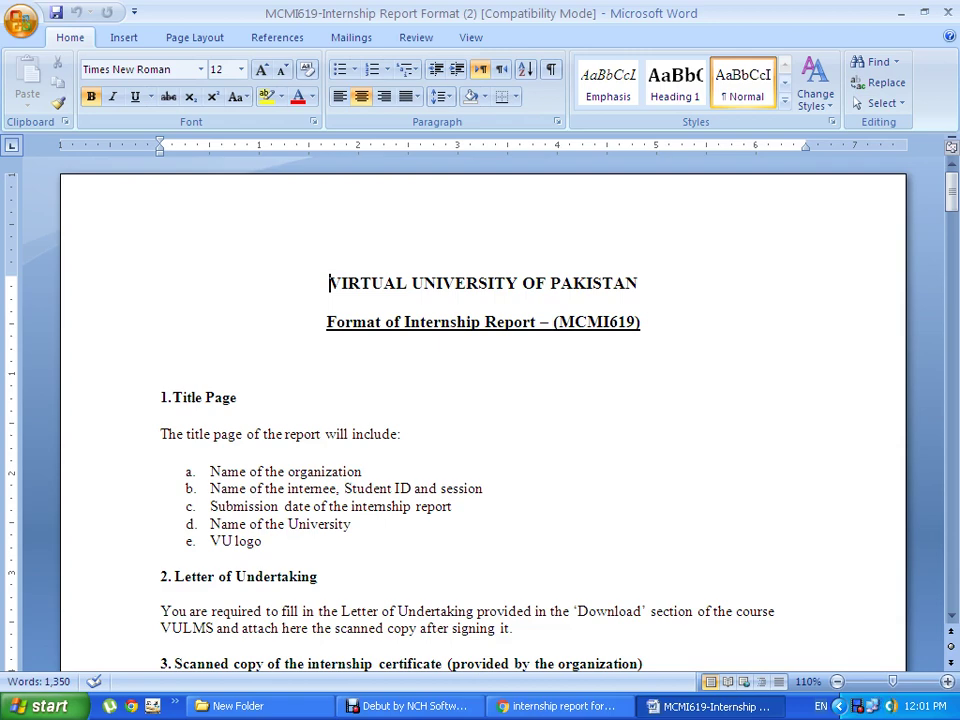
Save a copy named 'Internship report' as a Word 97-2003 document in Desktop's New Folder.
key("F12")
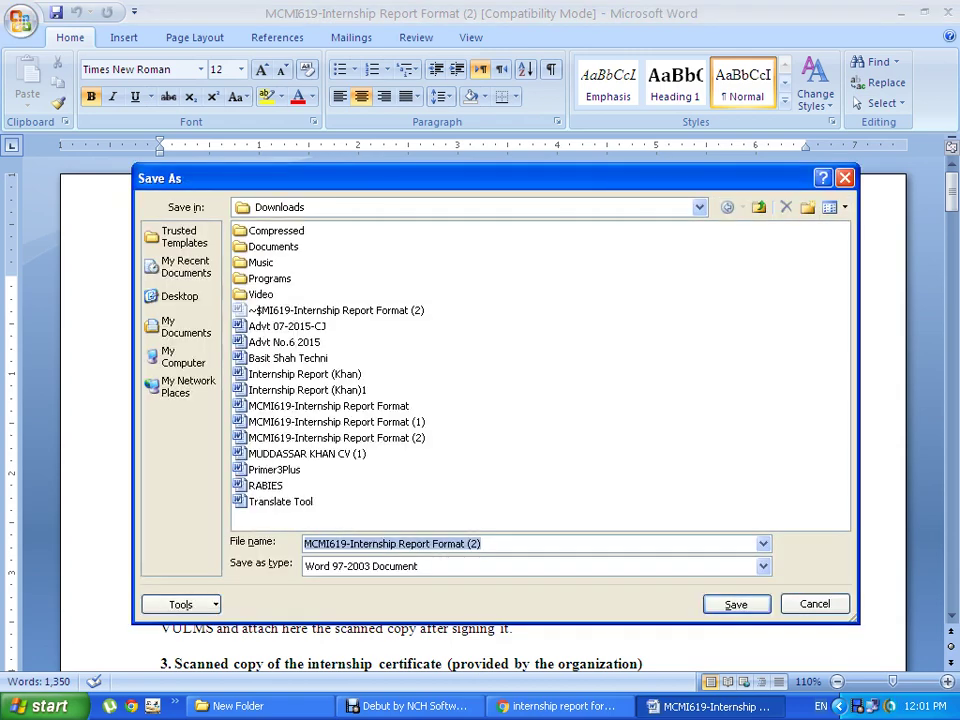
left_click(180, 296)
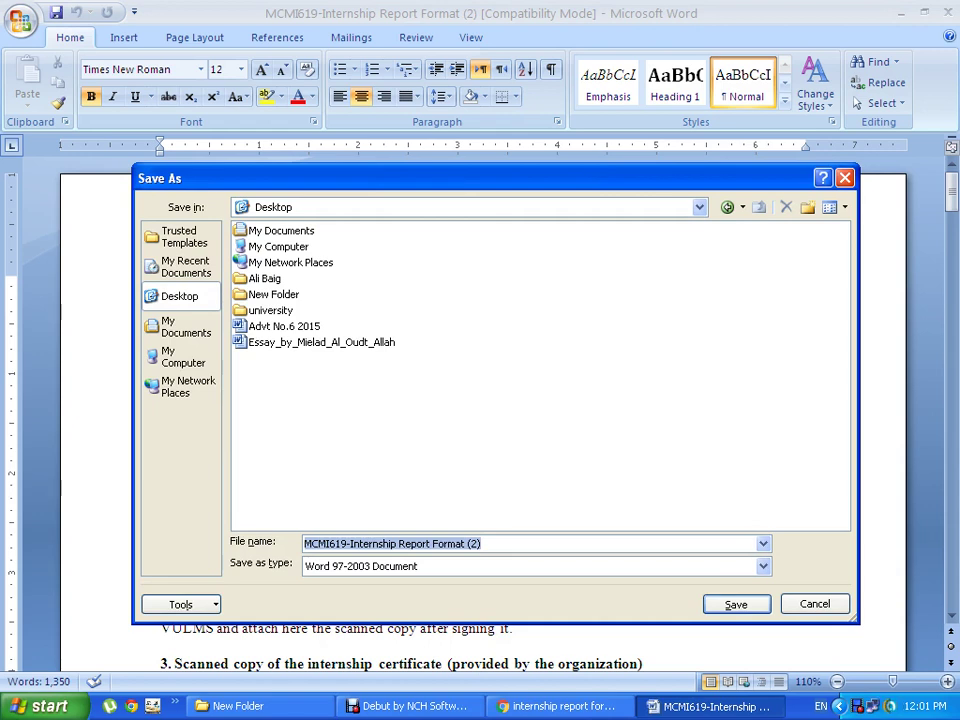
left_click(273, 294)
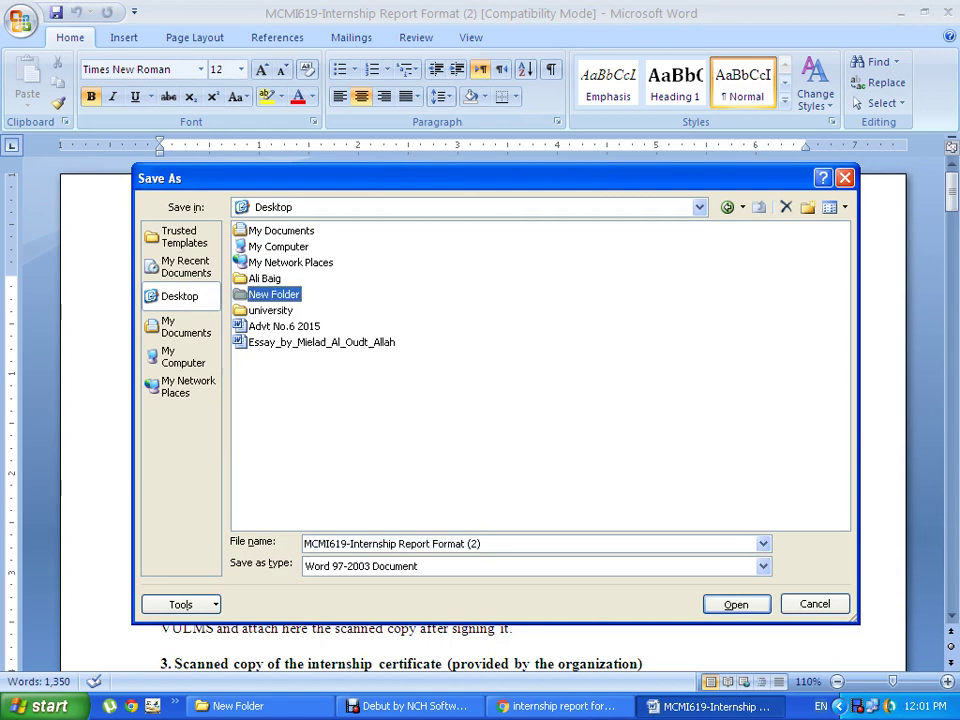
key("Return")
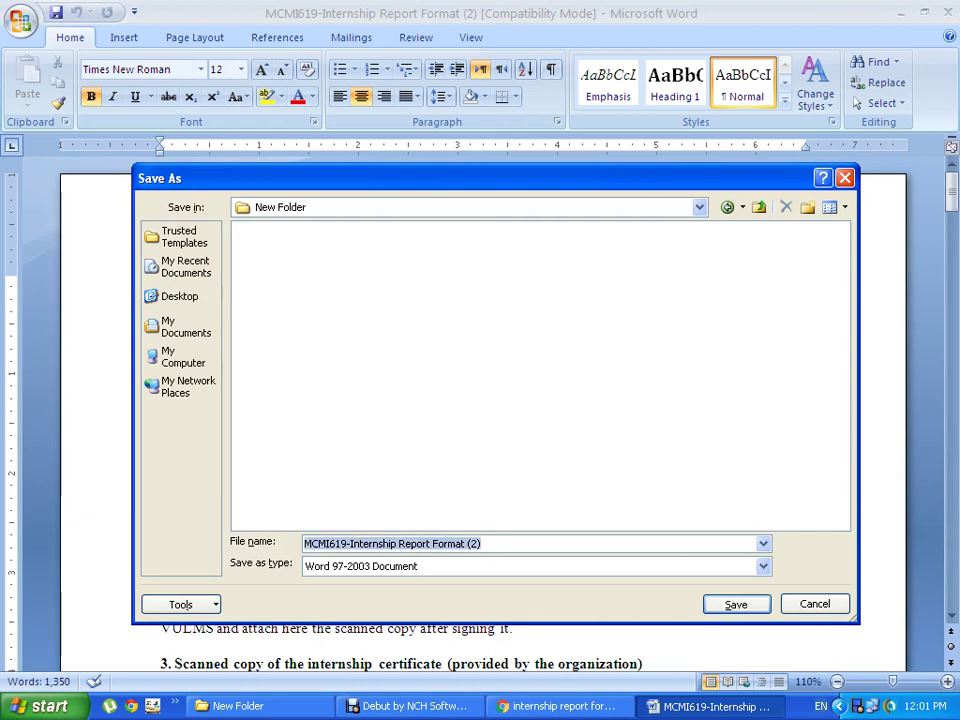
type("Inter")
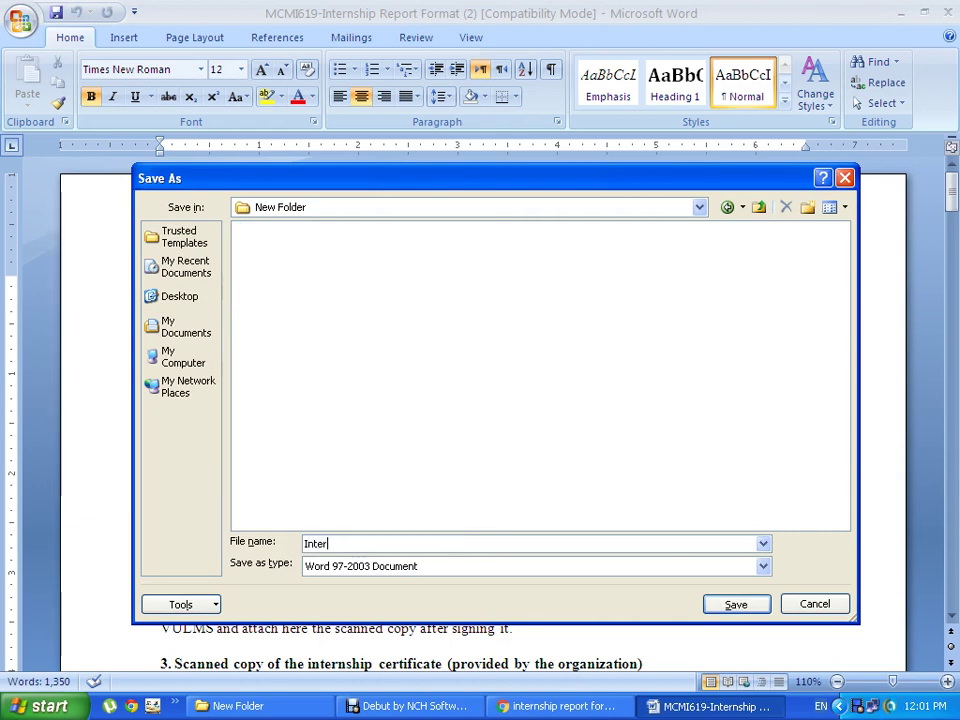
type("nship report")
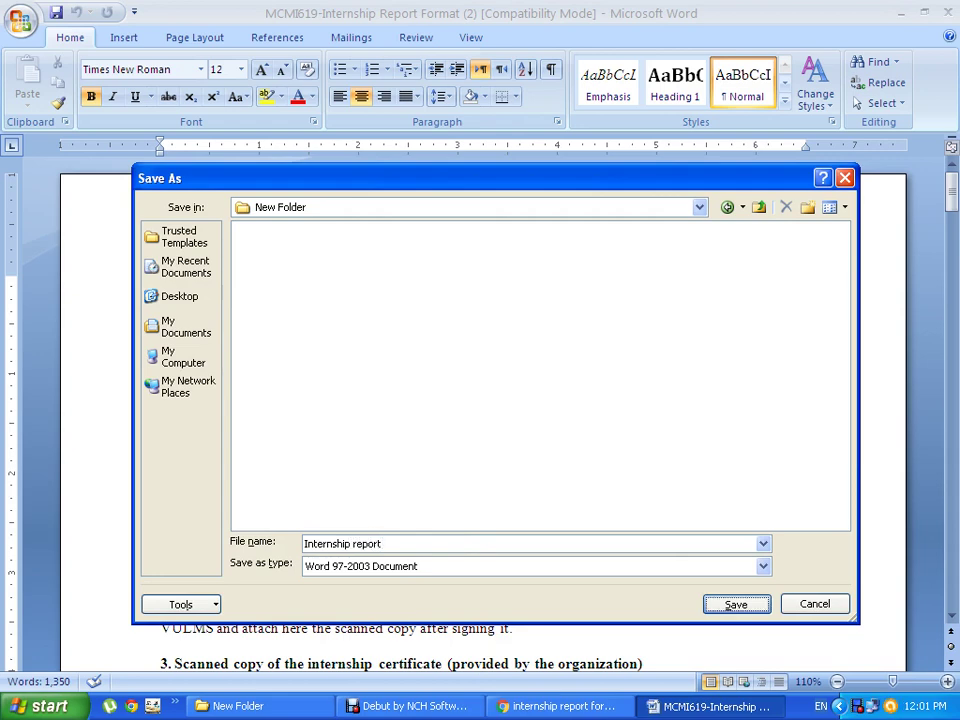
key("Return")
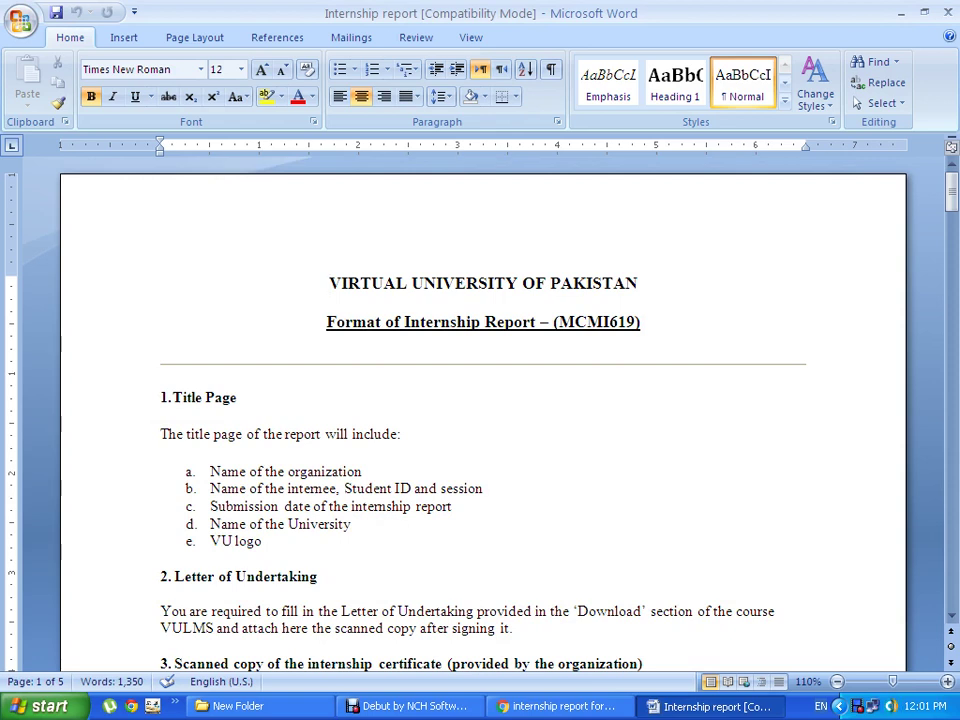
Add an unnumbered 'Internship Report' line below the heading, sized 16 pt and centred.
left_click(237, 397)
key("Return")
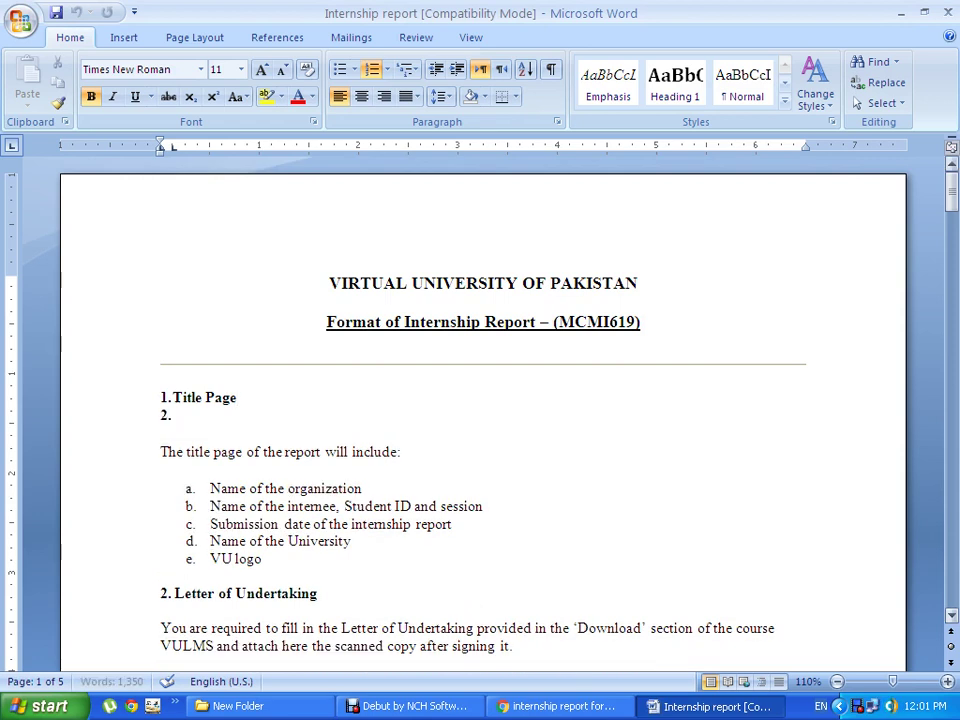
key("BackSpace")
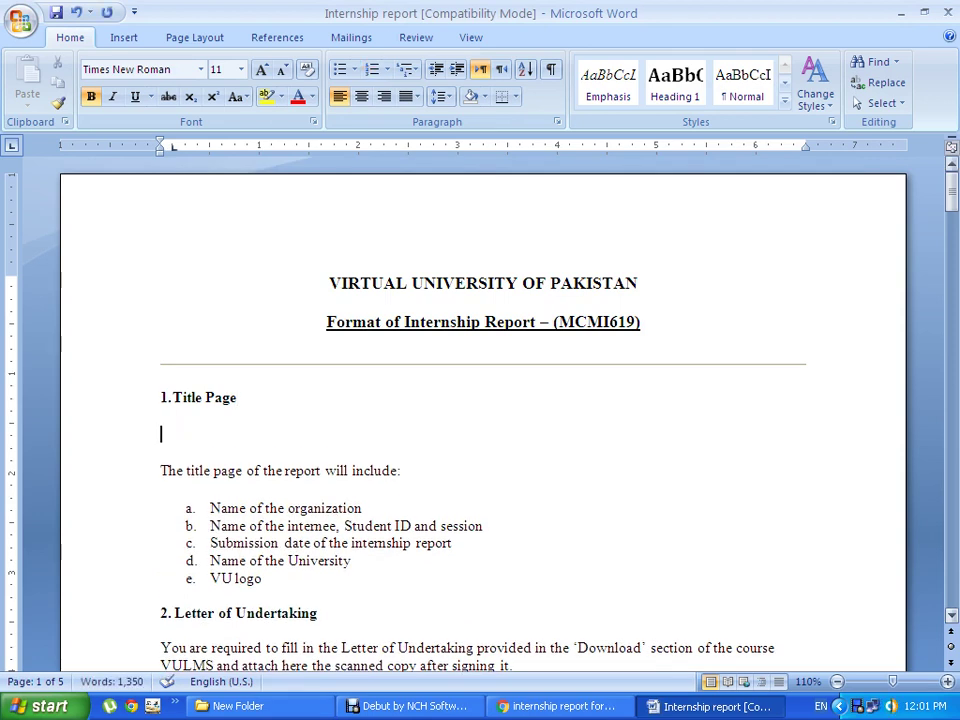
type("Interns")
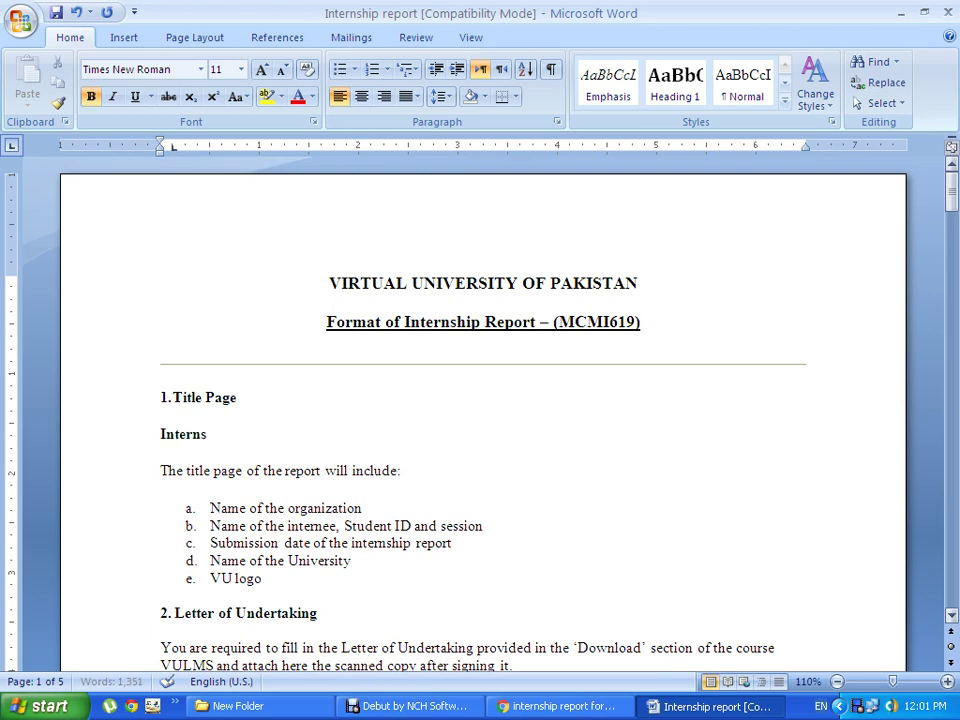
type("hip Rep")
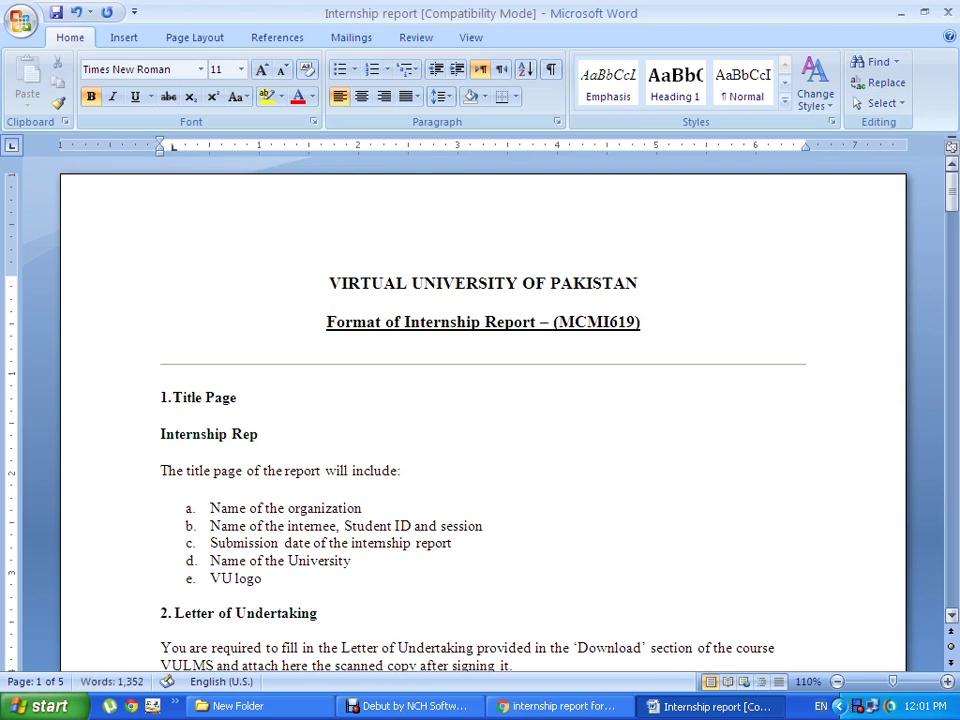
type("ort")
key("Home")
key("shift+Down")
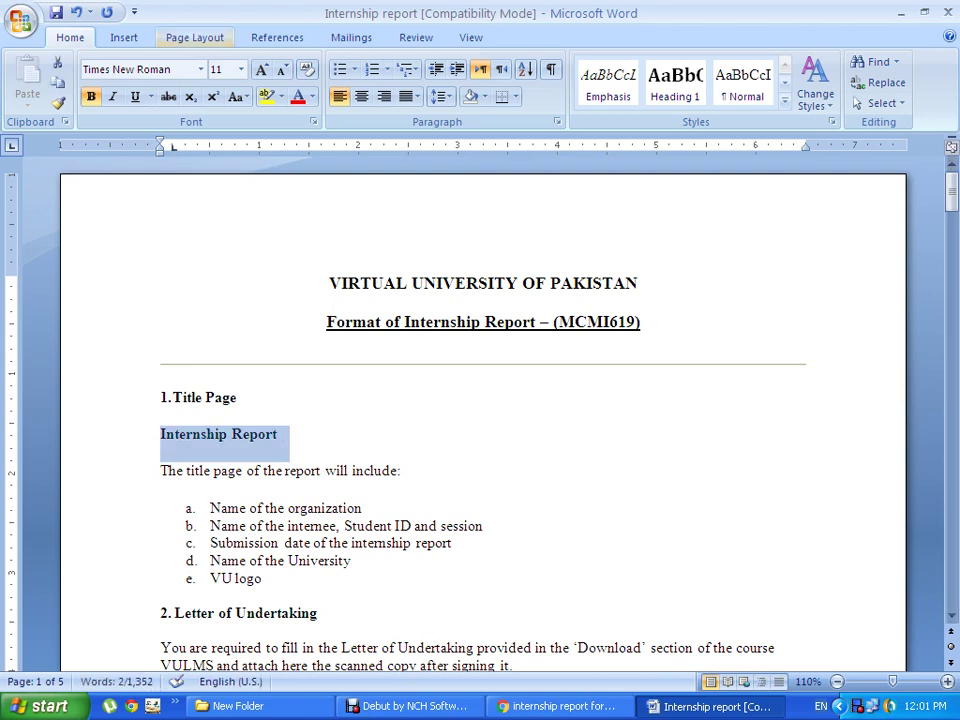
left_click(240, 69)
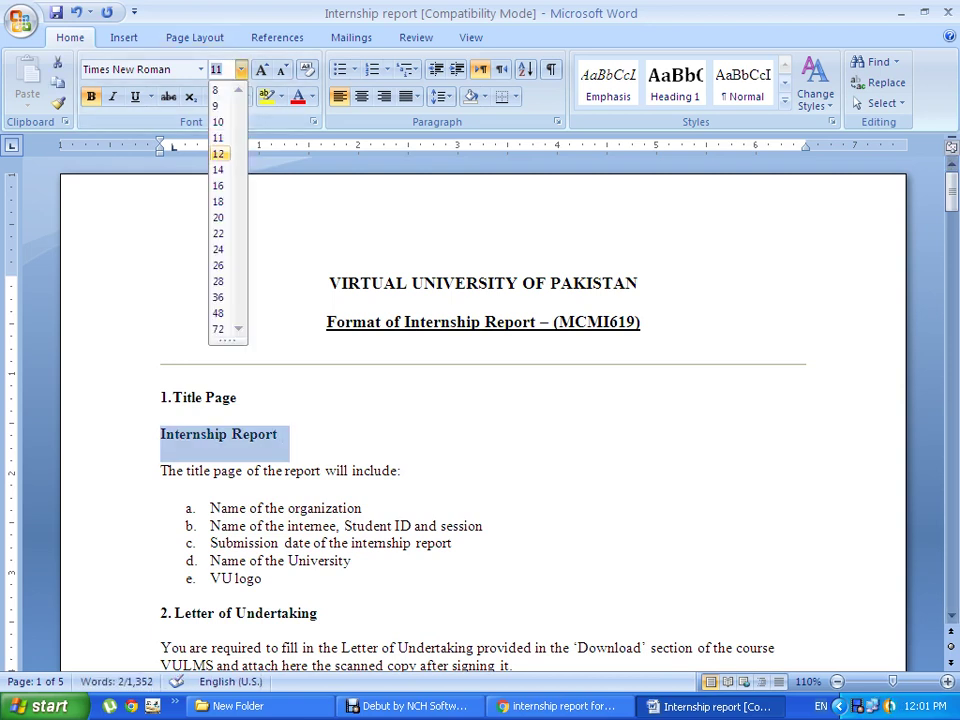
left_click(218, 185)
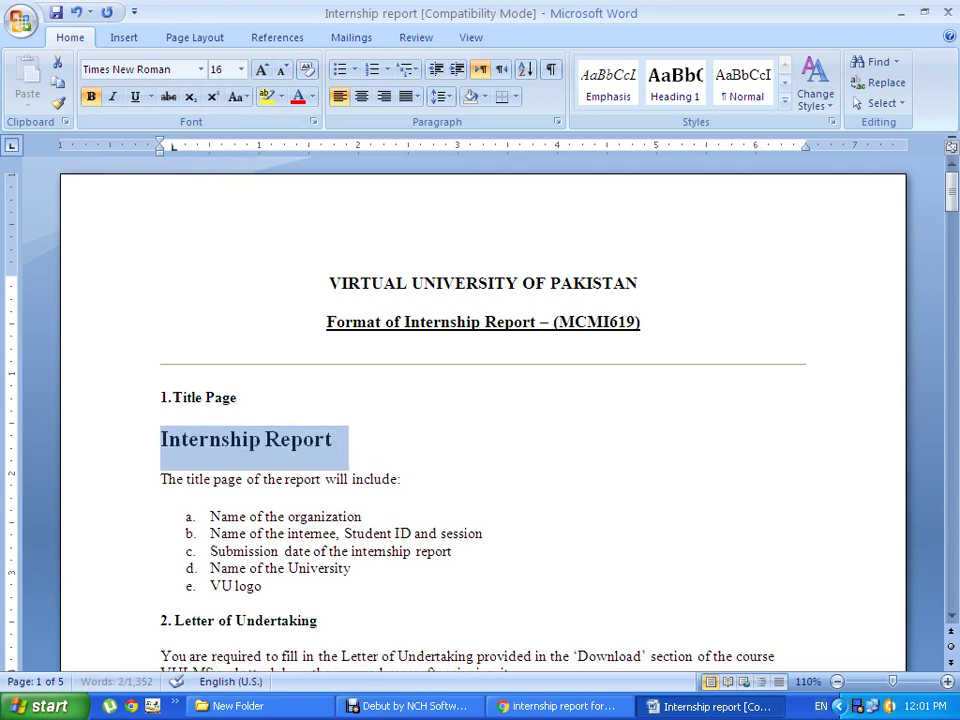
left_click(362, 96)
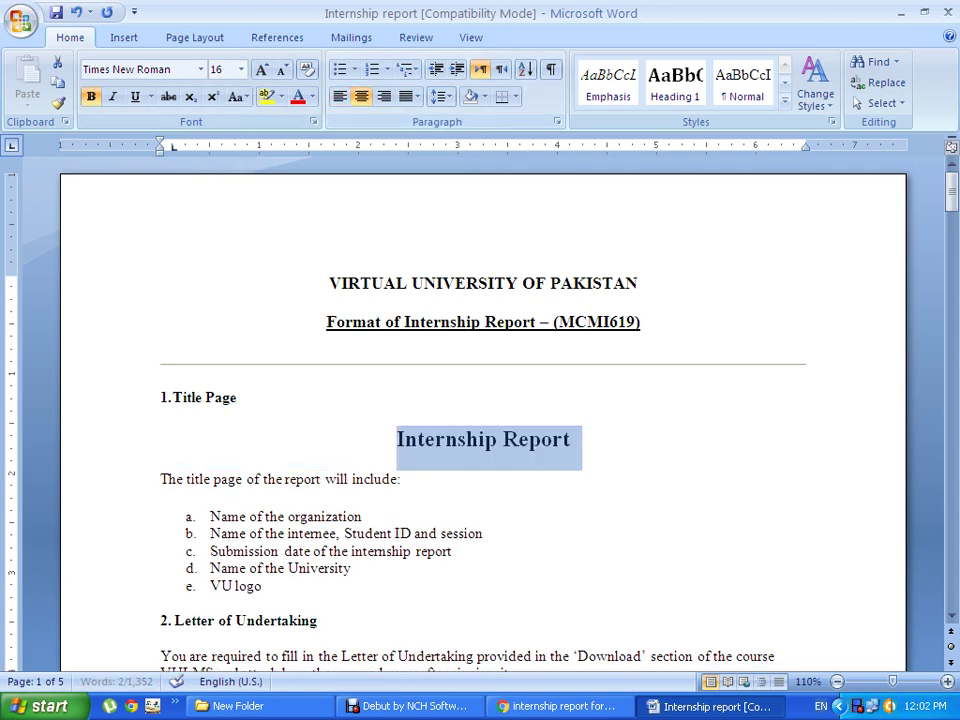
Delete the '1.Title Page' heading line.
left_click(574, 440)
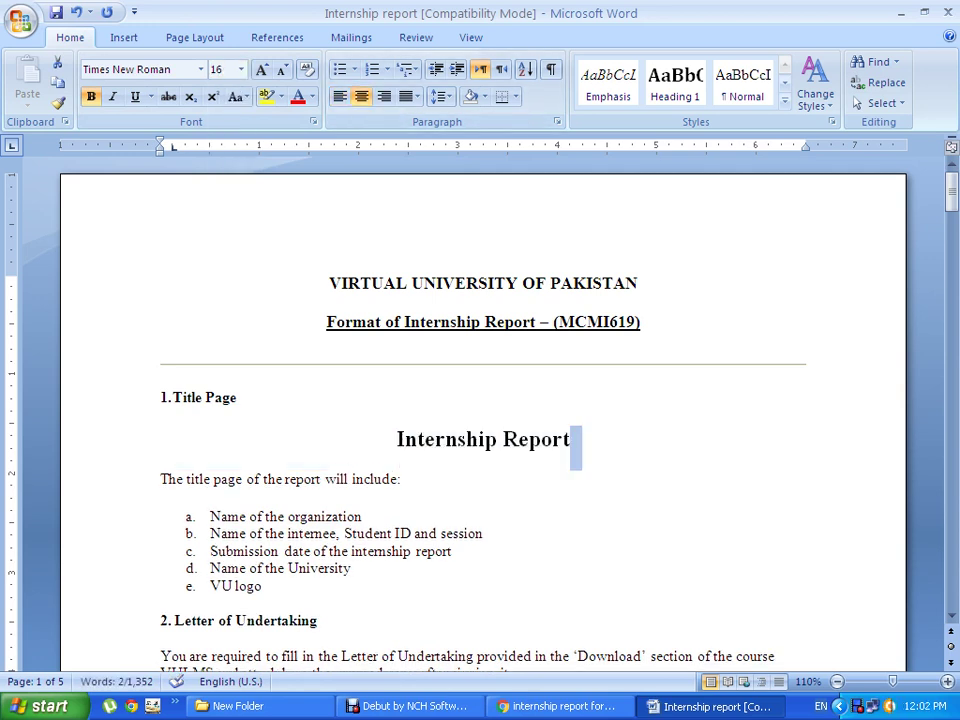
left_click(531, 439)
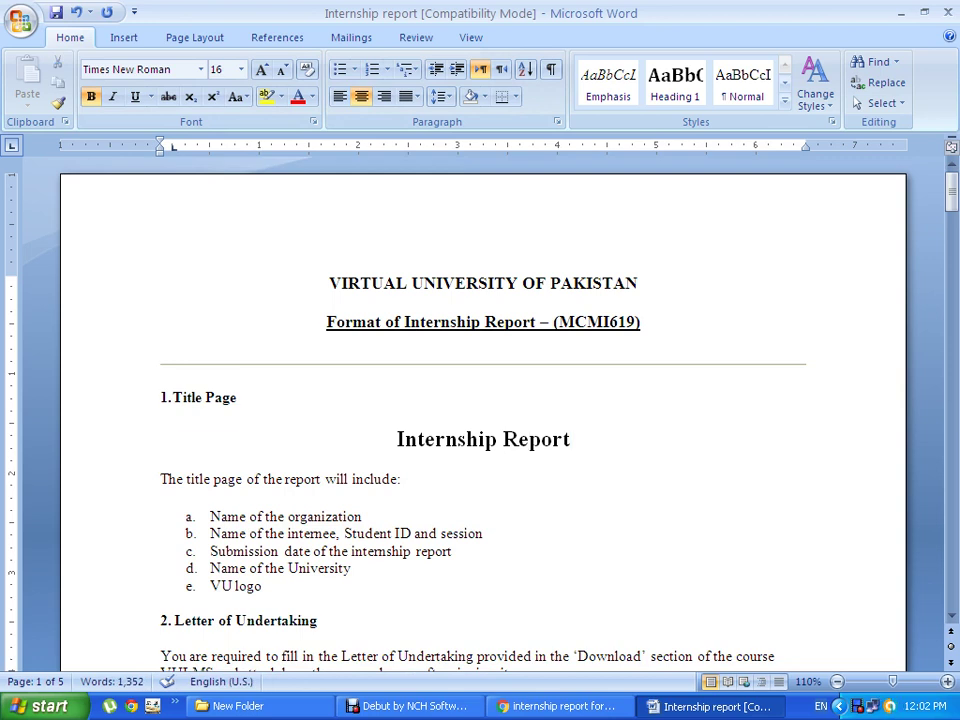
triple_click(205, 397)
key("Delete")
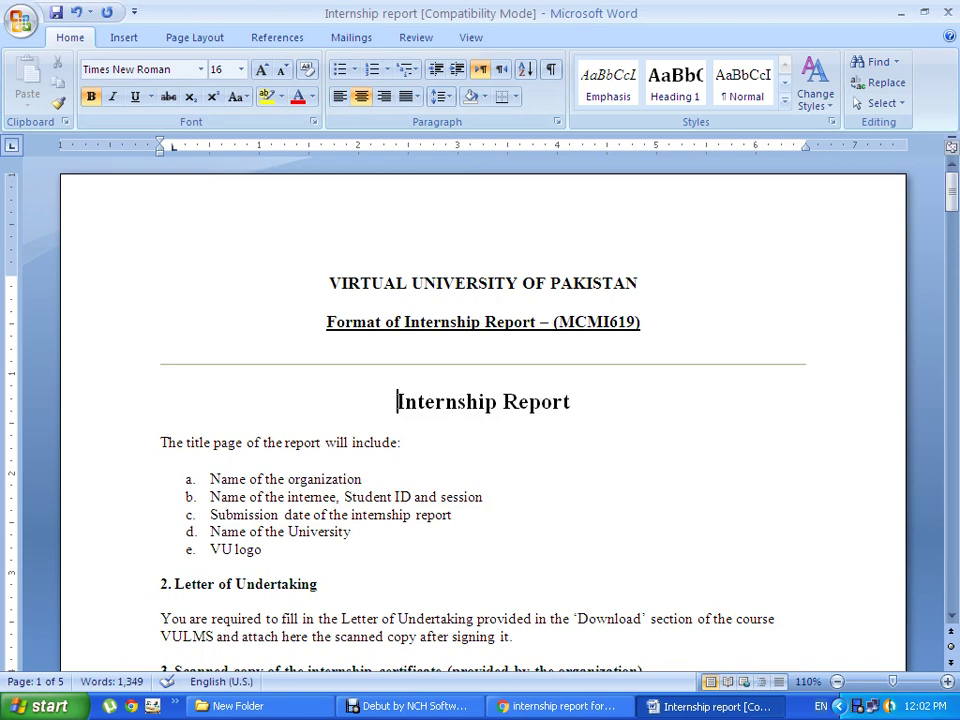
Delete the original title lines and rule, leaving an empty line below Internship Report.
left_click_drag(328, 283, 640, 360)
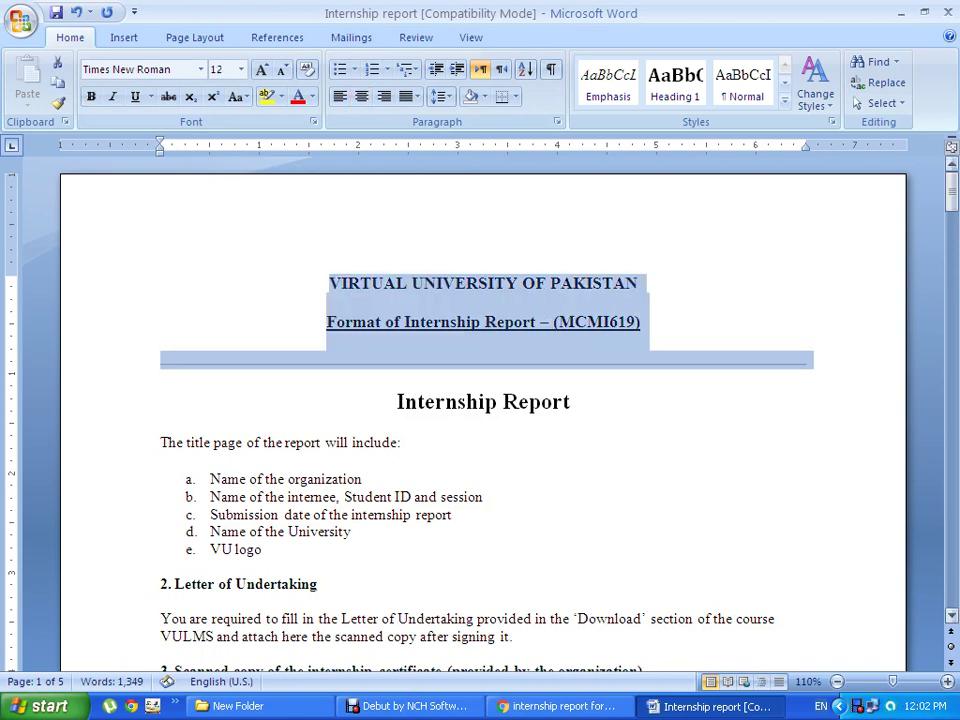
key("Delete")
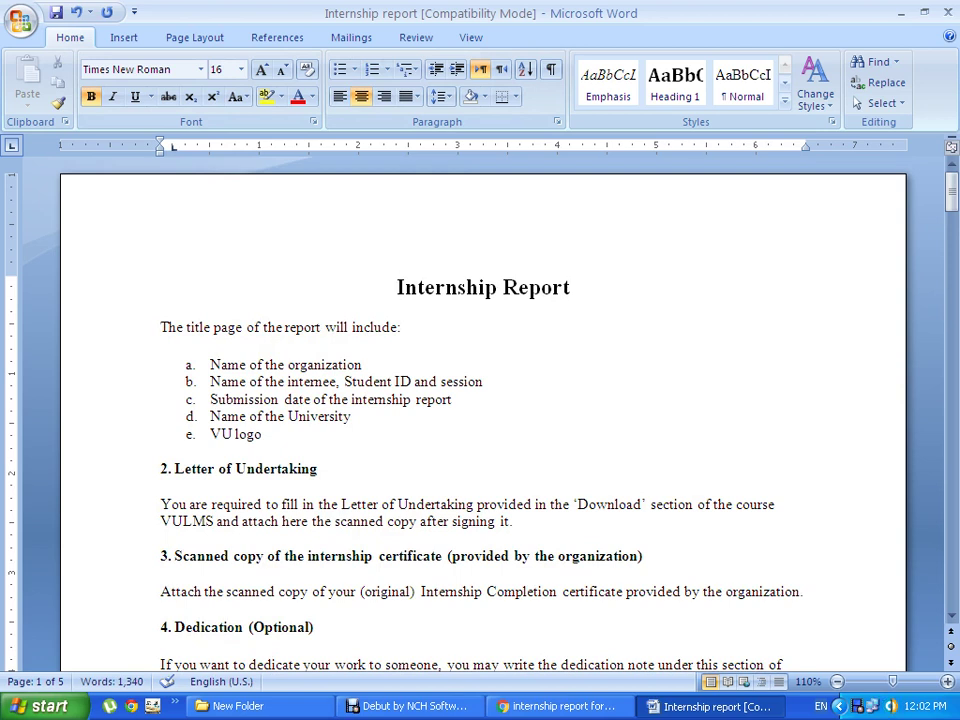
key("Return")
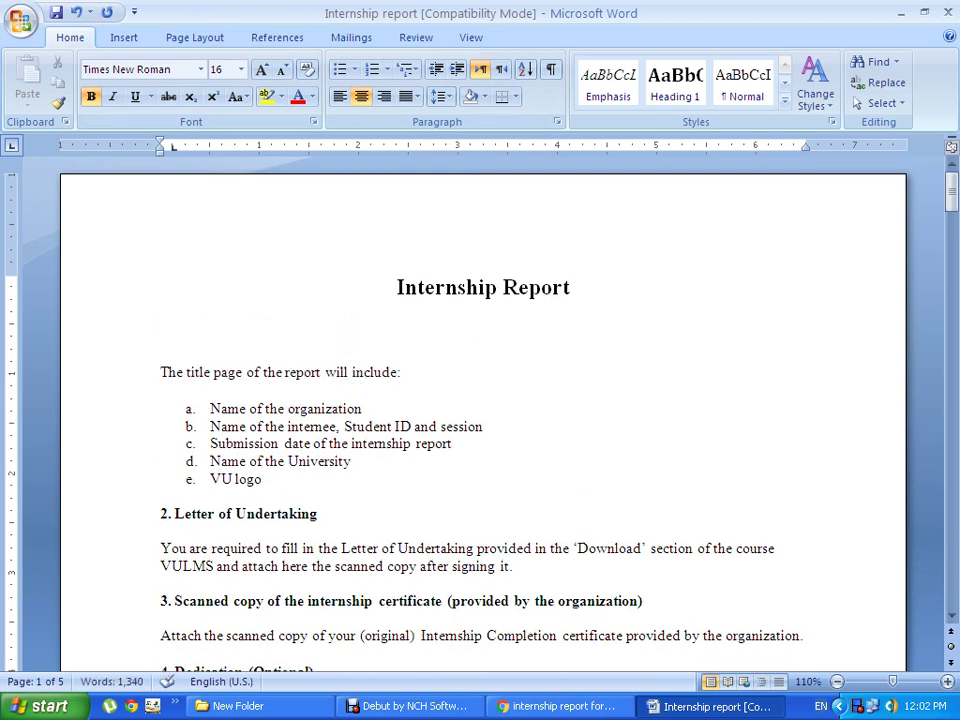
Type the subtitle 'Financial statement analysis' followed by a line reading 'of'.
type("Financ")
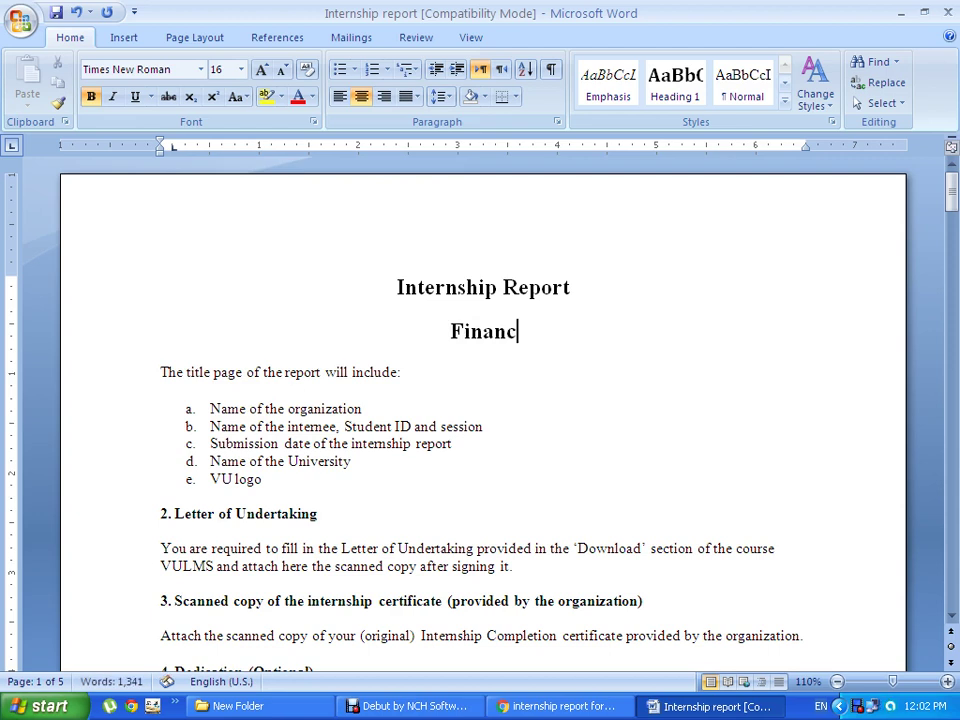
type("e")
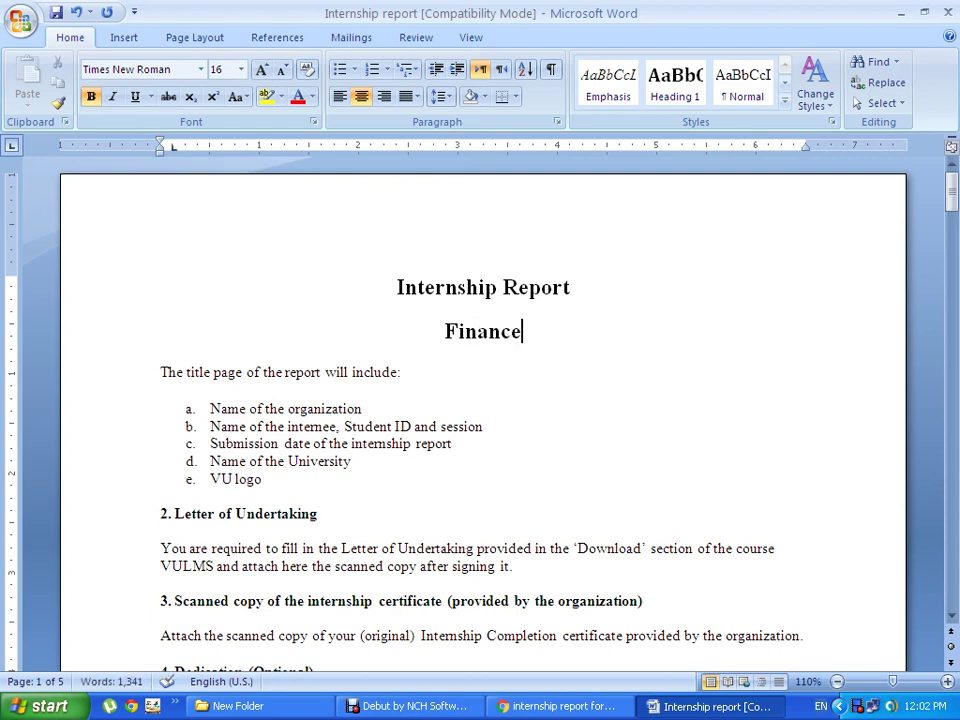
key("BackSpace")
type("ial ")
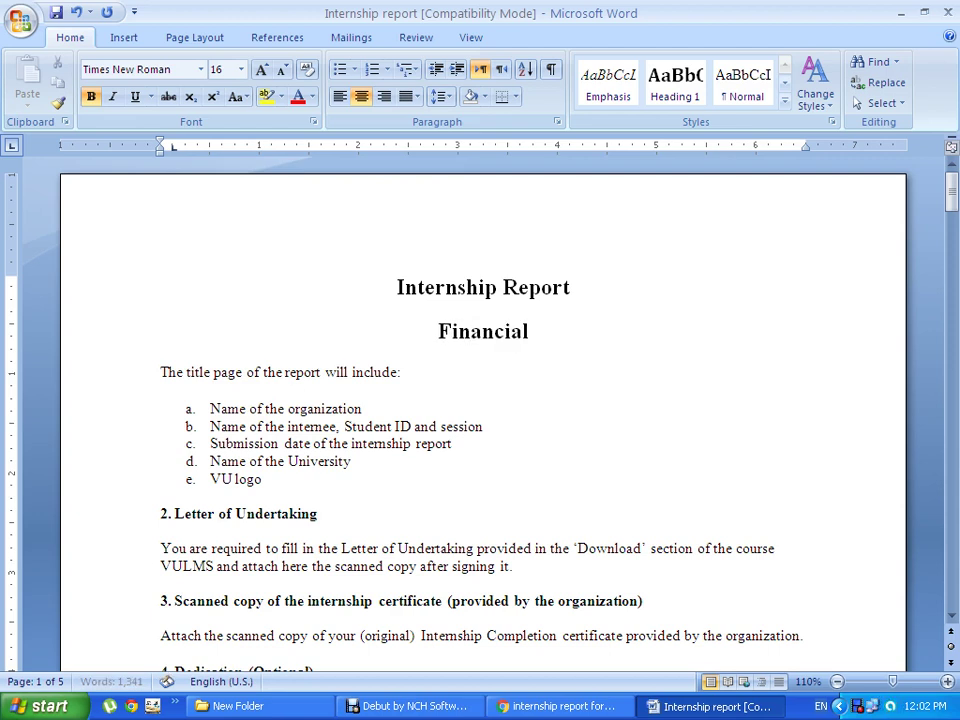
type("s")
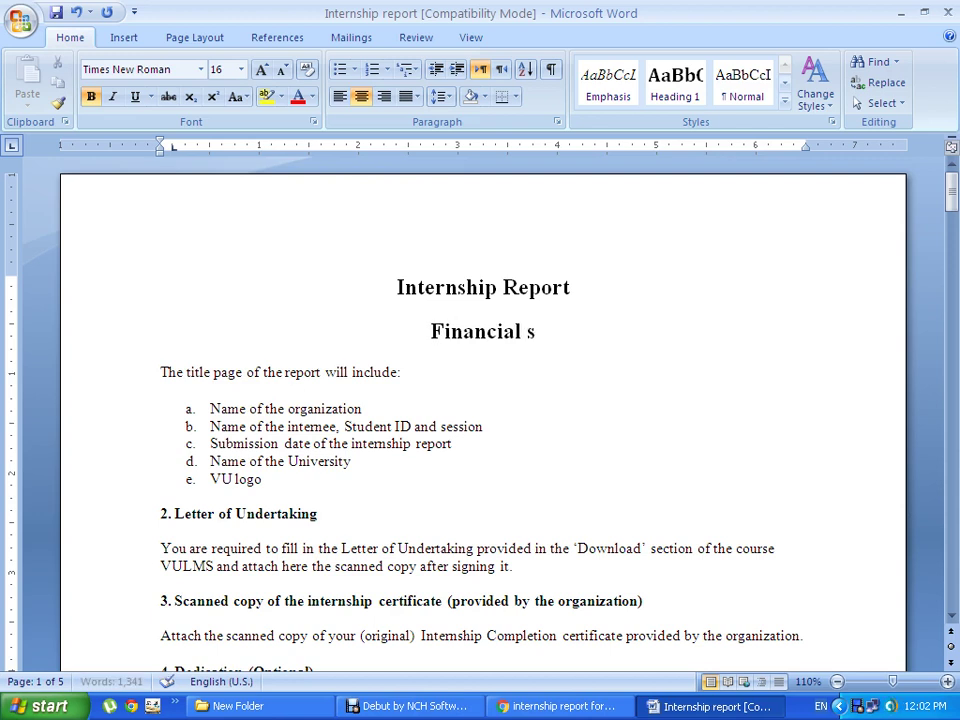
type("tate")
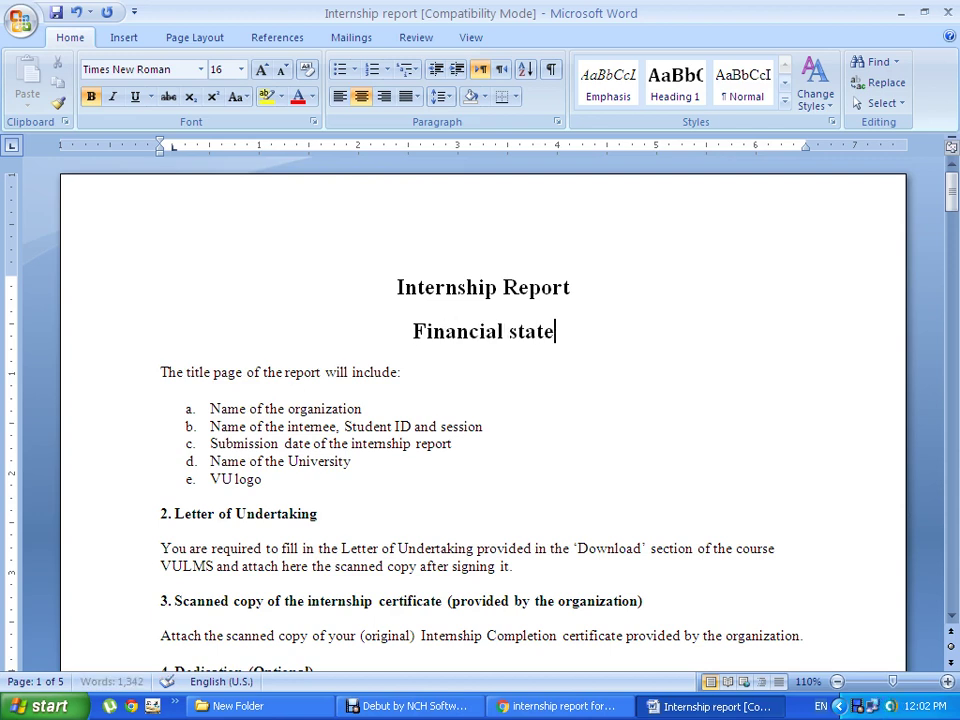
type("ment ana")
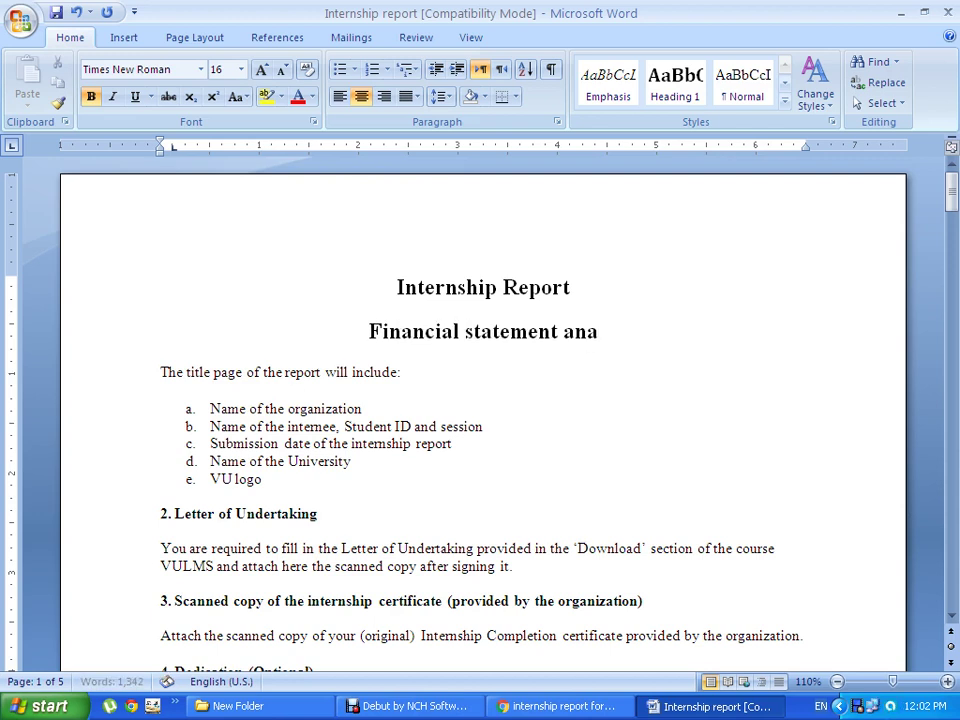
type("y")
key("BackSpace")
type("lyssi")
key("BackSpace")
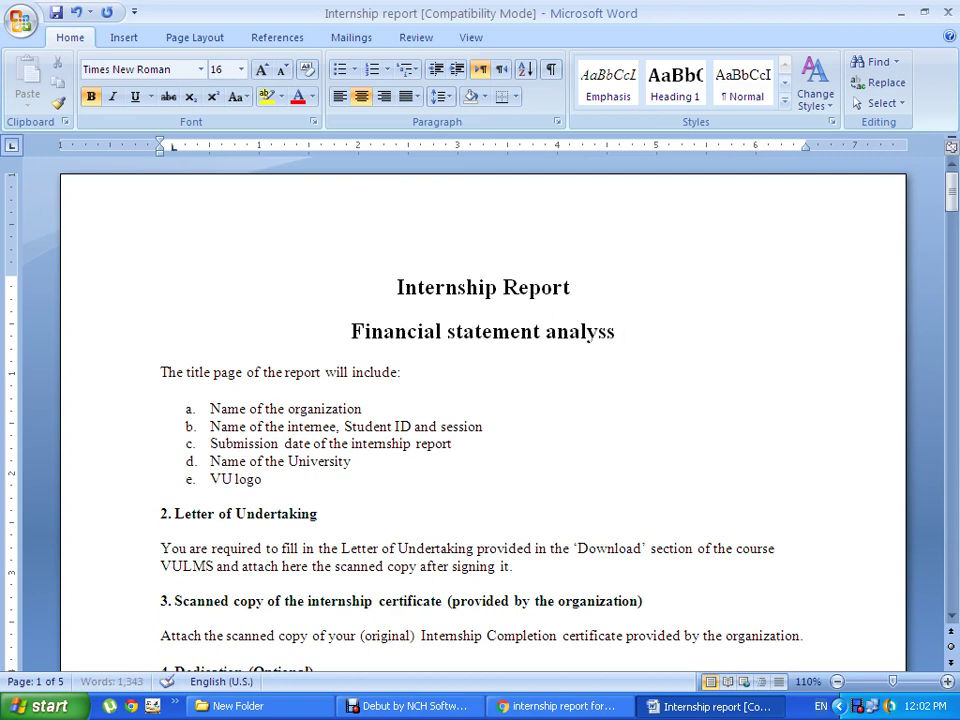
key("BackSpace")
type("is")
key("Return")
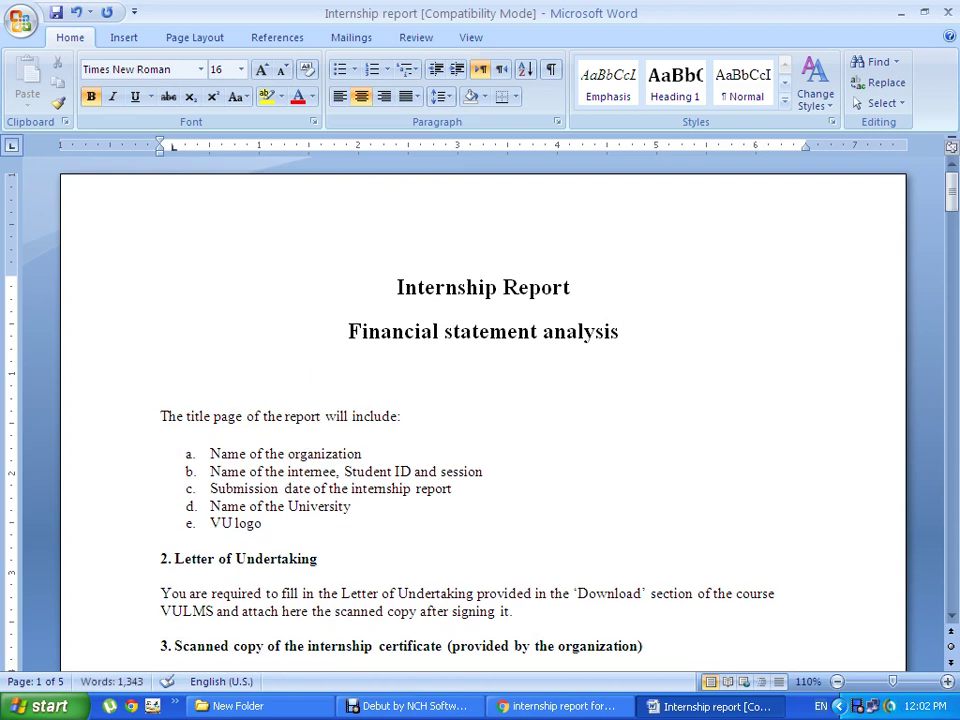
type("of")
key("Return")
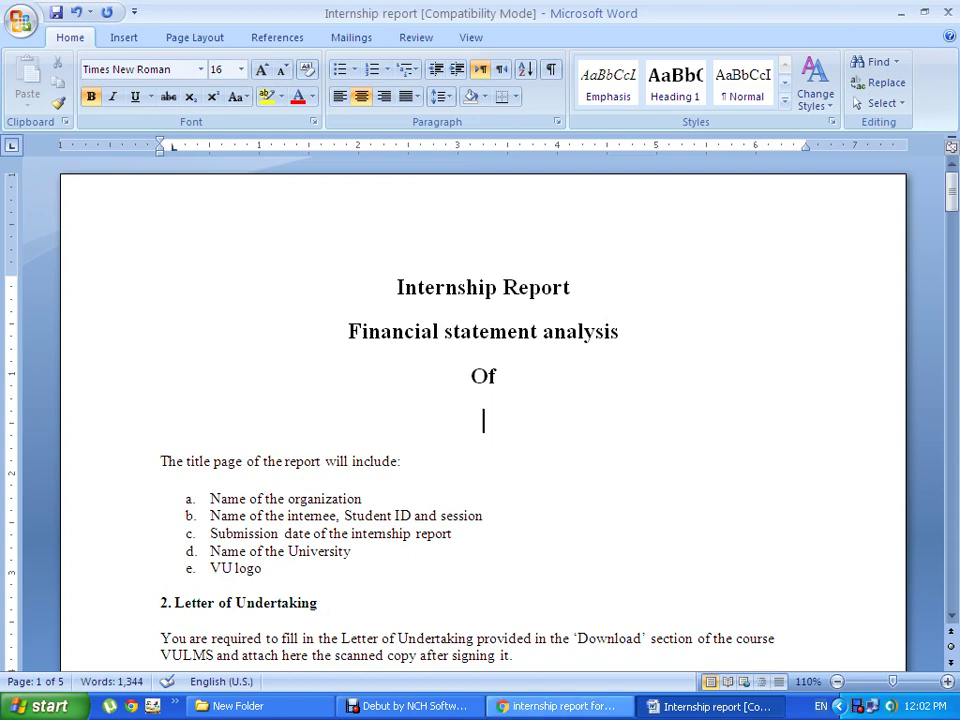
Search Google for 'company logo' and open the YOUR COMPANY logo image result.
left_click(560, 706)
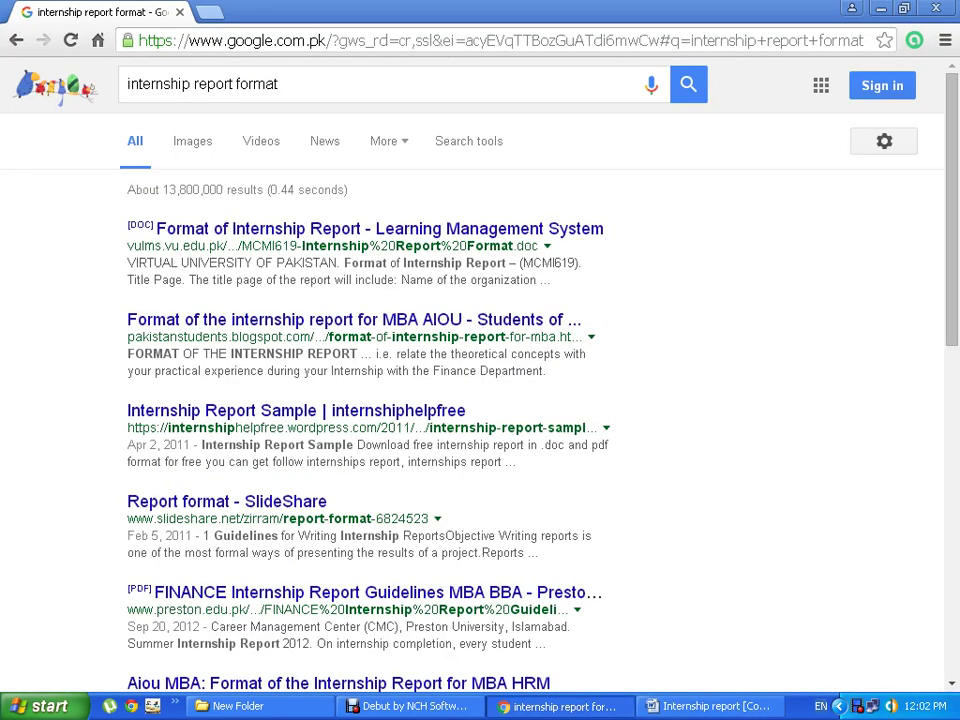
left_click(280, 84)
key("ctrl+a")
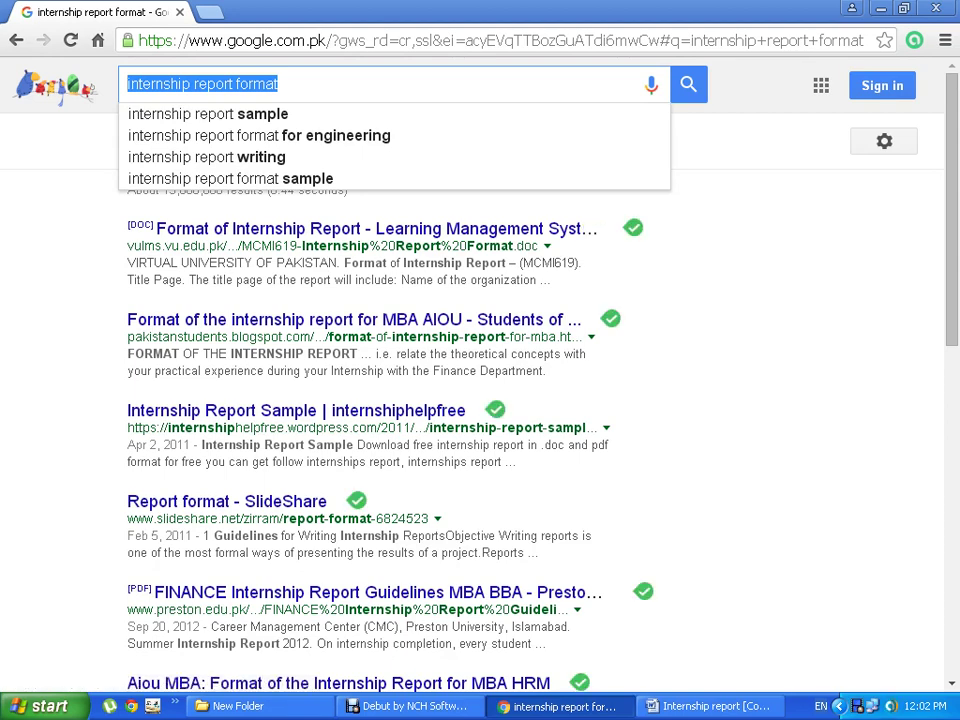
type("toty")
key("BackSpace")
key("BackSpace")
key("BackSpace")
key("BackSpace")
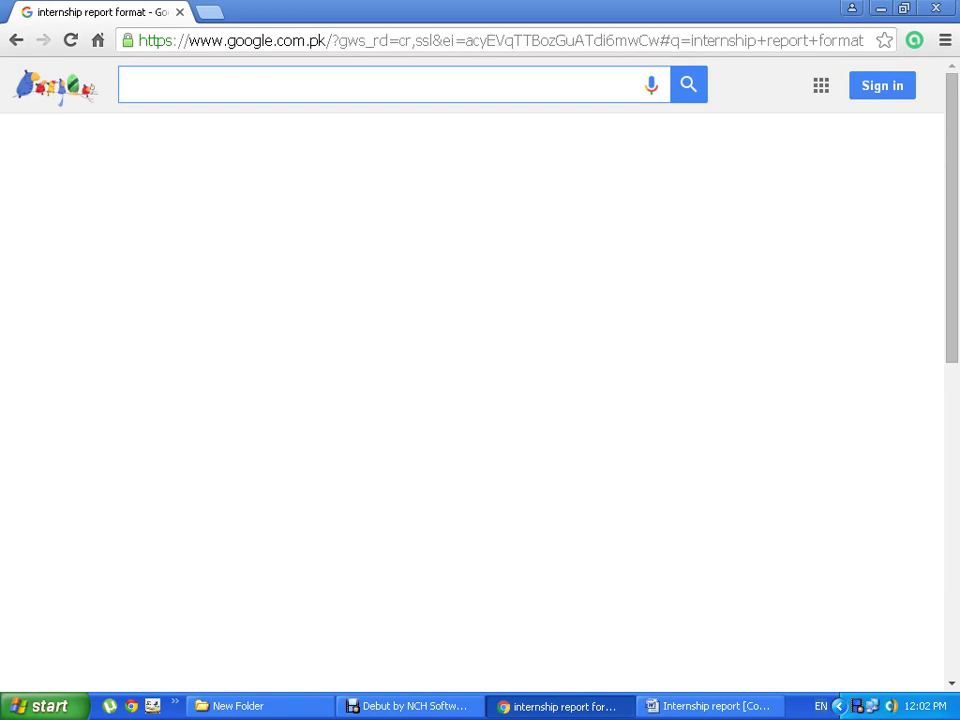
type("com")
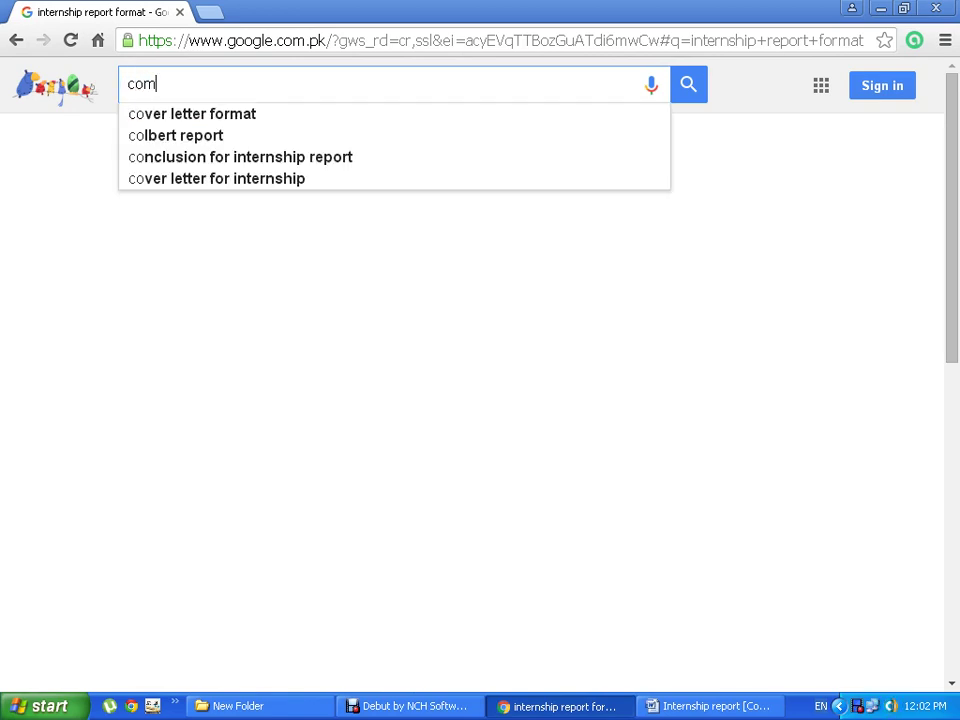
type("pany log")
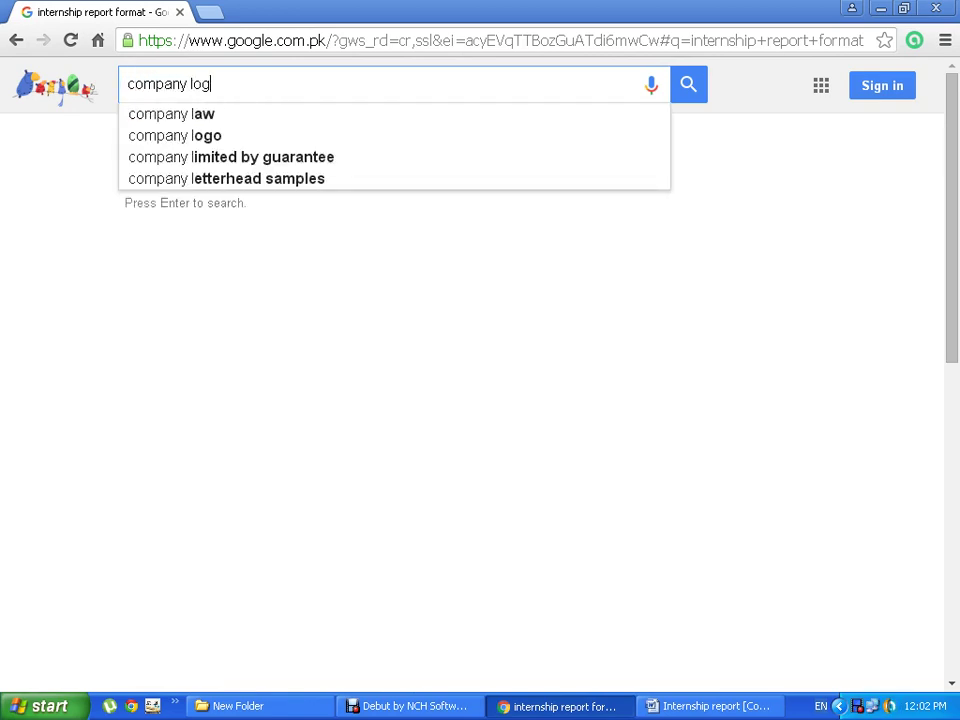
type("o")
key("Return")
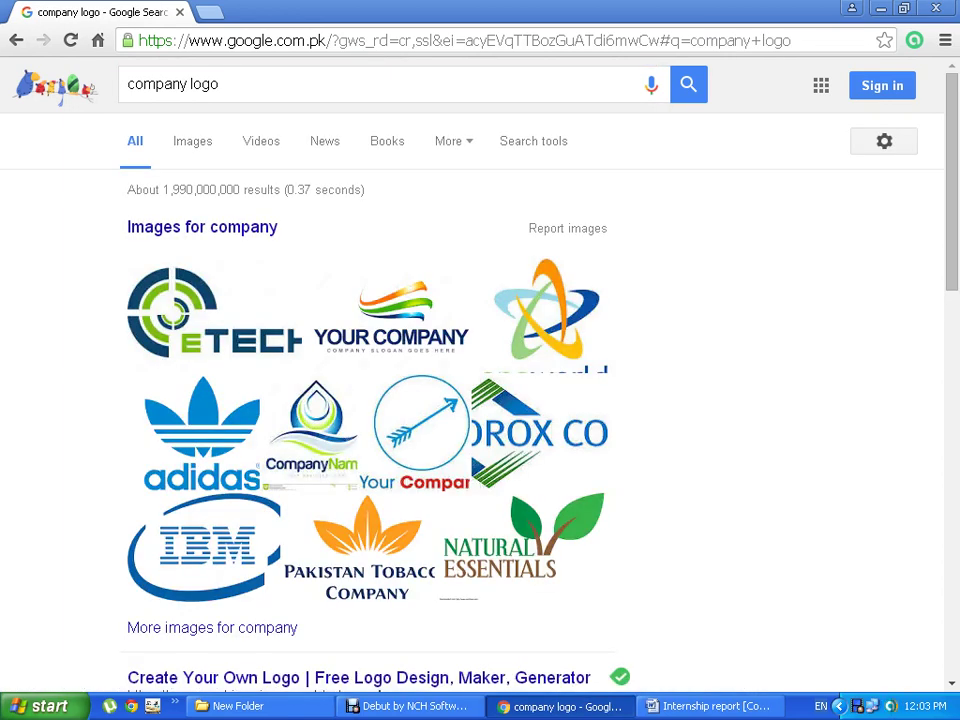
left_click(390, 315)
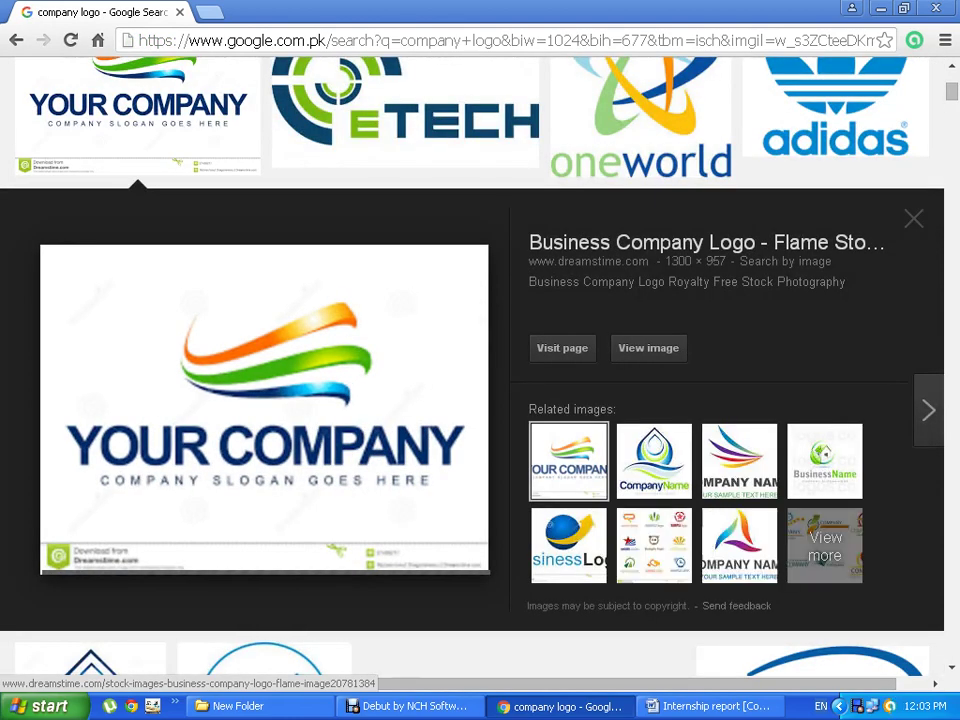
Save the logo as images.png (PNG) in New Folder and open it.
right_click(313, 366)
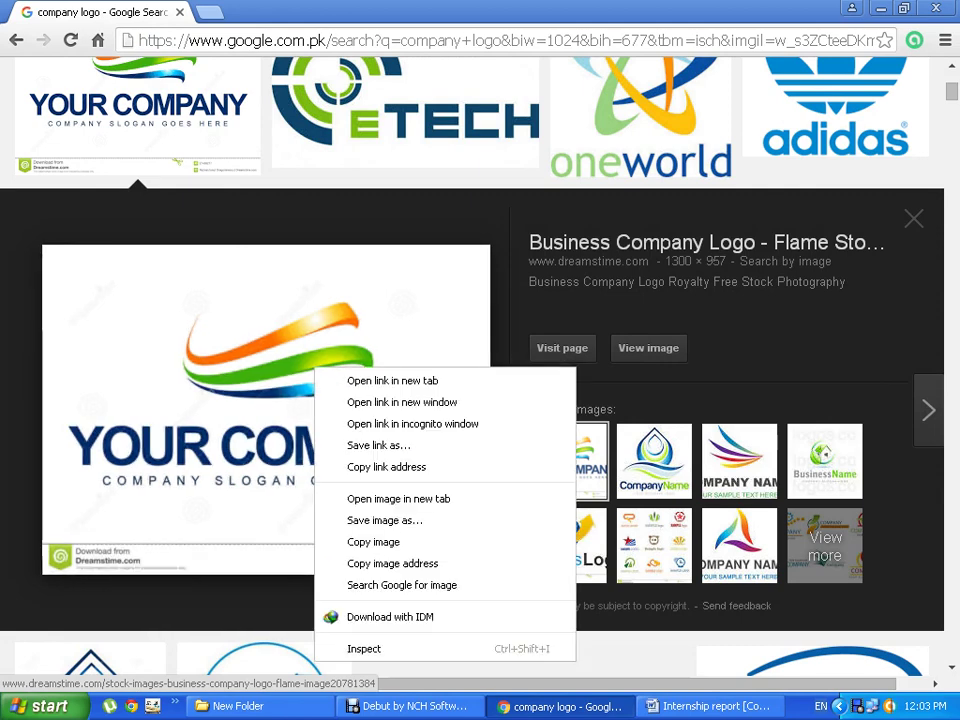
left_click(350, 456)
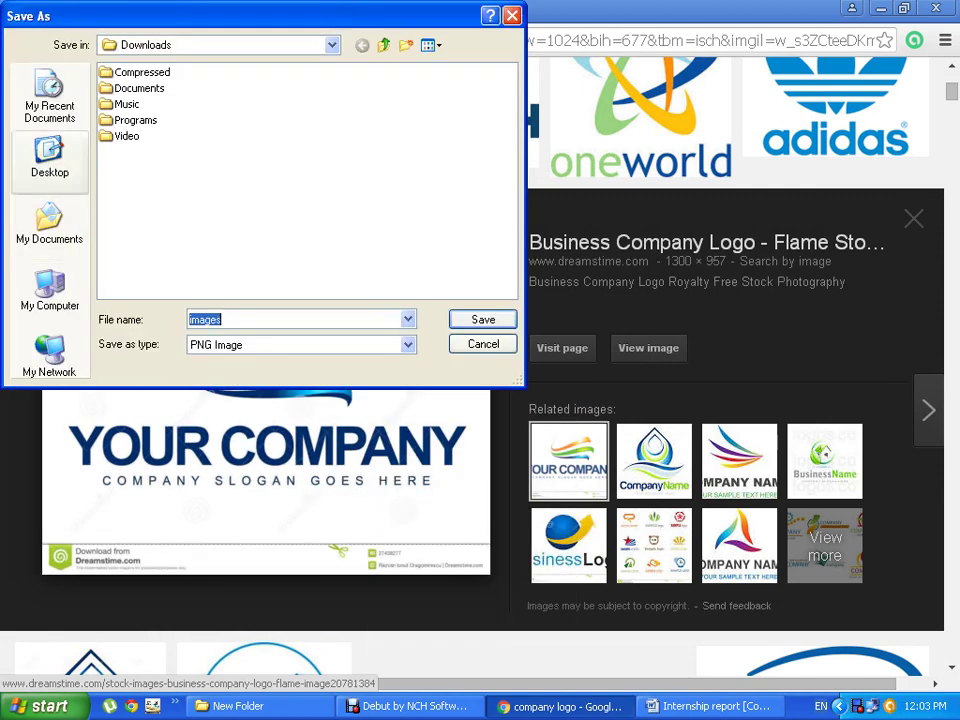
left_click(50, 158)
double_click(139, 136)
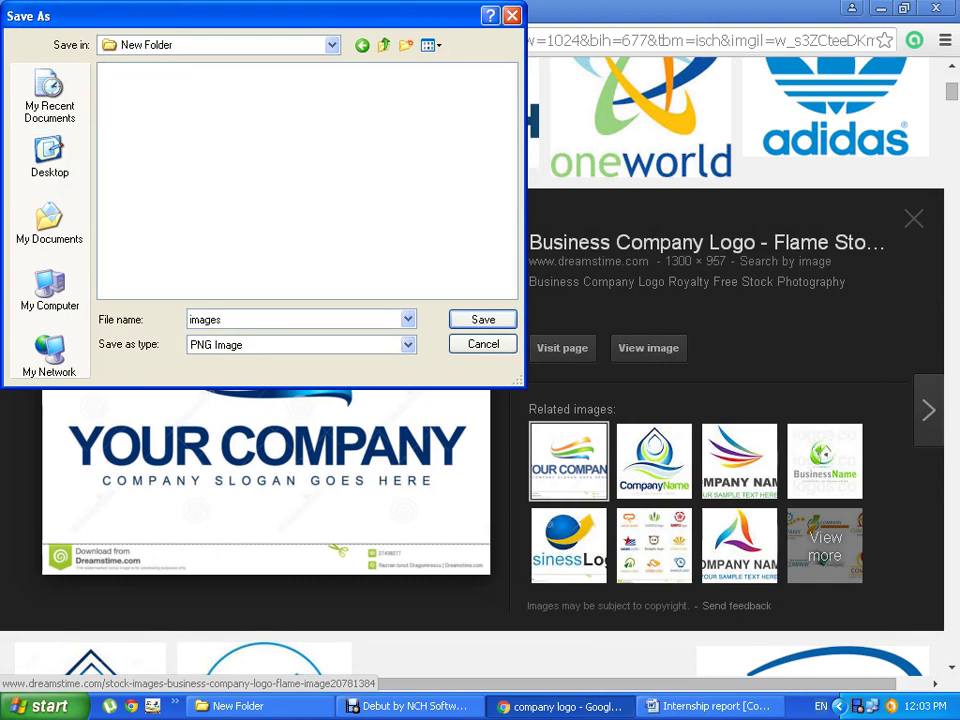
left_click(408, 344)
left_click(290, 360)
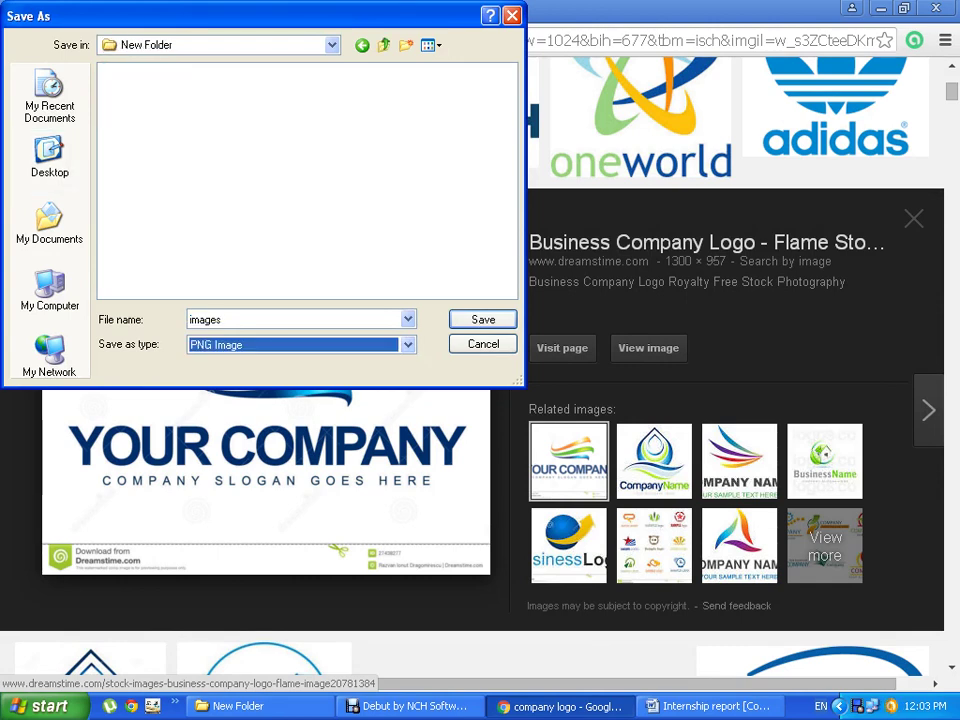
left_click(483, 319)
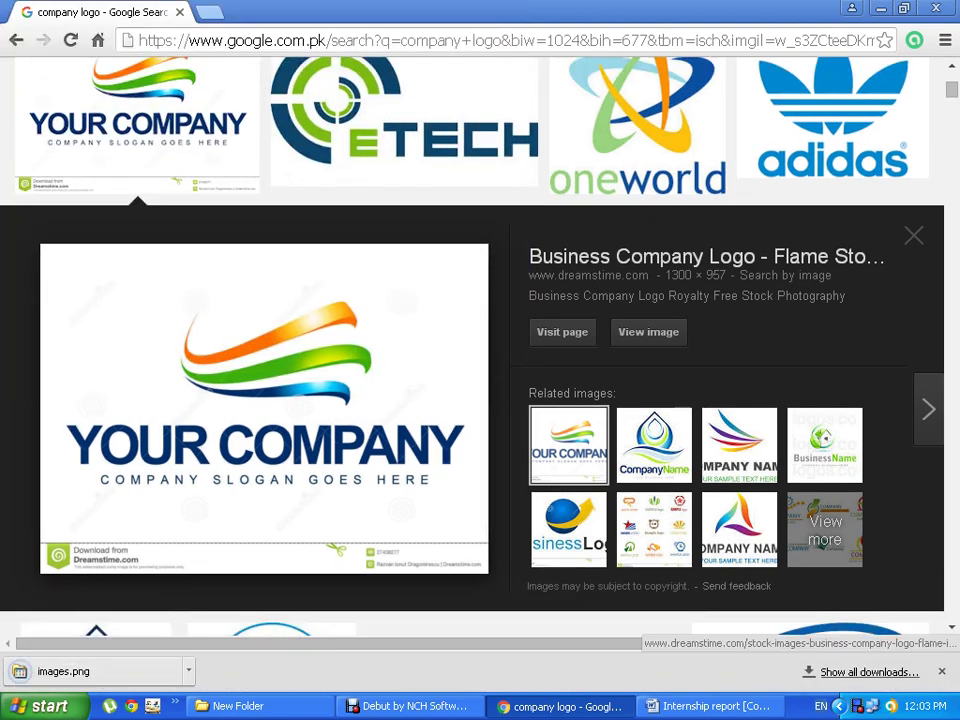
left_click(63, 671)
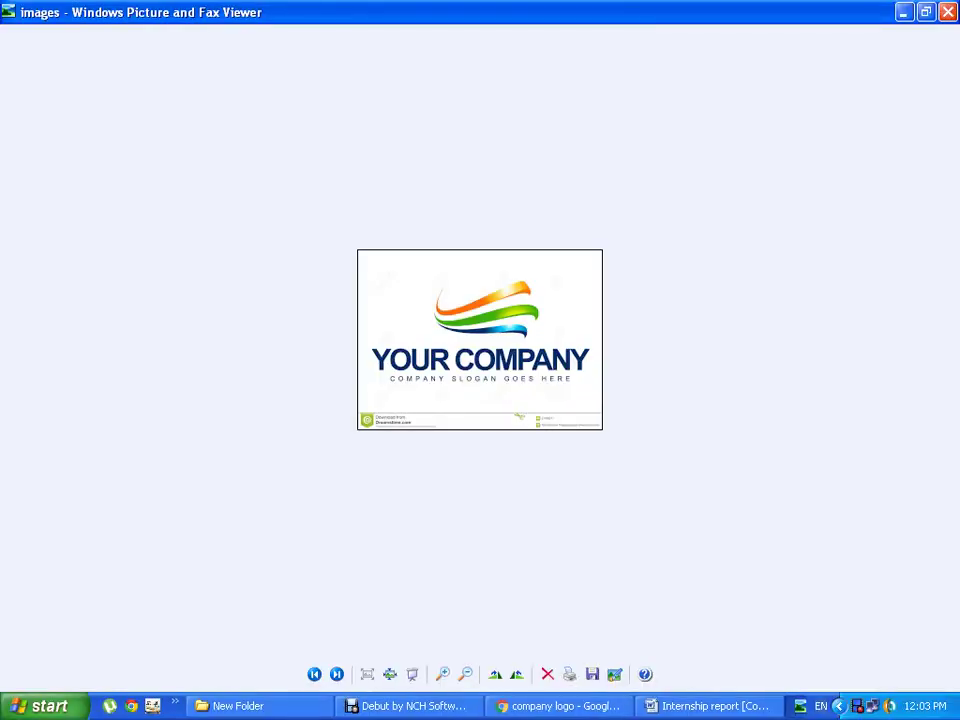
Open the viewed logo image for editing in Paint.
right_click(463, 306)
key("Escape")
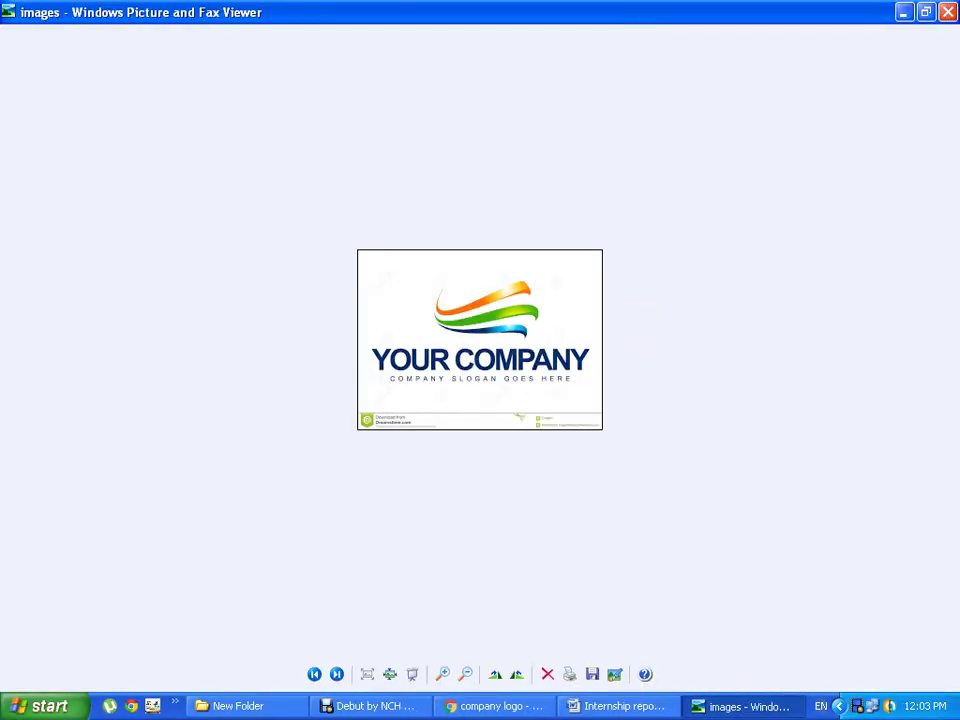
key("alt+F4")
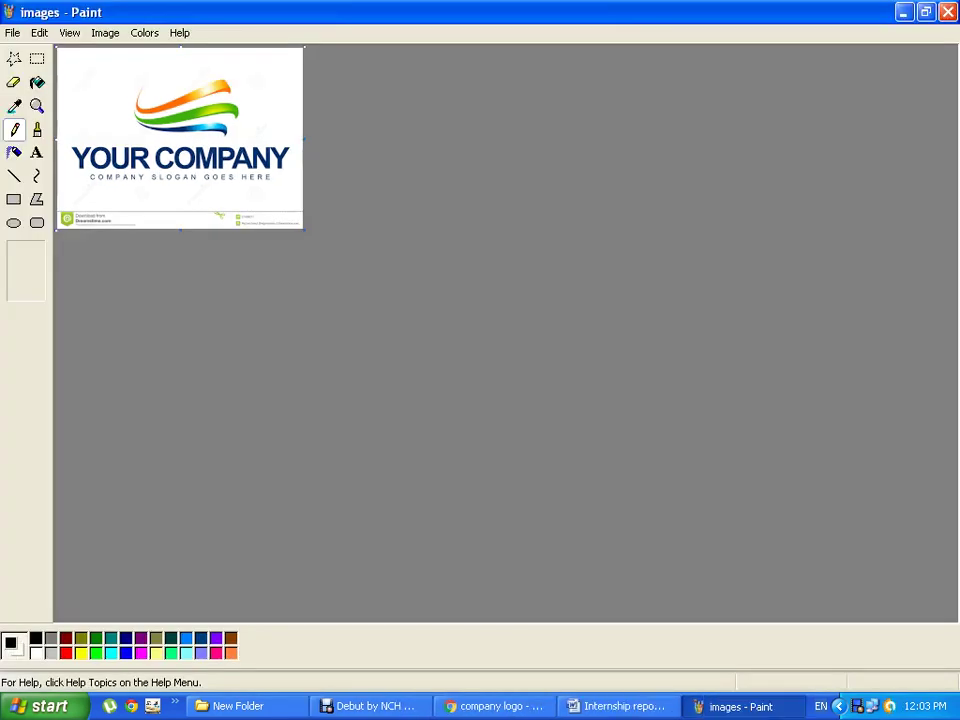
Cut the logo artwork above the watermark strip using a rectangular selection.
left_click(37, 59)
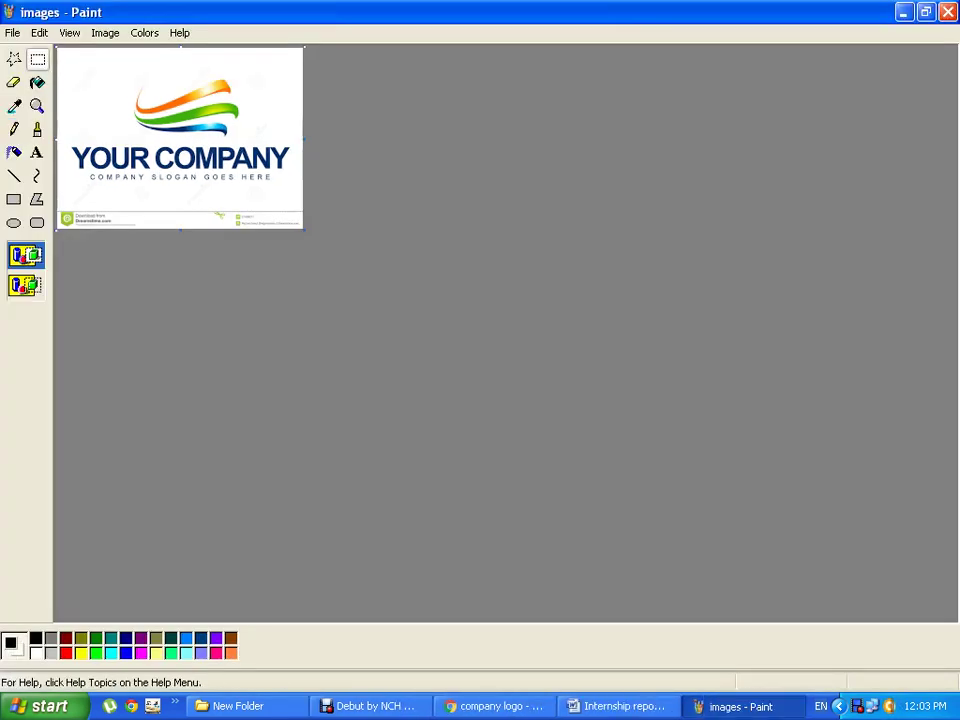
mouse_move(60, 54)
left_mouse_down()
mouse_move(275, 197)
mouse_move(302, 200)
left_mouse_up()
key("alt")
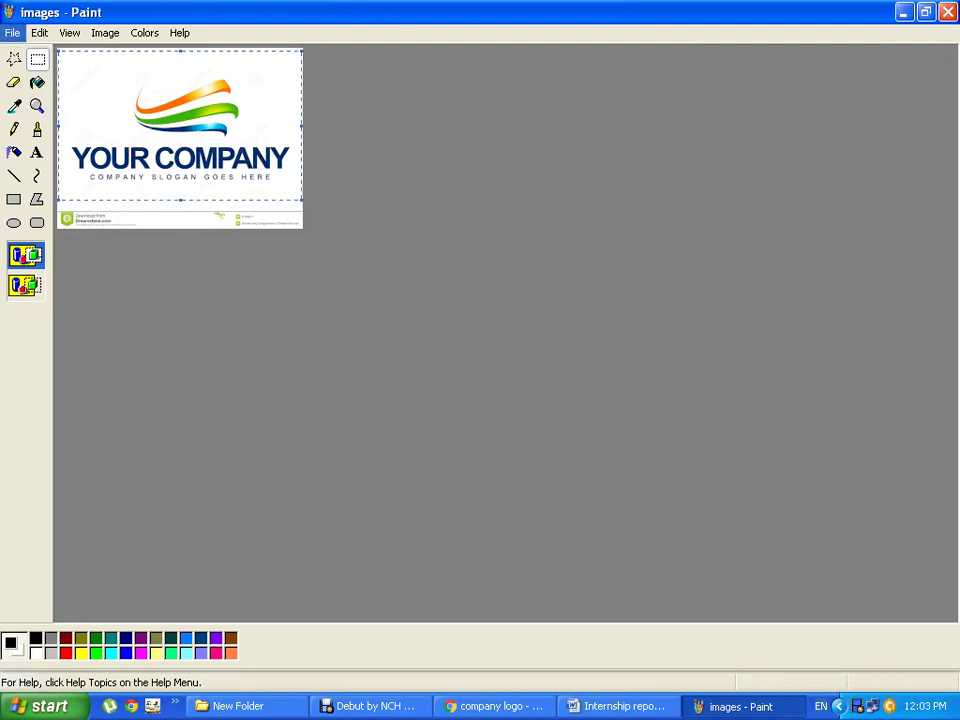
key("f")
key("Right")
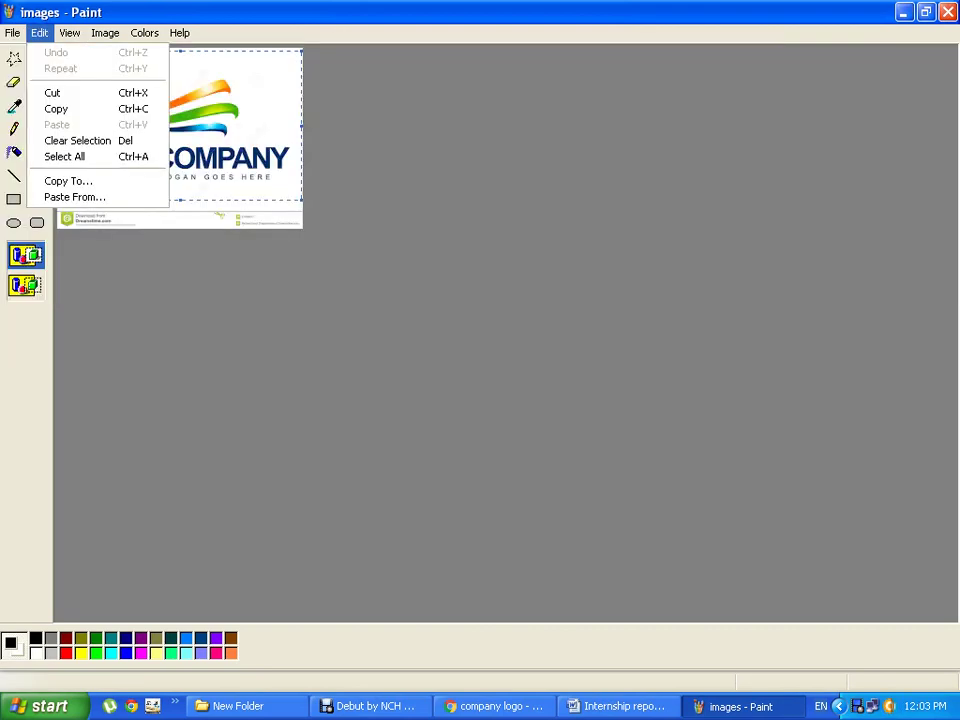
key("Down")
key("Return")
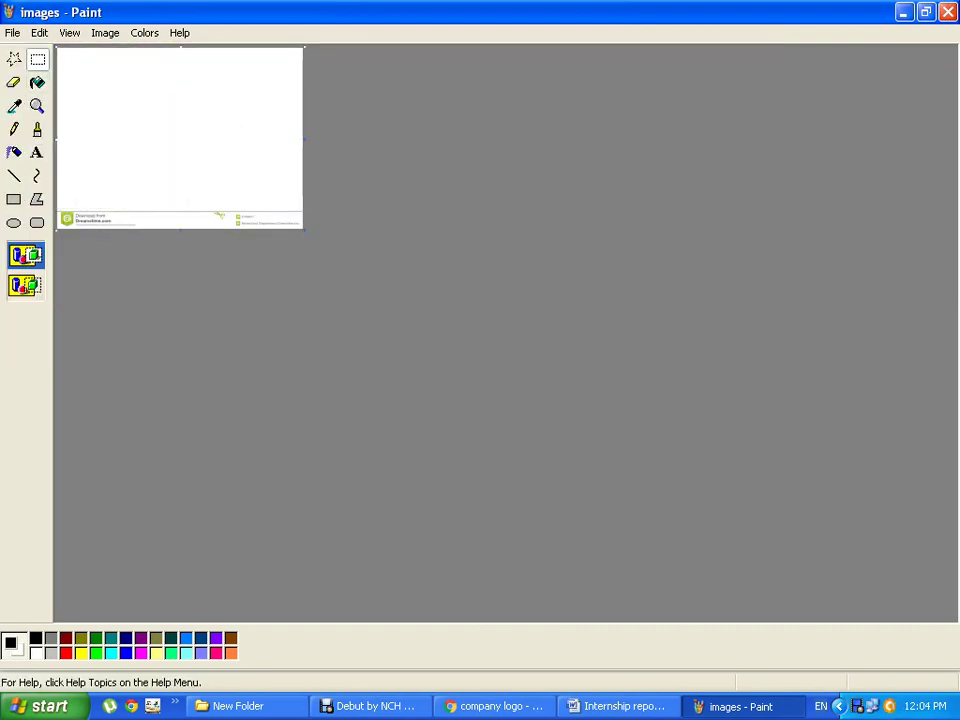
left_click(617, 706)
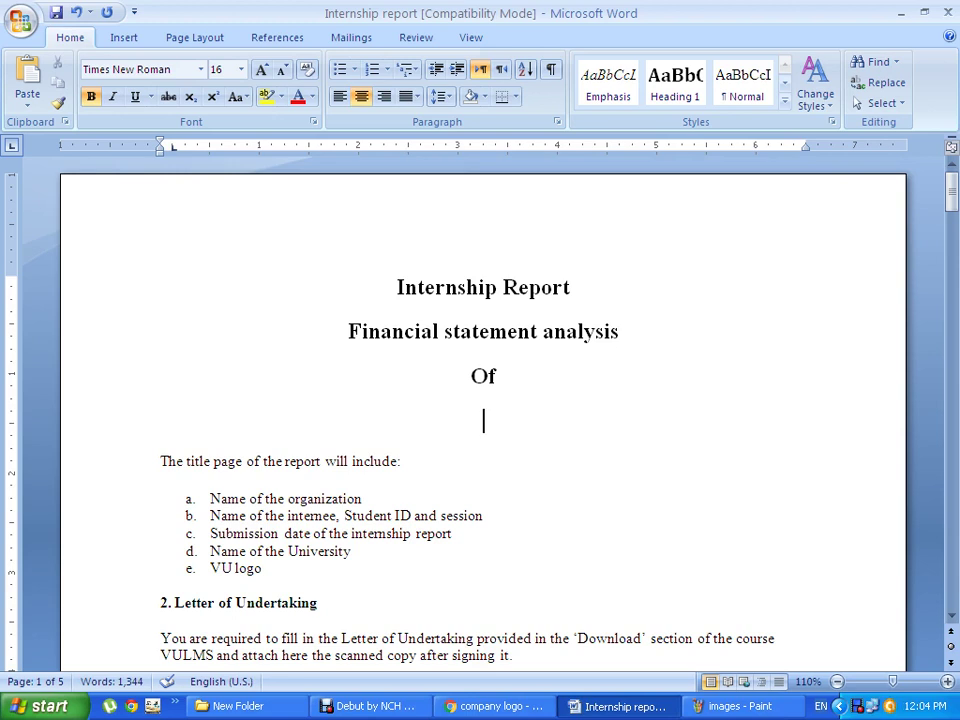
Paste the copied company logo under 'Of' and add an empty centred line below it.
key("shift+F10")
key("Down")
key("Return")
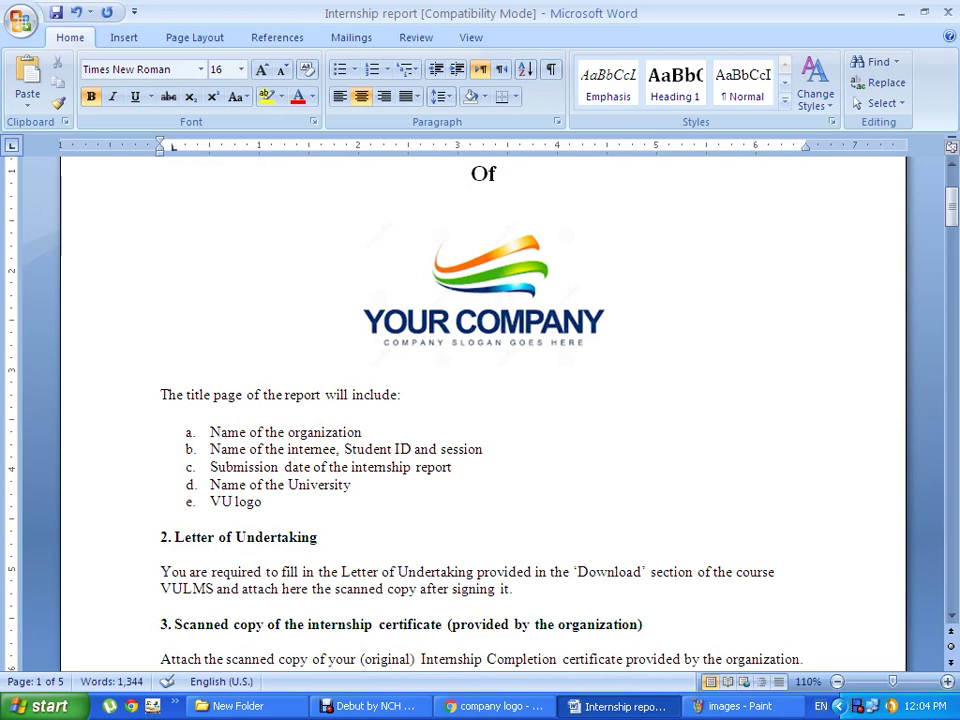
key("Return")
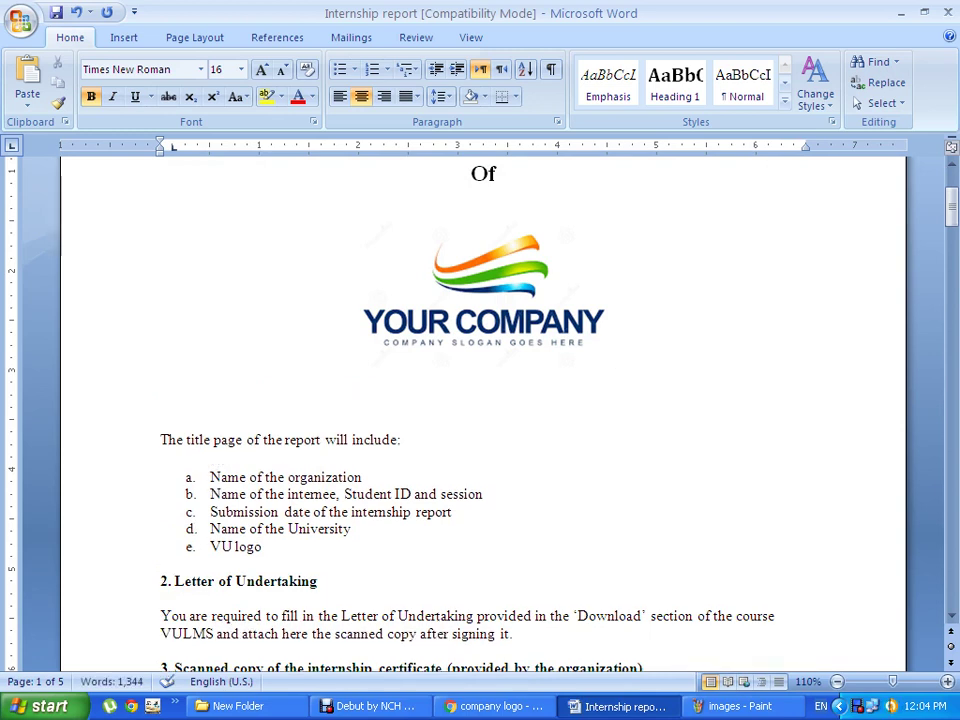
Delete the 'Name of the organization' list item.
triple_click(285, 477)
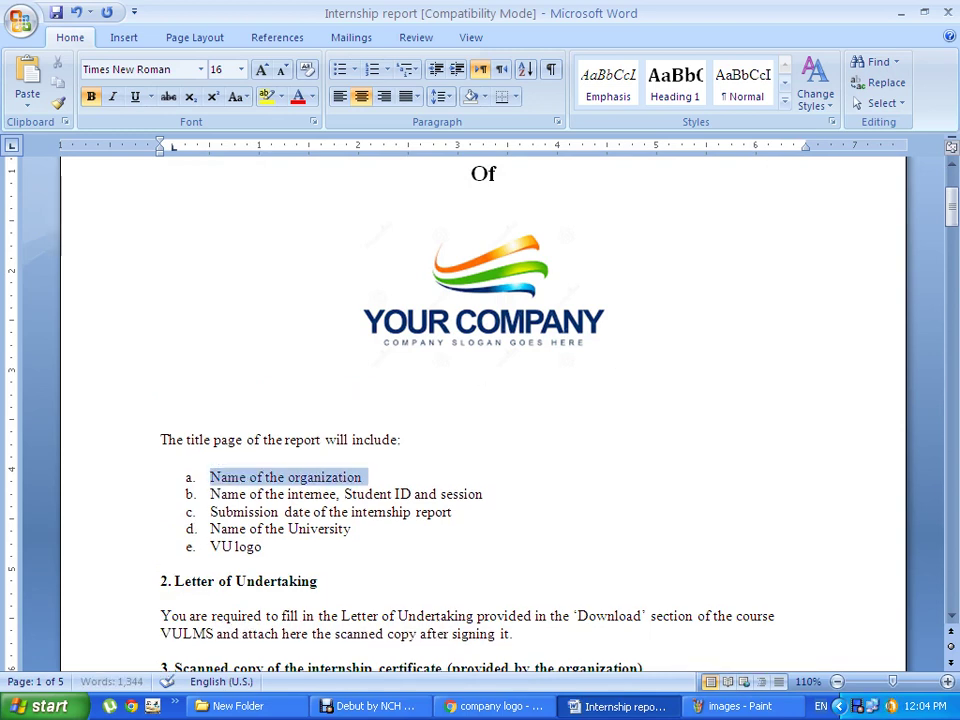
key("Delete")
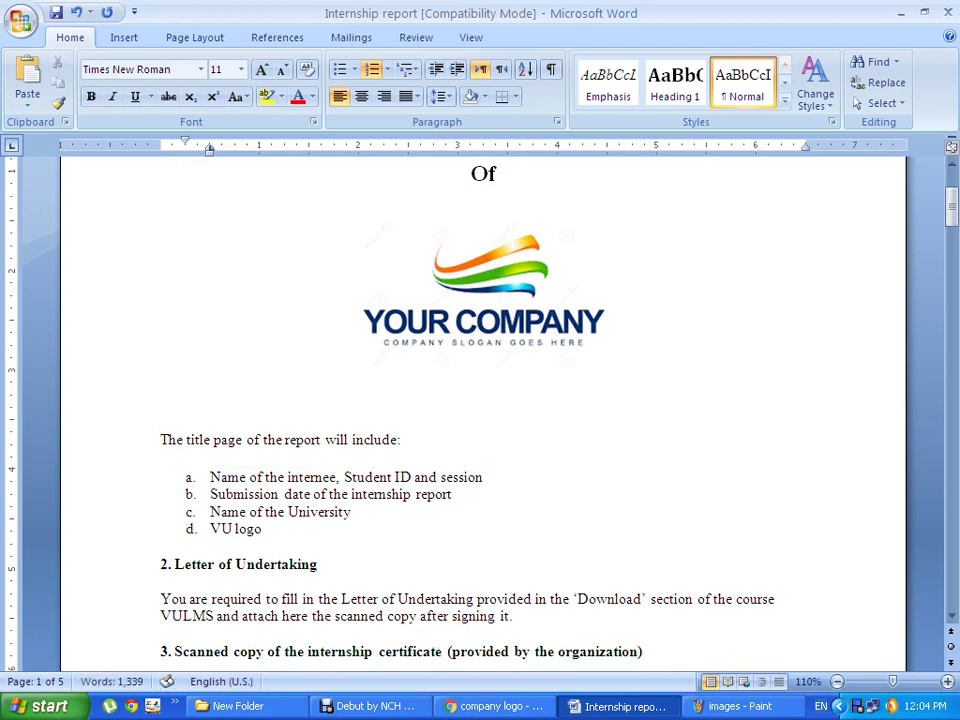
left_click(484, 394)
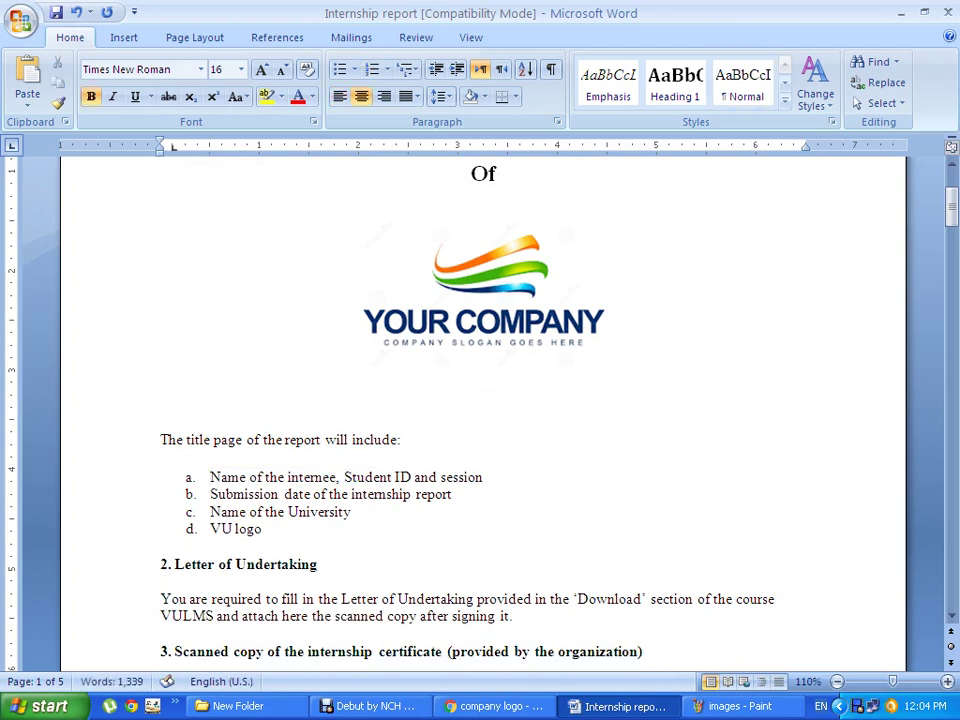
Type the intern's name, 'Roll No:' with the roll number, and 'Session: 2013-14' on separate lines.
type("S")
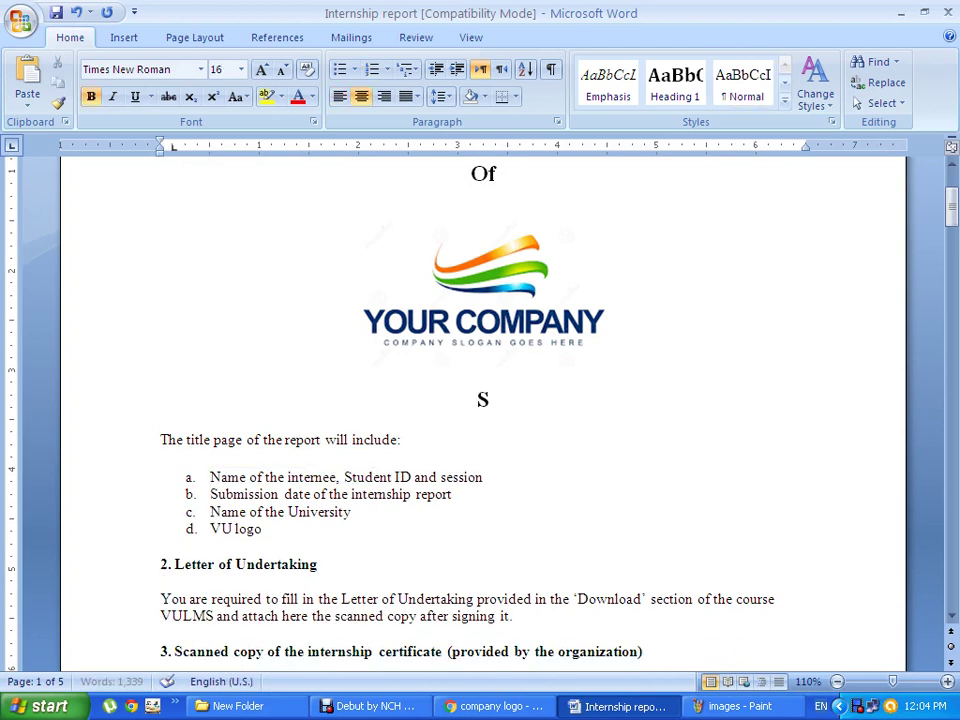
type("hah")
key("Return")
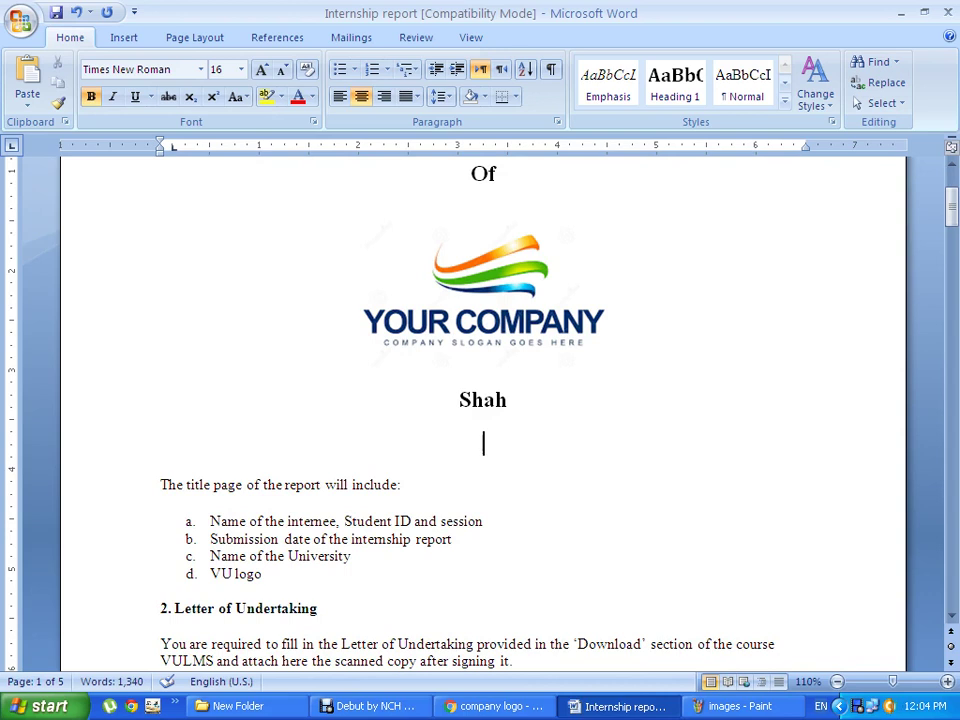
type("AR")
type("#2")
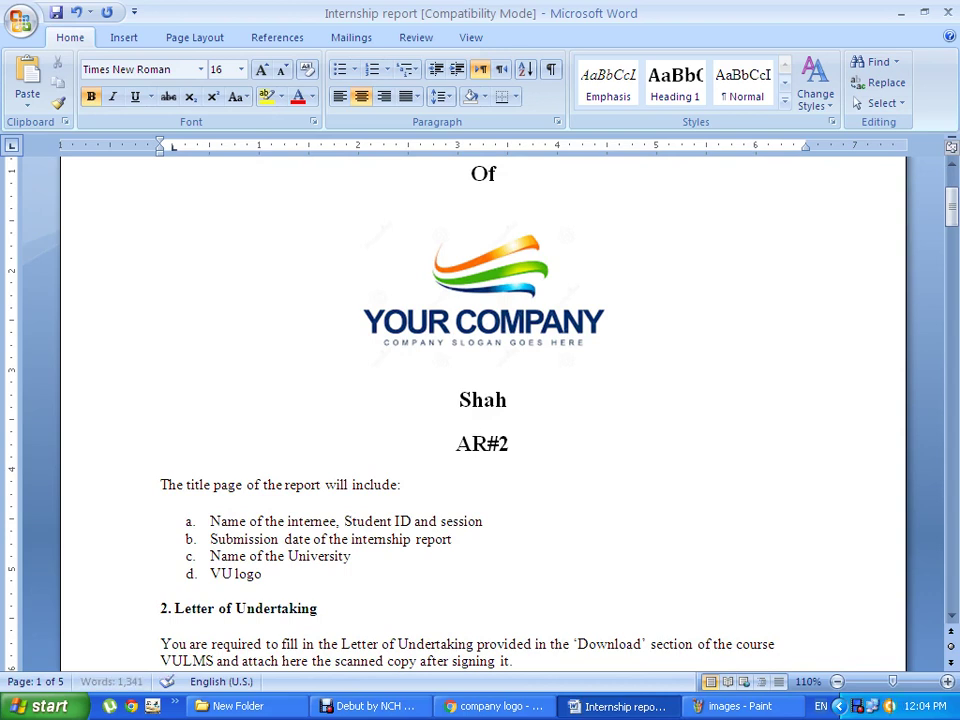
type("4954")
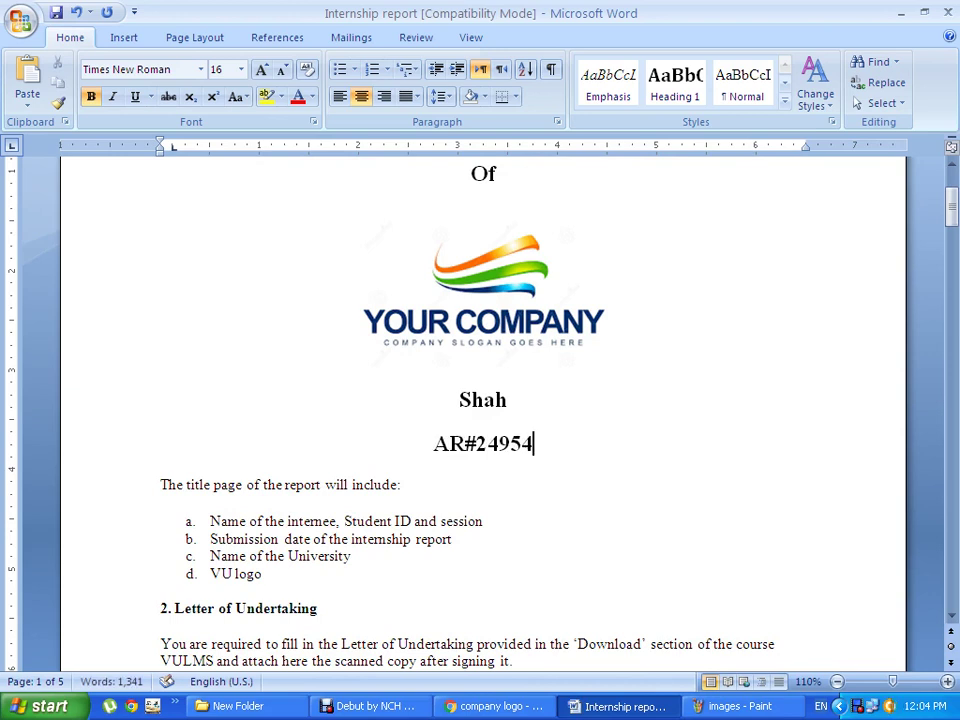
left_click(433, 443)
type("Roll N")
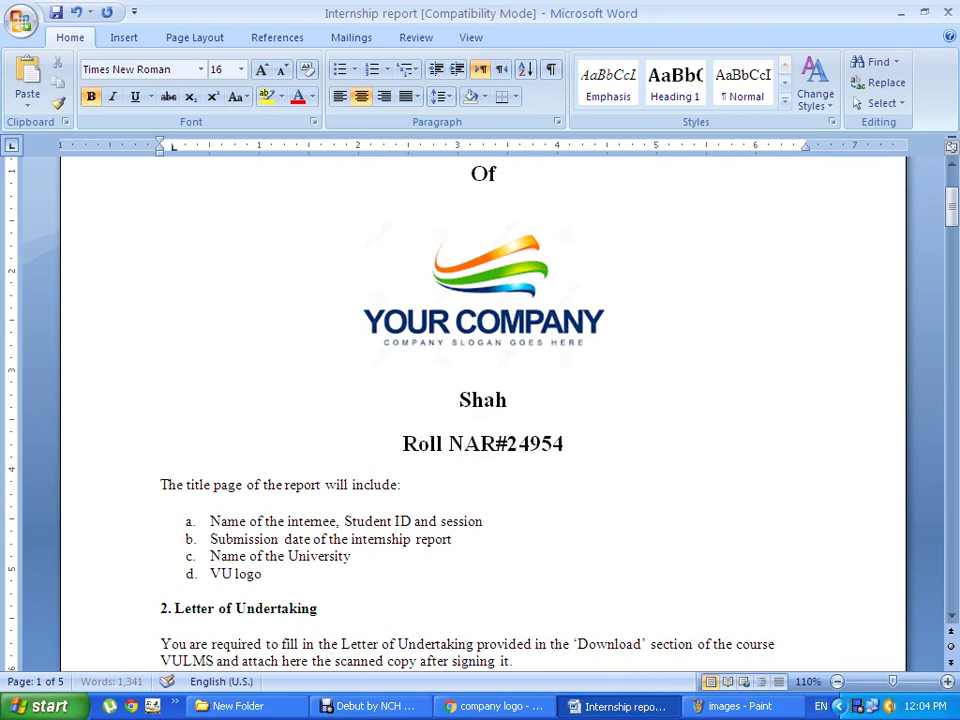
type("o:")
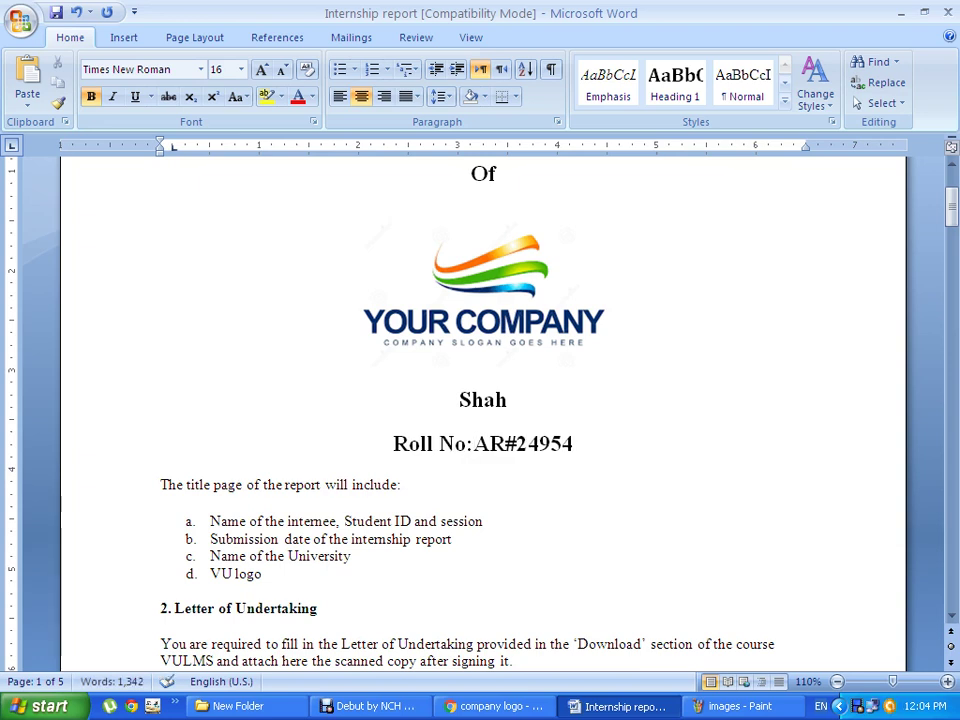
left_click(574, 443)
key("Return")
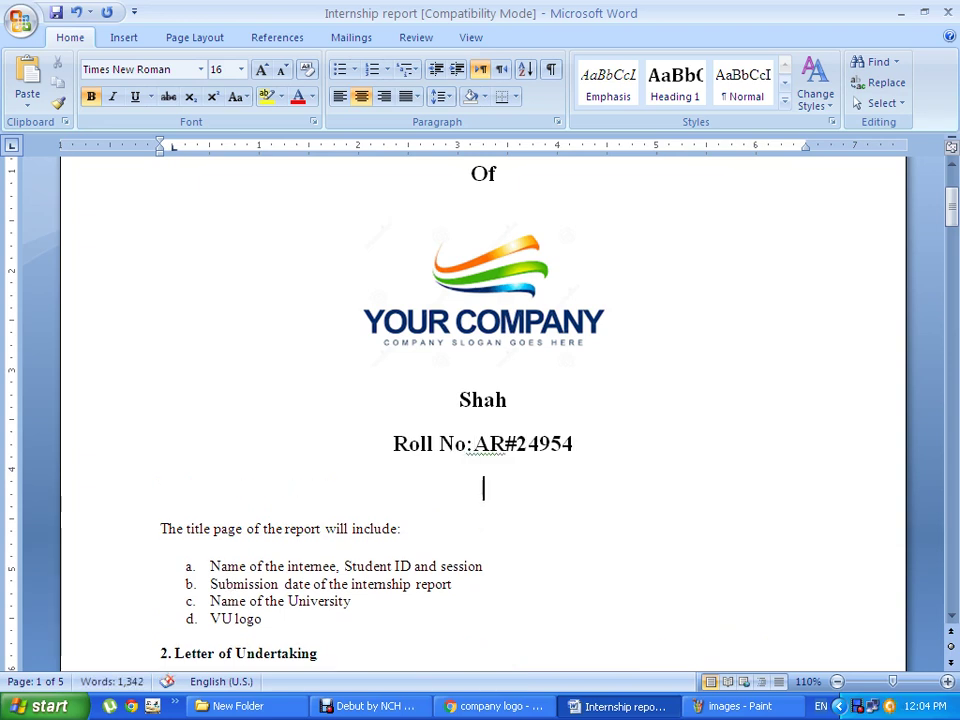
type("Se")
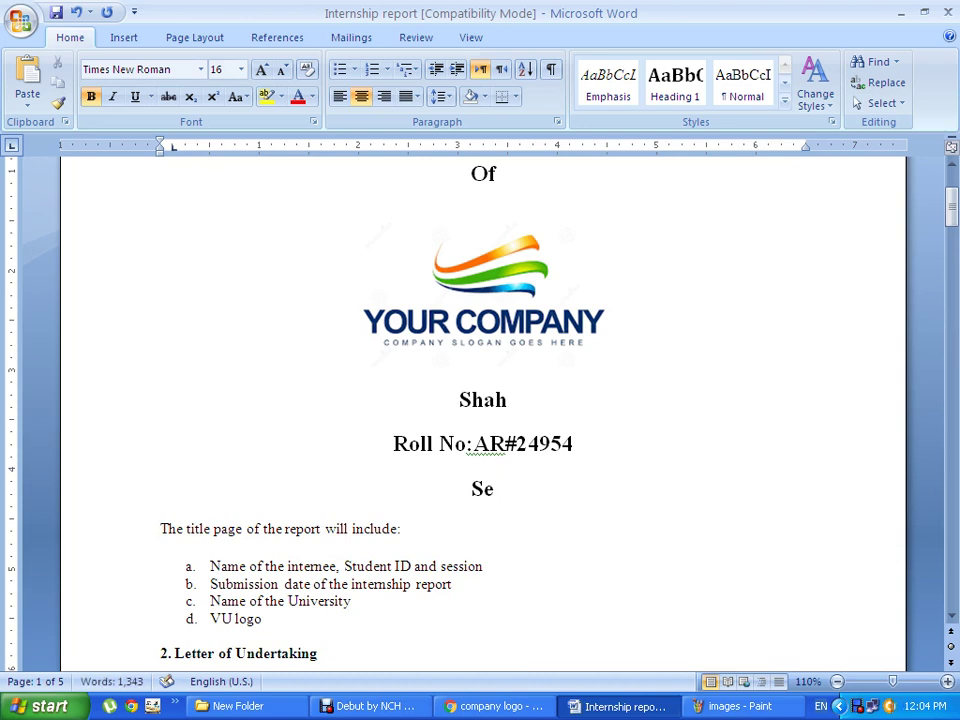
type("ssion")
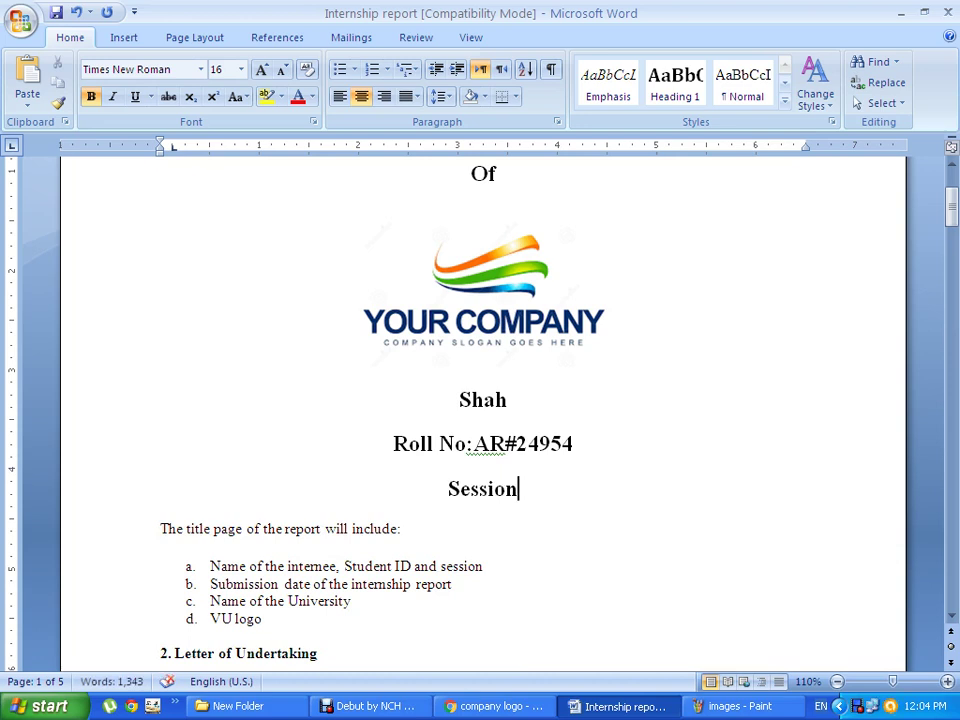
type(": 20")
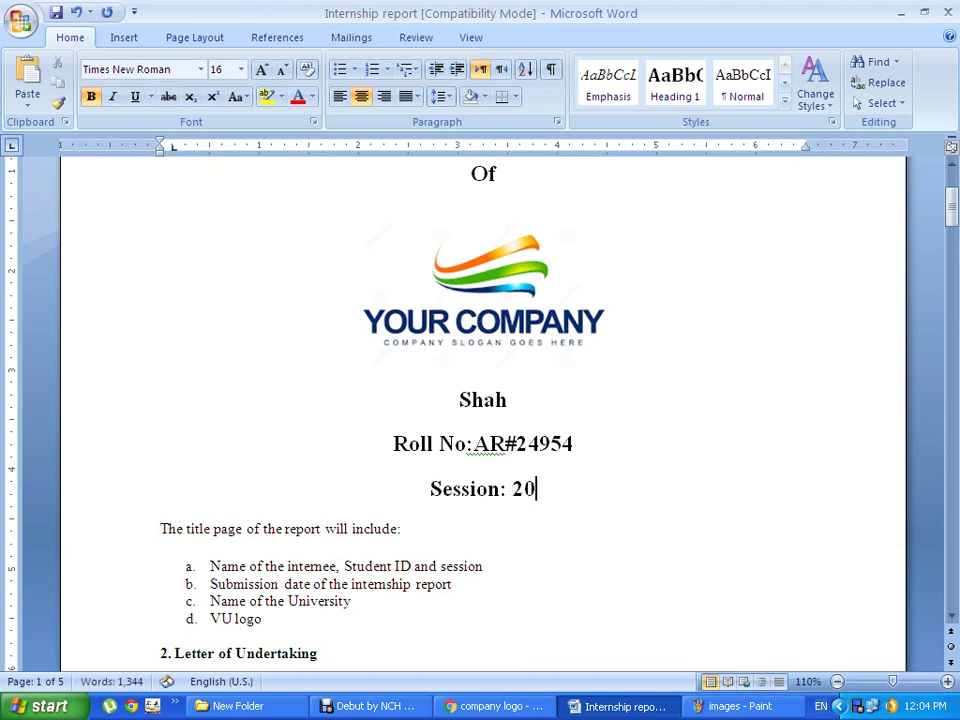
type("13-14")
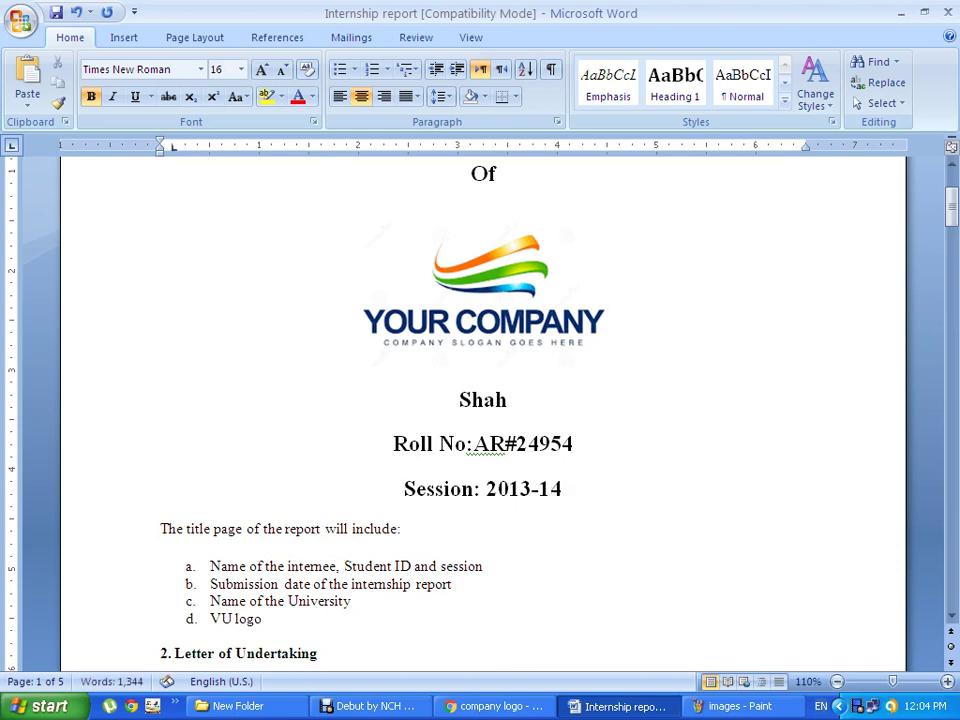
key("Return")
Delete the title-page instruction paragraph, the internee item and the empty line below Session.
scroll(483, 400, "down", 3)
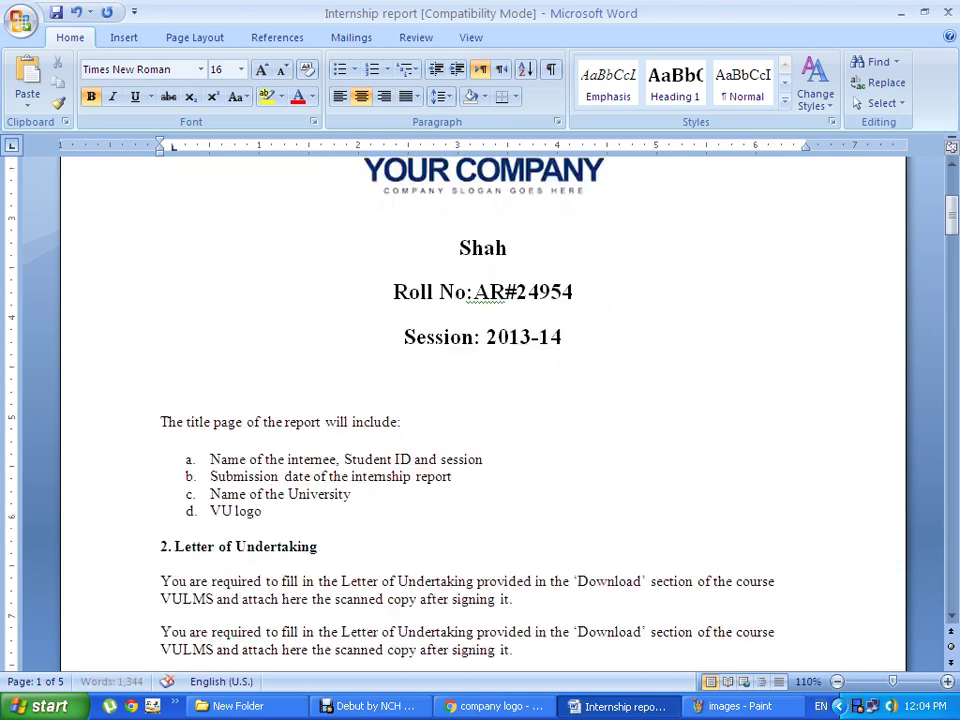
scroll(483, 400, "down", 3)
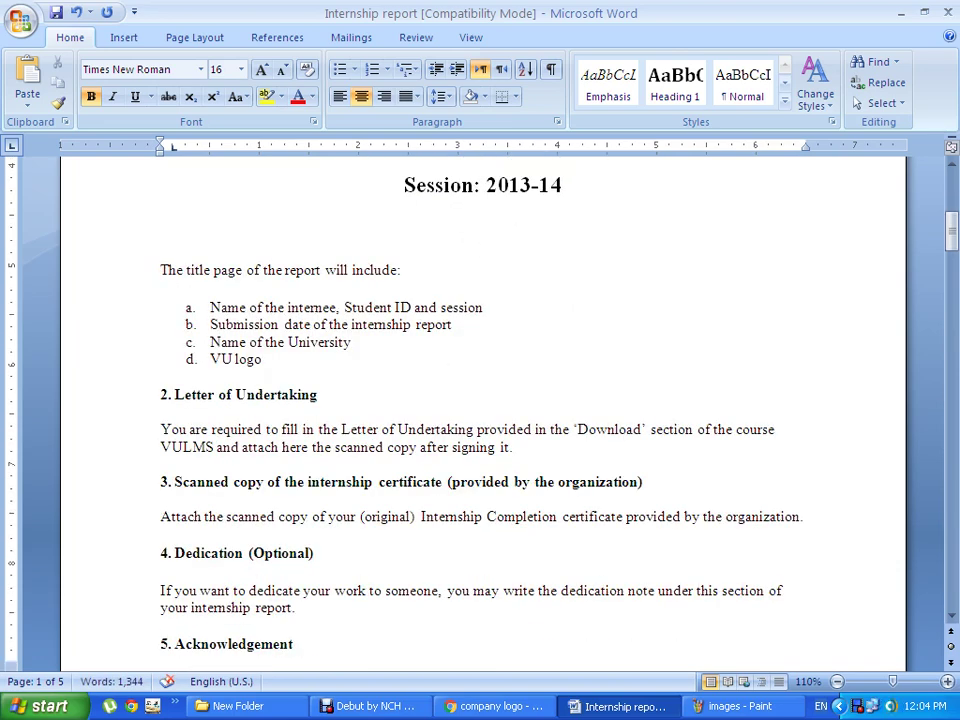
key("Down")
key("shift+Down")
key("shift+Down")
key("shift+Down")
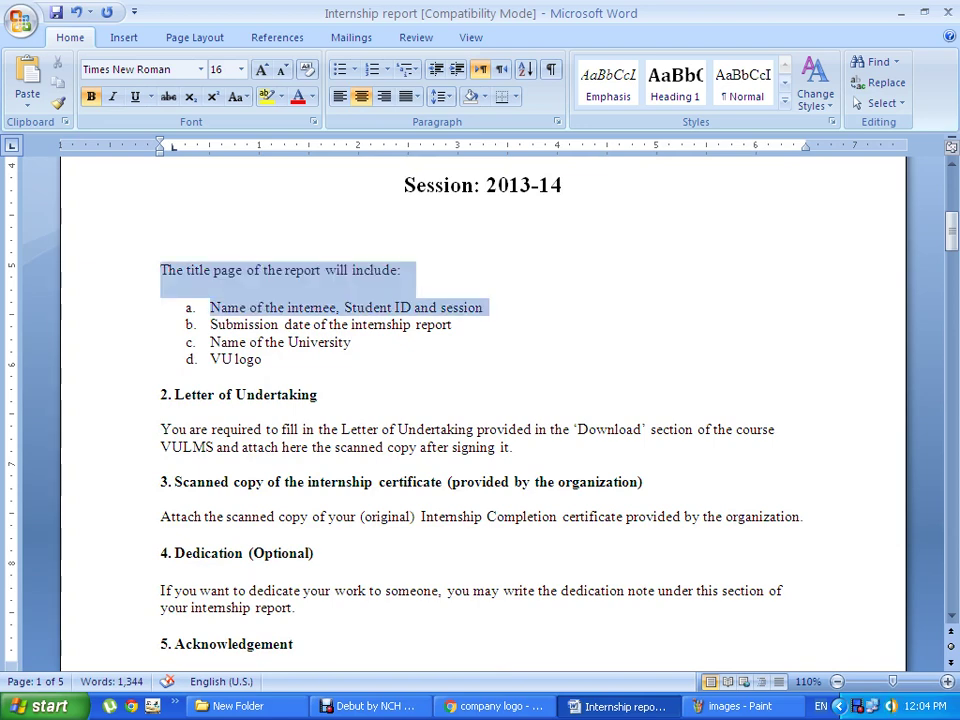
key("Delete")
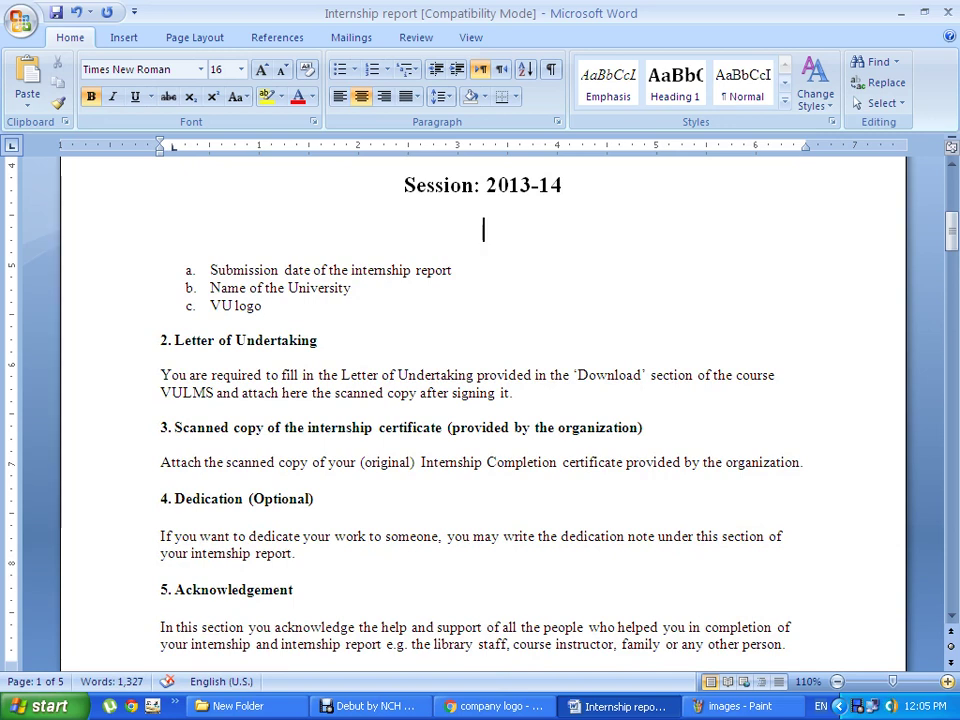
key("Delete")
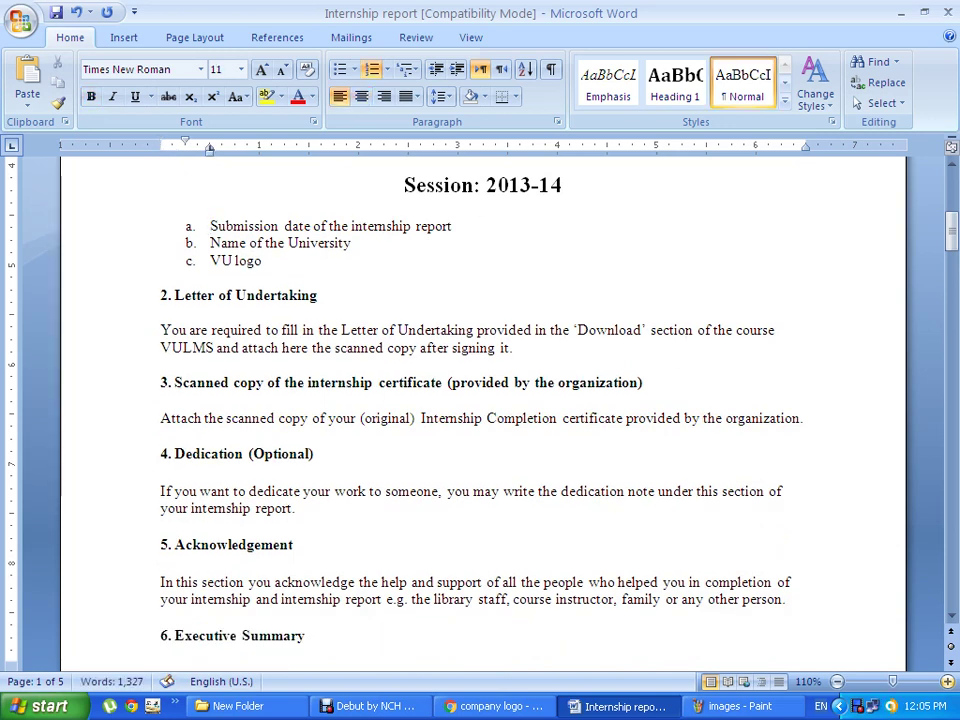
Turn the remaining item into an unnumbered, tabbed 'Submission date : 29/12/2015' line.
key("ctrl+shift+Left")
key("ctrl+shift+Left")
key("ctrl+shift+Left")
key("ctrl+shift+Left")
key("BackSpace")
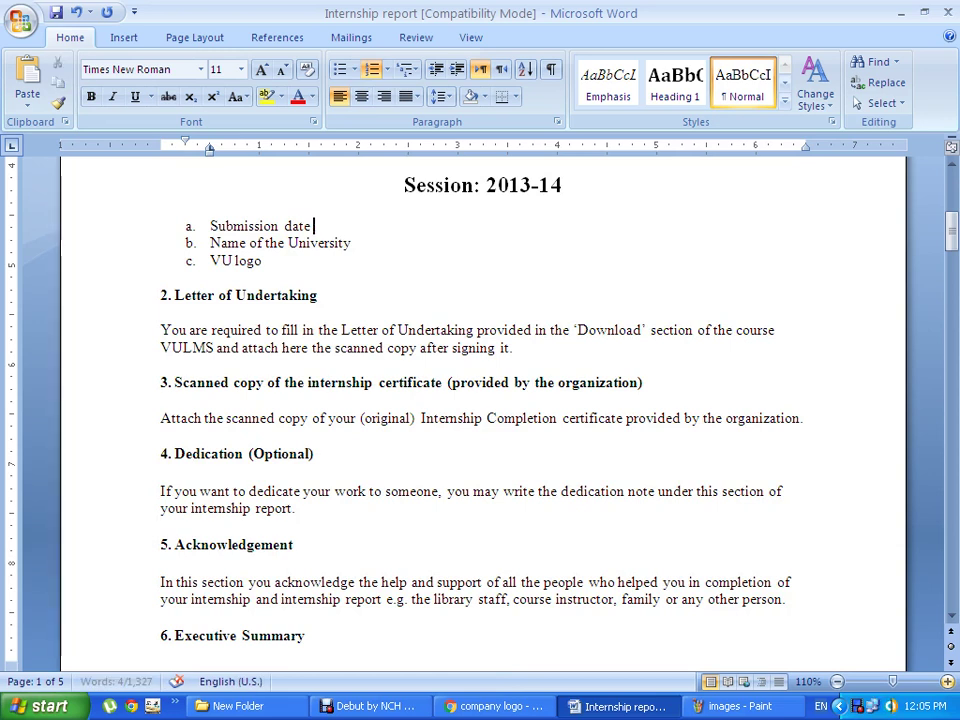
left_click(210, 226)
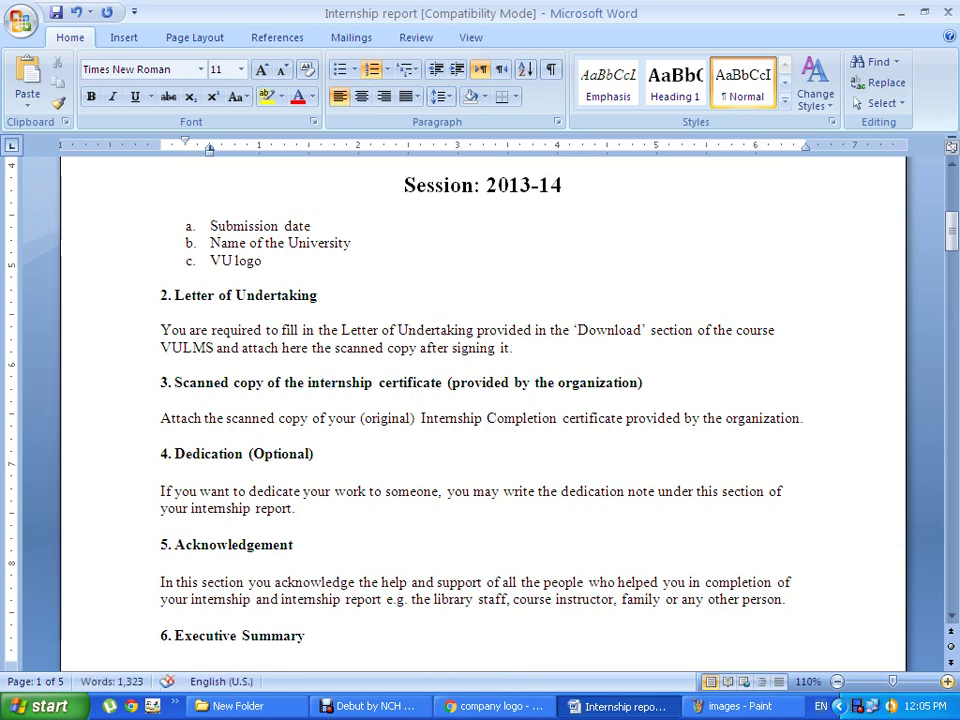
key("BackSpace")
key("Tab")
key("Tab")
key("Tab")
key("Tab")
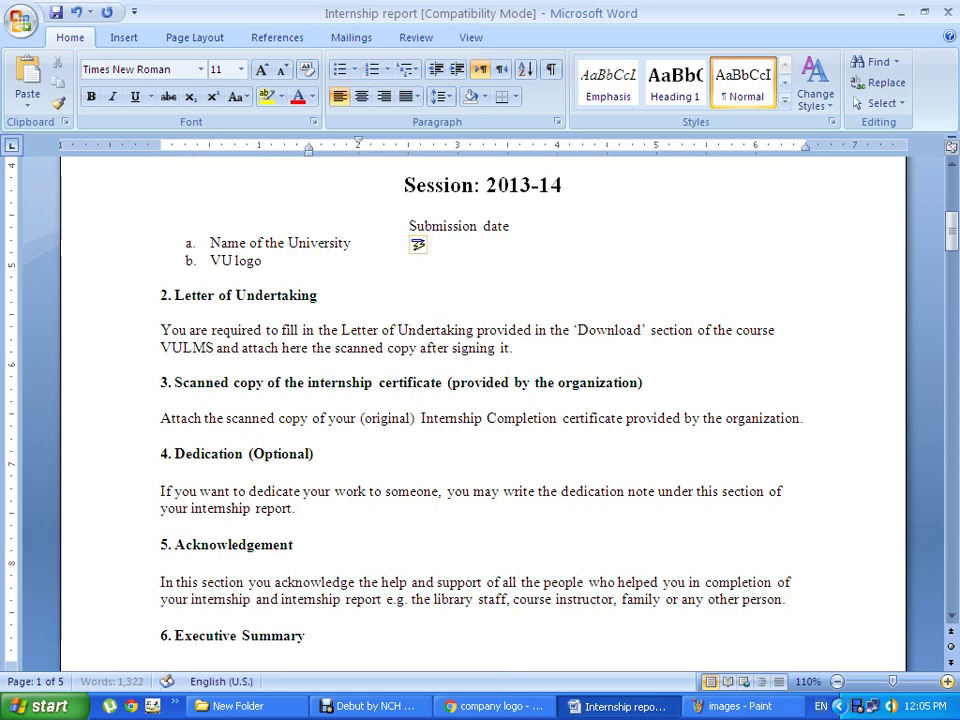
left_click(510, 226)
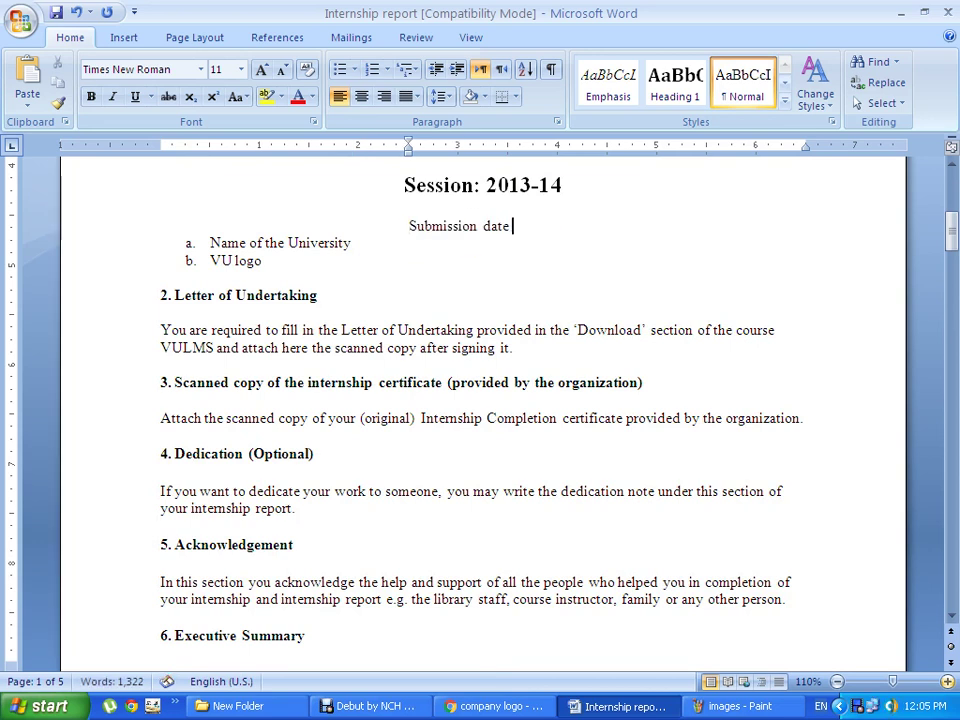
type(":")
type(" 29/")
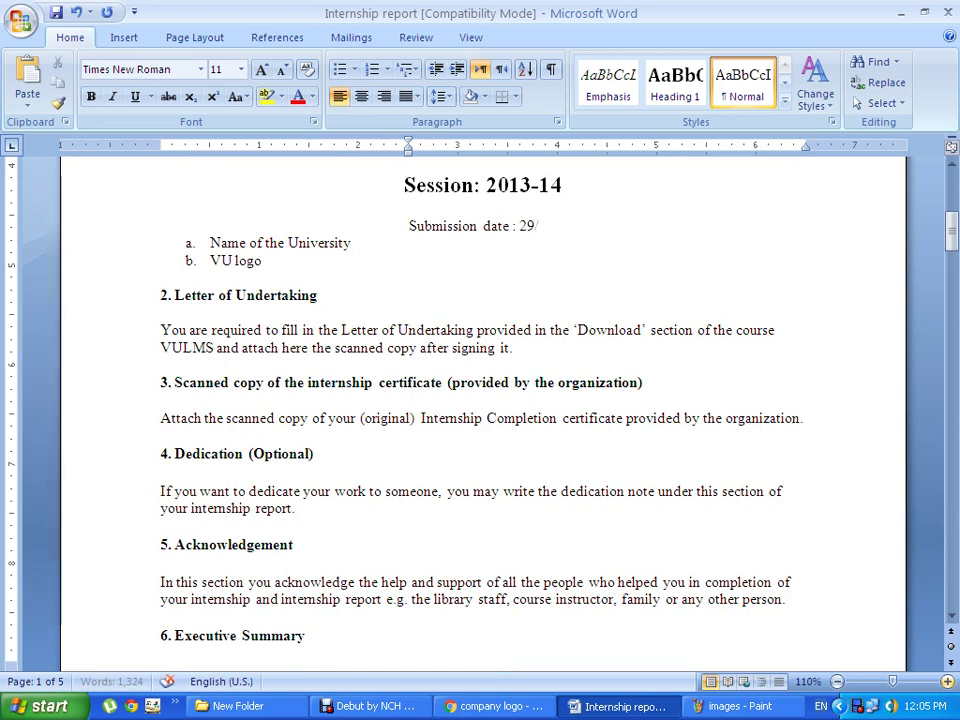
type("12/201")
type("5")
key("Return")
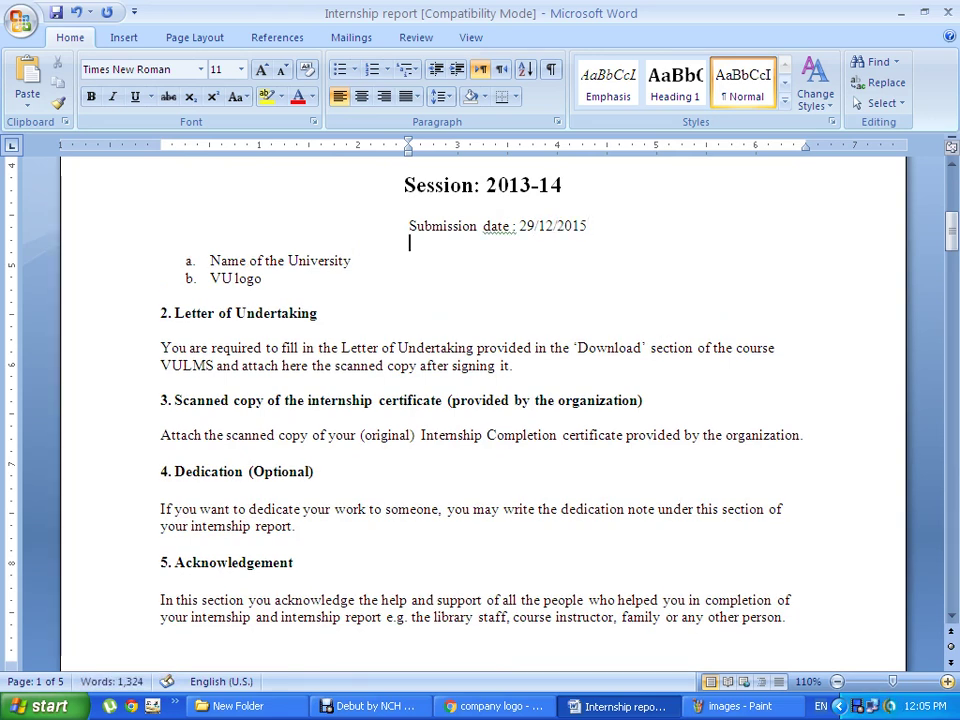
Delete the 'Name of the University' list item.
key("shift+Down")
key("Delete")
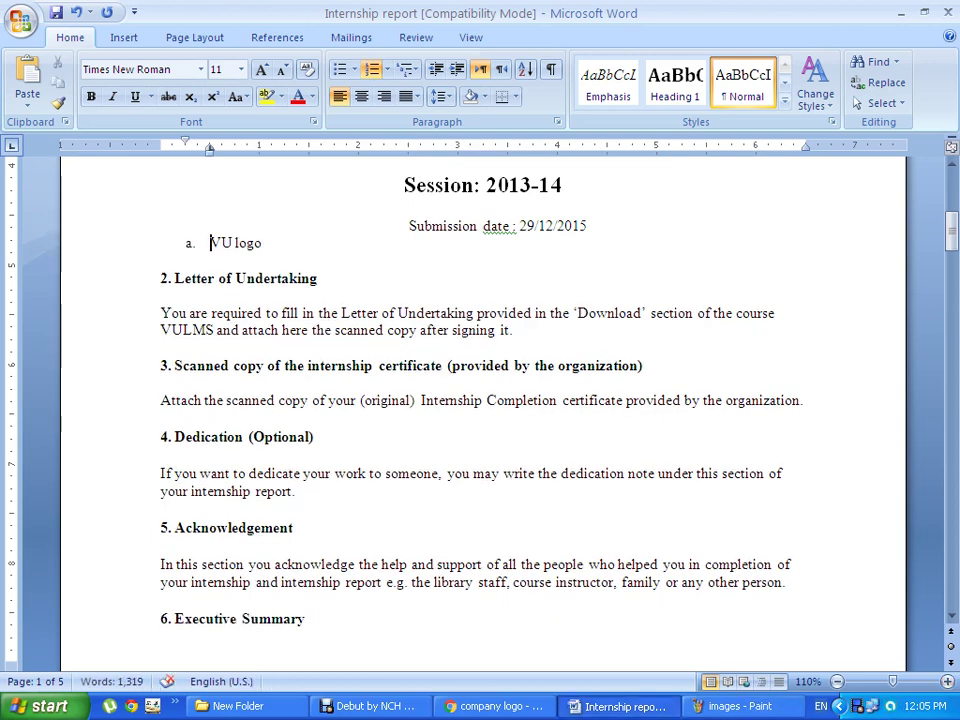
key("alt+Tab")
Search Google for 'vu logo', narrowed to Virtual University, and preview the blue VU logo.
scroll(480, 360, "up", 3)
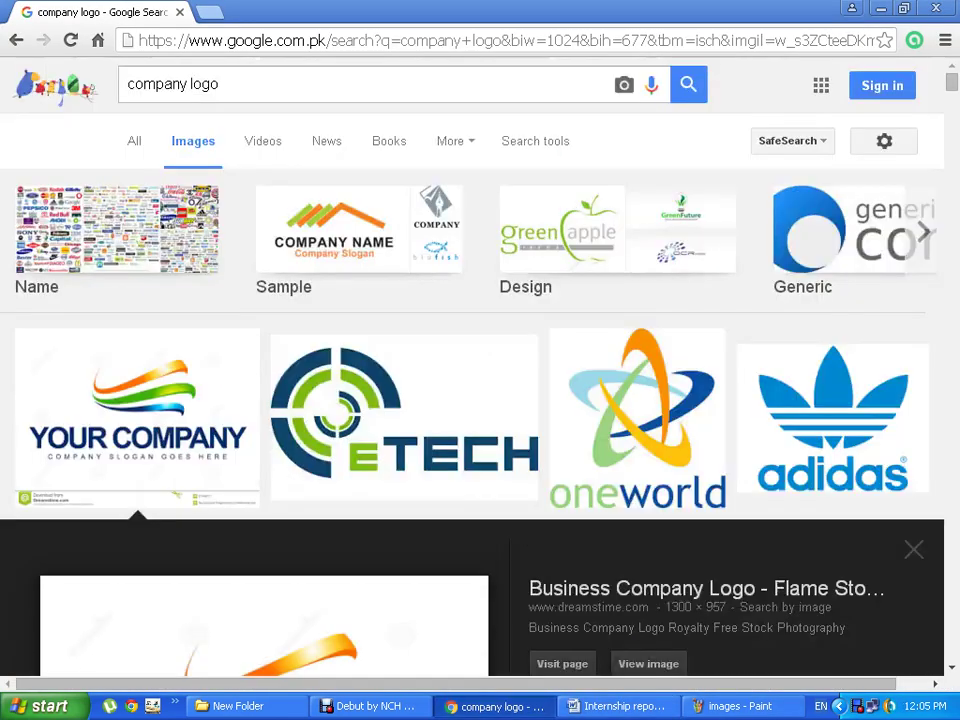
key("ctrl+a")
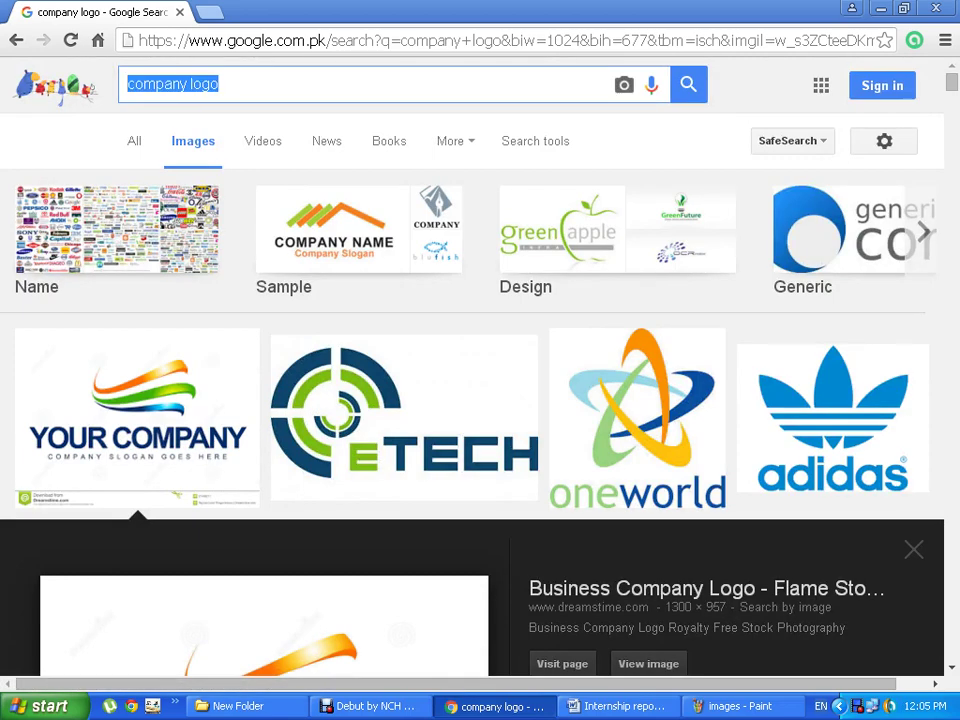
type("vu lo")
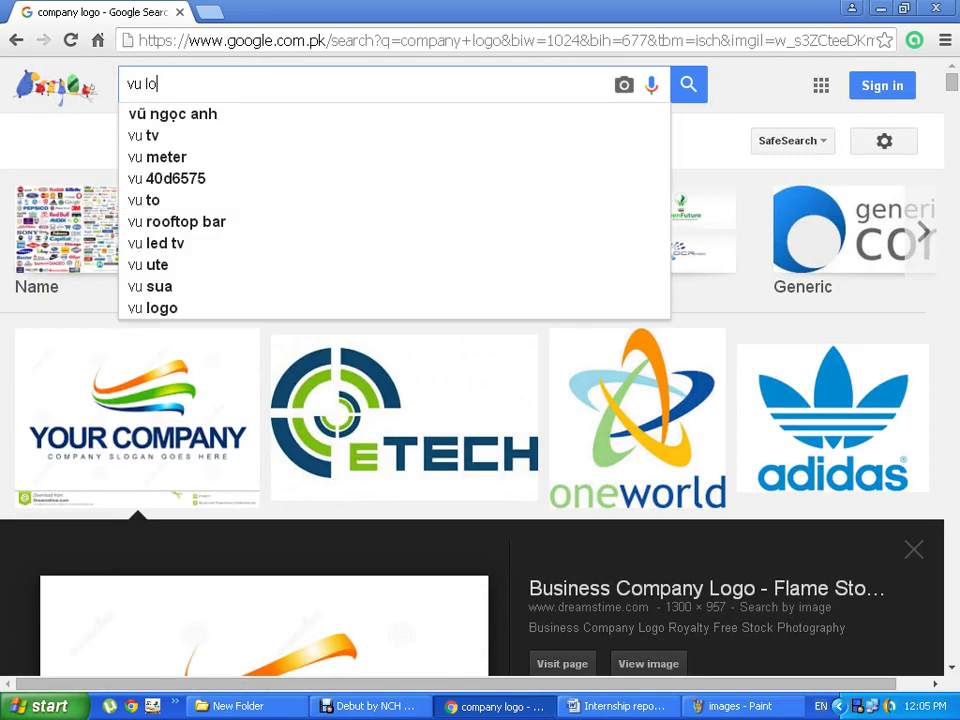
type("go")
key("Return")
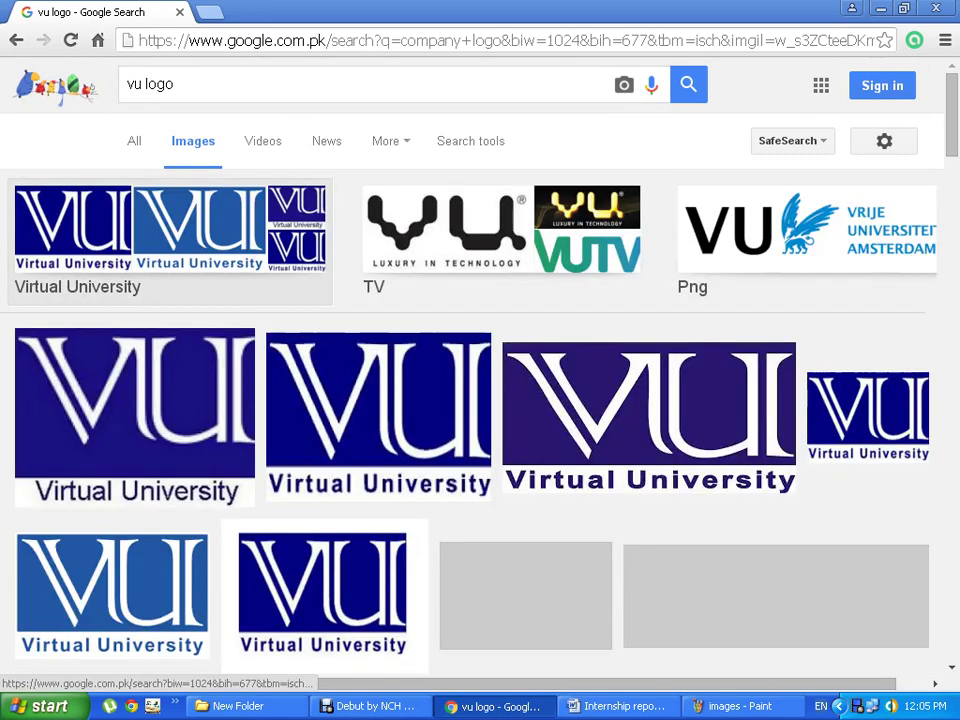
left_click(170, 240)
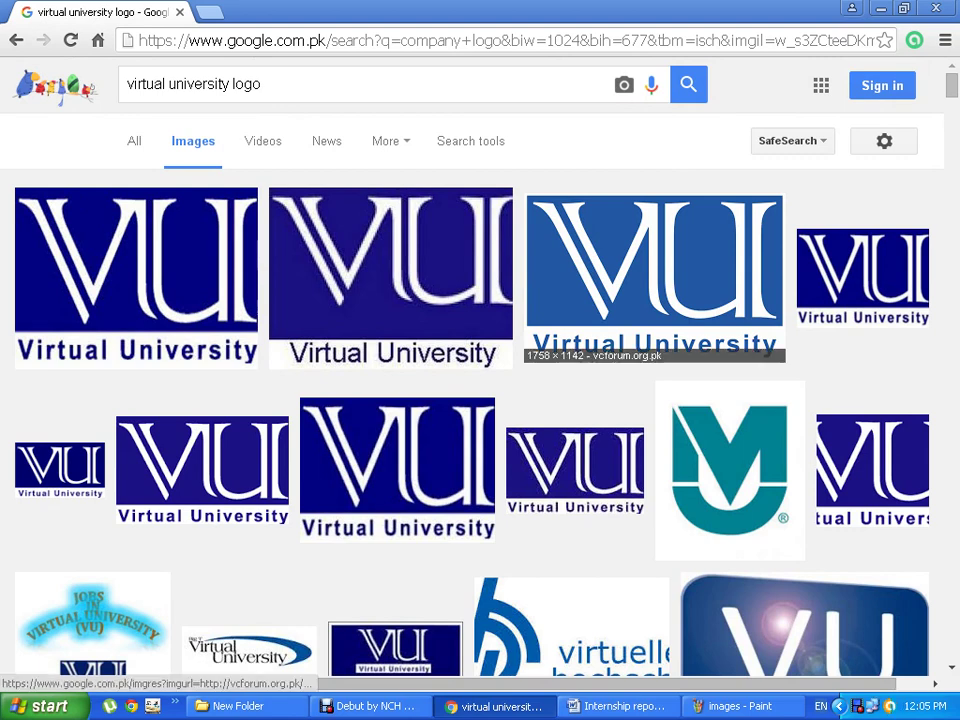
left_click(640, 280)
Save the VU logo as download.png and open the downloaded file.
right_click(375, 374)
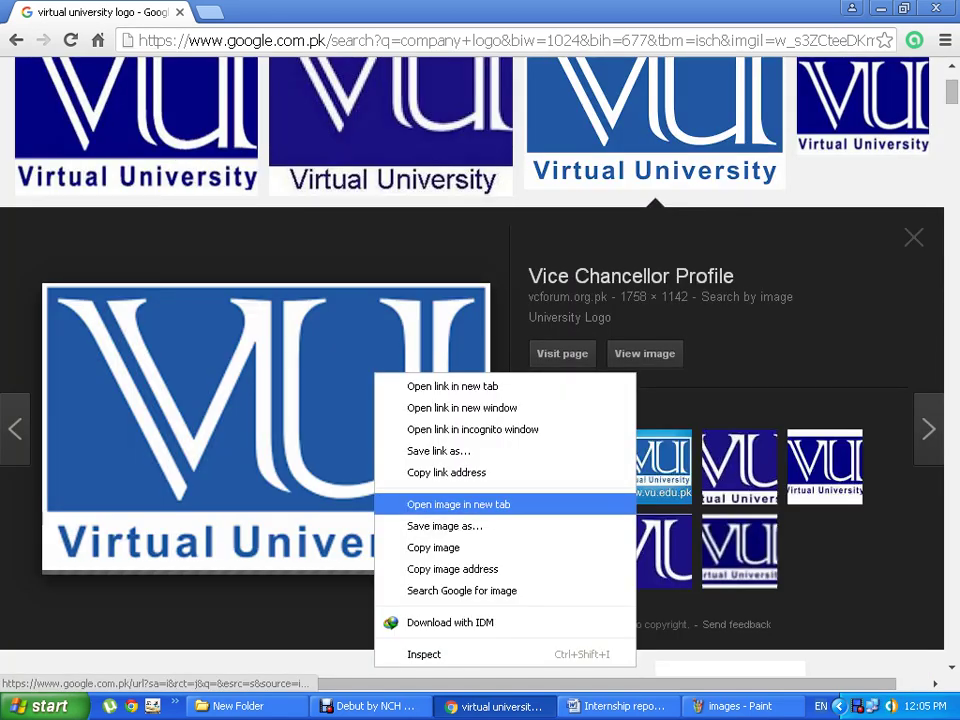
left_click(444, 525)
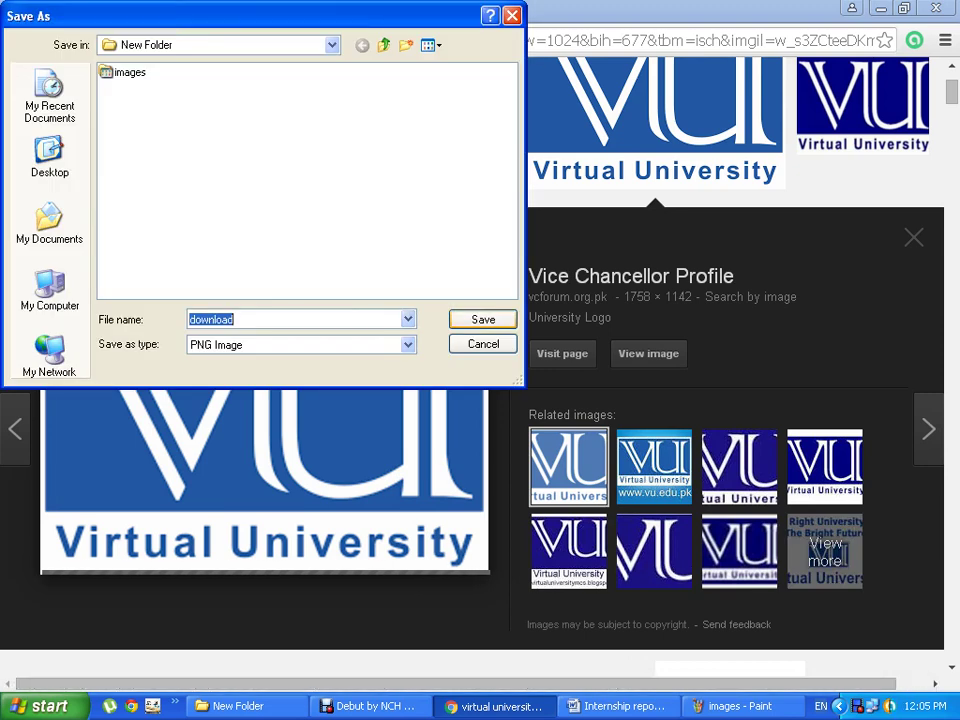
key("Return")
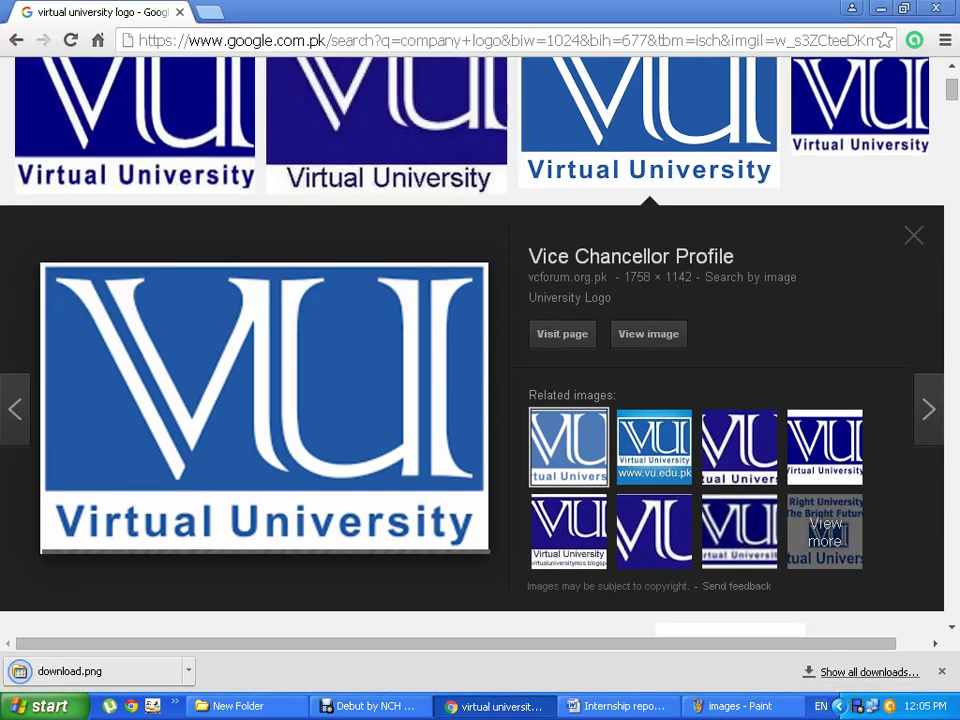
right_click(137, 668)
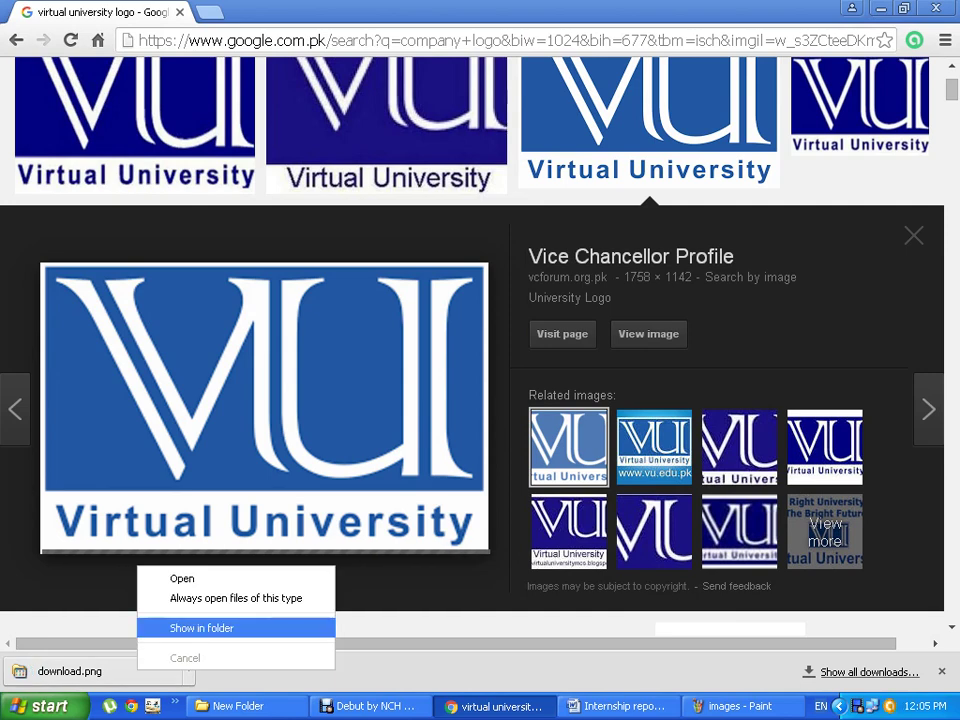
left_click(182, 578)
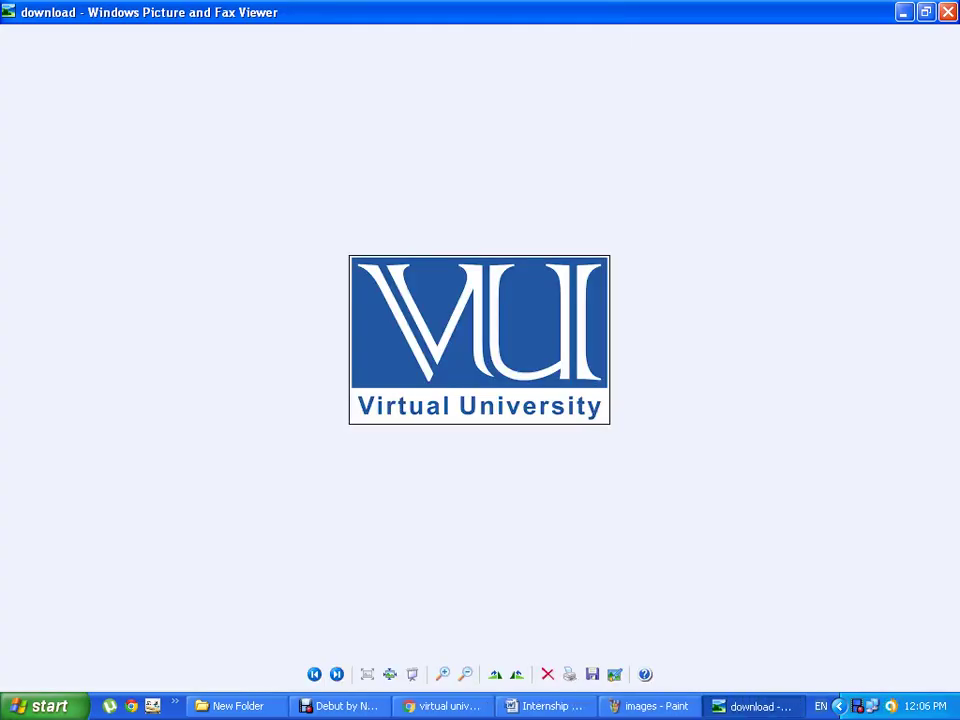
Cut the entire VU logo out of download.png in Paint, then return to the Internship report.
right_click(379, 358)
left_click(407, 398)
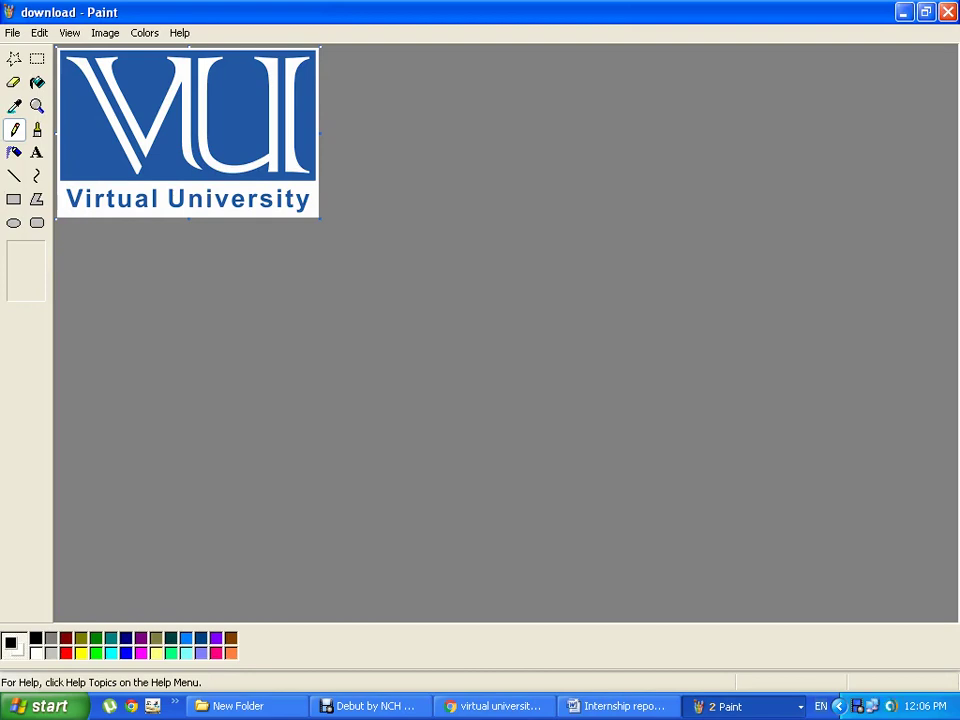
key("ctrl+a")
key("ctrl+x")
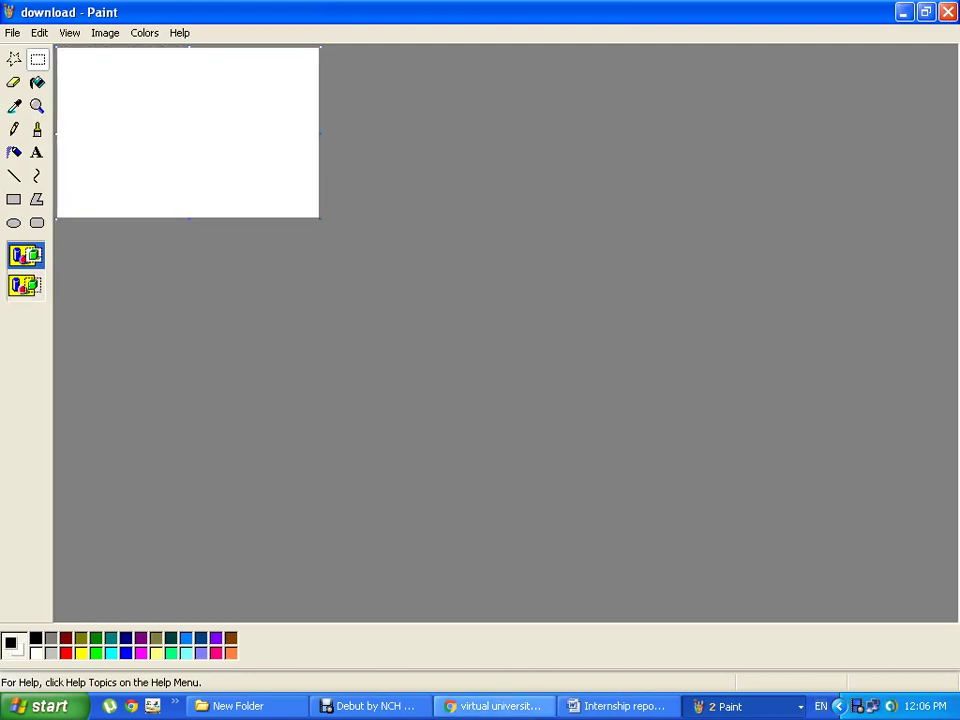
left_click(617, 706)
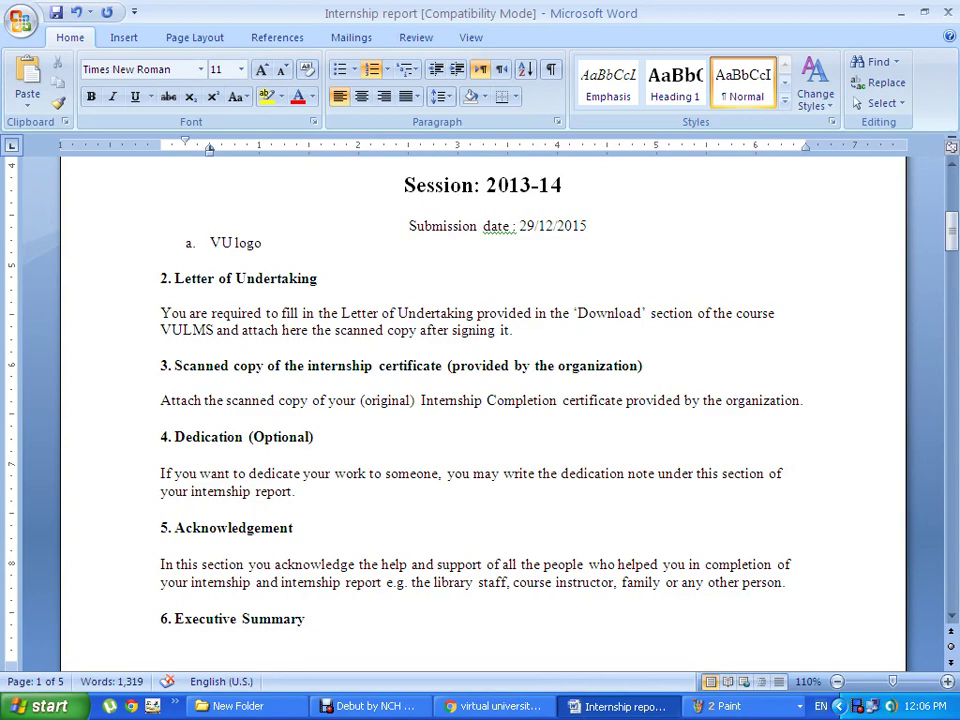
Replace the 'VU logo' placeholder line with the pasted Virtual University logo, centred.
key("shift+Home")
key("BackSpace")
key("BackSpace")
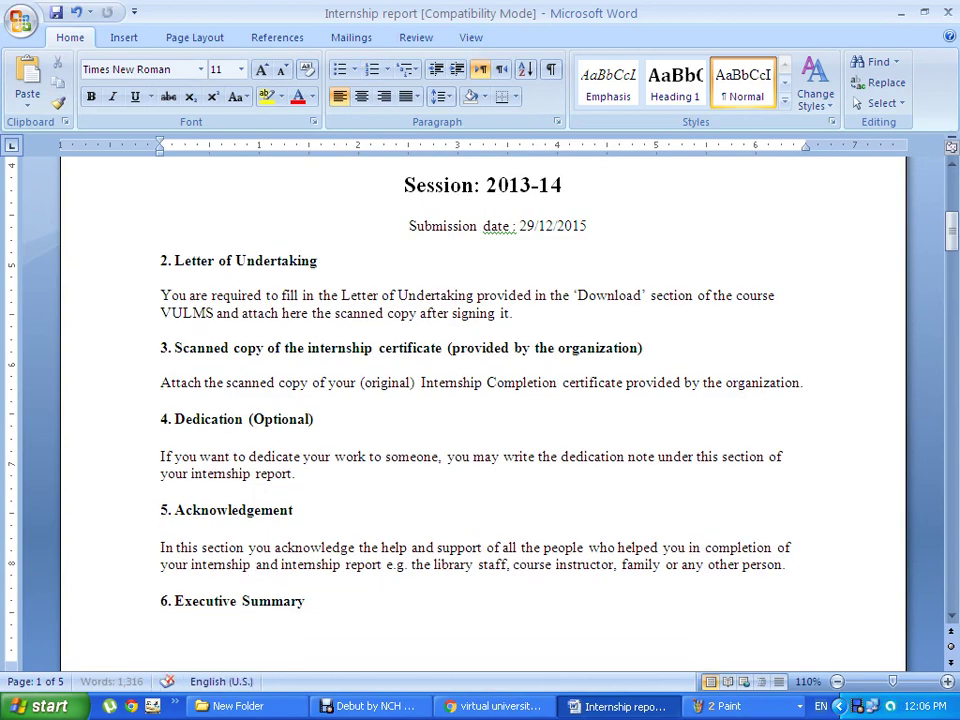
key("ctrl+v")
key("shift+Left")
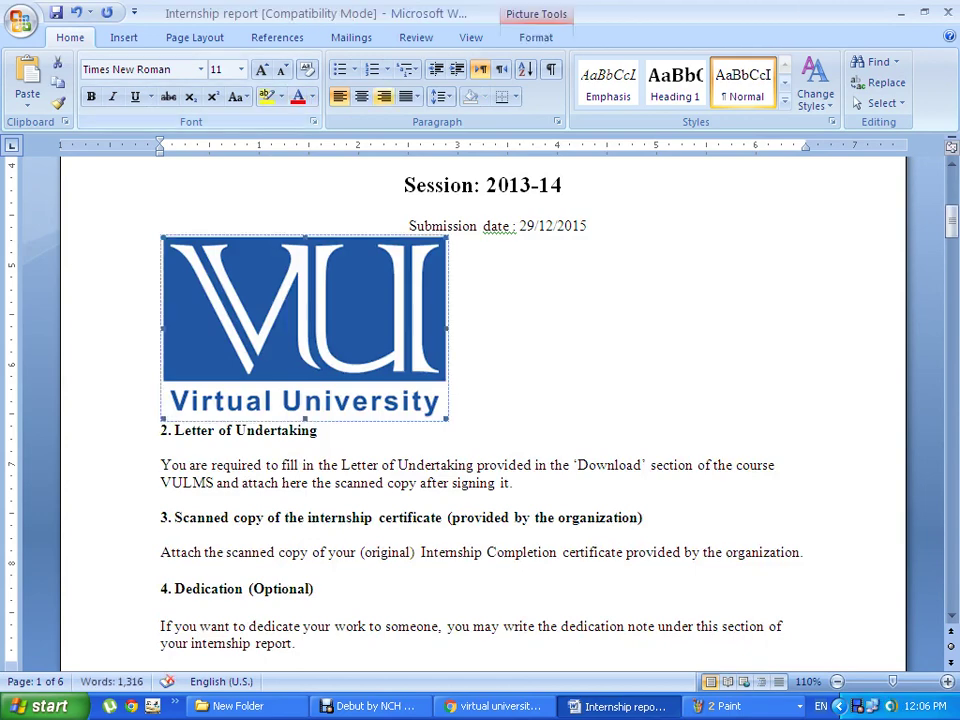
key("ctrl+e")
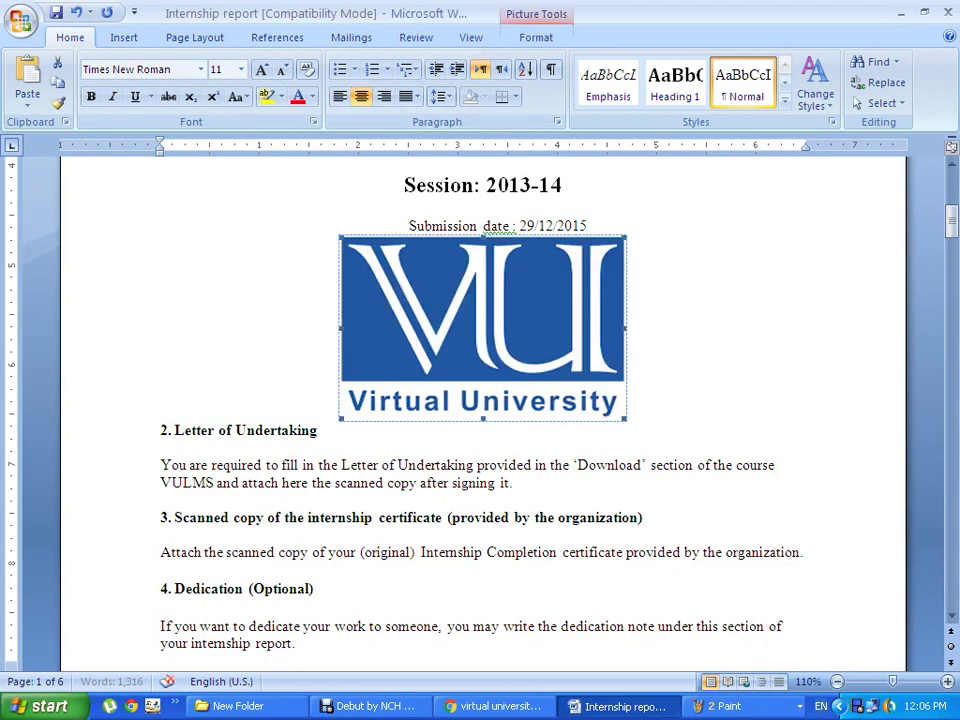
scroll(483, 400, "up", 7)
scroll(483, 400, "down", 6)
scroll(483, 400, "down", 3)
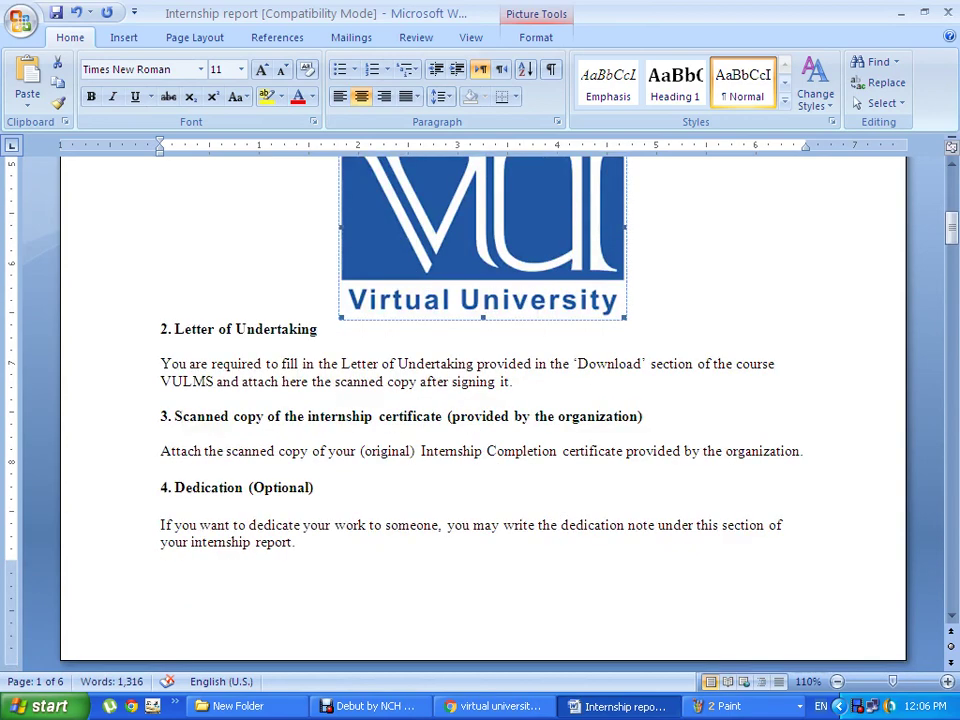
Push 'Letter of Undertaking' onto page 2 and delete its leftover '2.' number.
left_click(174, 329)
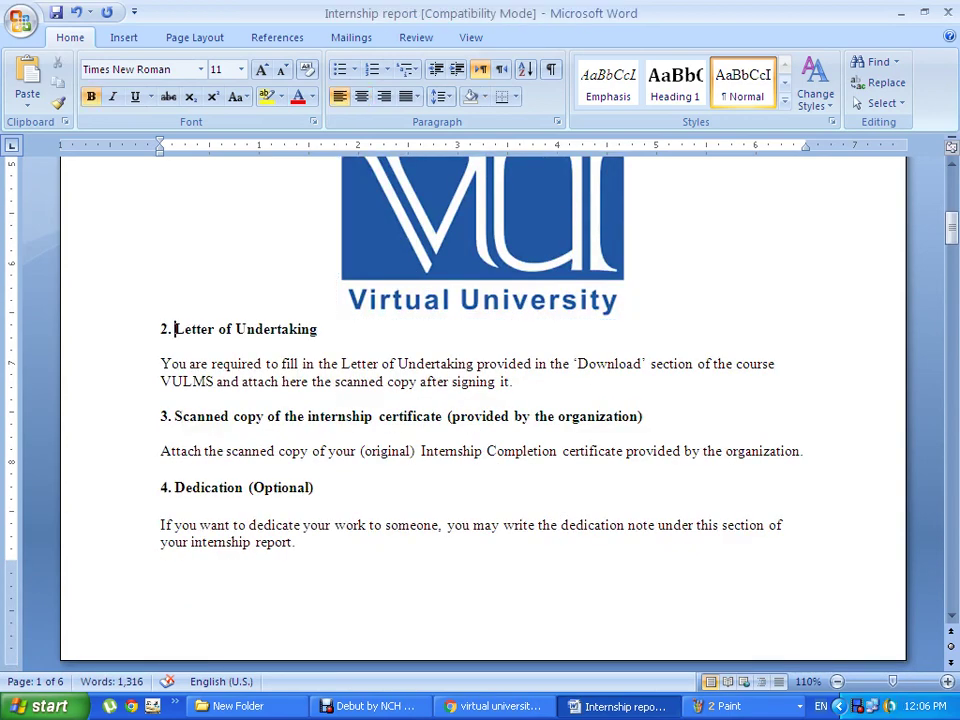
key("Return")
key("Return")
key("Return")
key("Return")
key("Return")
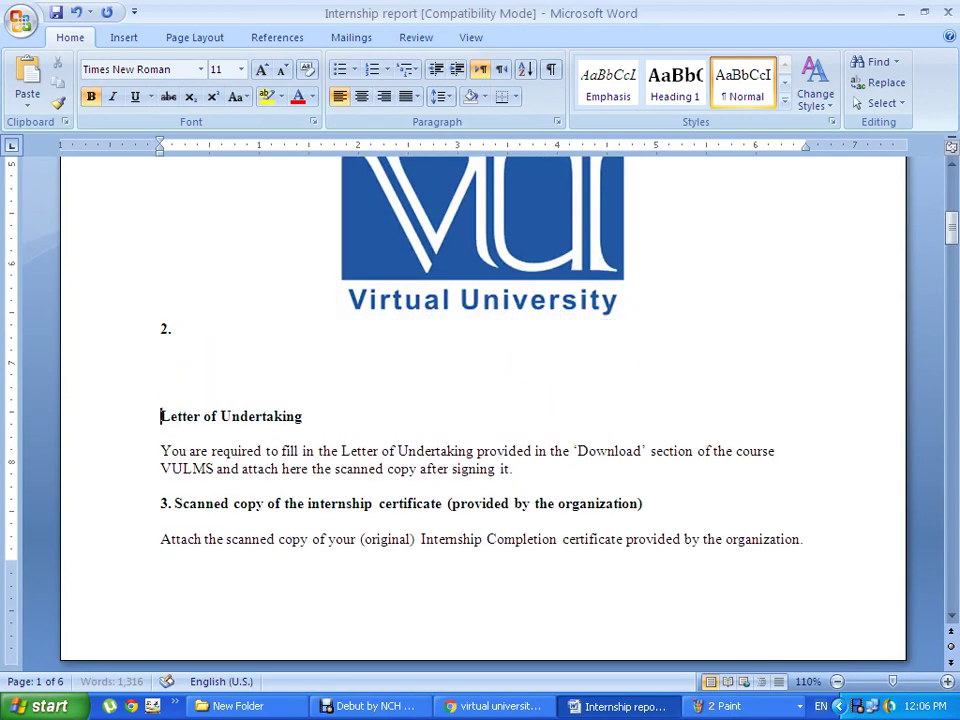
key("Return")
key("Return")
key("Return")
key("Return")
key("Return")
key("Return")
key("Return")
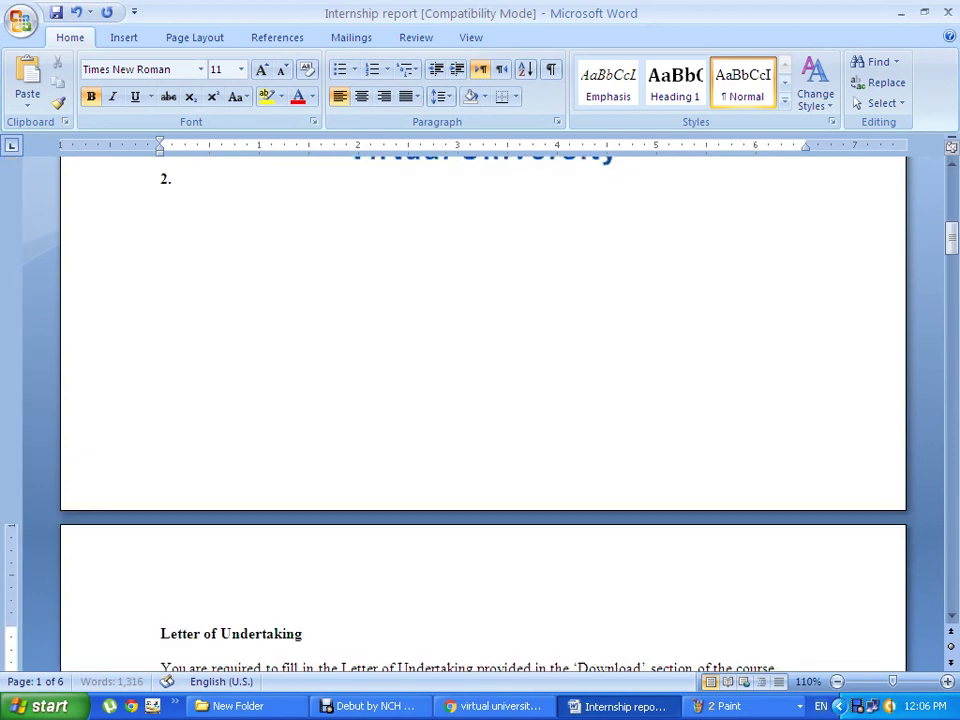
key("Up")
key("Up")
key("Up")
key("Up")
key("Up")
key("Up")
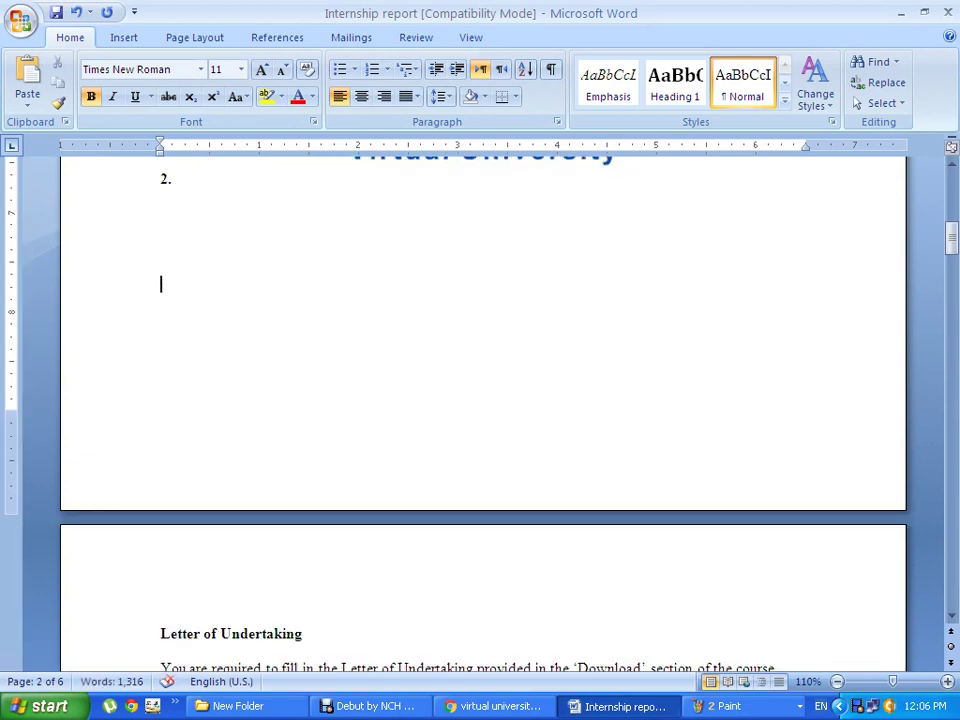
scroll(480, 400, "up", 5)
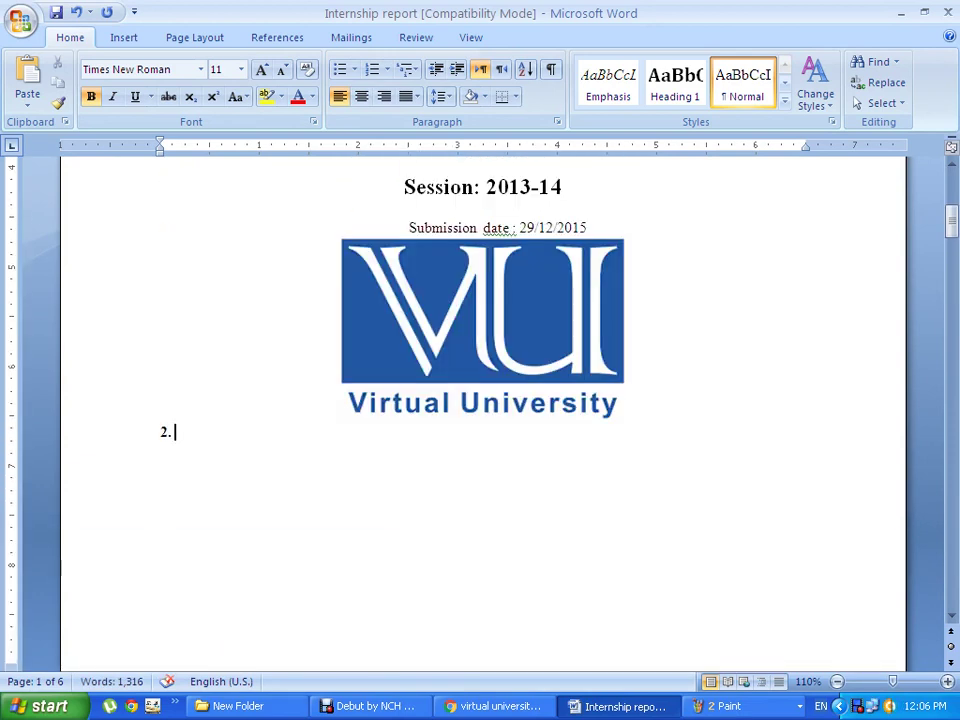
key("BackSpace")
key("BackSpace")
scroll(480, 400, "up", 4)
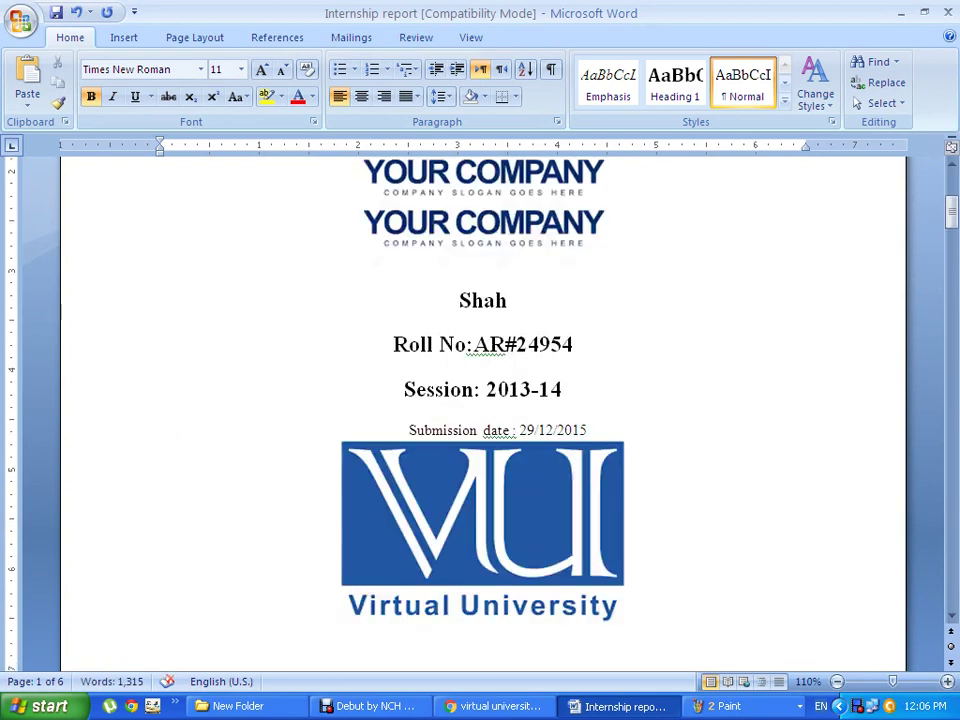
scroll(480, 400, "up", 4)
scroll(480, 400, "up", 1)
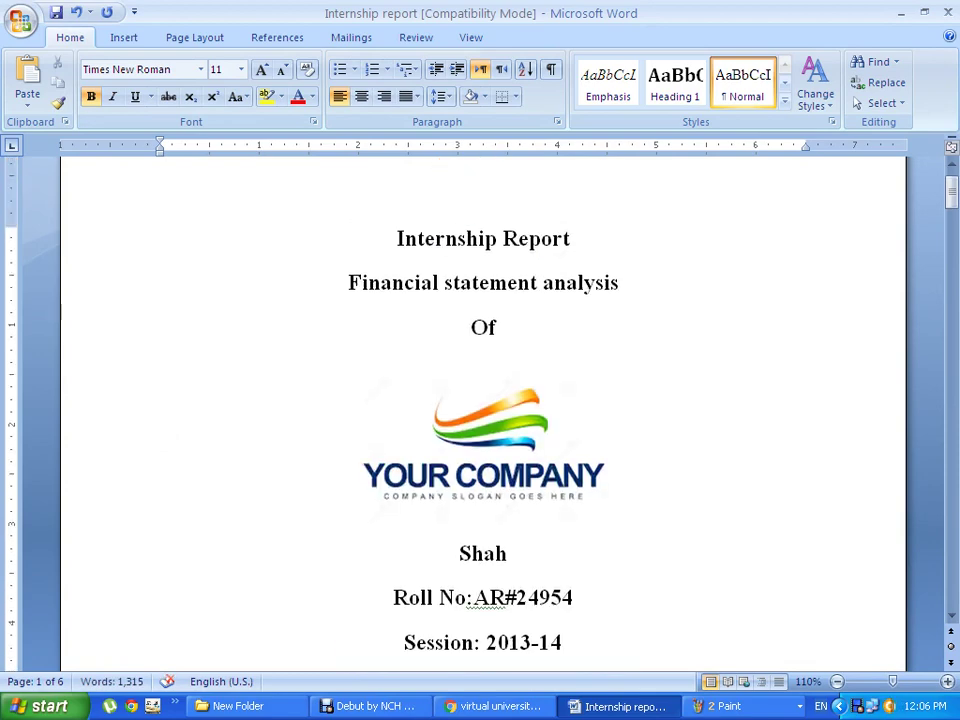
scroll(480, 400, "down", 2, "ctrl")
scroll(480, 400, "up", 4)
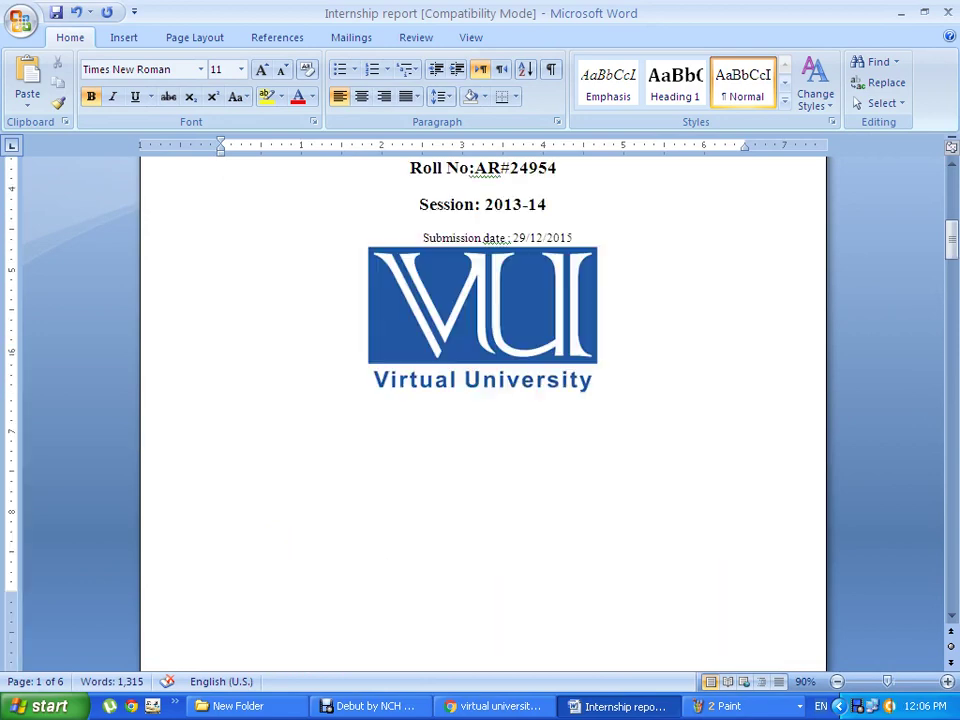
scroll(480, 400, "up", 3)
scroll(480, 400, "up", 2)
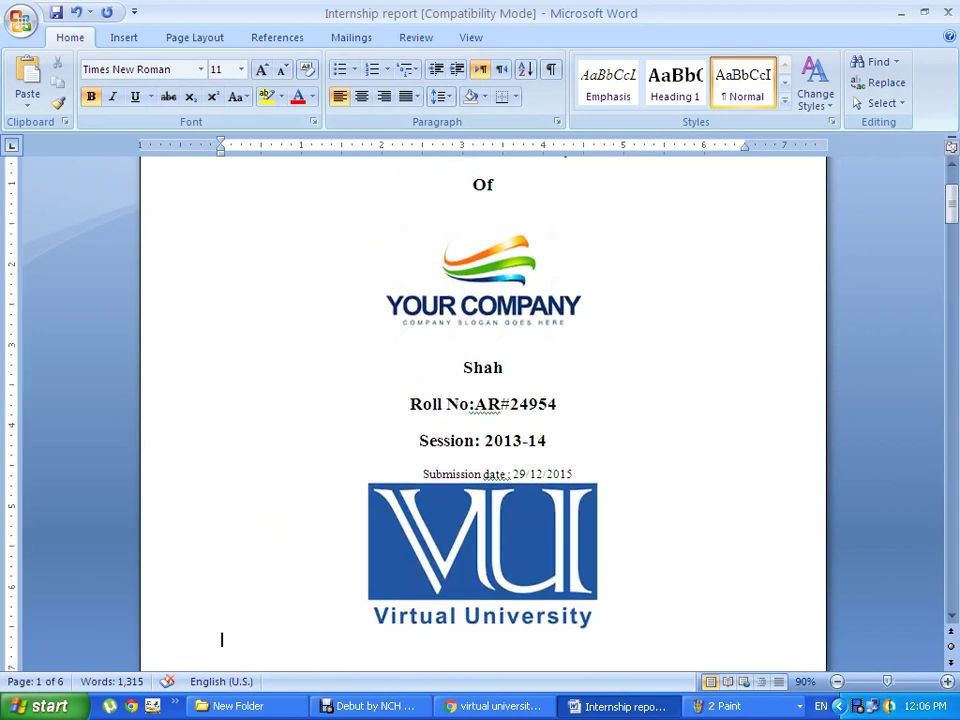
scroll(480, 400, "up", 3)
Add blank lines below 'Internship Report', 'Financial statement analysis' and 'Of'.
left_click(553, 262)
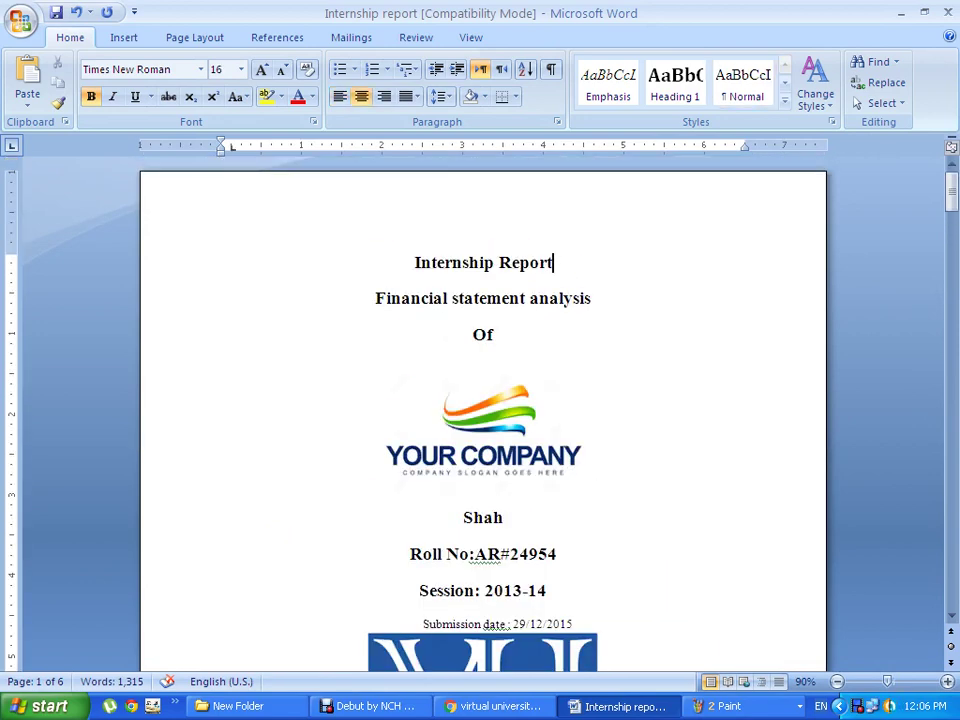
key("Return")
left_click(597, 334)
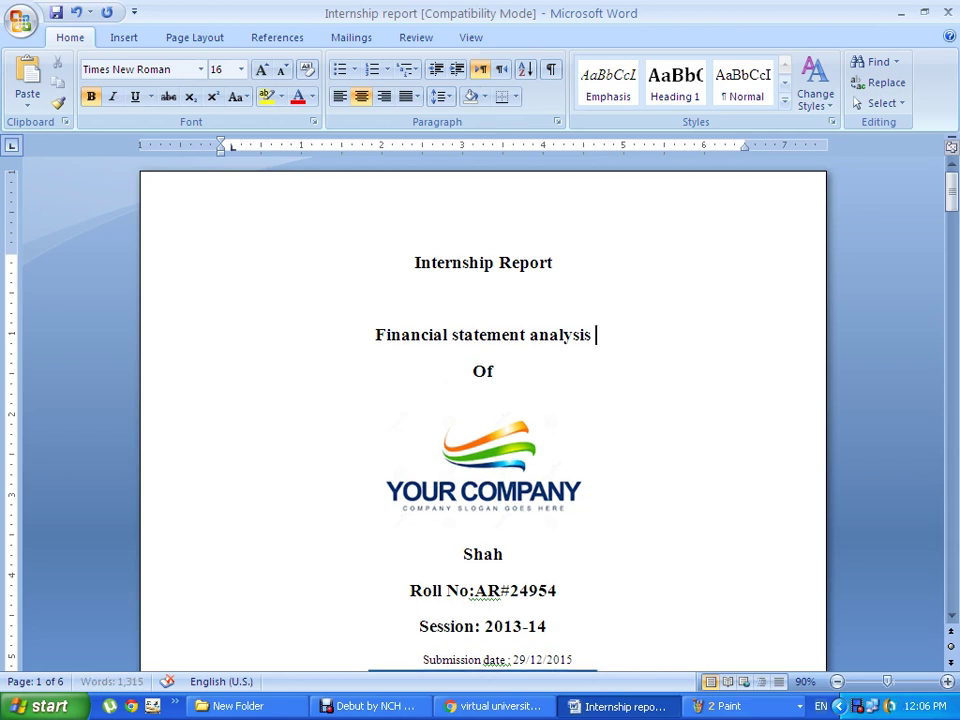
key("Return")
left_click(495, 406)
key("Return")
Add blank lines above and below the student's name and after the roll number.
scroll(480, 400, "down", 4)
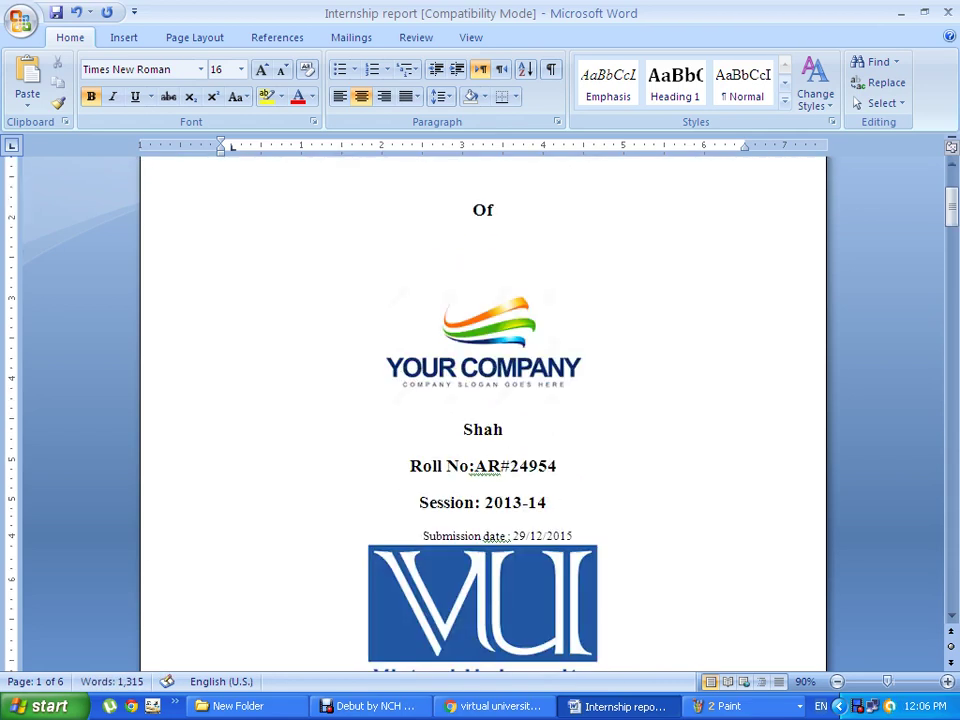
left_click(591, 358)
key("Return")
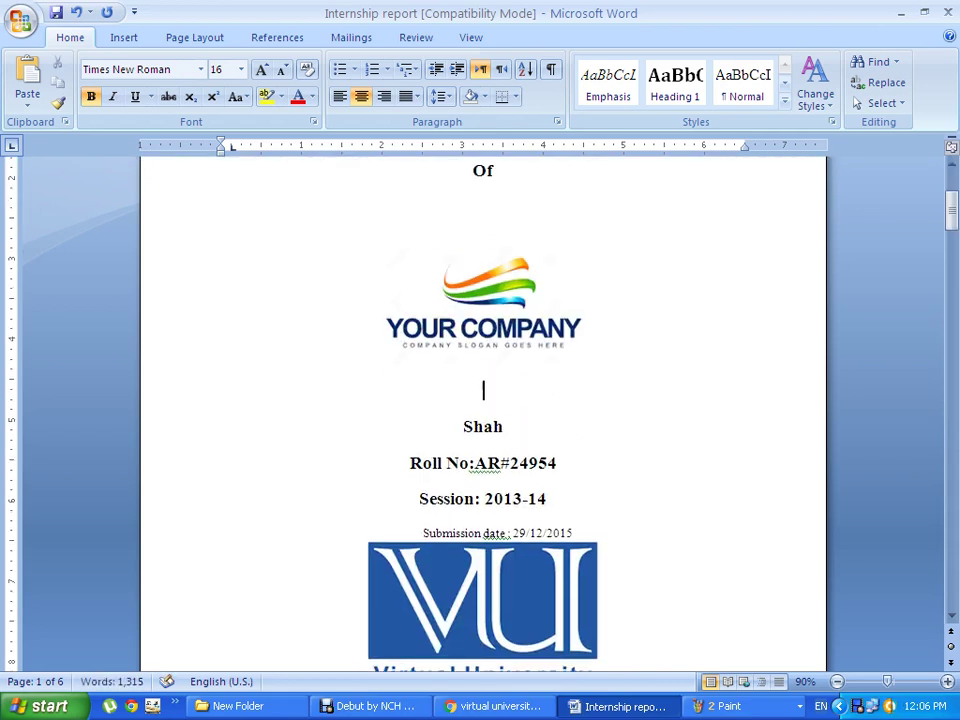
left_click(505, 426)
key("Return")
left_click(556, 498)
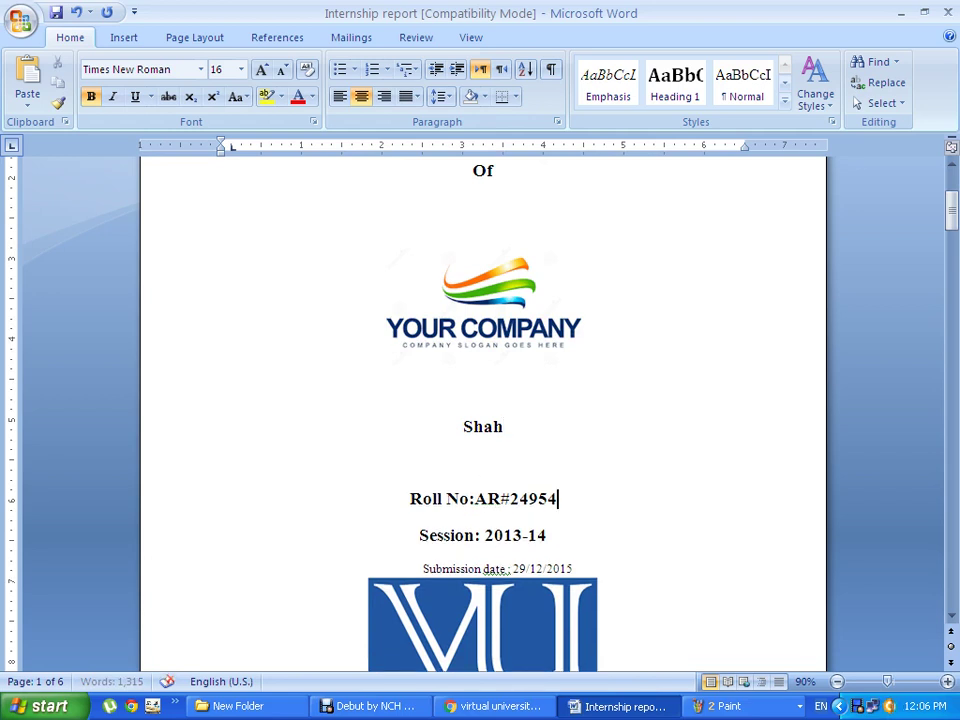
key("Return")
Label the student's name line with 'Name :'.
left_click(463, 426)
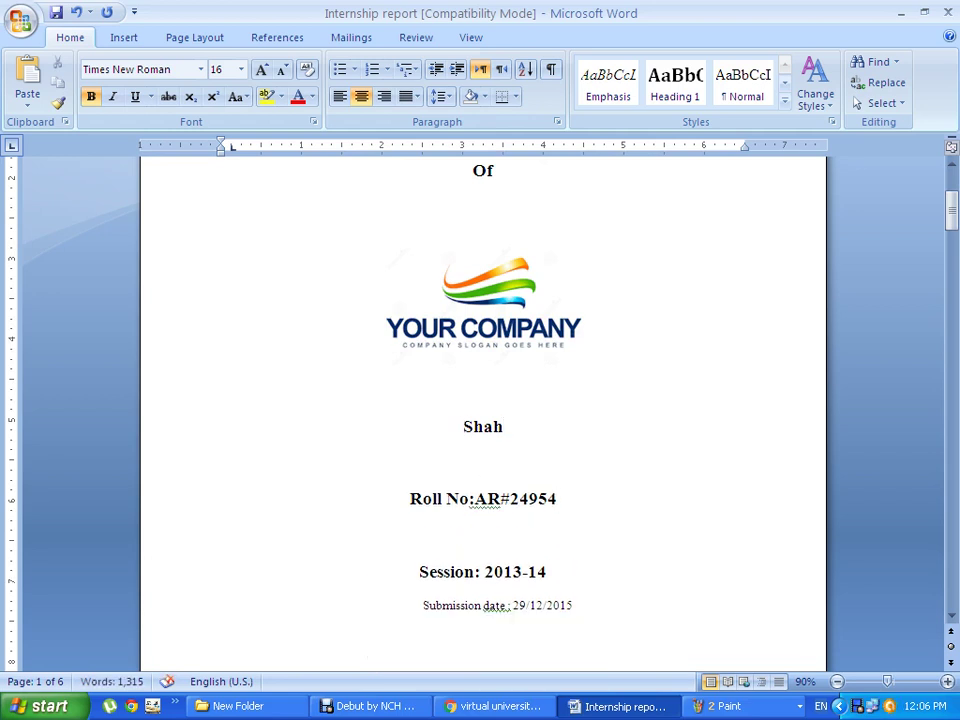
type("Name ;")
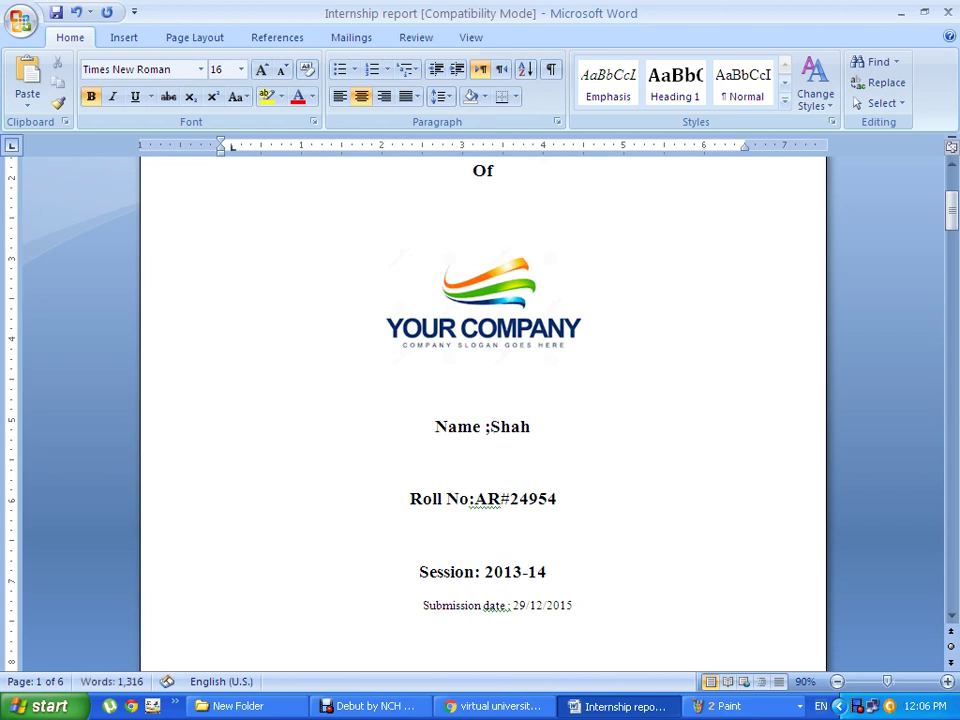
key("BackSpace")
type(":")
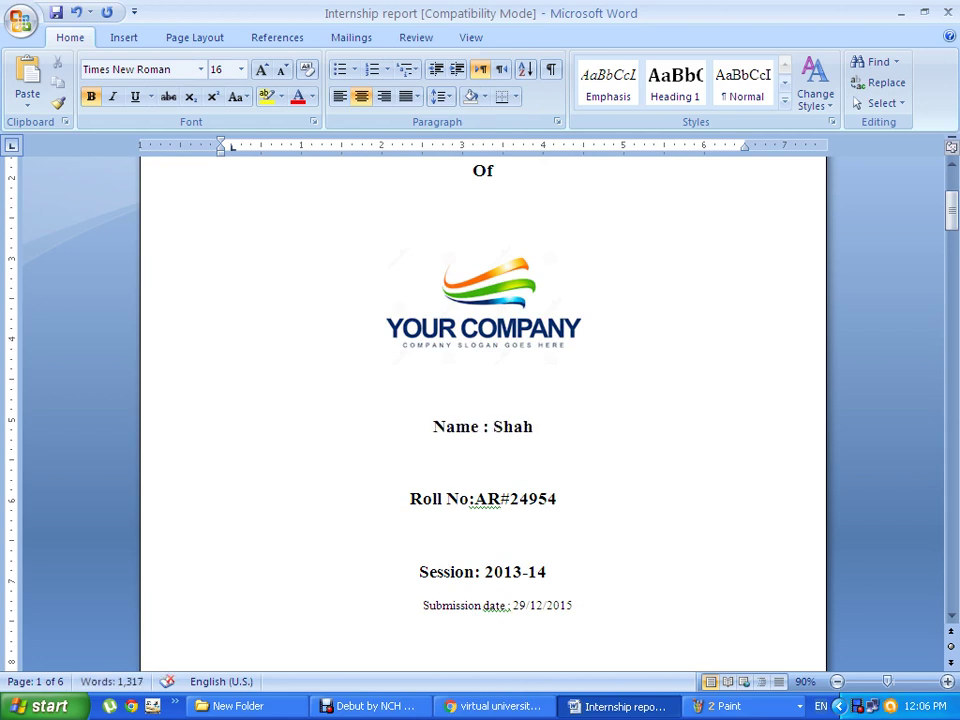
scroll(483, 400, "down", 2)
scroll(483, 400, "down", 2)
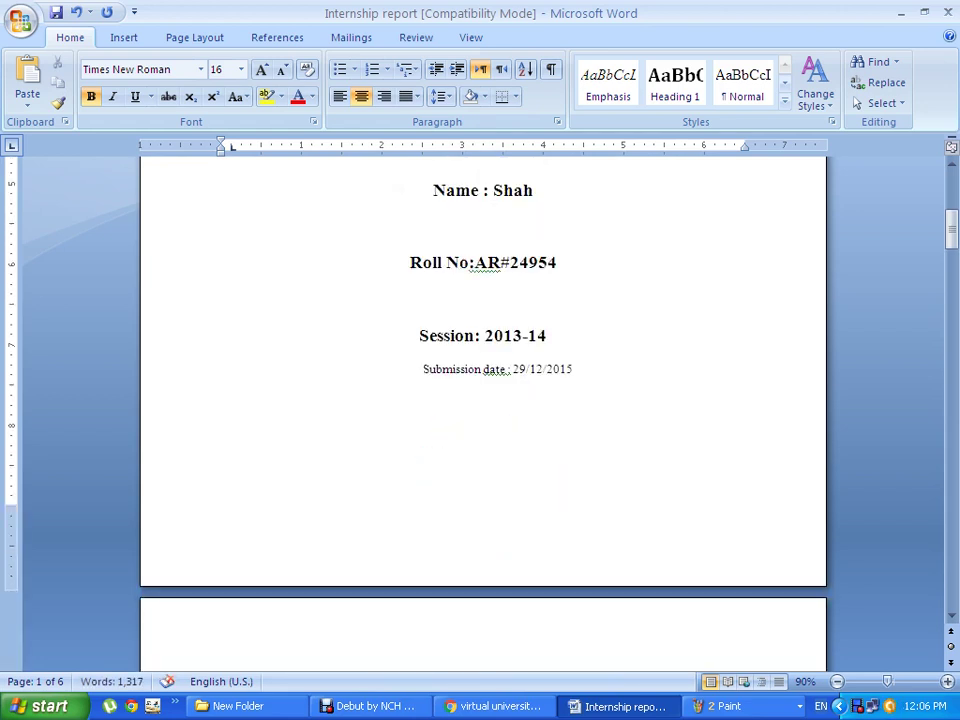
Reformat the submission date line to 14 pt, centred, with its indent removed.
triple_click(497, 369)
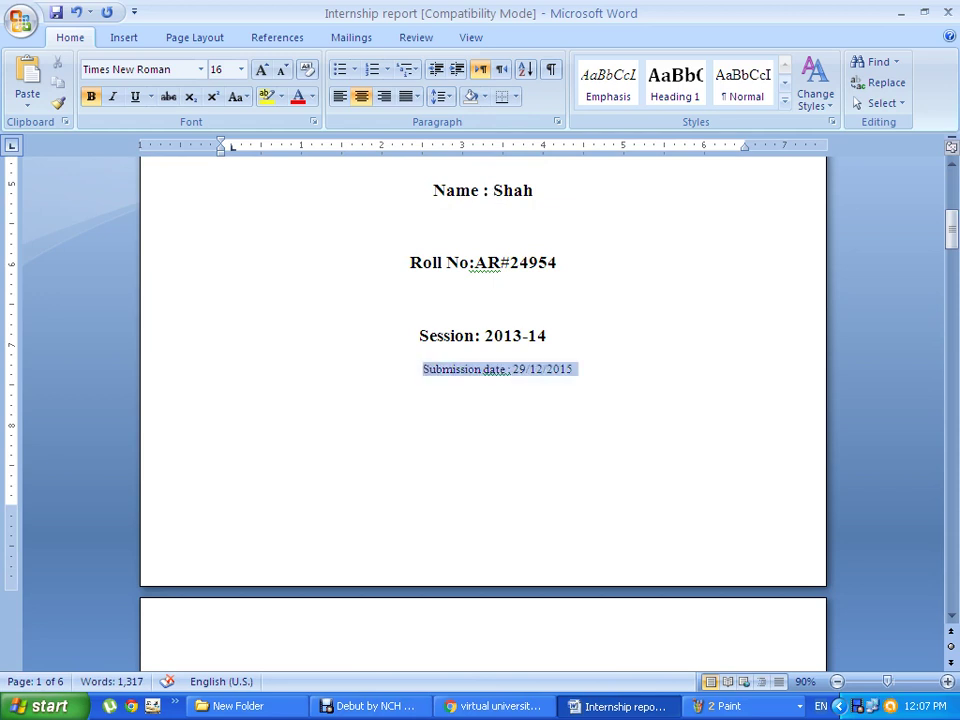
key("ctrl+shift+n")
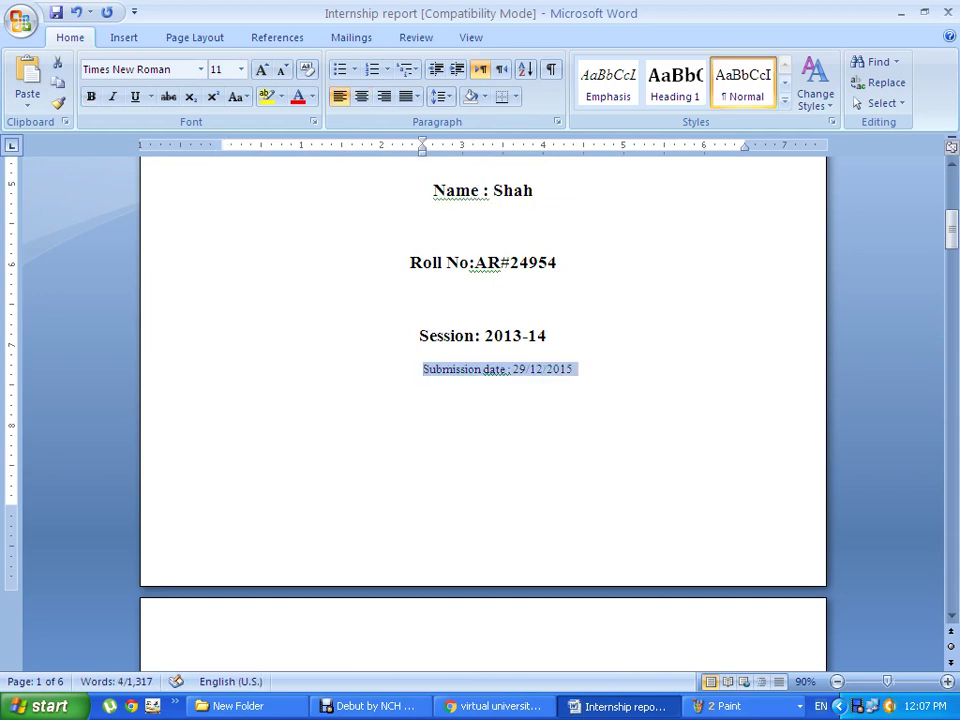
key("ctrl+bracketright")
key("ctrl+bracketright")
key("ctrl+bracketright")
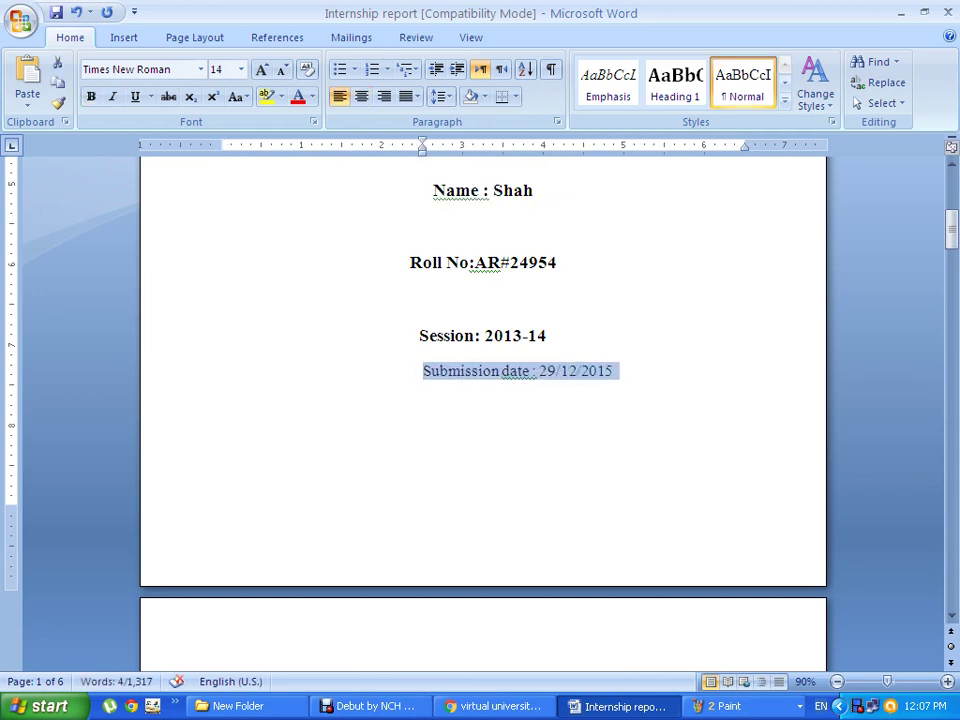
key("ctrl+e")
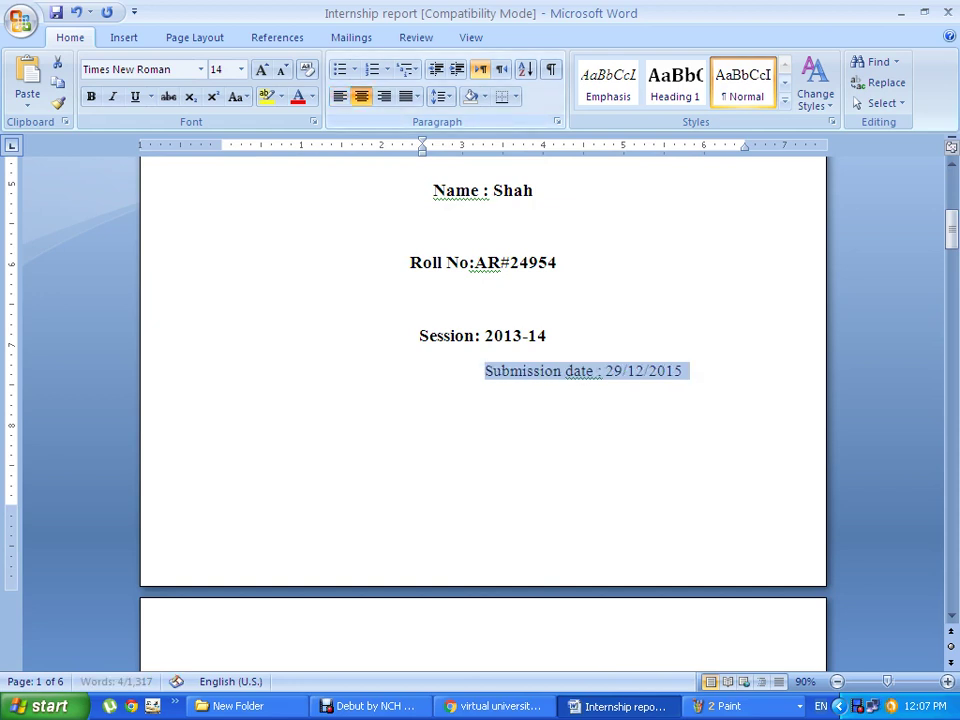
key("ctrl+shift+m")
key("ctrl+shift+m")
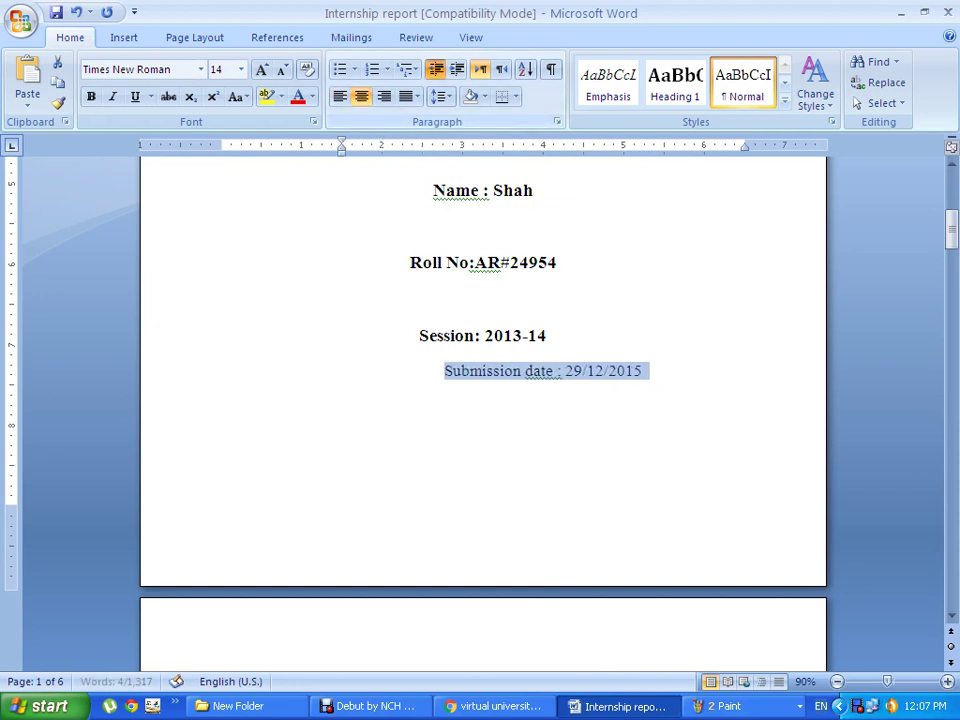
key("ctrl+shift+m")
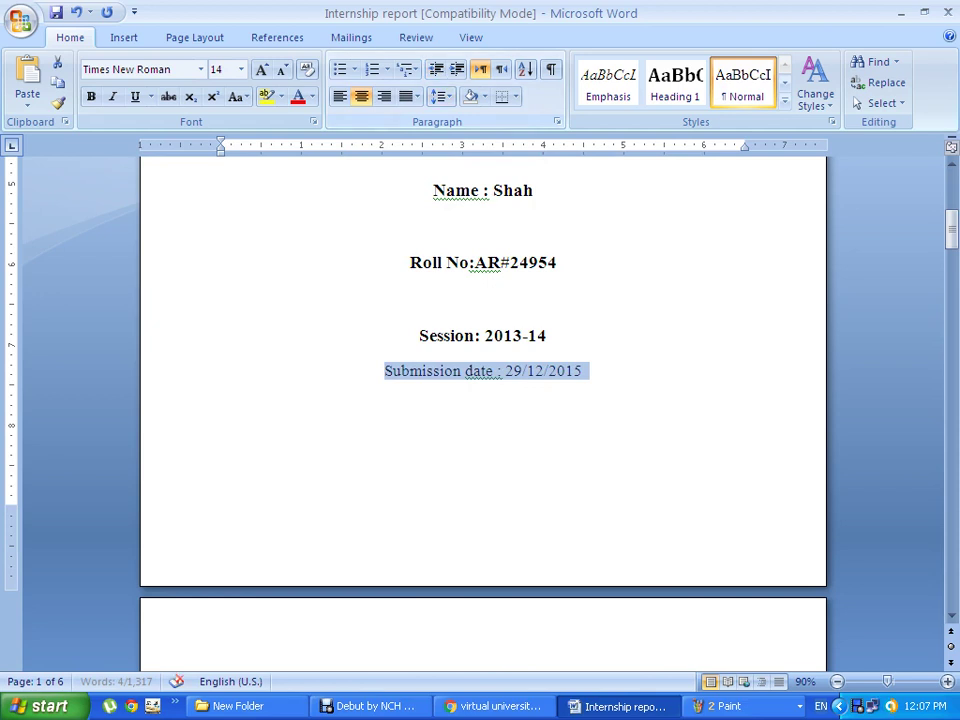
left_click(502, 371)
left_click(453, 371)
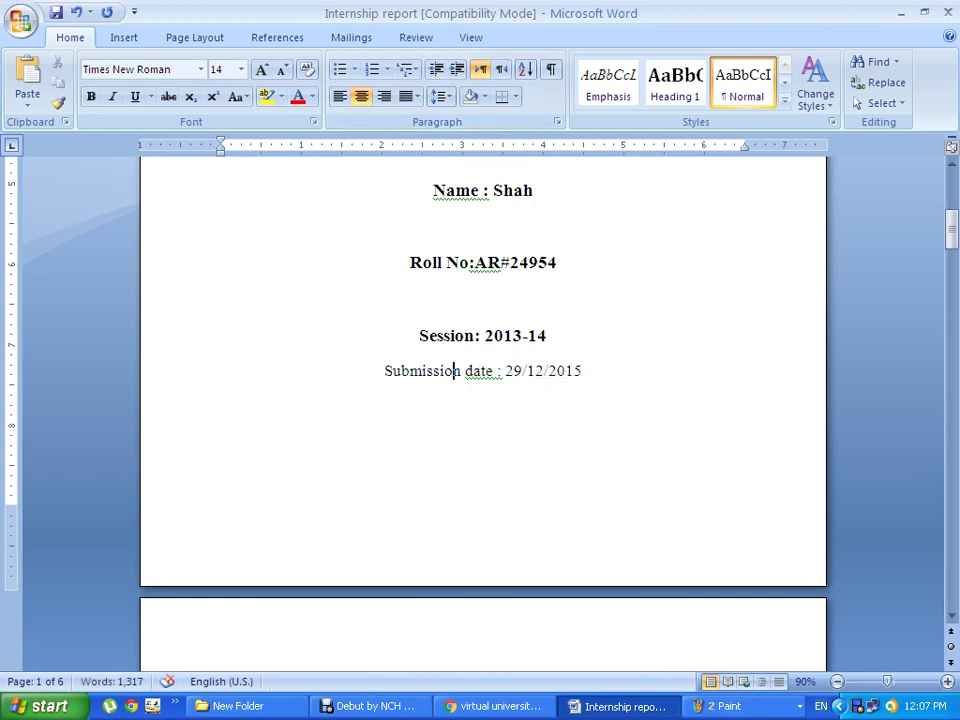
left_click(583, 371)
key("ctrl+Return")
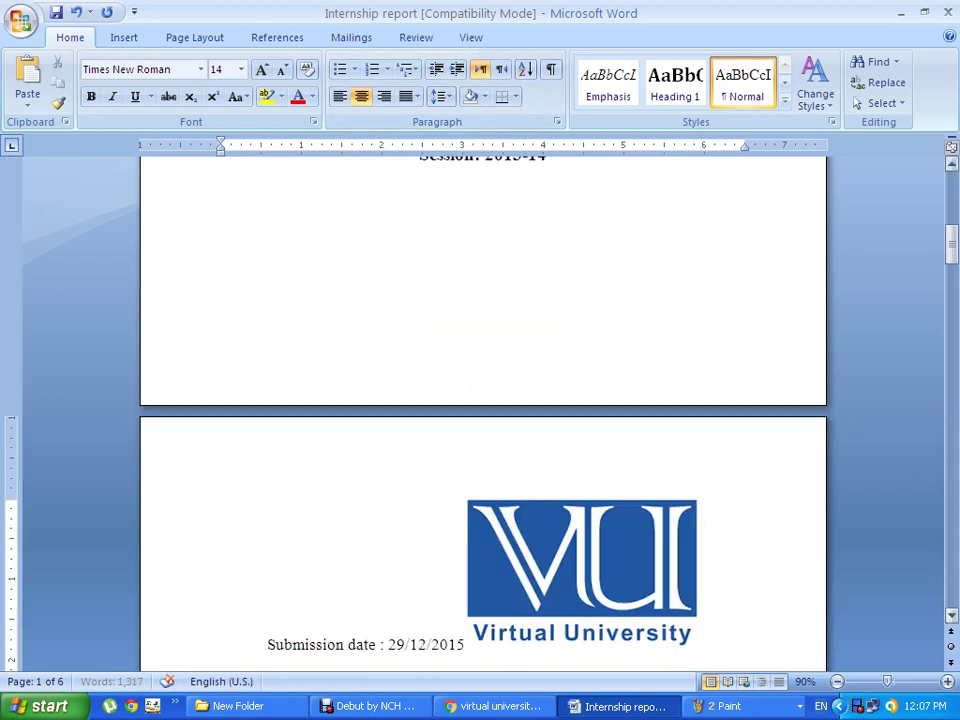
Delete the blank lines between the name, roll number and Session lines.
scroll(483, 400, "up", 3)
scroll(483, 400, "up", 1)
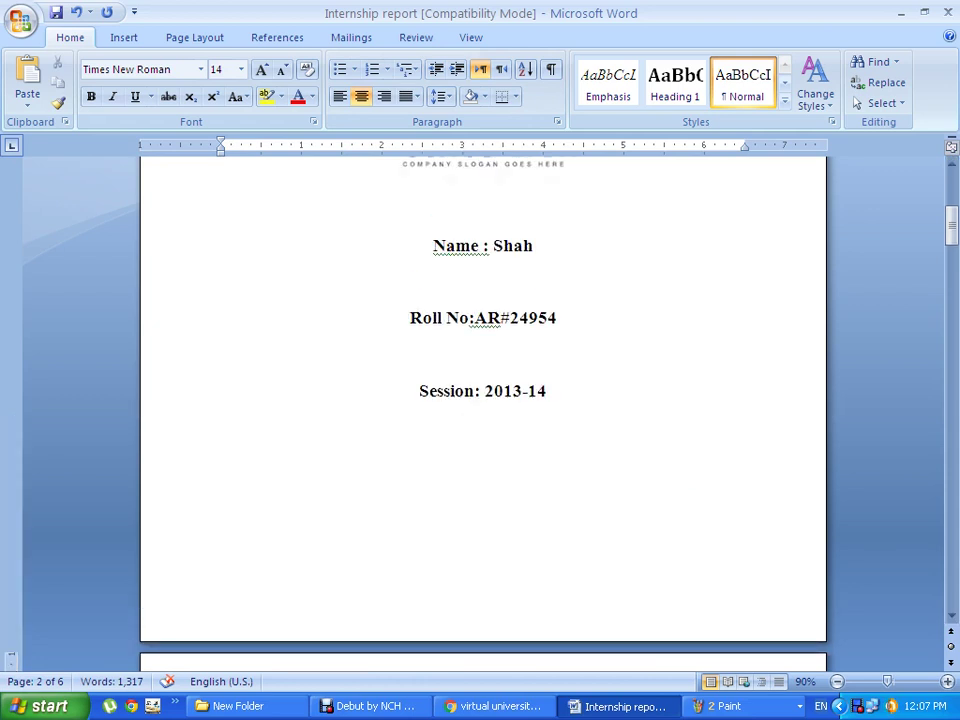
left_click(484, 279)
key("Delete")
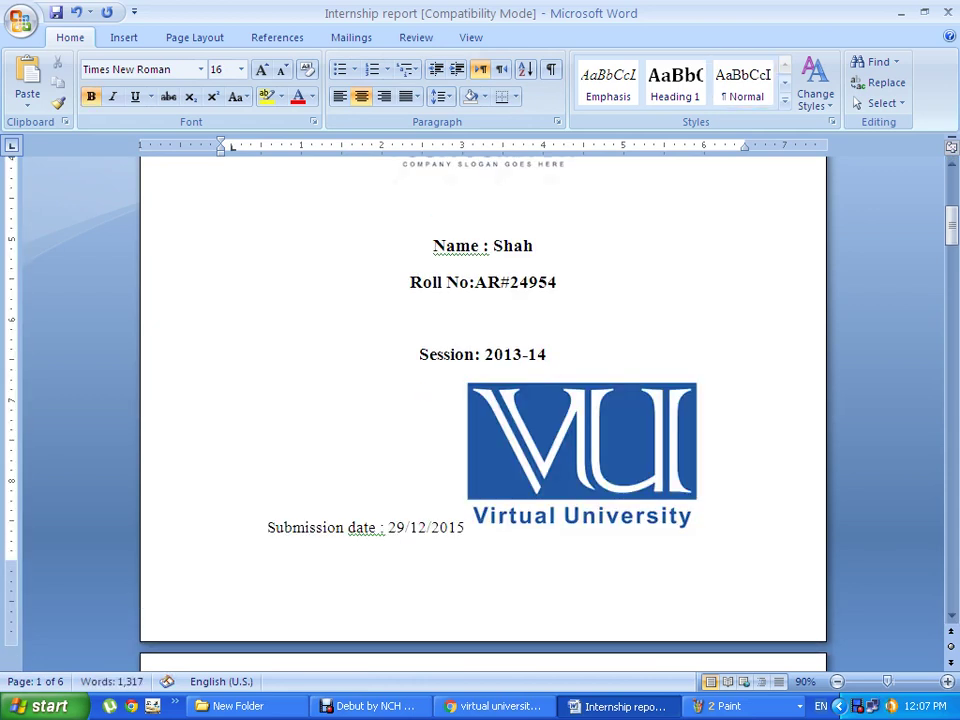
key("Down")
key("Delete")
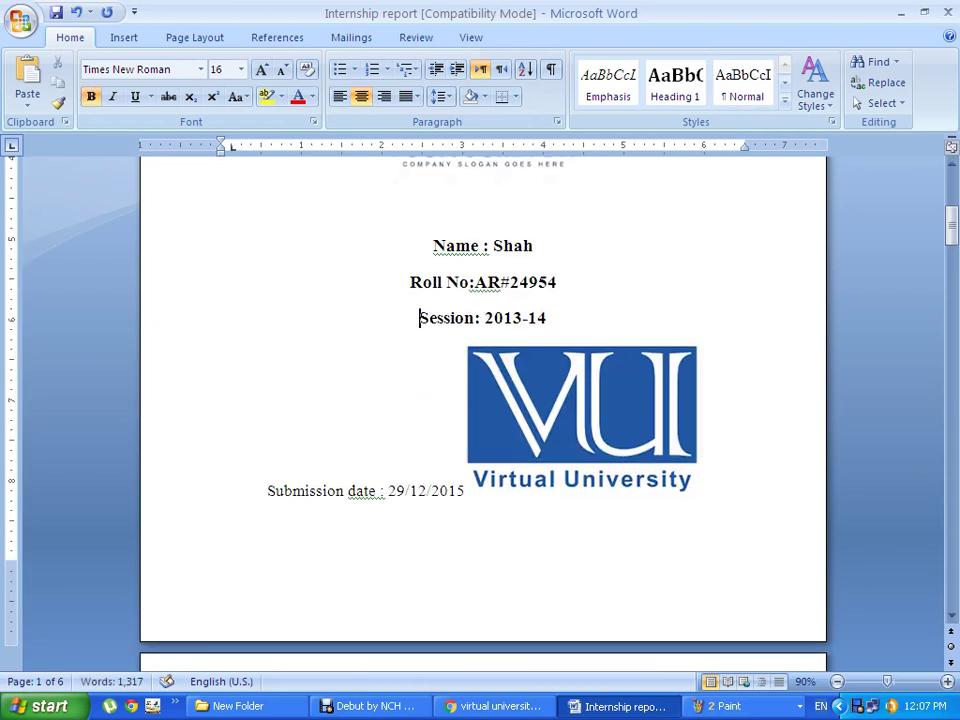
left_click(582, 420)
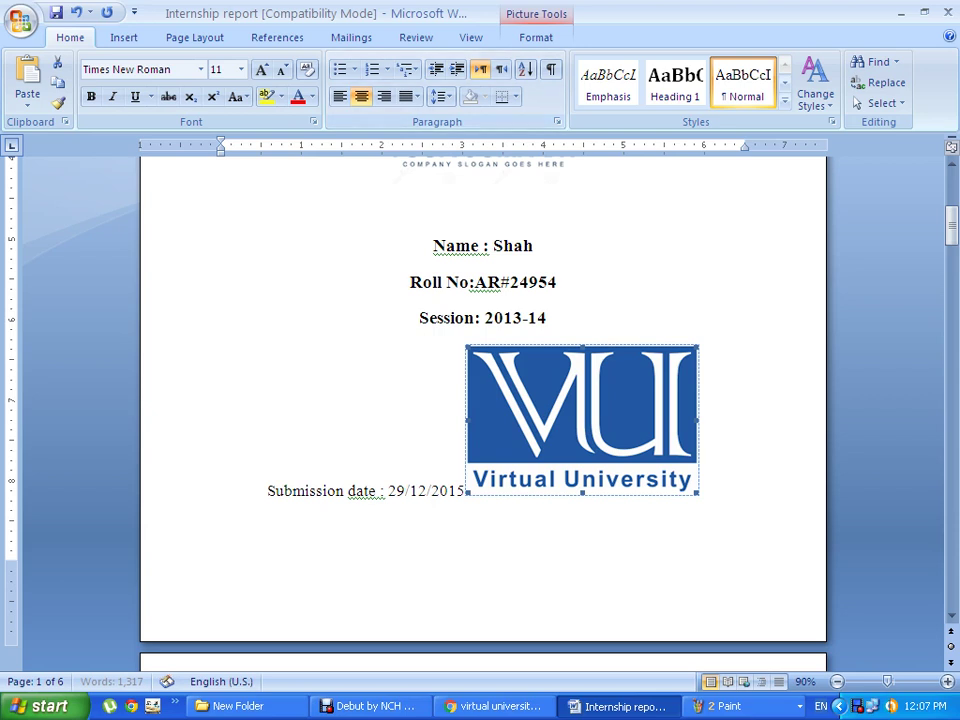
Delete the year 2015 from the submission date, then undo to restore it.
left_click(462, 490)
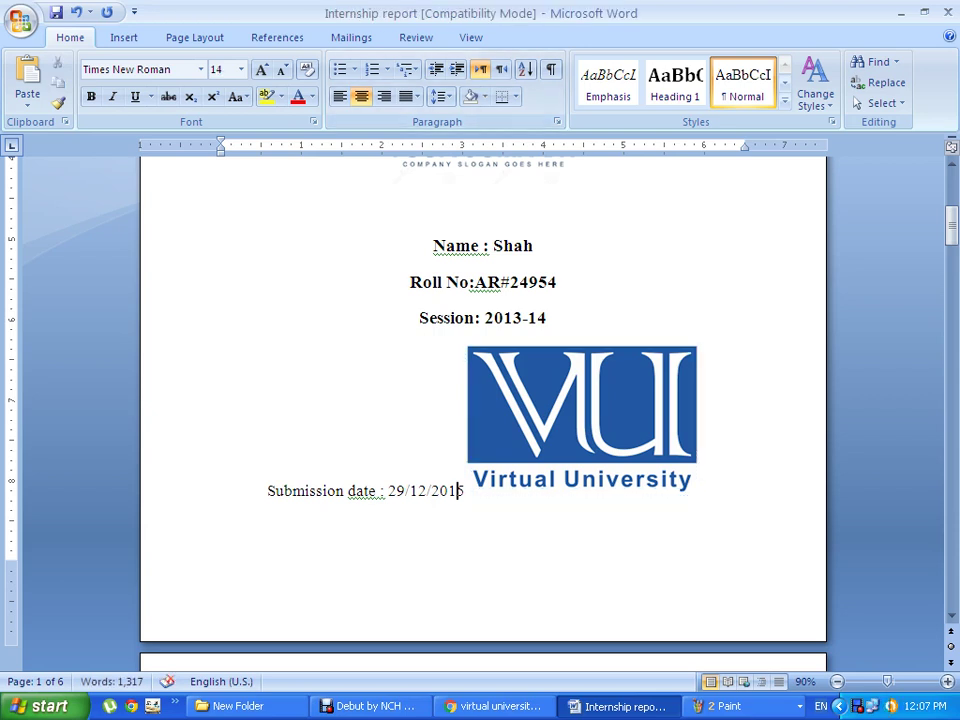
double_click(462, 490)
key("BackSpace")
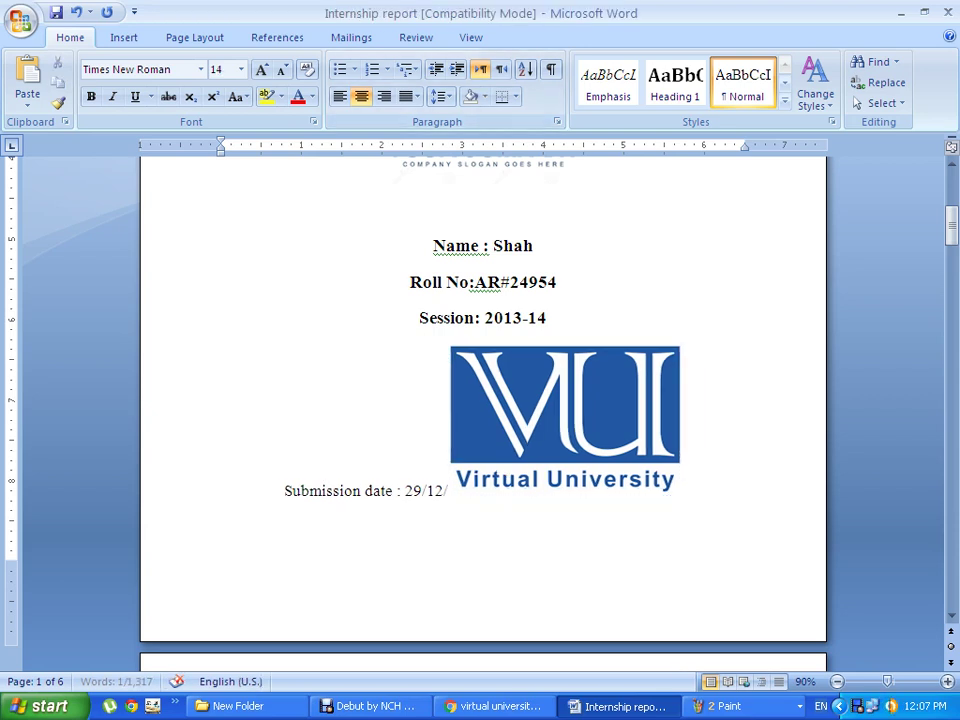
key("ctrl+z")
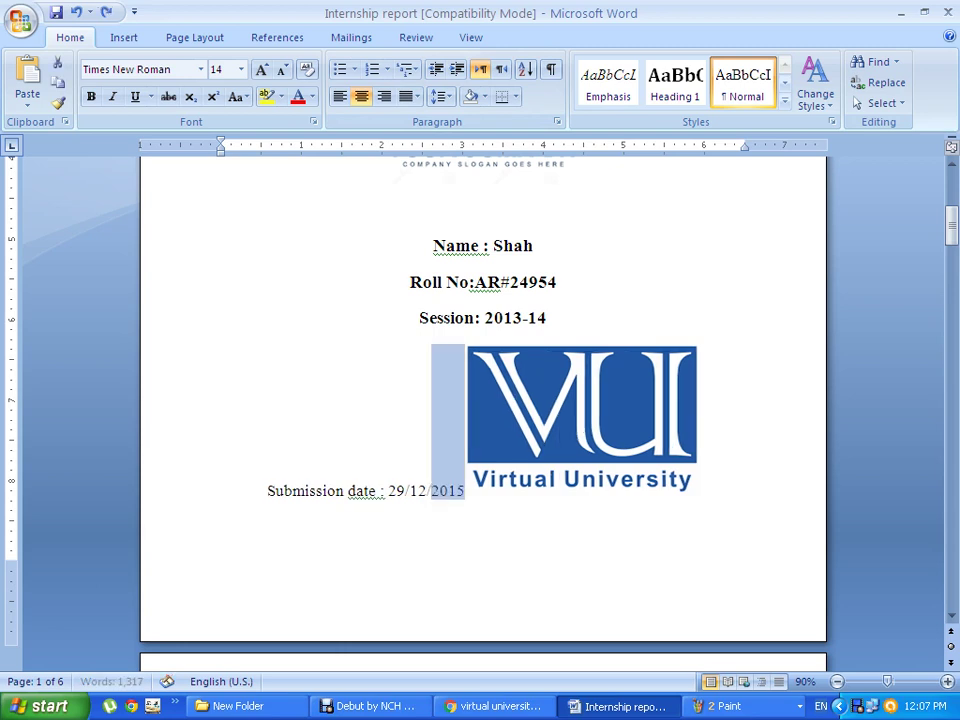
left_click(437, 490)
Move the university logo into the submission date line.
left_click(582, 420)
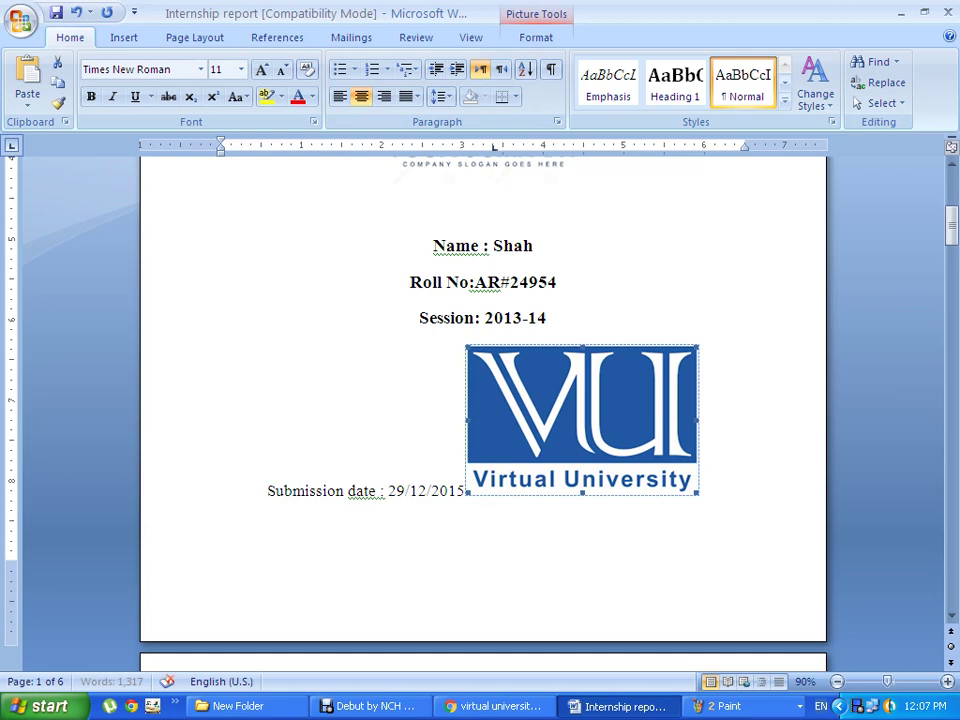
double_click(466, 147)
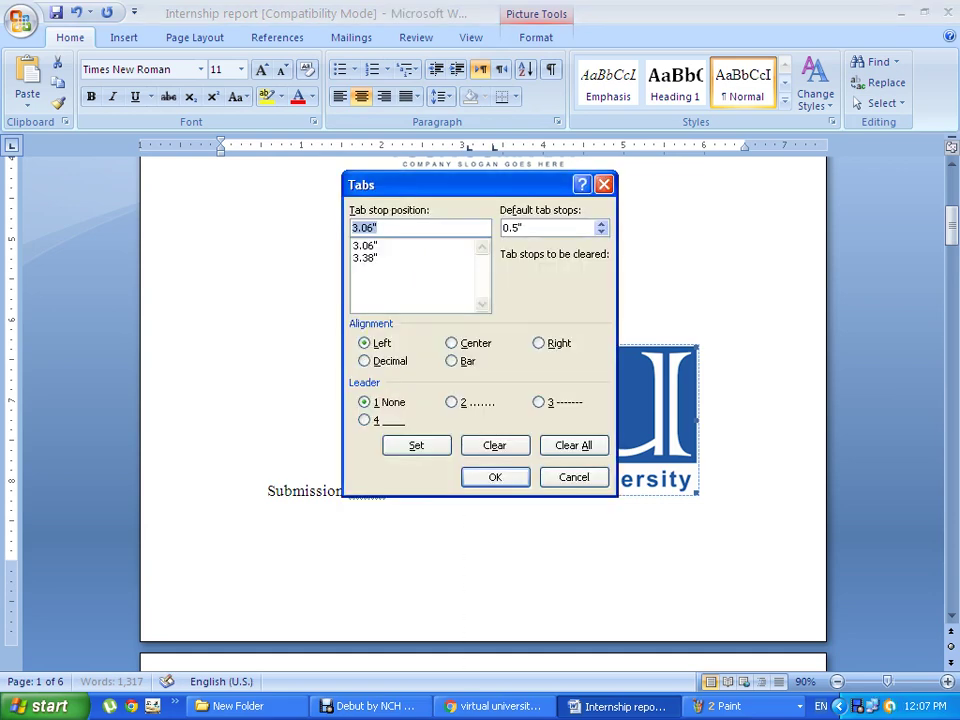
key("Escape")
key("F2")
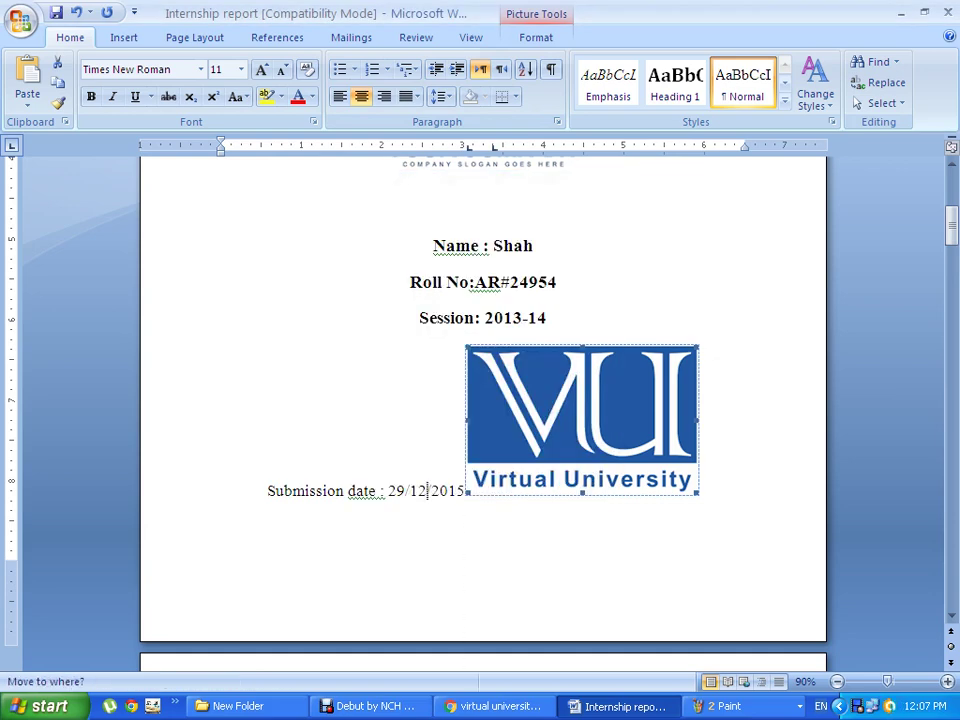
left_click(413, 491)
key("Return")
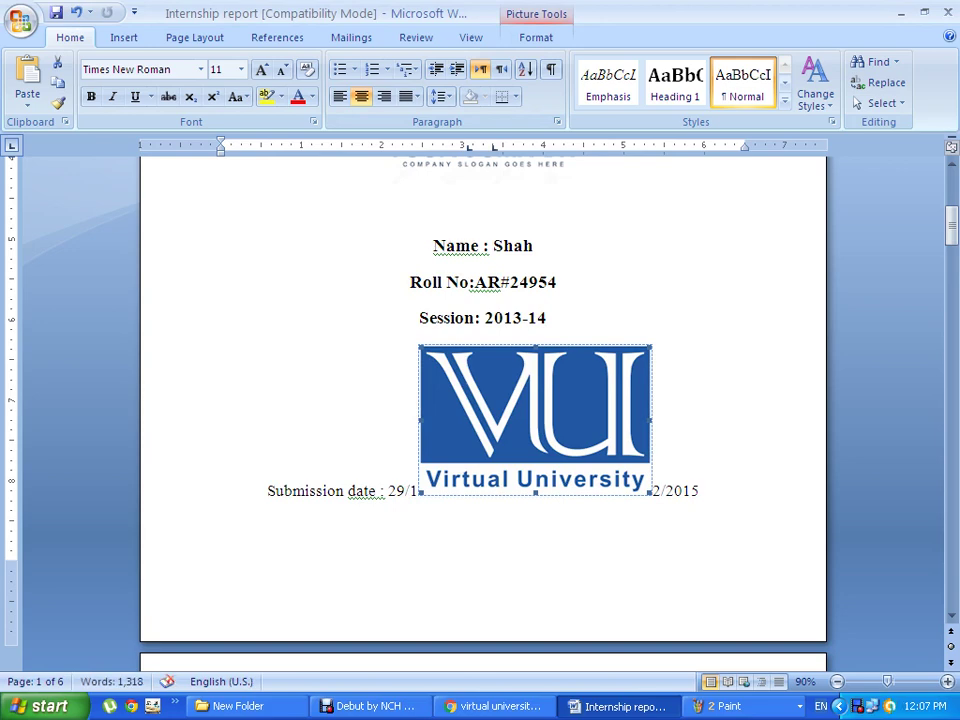
Remove the blank lines between 'Of', the company logo and the name, and select the VU logo.
scroll(483, 400, "up", 3)
left_click(484, 367)
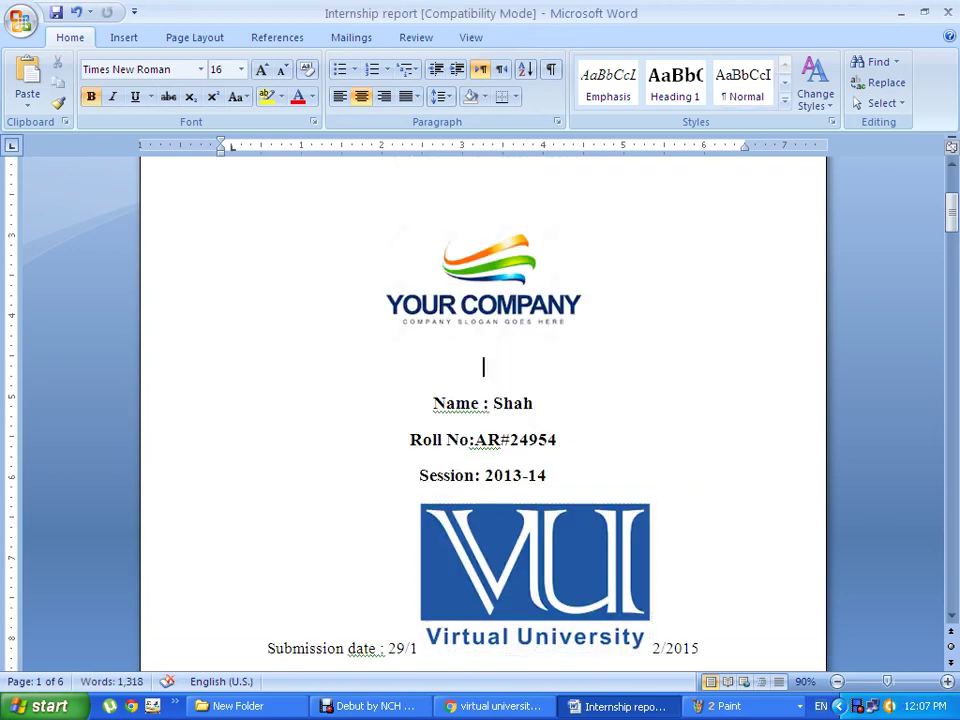
key("BackSpace")
scroll(483, 400, "up", 3)
left_click(497, 304)
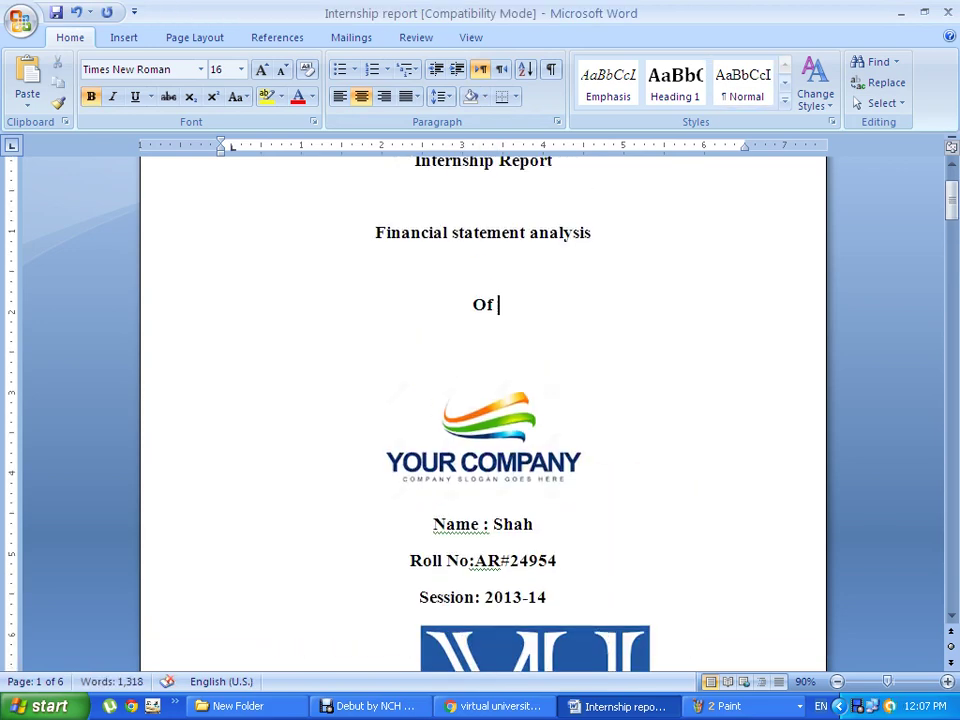
key("Down")
key("Delete")
key("Down")
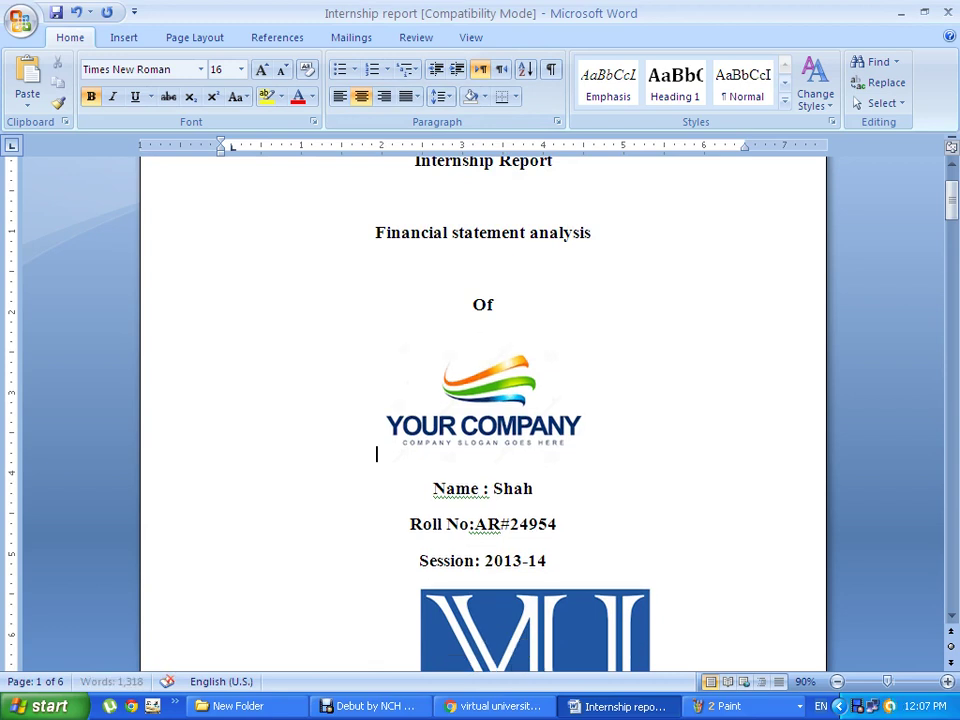
scroll(483, 400, "down", 4)
scroll(483, 400, "down", 2)
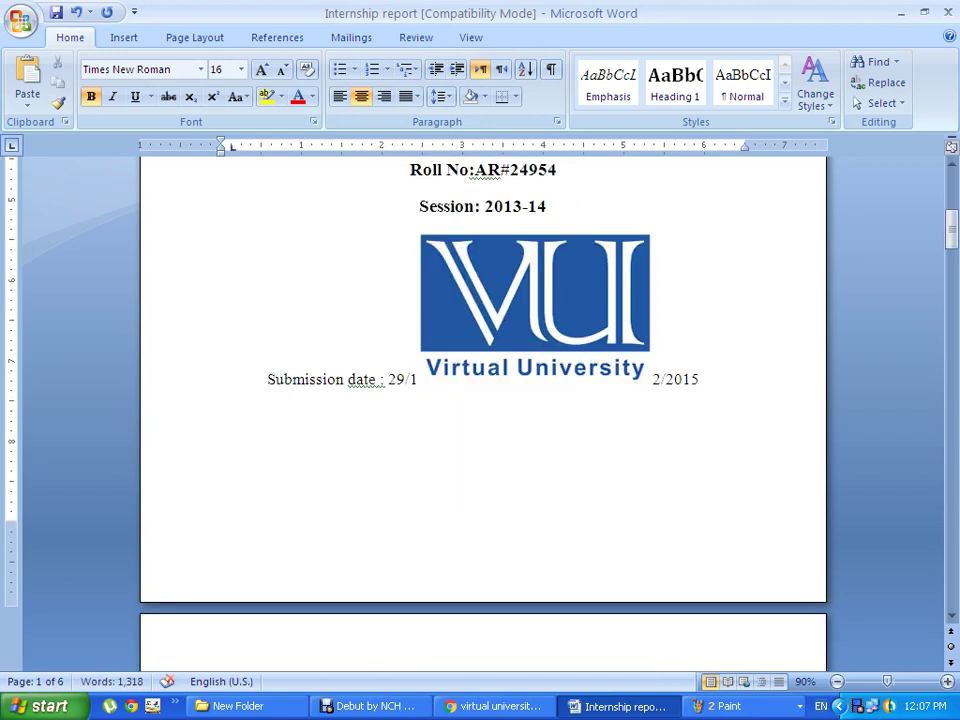
left_click(664, 379)
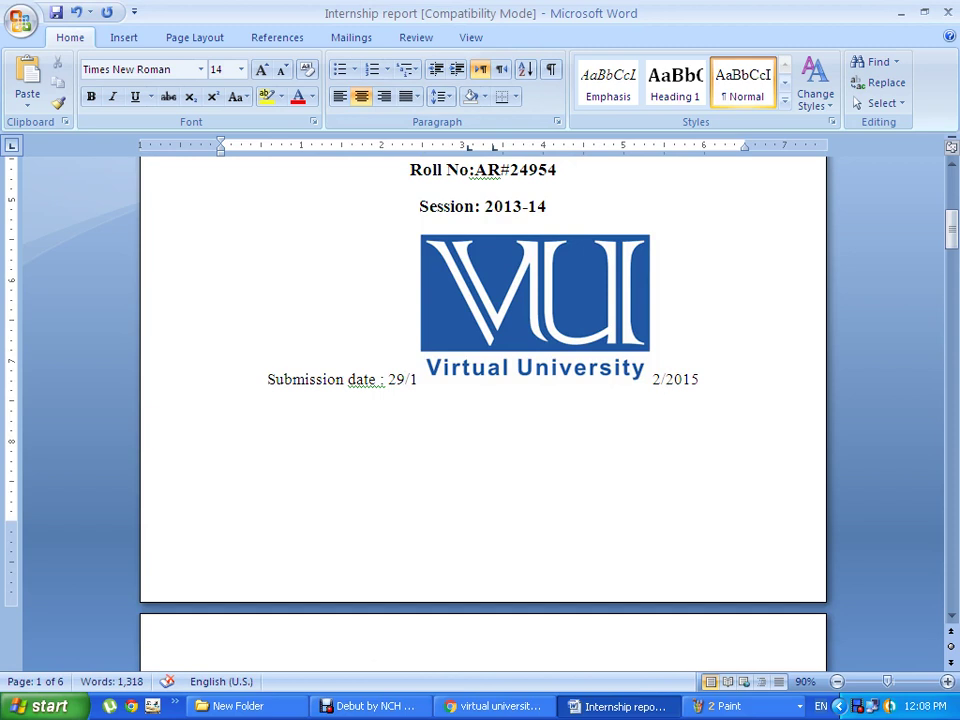
left_click(535, 300)
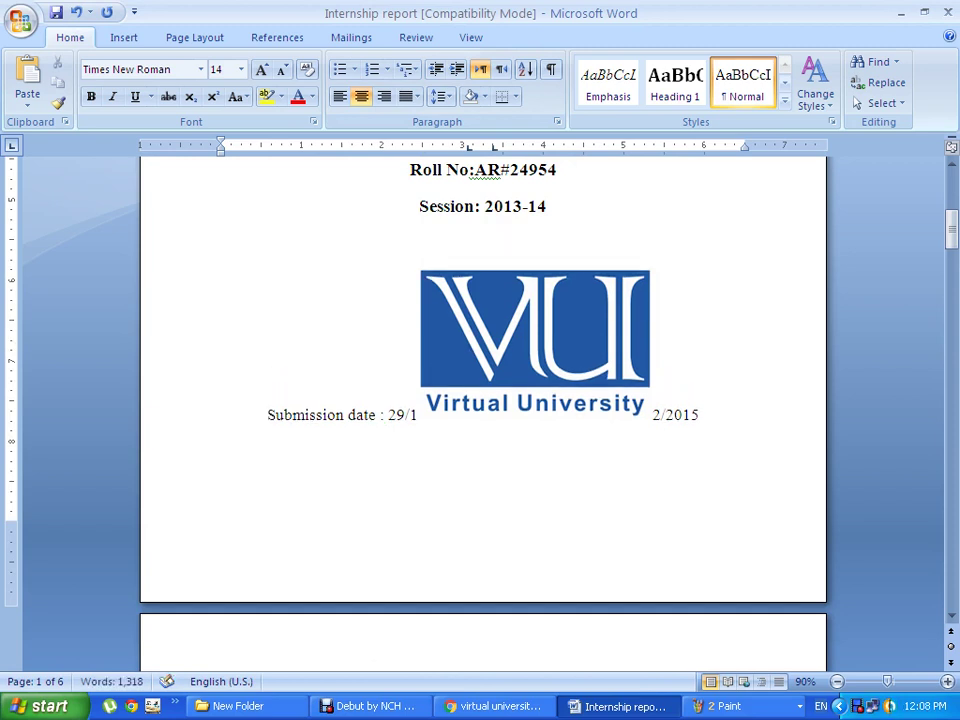
Set the VU logo's wrapping to 'In front of text' in Format Picture.
right_click(542, 322)
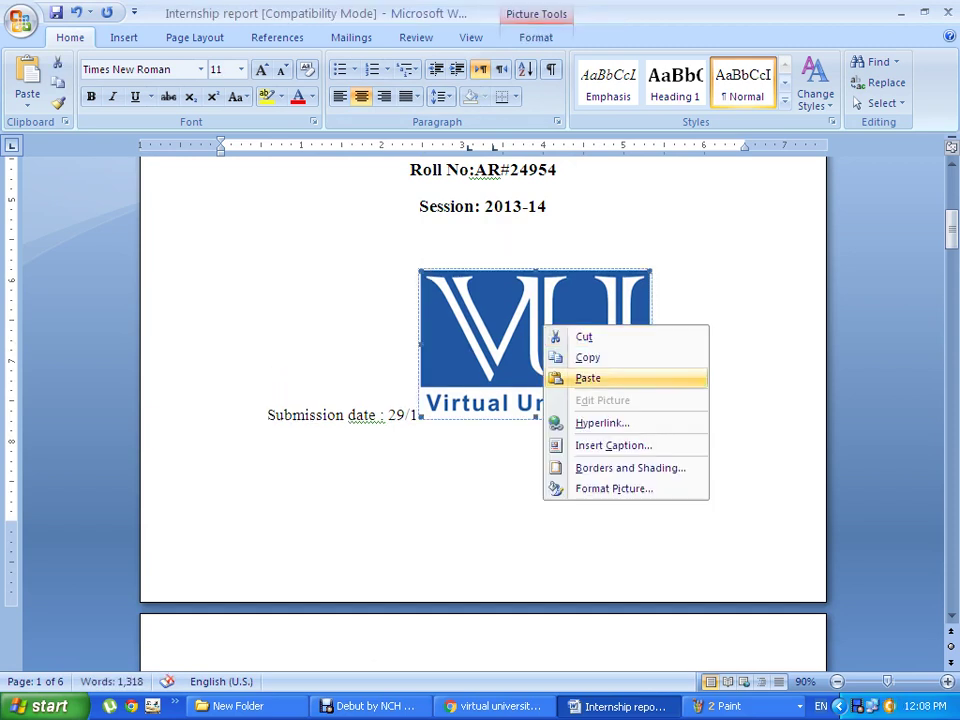
left_click(615, 486)
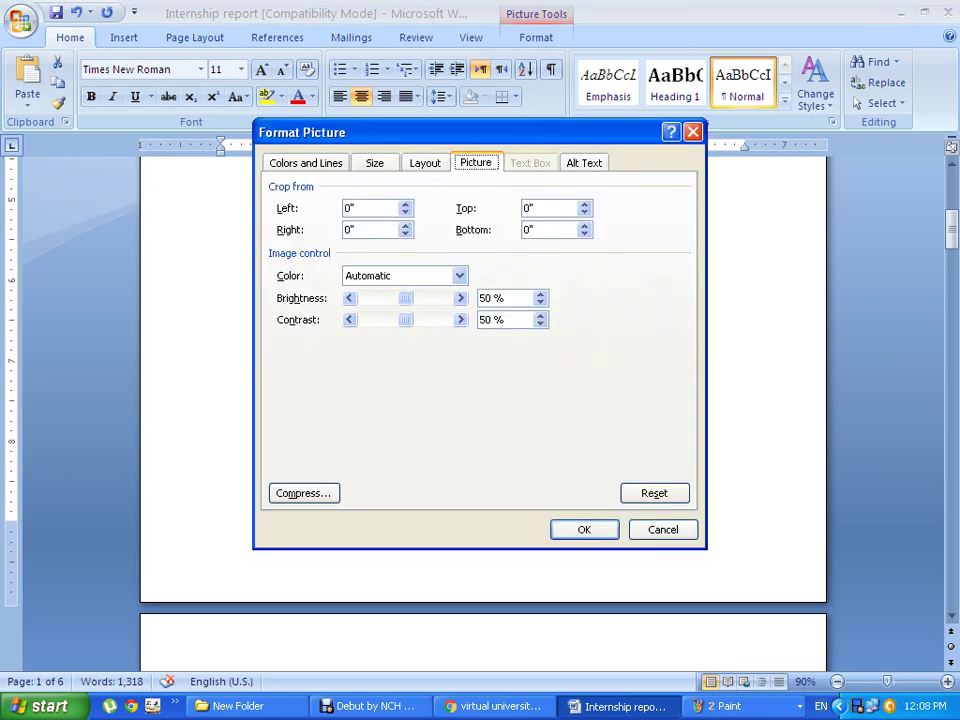
key("ctrl+shift+Tab")
key("alt+f")
key("Return")
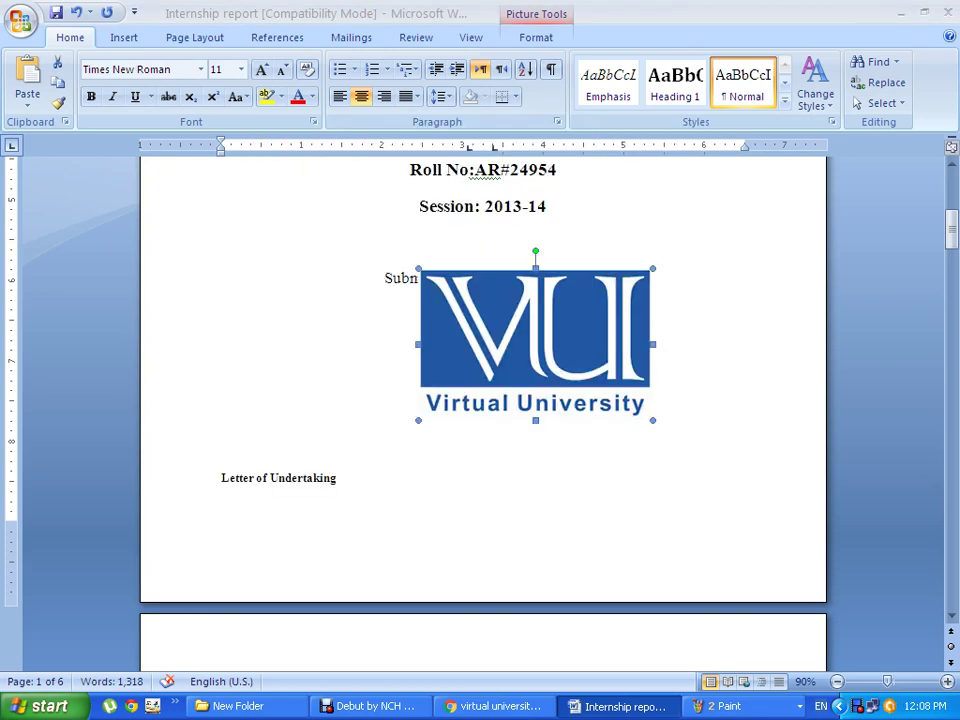
Place the logo just under the roll number and push the submission date below it.
left_click_drag(490, 291, 467, 262)
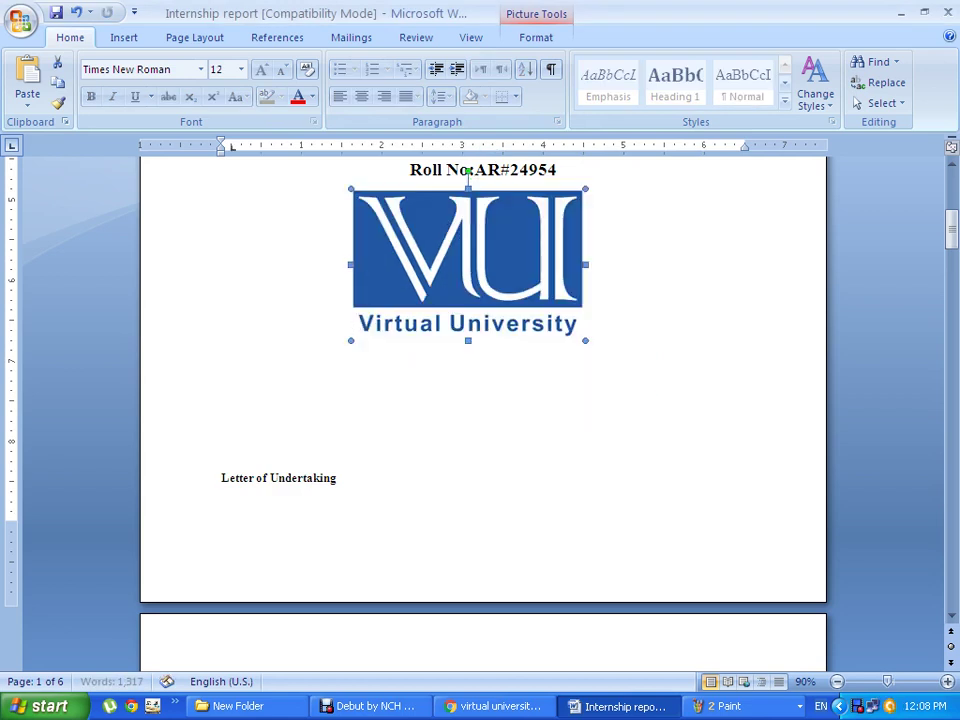
key("Return")
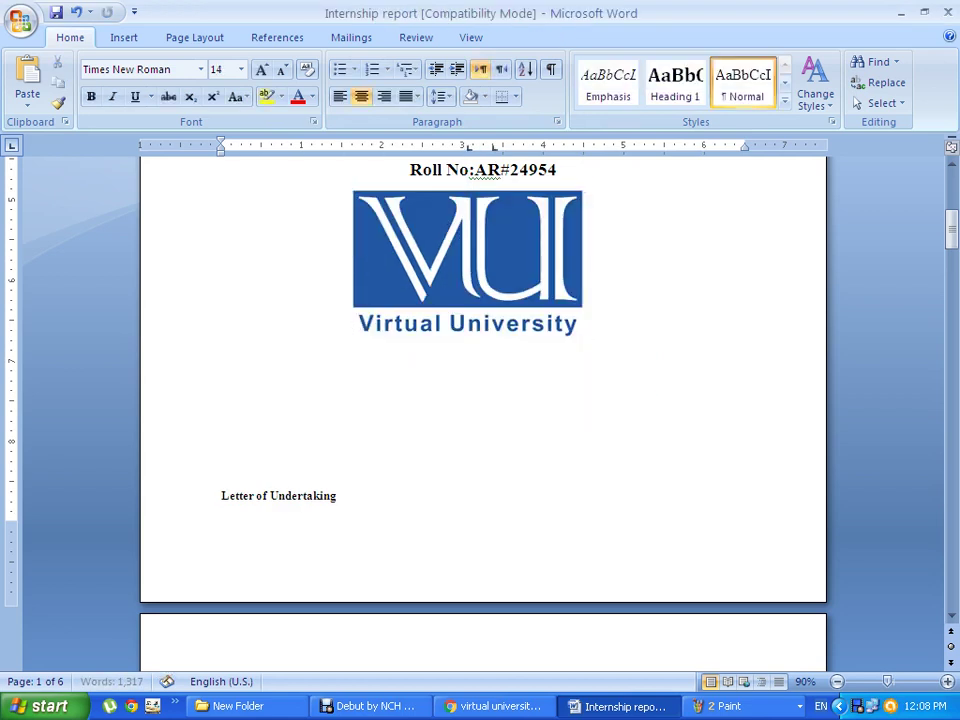
key("Return")
key("Return")
key("Return")
key("Return")
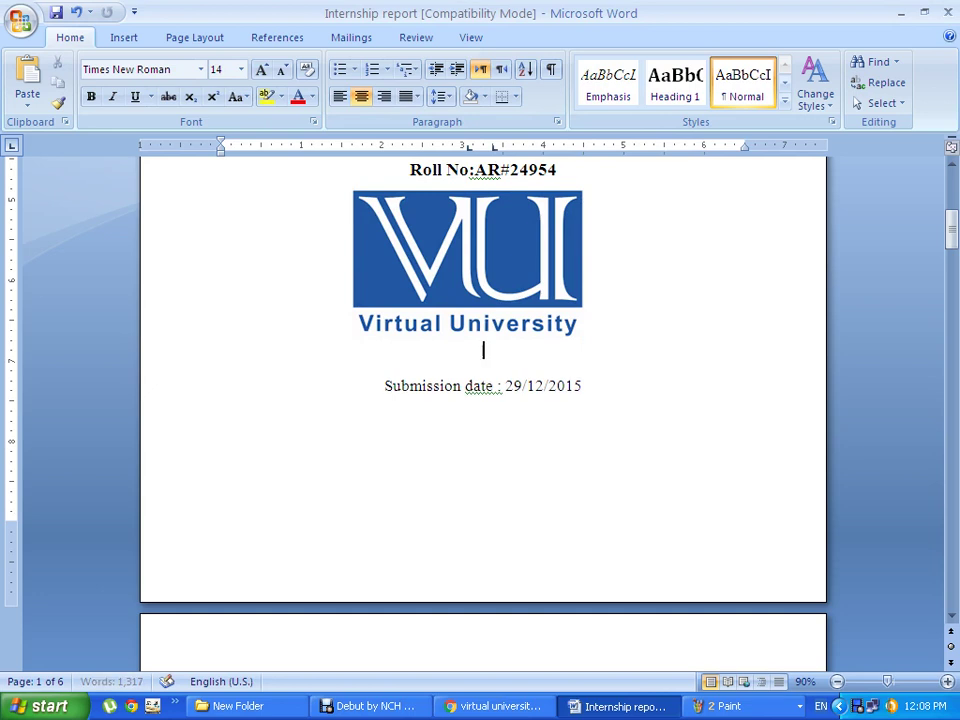
key("Return")
left_click(467, 255)
left_click_drag(467, 255, 475, 265)
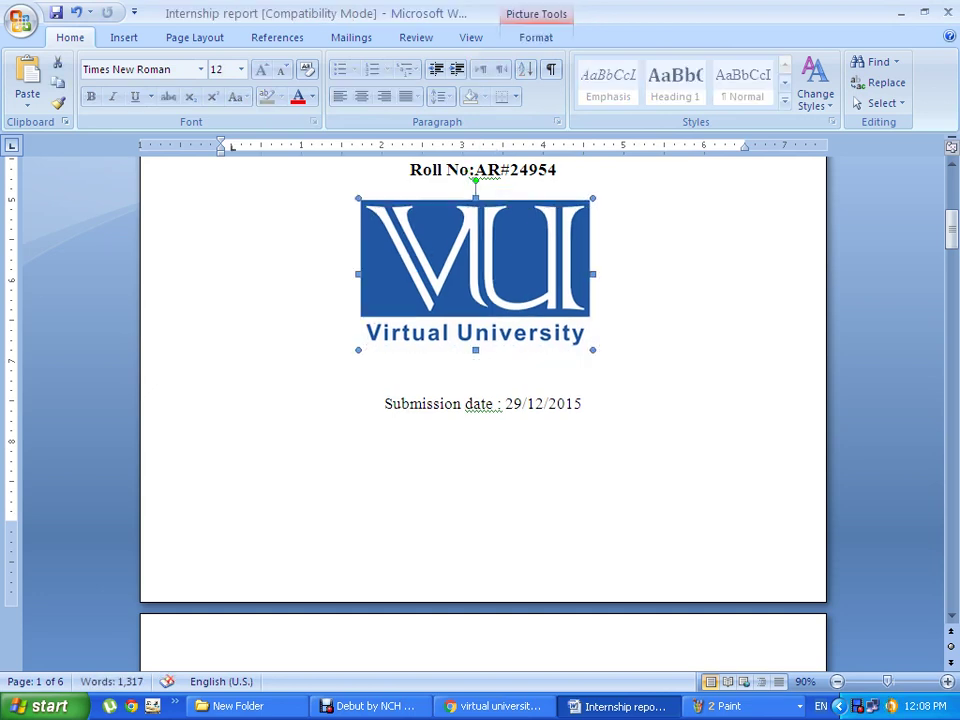
left_click(221, 446)
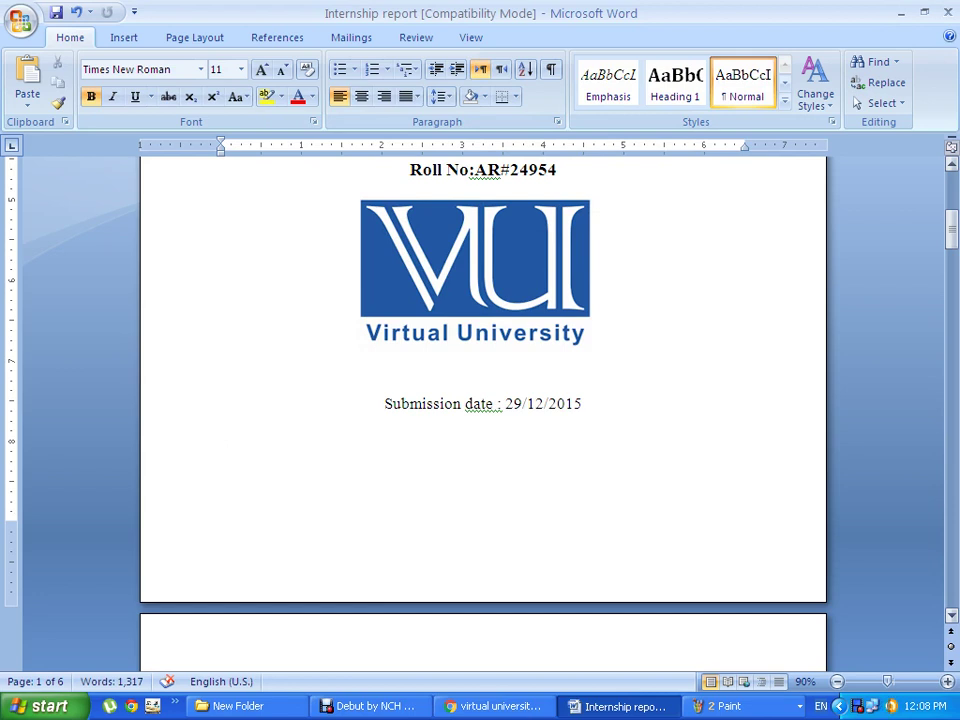
Type a centred 'Virtual university of Pakistan Address' line below the submission date.
type("Virtua")
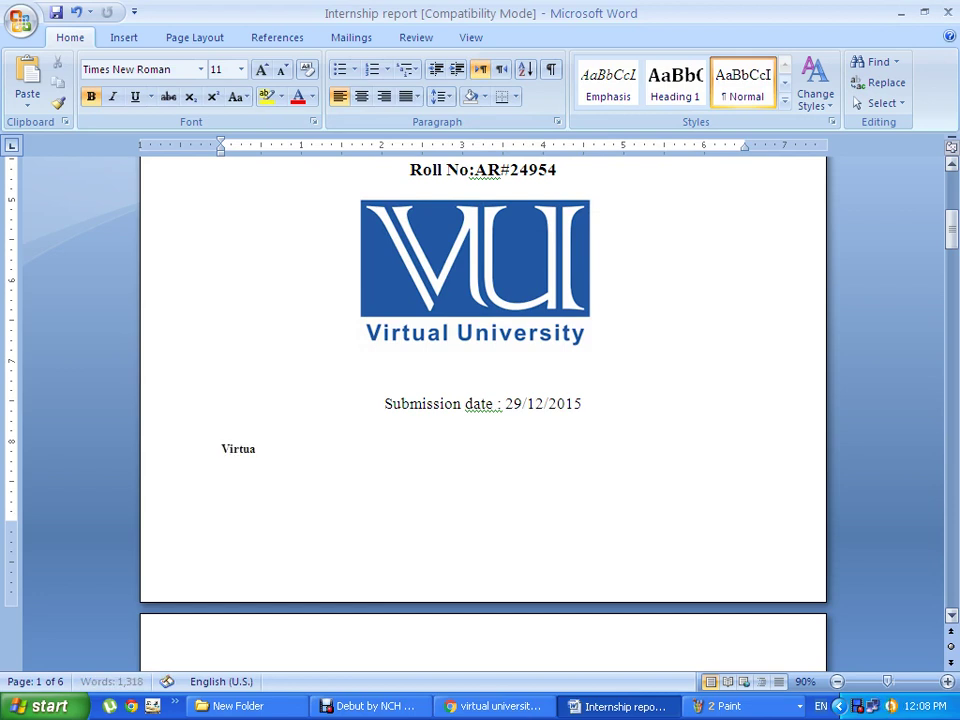
type("l unive")
type("rsity of Pakist")
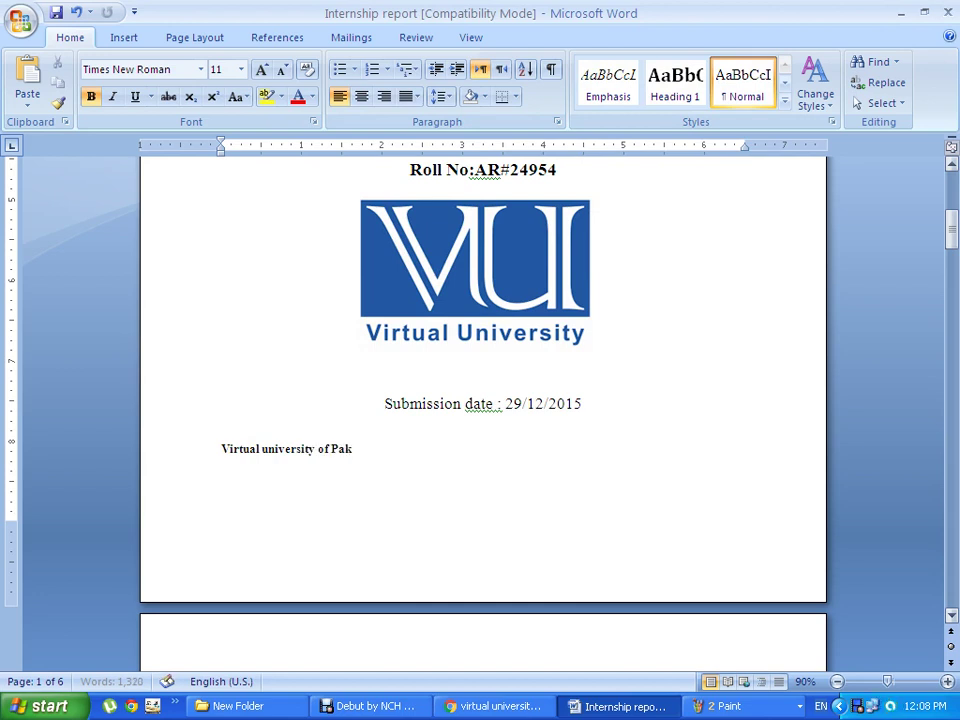
type("an Ad")
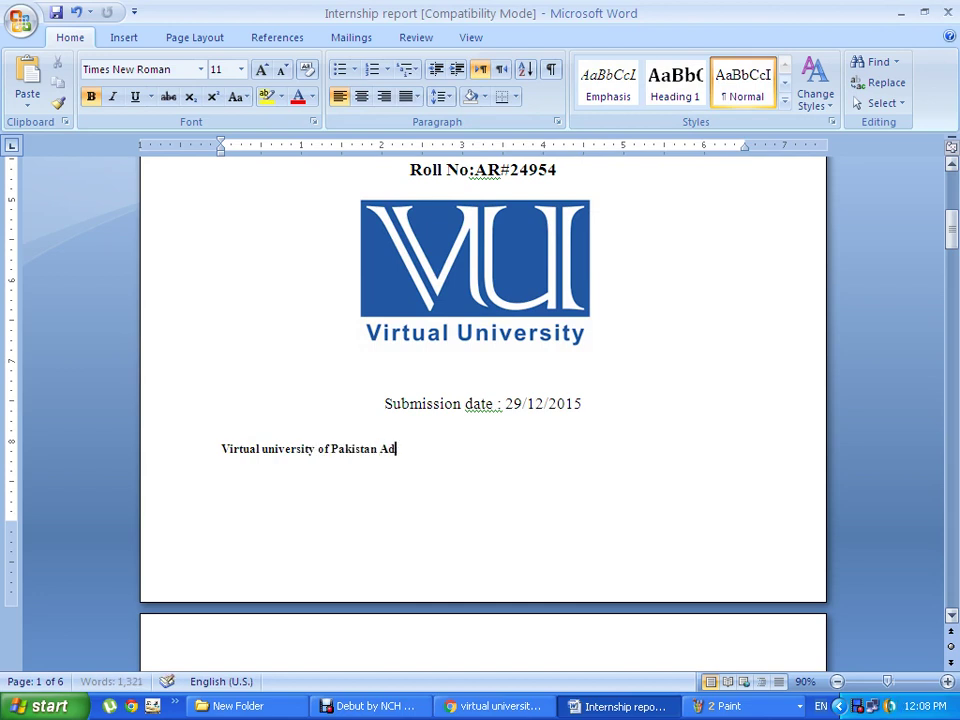
type("dress")
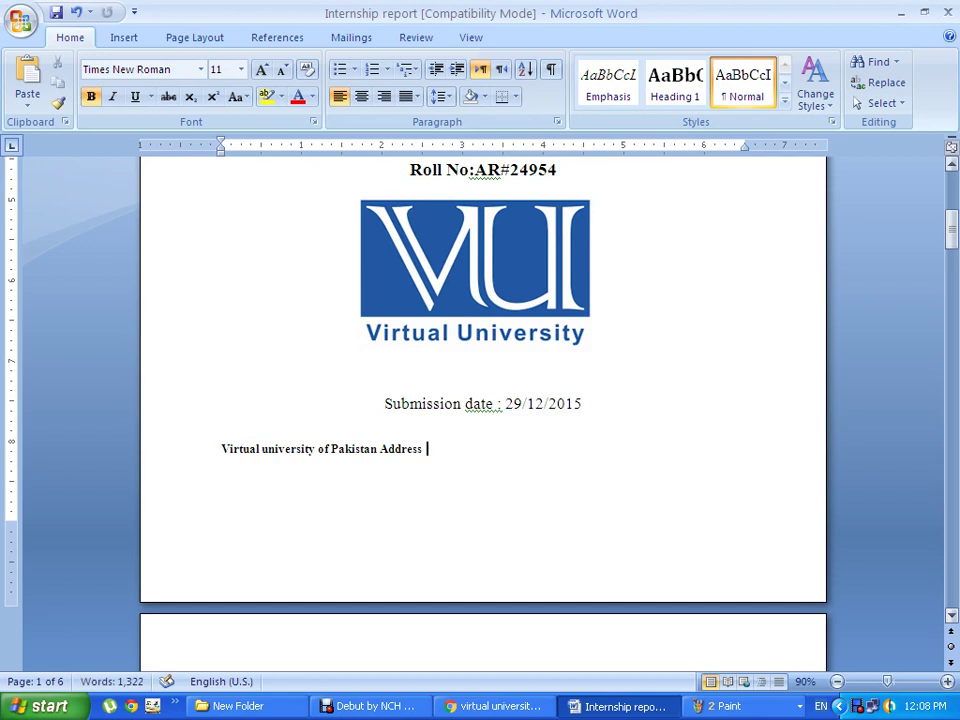
key("shift+Home")
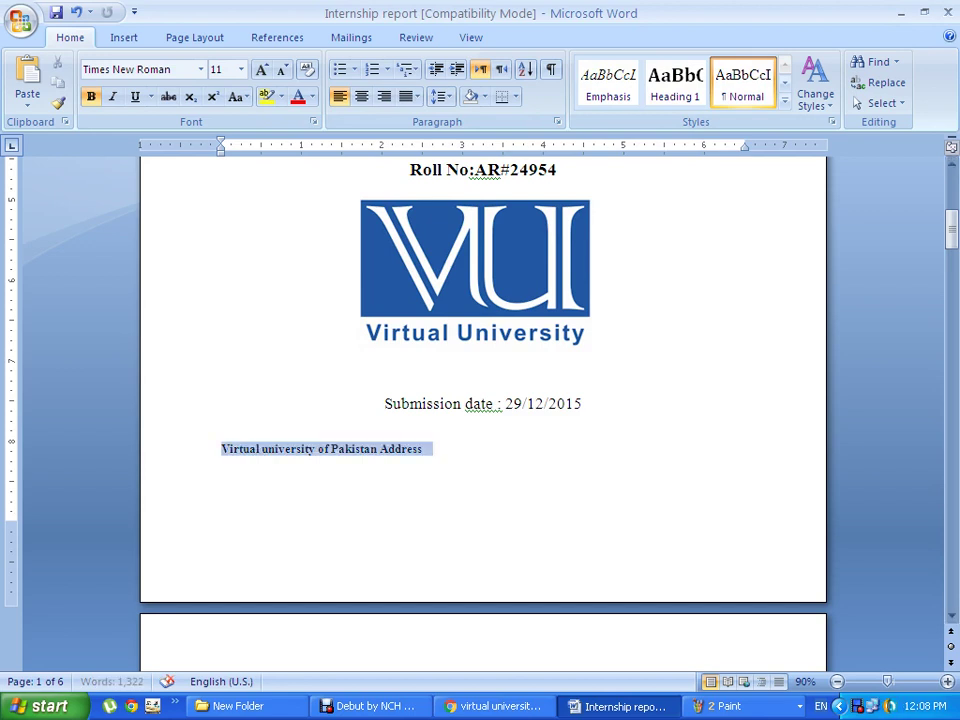
key("ctrl+e")
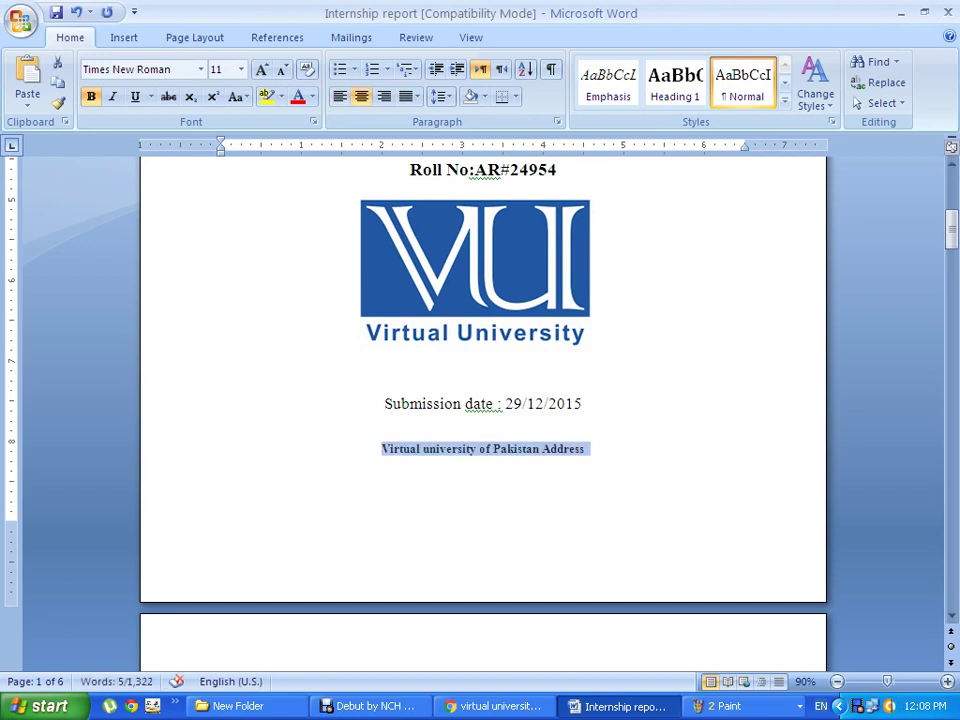
left_click(221, 490)
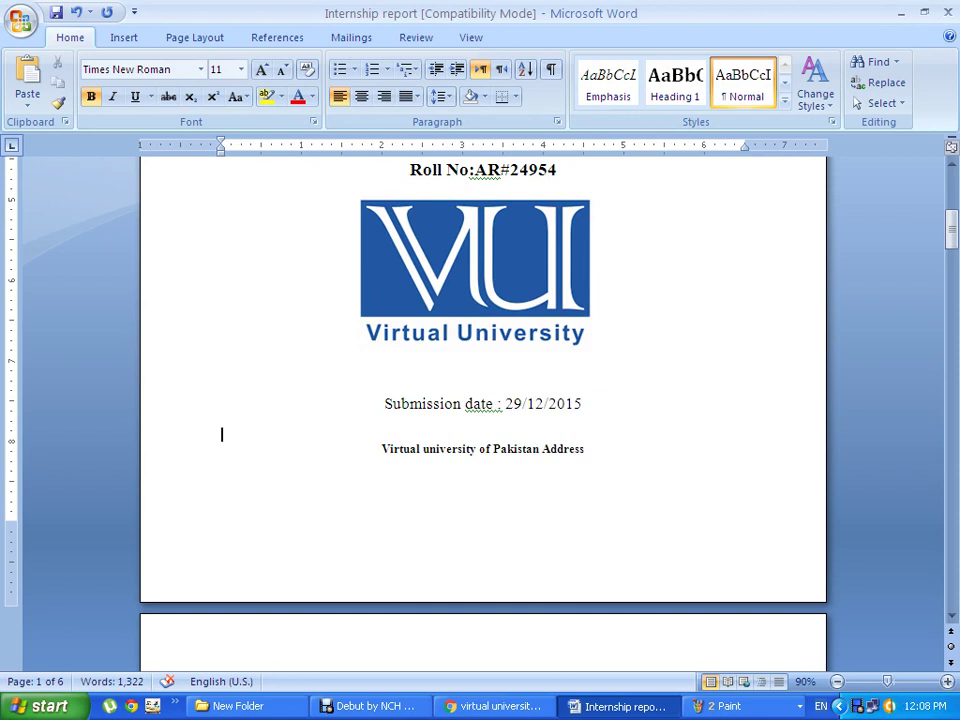
Add 'Lahore Pakistan' on the line beneath the address.
key("Return")
type("Lahore")
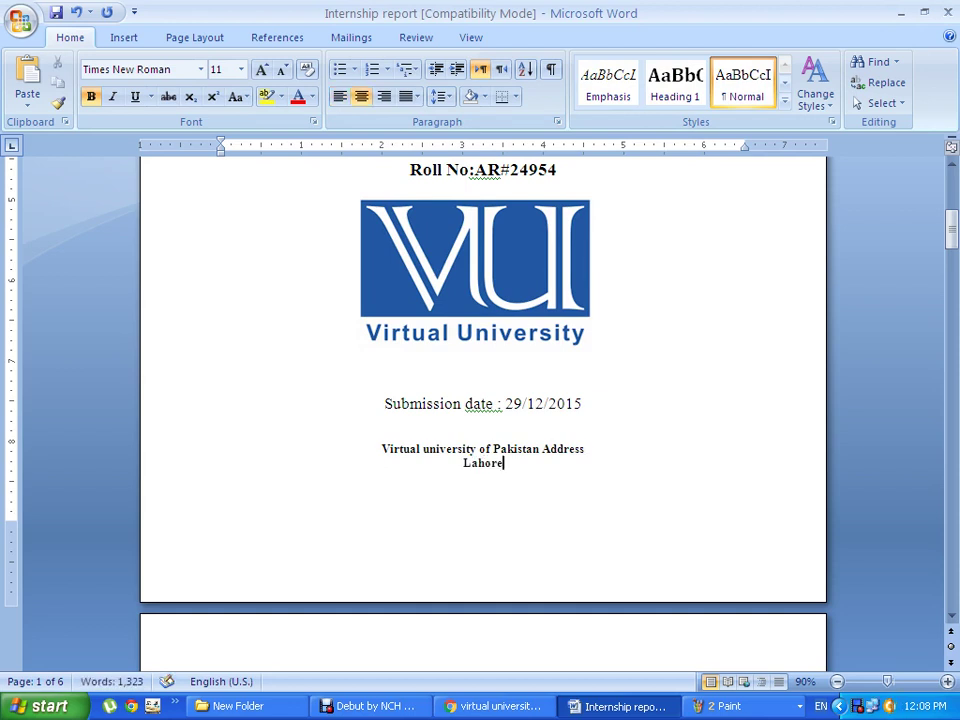
type(":")
key("BackSpace")
type("Pakistan")
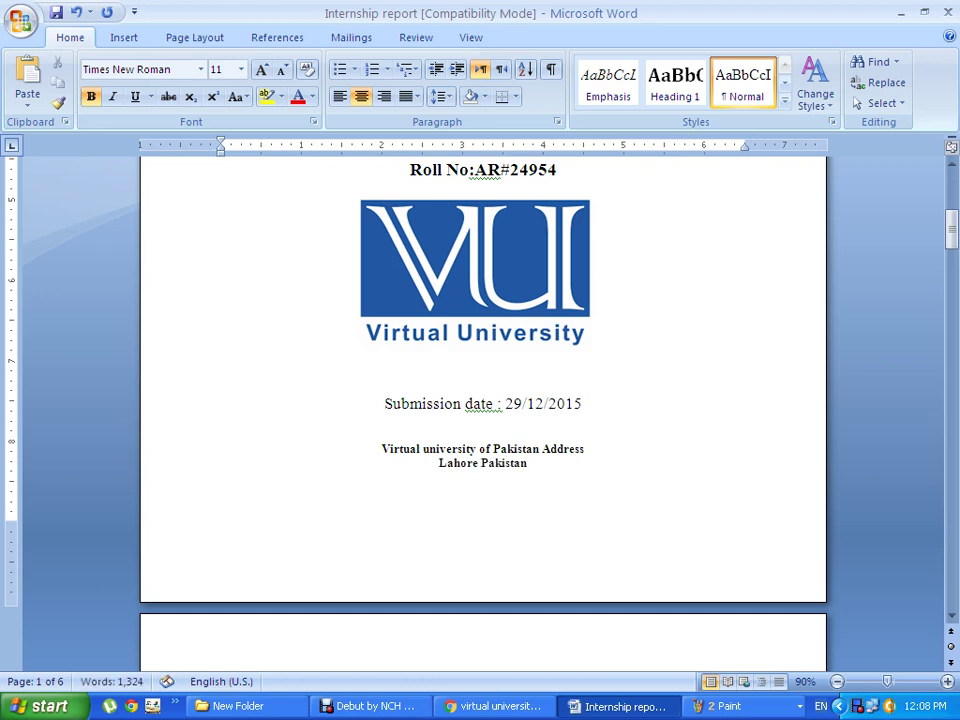
scroll(483, 400, "down", 3)
Remove the '3.' number from the Scanned copy heading and push it onto its own page.
scroll(483, 400, "down", 2)
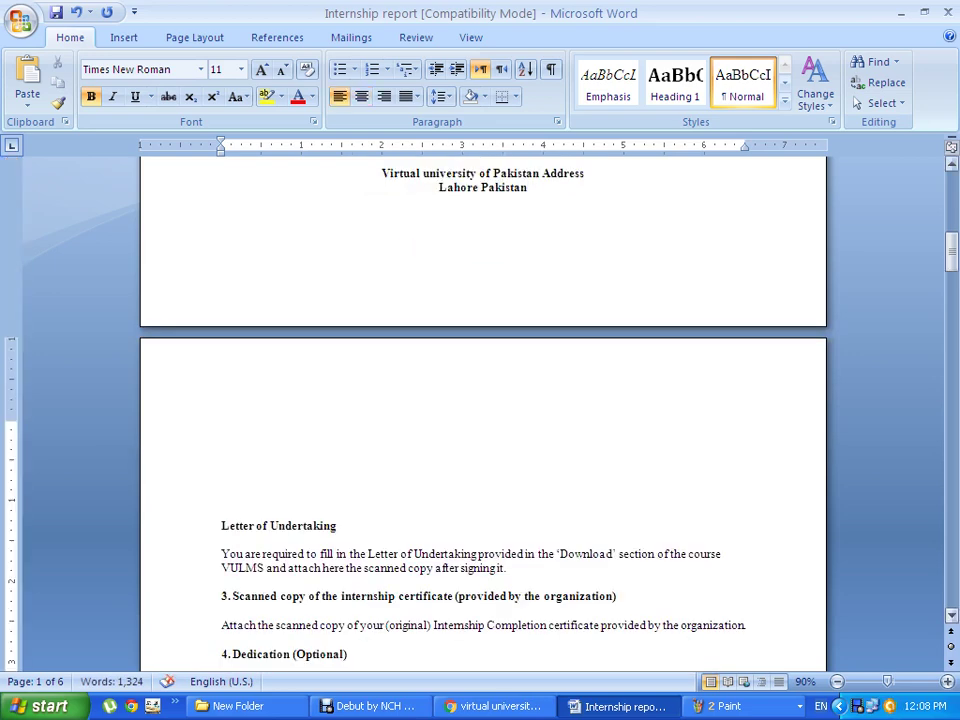
key("Delete")
key("Delete")
key("Delete")
key("Delete")
key("Delete")
key("Delete")
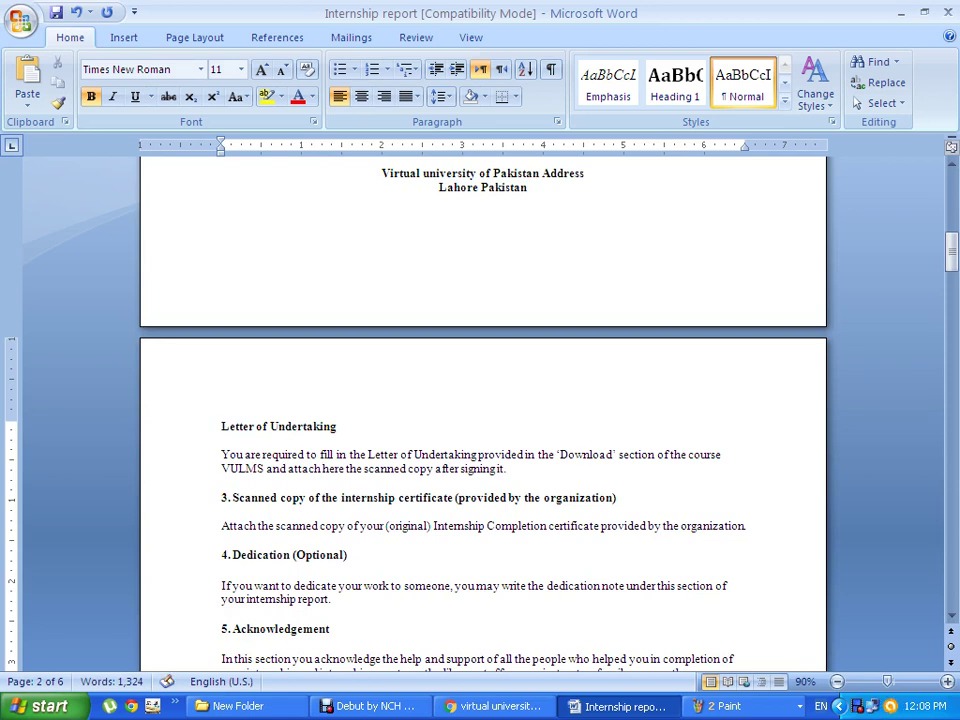
key("BackSpace")
key("BackSpace")
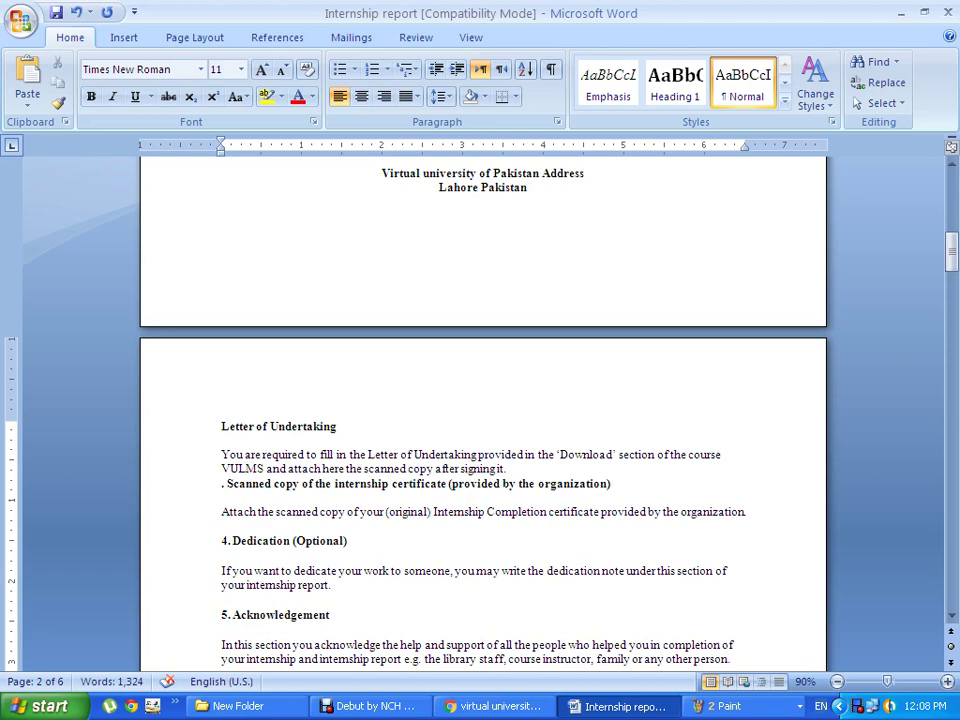
key("Delete")
key("Return")
key("Return")
key("Return")
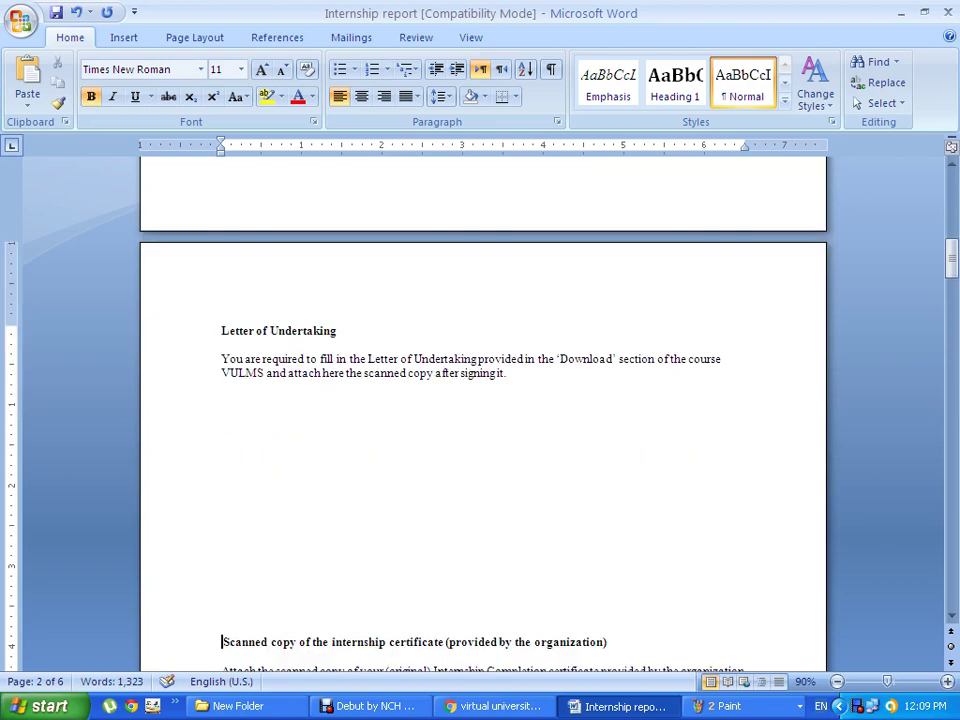
scroll(483, 400, "down", 2)
scroll(483, 400, "down", 4)
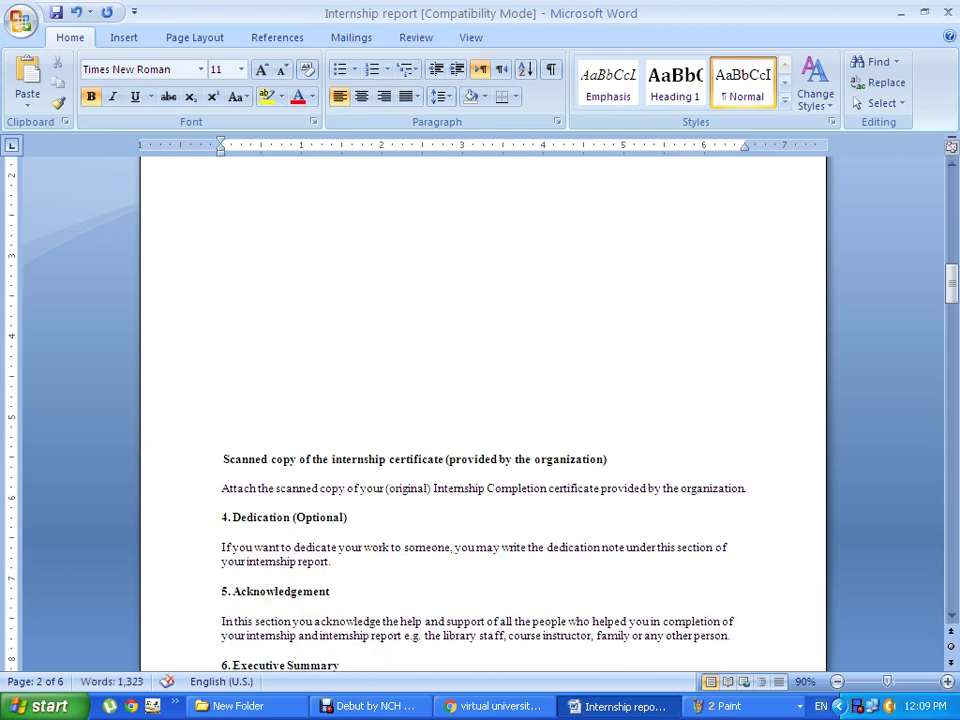
key("Return")
key("Return")
key("Return")
key("Return")
key("Return")
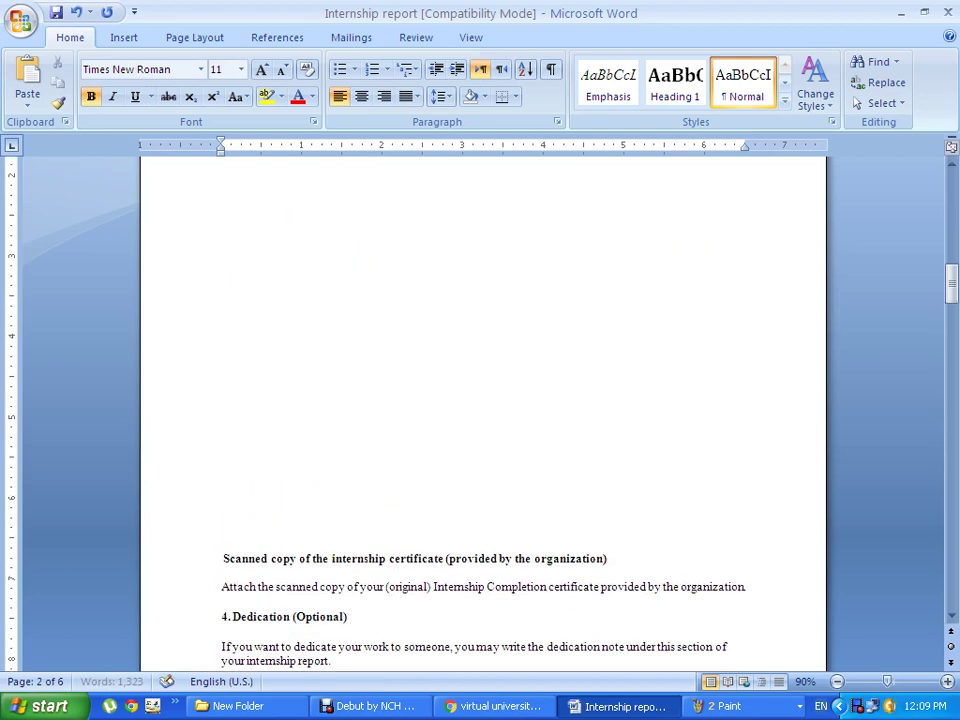
key("Return")
key("Return")
key("Return")
key("Return")
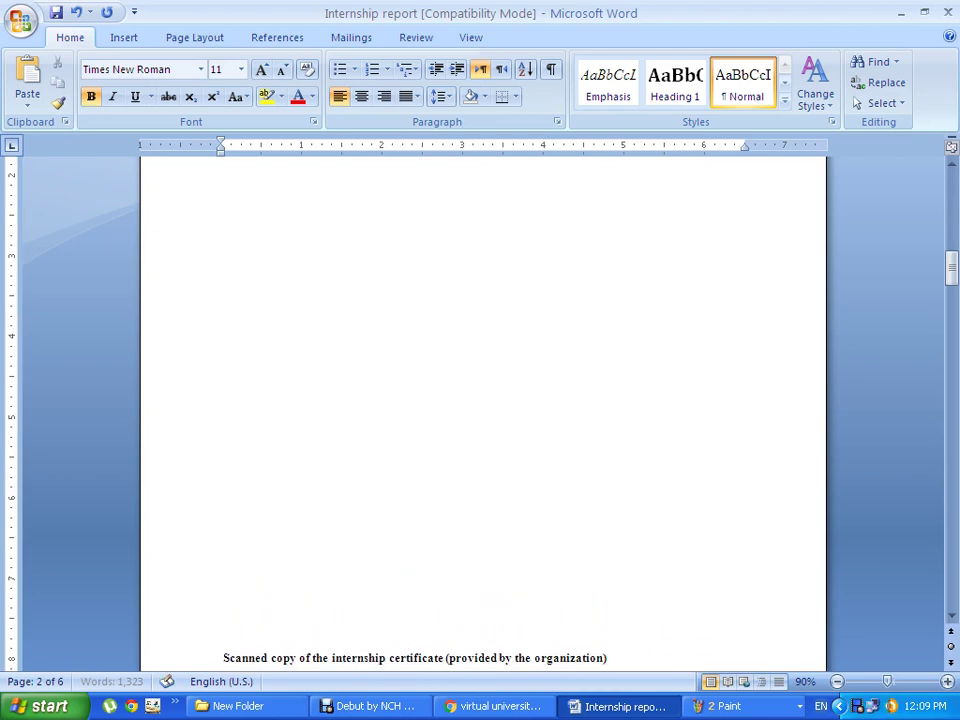
key("Return")
key("Return")
key("Return")
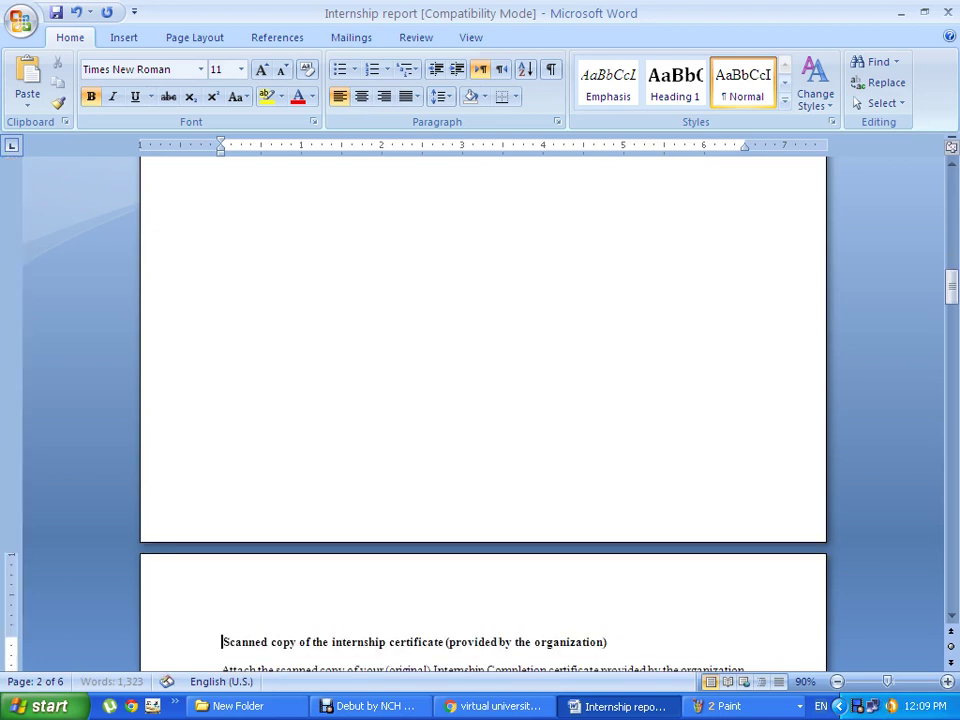
scroll(480, 400, "down", 2)
scroll(480, 400, "down", 3)
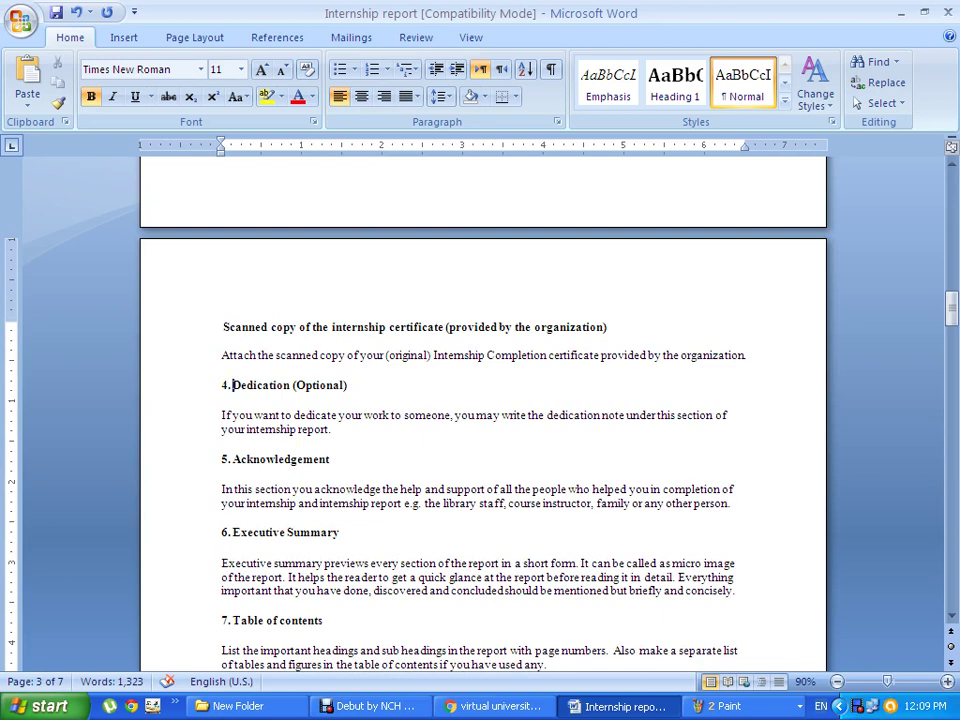
Push 'Dedication (Optional)' to a new page, leaving one fewer blank line above it.
key("Return")
key("Return")
key("Return")
key("Return")
key("Return")
key("Return")
key("Return")
key("Return")
key("Return")
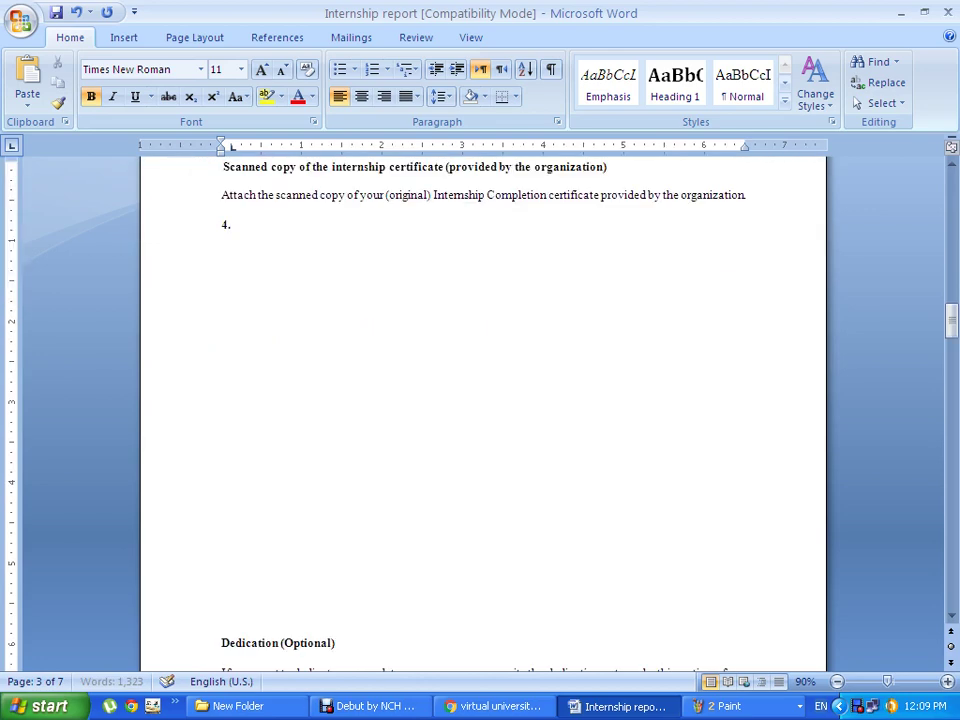
key("Return")
key("Return")
key("Return")
key("Return")
key("Return")
key("Return")
key("Return")
key("Return")
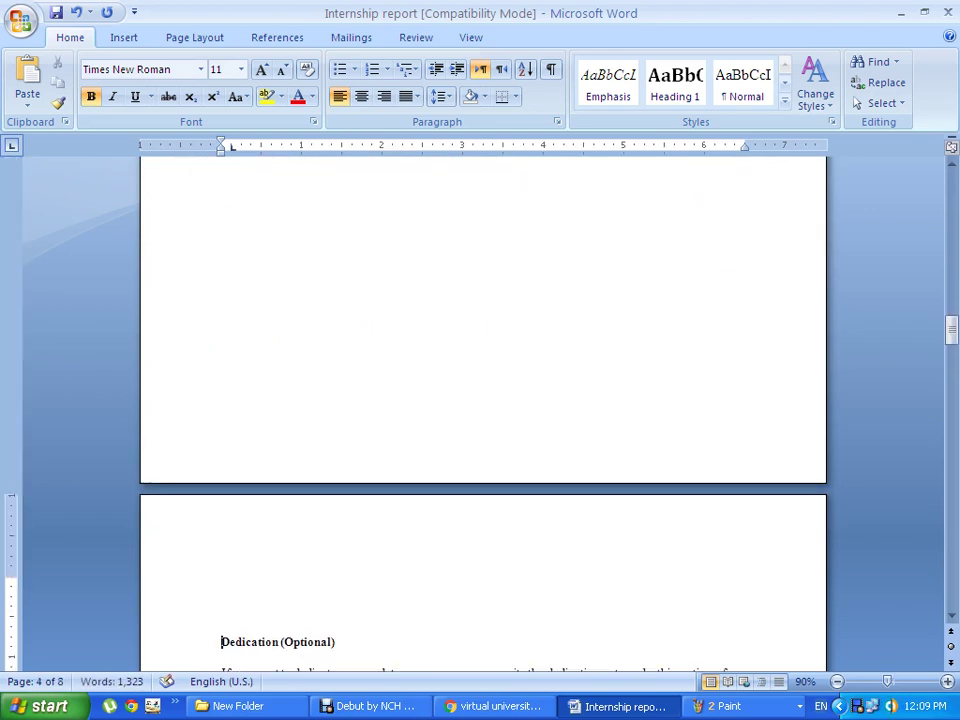
left_click(221, 581)
key("Delete")
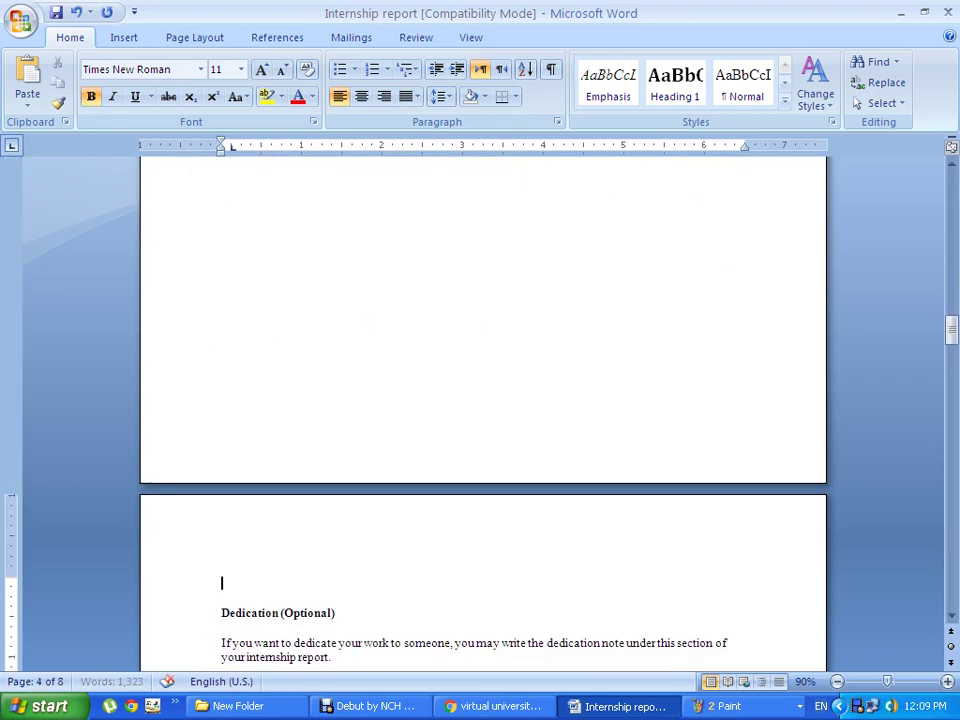
key("Delete")
Delete the stray '4.' number on page 3.
scroll(483, 400, "up", 1)
scroll(483, 400, "up", 6)
scroll(483, 400, "up", 1)
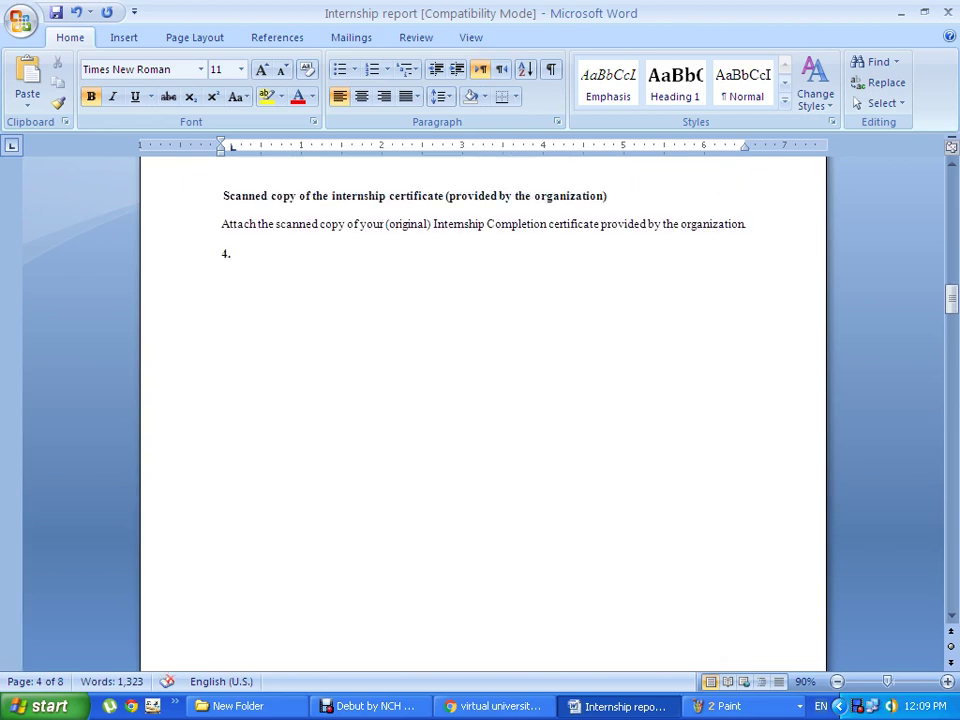
left_click(232, 254)
key("BackSpace")
key("BackSpace")
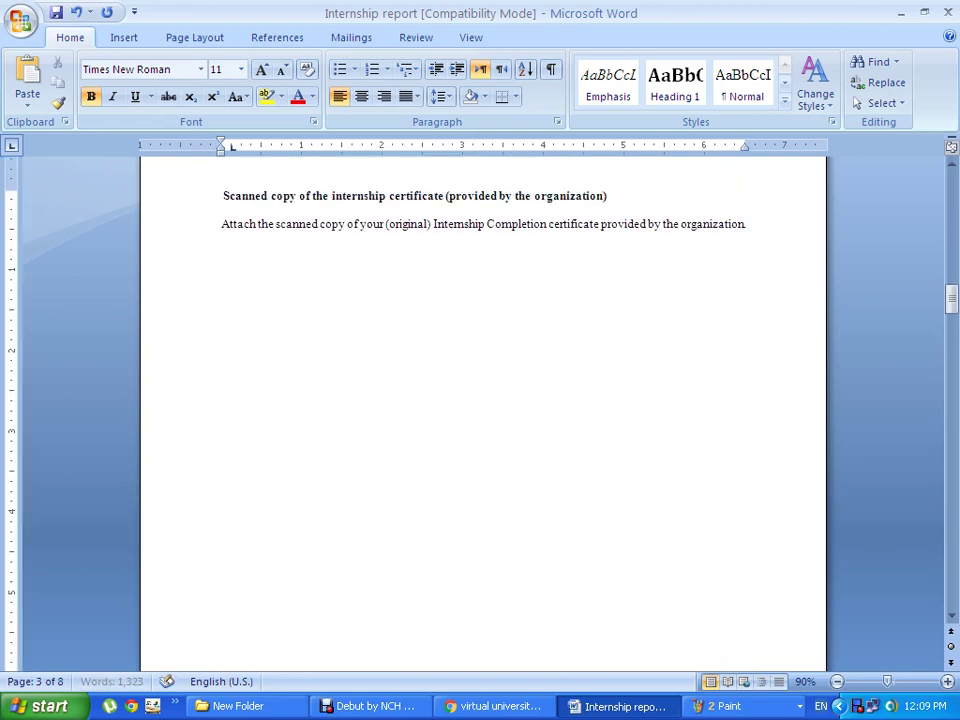
scroll(483, 400, "down", 5)
scroll(483, 400, "down", 3)
scroll(483, 400, "down", 4)
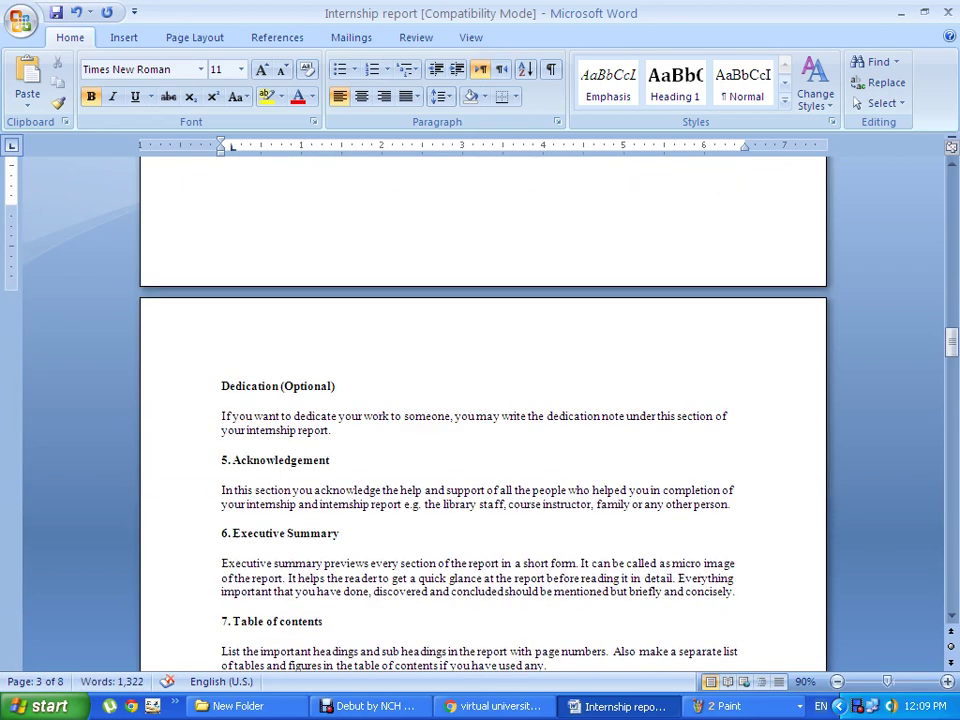
Remove the 5. numbering from Acknowledgement and push it onto its own page.
left_click(232, 460)
key("BackSpace")
key("BackSpace")
key("BackSpace")
key("BackSpace")
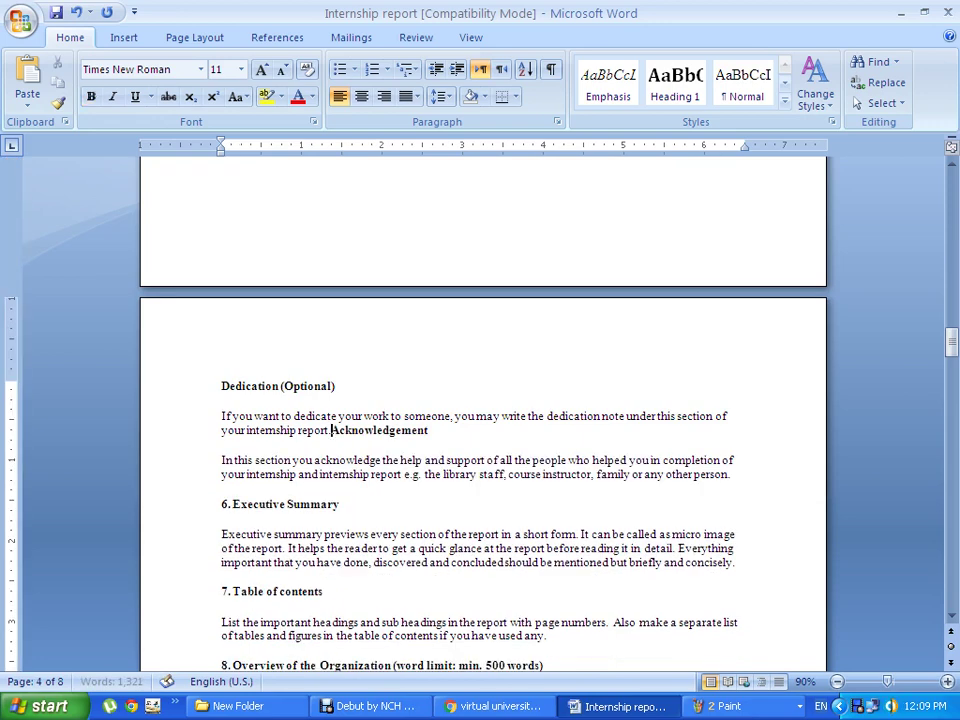
key("BackSpace")
key("Return")
key("Return")
key("Return")
key("Return")
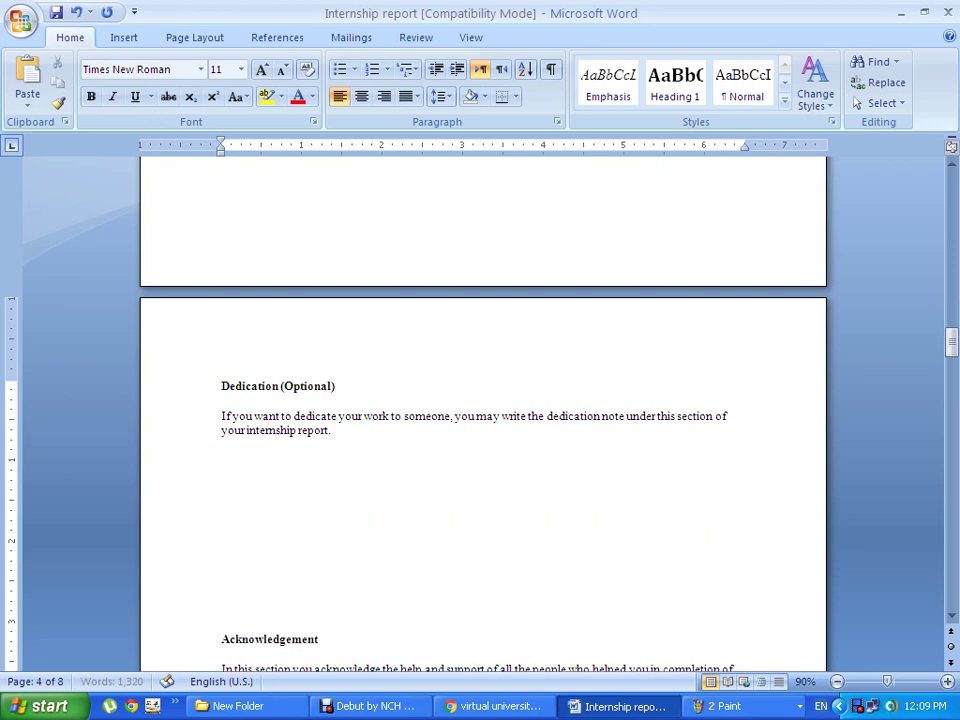
key("Return")
key("Return")
key("Return")
key("Return")
key("Return")
key("Return")
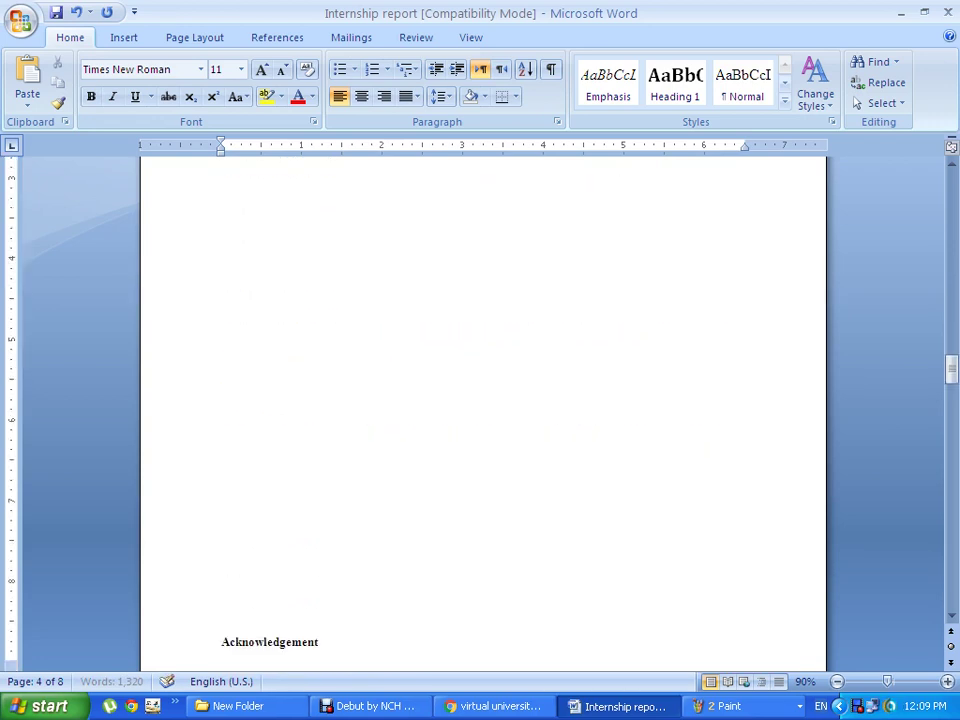
key("Return")
Remove the 6. numbering from Executive Summary and move it to a new page.
scroll(483, 410, "down", 4)
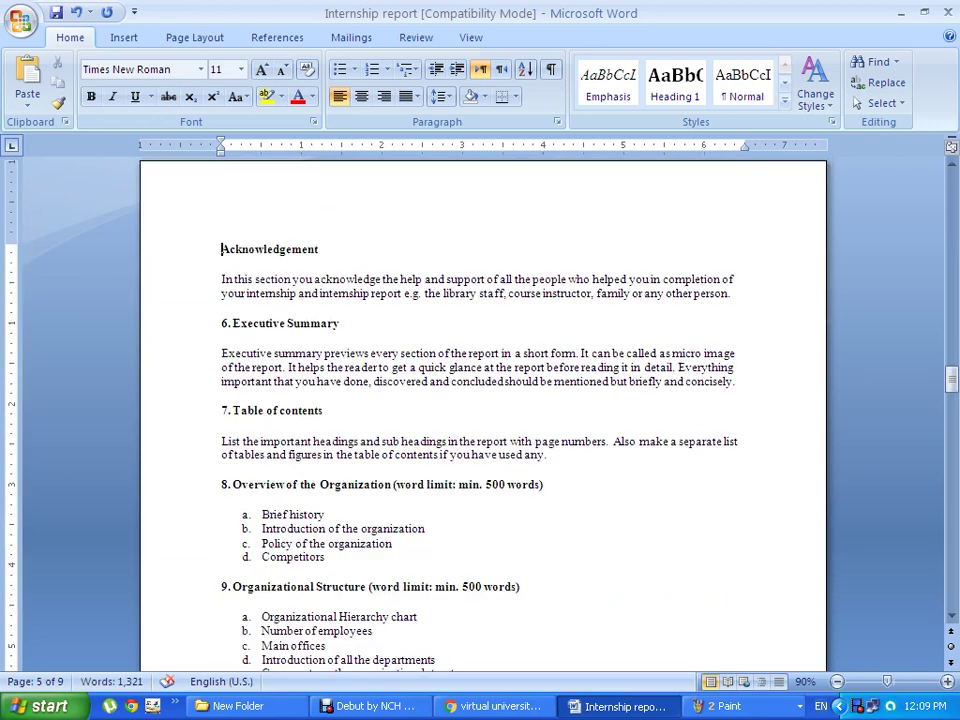
left_click(233, 323)
key("BackSpace")
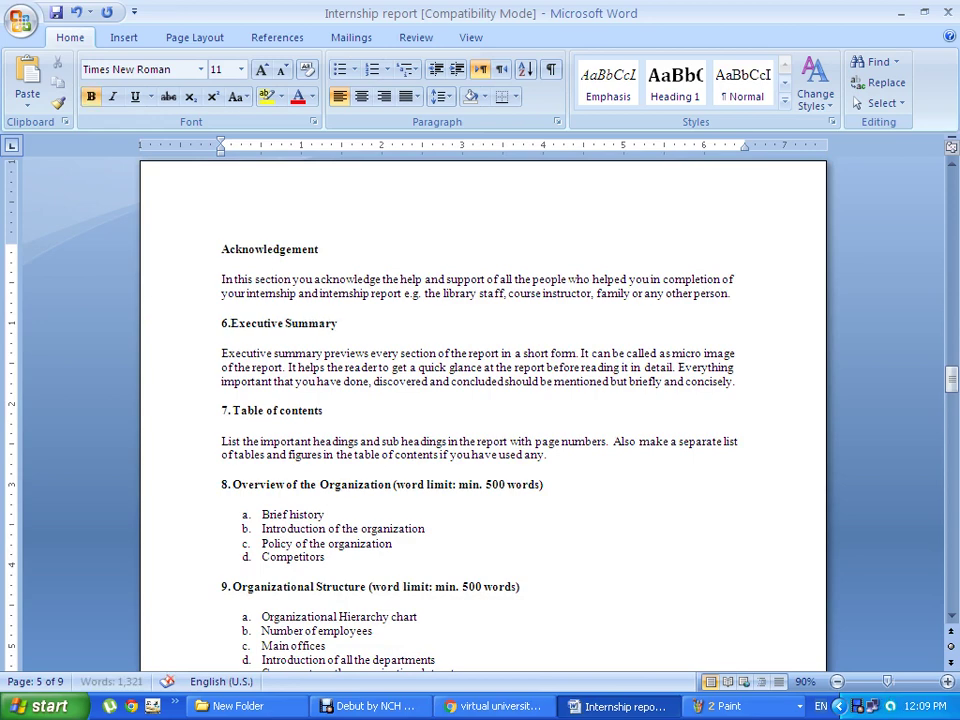
key("BackSpace")
key("BackSpace")
key("Return")
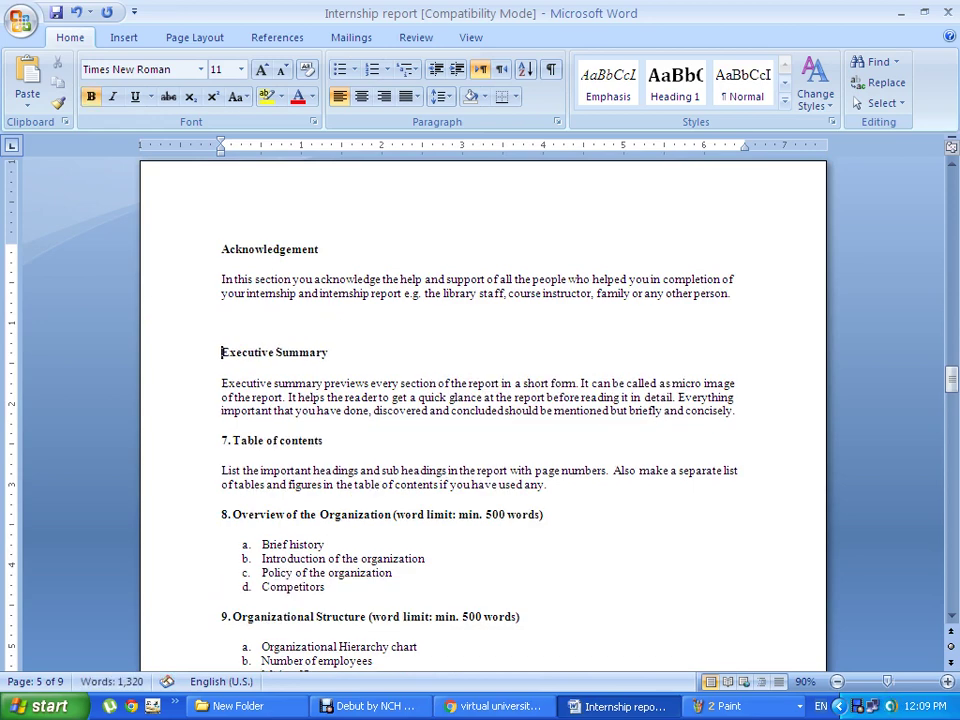
key("Return")
key("Return")
key("Return")
key("Return")
key("Return")
key("Return")
key("Return")
key("Return")
key("Return")
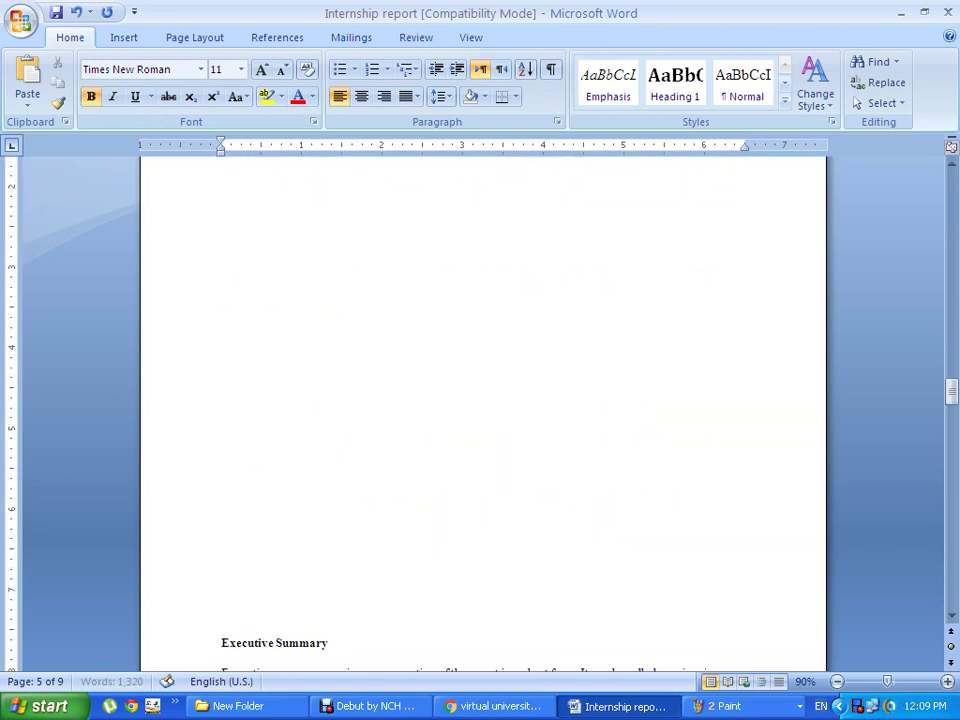
key("Return")
Remove the 7. from Table of contents and start it on a new page.
scroll(483, 400, "down", 3)
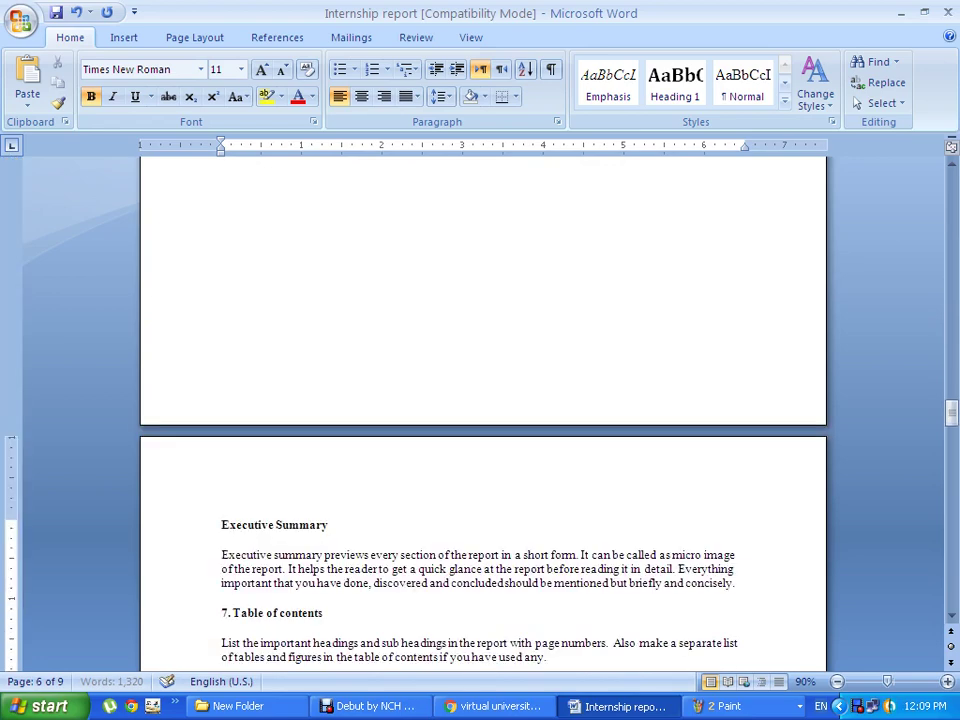
scroll(483, 400, "down", 4)
scroll(483, 400, "down", 3)
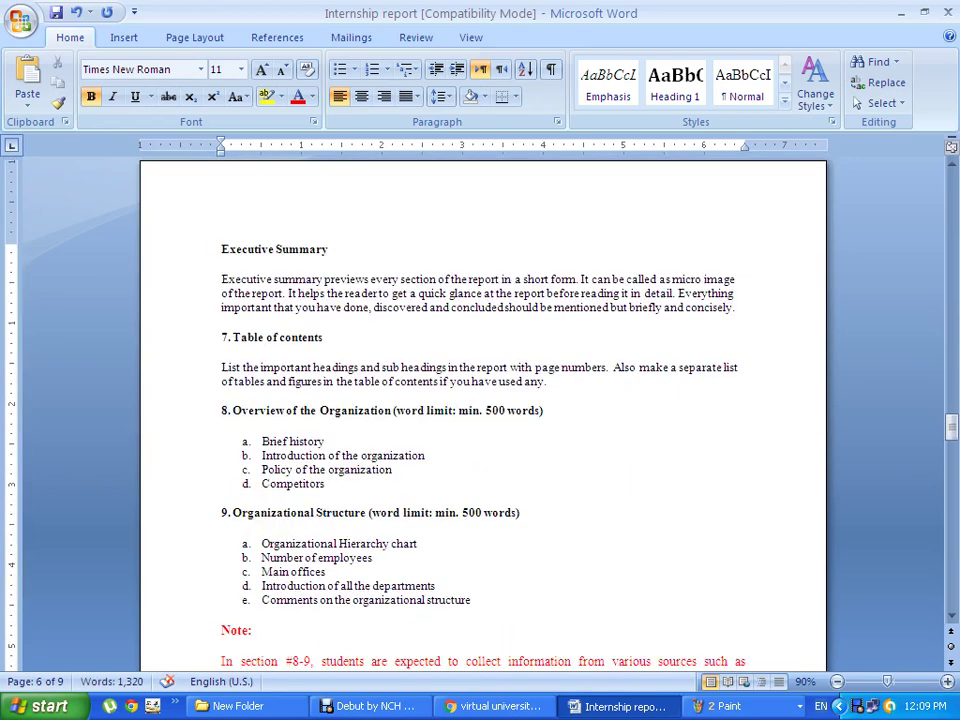
left_click(232, 337)
key("BackSpace")
key("BackSpace")
key("BackSpace")
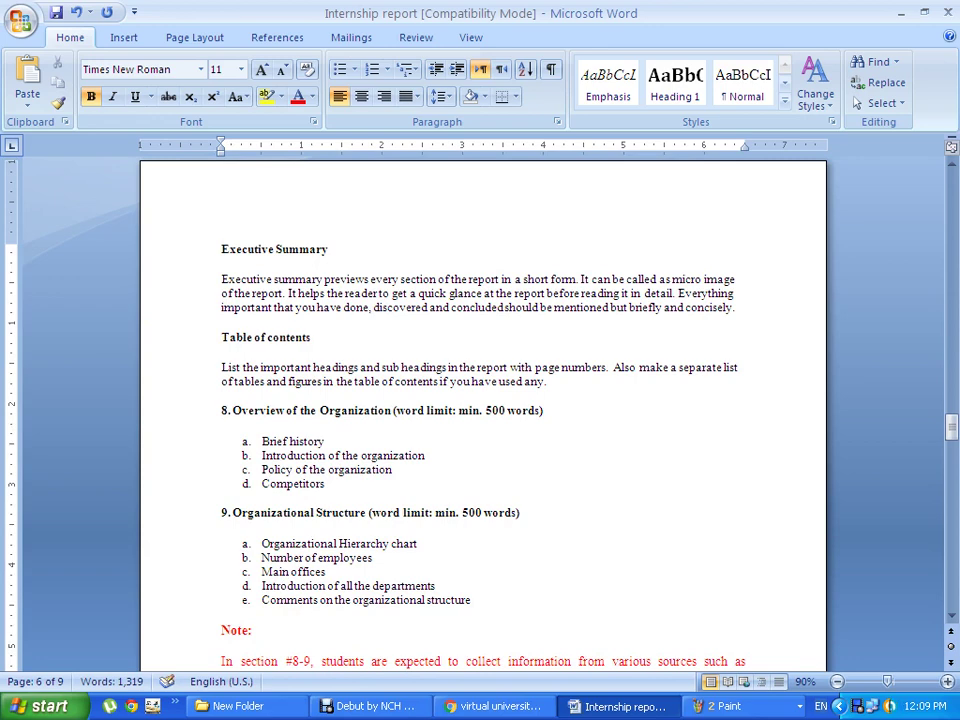
key("Return")
key("Return")
key("Return")
key("Return")
key("Return")
key("Return")
key("Return")
key("Return")
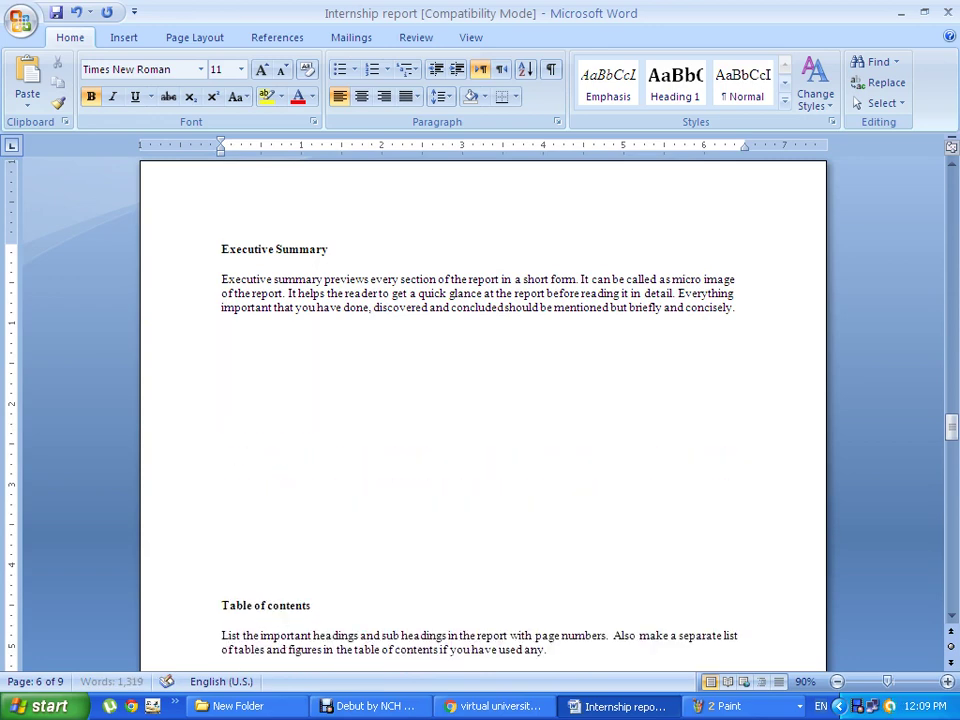
key("Return")
key("Return")
key("Return")
key("Return")
key("Return")
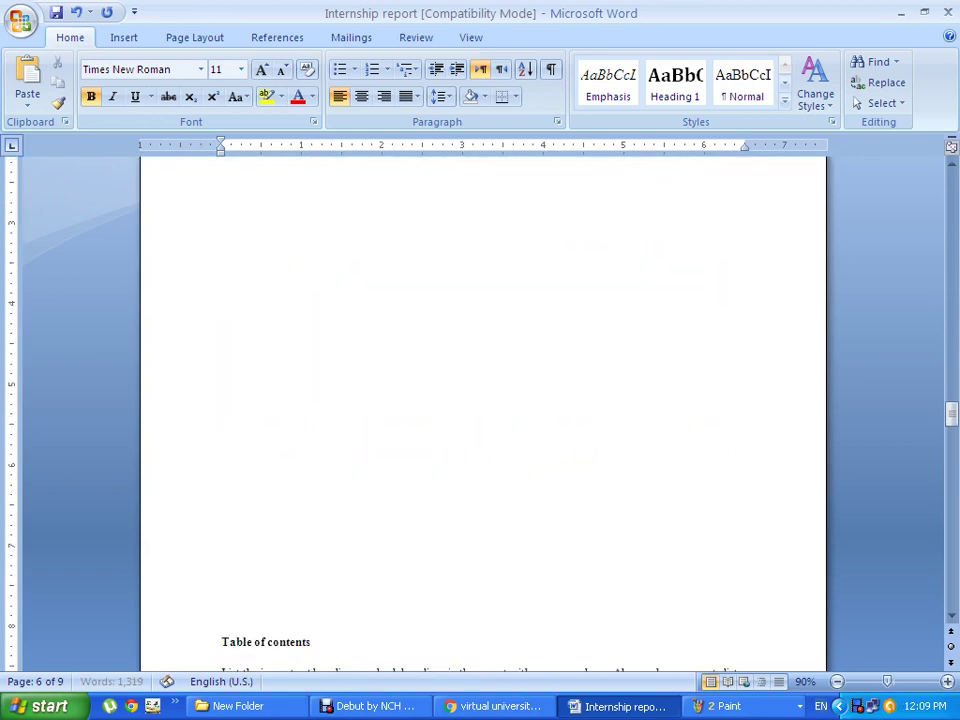
key("Return")
Strip the 8. from Overview of the Organization and push it to a new page.
scroll(483, 400, "down", 5)
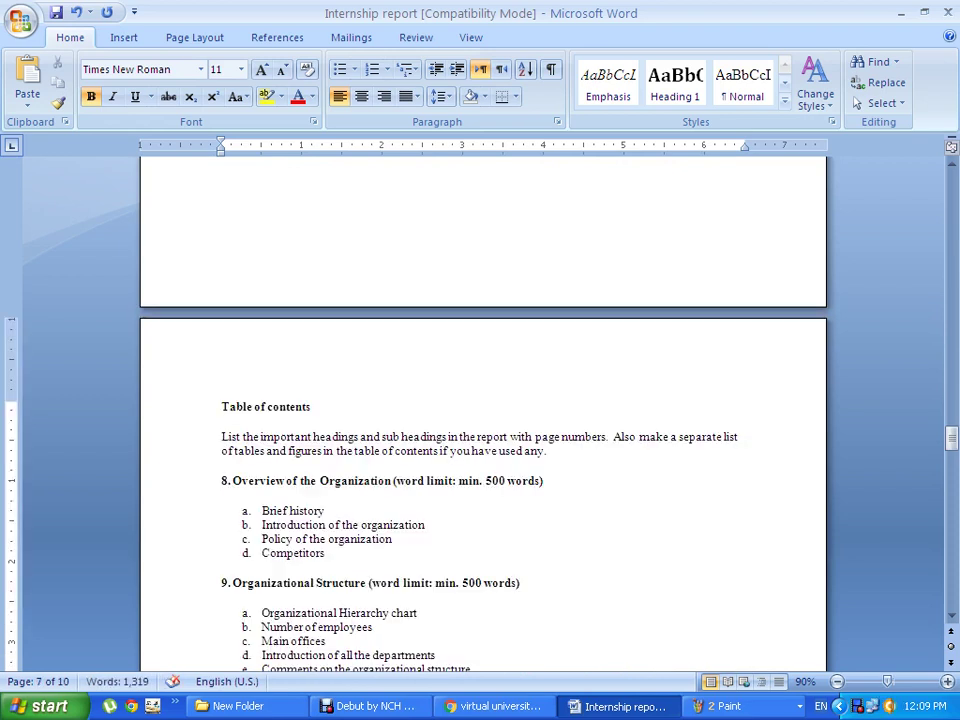
key("BackSpace")
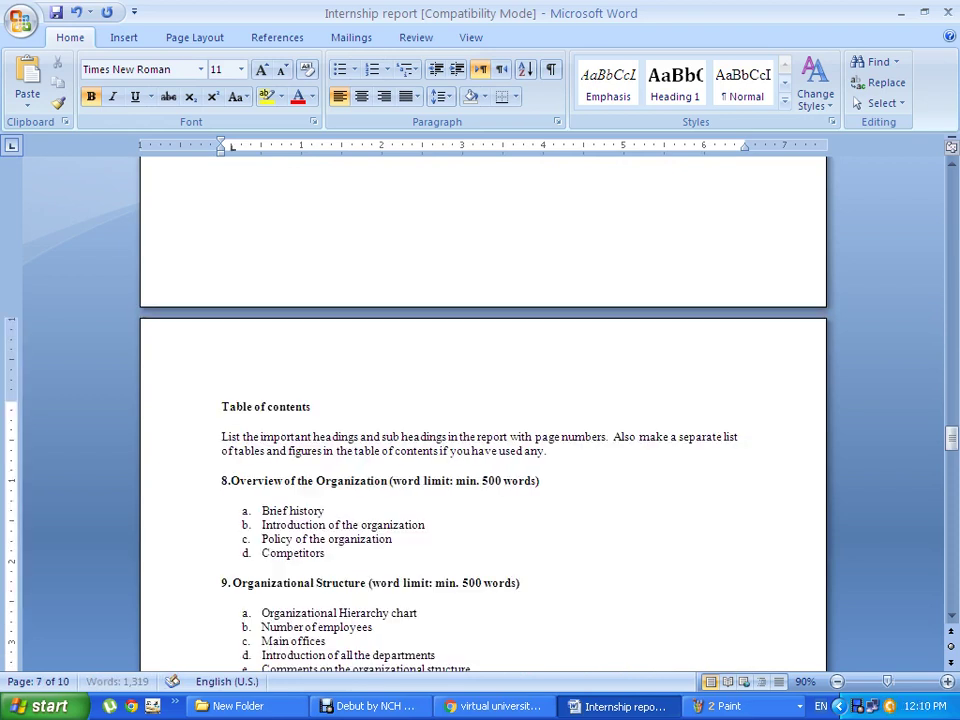
key("BackSpace")
key("BackSpace")
key("Return")
key("Return")
key("Return")
key("Return")
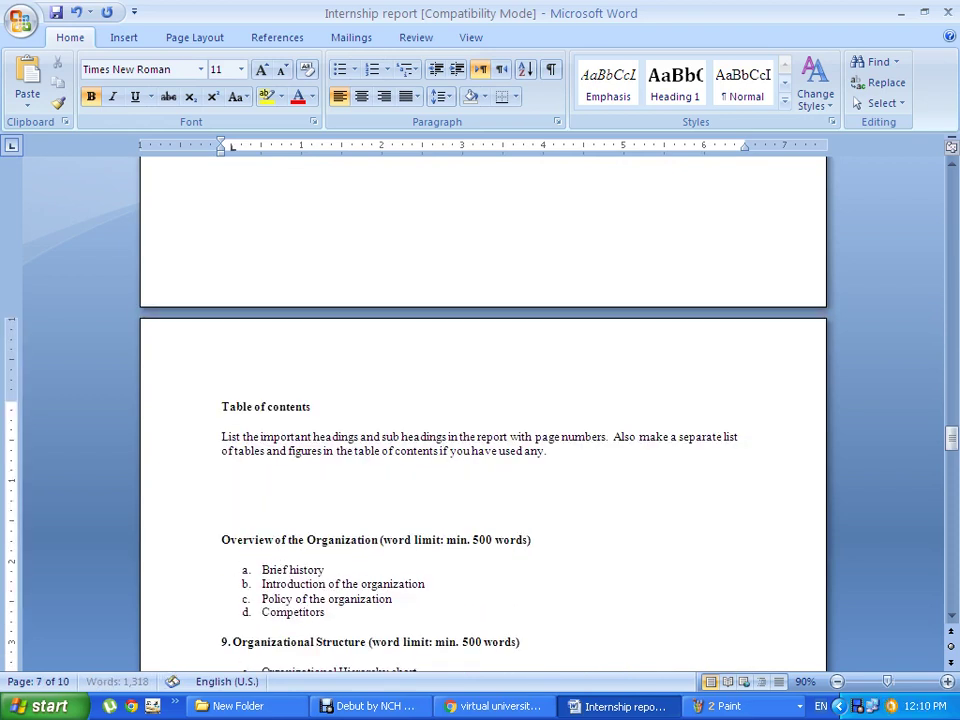
key("Return")
key("Return")
key("Return")
key("Return")
key("Return")
key("Return")
key("Return")
key("Return")
key("Return")
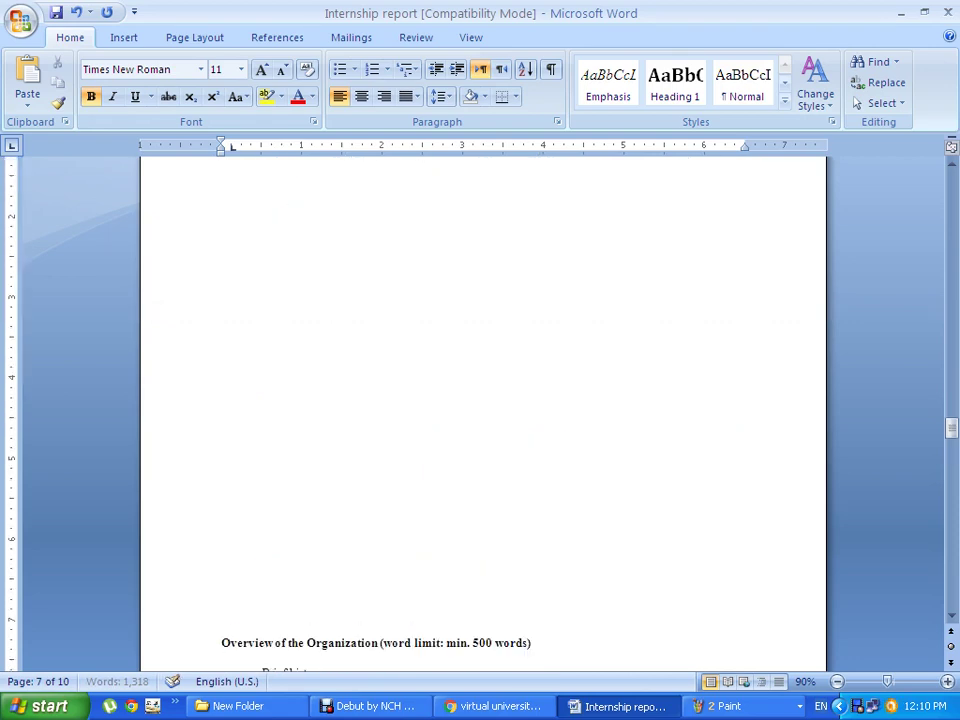
key("Return")
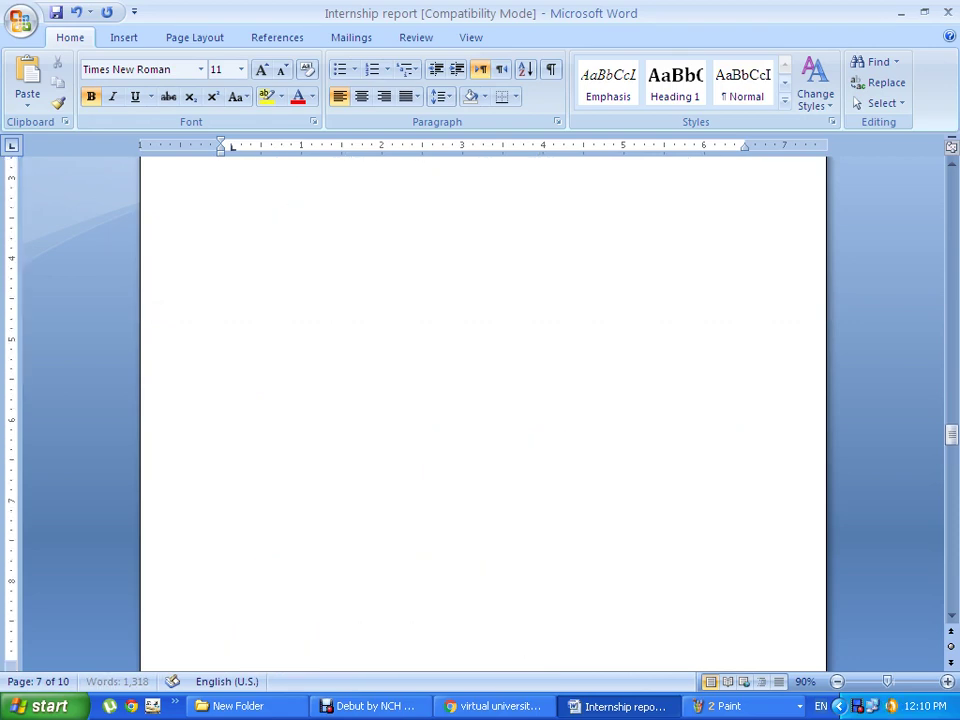
Delete the 9. before Organizational Structure and start it on a new page.
scroll(483, 410, "down", 2)
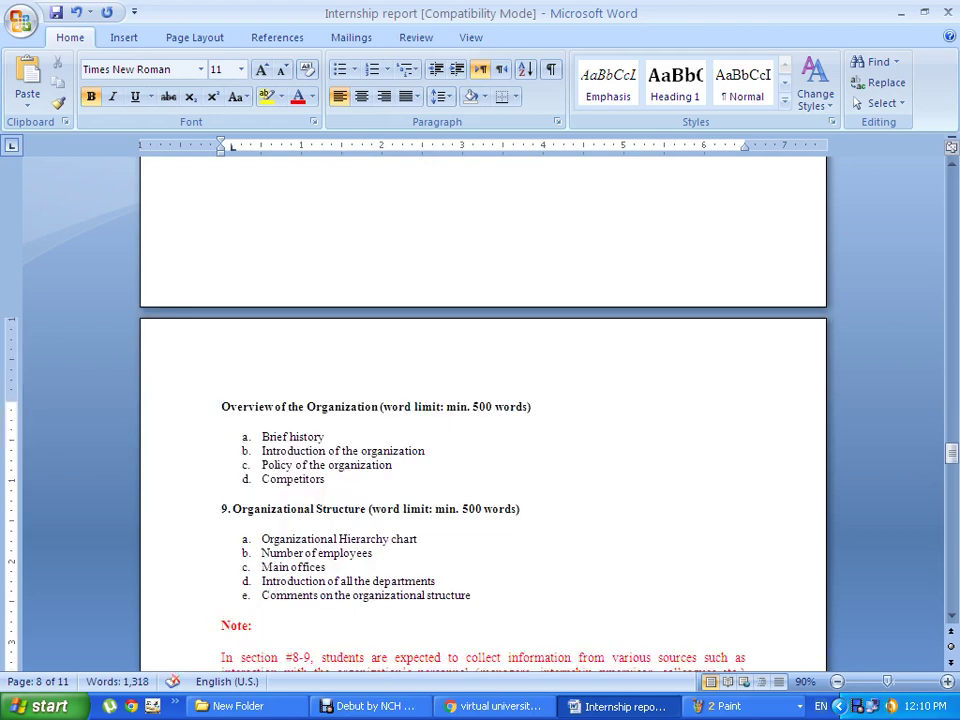
key("Delete")
key("Delete")
key("Delete")
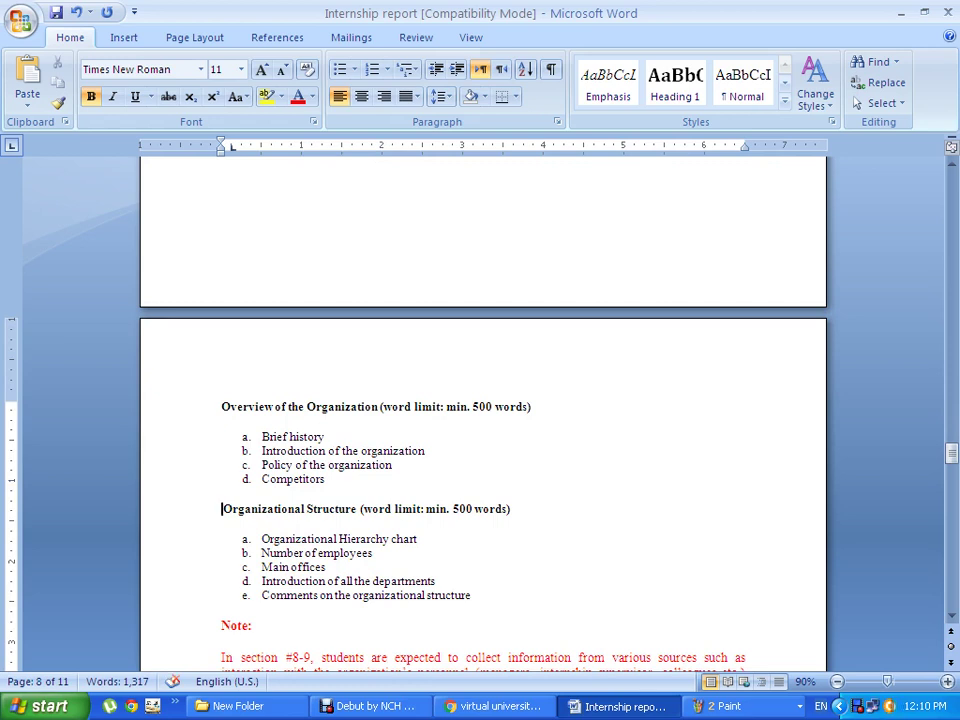
key("Return")
key("Return")
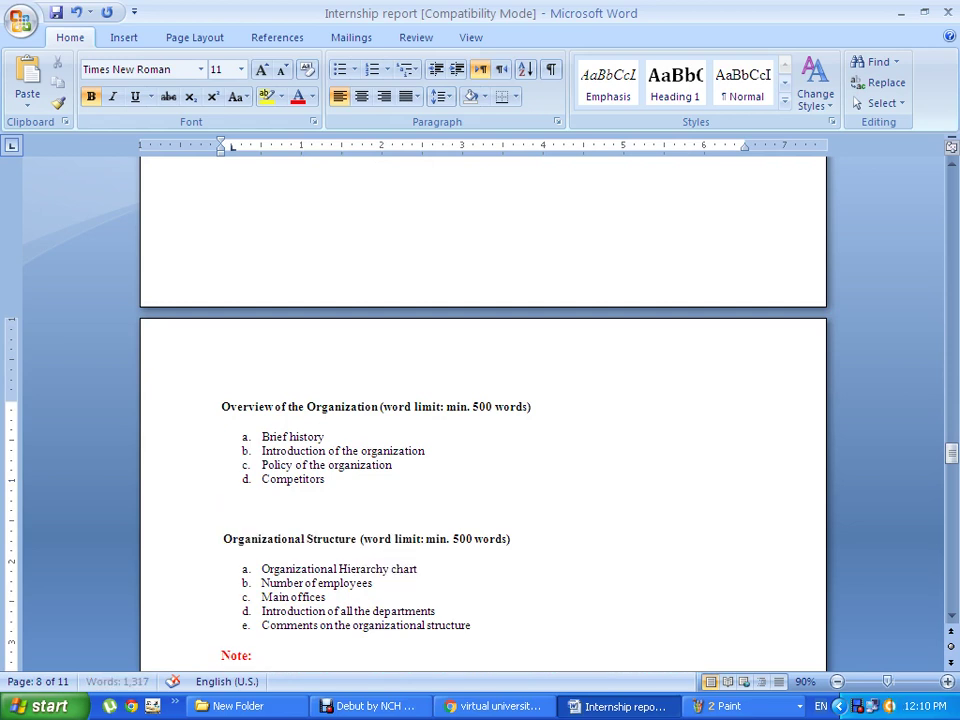
key("Return")
key("Return")
key("Return")
key("Return")
key("Return")
key("Return")
key("Return")
key("Return")
key("Return")
key("Return")
key("Return")
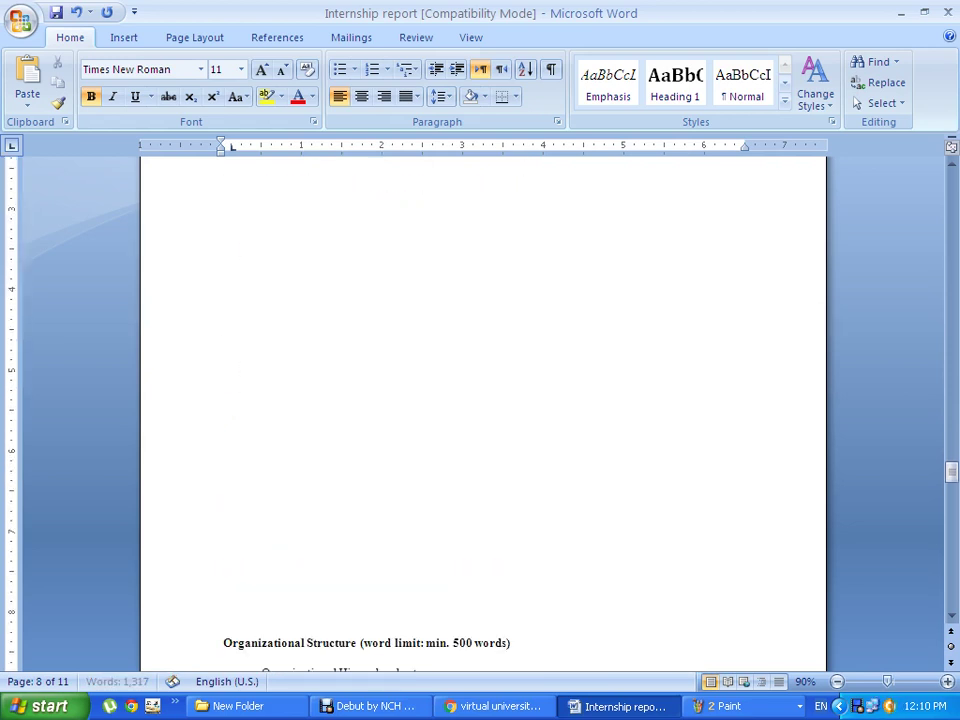
key("Return")
Push the section 10 heading down to the top of a new page.
scroll(483, 400, "down", 4)
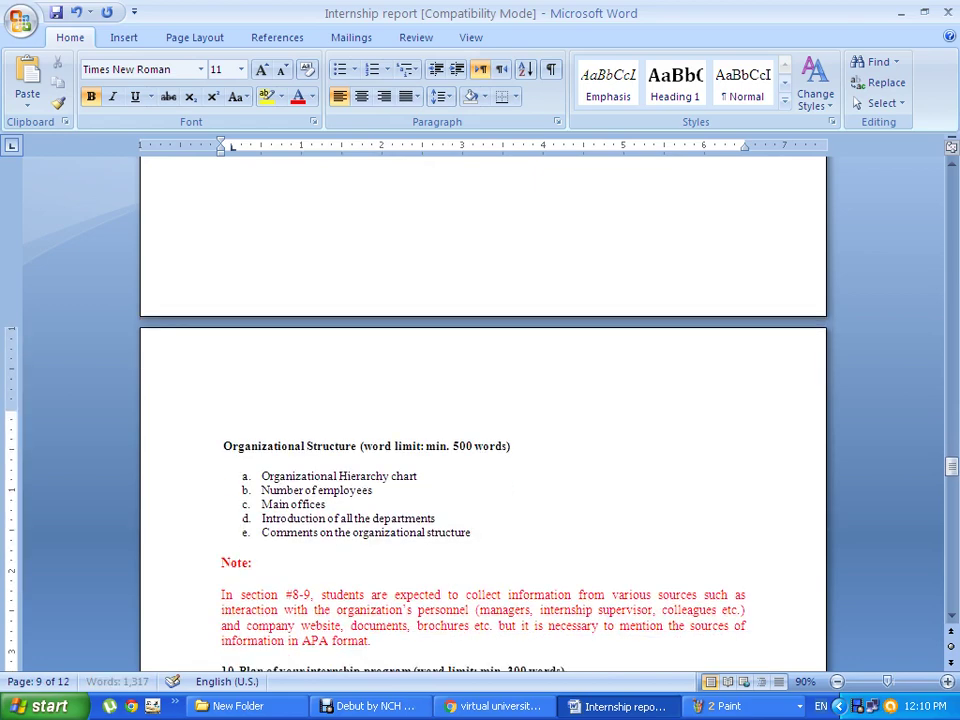
scroll(483, 400, "down", 3)
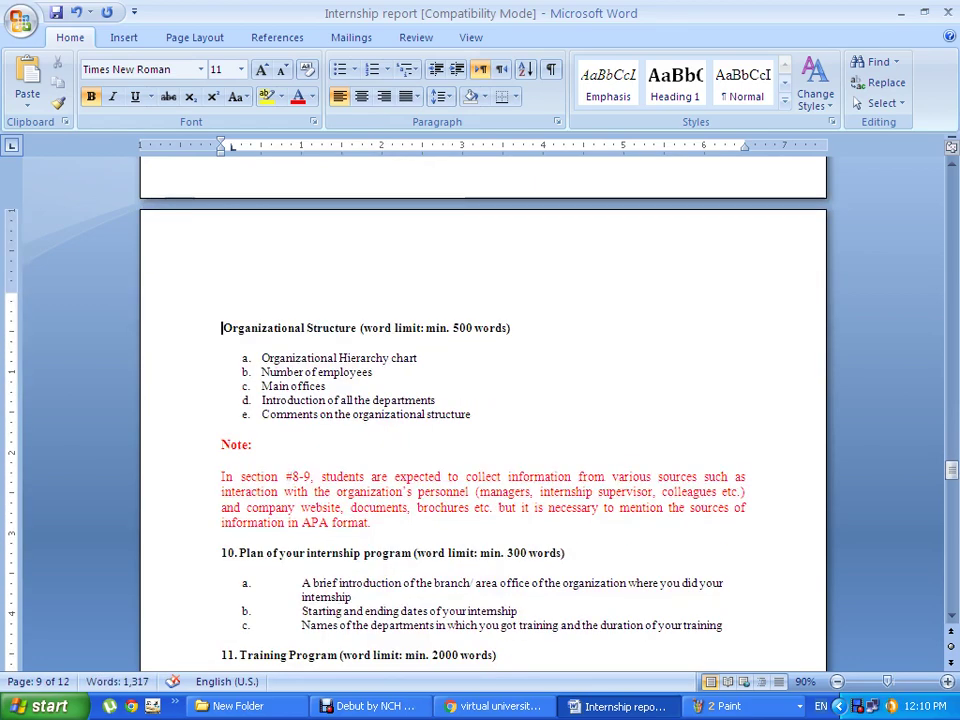
left_click(222, 553)
key("Return")
key("Return")
key("Return")
key("Return")
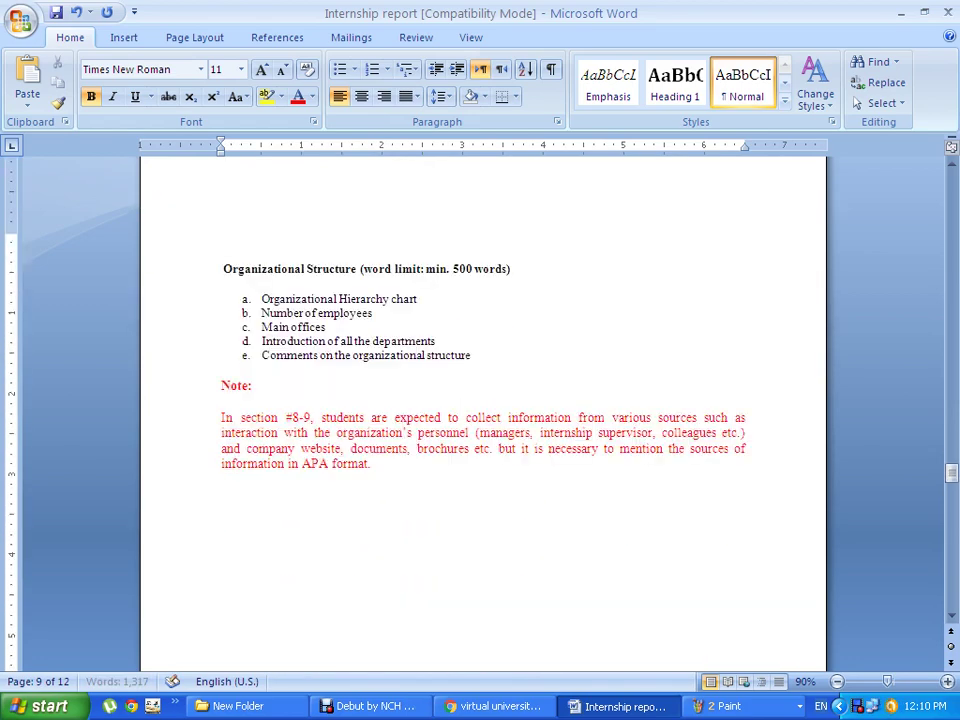
key("Return")
key("Return")
key("Return")
key("Return")
scroll(498, 455, "down", 5)
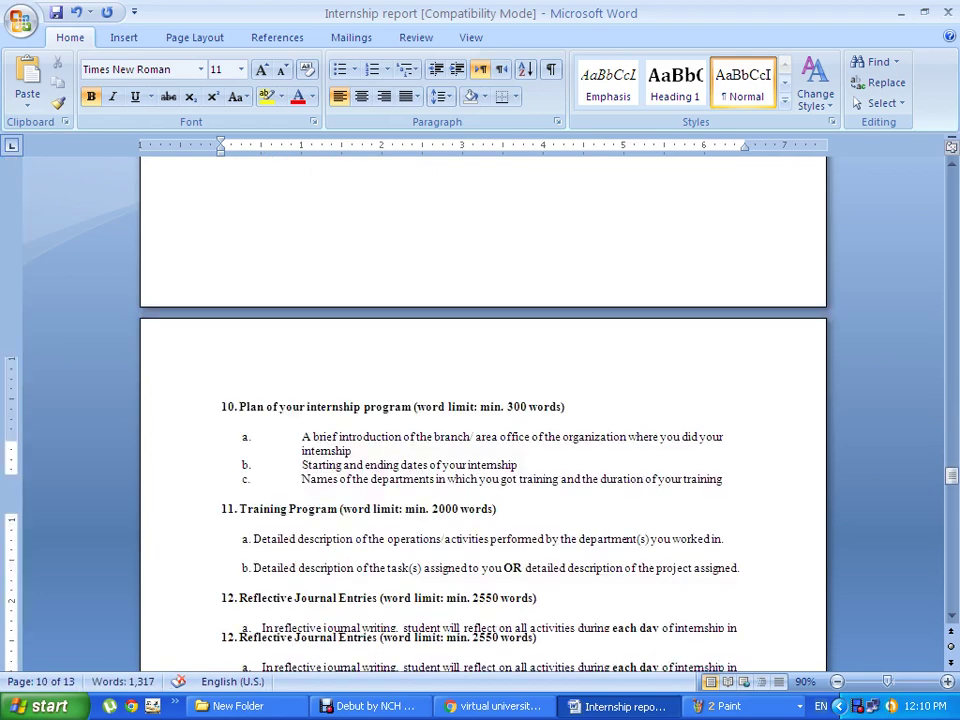
Add blank lines after item c so 11. Training Program starts on its own page.
key("Return")
key("Return")
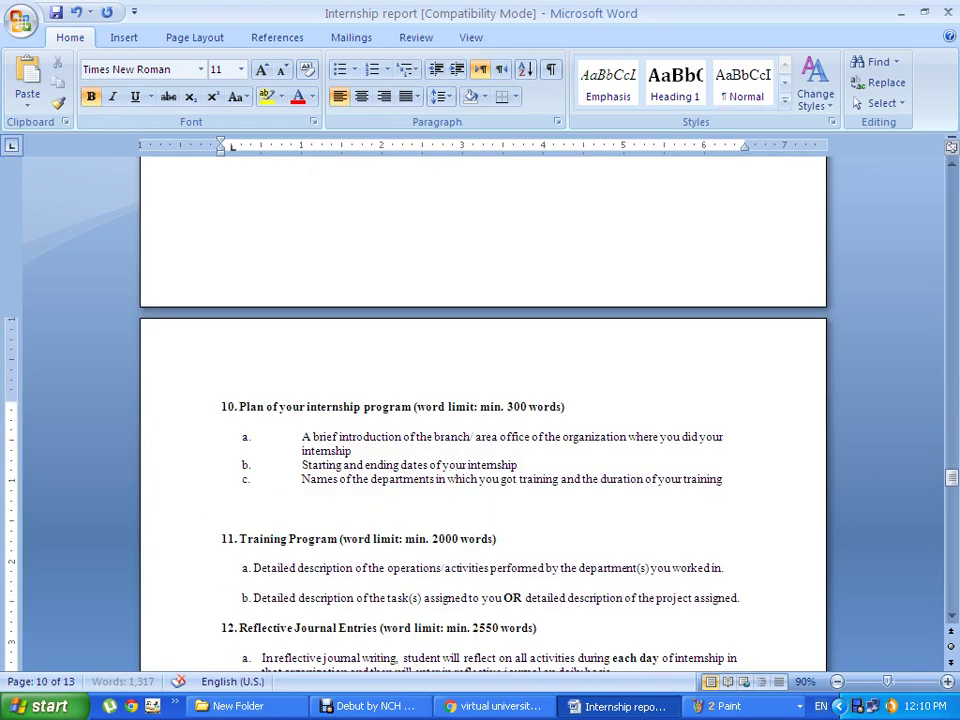
key("Return")
key("Return")
key("Return")
key("Return")
key("Return")
key("Return")
key("Return")
key("Return")
key("Return")
key("Return")
key("Return")
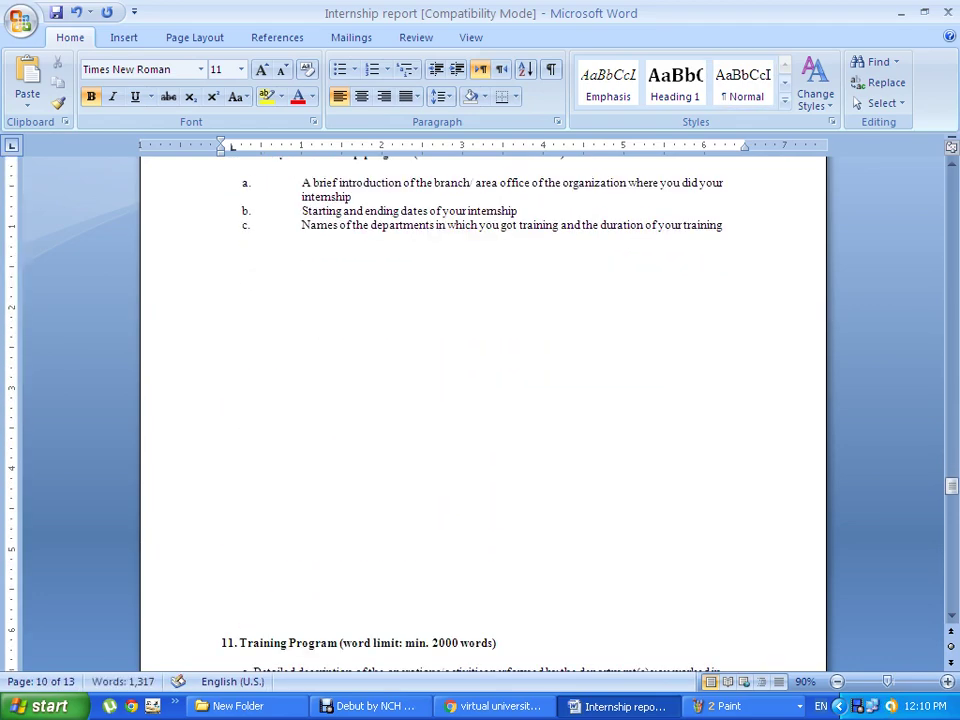
key("Return")
key("Return")
key("Return")
key("Return")
key("Return")
key("Return")
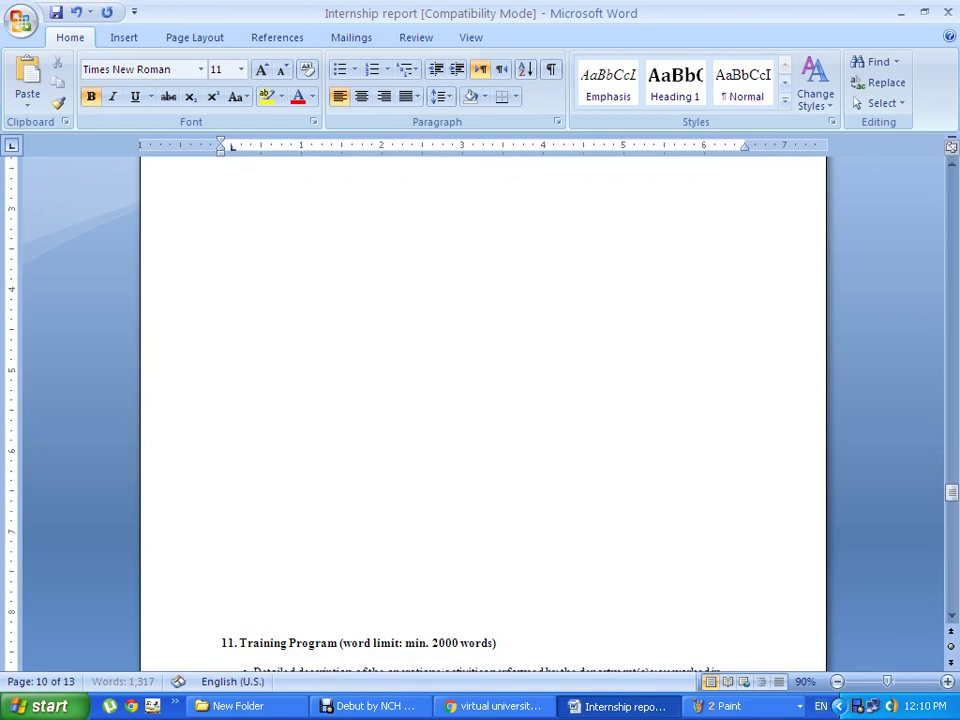
key("Return")
Move 12. Reflective Journal Entries down to the top of the next page.
scroll(480, 450, "down", 3)
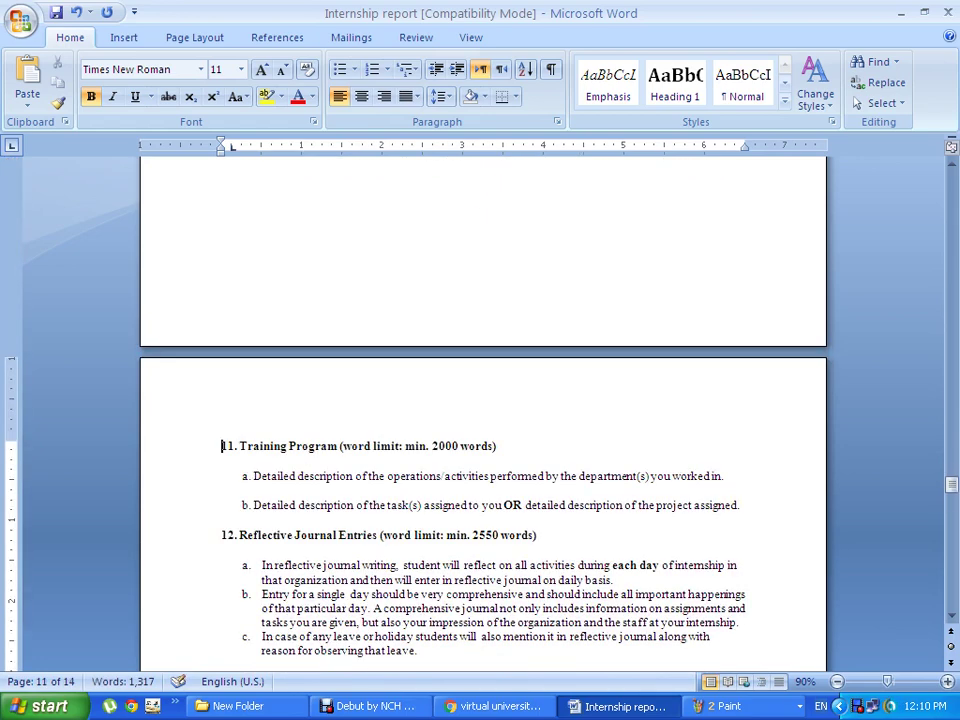
left_click(222, 535)
key("Return")
key("Return")
key("Return")
key("Return")
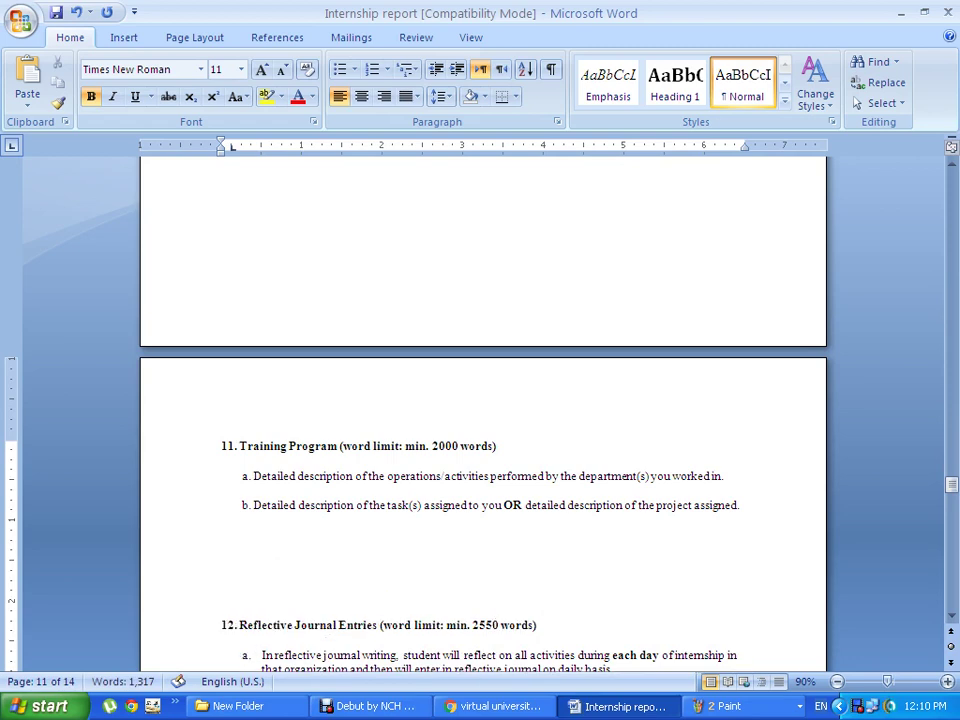
key("Return")
key("Return")
key("Return")
key("Return")
key("Return")
key("Return")
key("Return")
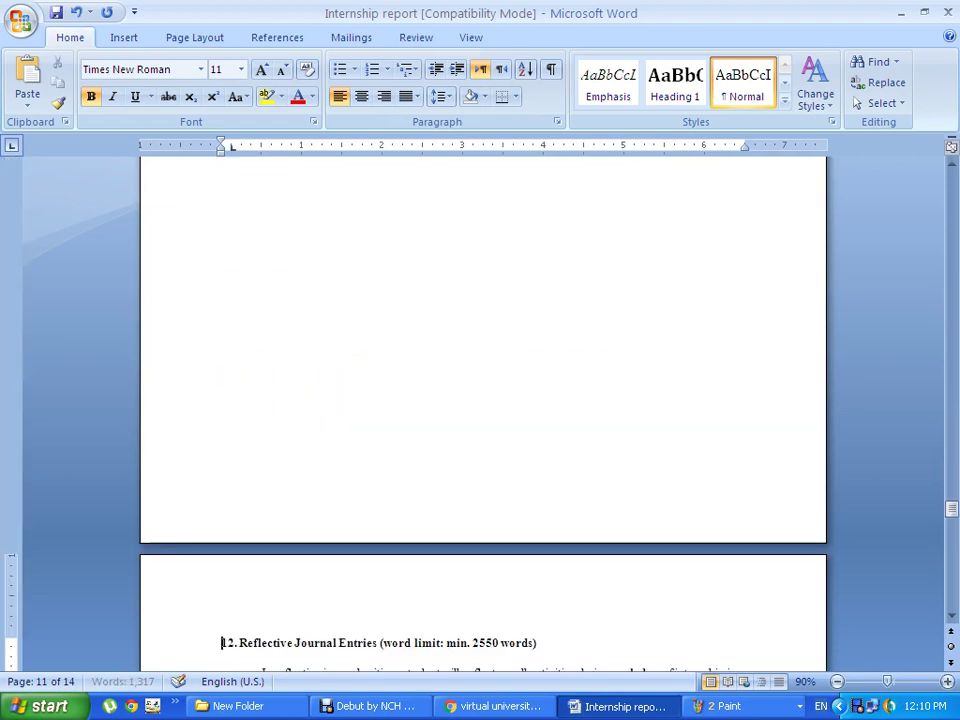
key("Return")
key("Return")
scroll(483, 410, "up", 10)
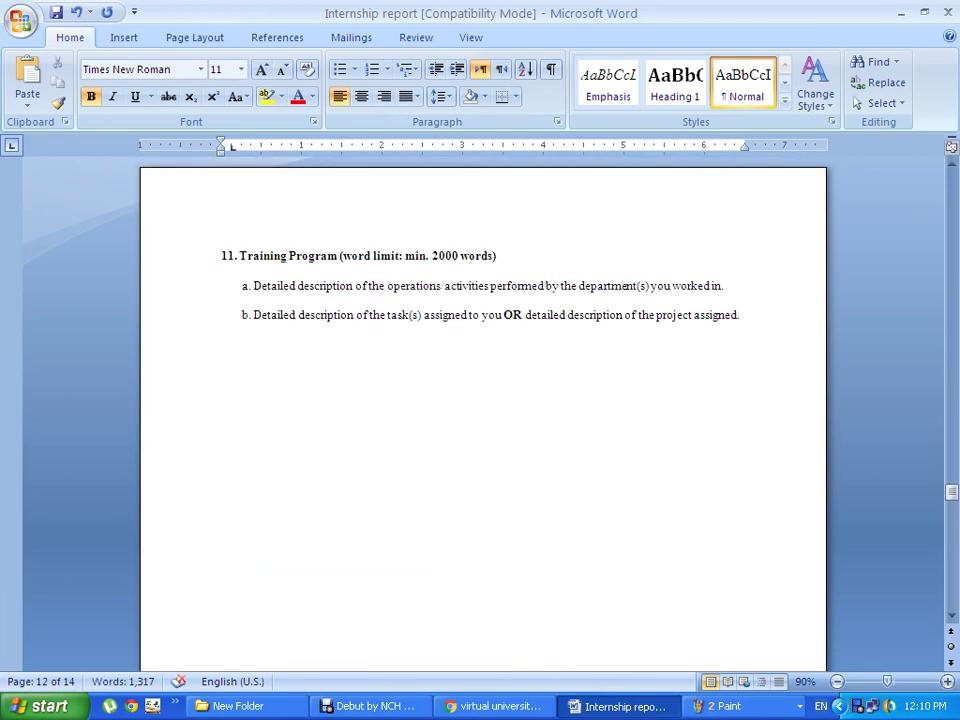
scroll(483, 410, "up", 5)
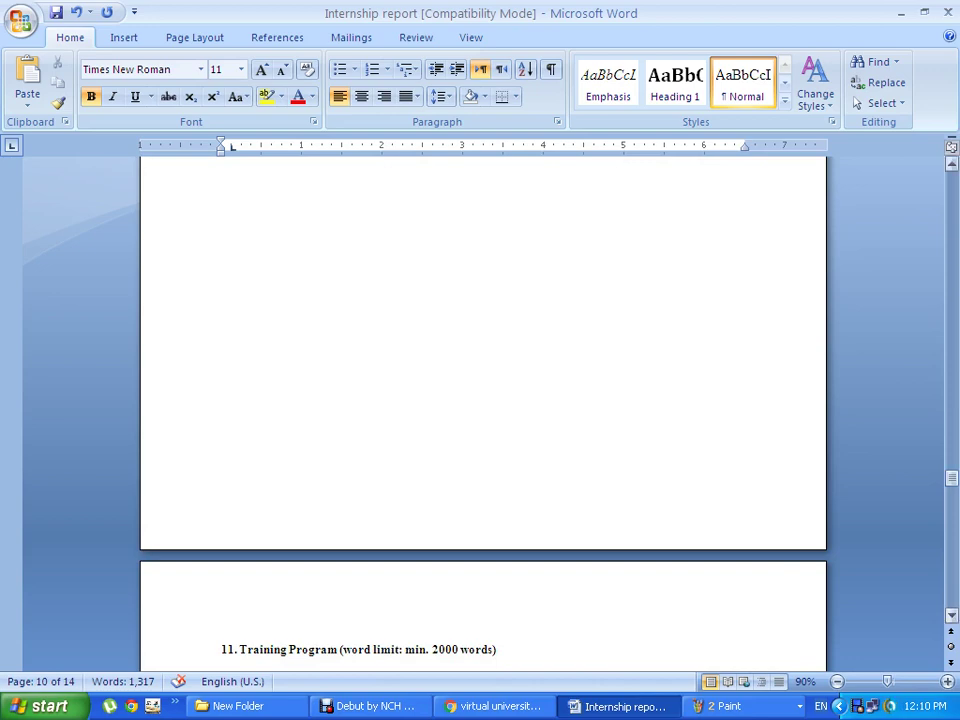
Scroll back up the report to the Dedication (Optional) page on page 3.
left_click_drag(951, 478, 951, 255)
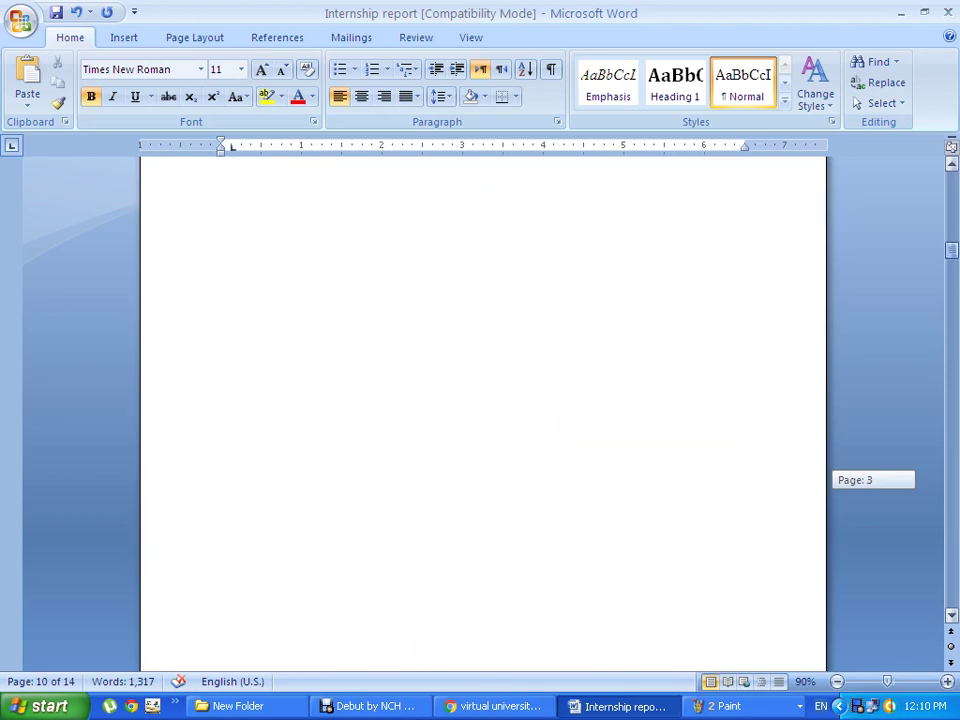
left_click_drag(951, 255, 951, 232)
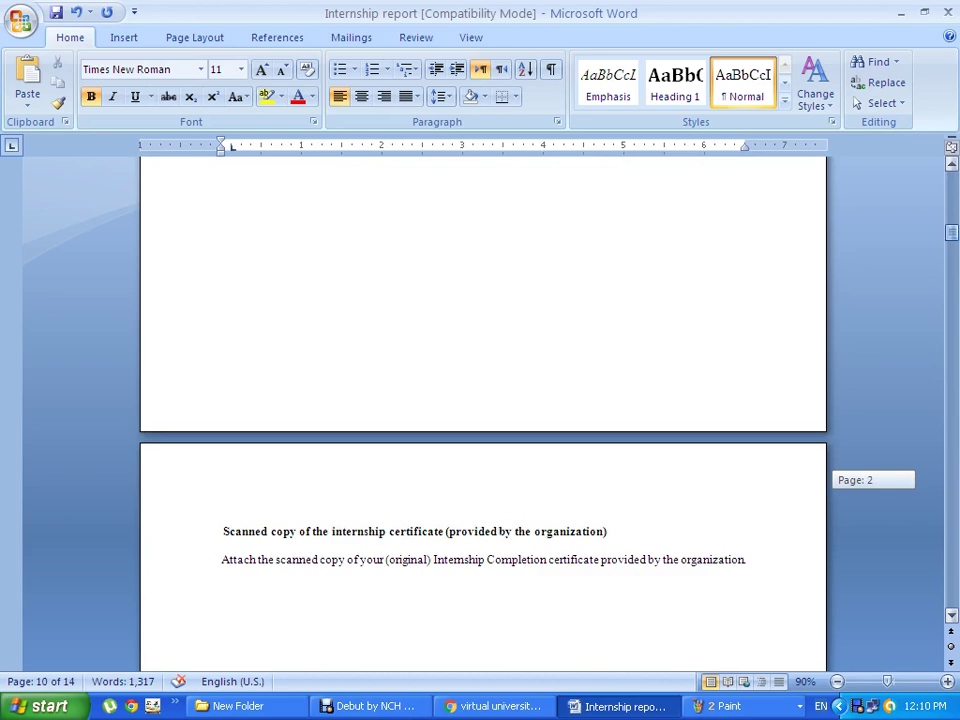
scroll(714, 175, "up", 10)
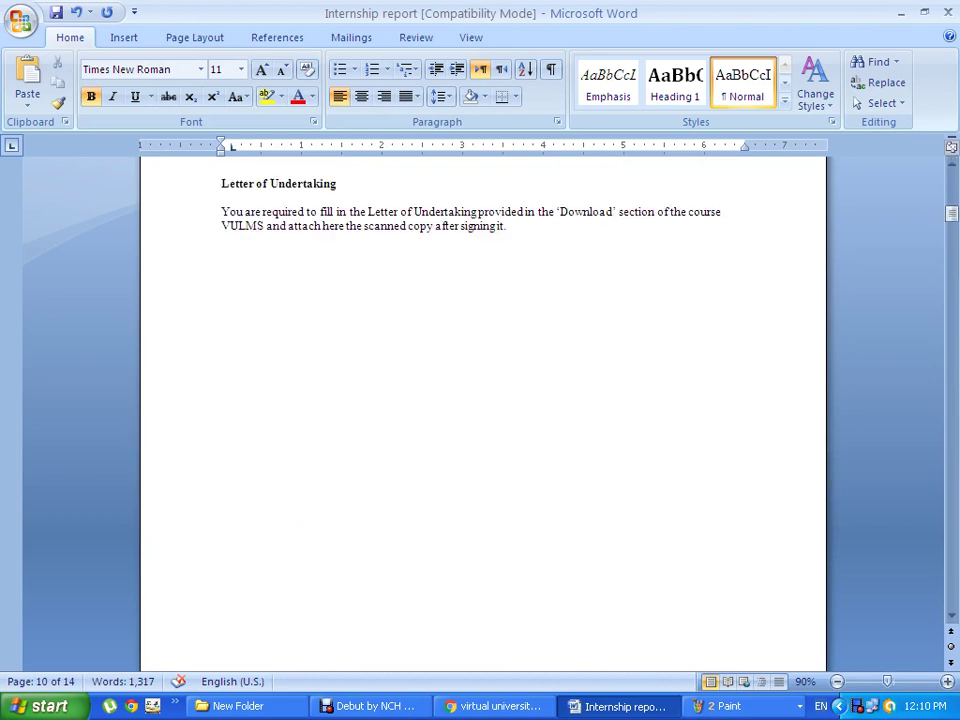
scroll(483, 400, "up", 4)
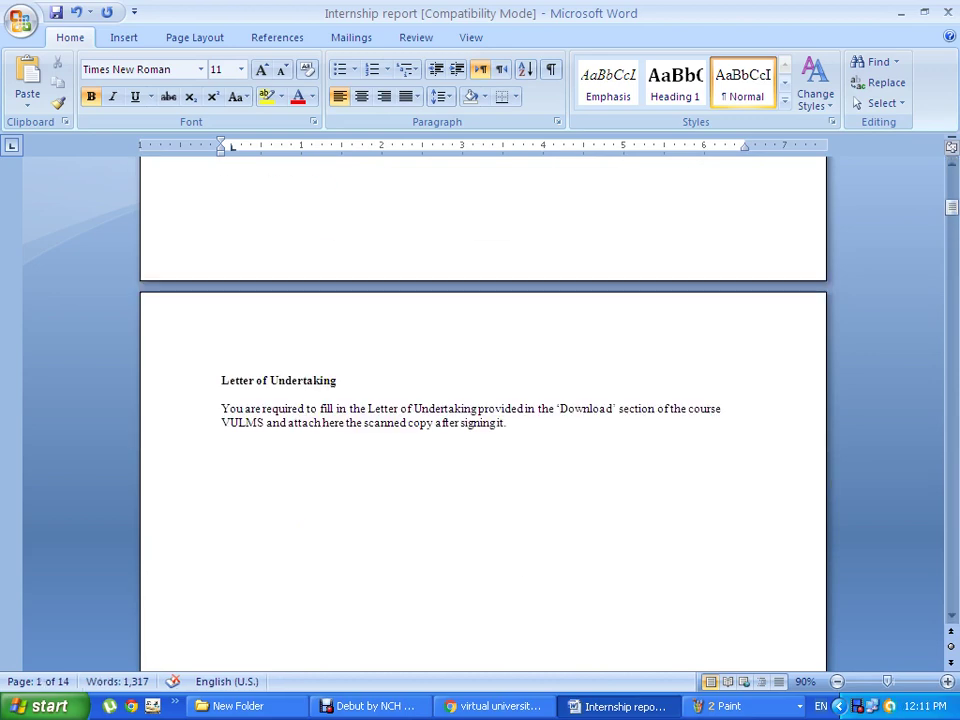
scroll(483, 400, "up", 5)
scroll(483, 400, "down", 6)
scroll(483, 400, "down", 4)
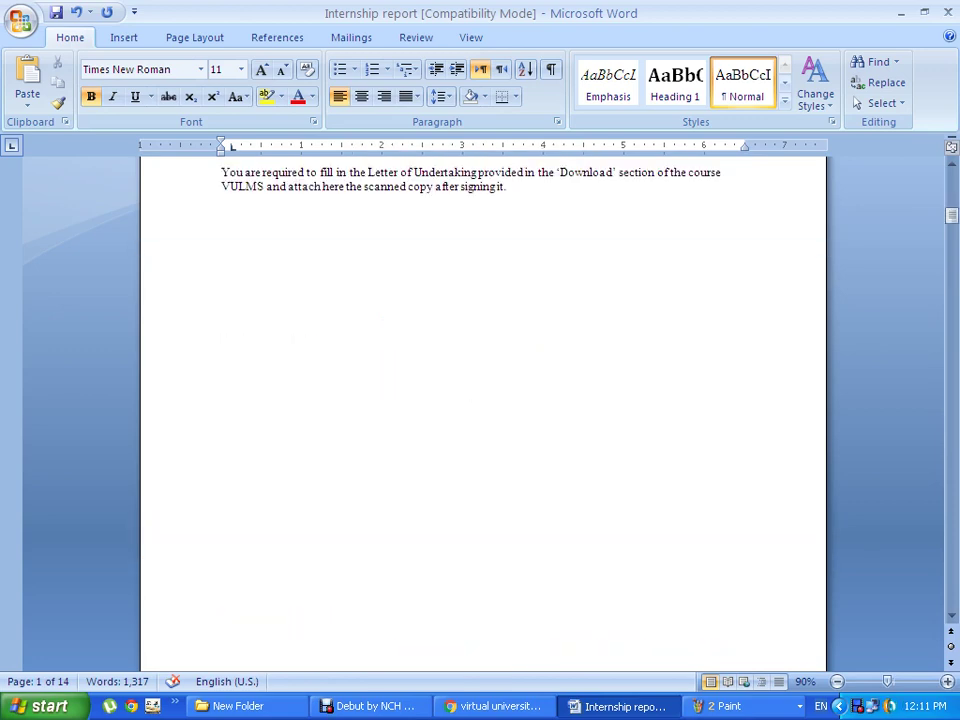
scroll(483, 400, "down", 5)
scroll(483, 400, "down", 5)
scroll(483, 400, "down", 5)
scroll(483, 400, "down", 9)
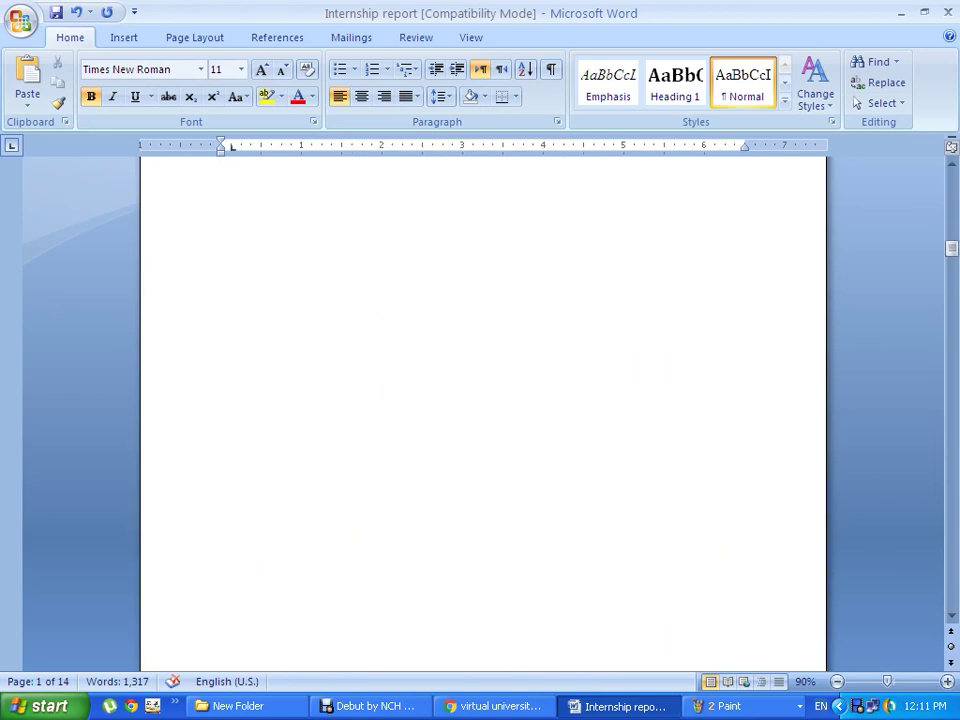
scroll(483, 400, "down", 5)
scroll(483, 400, "down", 5)
scroll(483, 400, "down", 1)
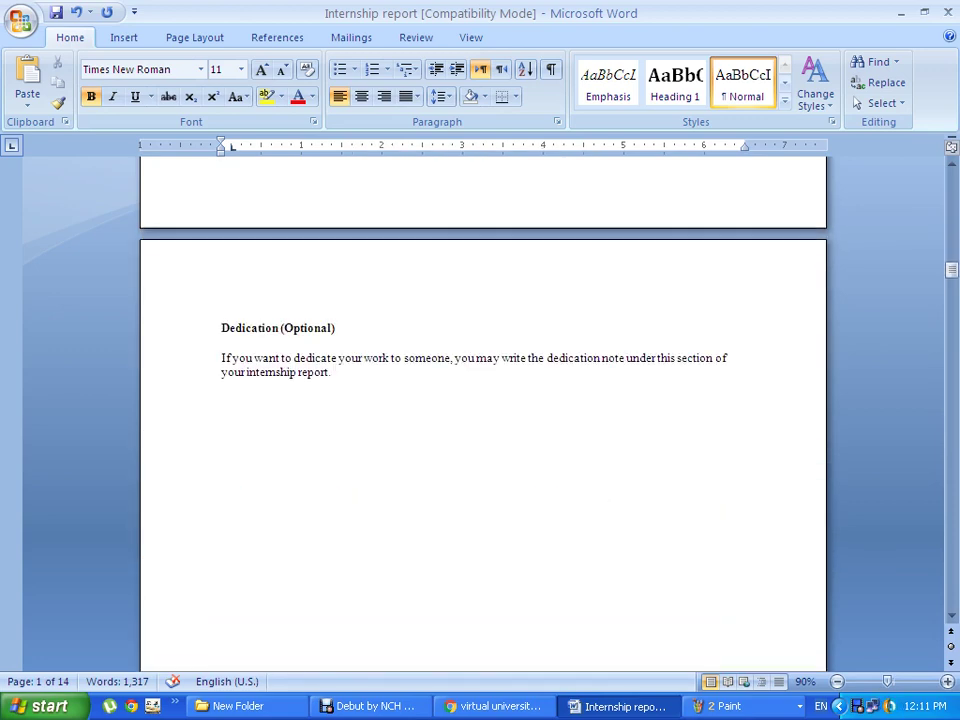
scroll(483, 400, "down", 1)
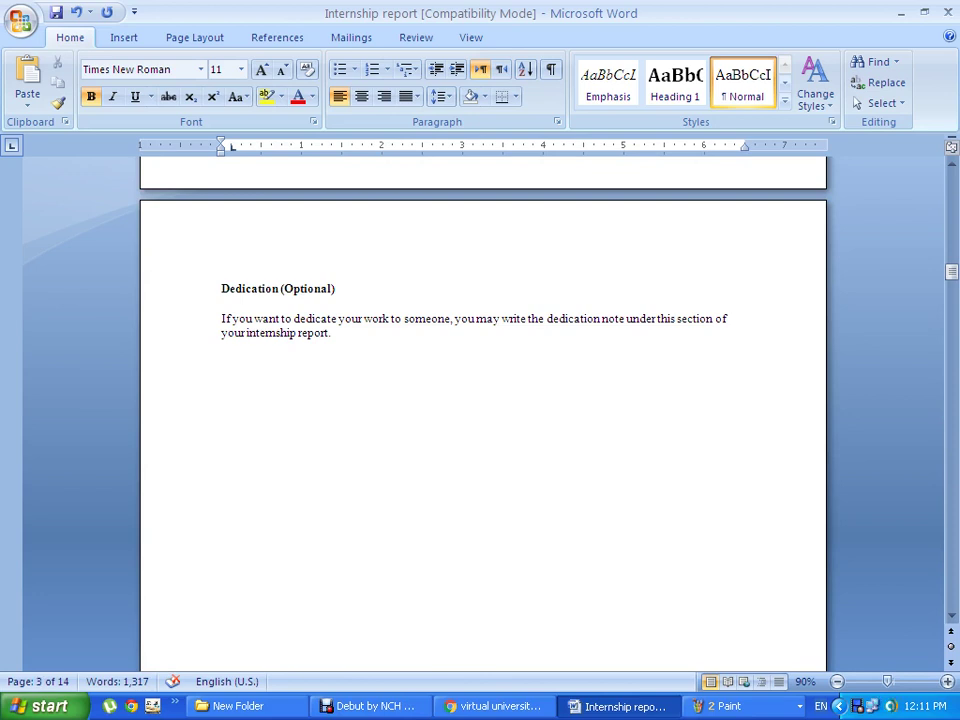
Replace the dedication placeholder with a sentence dedicating the report to the author's honorable, supportive brother.
left_click_drag(221, 318, 336, 334)
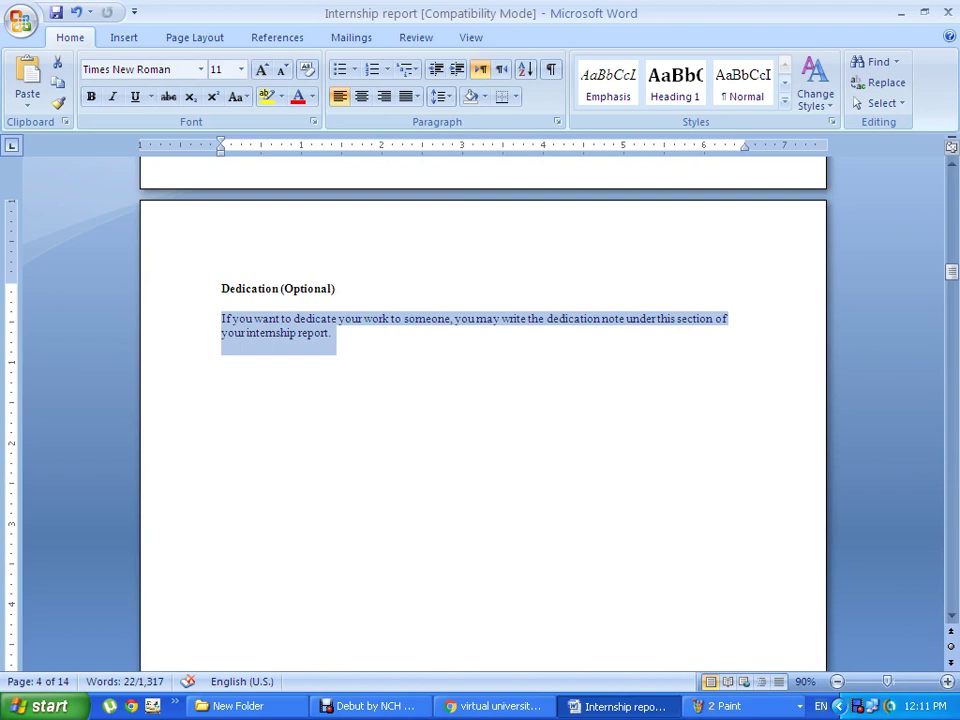
type("This")
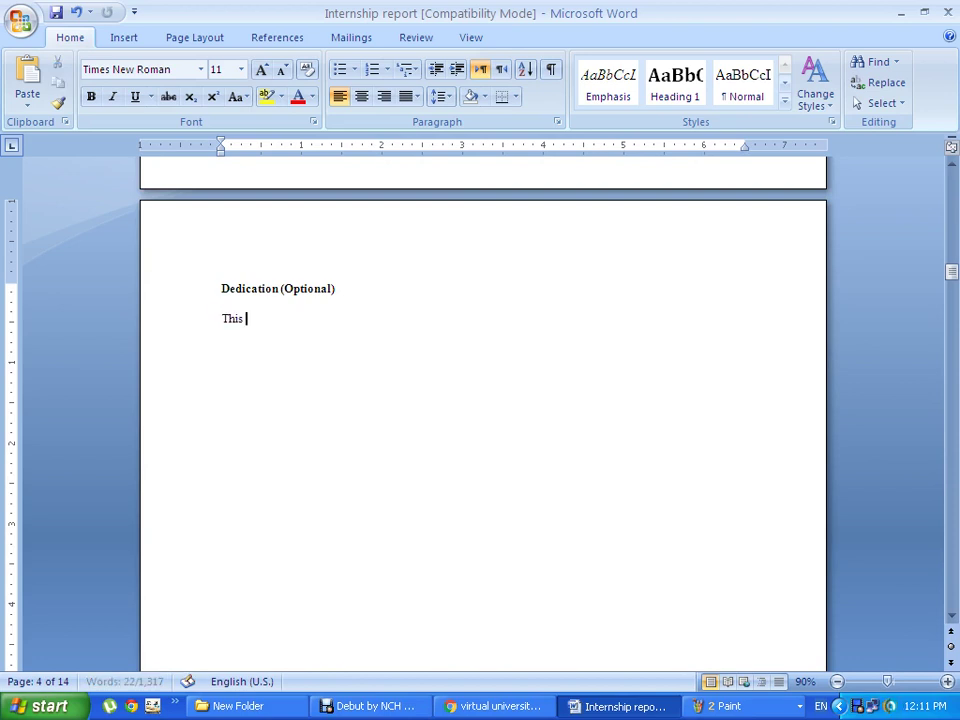
type(" report i")
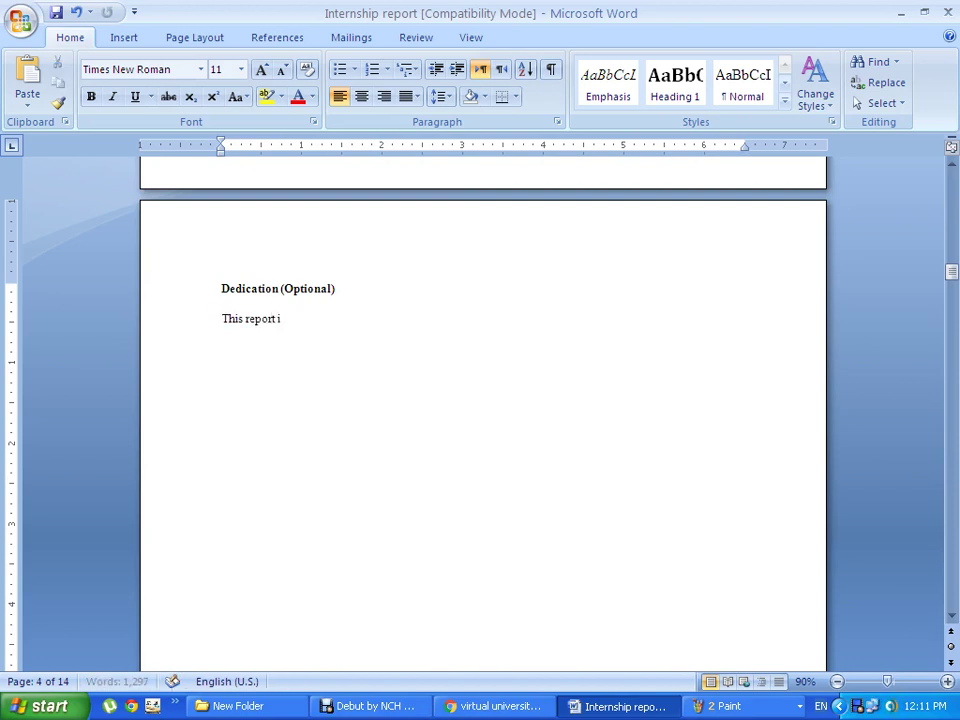
type(" am di")
key("BackSpace")
type("edicated")
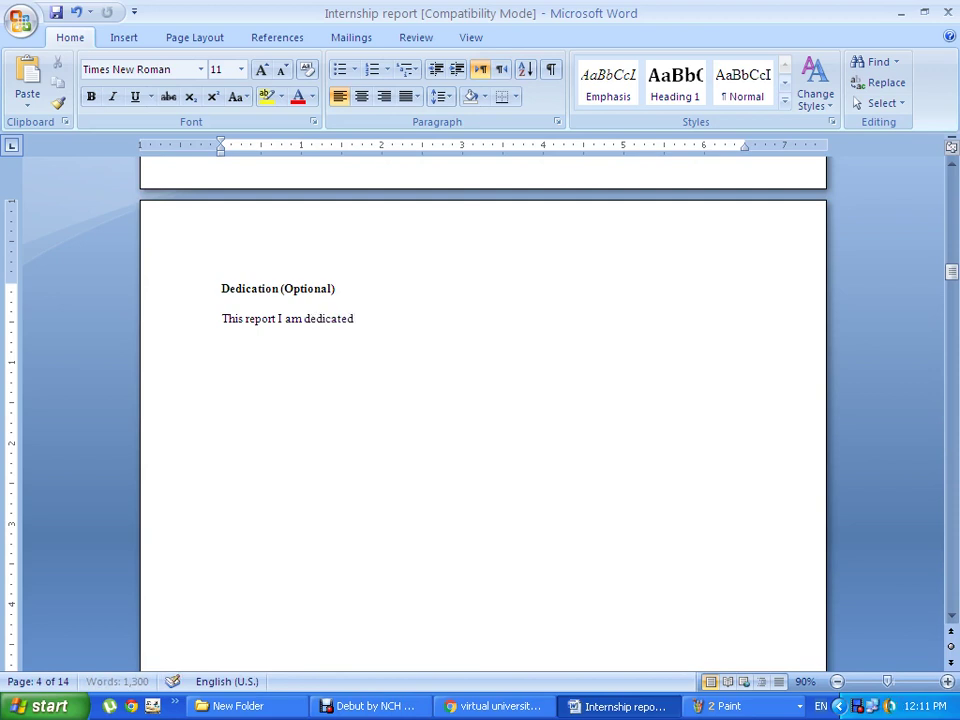
type(" to my hon")
type("orable")
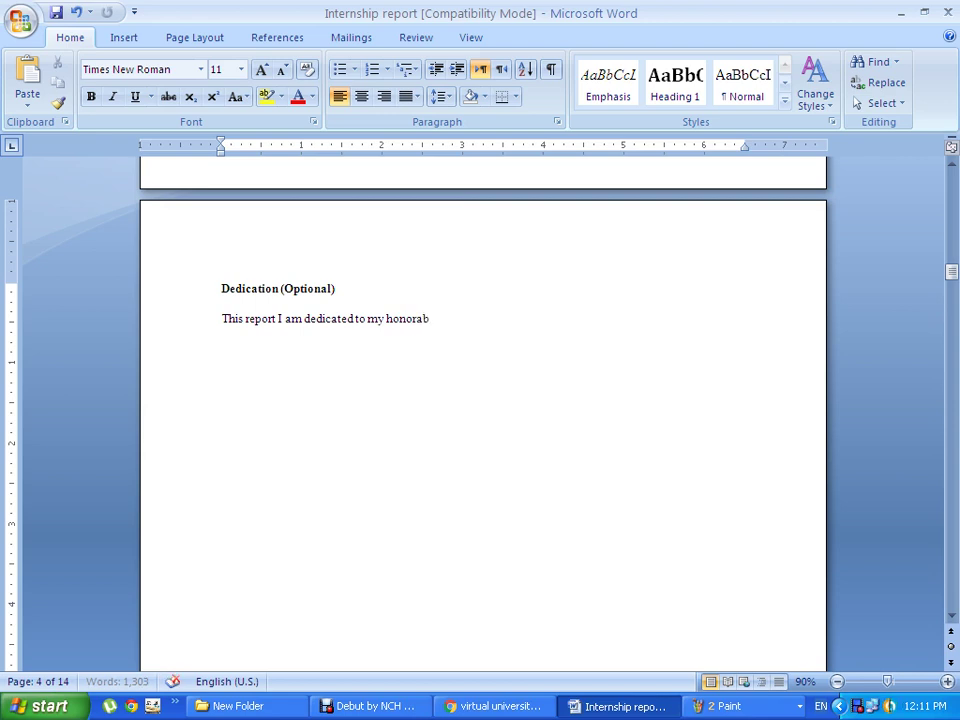
type(" bro")
type("ther a")
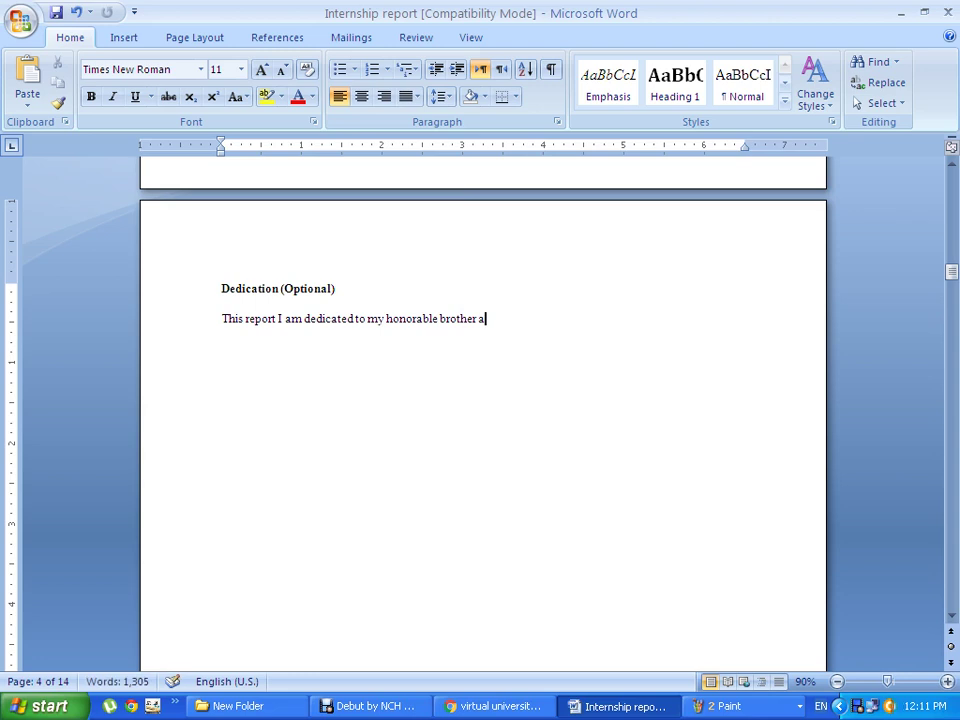
type("nd he")
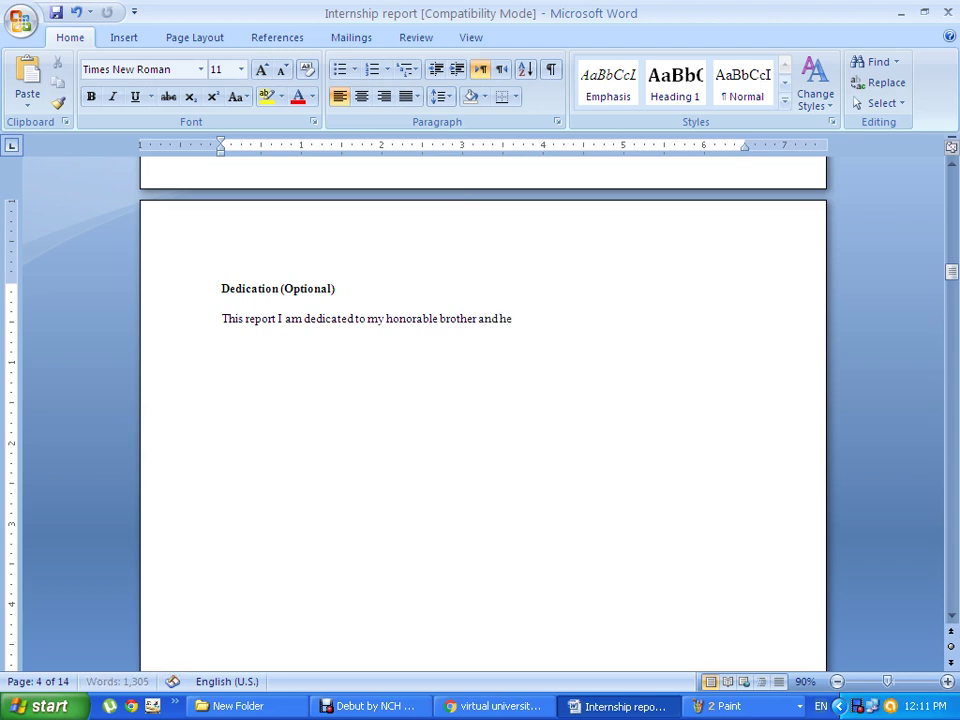
type(" giv")
key("BackSpace")
key("BackSpace")
type("ppo")
type("rted me")
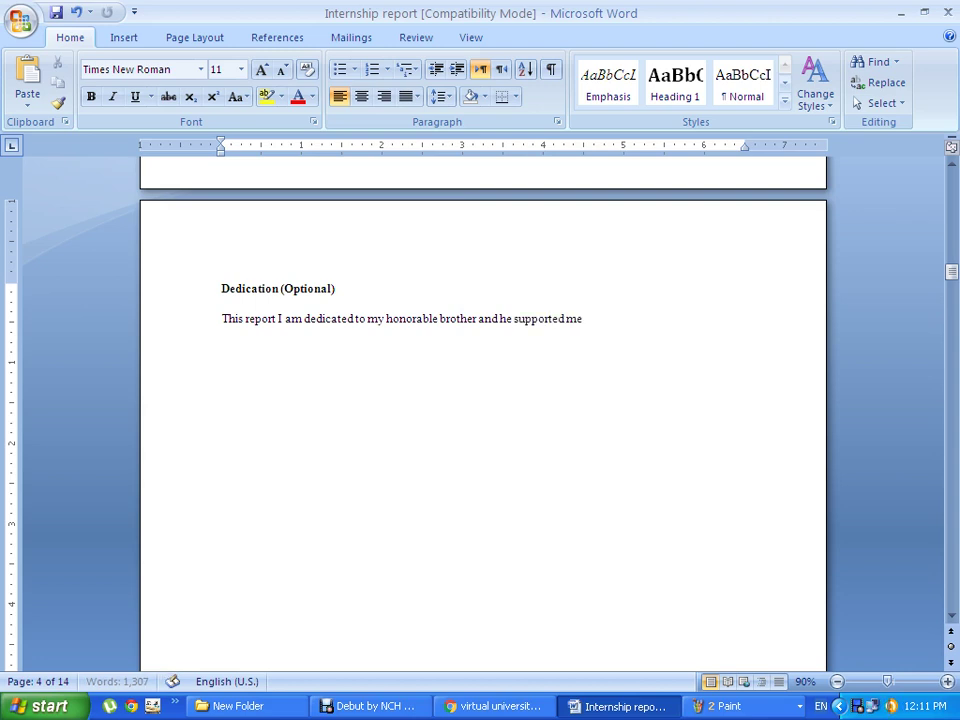
type(" a lot")
type(".")
key("Return")
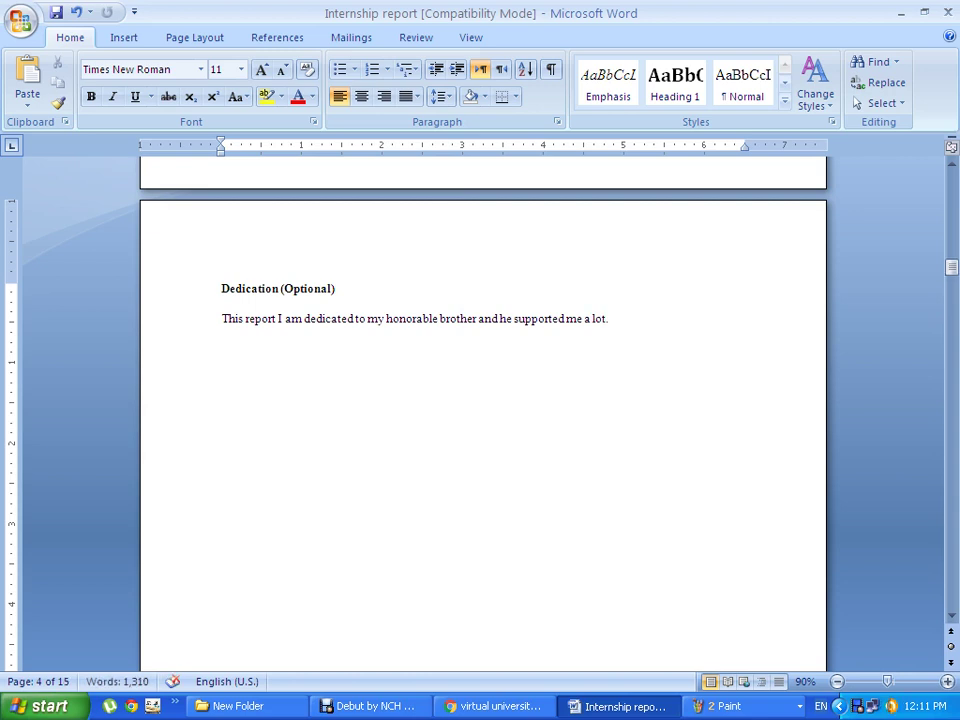
scroll(483, 410, "down", 5)
Scroll down to Acknowledgement and select its placeholder instruction paragraph.
scroll(483, 410, "down", 5)
scroll(483, 410, "down", 4)
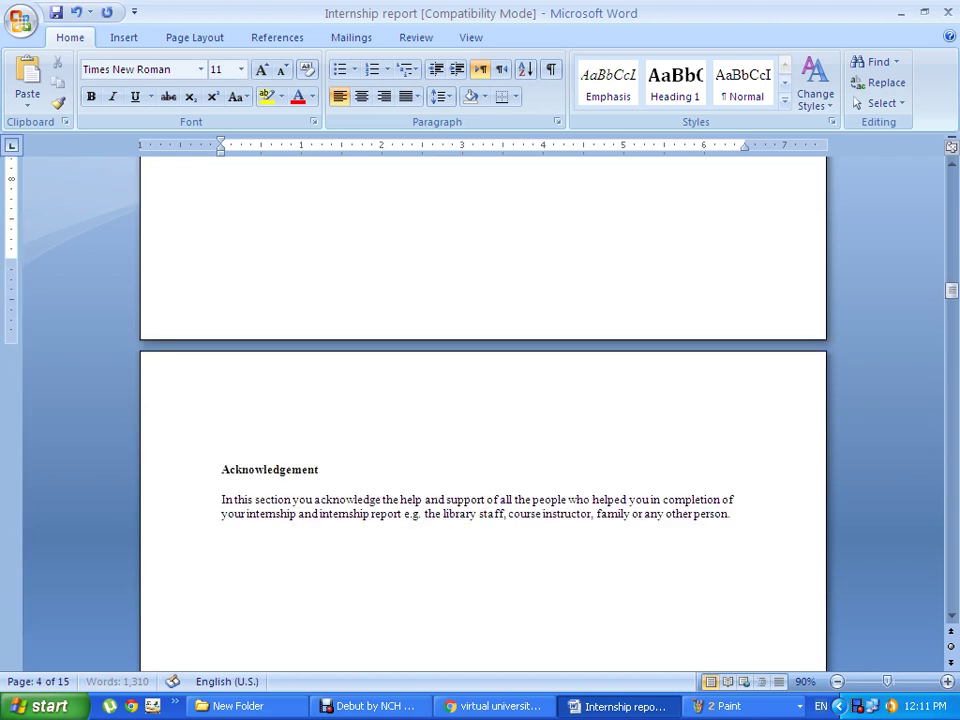
scroll(483, 410, "down", 5)
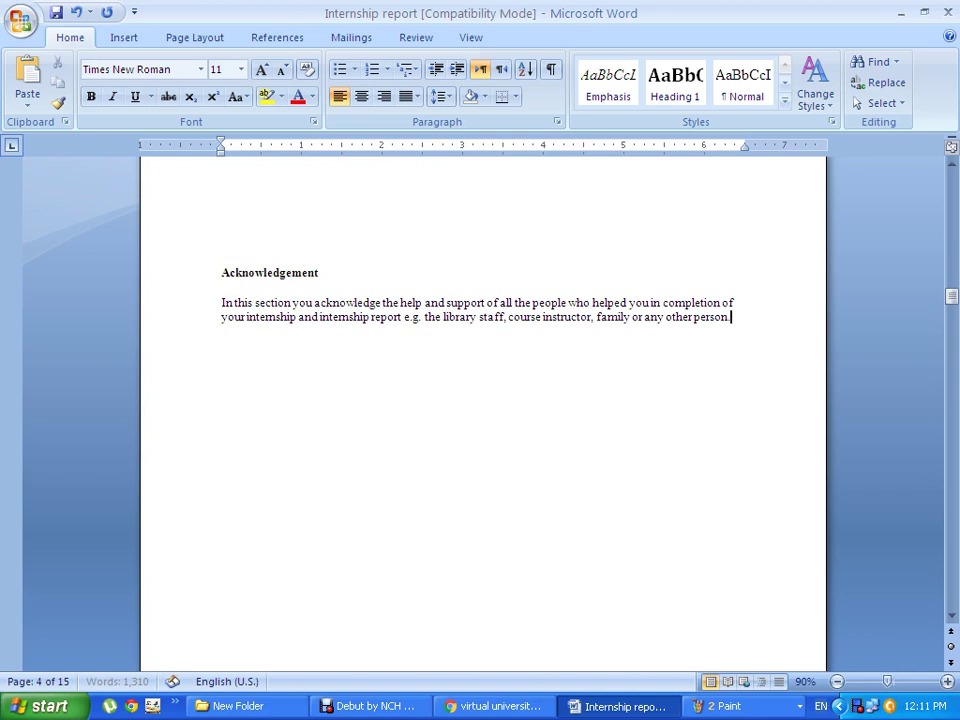
key("ctrl+shift+Left")
key("ctrl+shift+Left")
key("ctrl+shift+Left")
key("ctrl+shift+Left")
key("shift+Up")
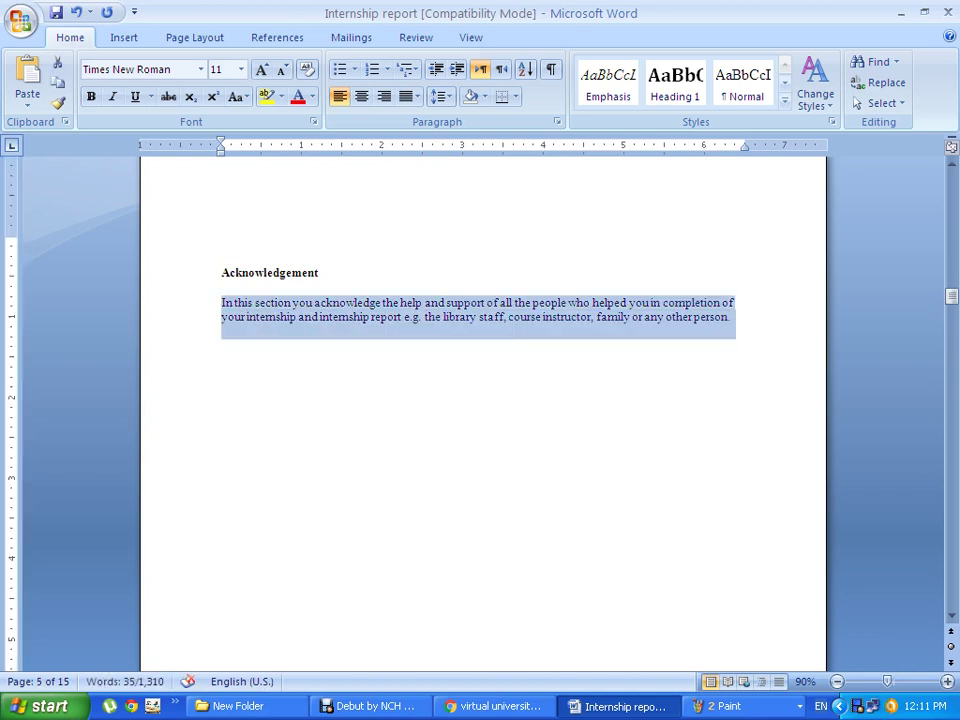
Replace the Acknowledgement placeholder with a sentence thanking the training program's executive and everyone who gave training.
type("All")
key("BackSpace")
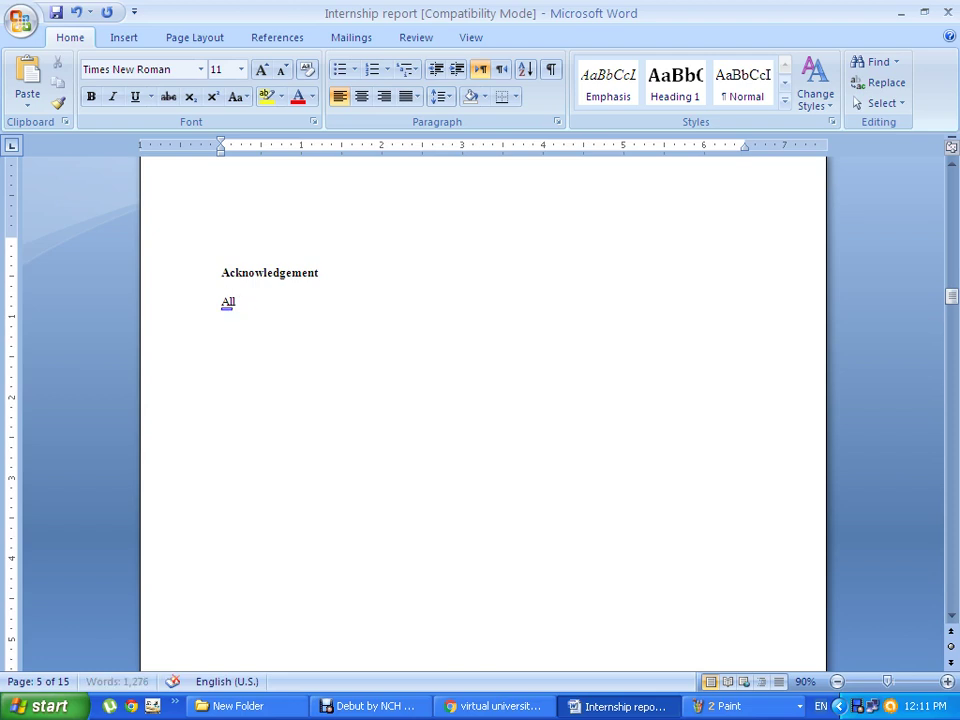
key("BackSpace")
key("BackSpace")
key("BackSpace")
type("Mr.")
type(" sh")
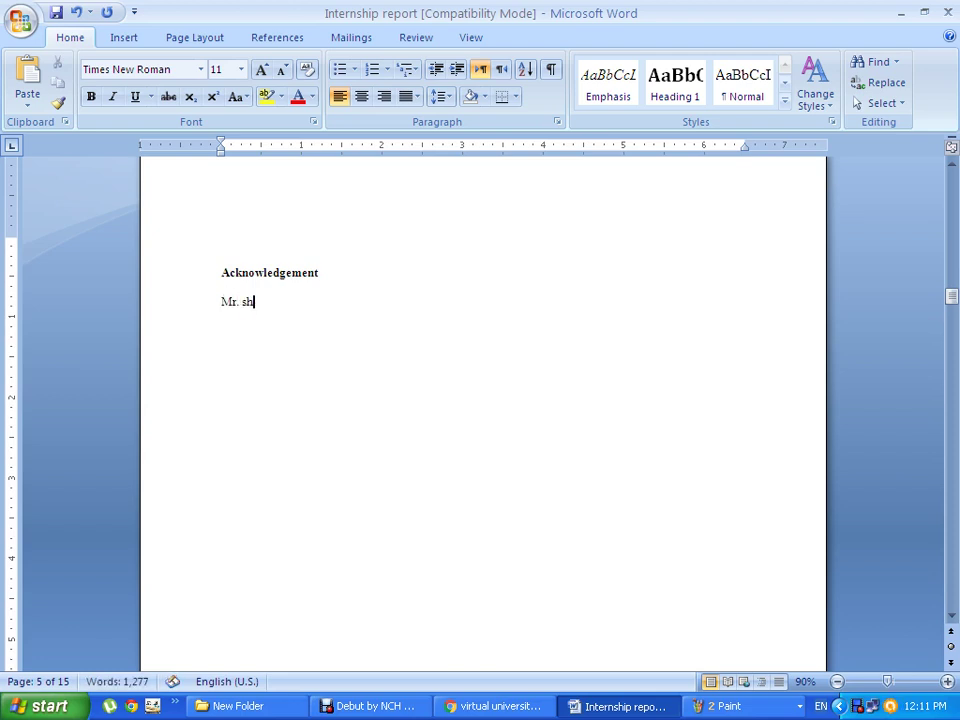
type("ah e")
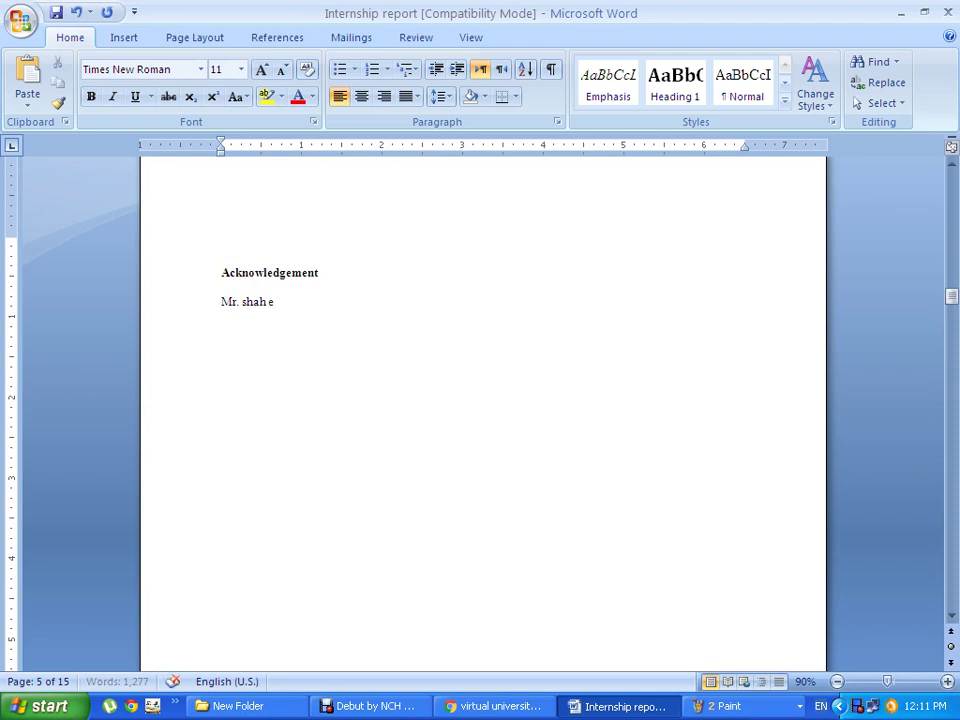
type("xec")
type("utive")
type("of ")
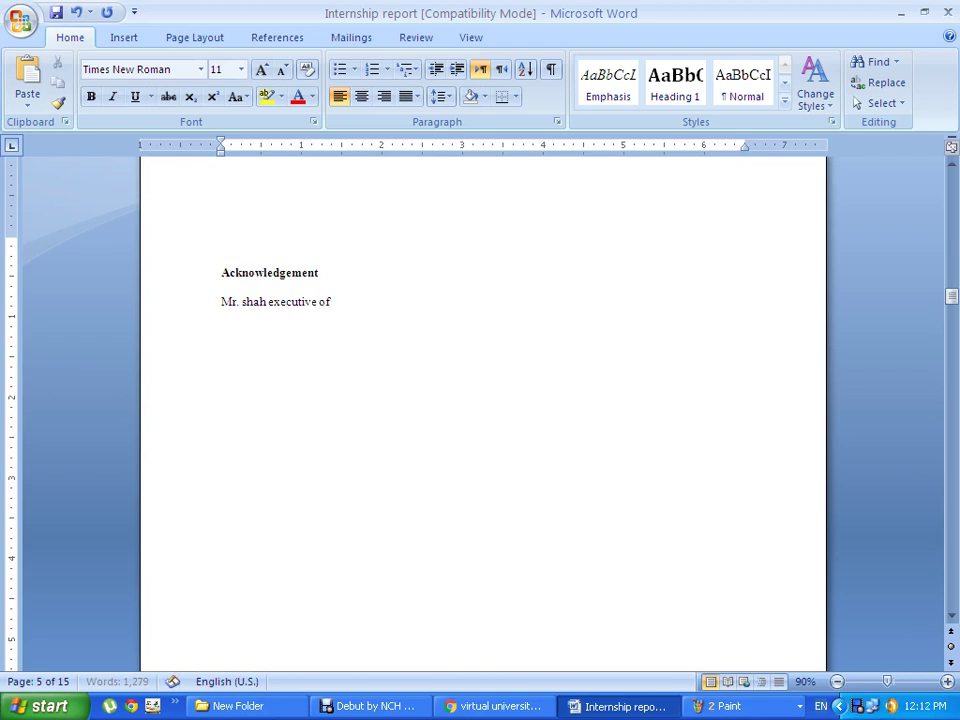
type("my trai")
type("ning program")
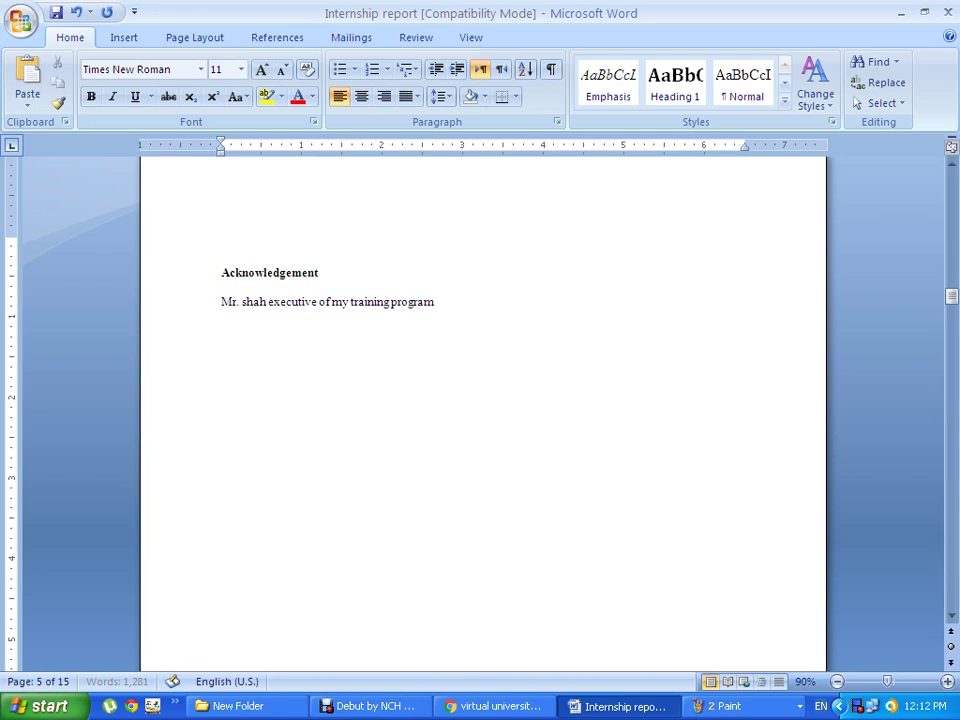
type(" help me")
type(" al")
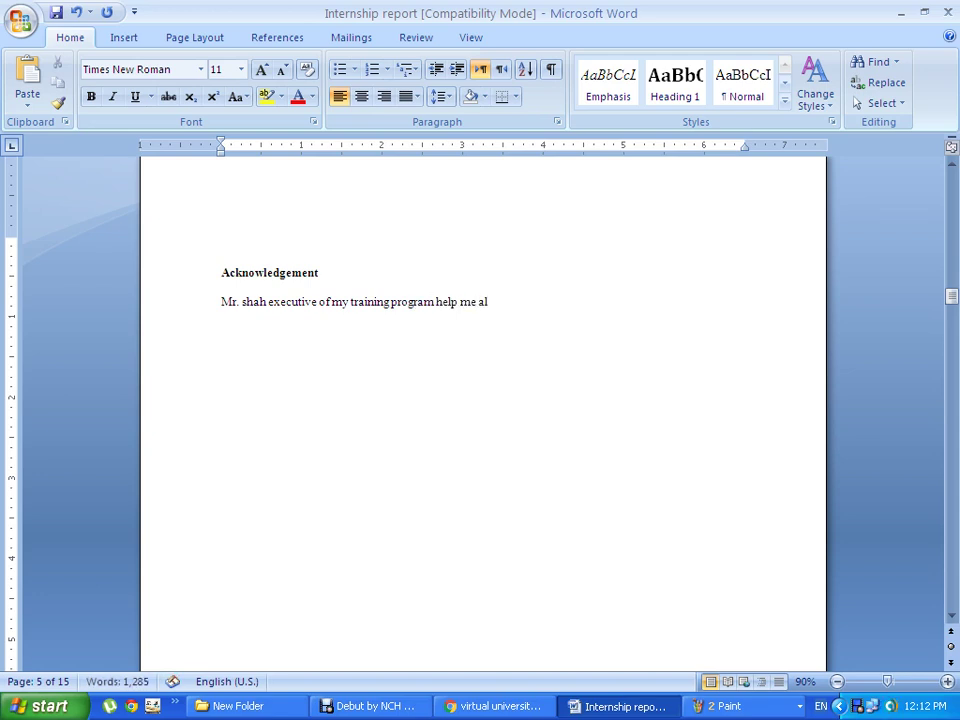
type("lot thanks")
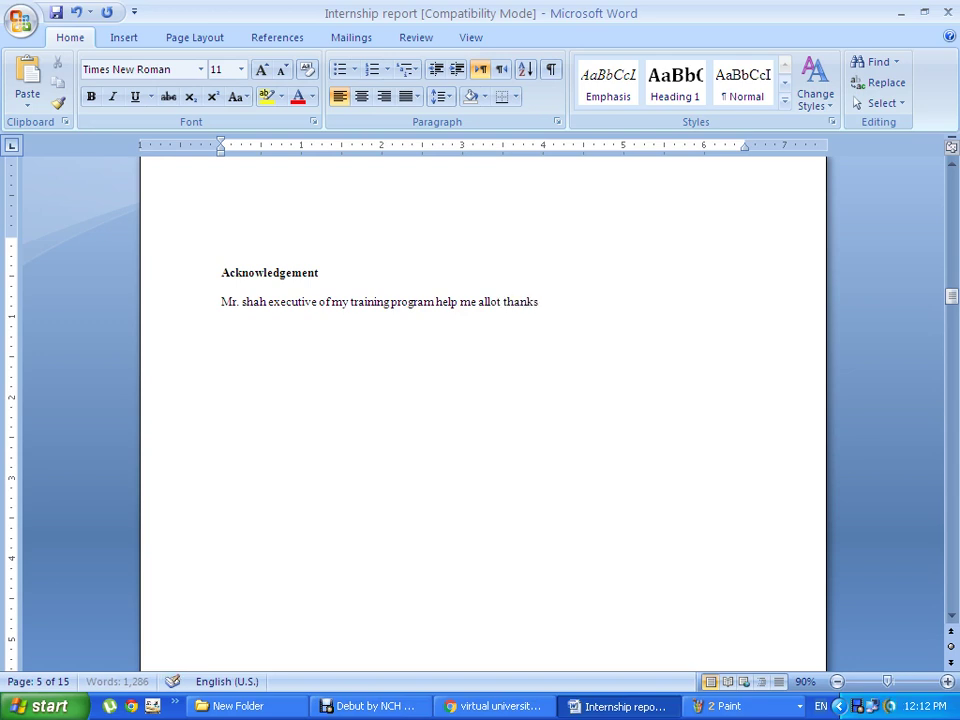
type(" to al")
type("l those h")
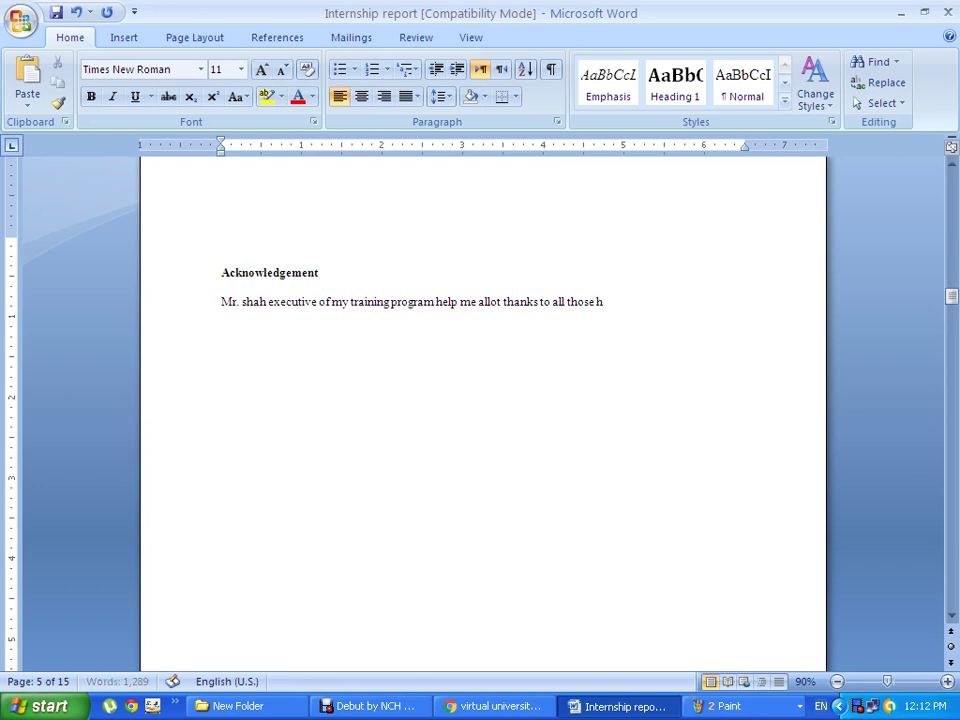
key("BackSpace")
type("who")
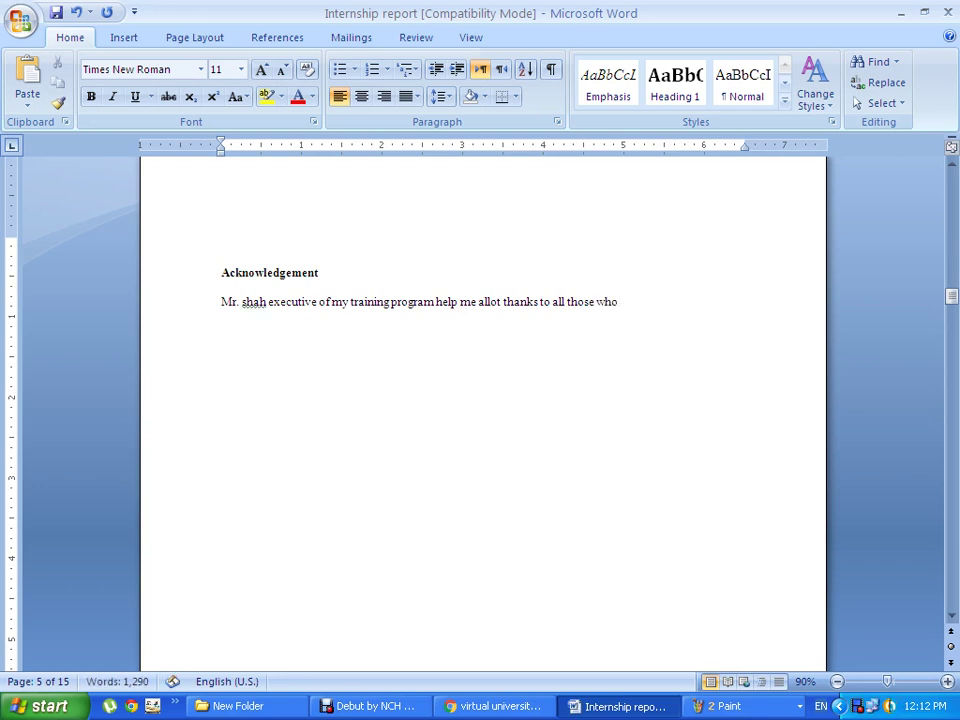
type(" giveme")
type(" tr")
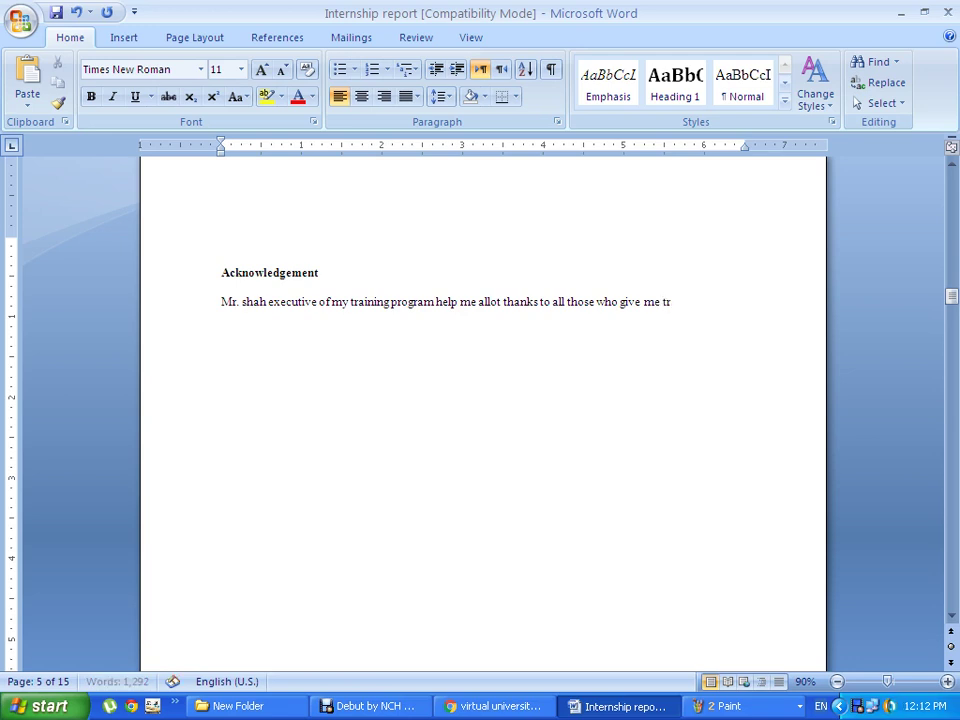
type("ing durin")
type("g my int")
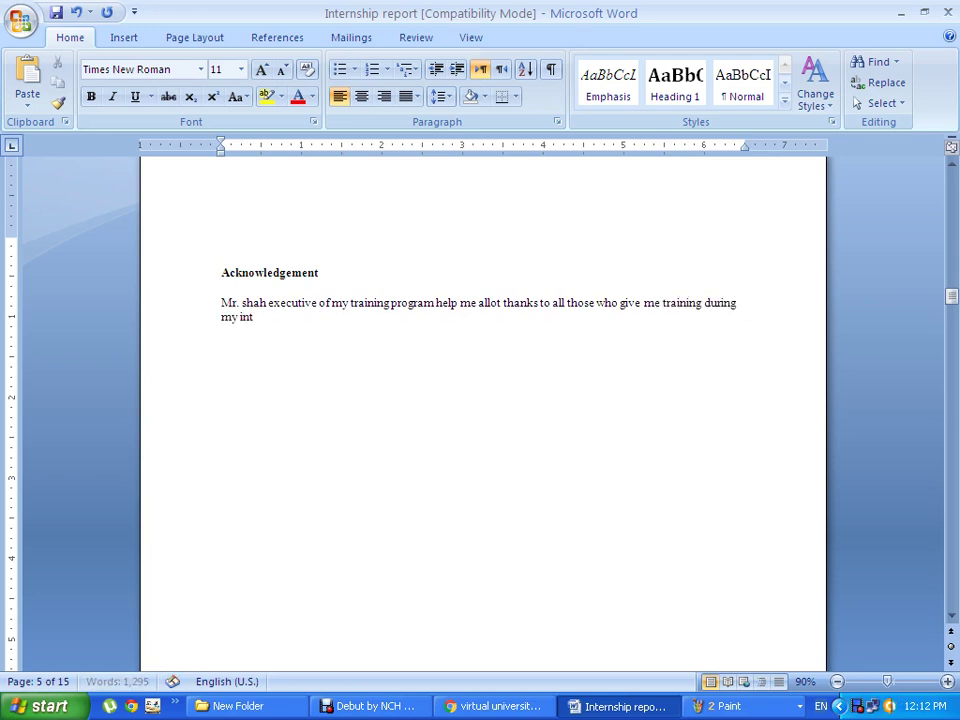
type("ernship.")
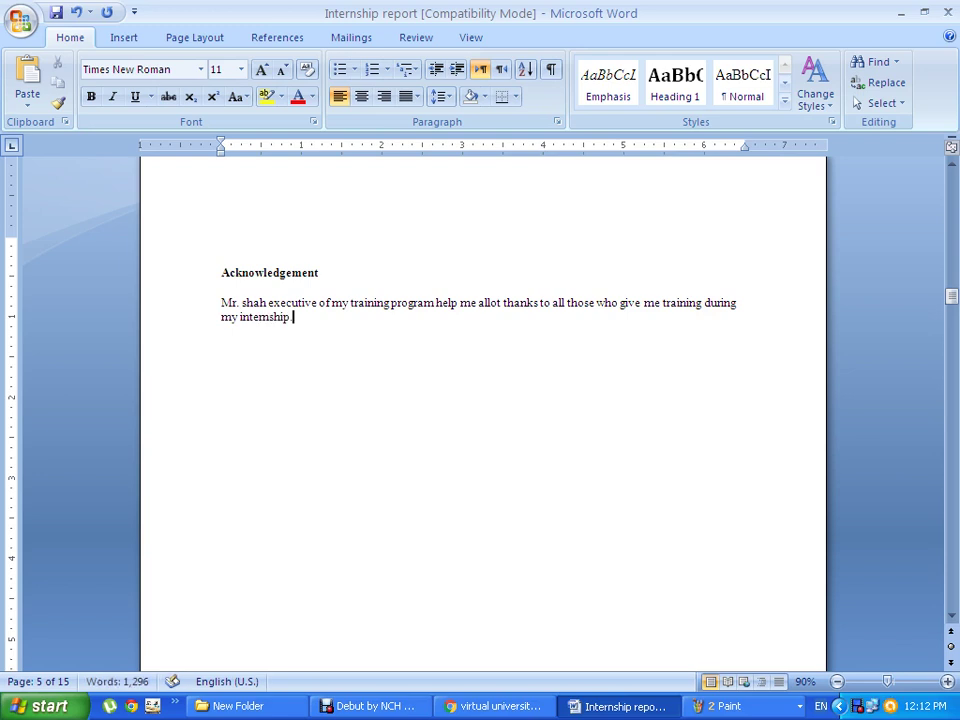
scroll(483, 410, "down", 4)
scroll(483, 410, "down", 3)
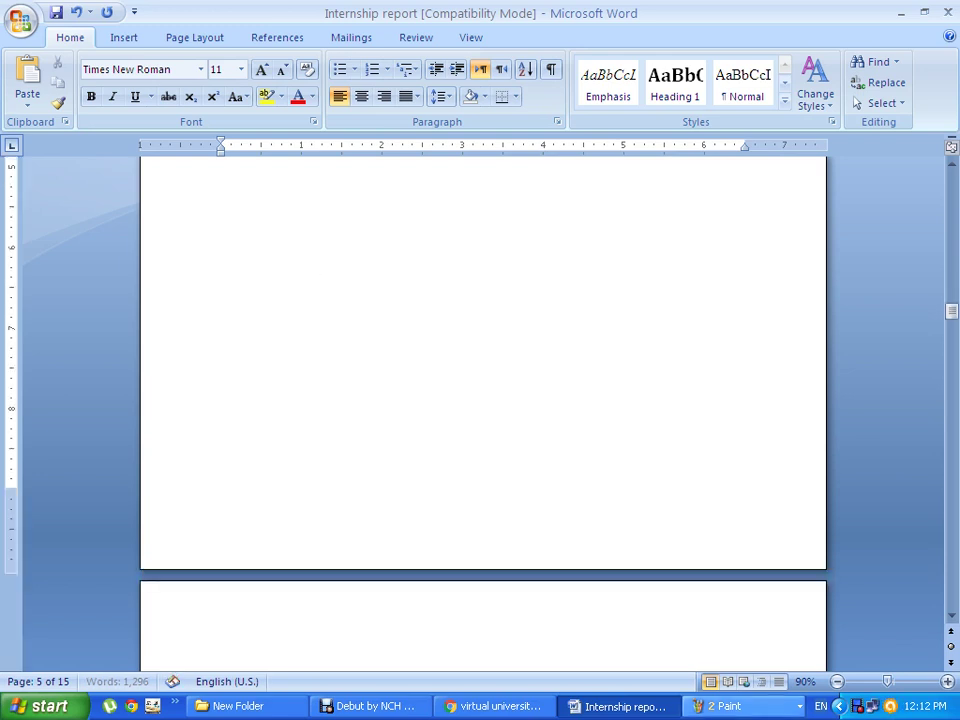
scroll(483, 410, "down", 3)
scroll(483, 410, "down", 2)
scroll(483, 410, "down", 3)
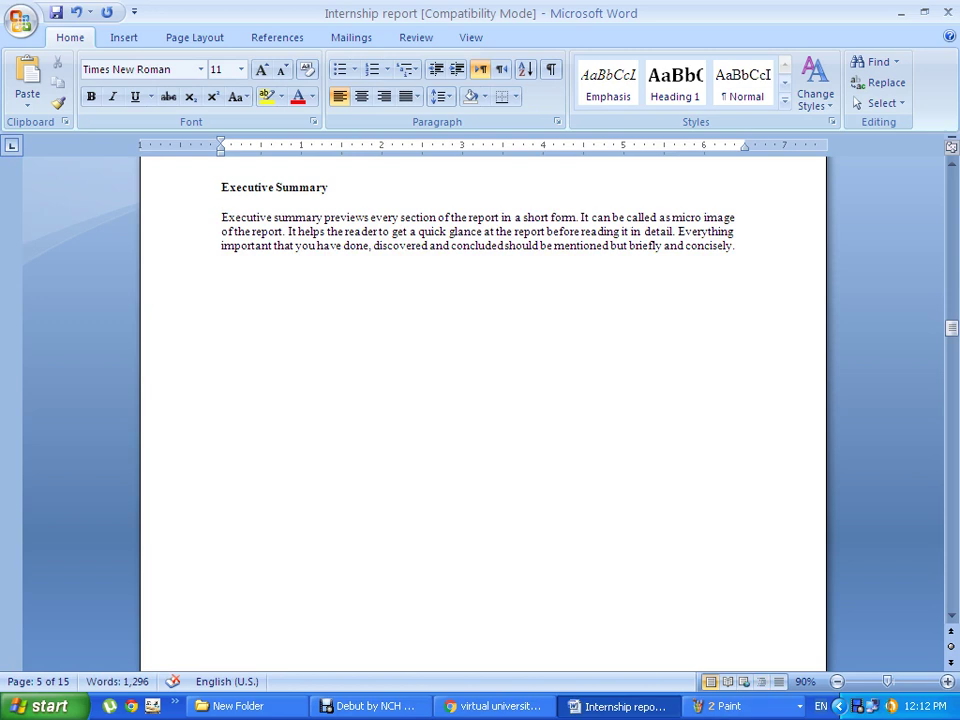
left_click_drag(221, 217, 738, 262)
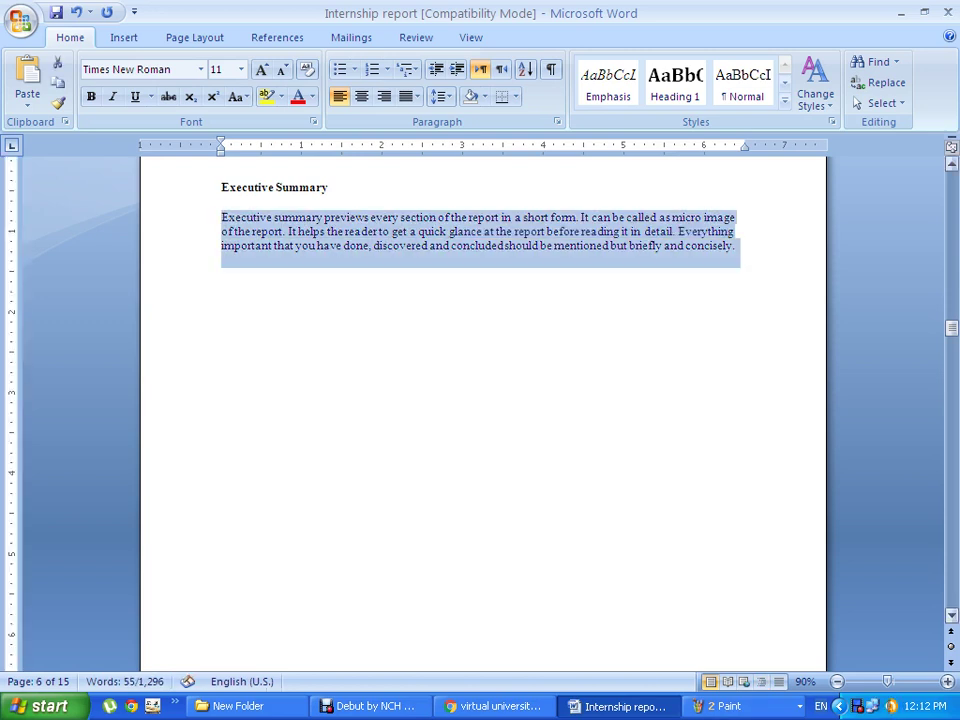
type("The or")
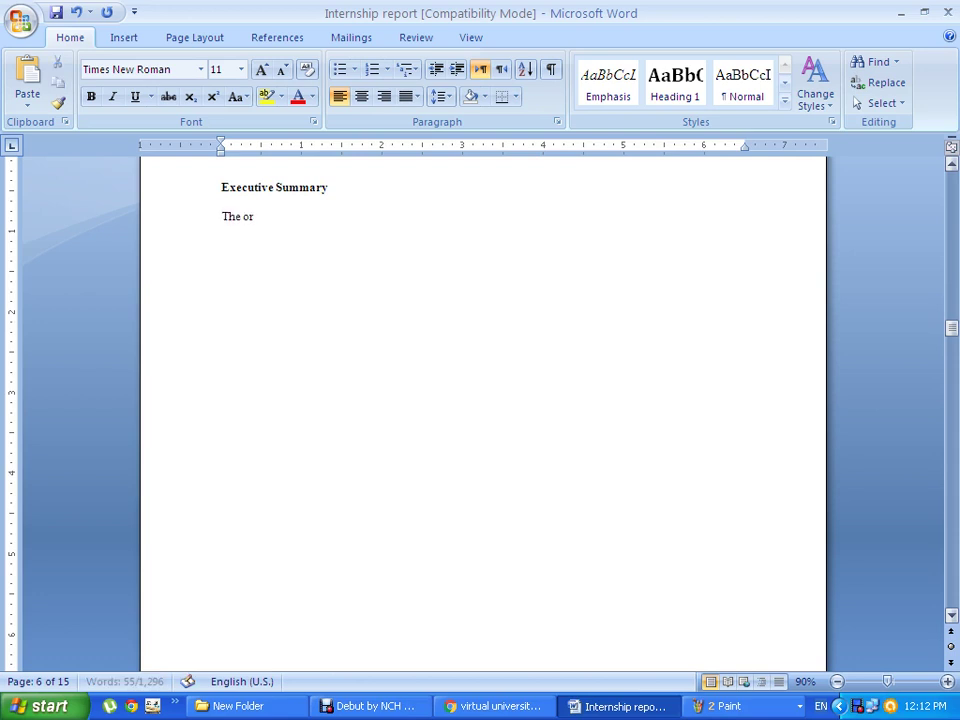
type("ganization")
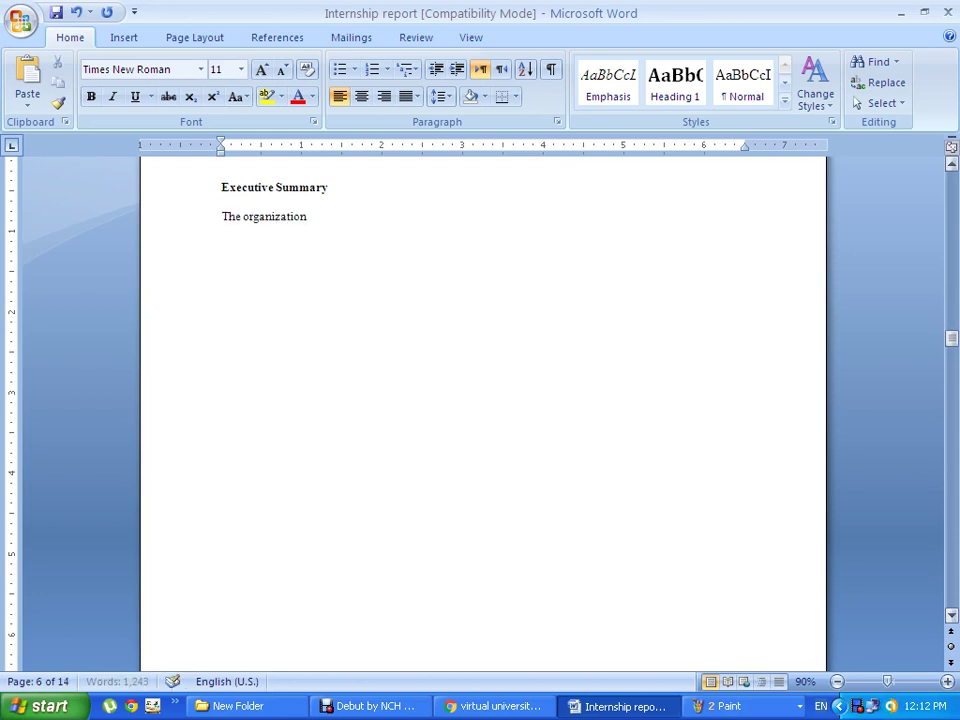
type(" where")
type(" I ge")
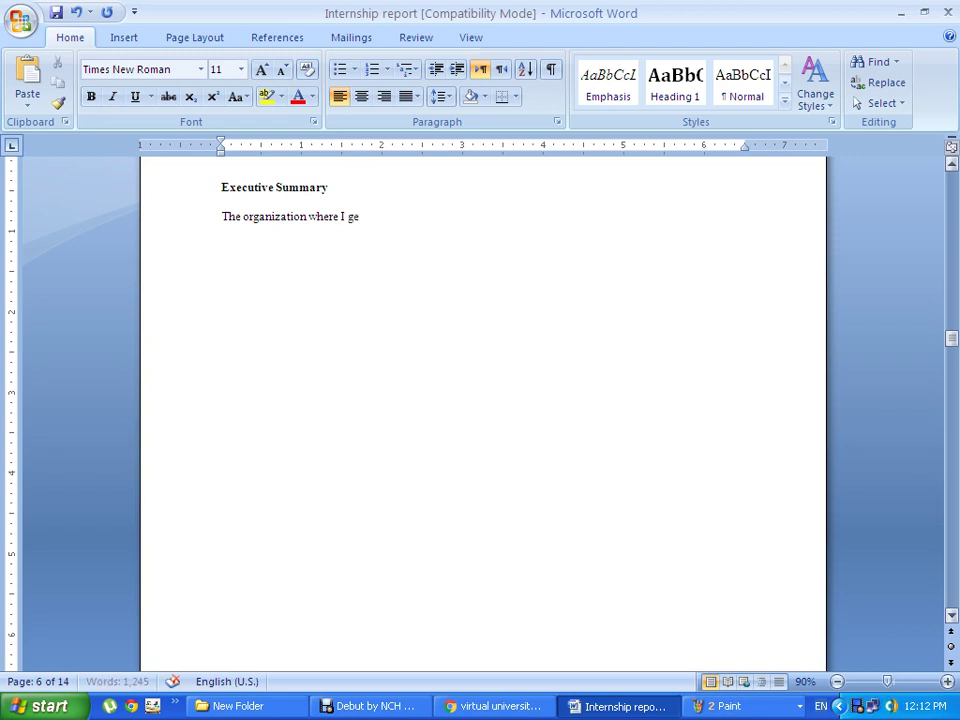
key("BackSpace")
key("BackSpace")
key("BackSpace")
type("to")
type(" my")
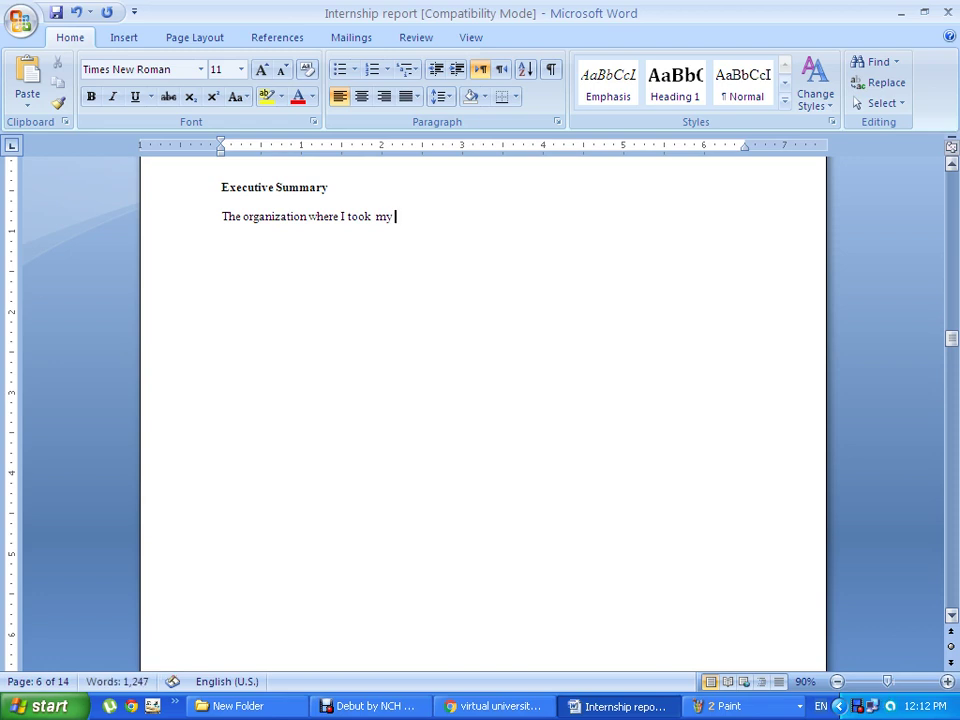
type(" internshi")
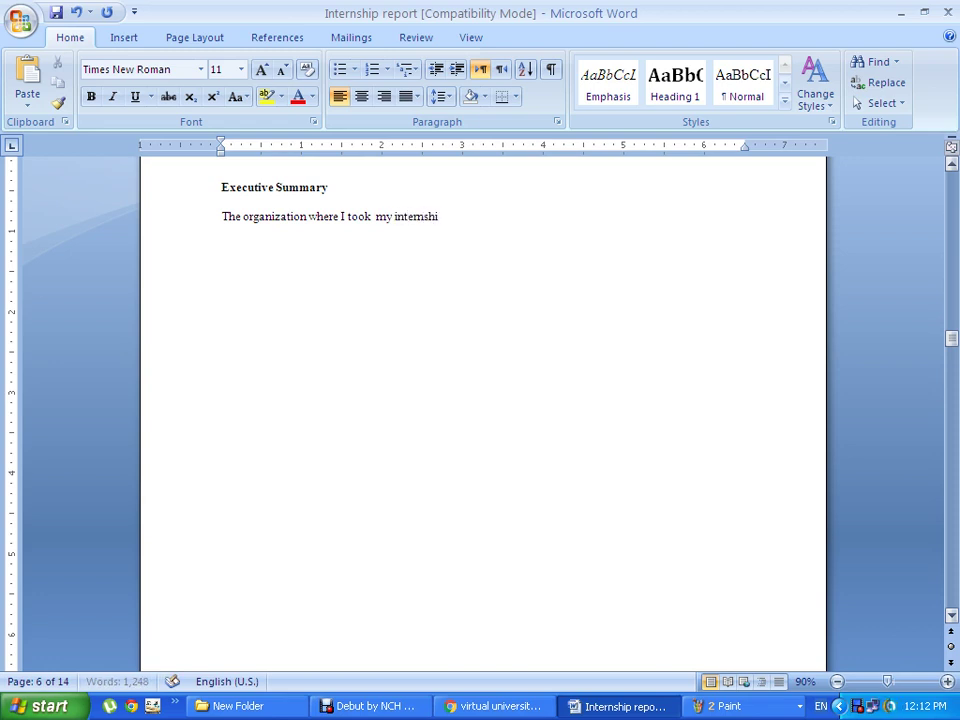
type("p is ")
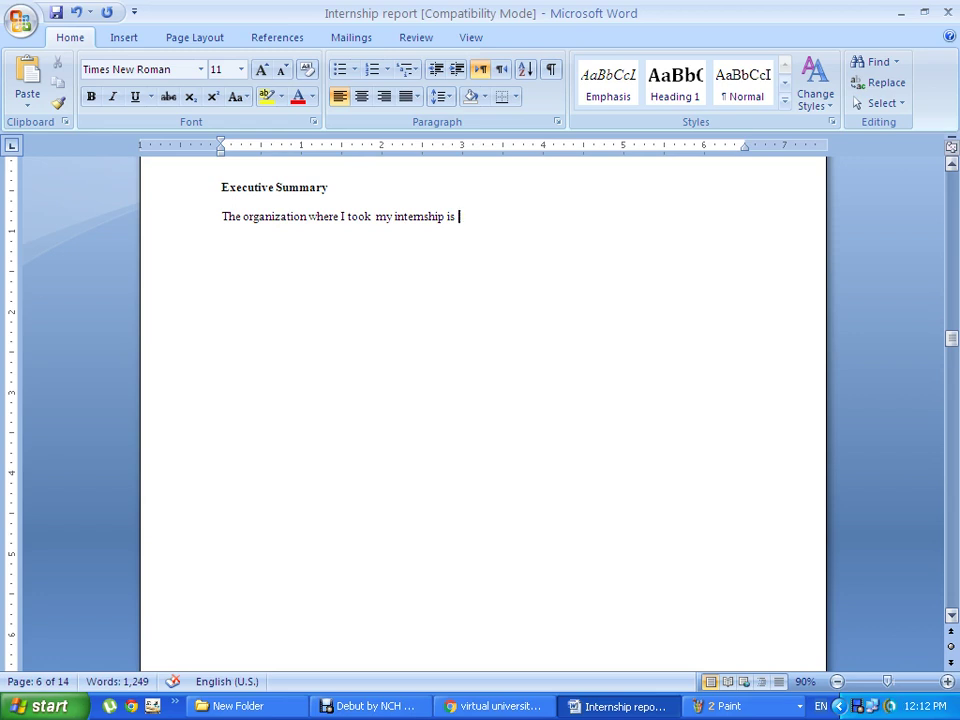
type("a good re")
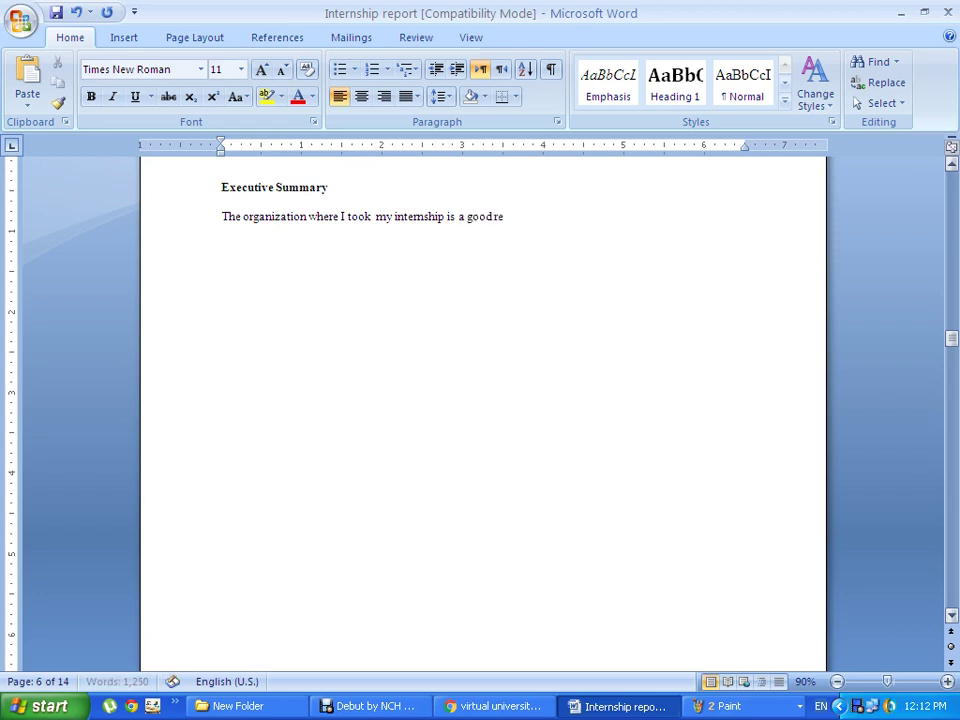
type("putatio")
type("taiton")
key("BackSpace")
key("BackSpace")
key("BackSpace")
key("BackSpace")
type("tion ")
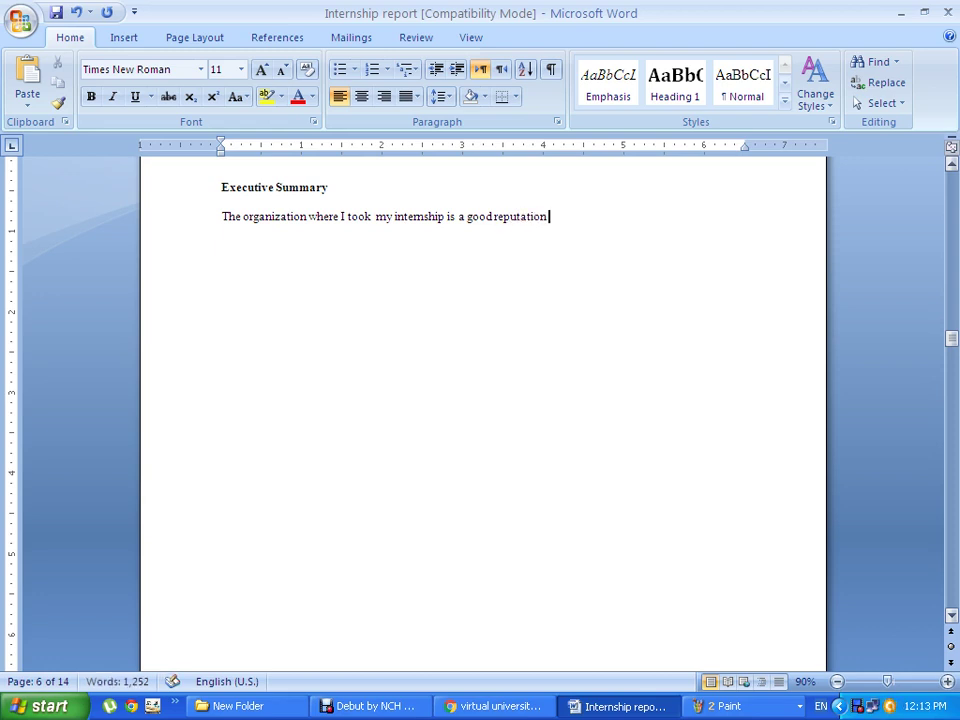
type("and")
type(" or")
key("BackSpace")
key("BackSpace")
key("BackSpace")
key("BackSpace")
key("BackSpace")
key("BackSpace")
type(". suppo")
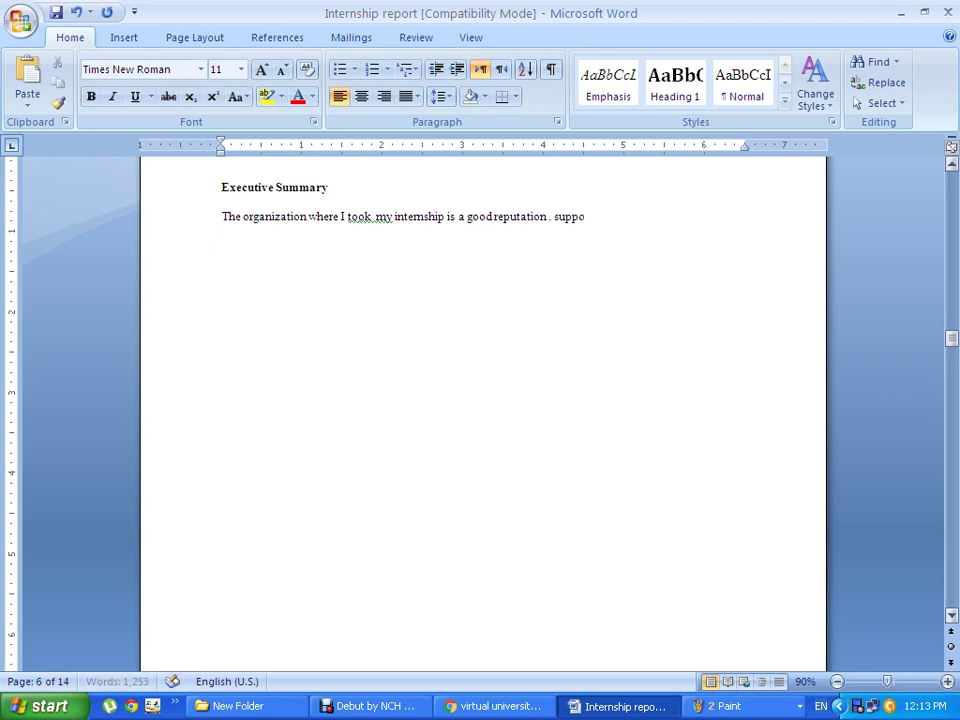
type("rt")
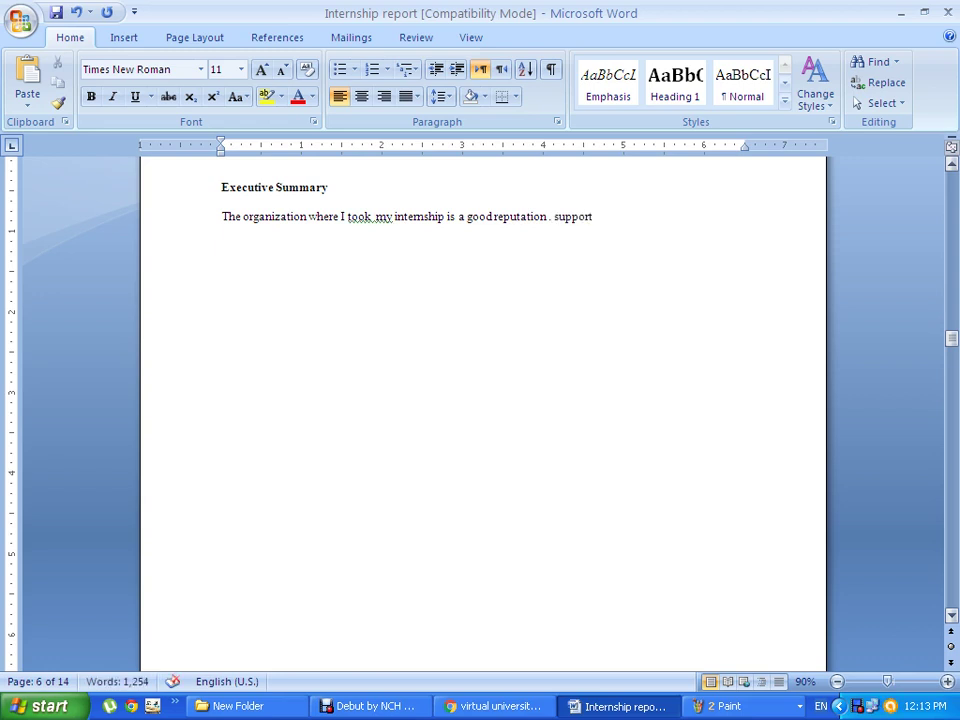
type(" all yo")
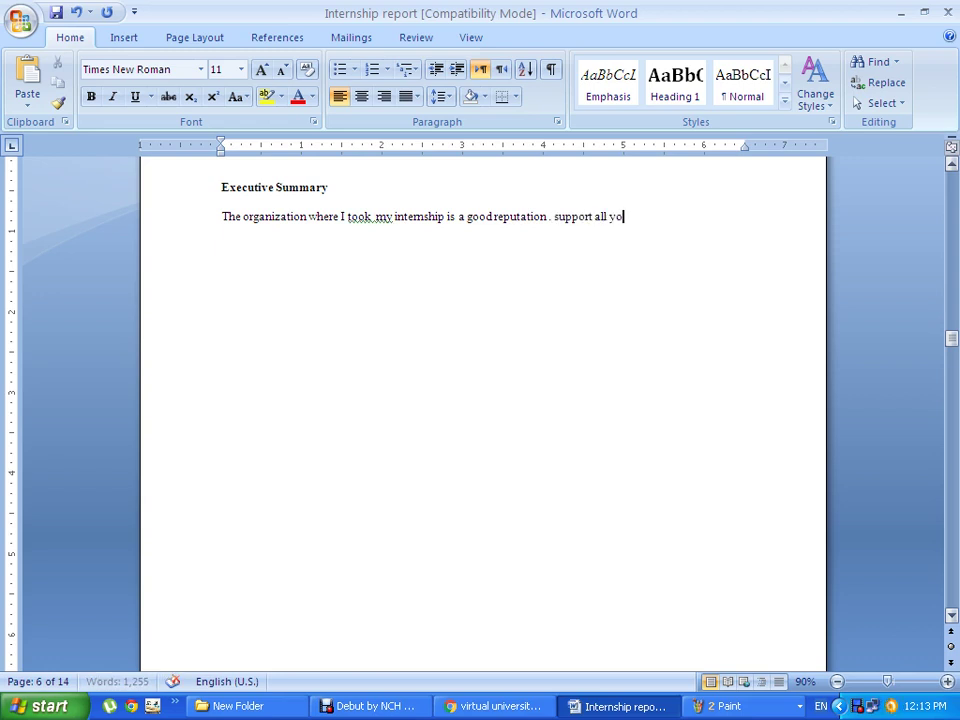
type("ur de")
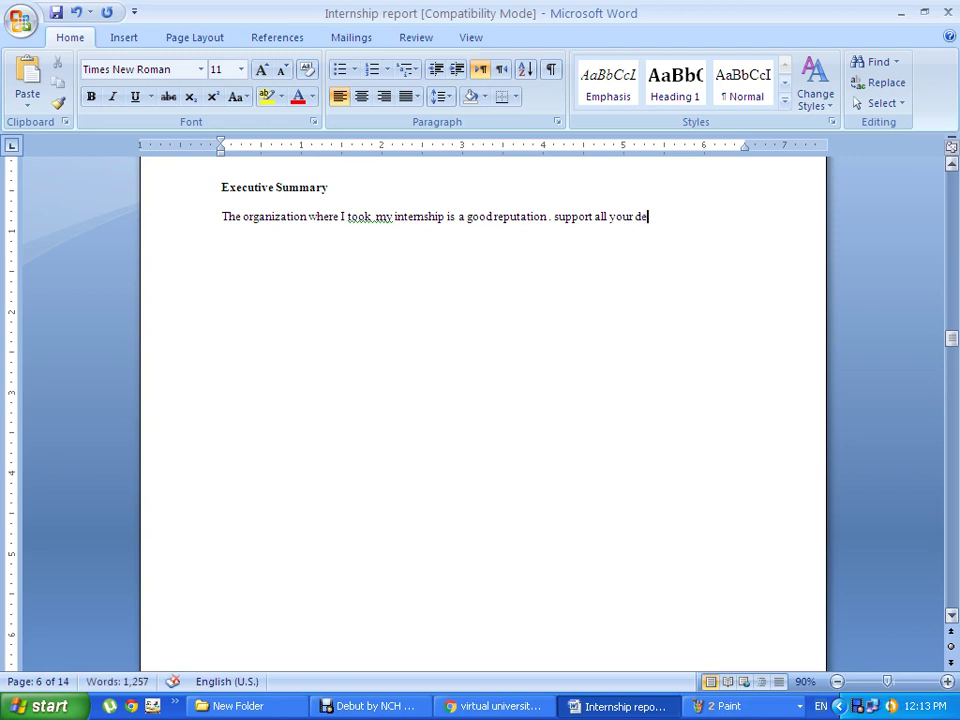
key("ctrl+shift+Left")
key("ctrl+shift+Left")
key("ctrl+shift+Left")
key("ctrl+shift+Left")
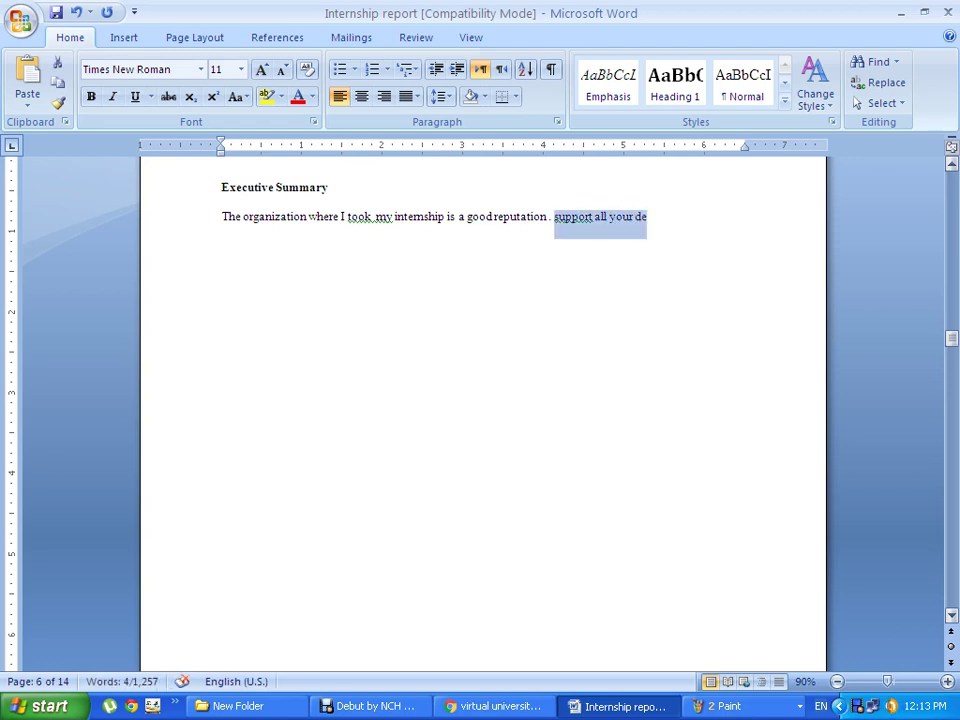
type("show")
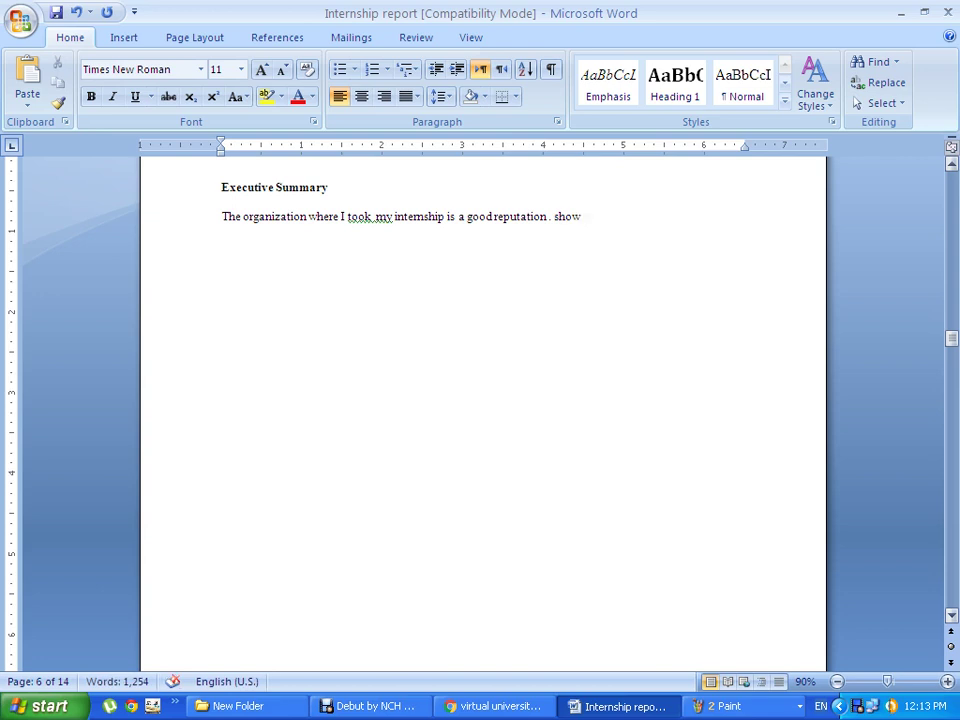
type(" a detail")
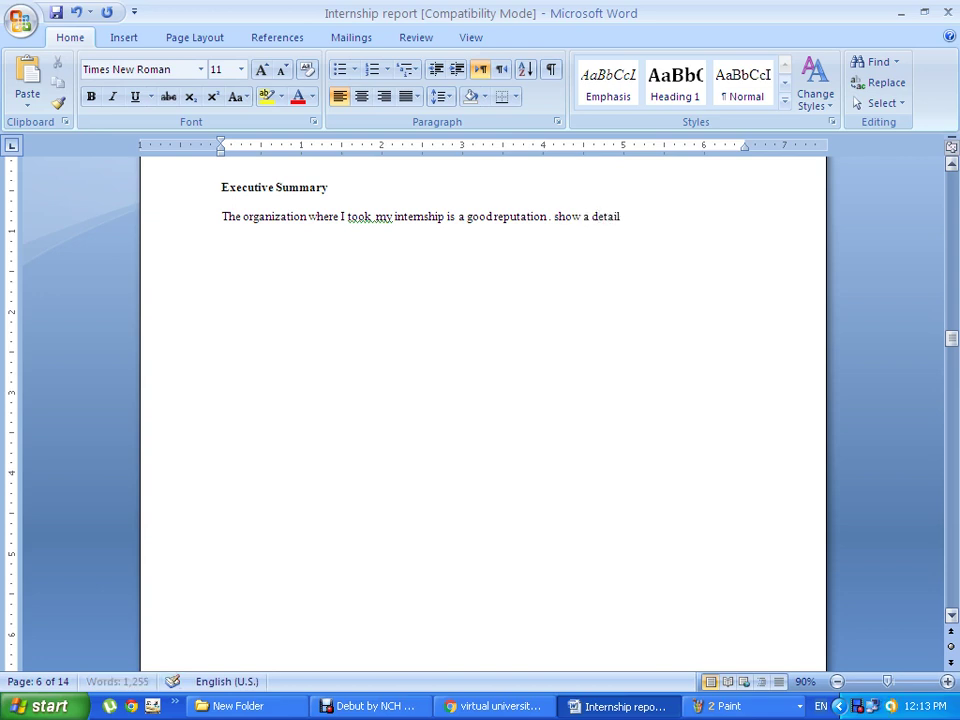
type(" execut")
type("ive summa")
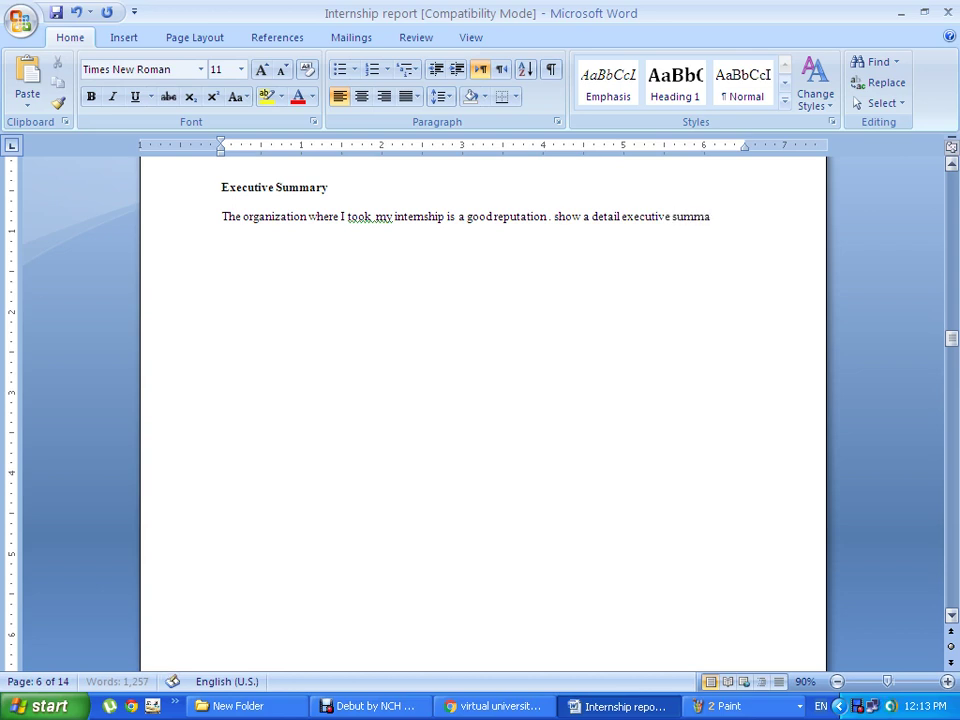
type("ry here.")
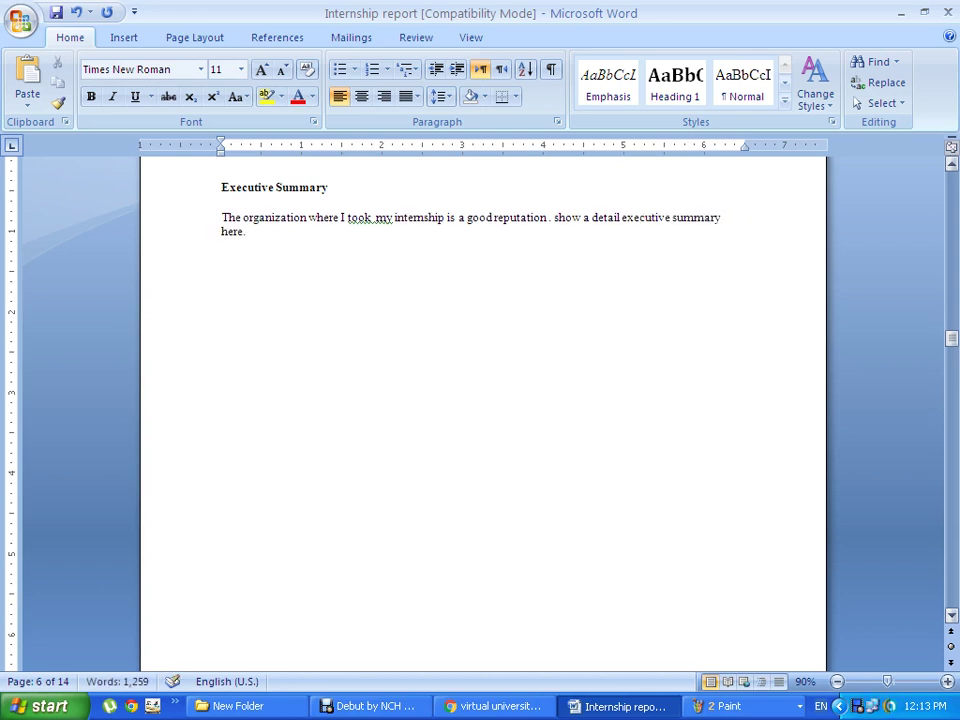
Under the Table of contents instructions, add the bold note 'This is the last command I will show you in the end. Auto command.'.
scroll(483, 410, "down", 6)
scroll(483, 410, "down", 6)
scroll(483, 410, "down", 3)
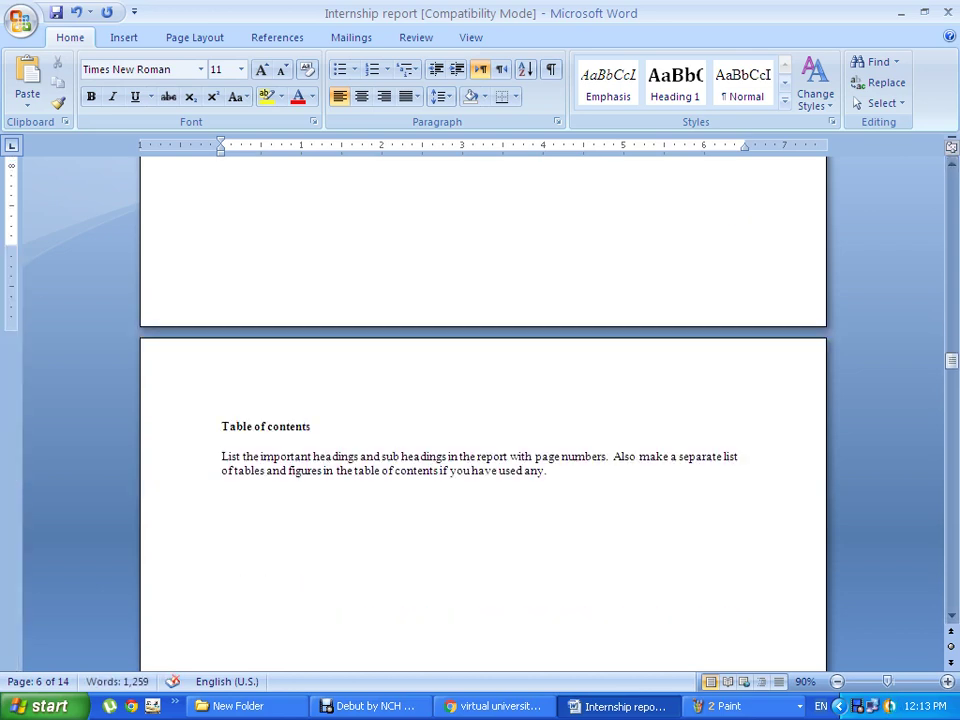
left_click_drag(221, 456, 300, 485)
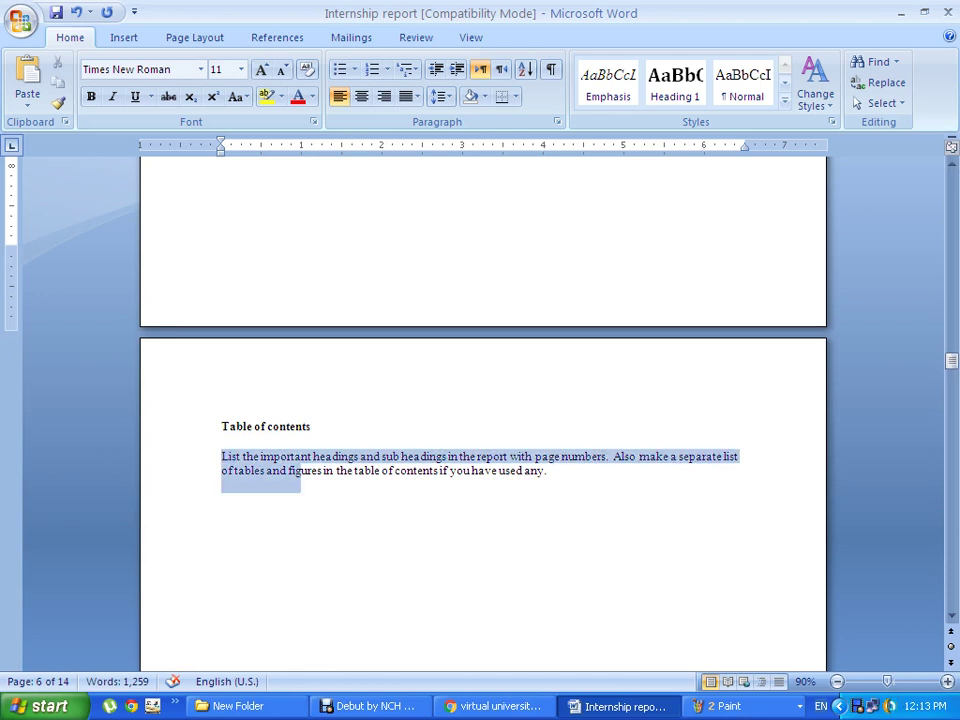
left_click(222, 500)
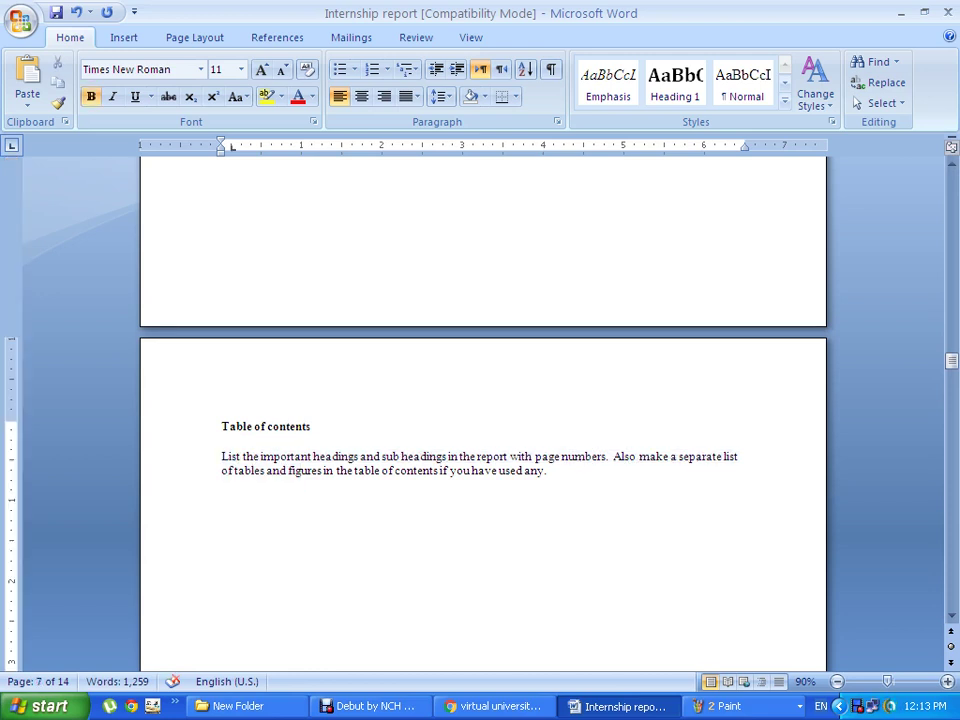
type("This is")
type(" the la")
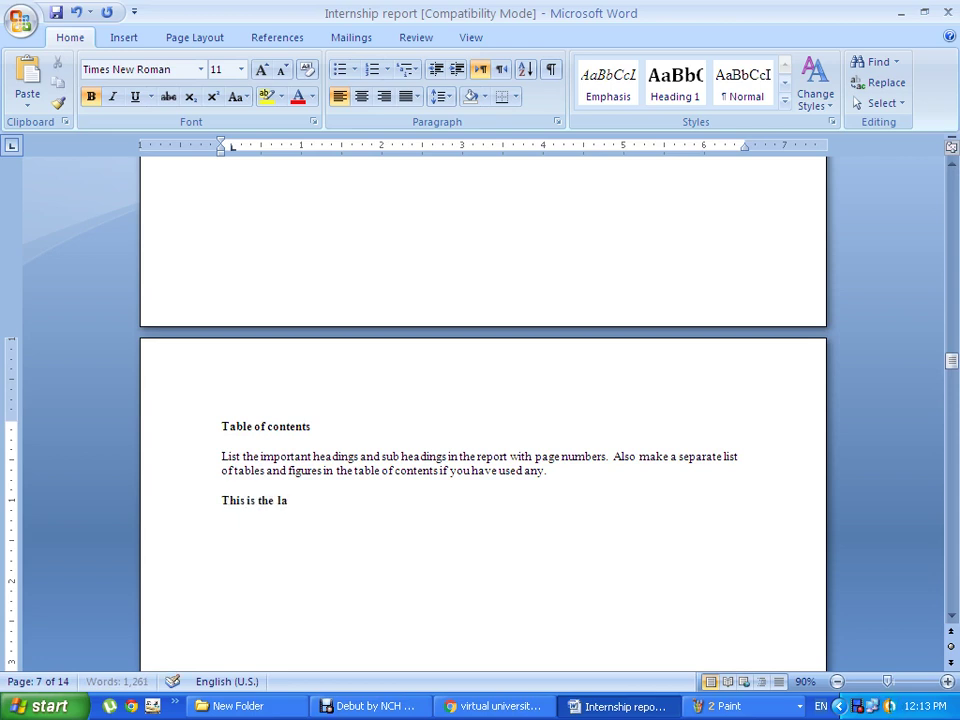
type("st command")
type(" I wi")
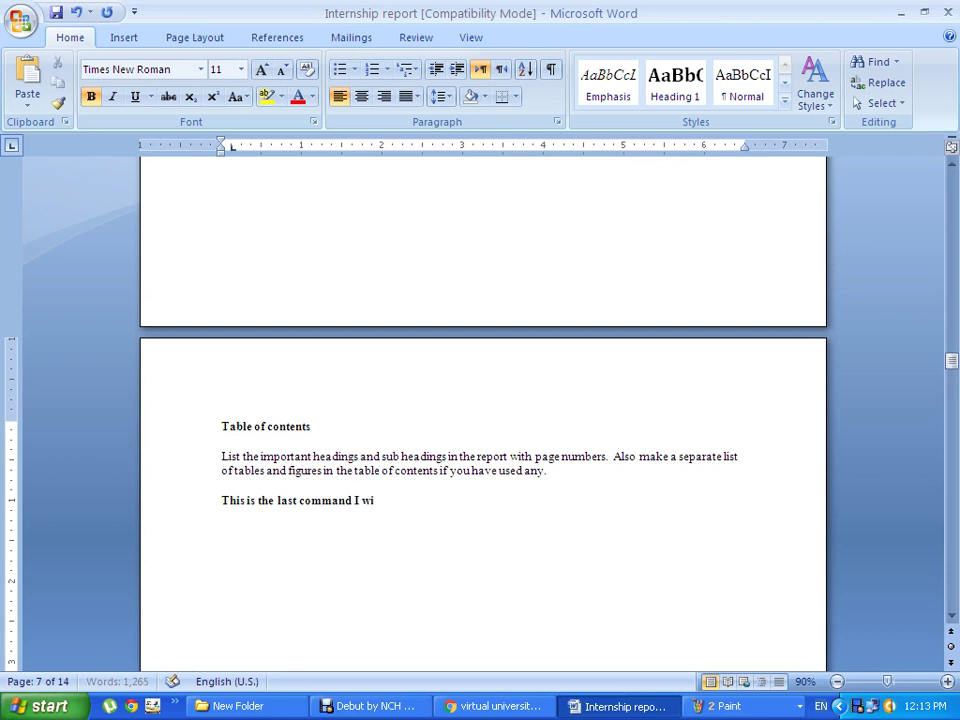
type("ll showyou")
type(" i")
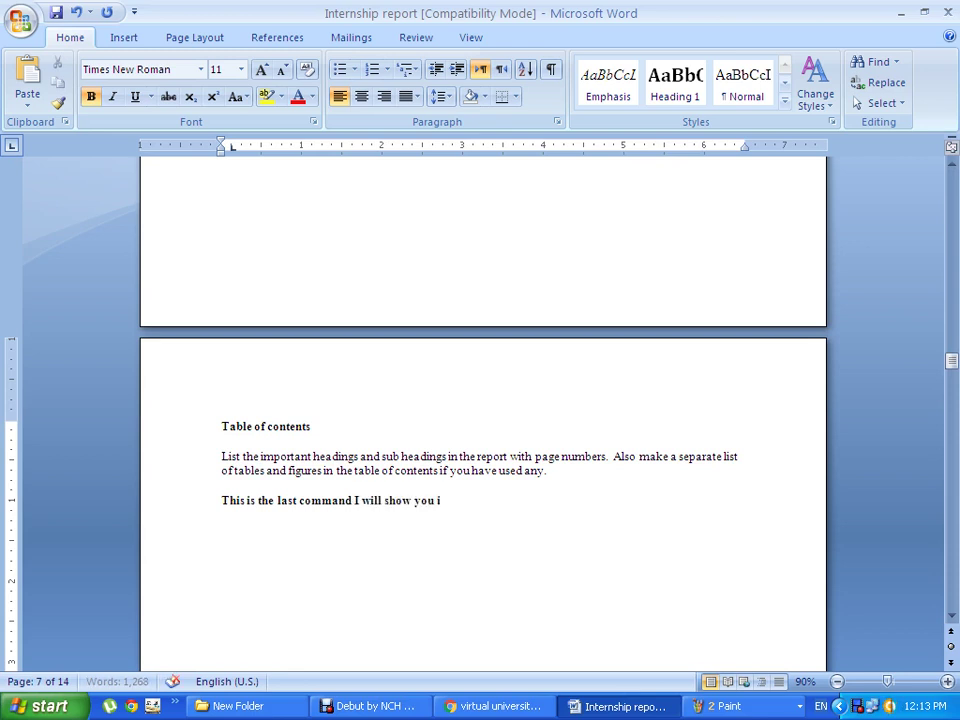
type("n the end.")
type(" auto")
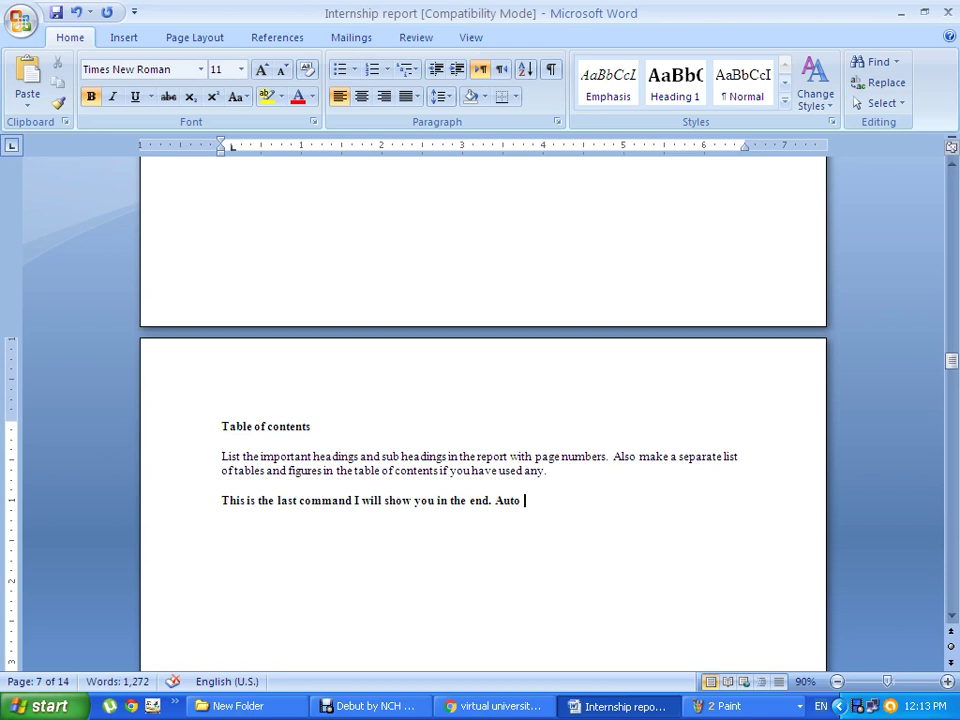
type("co")
type("mmand")
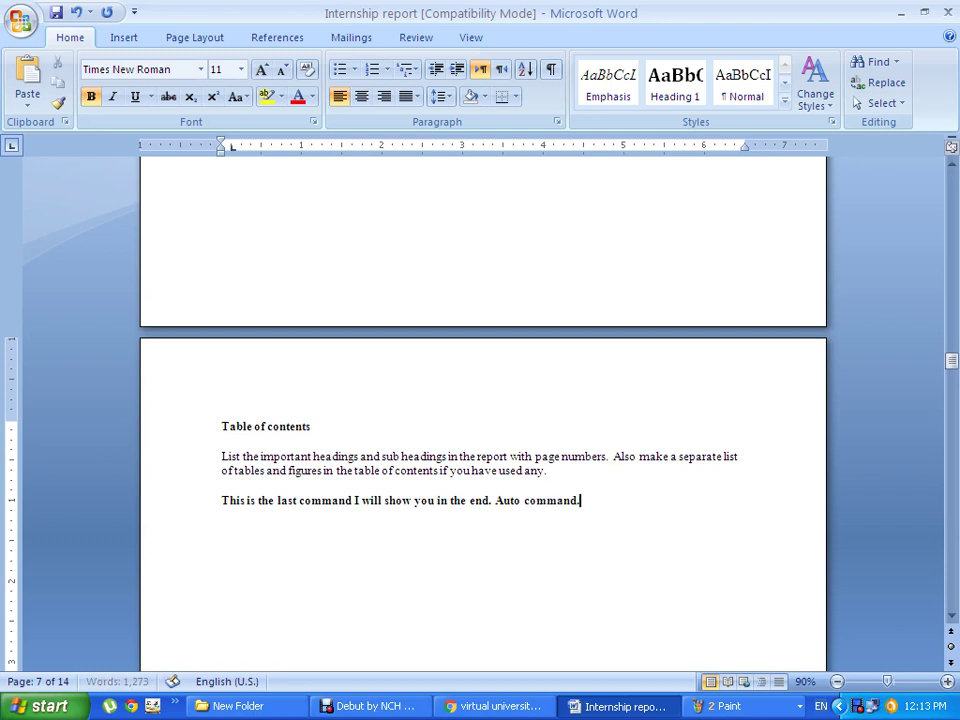
type(".")
Move further down and place the insertion point after the Brief history item.
scroll(435, 376, "down", 5)
scroll(435, 376, "down", 4)
scroll(480, 410, "down", 3)
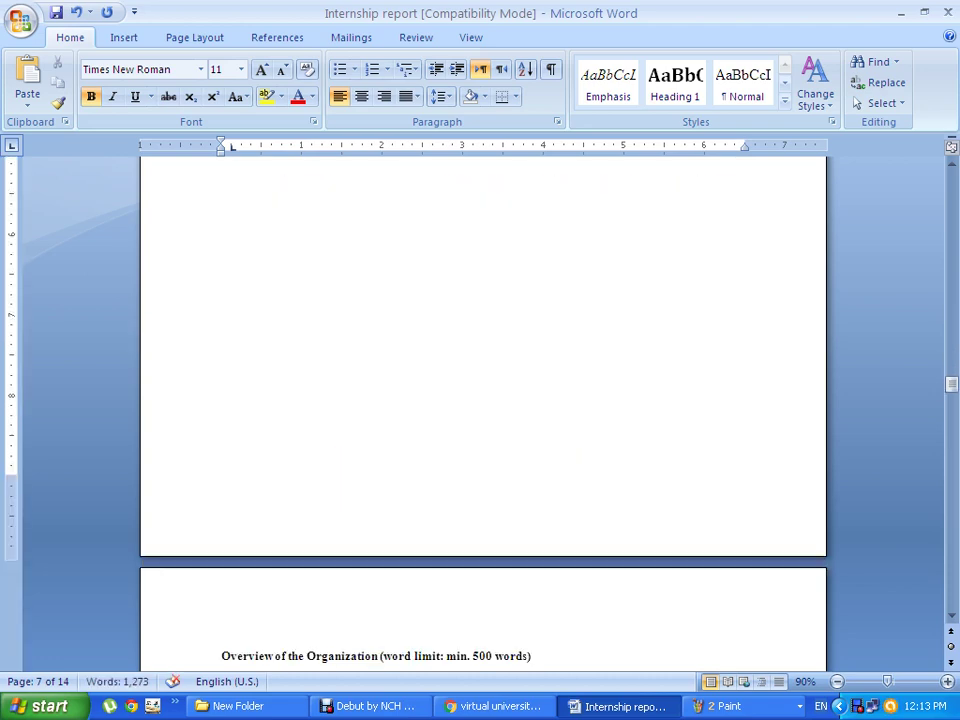
scroll(480, 410, "down", 4)
scroll(480, 410, "down", 3)
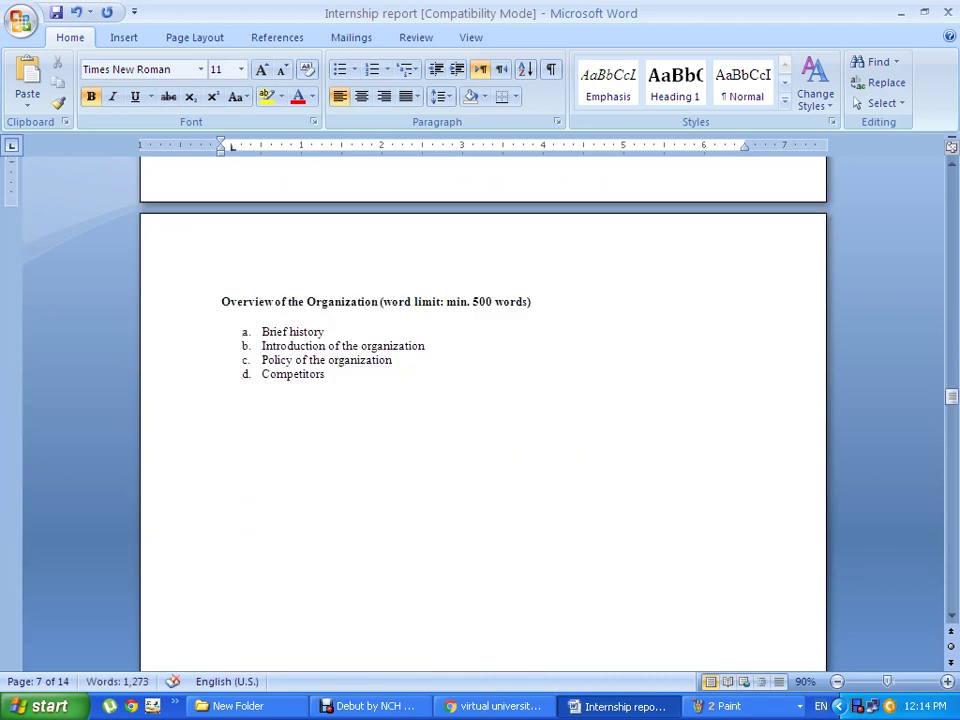
left_click(325, 331)
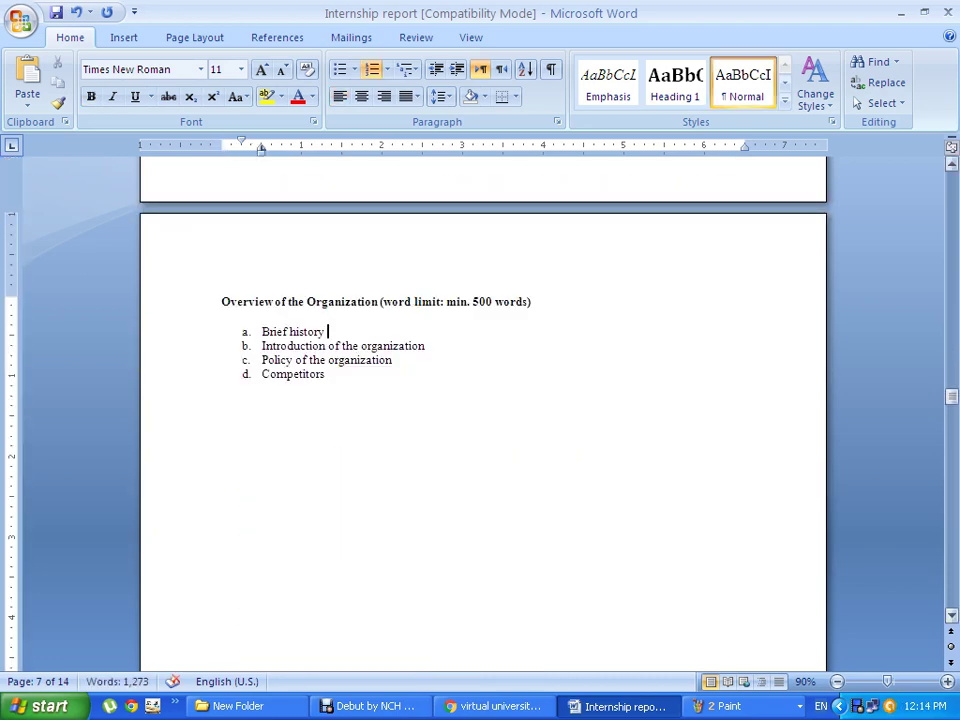
Add an unnumbered line under Brief history reading 'Brief history make it your own. These four steps.'.
key("Return")
key("Tab")
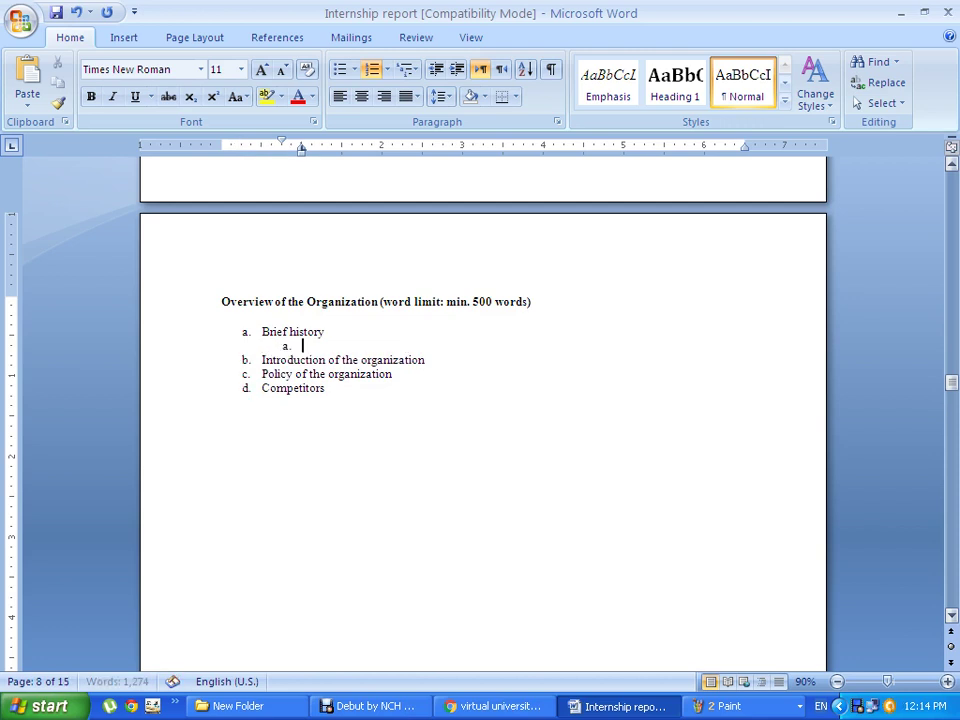
key("shift+Tab")
key("BackSpace")
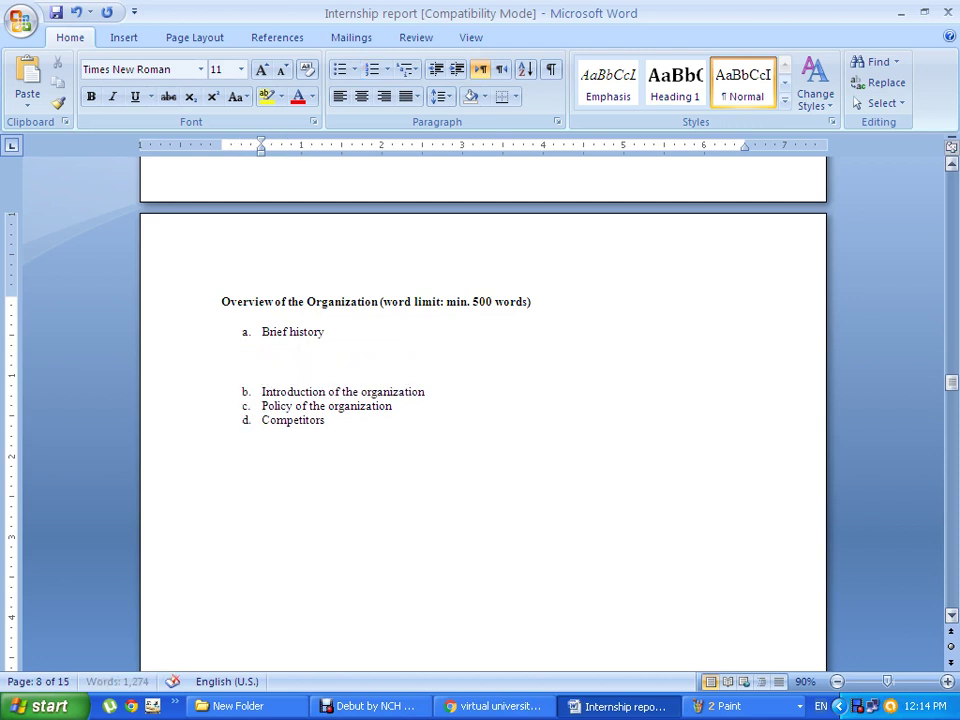
type("brea")
type("f")
key("BackSpace")
key("BackSpace")
key("BackSpace")
type("ief h")
type("istory ")
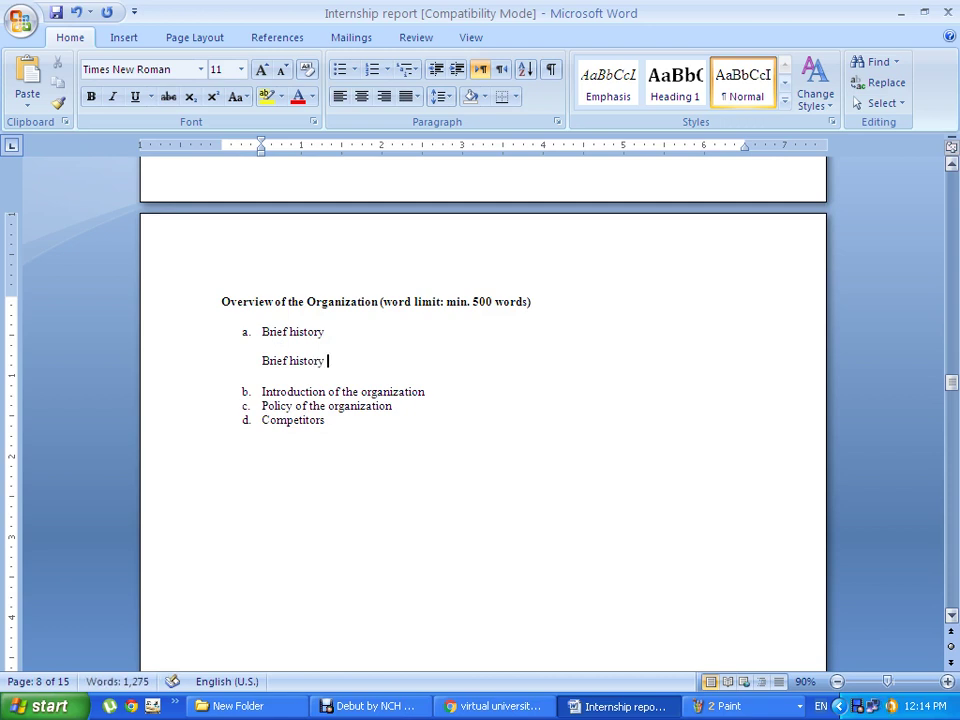
type("make")
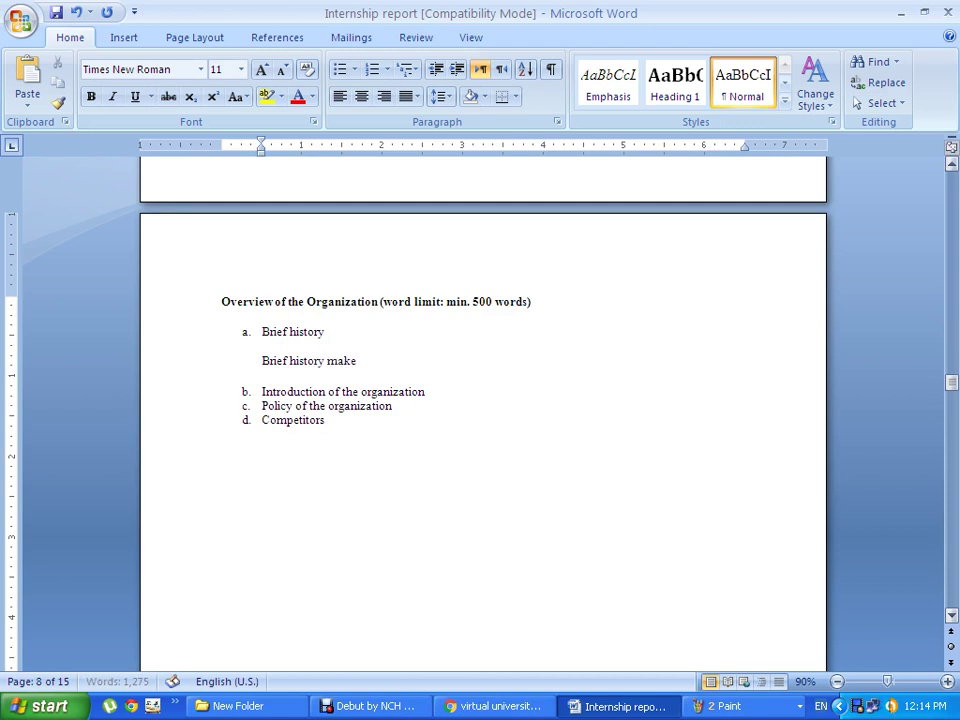
type(" it your own")
type(".")
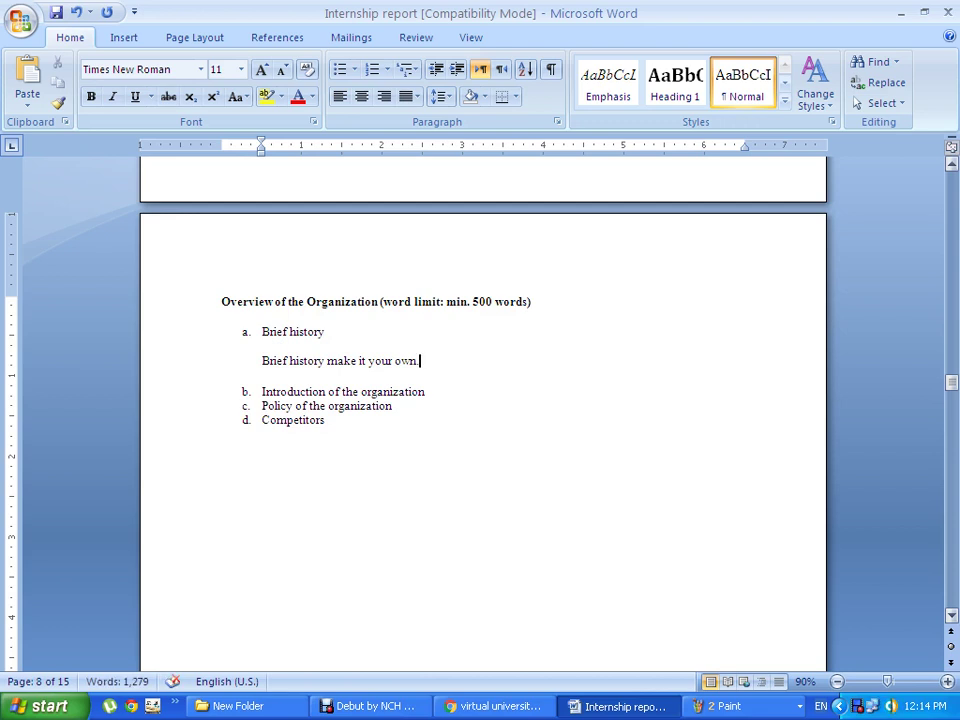
type(" th")
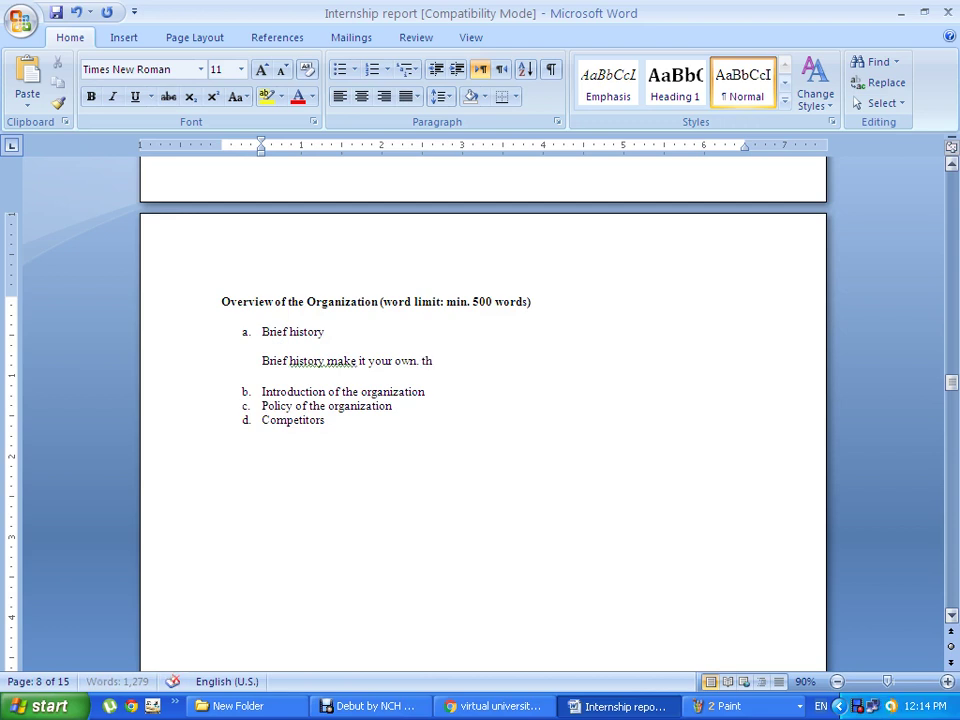
type("ese four")
type(" tsteps")
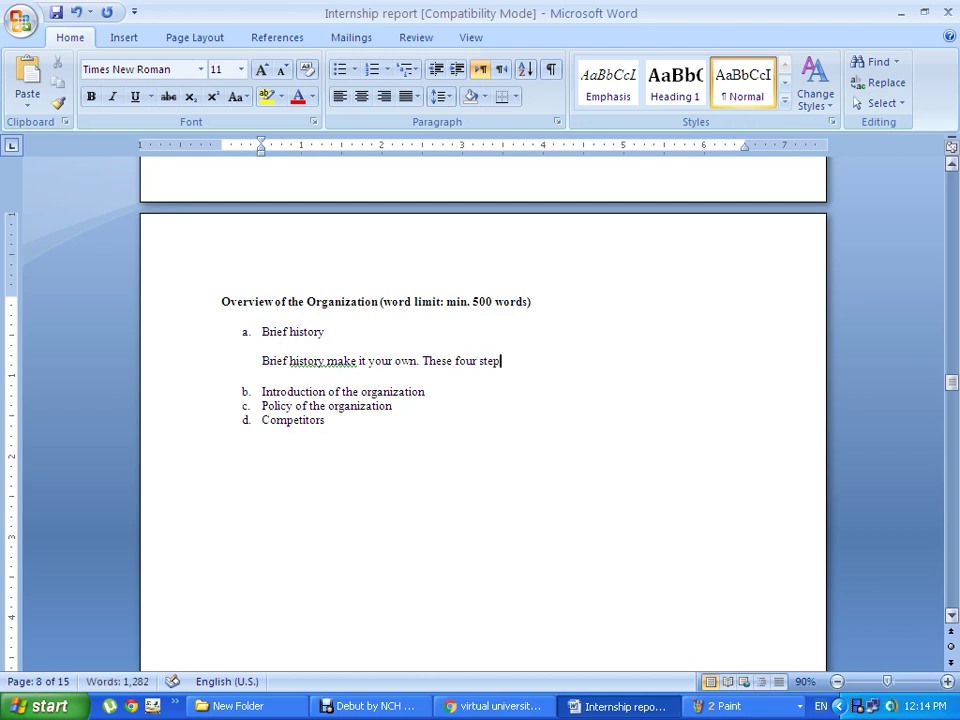
type(".")
Scroll through sections 10 to 19 to the closing NOTE list, then jump back to the title page.
scroll(483, 400, "down", 5)
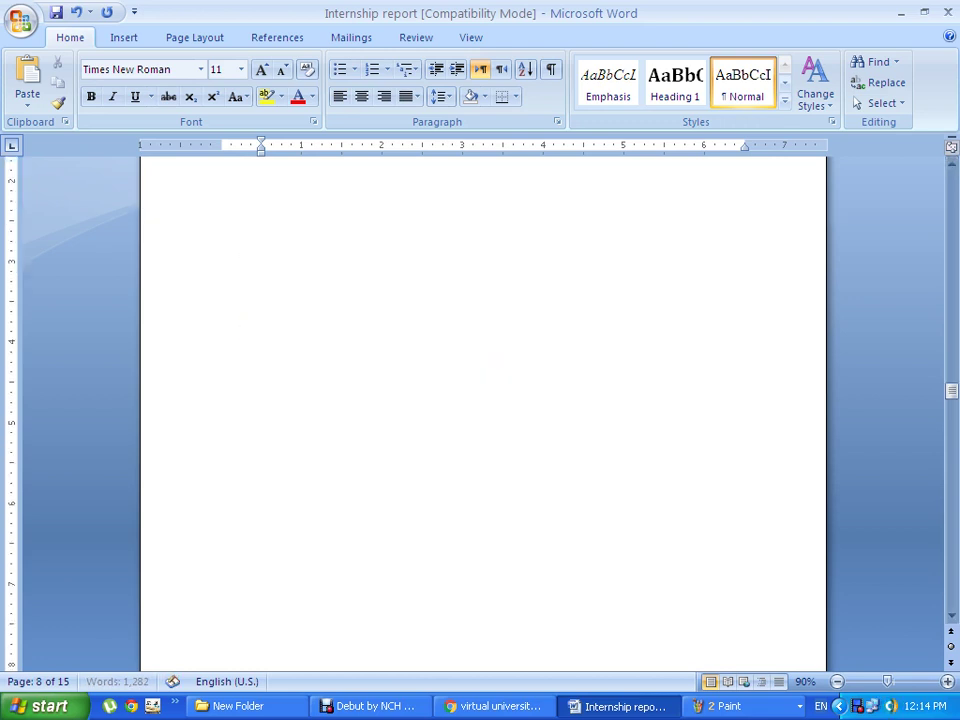
scroll(483, 400, "down", 3)
scroll(483, 400, "down", 3)
scroll(483, 400, "down", 3)
scroll(483, 400, "down", 3)
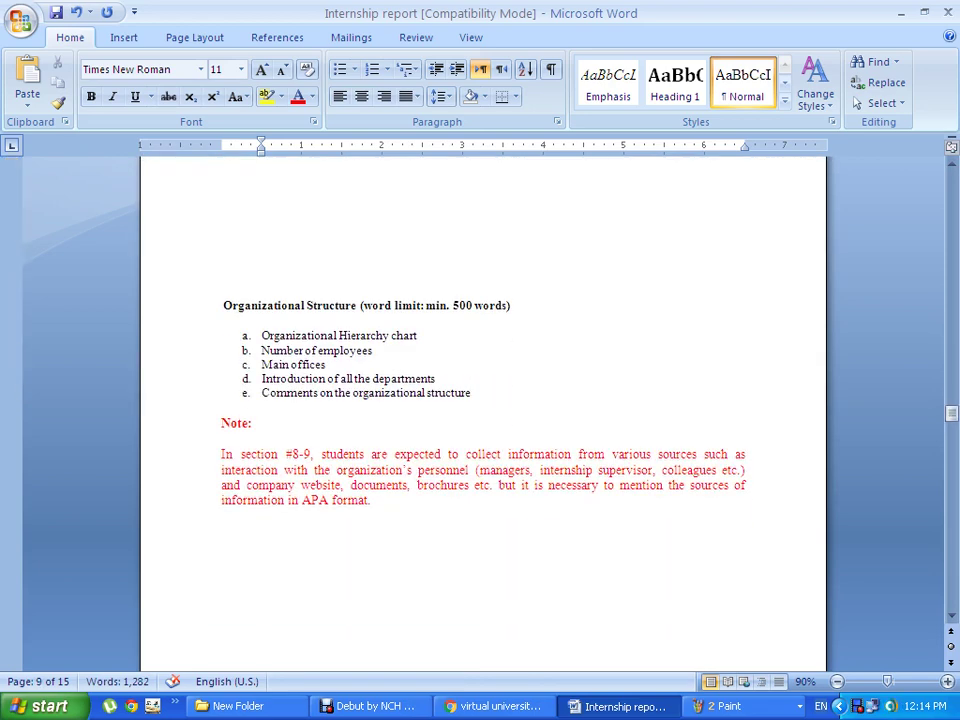
scroll(483, 400, "down", 5)
scroll(483, 400, "down", 1)
scroll(483, 400, "down", 4)
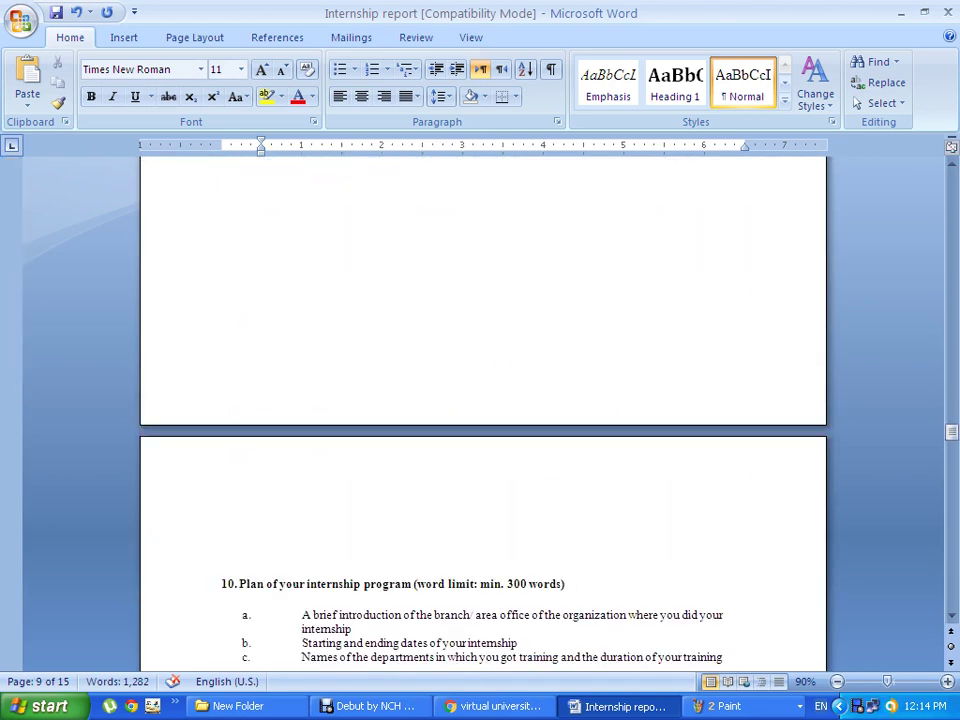
scroll(483, 400, "down", 1)
scroll(483, 400, "down", 6)
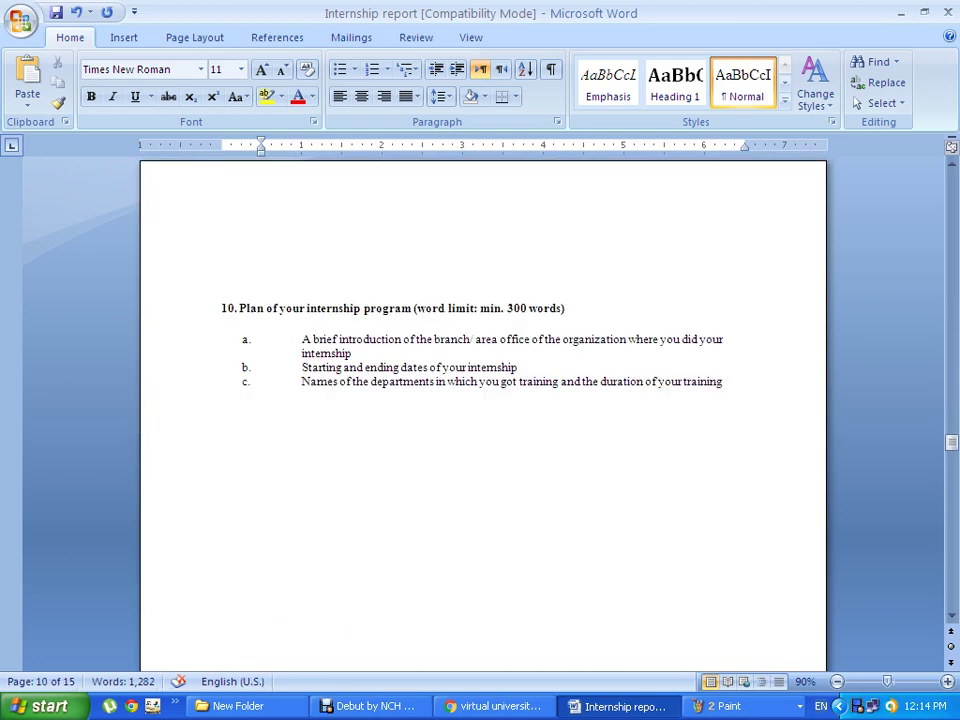
scroll(483, 400, "down", 5)
scroll(483, 400, "down", 4)
scroll(483, 400, "down", 7)
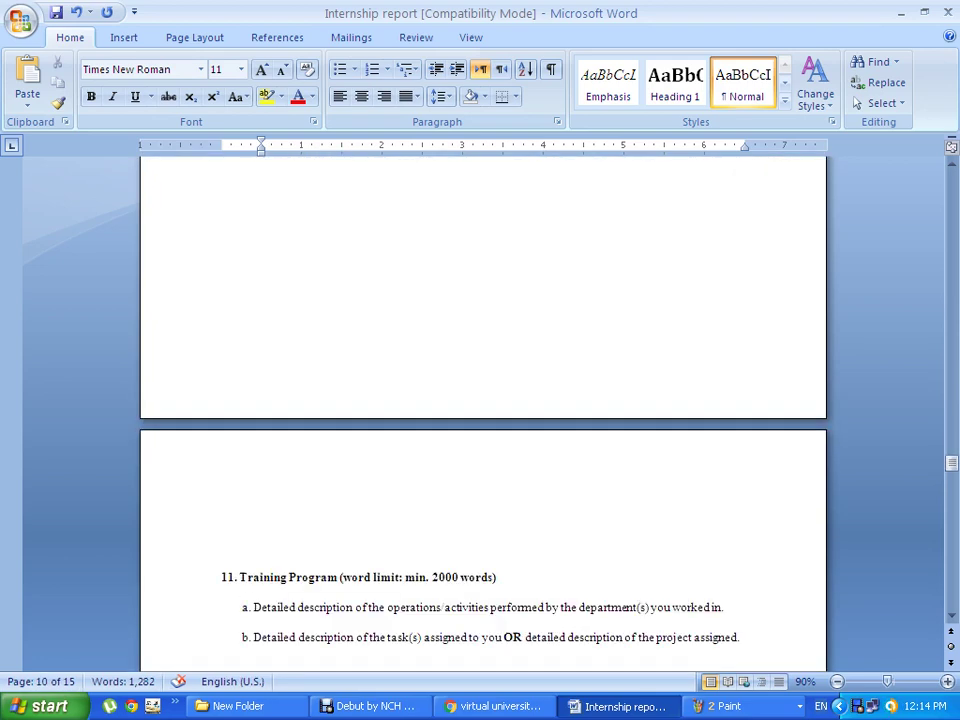
scroll(483, 400, "down", 4)
scroll(483, 400, "down", 2)
scroll(483, 400, "down", 5)
scroll(483, 400, "down", 6)
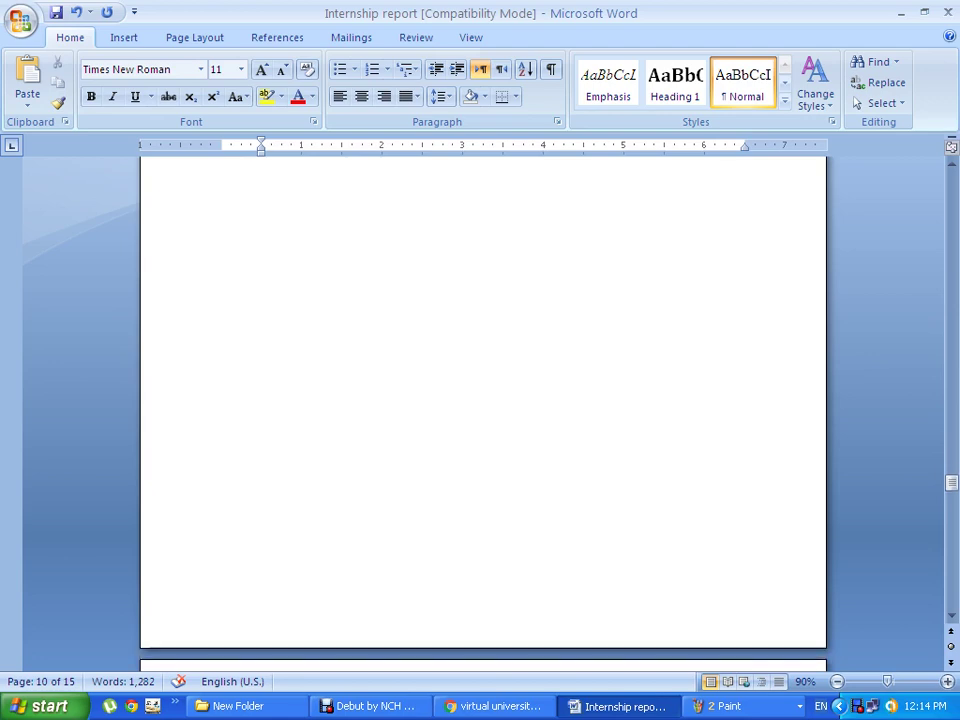
scroll(483, 400, "down", 6)
scroll(483, 400, "down", 5)
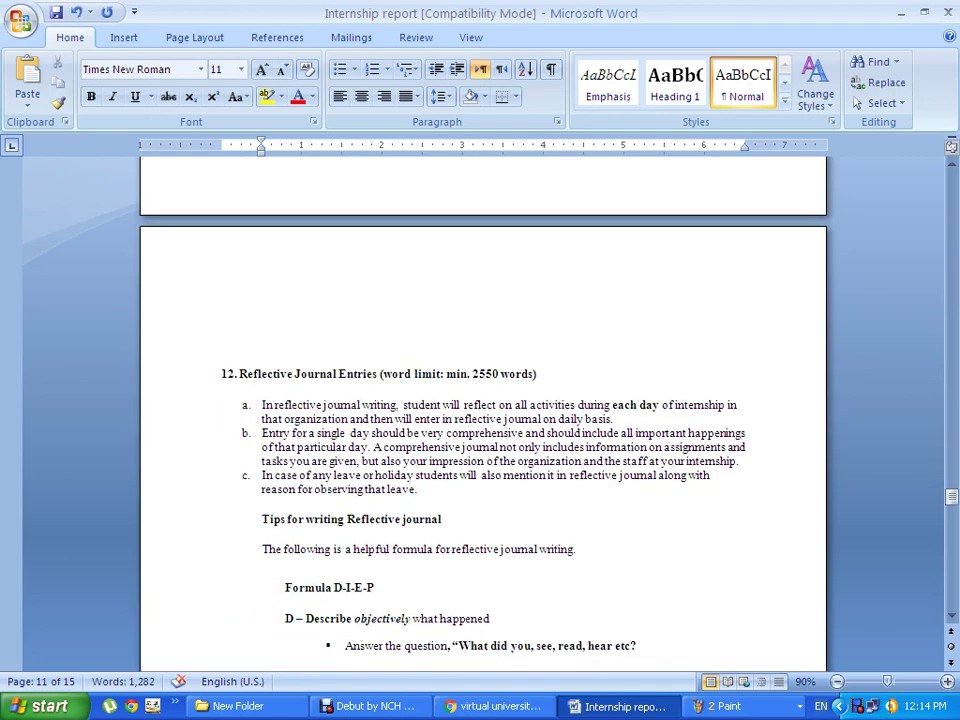
scroll(483, 400, "down", 3)
scroll(483, 400, "down", 5)
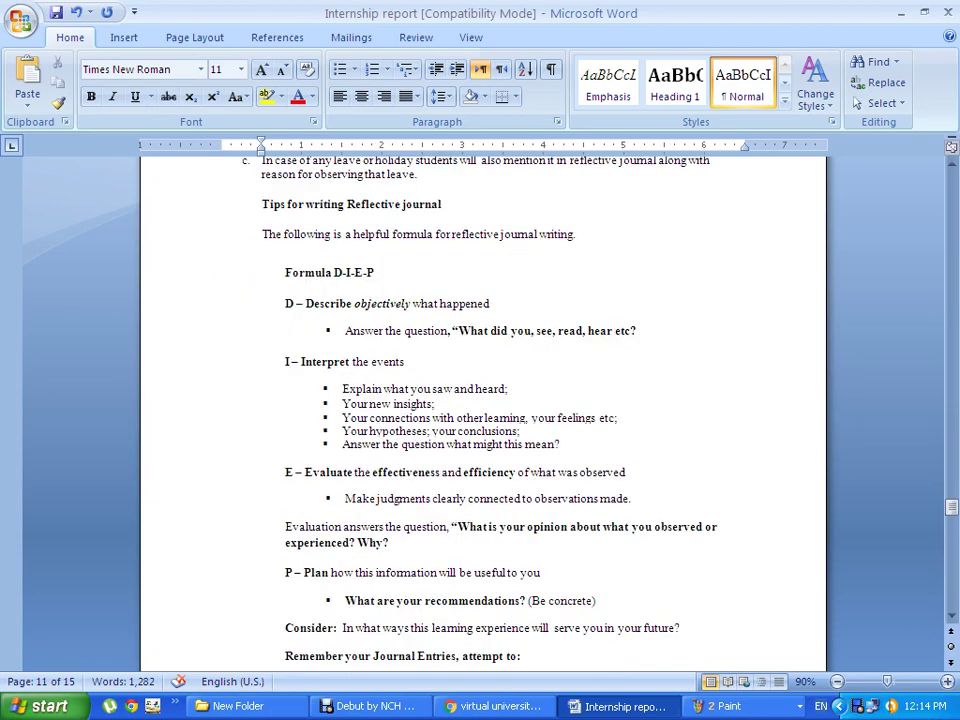
scroll(483, 400, "down", 6)
scroll(483, 400, "down", 6)
scroll(483, 400, "down", 6)
scroll(483, 400, "down", 4)
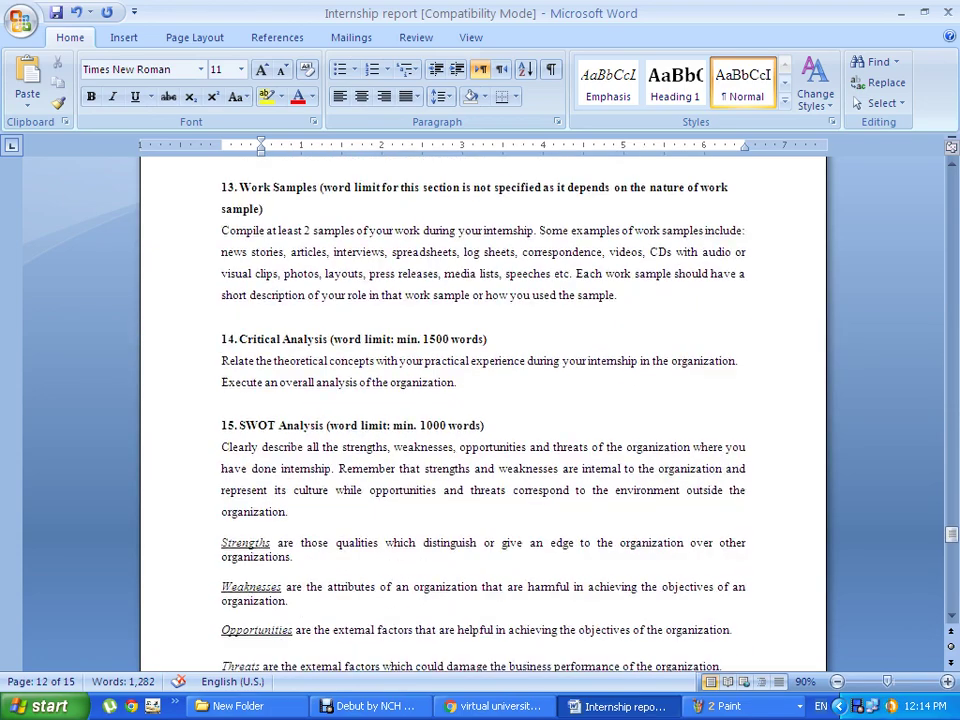
scroll(483, 400, "down", 6)
scroll(483, 400, "down", 5)
scroll(483, 400, "down", 5)
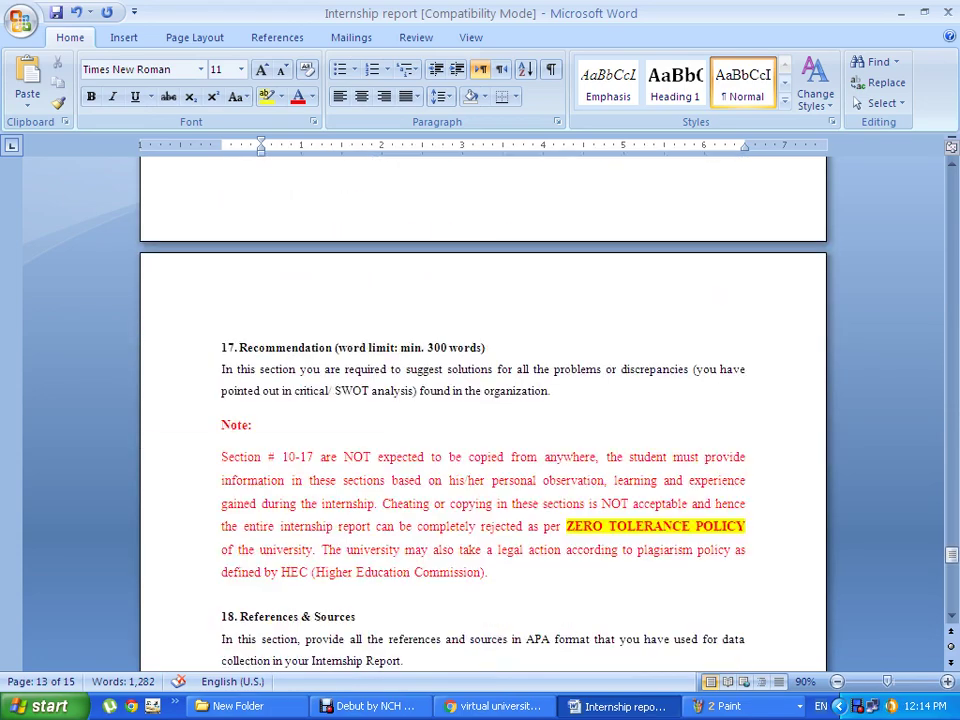
scroll(483, 400, "down", 4)
scroll(483, 400, "down", 3)
scroll(483, 400, "down", 2)
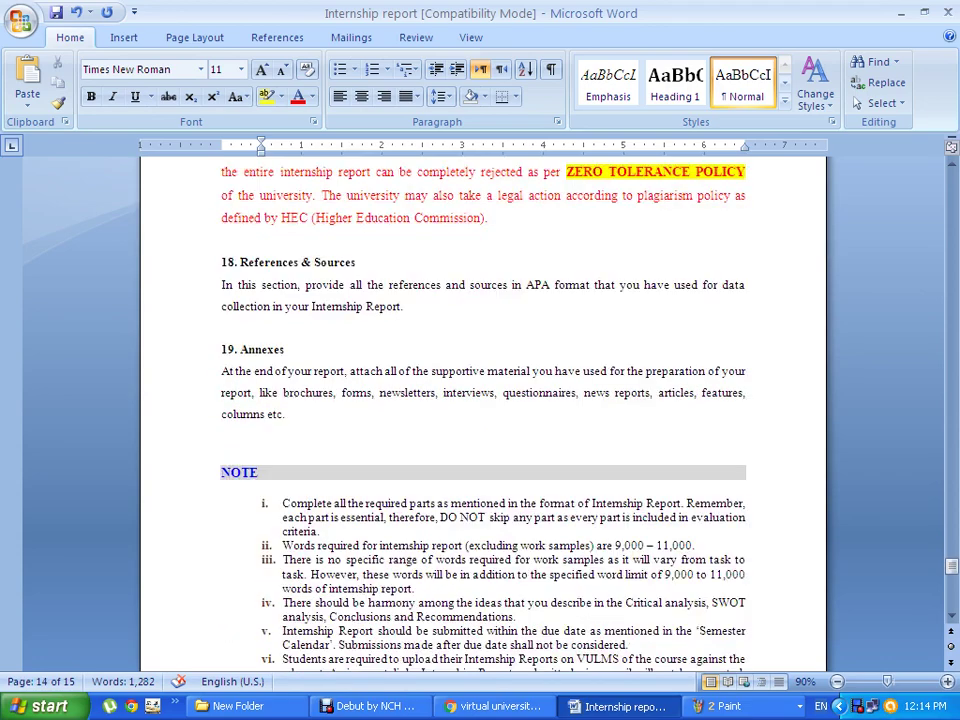
scroll(483, 400, "down", 3)
scroll(483, 400, "down", 6)
scroll(483, 400, "down", 5)
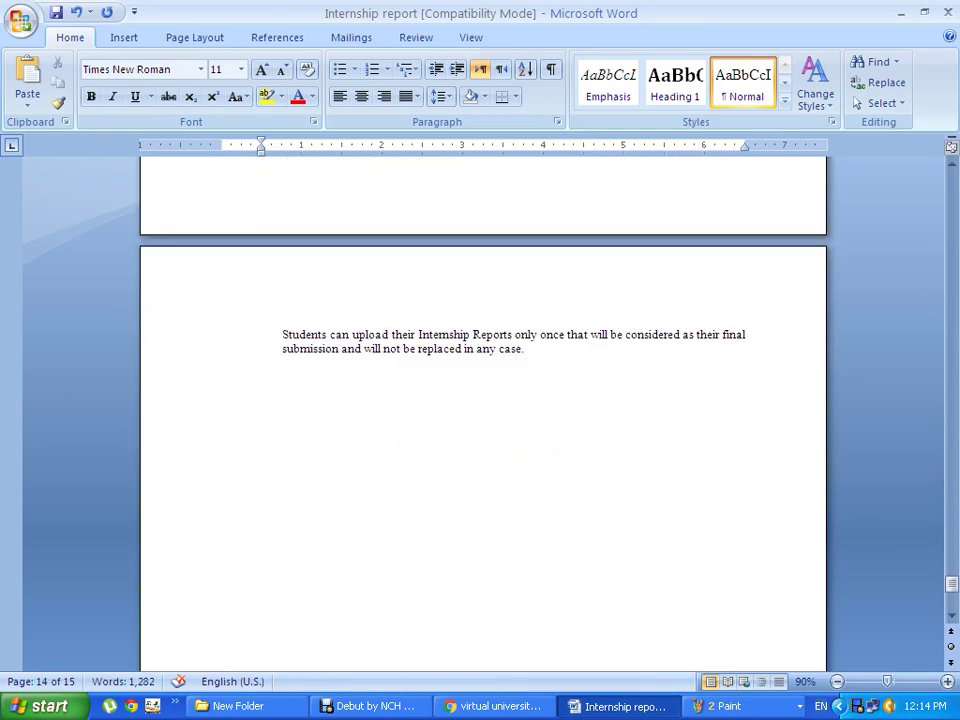
scroll(483, 400, "down", 4)
scroll(483, 400, "up", 10)
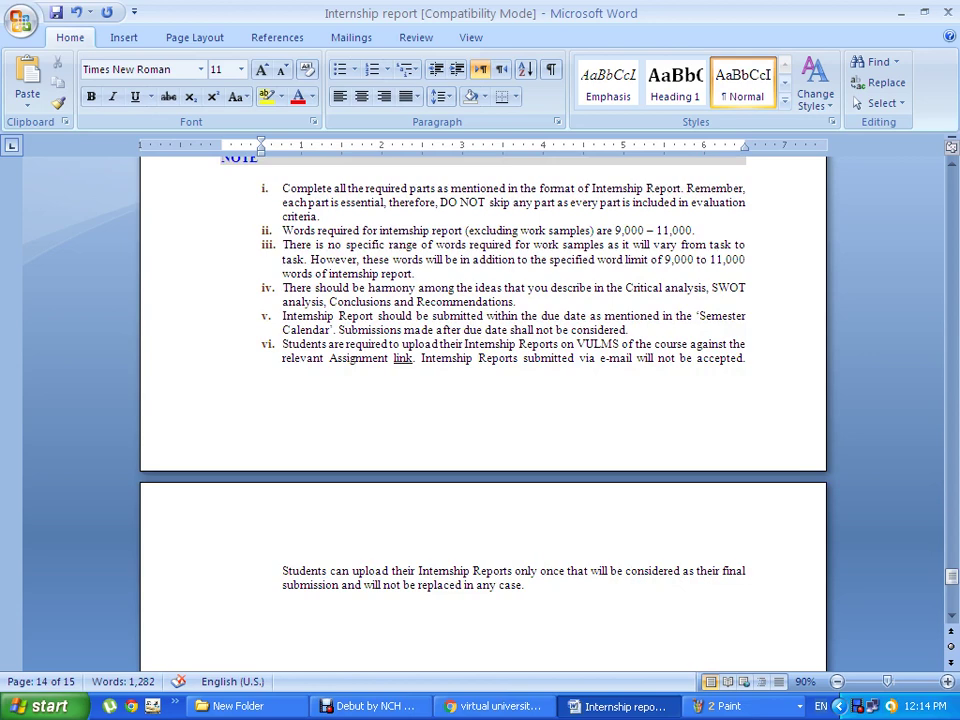
left_click_drag(951, 576, 951, 178)
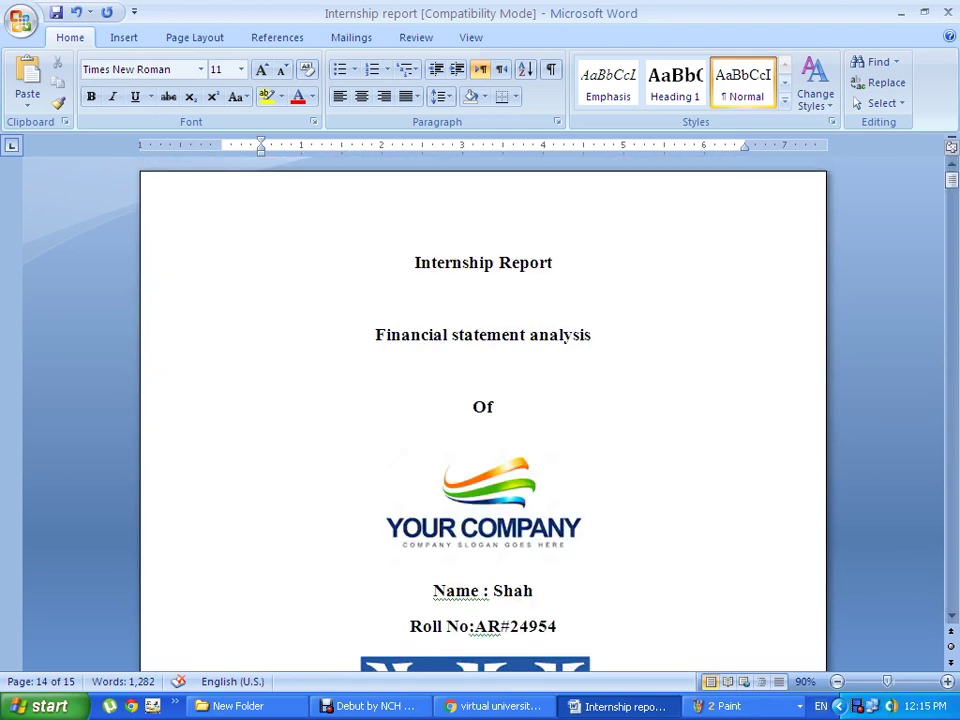
Insert a Blank (Three Columns) header with three '[Type text]' placeholders.
left_click(124, 37)
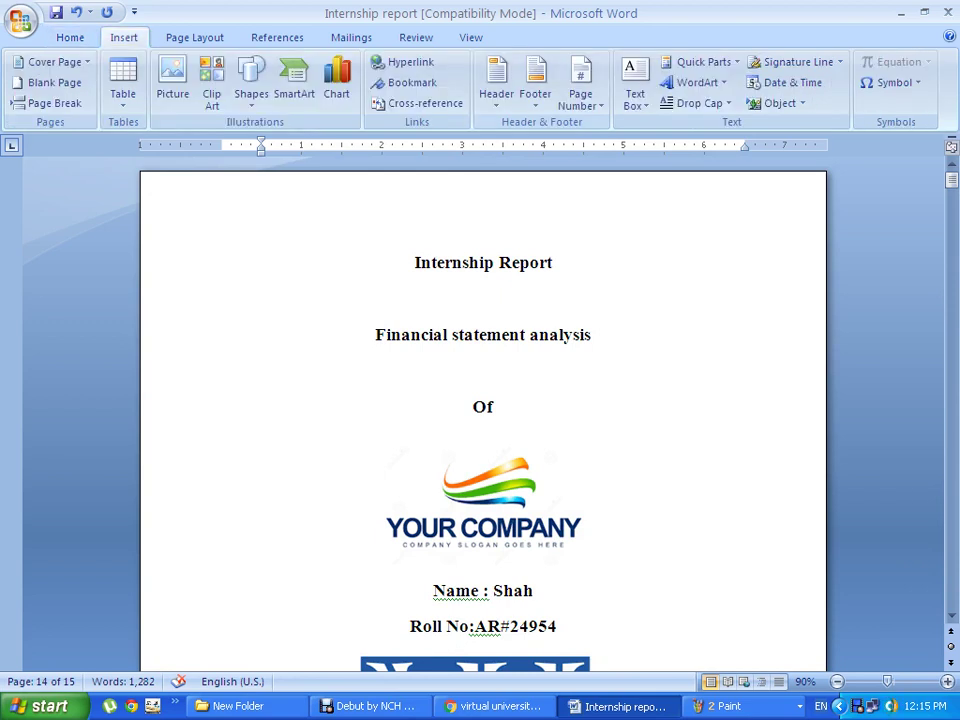
left_click(496, 82)
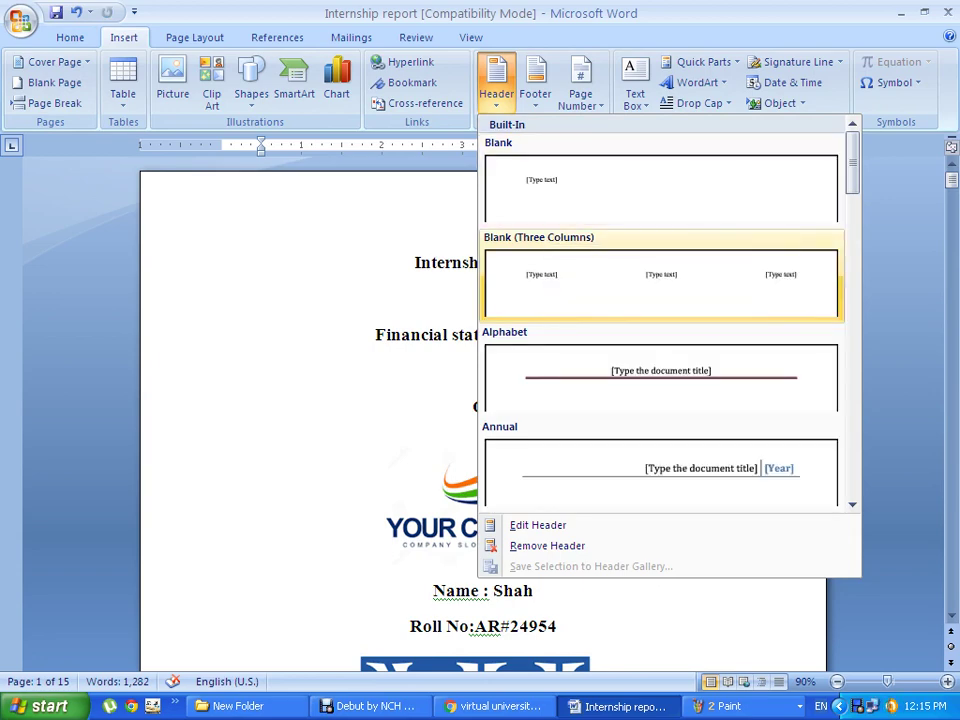
left_click(540, 275)
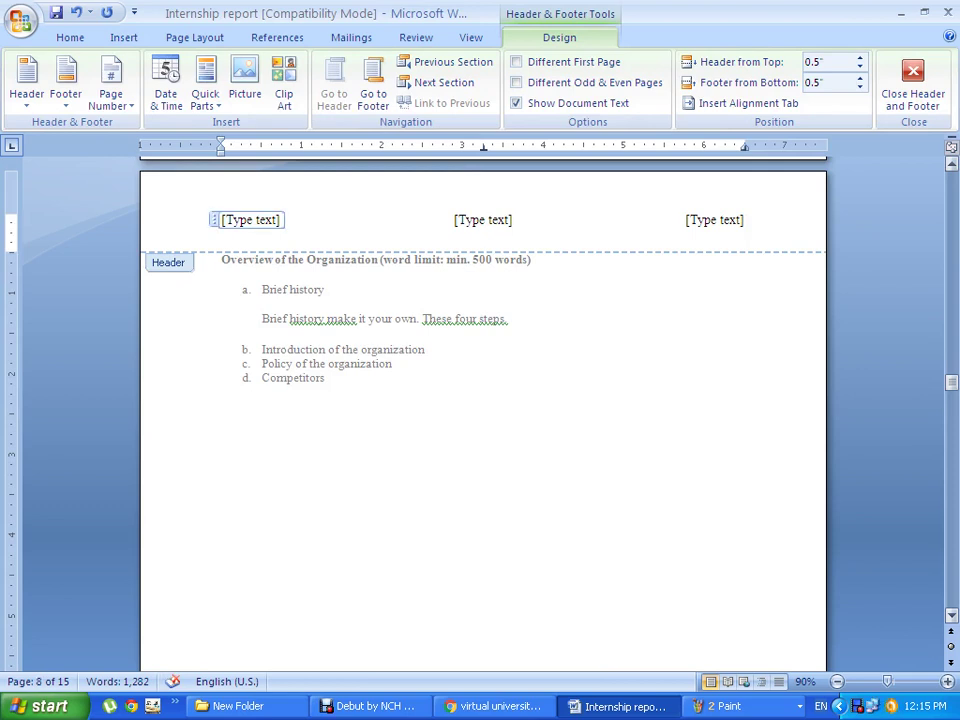
Fill the header with 'Internship report', the student's name and 'roll no', then move to the footer.
left_click(250, 219)
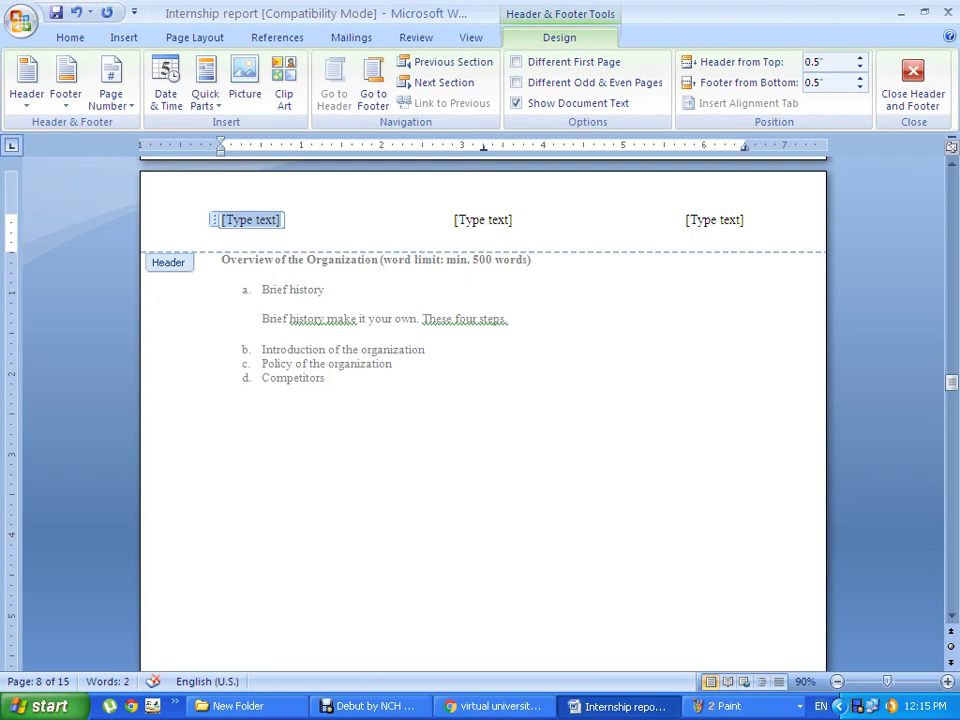
type("internsh")
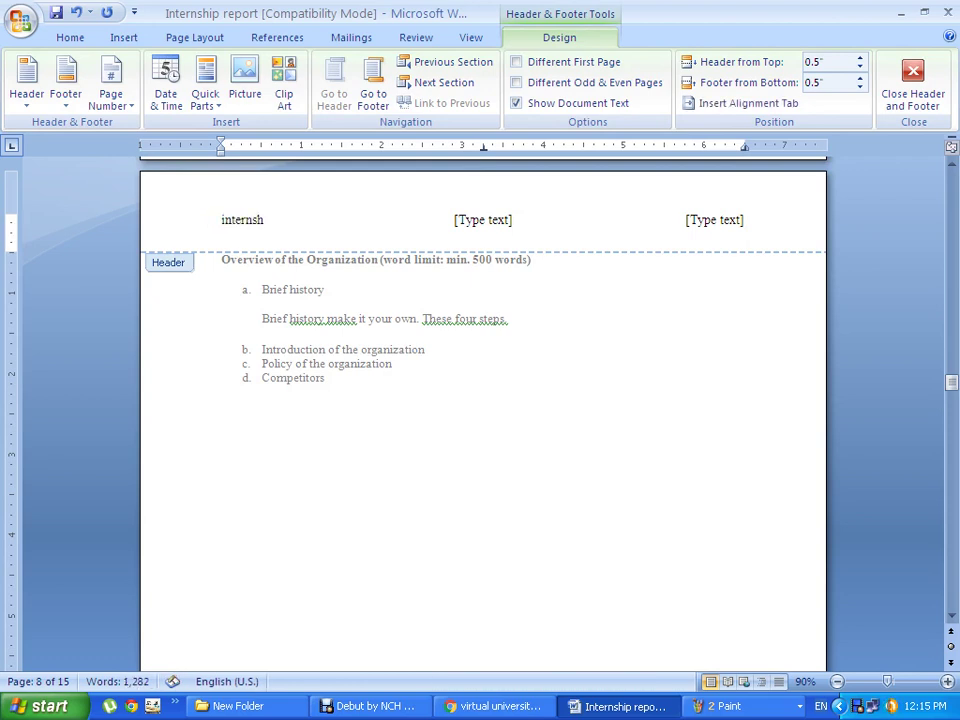
type("ip repor")
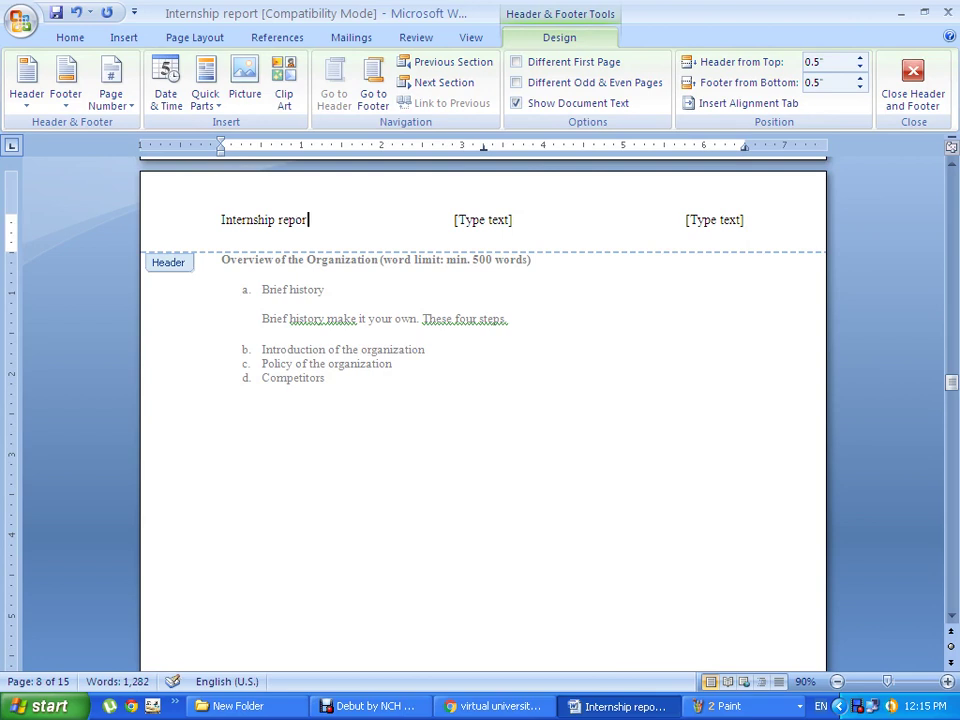
type("t")
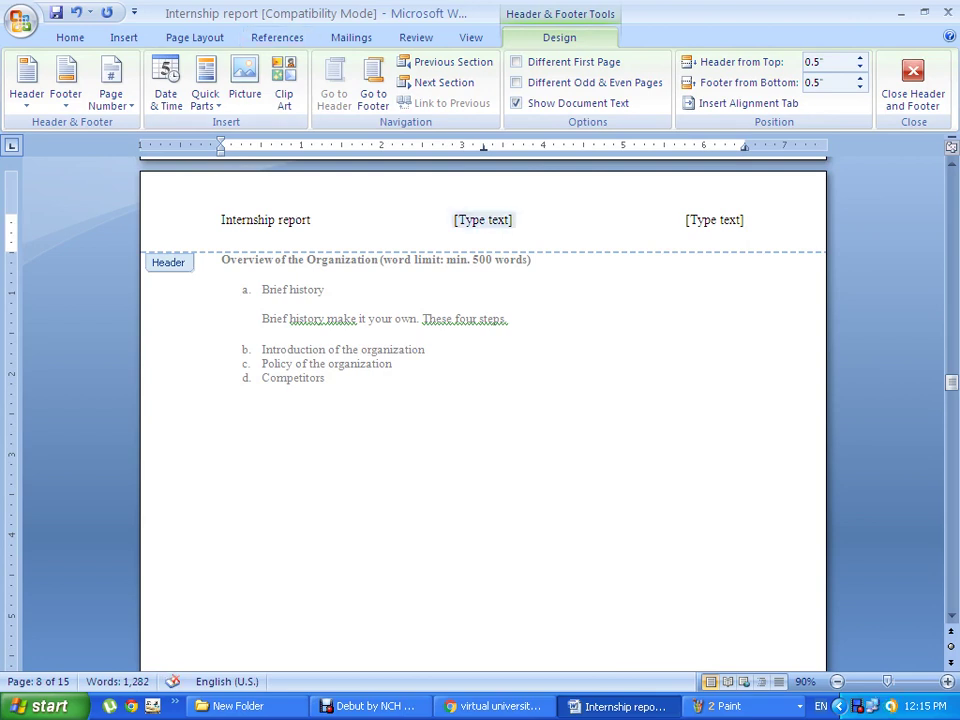
type("s")
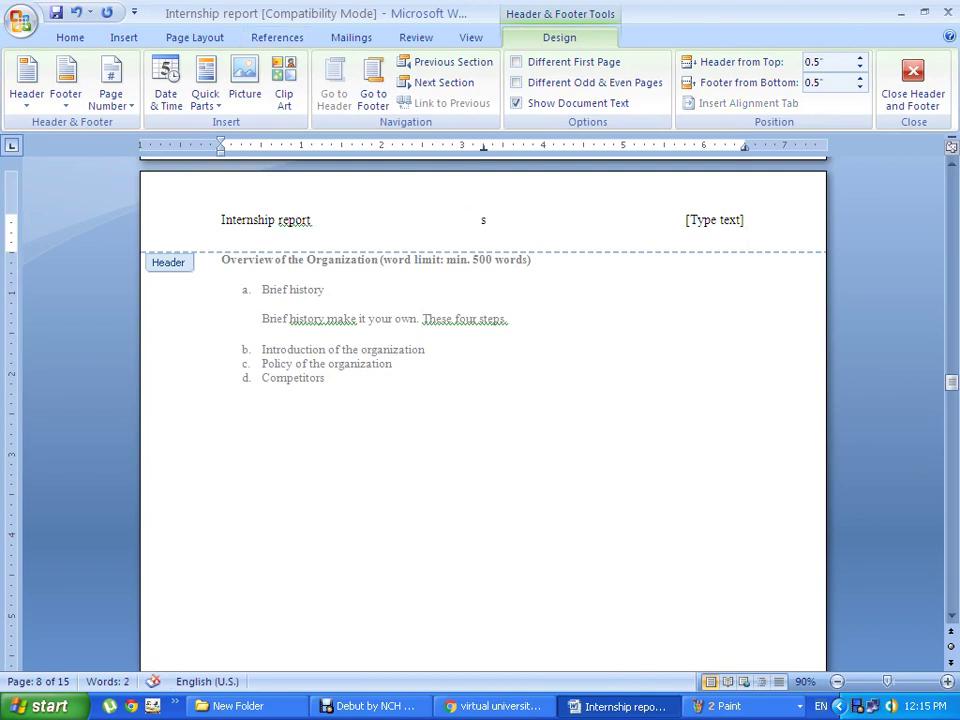
type("hah")
left_click(714, 219)
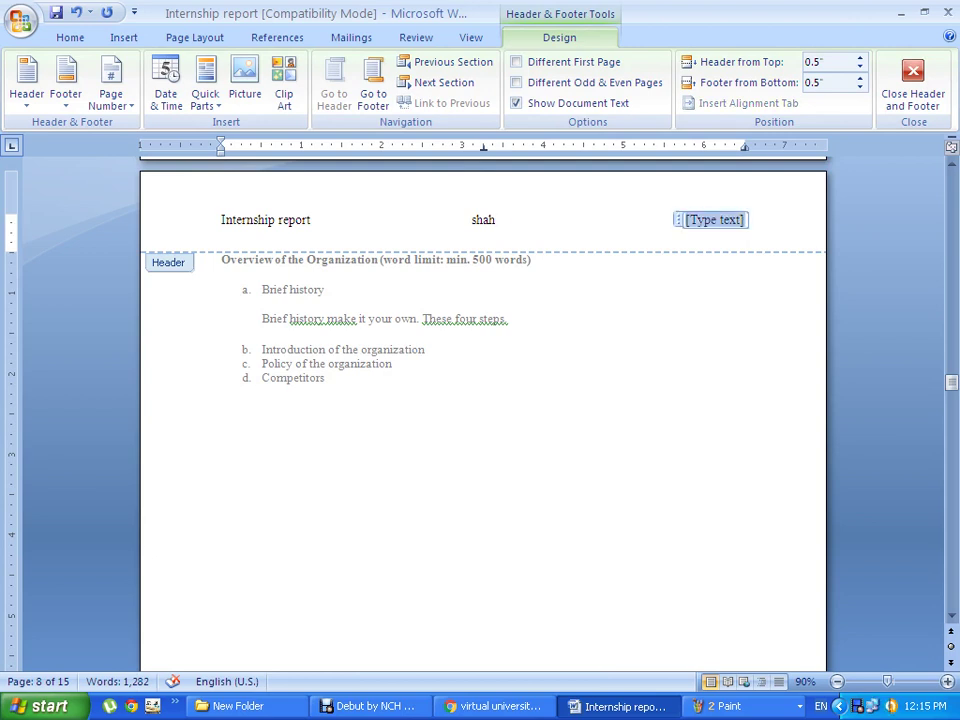
type("rol")
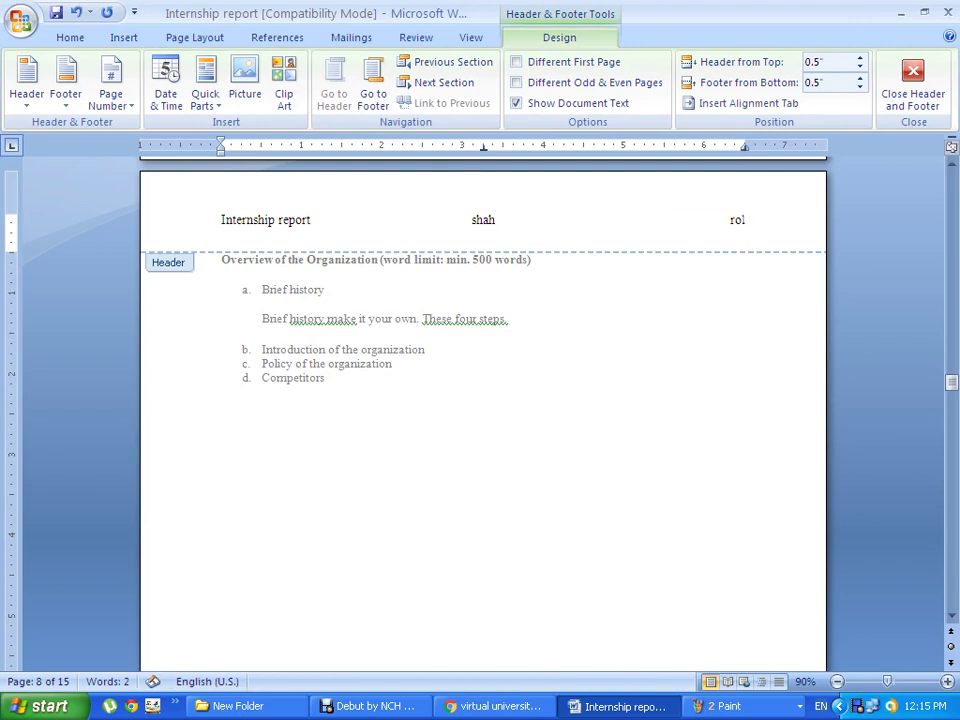
type("l no")
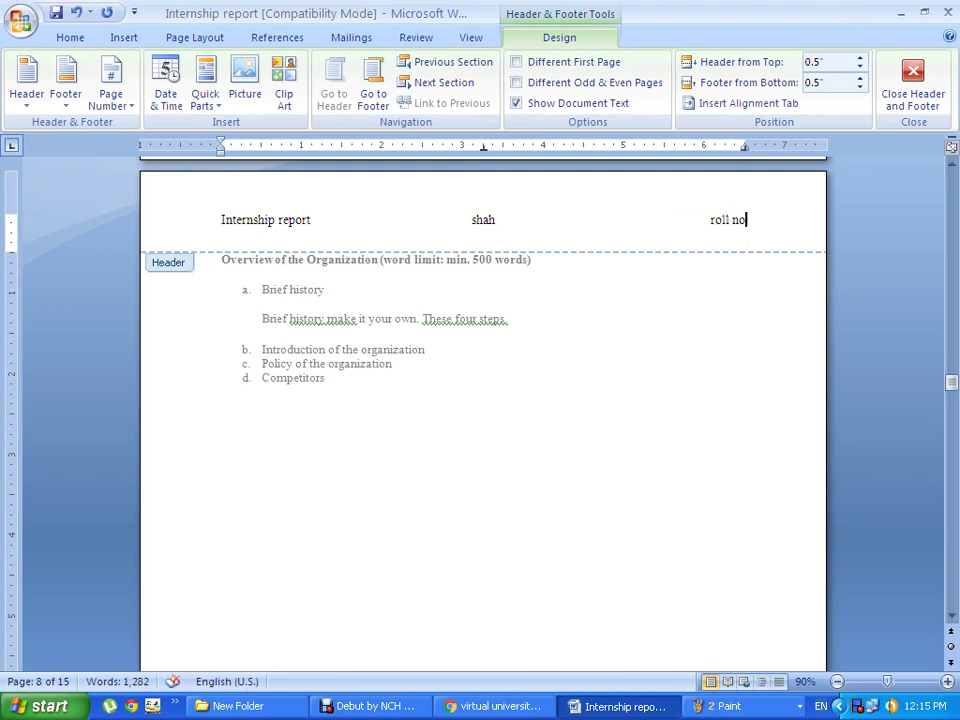
left_click(373, 95)
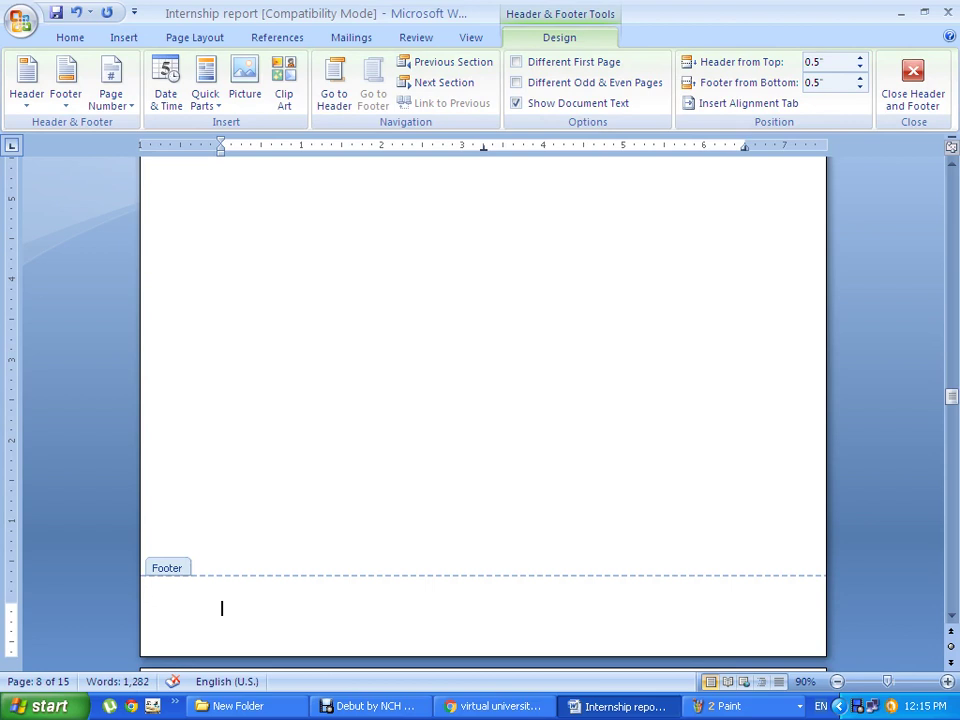
Browse the footer's shortcut menu, then bring up the Page Number Bottom of Page designs.
key("shift+F10")
key("Up")
key("Up")
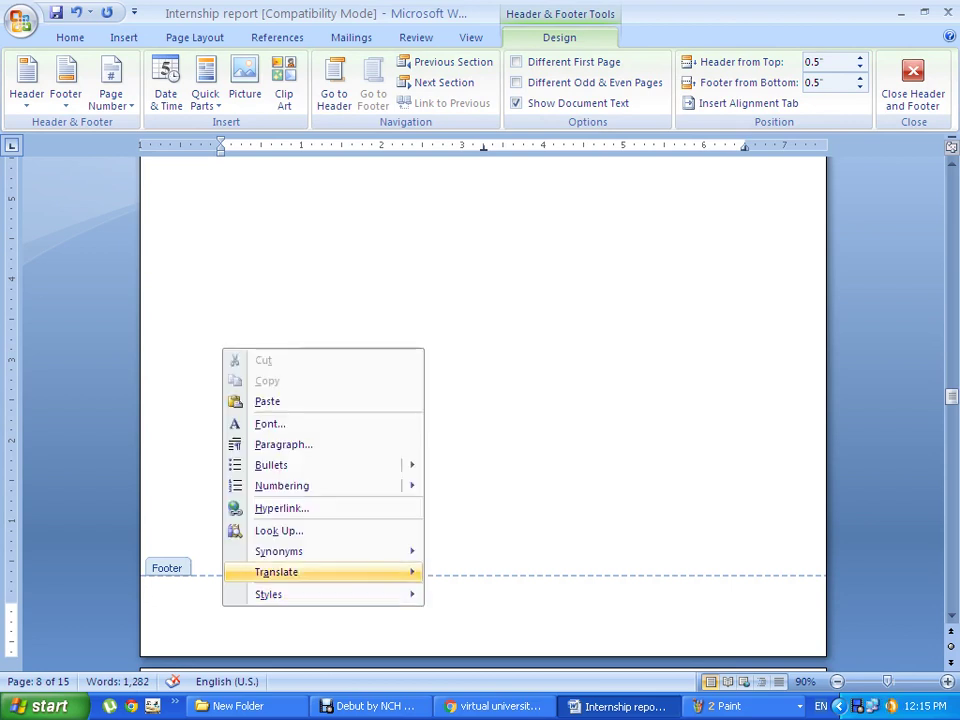
key("Up")
key("Up")
key("Up")
key("Up")
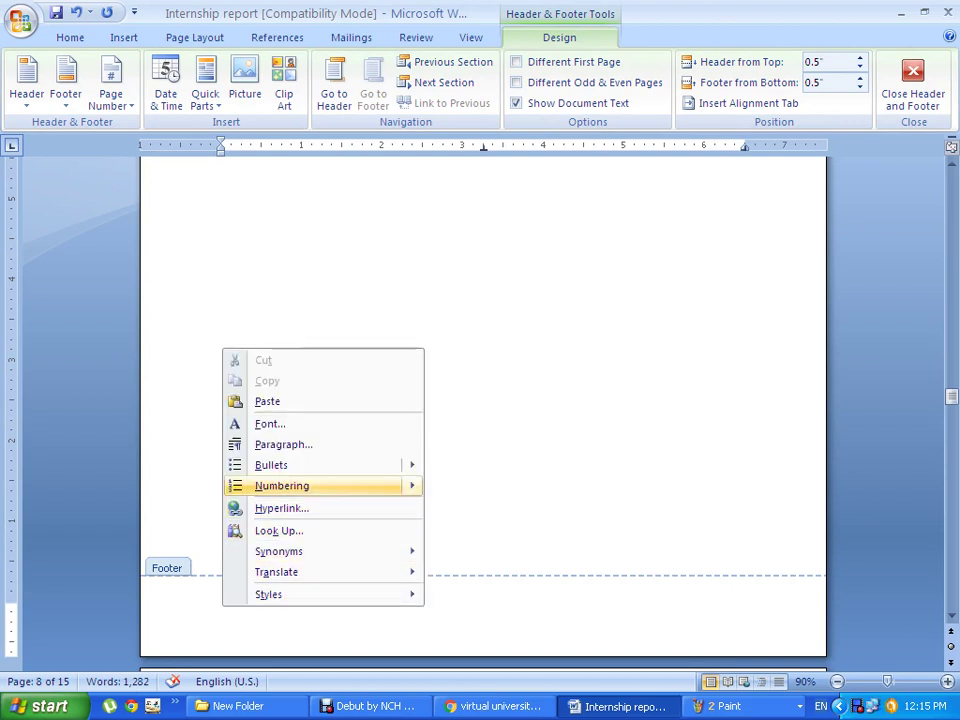
key("Right")
key("Down")
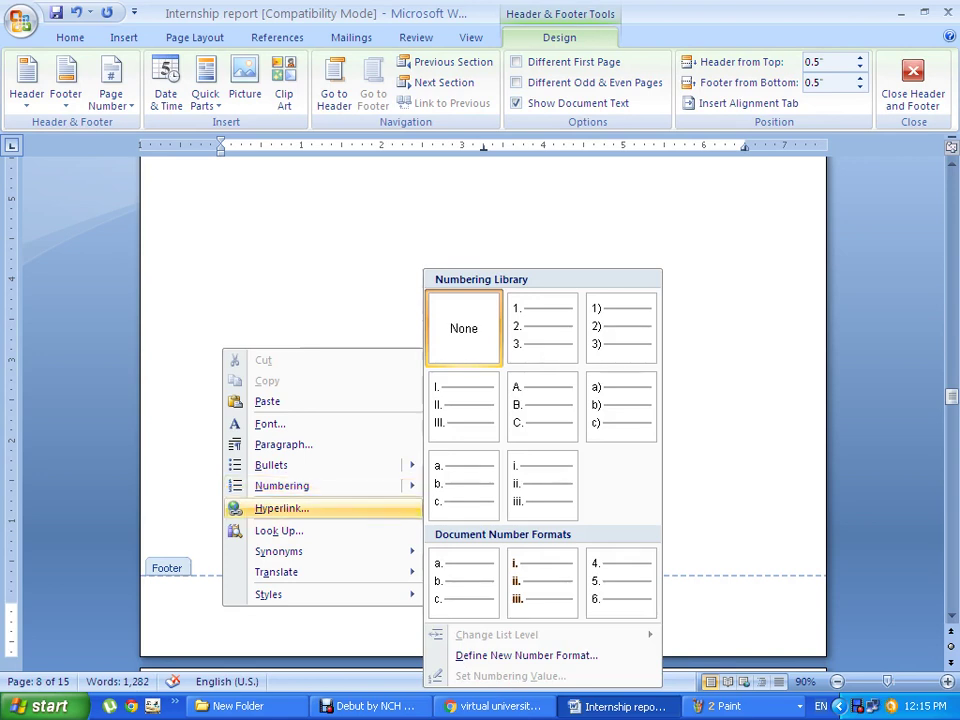
key("Down")
key("Up")
key("Up")
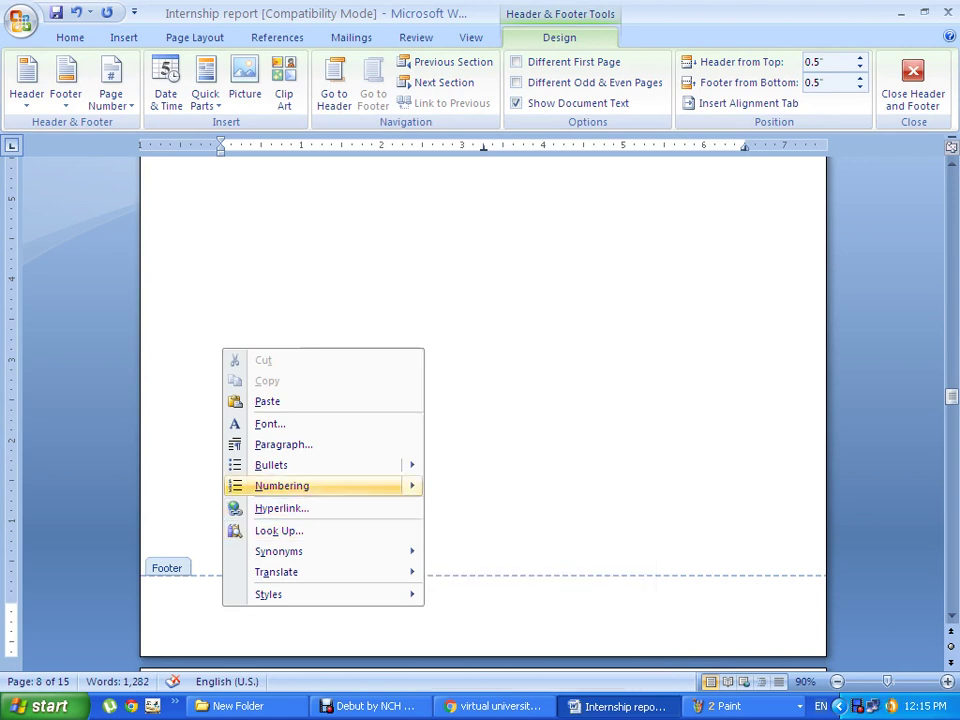
key("Up")
key("Up")
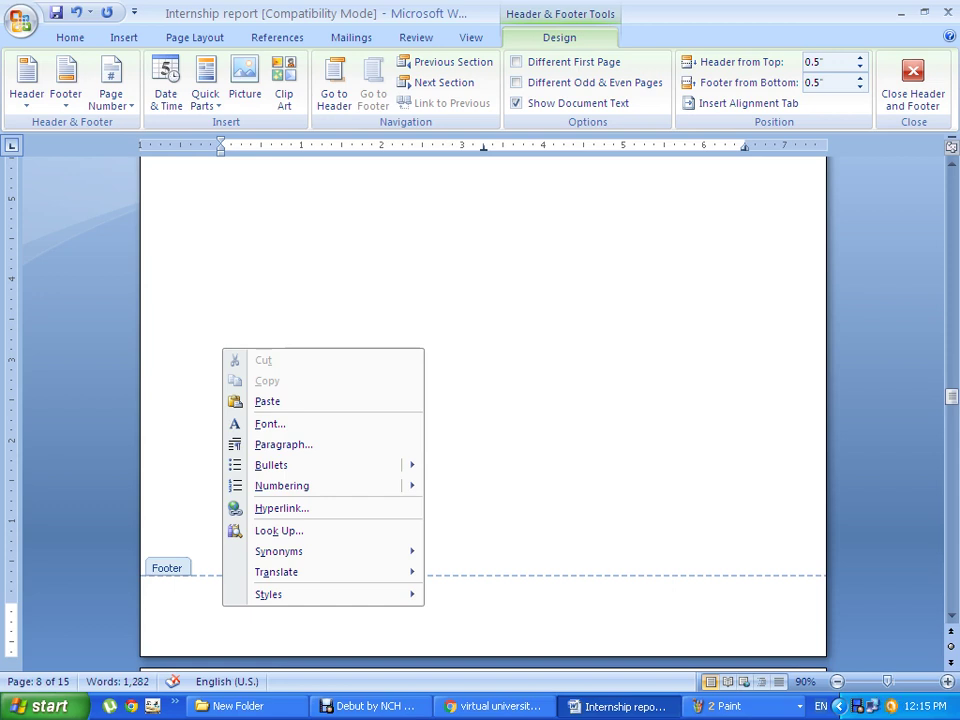
left_click(110, 90)
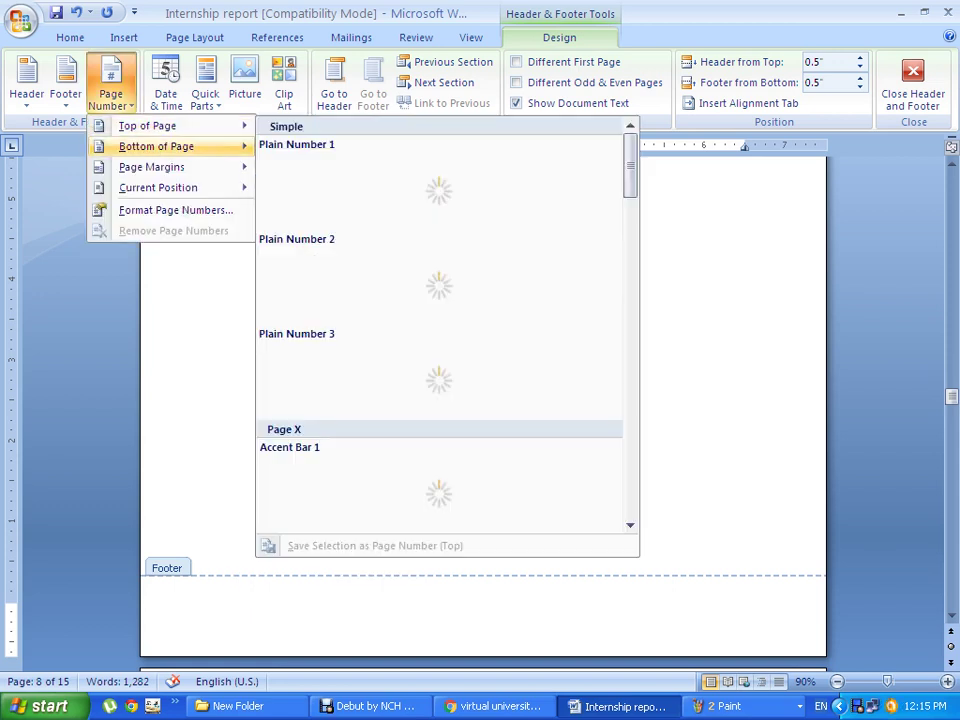
Put an Accent Bar 1 page number ('8 | Page') at each page bottom and close the footer.
mouse_move(156, 146)
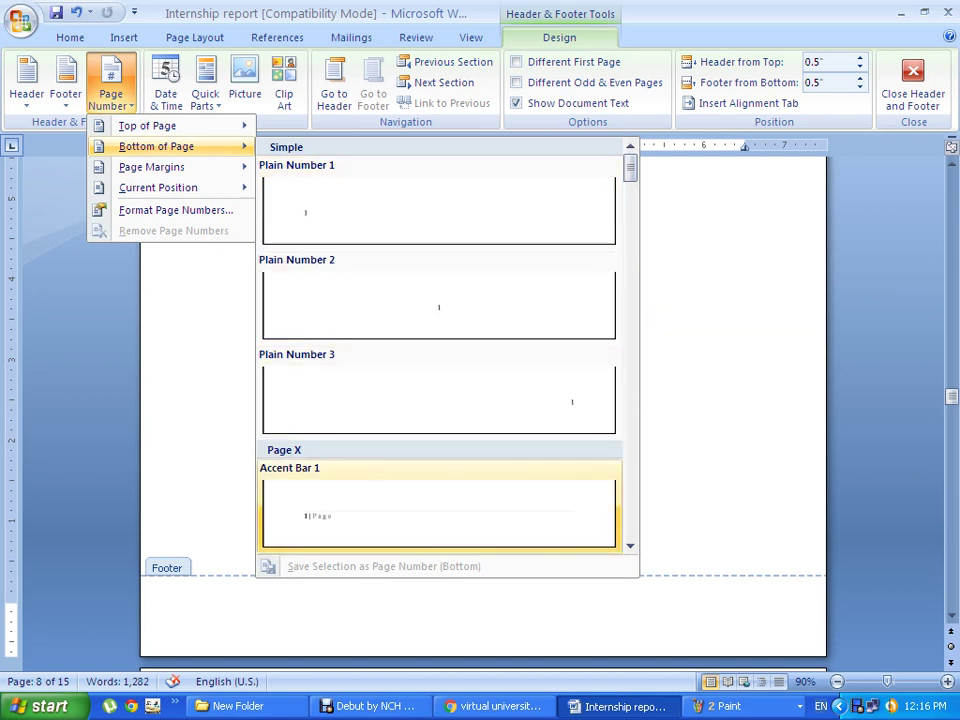
left_click(438, 512)
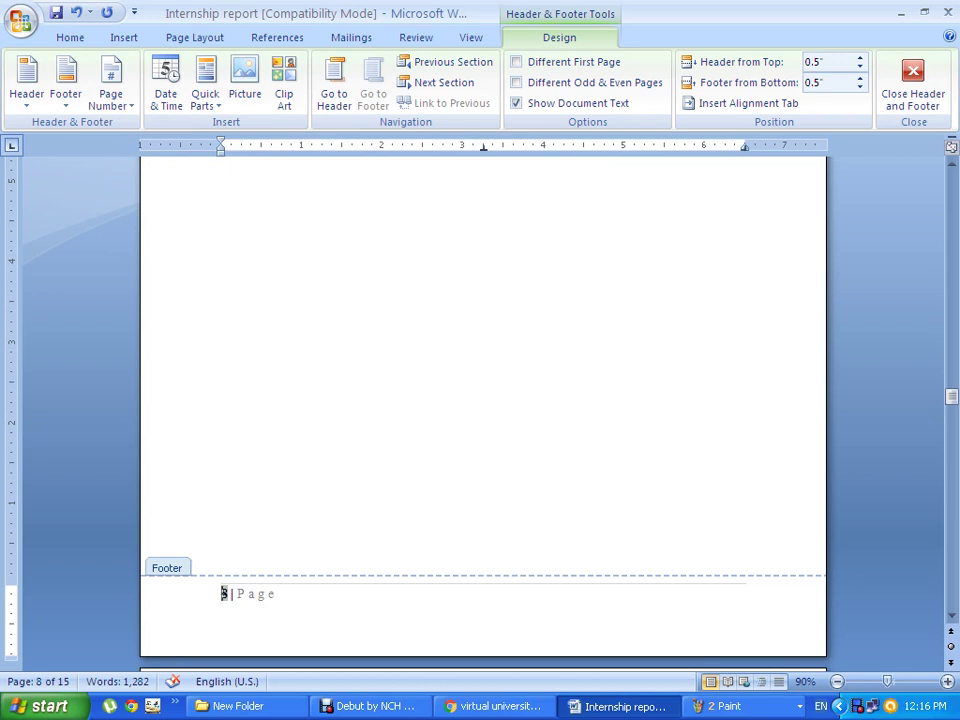
key("Escape")
scroll(483, 400, "up", 5)
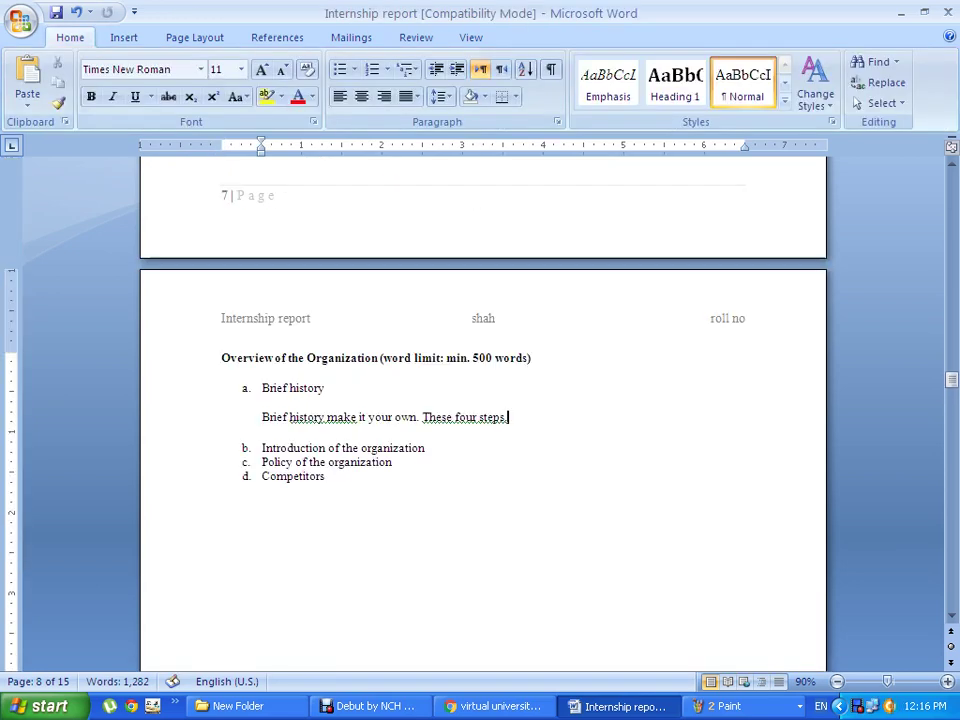
scroll(483, 400, "down", 5)
scroll(483, 400, "down", 3)
scroll(483, 400, "down", 4)
Return to the title page and place the cursor on its last line above the '1 | Page' footer.
scroll(483, 400, "down", 1)
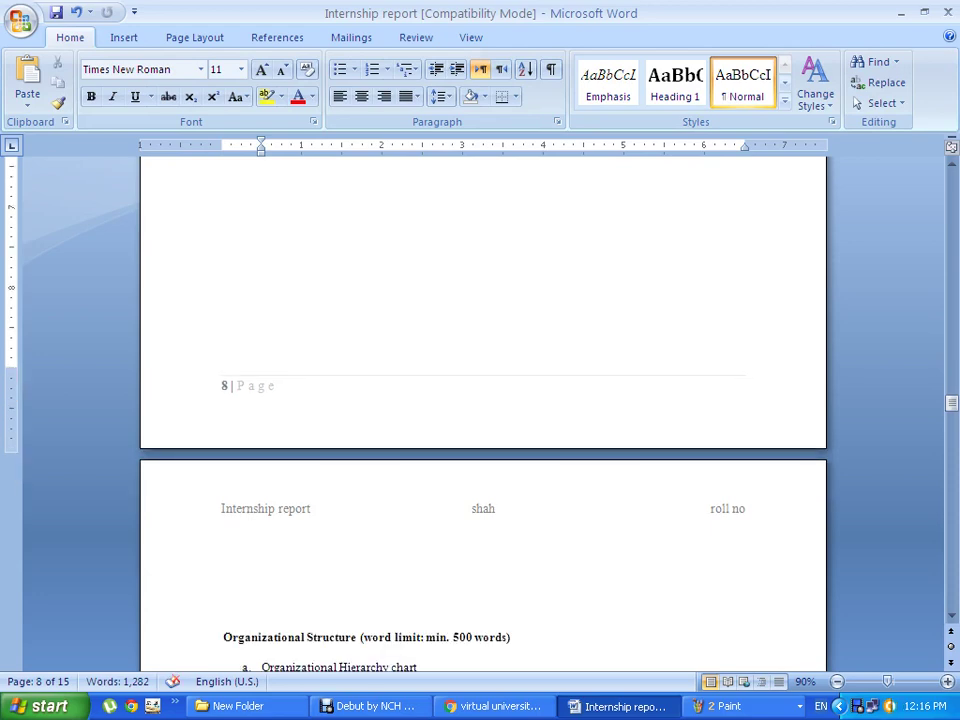
left_click_drag(952, 403, 952, 178)
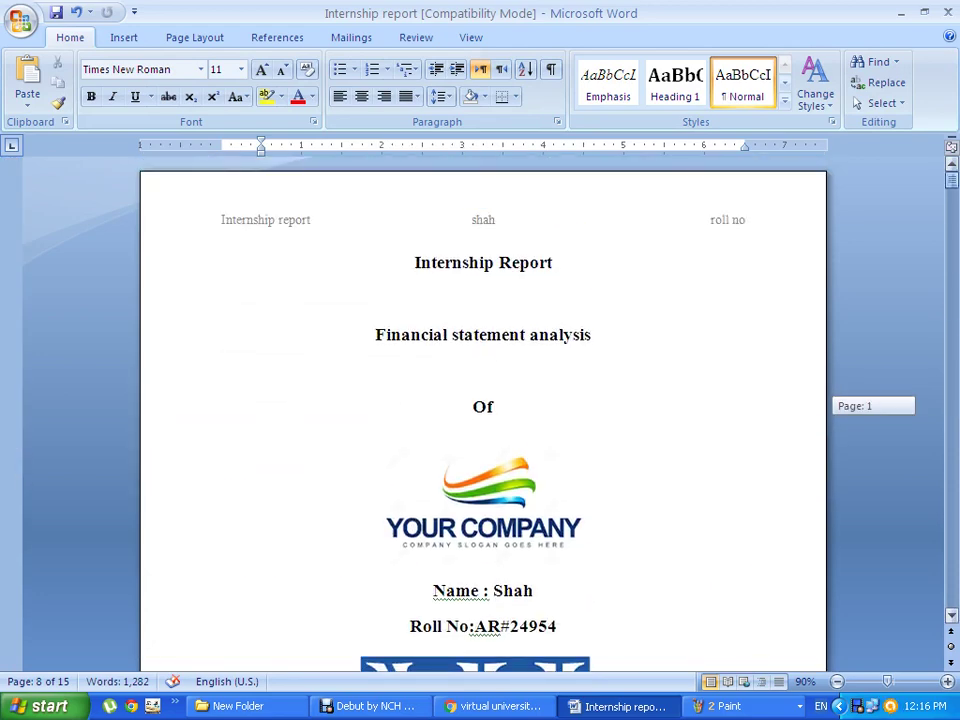
scroll(483, 400, "down", 4)
scroll(483, 400, "down", 4)
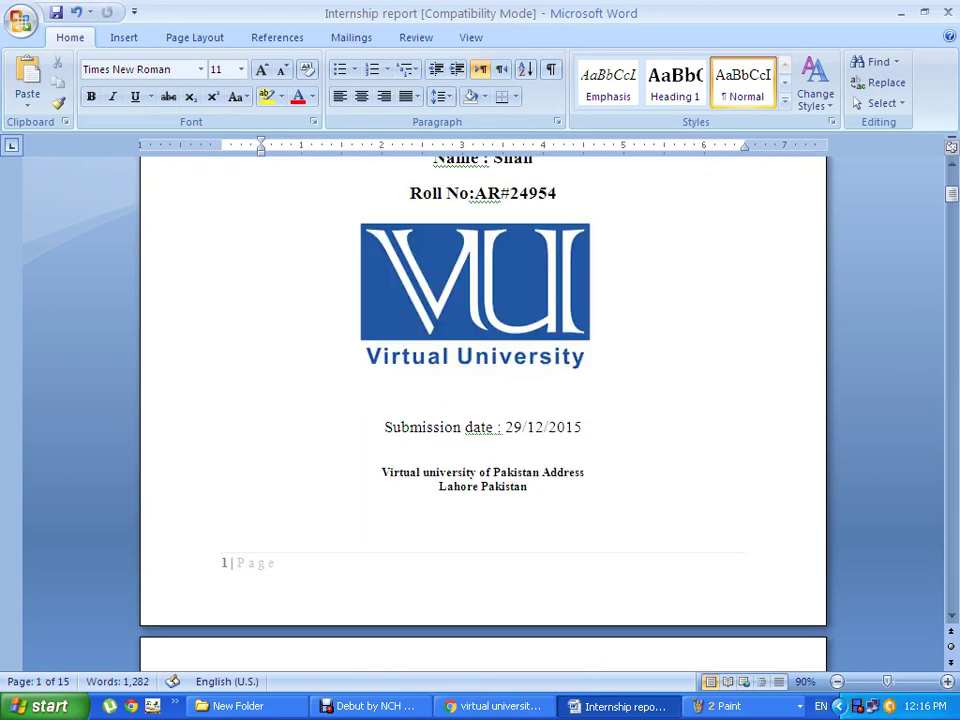
left_click(245, 530)
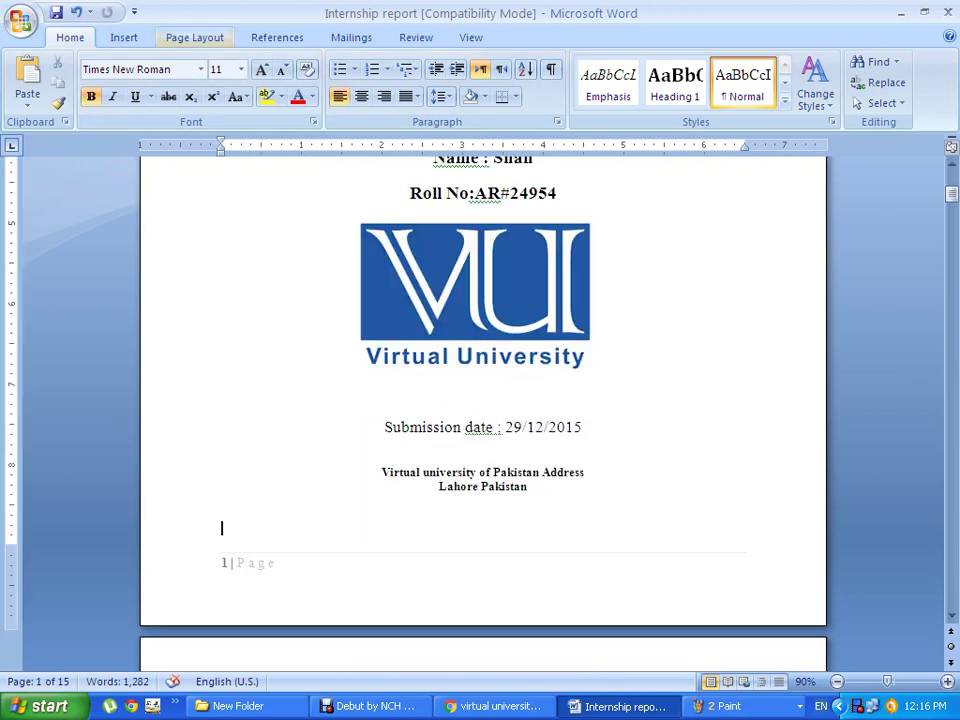
Insert a page break before Letter of Undertaking so page 2 stays blank and it starts on page 3.
left_click(124, 37)
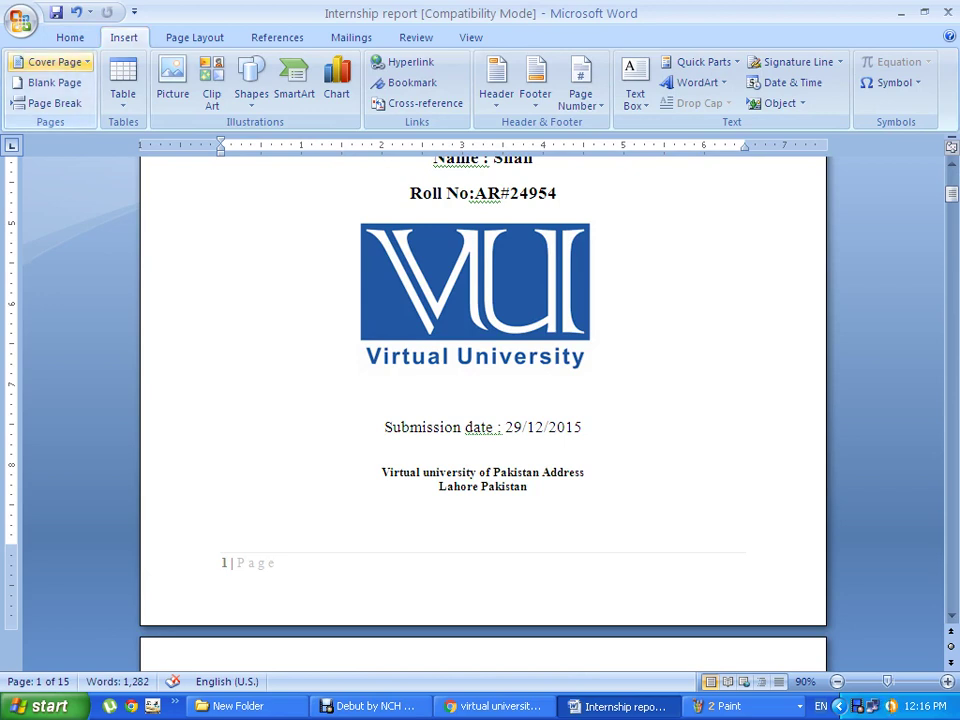
left_click(50, 62)
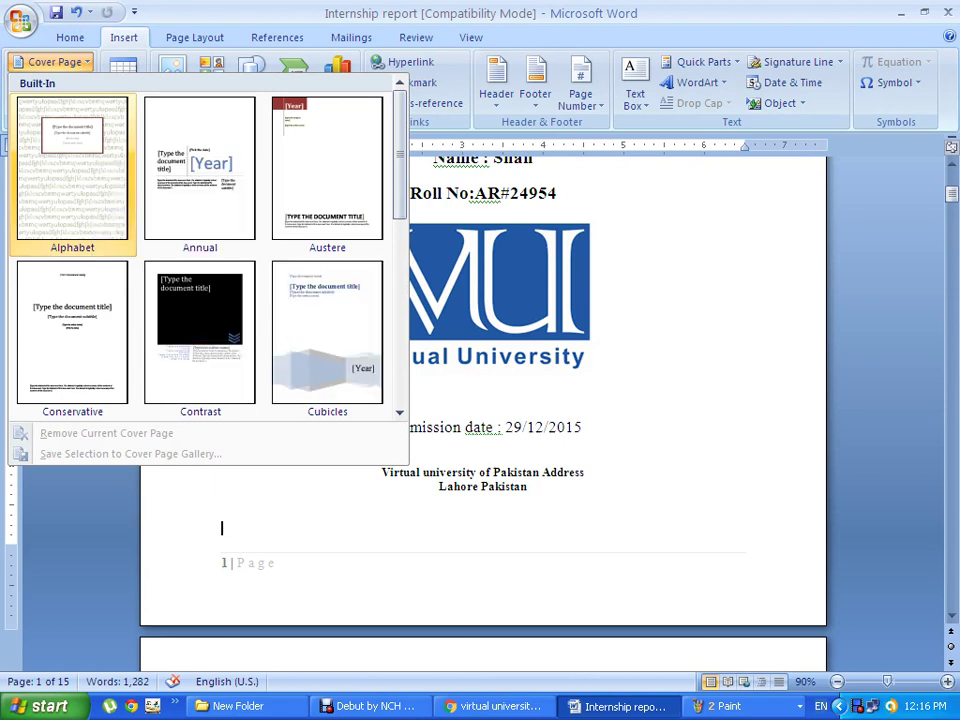
key("Escape")
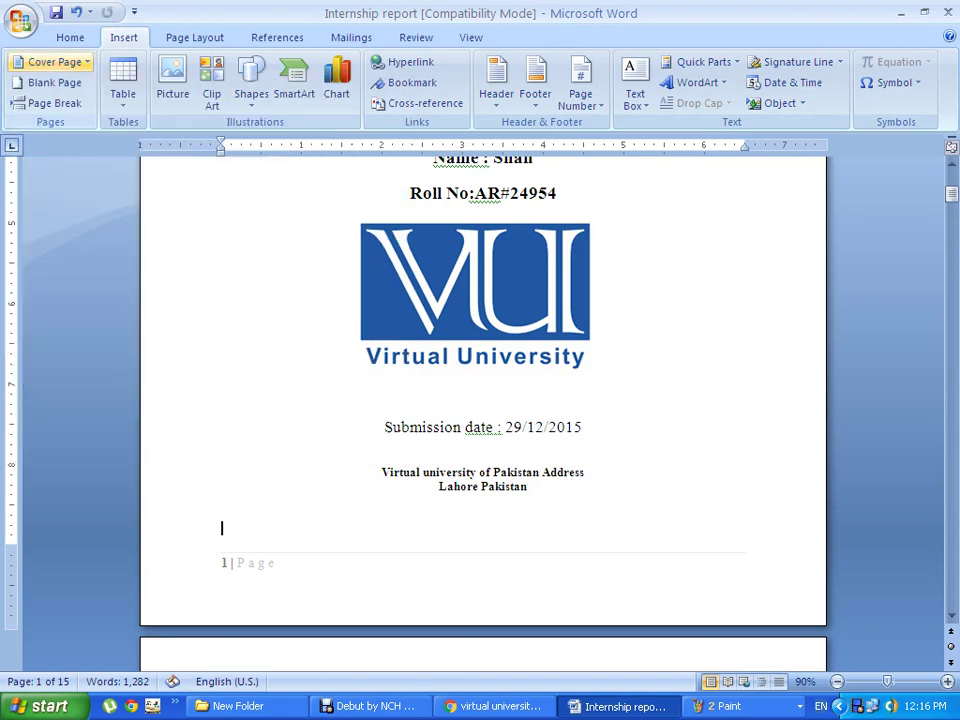
key("Down")
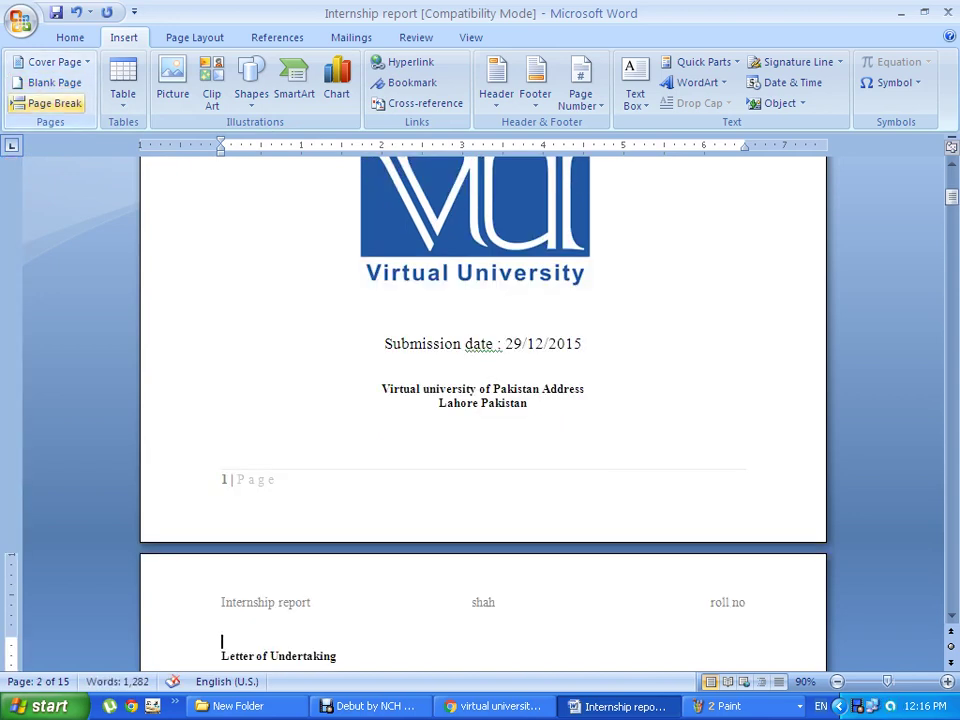
left_click(54, 103)
left_click(54, 103)
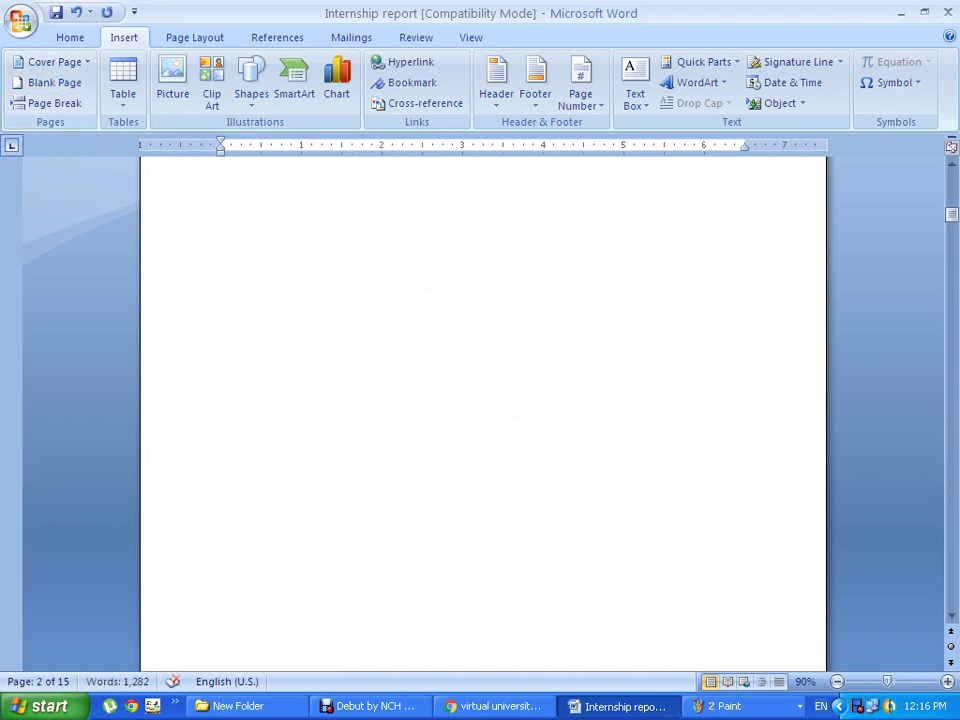
key("ctrl+z")
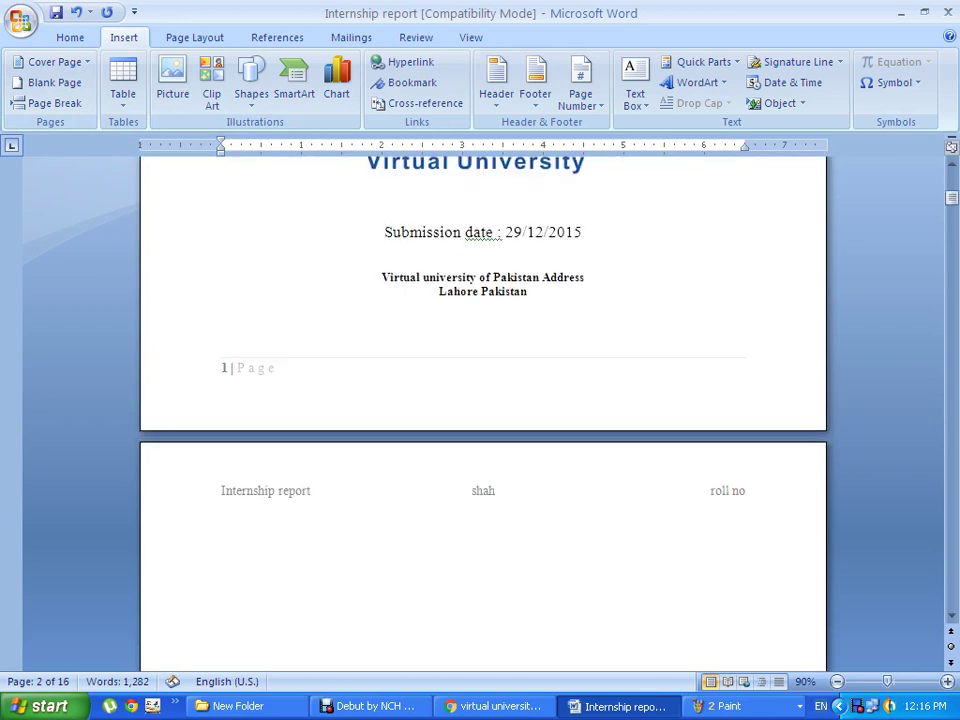
scroll(483, 413, "down", 3)
scroll(483, 413, "down", 3)
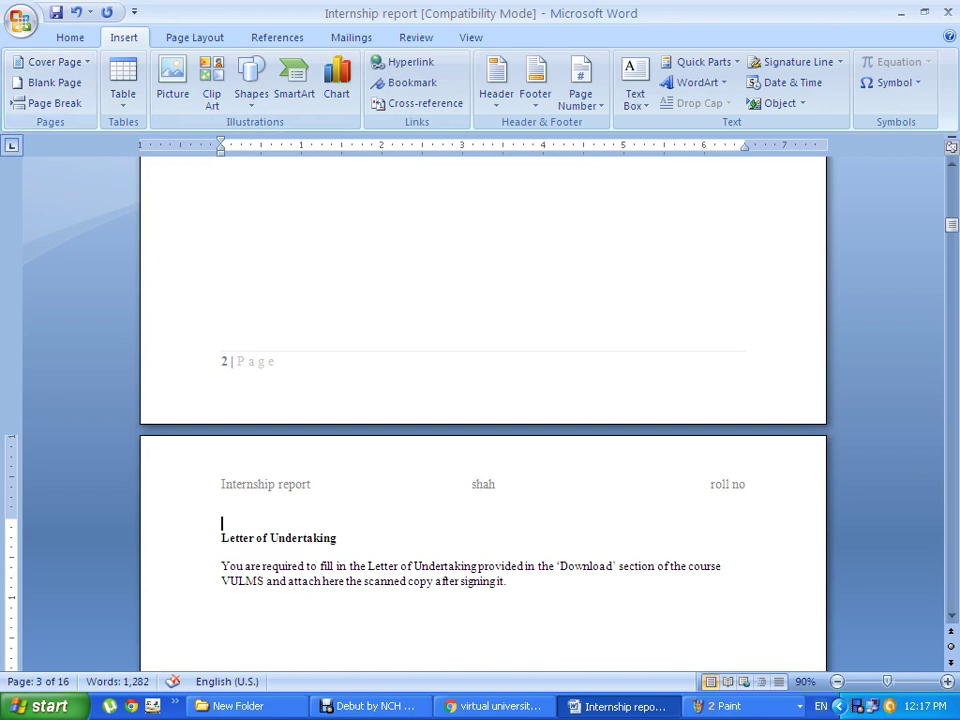
scroll(483, 410, "up", 20)
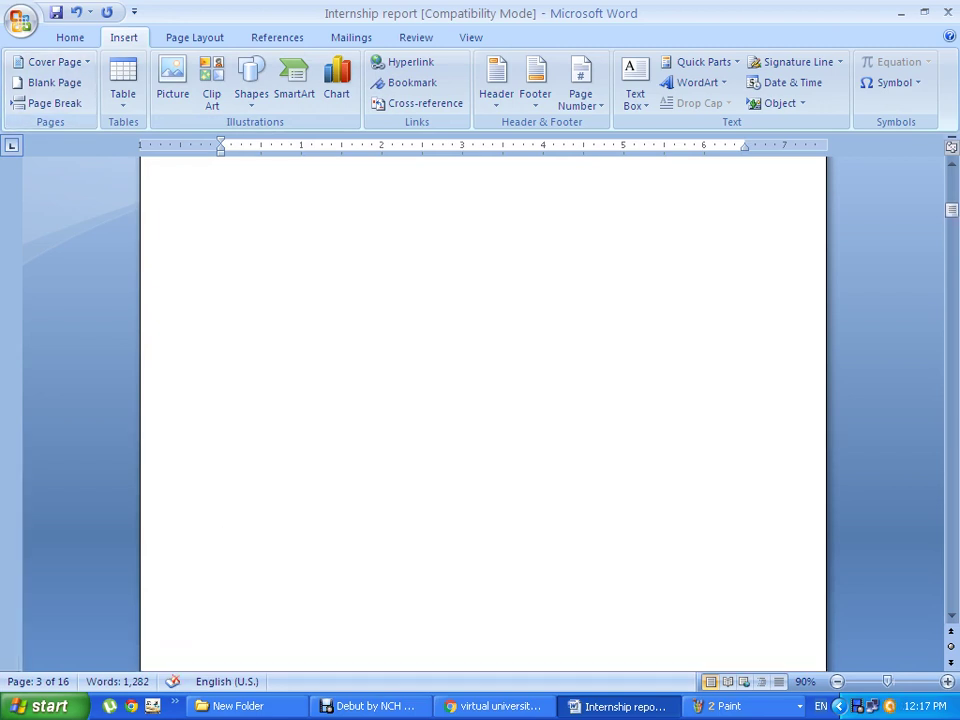
scroll(483, 410, "up", 5)
scroll(483, 410, "up", 2)
scroll(483, 410, "up", 5)
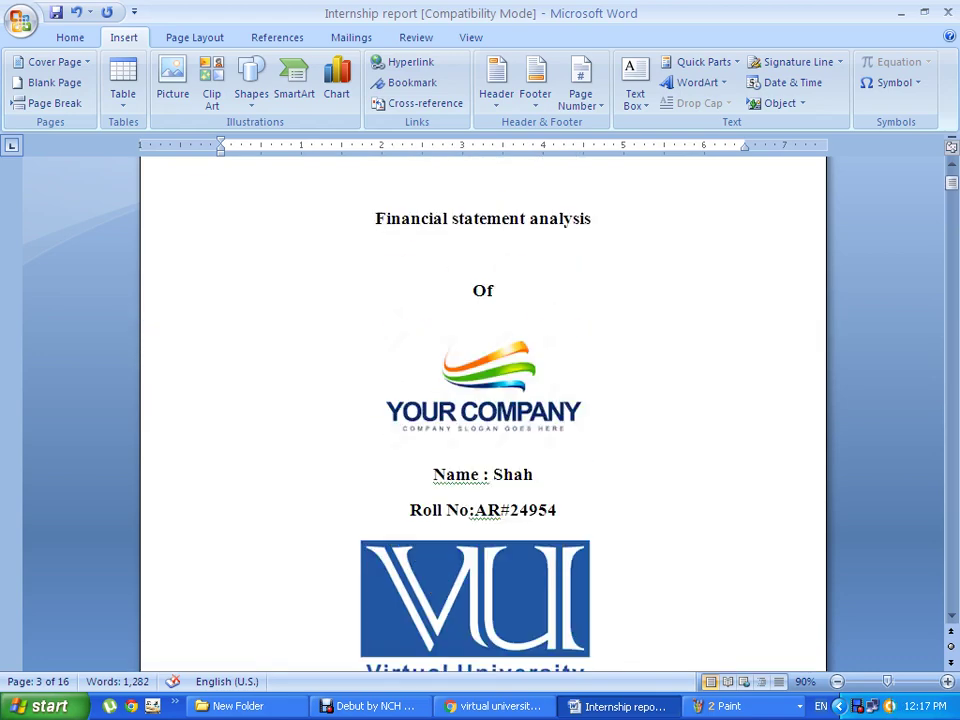
scroll(483, 410, "down", 5)
scroll(483, 410, "down", 4)
scroll(483, 410, "down", 5)
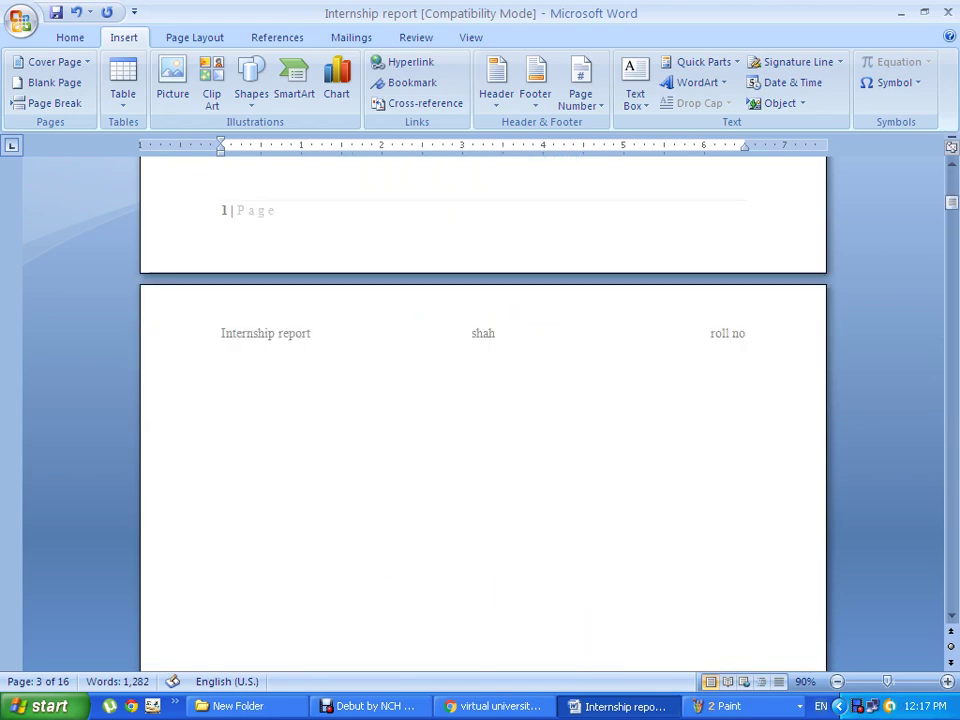
scroll(483, 410, "down", 3)
scroll(483, 410, "down", 5)
scroll(483, 410, "down", 5)
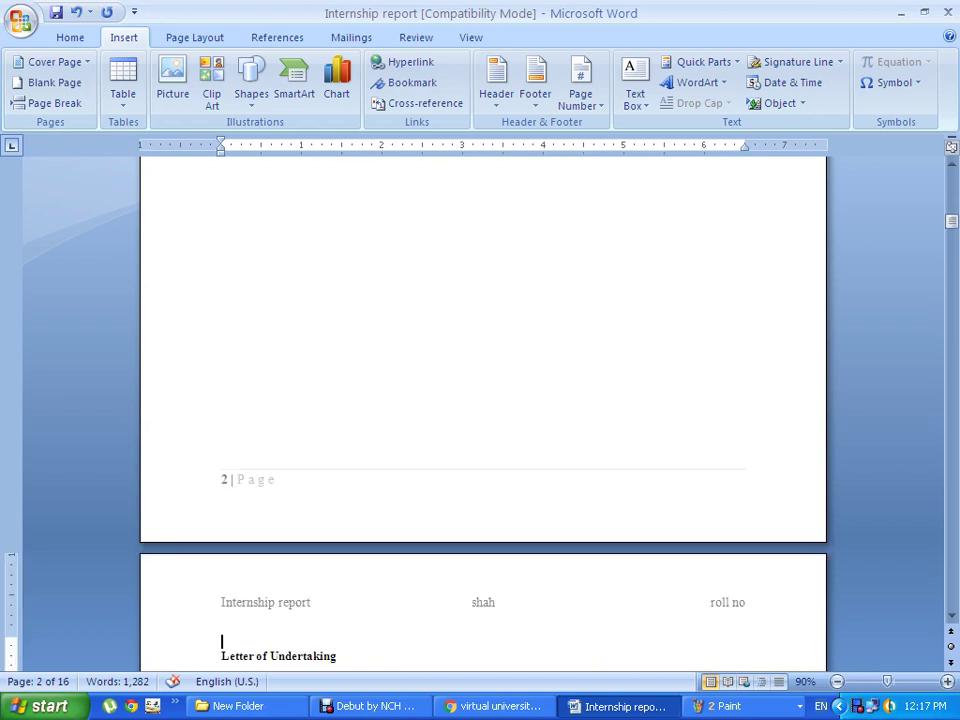
scroll(483, 410, "down", 5)
scroll(483, 410, "down", 5)
scroll(483, 410, "down", 3)
scroll(483, 410, "down", 4)
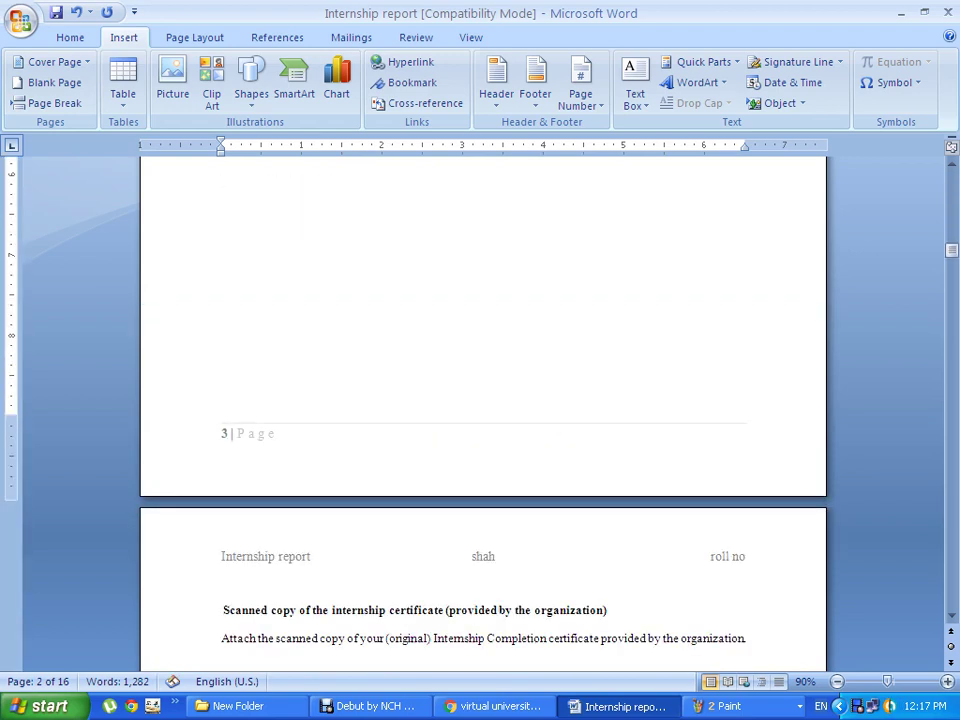
scroll(483, 410, "down", 5)
scroll(483, 410, "up", 6)
scroll(483, 410, "up", 9)
scroll(483, 410, "up", 5)
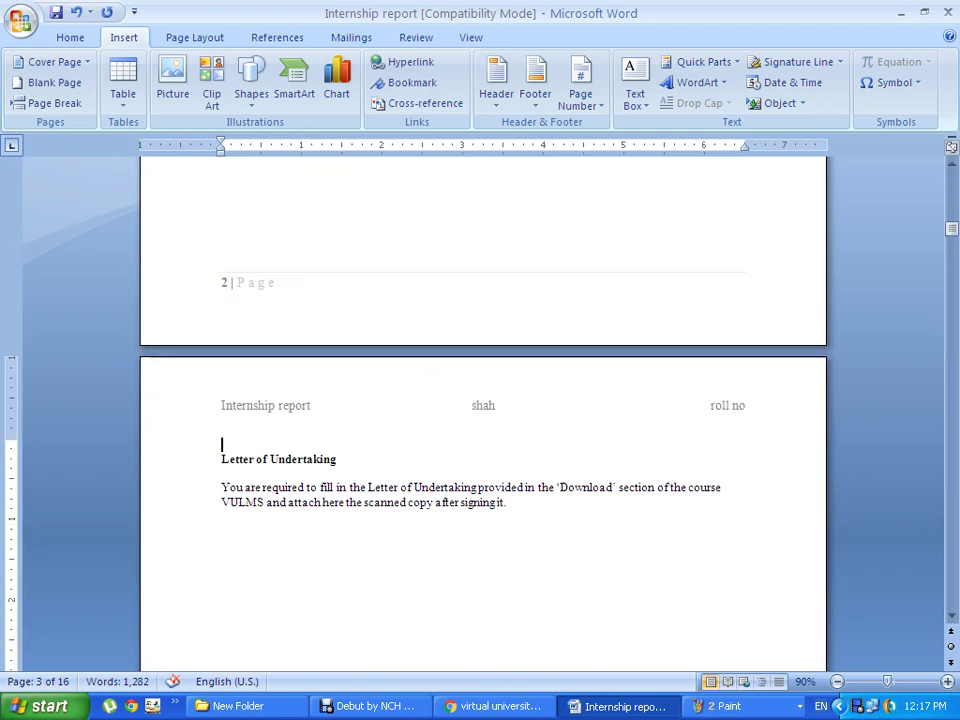
scroll(483, 410, "down", 12)
scroll(483, 410, "down", 12)
scroll(483, 410, "up", 12)
scroll(483, 410, "down", 5)
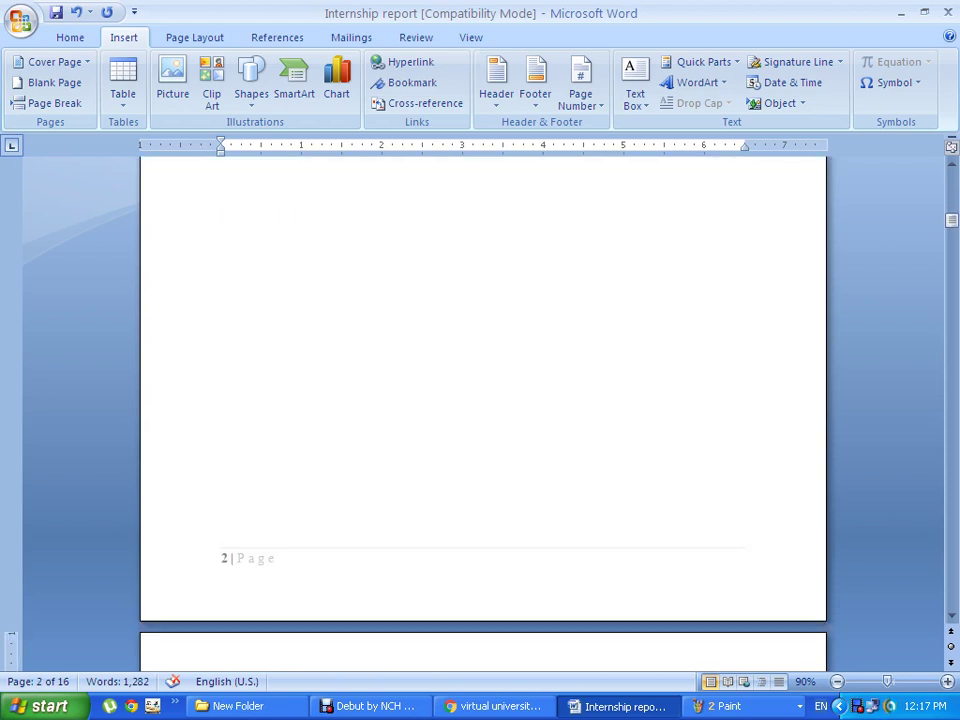
scroll(483, 410, "down", 4)
scroll(483, 410, "down", 4)
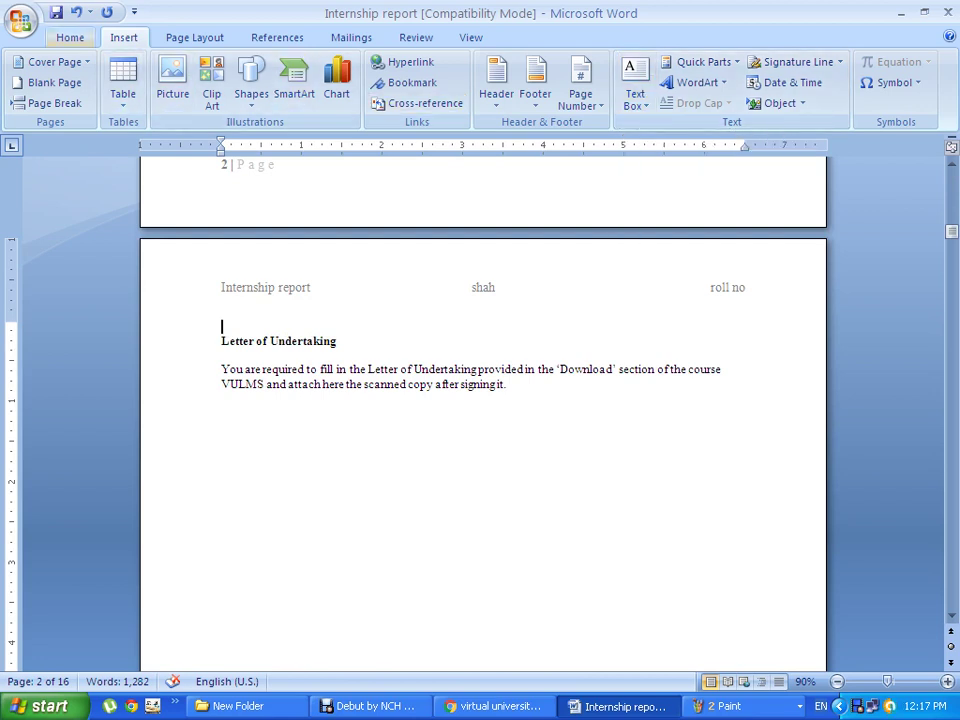
Open Modify Style for Heading 1 from the Home tab's Styles pane.
left_click(70, 37)
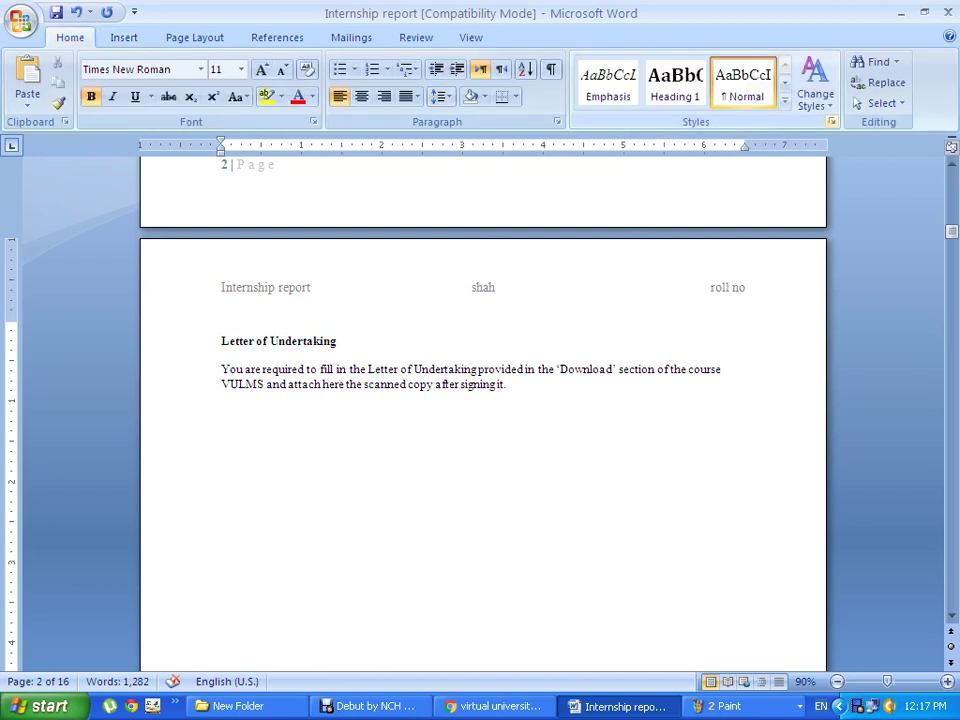
left_click(831, 121)
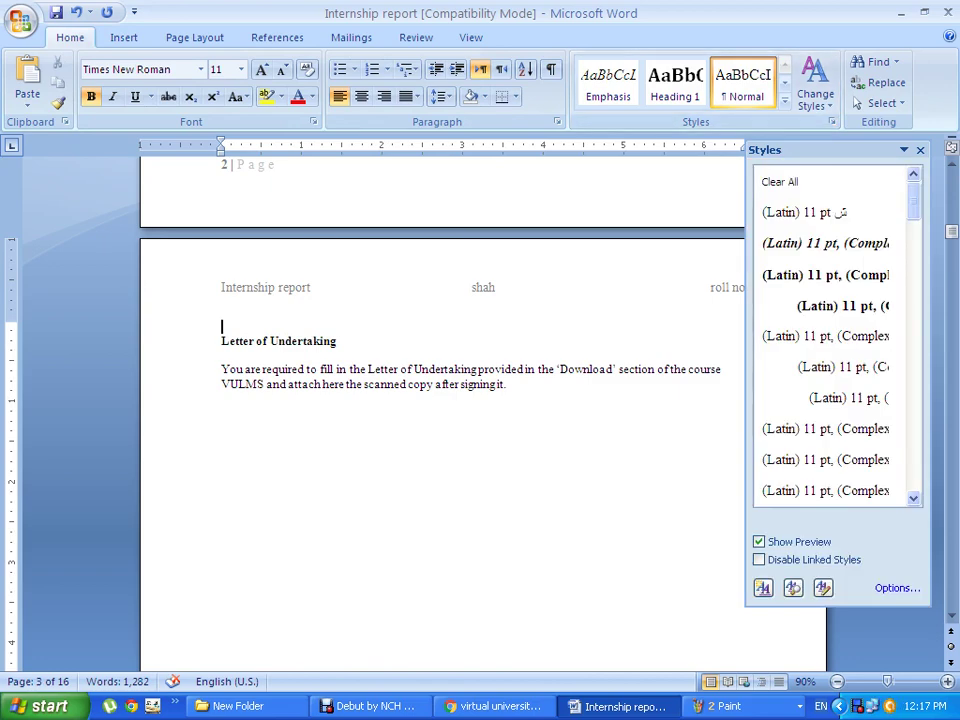
scroll(835, 335, "down", 1)
scroll(835, 335, "down", 3)
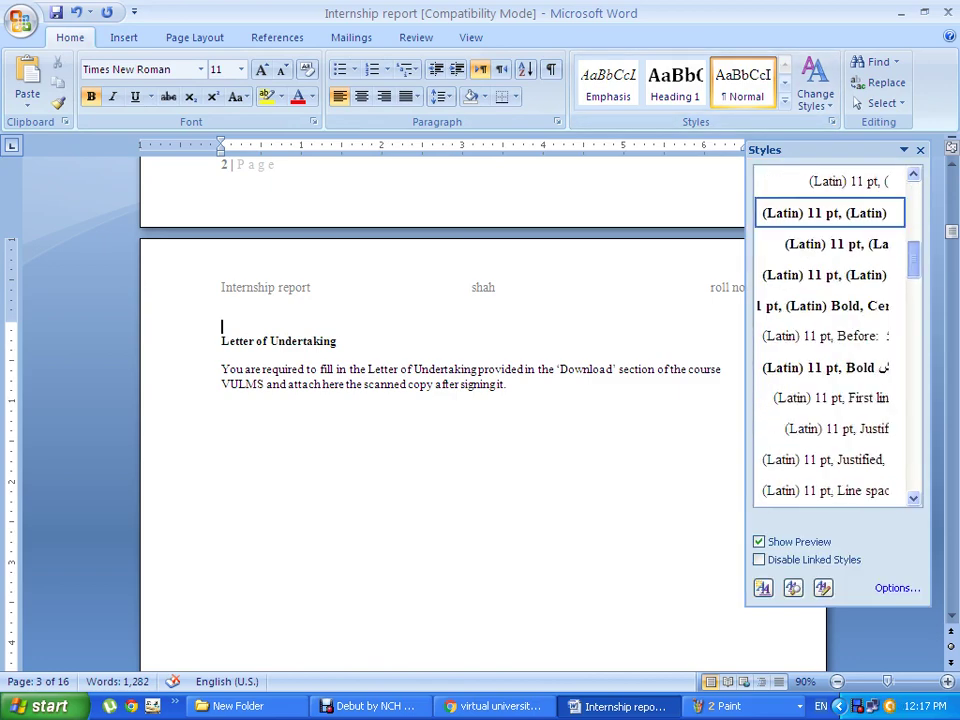
scroll(835, 335, "down", 3)
scroll(835, 335, "down", 3)
scroll(835, 335, "down", 3)
scroll(835, 335, "down", 3)
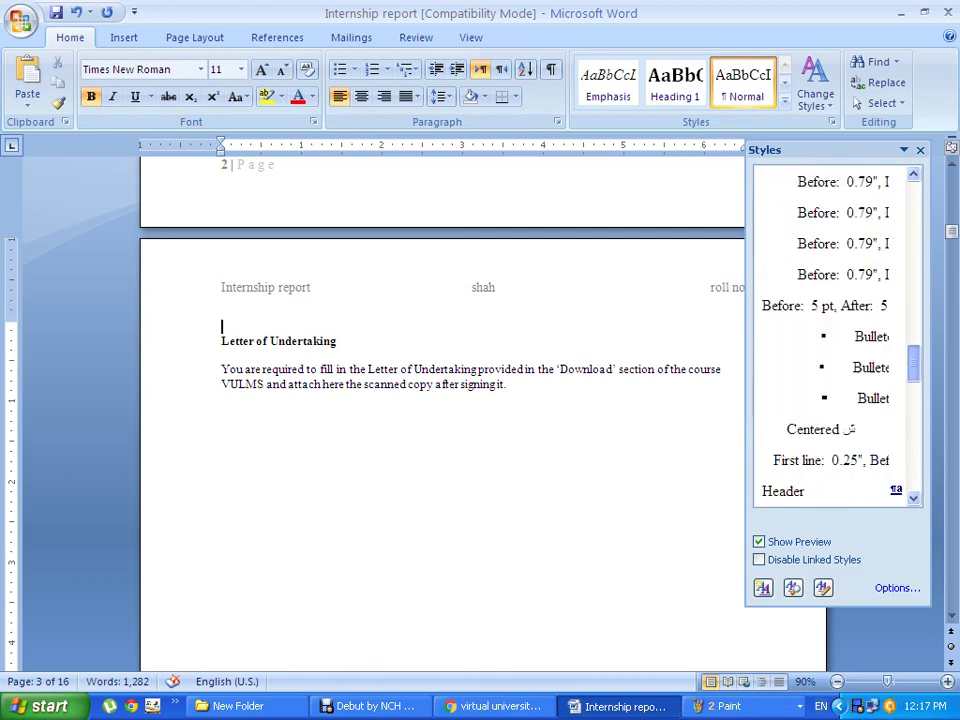
scroll(835, 335, "down", 3)
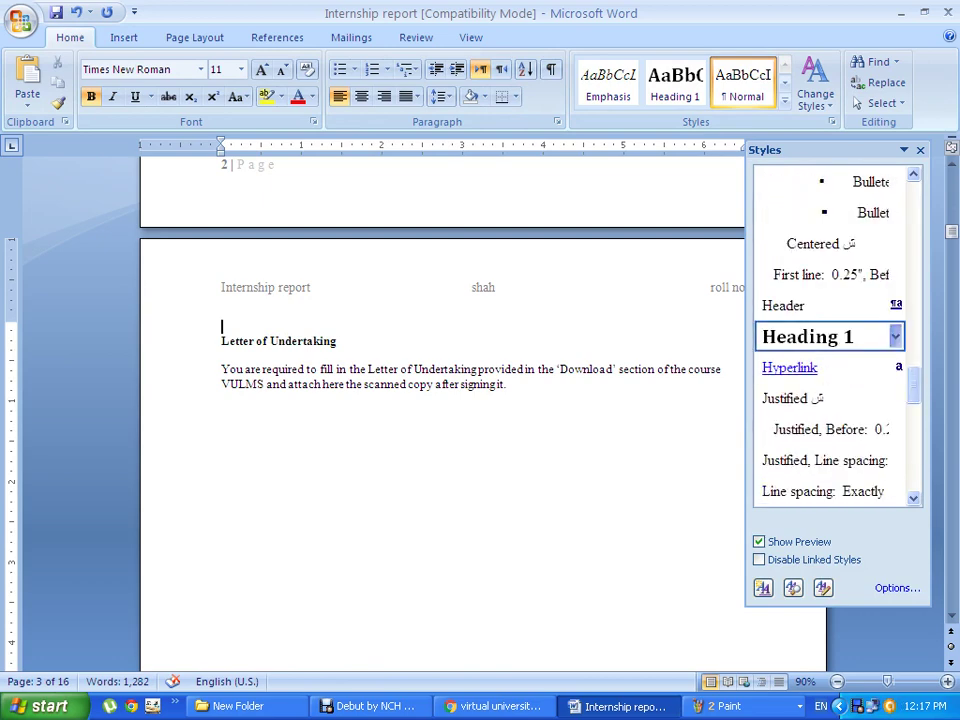
left_click(895, 336)
left_click(705, 443)
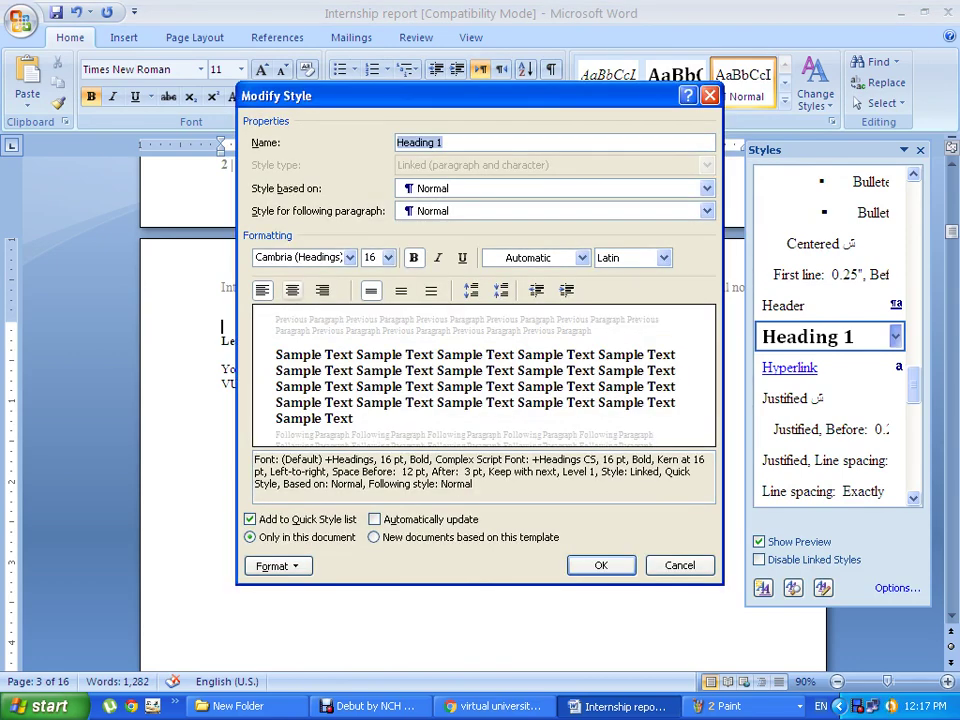
Give the Heading 1 style 1. 2. 3. numbering.
left_click(278, 566)
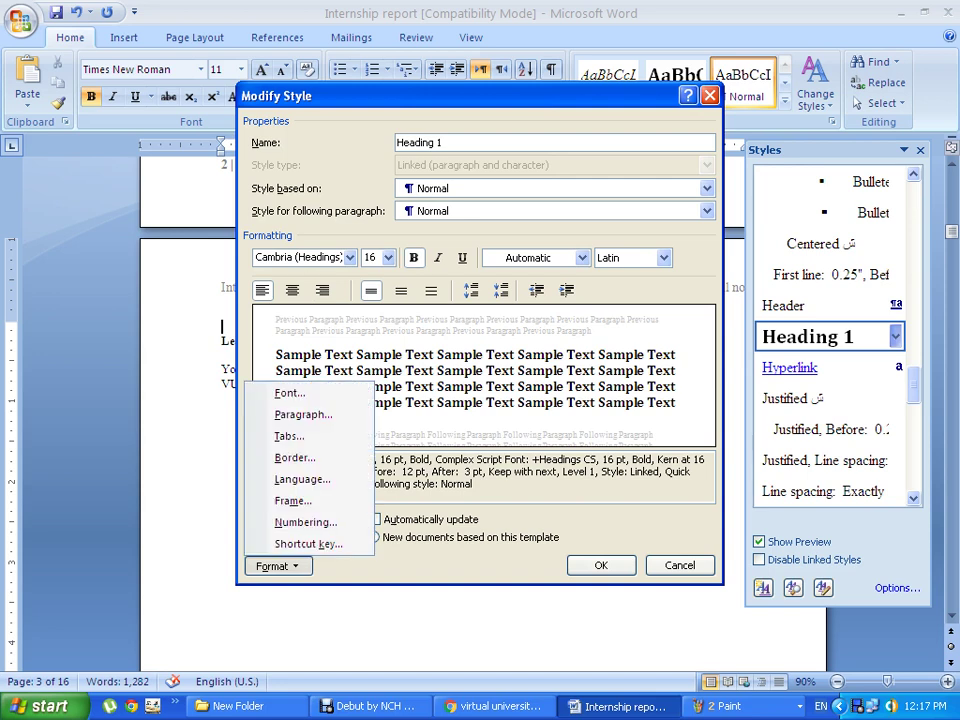
left_click(305, 522)
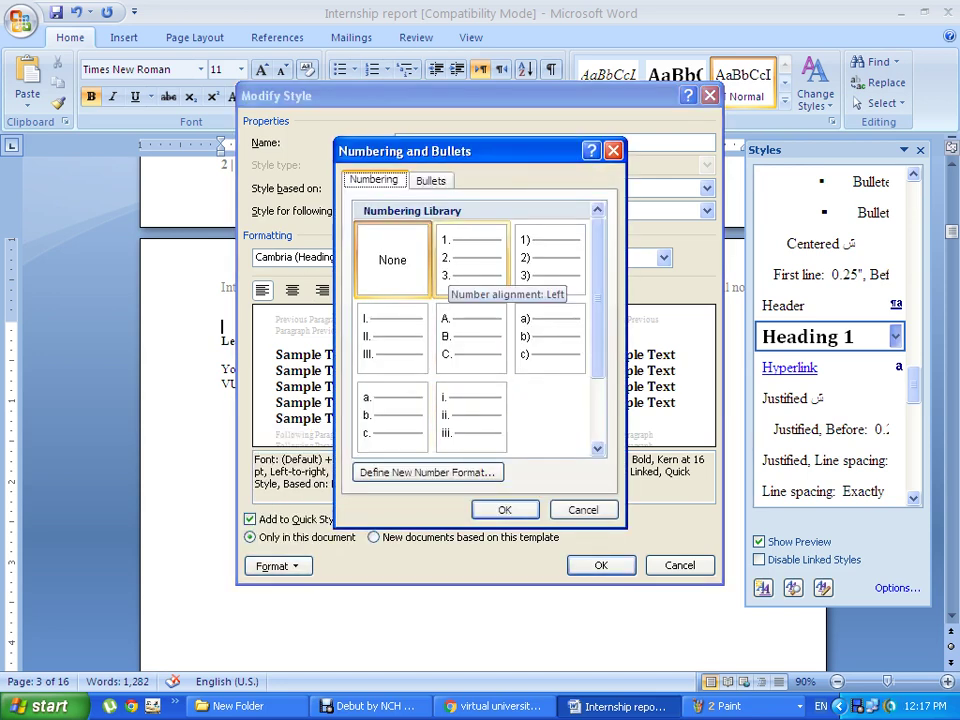
left_click(470, 258)
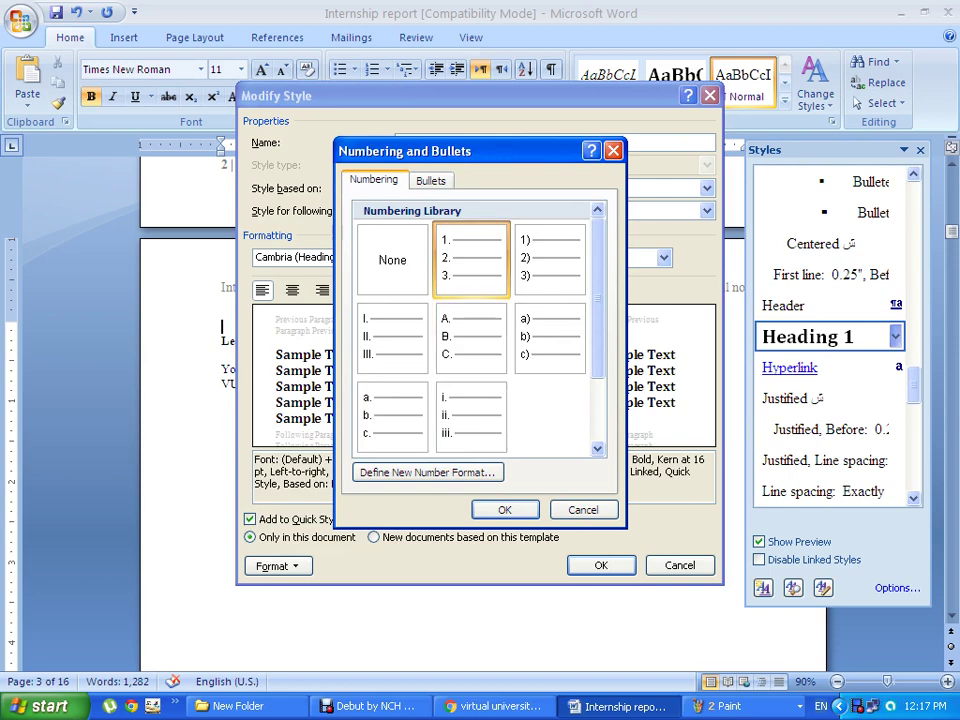
key("Return")
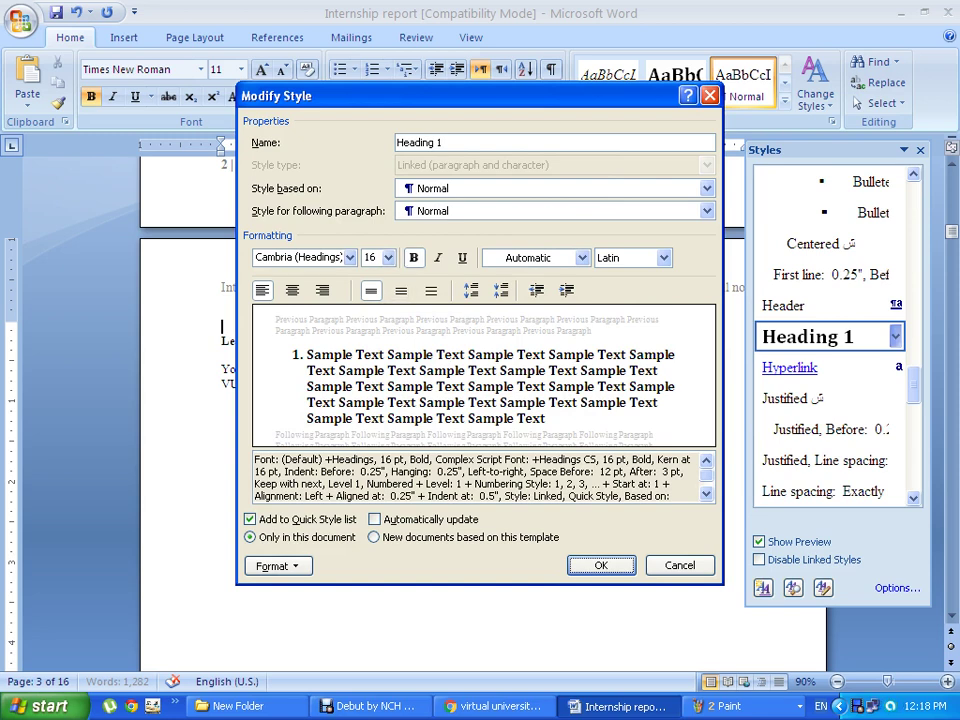
Set the Heading 1 font to Times New Roman, keeping Latin script, and confirm.
key("Tab")
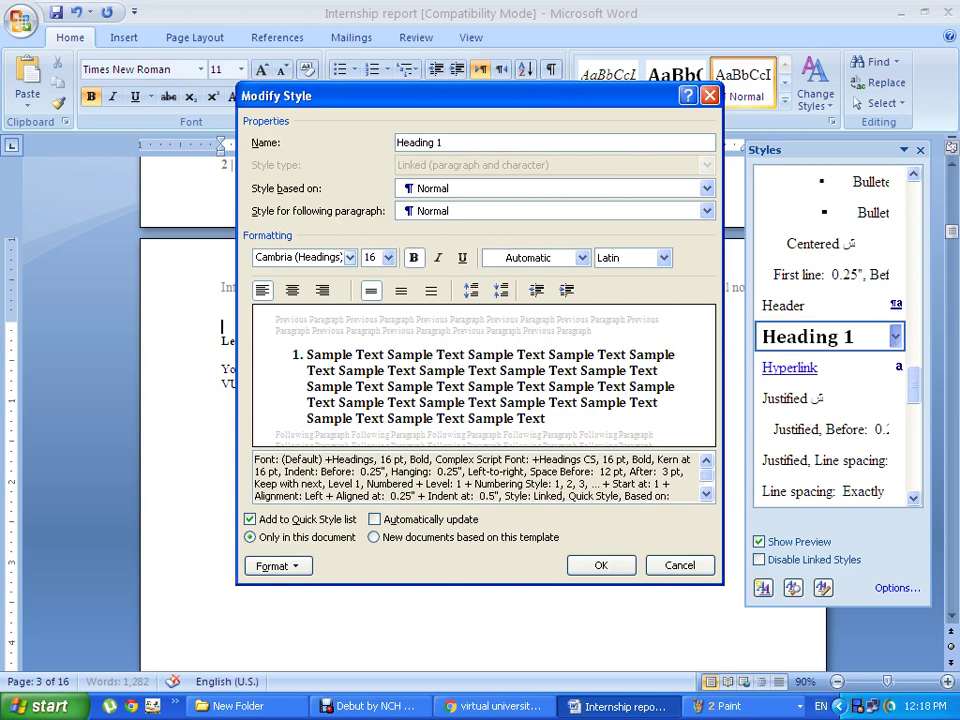
key("alt+Down")
key("Escape")
key("alt+Down")
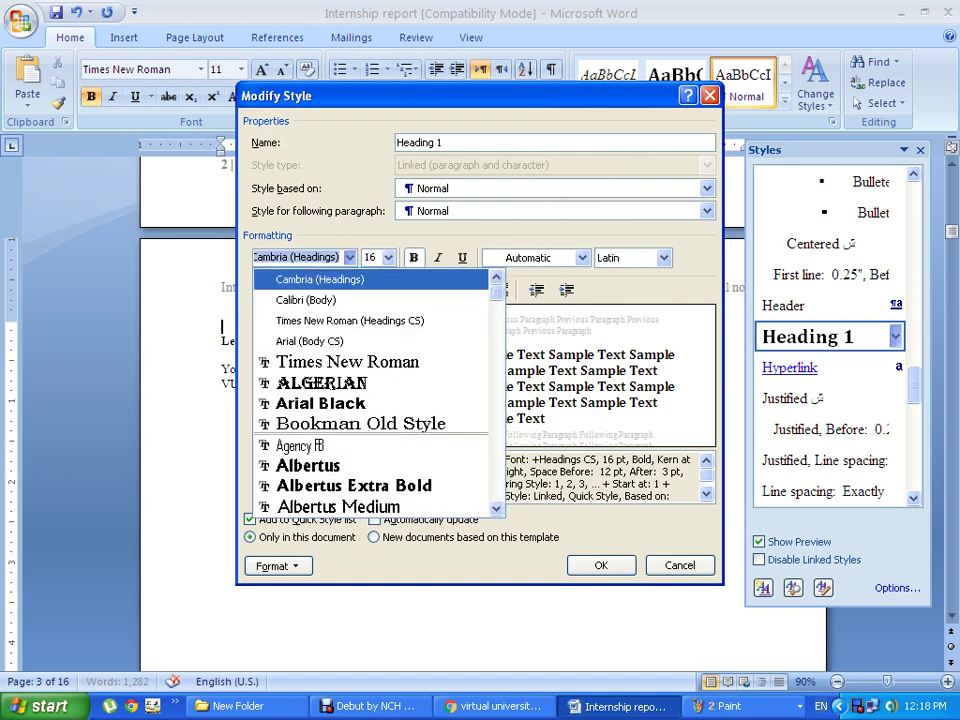
key("Down")
key("Down")
key("Down")
key("Return")
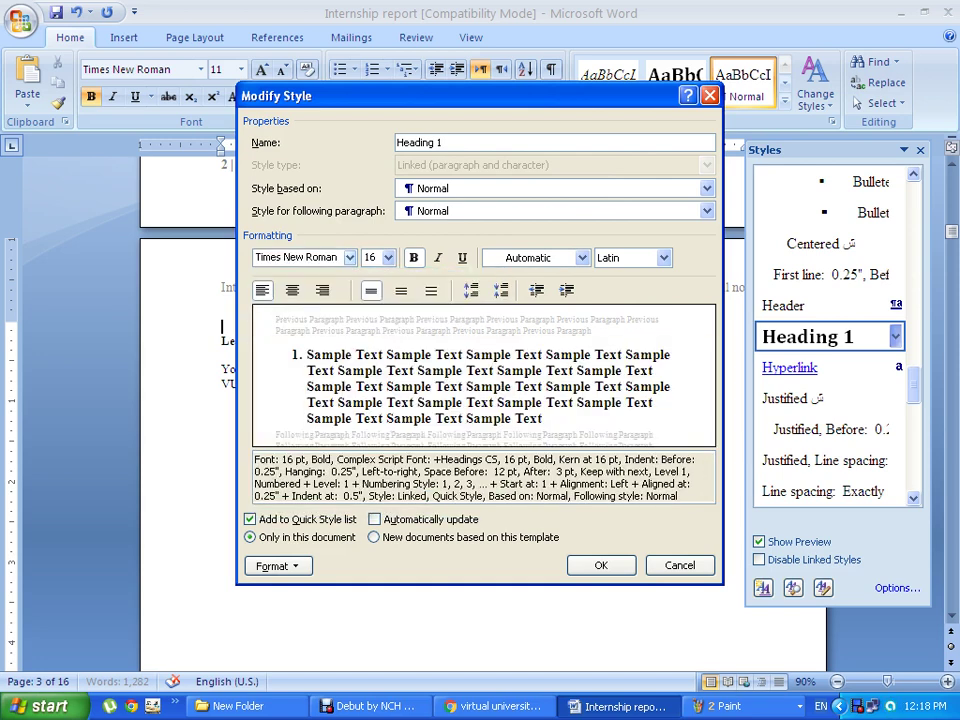
key("Tab")
key("alt+Down")
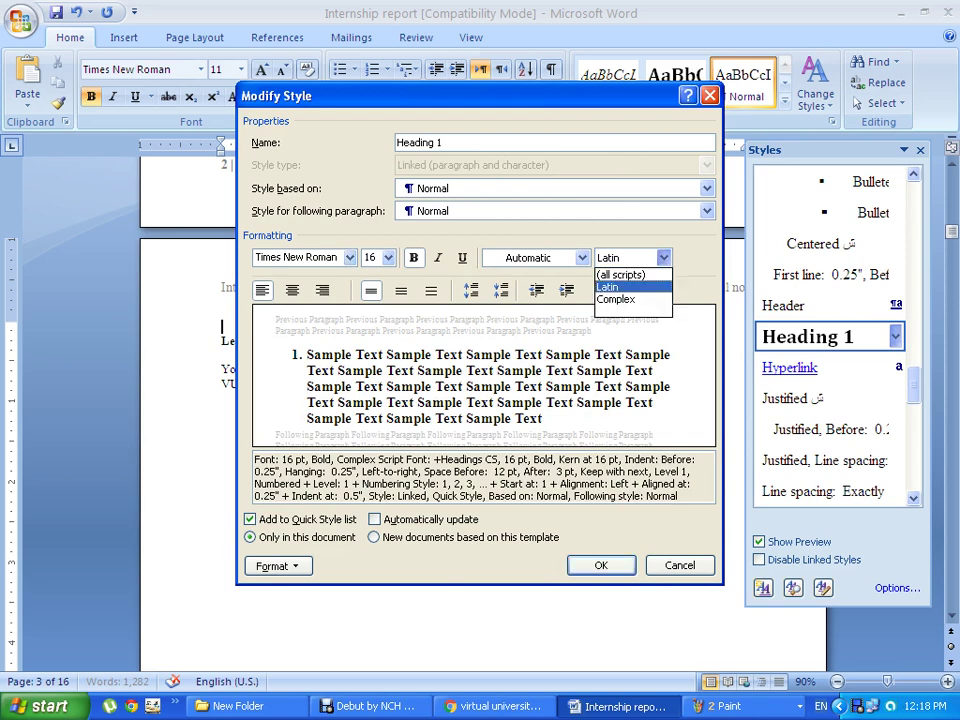
key("Return")
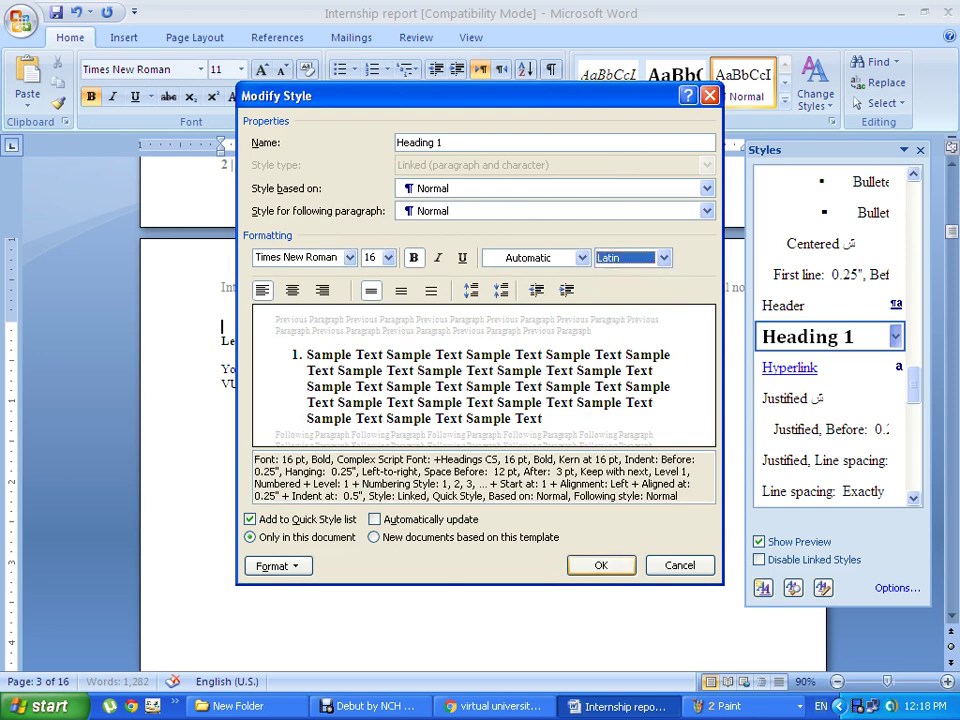
key("Return")
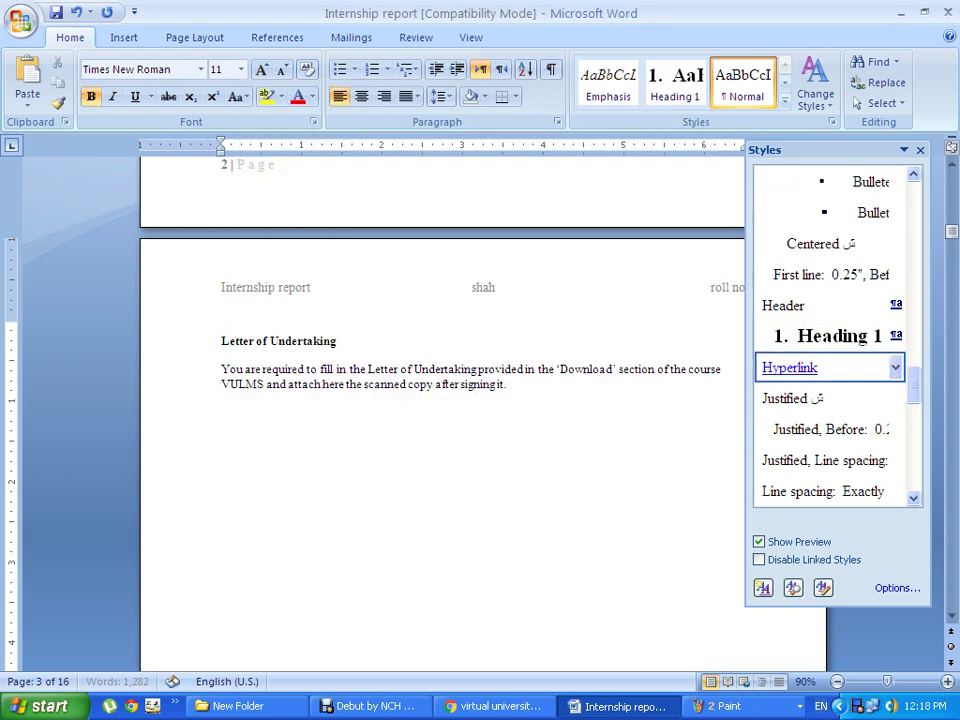
Apply Heading 1 to the Letter of Undertaking title.
mouse_move(830, 336)
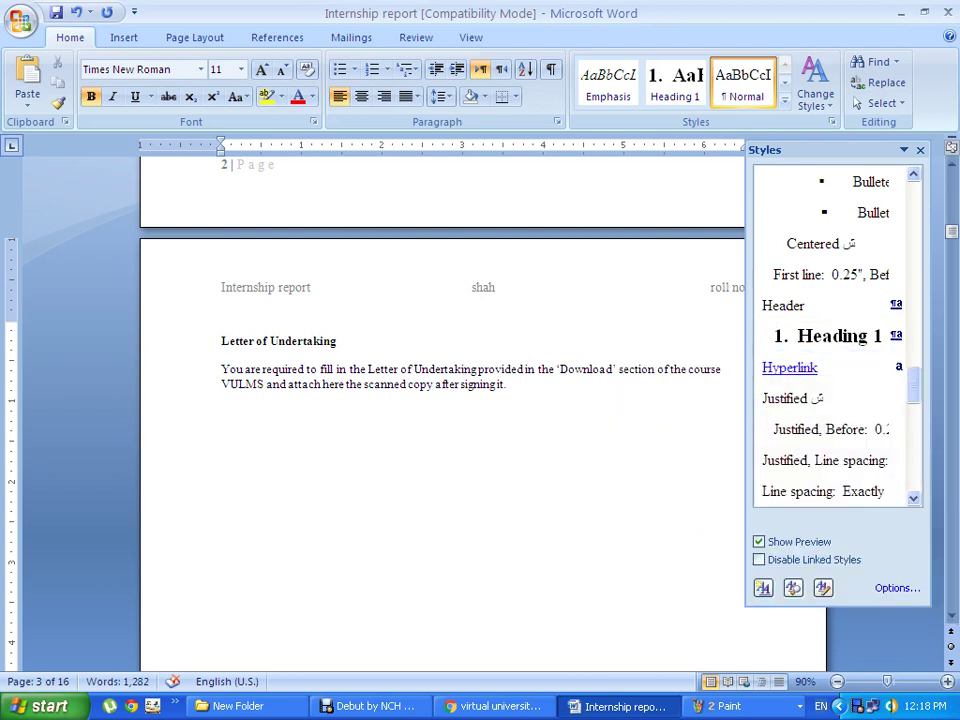
left_click_drag(221, 341, 342, 341)
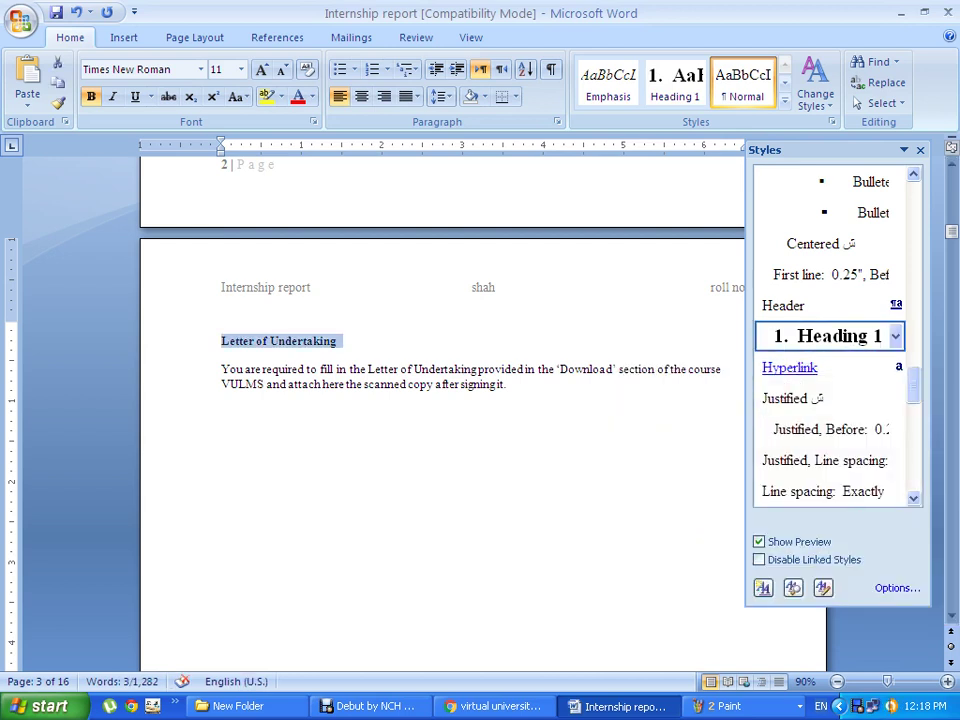
left_click(830, 336)
left_click(431, 357)
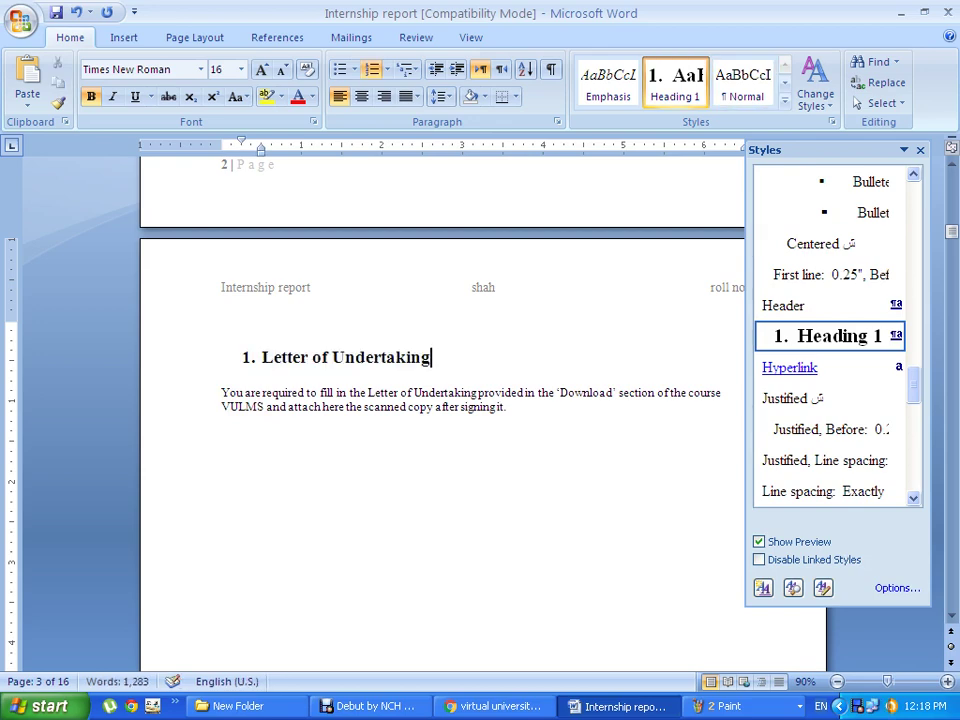
Make the Acknowledgement title a numbered Heading 1 section.
scroll(440, 410, "down", 8)
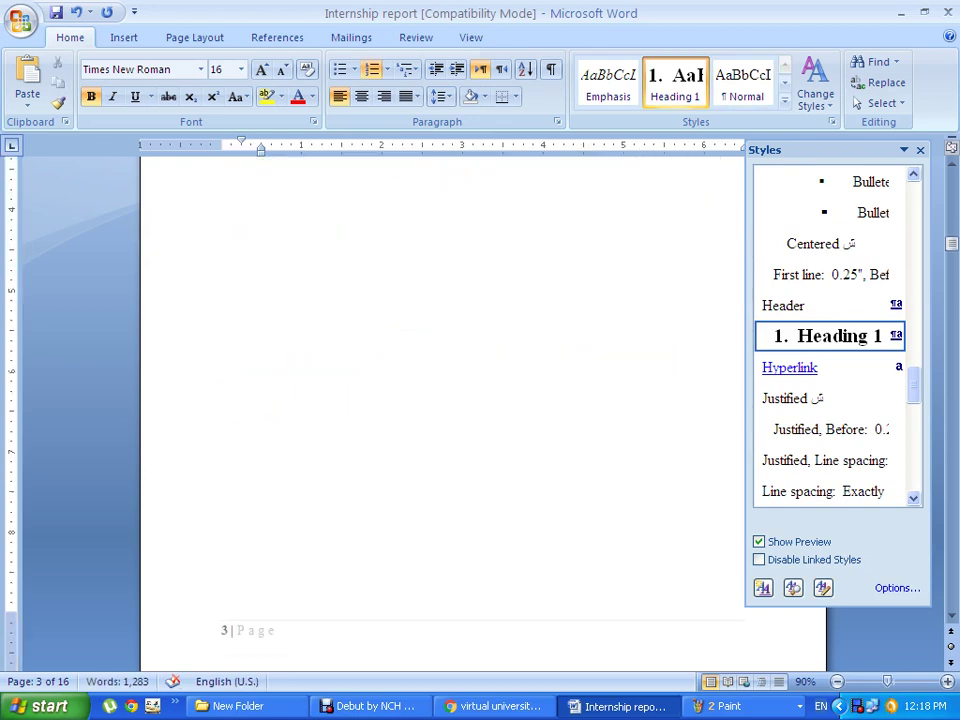
scroll(440, 410, "down", 5)
scroll(440, 410, "down", 4)
scroll(440, 410, "down", 3)
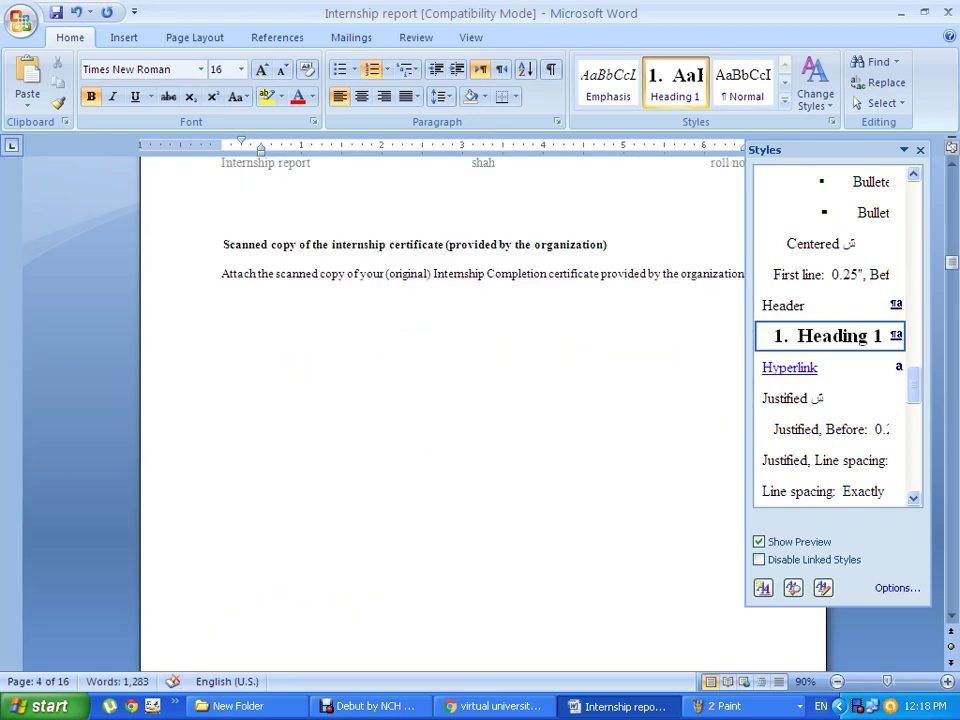
scroll(440, 410, "down", 5)
scroll(440, 410, "down", 5)
scroll(440, 410, "down", 5)
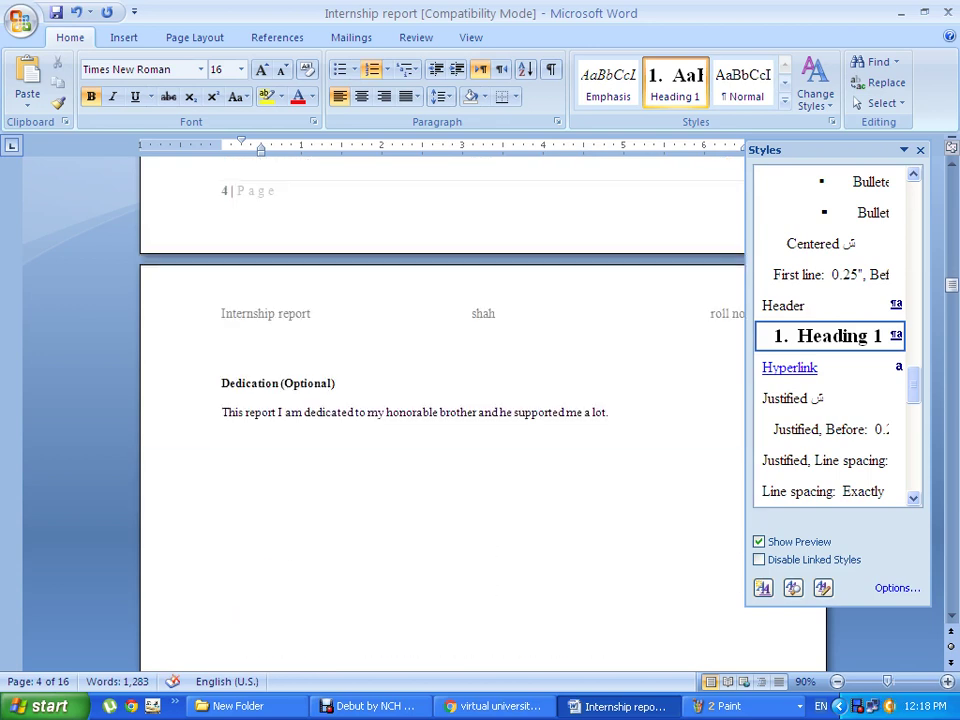
scroll(440, 410, "down", 2)
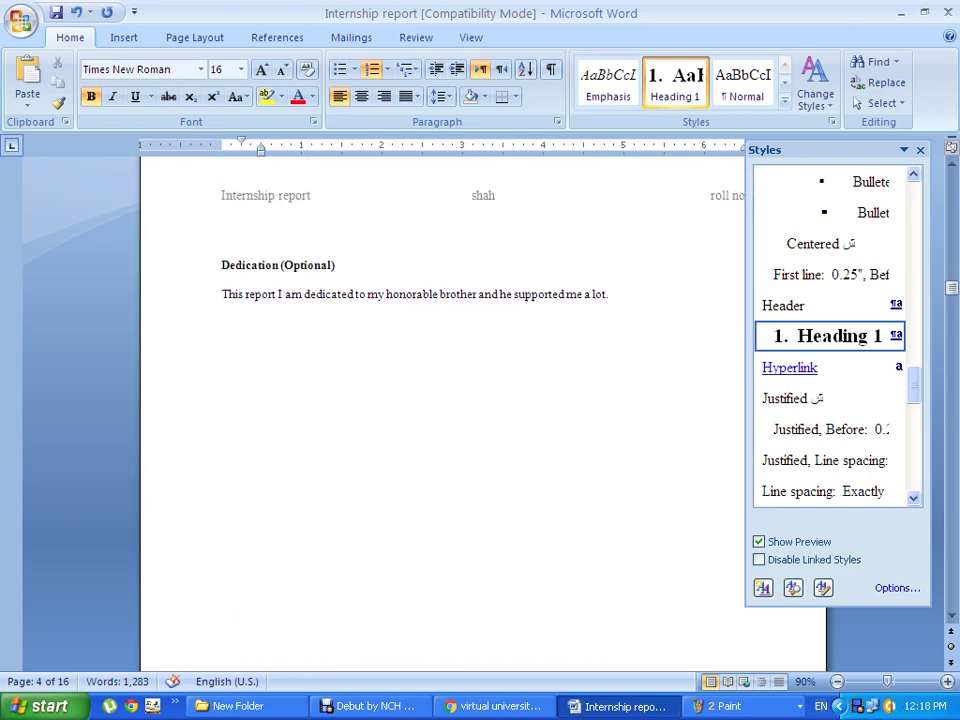
scroll(440, 410, "down", 1)
scroll(440, 410, "down", 8)
scroll(440, 410, "down", 4)
scroll(440, 410, "down", 4)
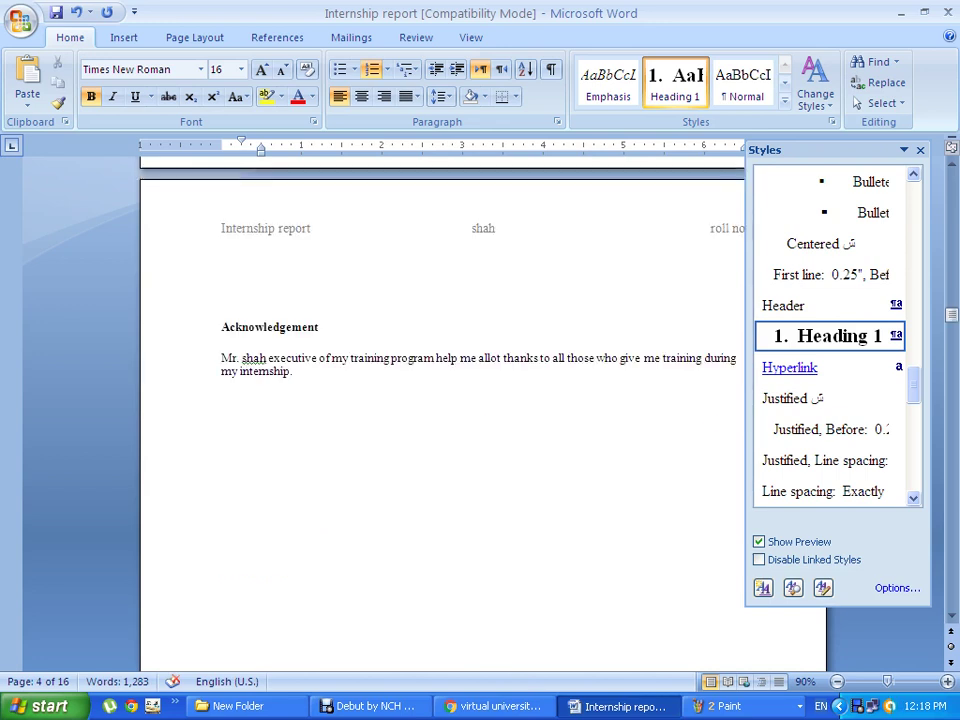
double_click(270, 327)
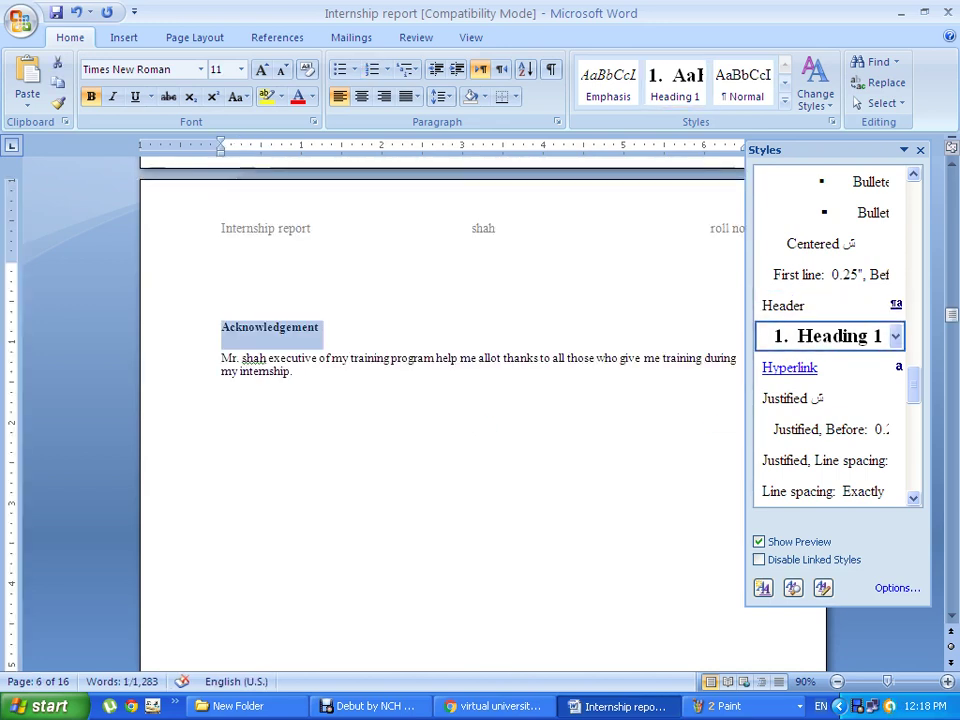
left_click(830, 336)
Make the Executive Summary title a numbered Heading 1 section.
scroll(440, 410, "down", 4)
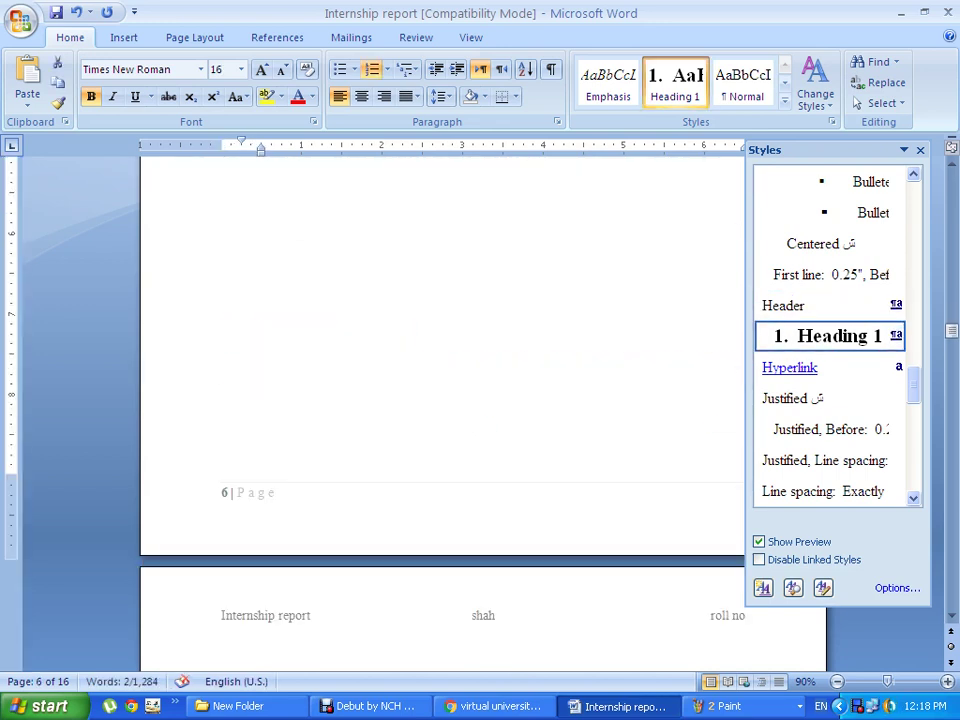
scroll(440, 410, "down", 4)
scroll(440, 410, "down", 4)
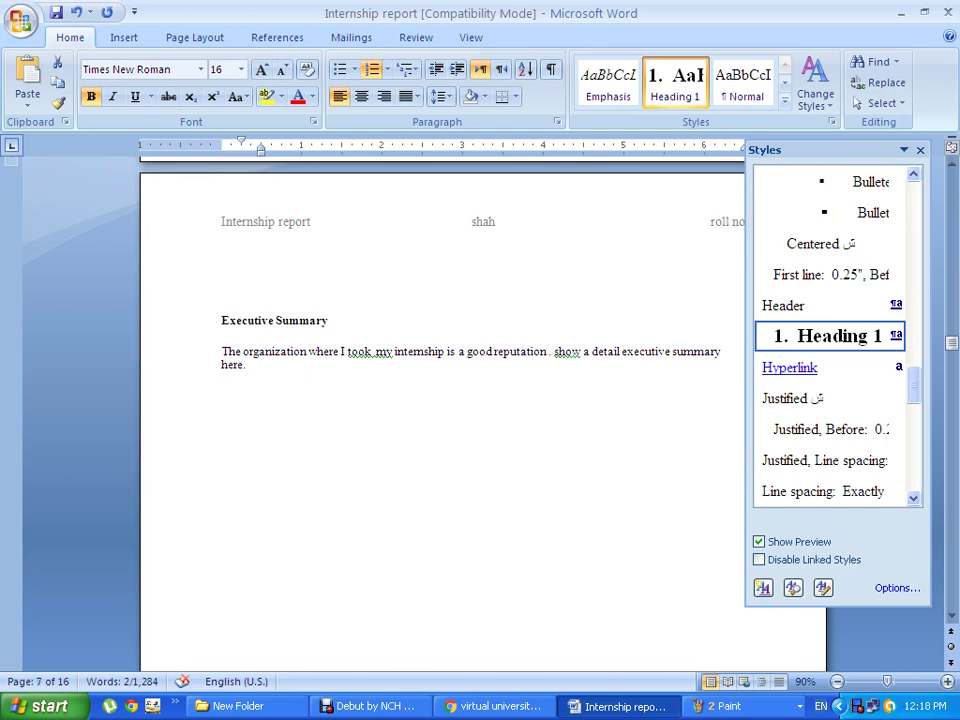
triple_click(274, 320)
left_click(830, 336)
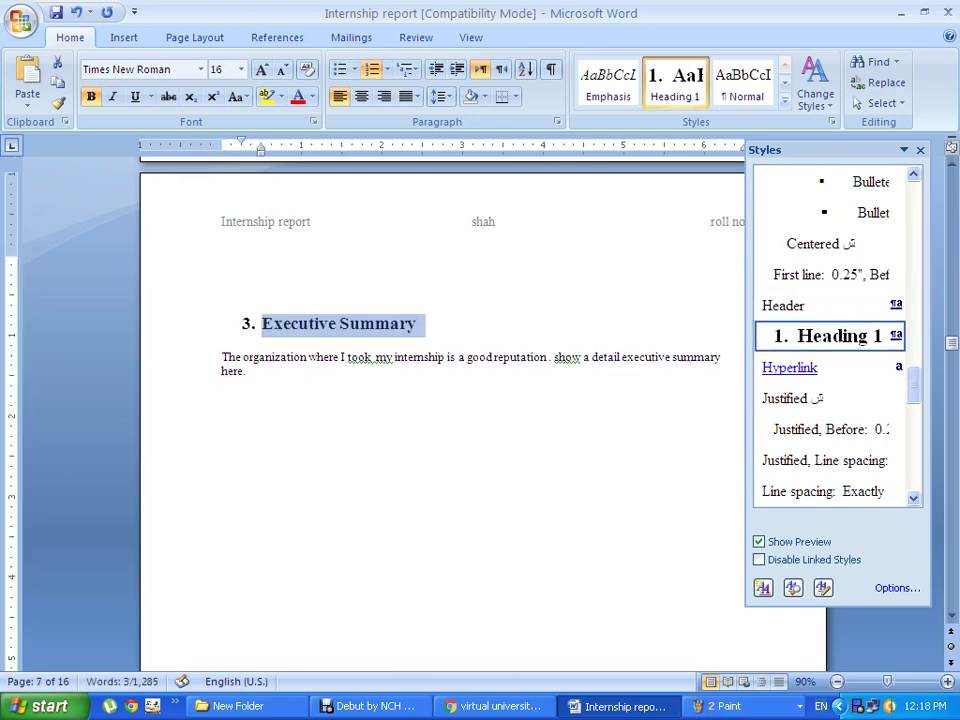
Select the Table of contents title and scroll further down the report.
scroll(440, 410, "down", 3)
scroll(440, 410, "down", 7)
scroll(440, 410, "down", 3)
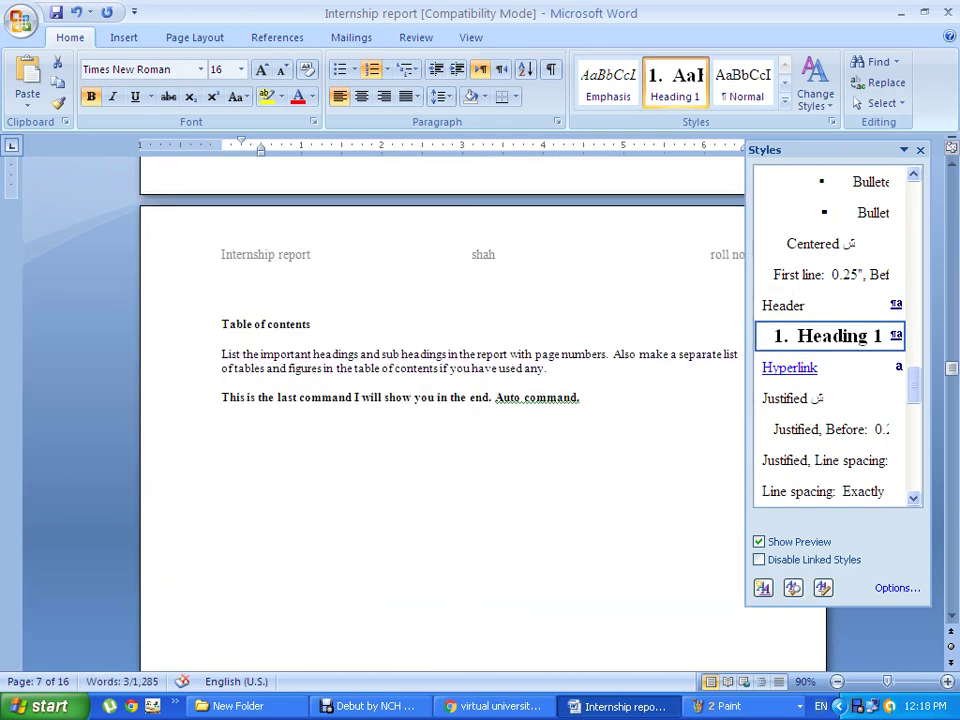
triple_click(265, 324)
scroll(440, 410, "down", 4)
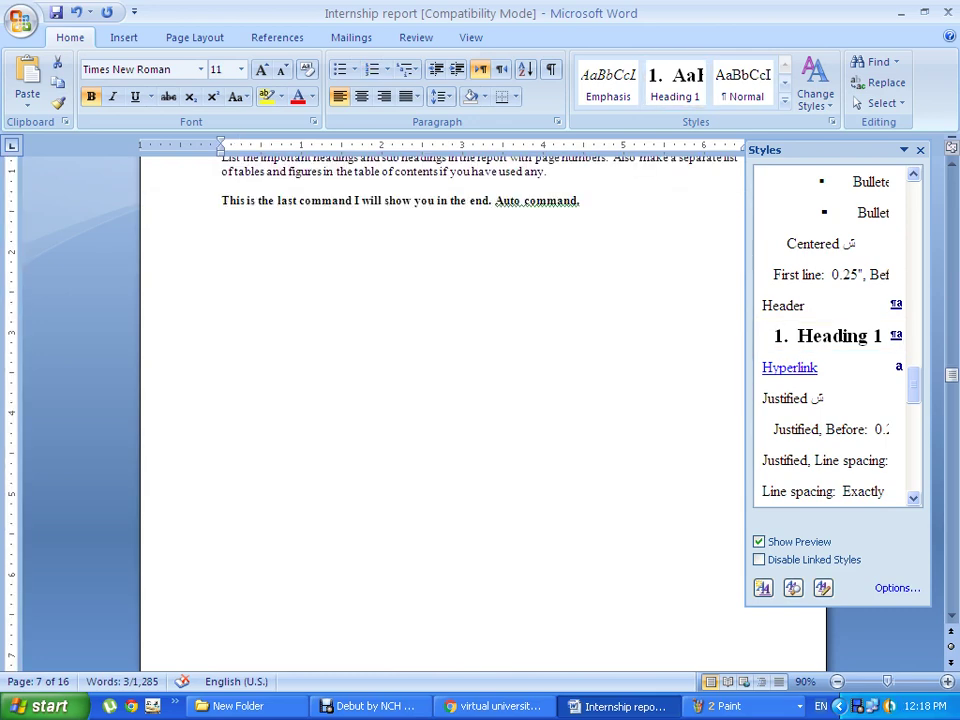
scroll(440, 410, "down", 6)
scroll(440, 410, "down", 5)
scroll(440, 410, "down", 5)
scroll(440, 410, "down", 4)
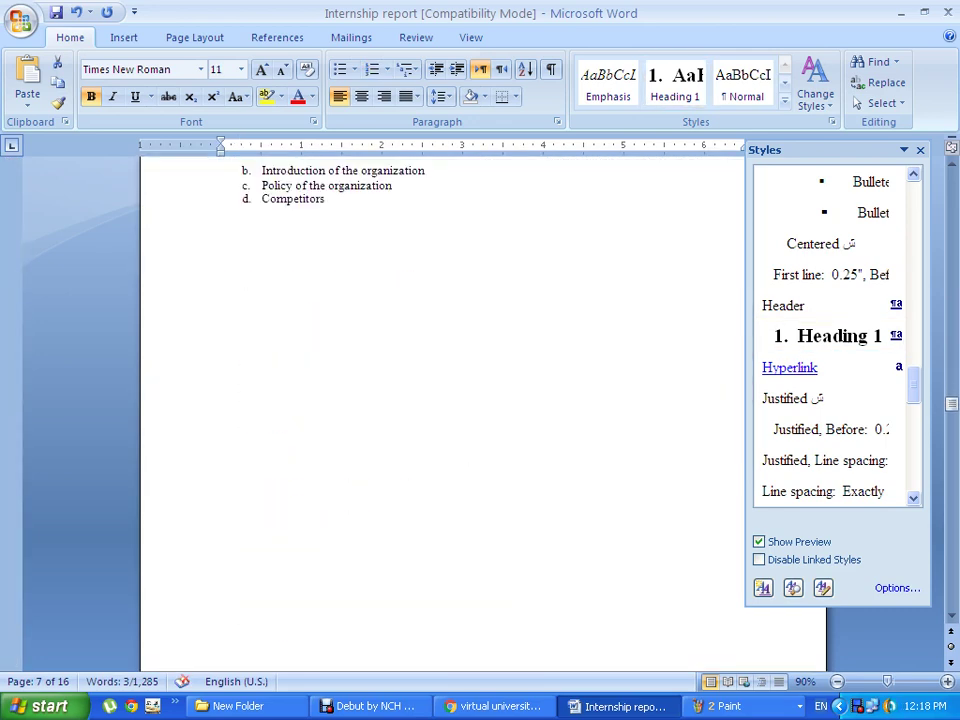
scroll(440, 410, "down", 6)
scroll(440, 410, "down", 3)
scroll(440, 410, "down", 1)
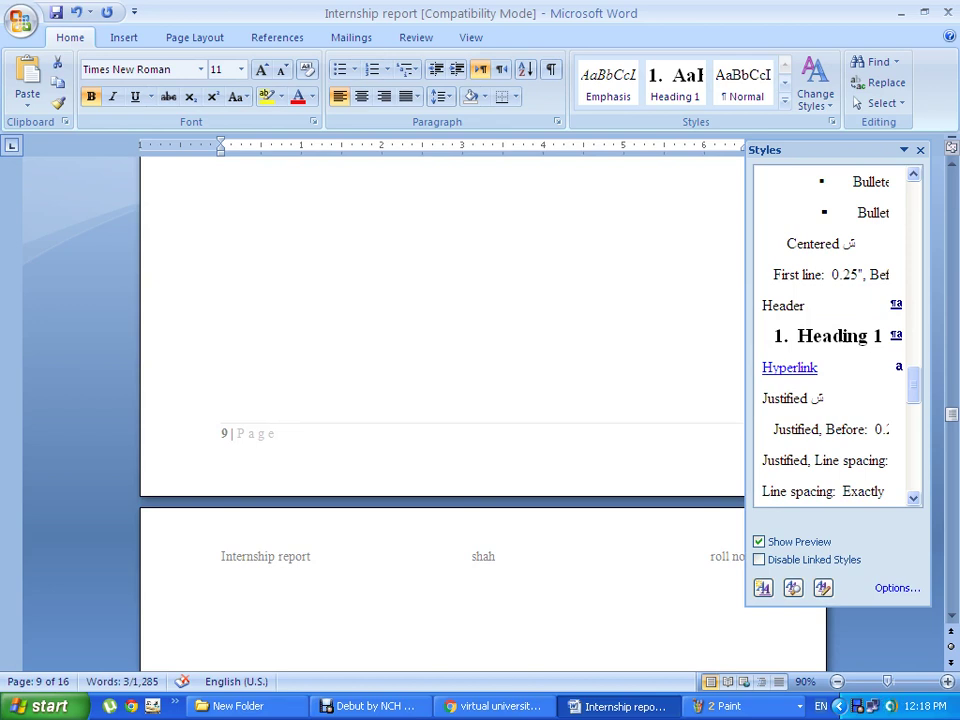
Switch to the screen recording program and back to the report document.
left_click(920, 149)
left_click(375, 706)
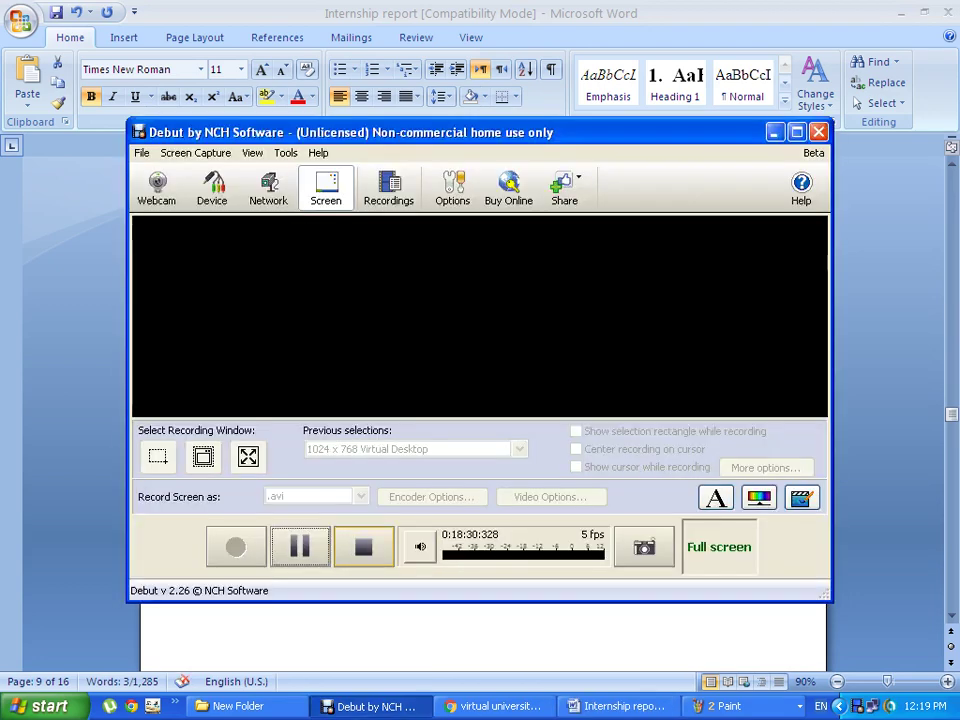
left_click(615, 706)
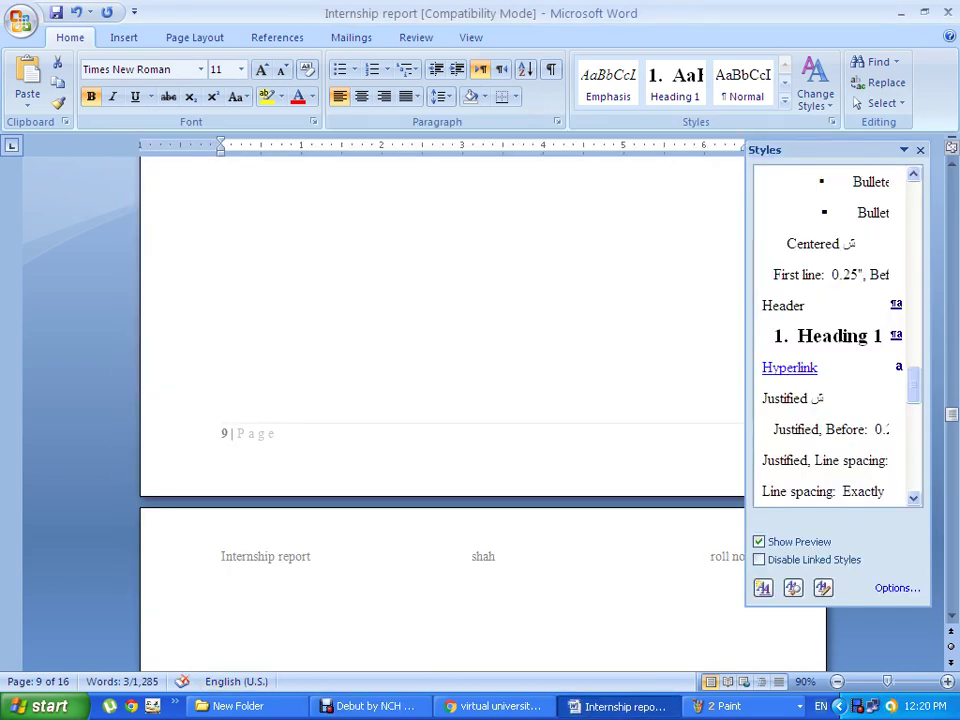
Apply numbered Heading 1 to Organizational Structure and Overview of the Organization (section 4).
scroll(440, 400, "down", 6)
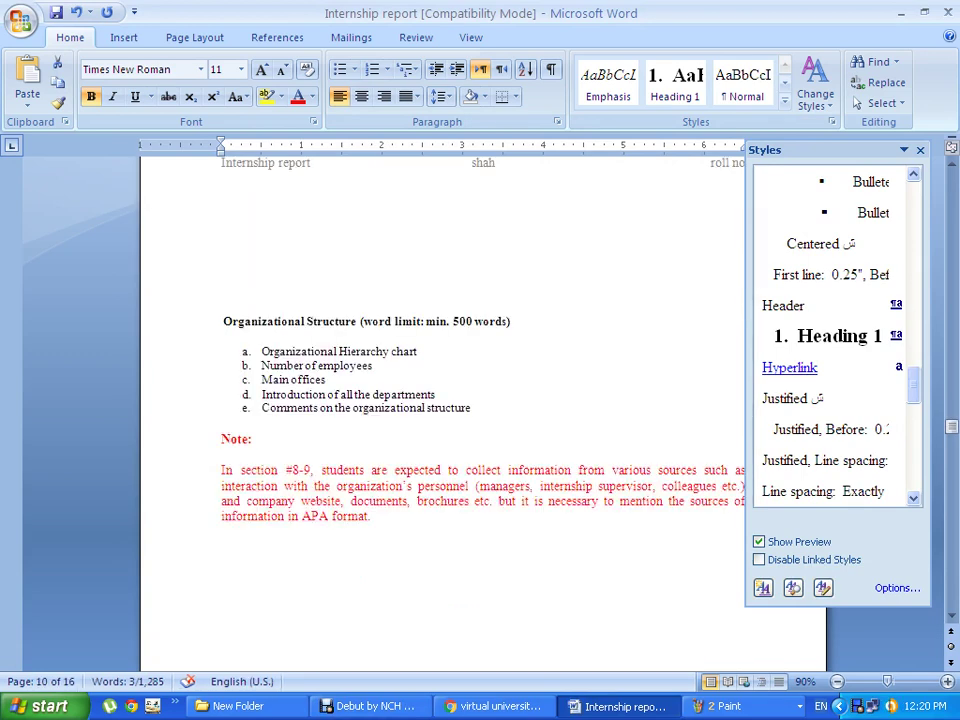
left_click(190, 321)
left_click(828, 336)
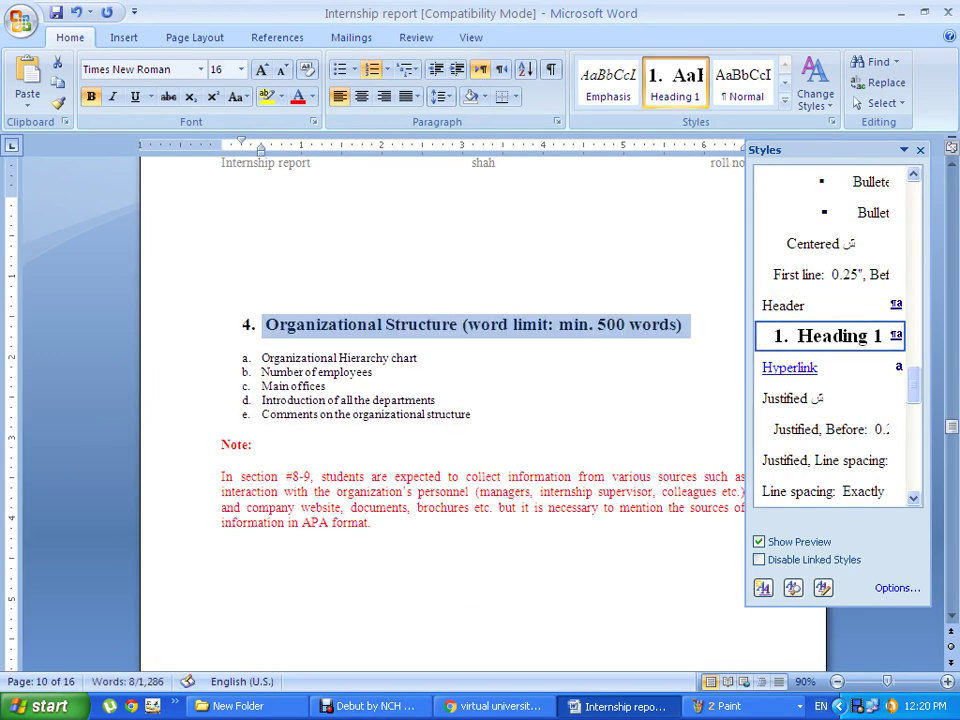
scroll(440, 400, "up", 4)
scroll(440, 400, "up", 3)
scroll(440, 400, "up", 5)
scroll(440, 400, "up", 4)
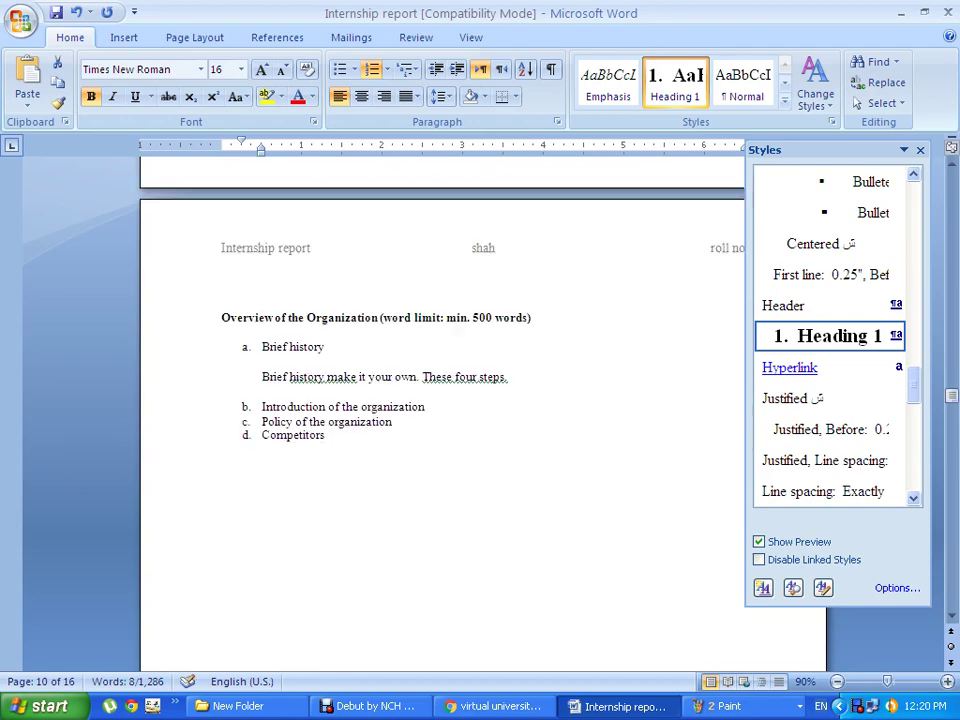
left_click(190, 318)
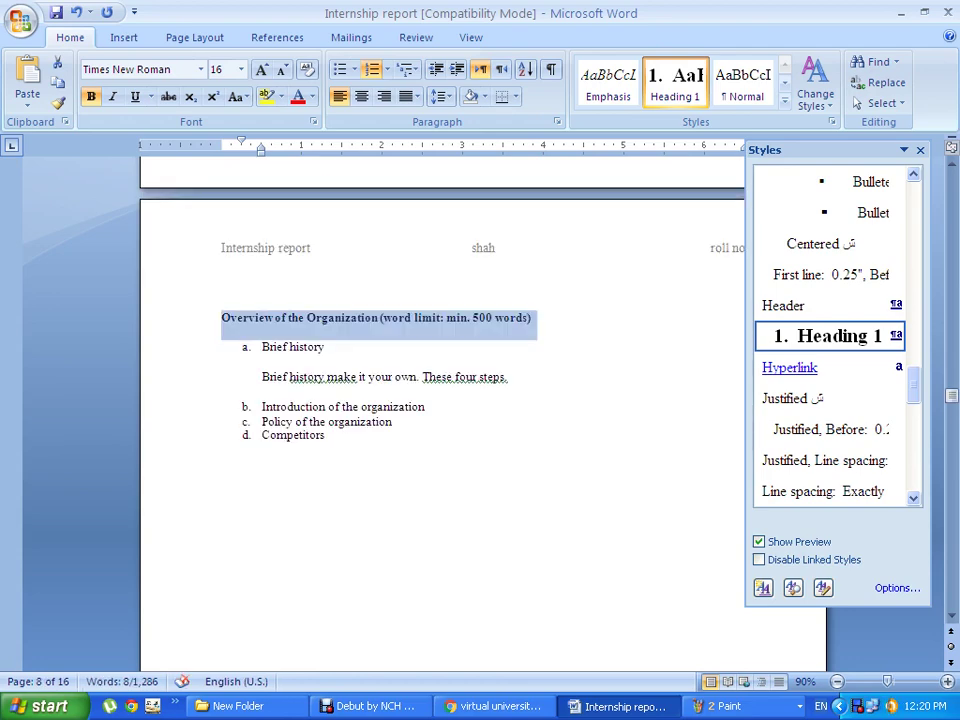
left_click(828, 336)
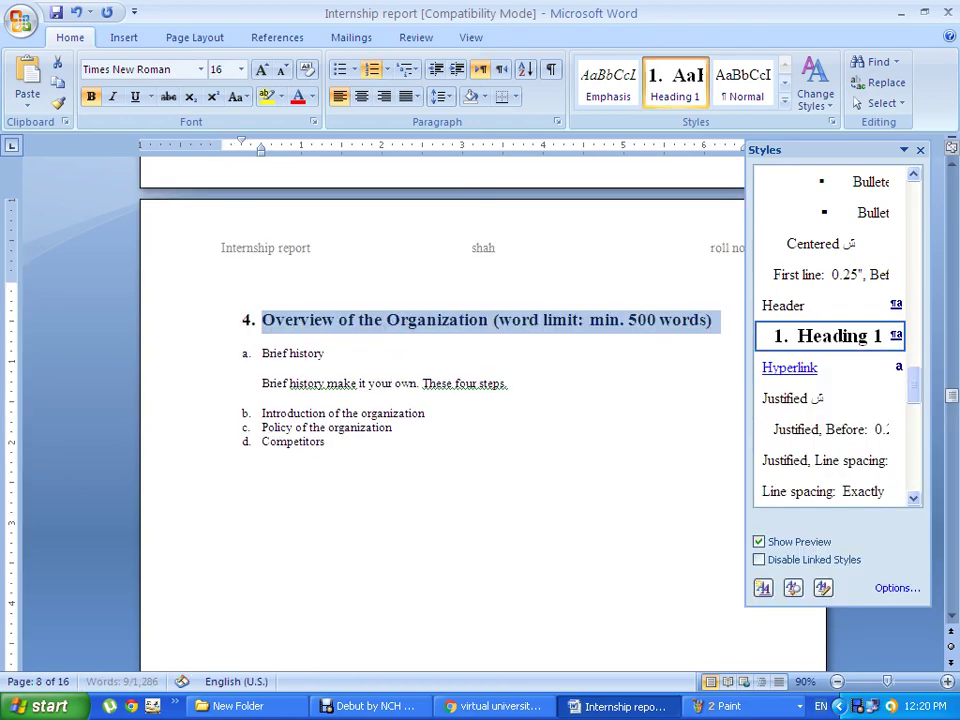
Select the Brief history line.
scroll(440, 400, "up", 5)
scroll(440, 400, "up", 3)
scroll(440, 400, "up", 2)
scroll(440, 400, "down", 3)
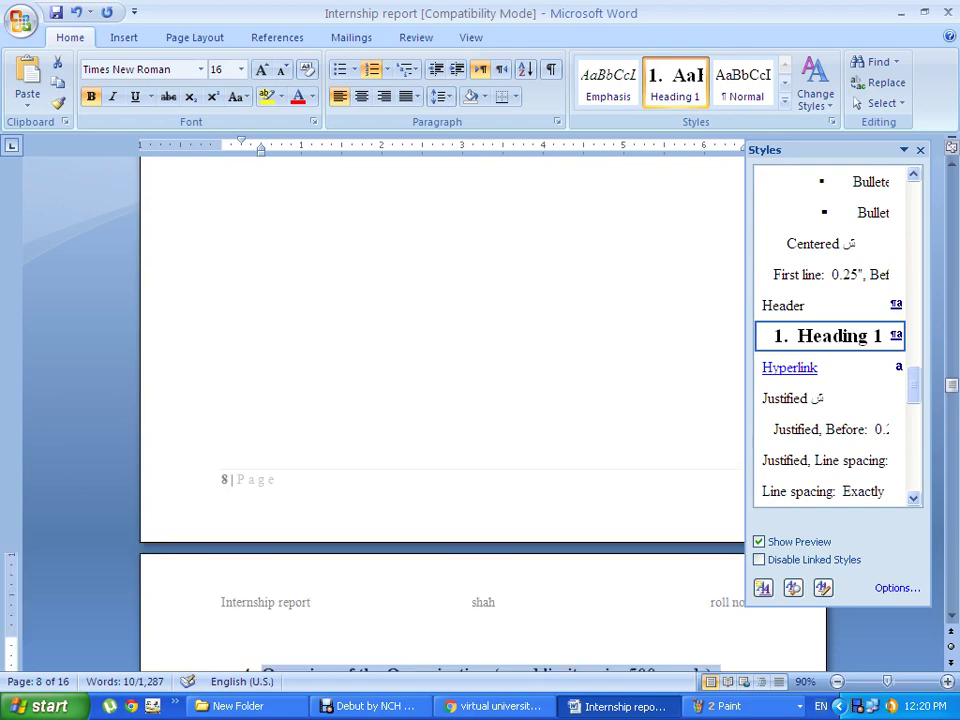
scroll(440, 400, "down", 4)
scroll(440, 400, "down", 2)
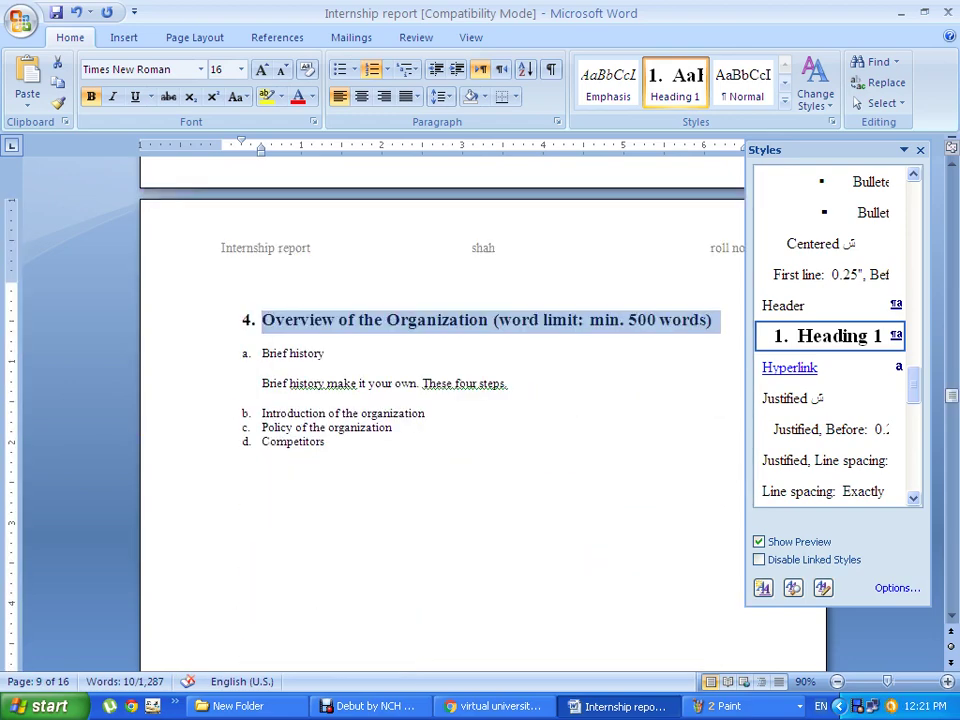
left_click(200, 353)
Apply Heading 1 to Brief history, then demote it to sub-heading a. under section 4.
left_click(828, 336)
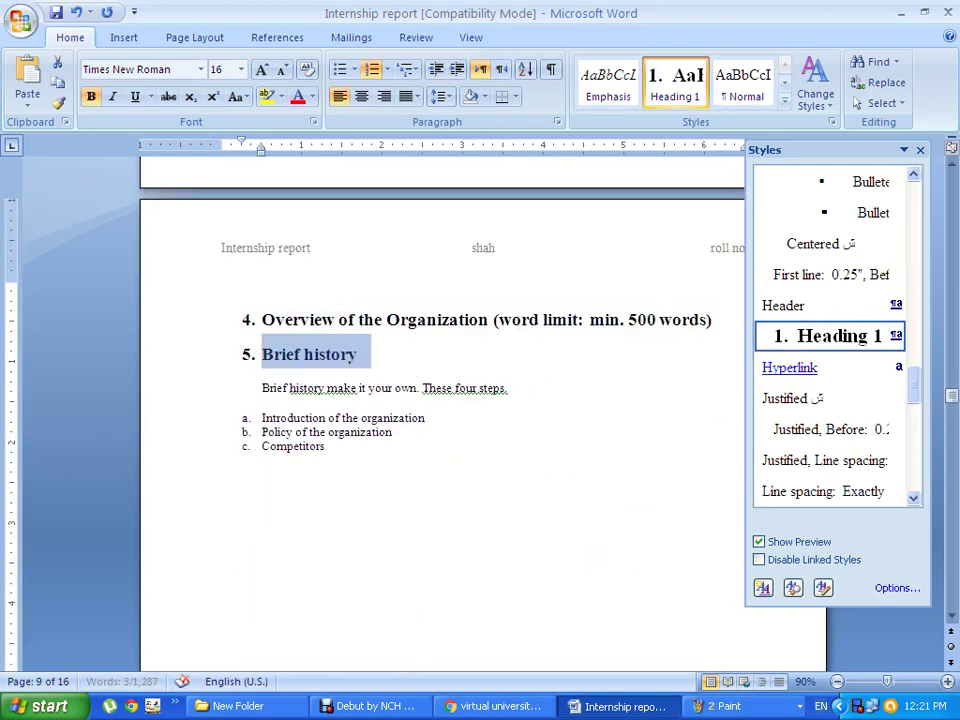
left_click(270, 354)
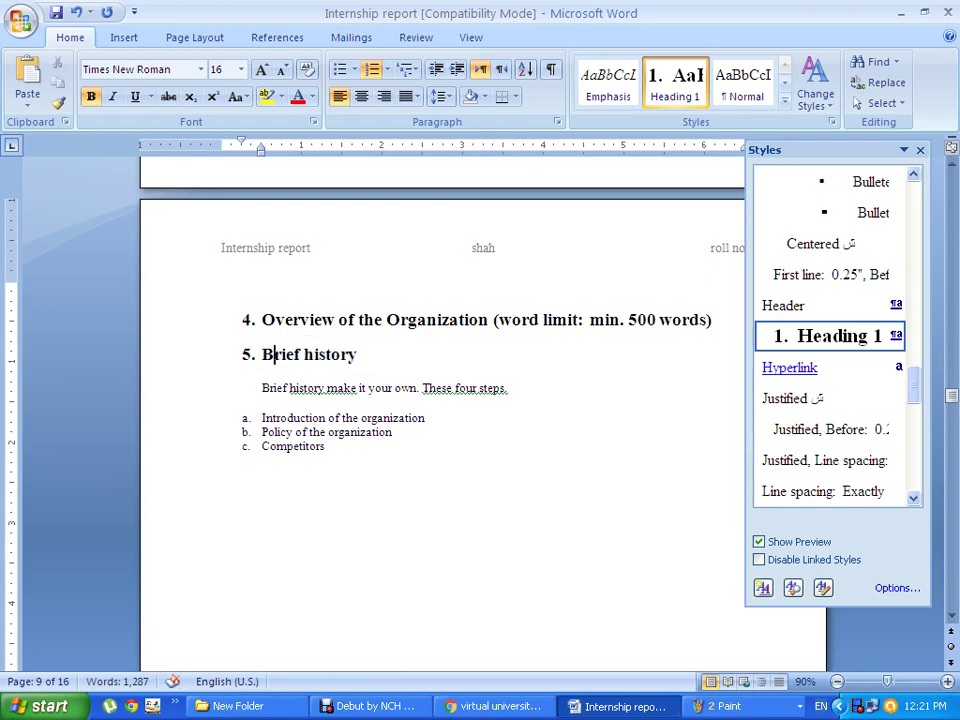
key("Left")
key("Tab")
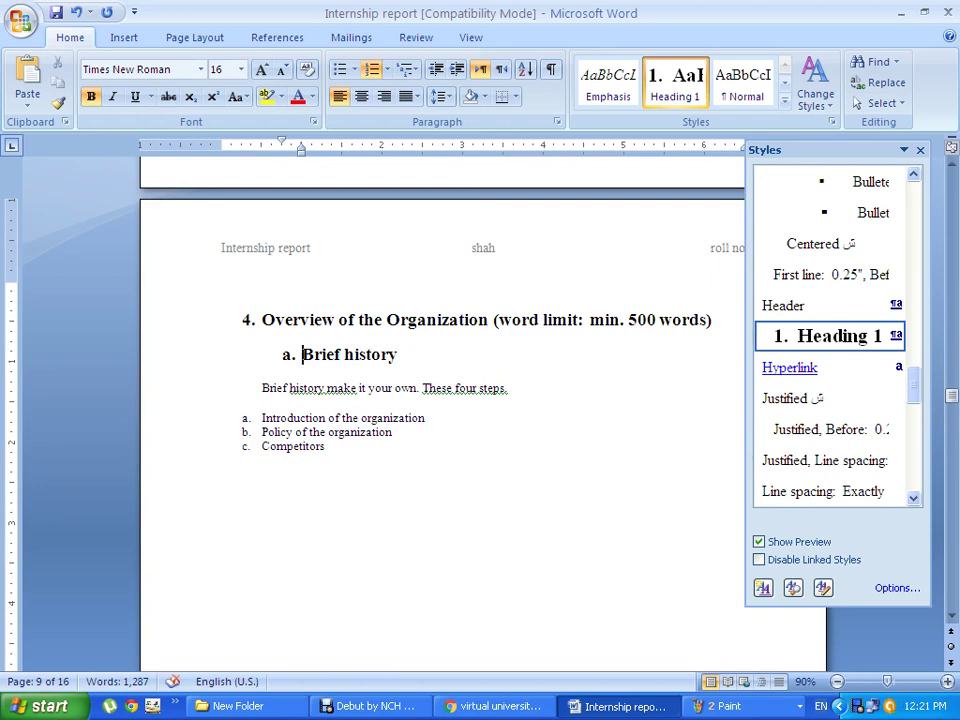
key("shift+End")
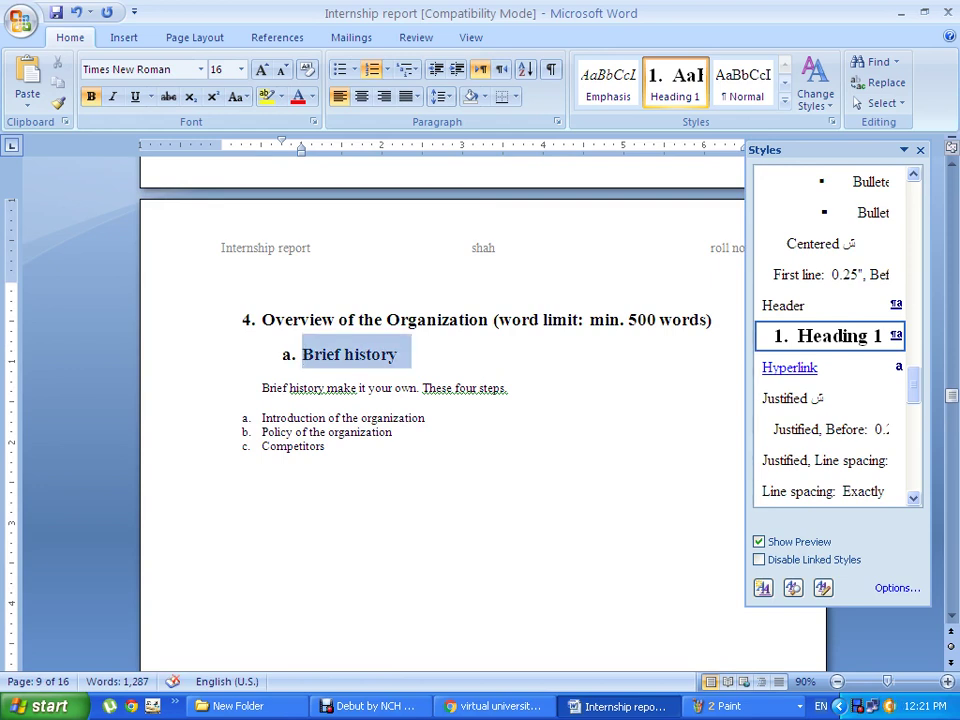
Open Define New Number Format from the Brief history heading's Numbering menu.
key("shift+F10")
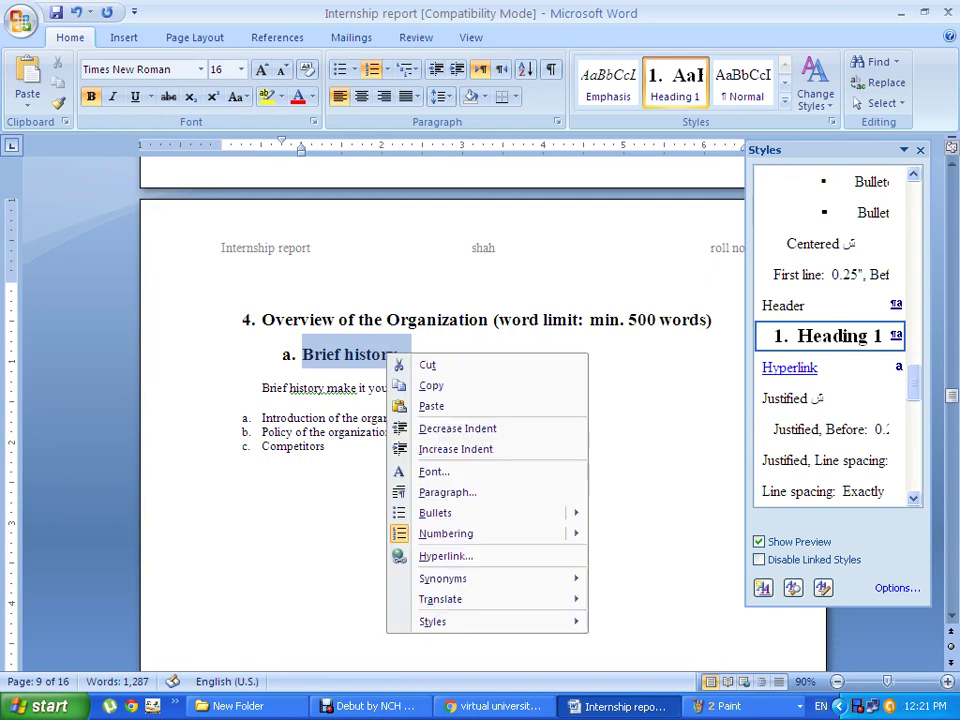
key("Down")
key("Down")
key("Down")
key("Down")
key("Down")
key("Down")
key("Down")
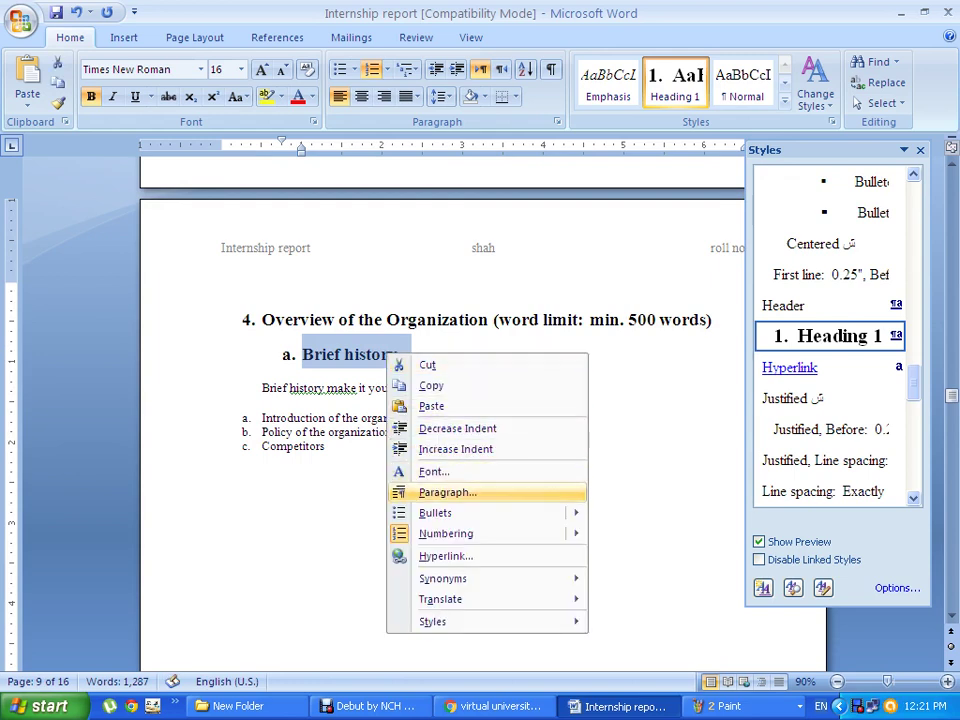
key("Down")
key("Down")
key("Right")
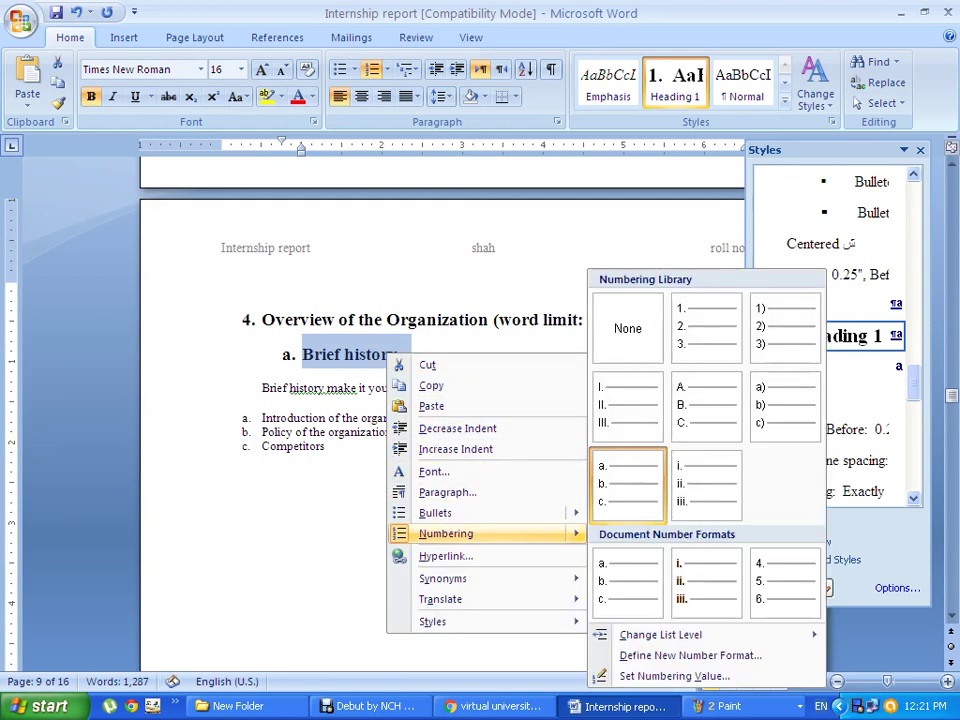
key("Up")
key("Up")
key("Up")
key("Right")
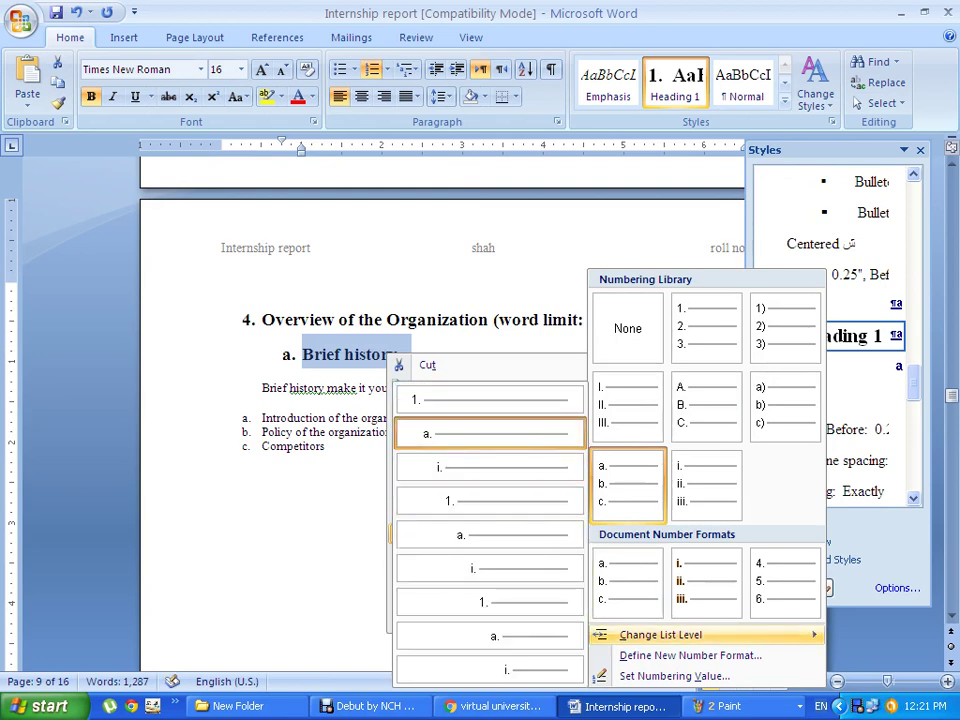
key("Down")
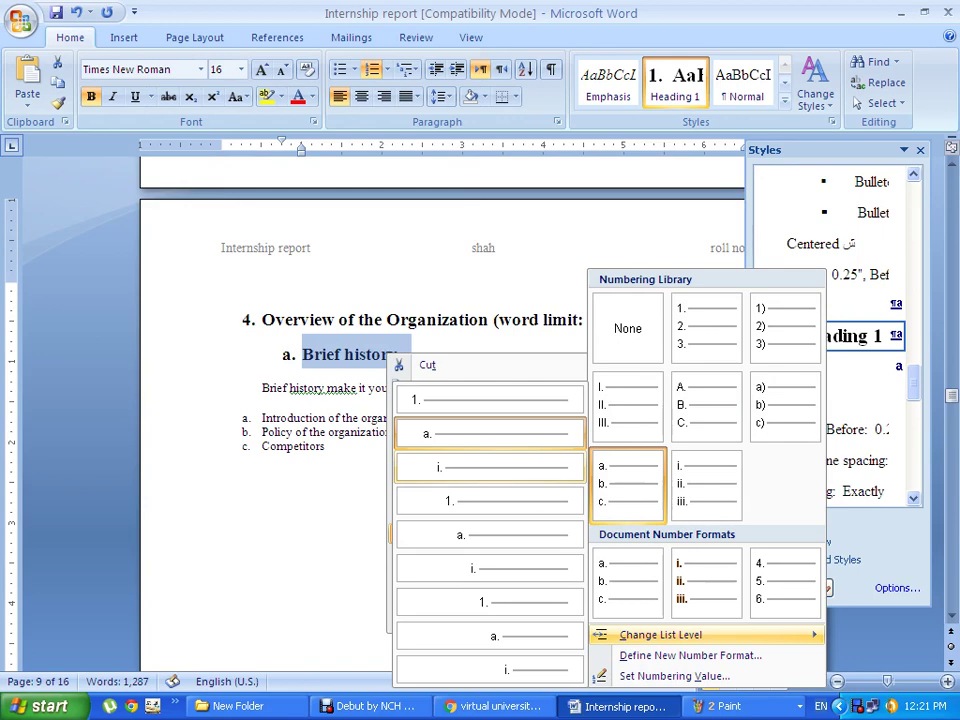
key("Left")
key("Down")
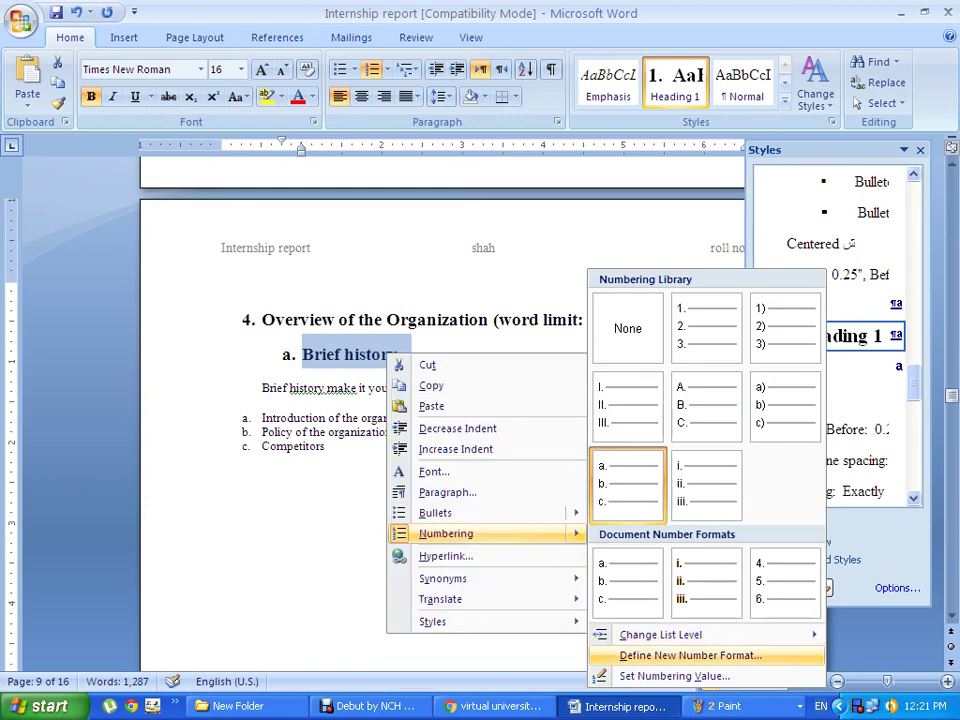
key("Return")
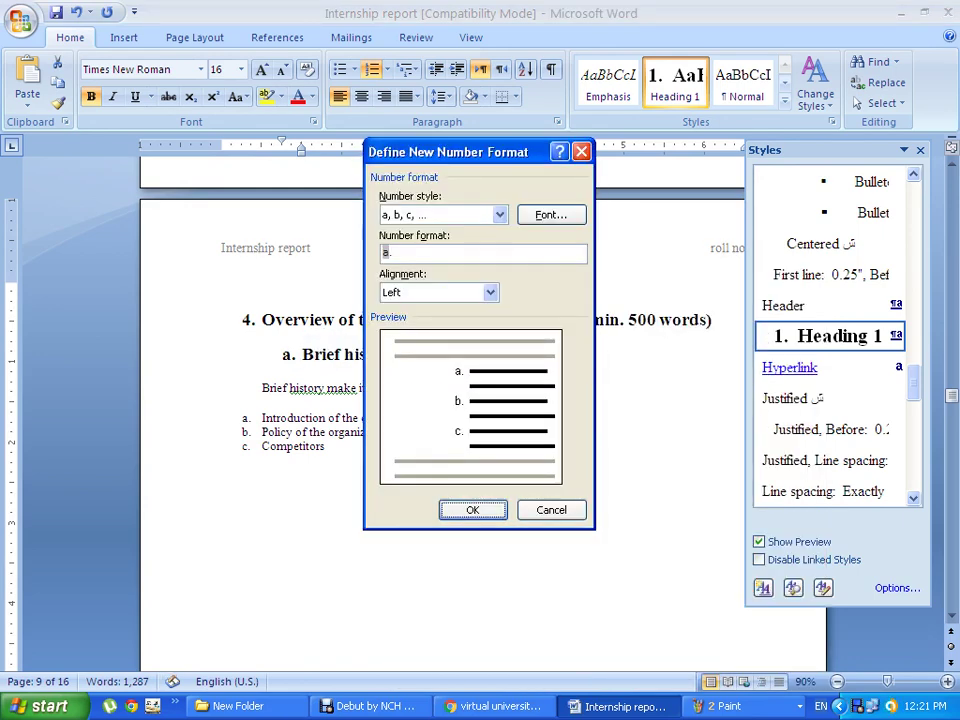
Set the number style to 1, 2, 3, … for the new format.
key("alt+Down")
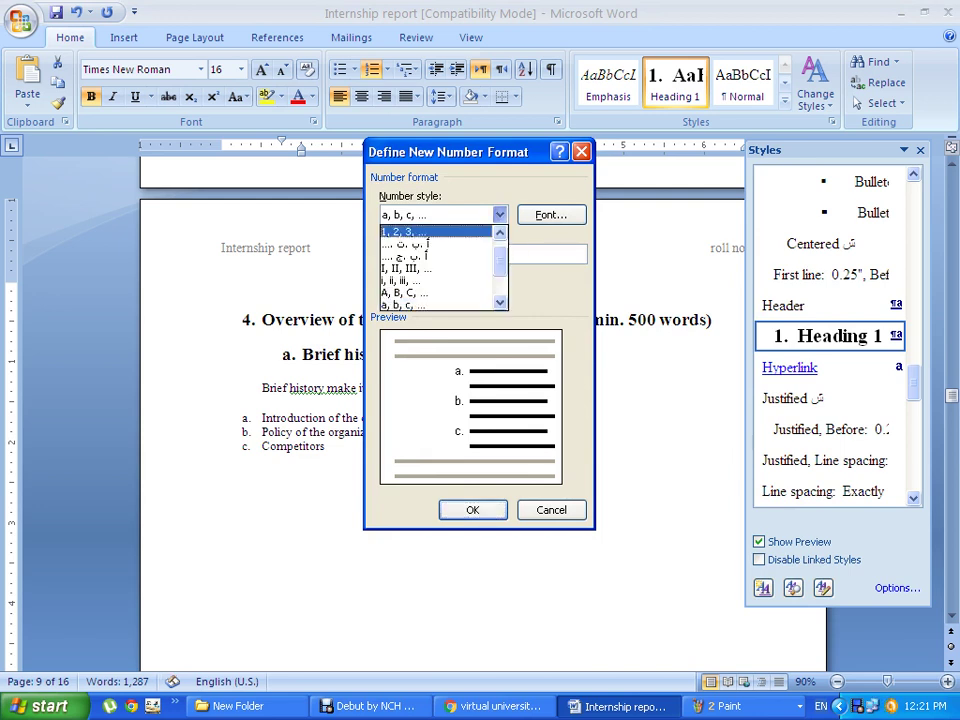
key("Return")
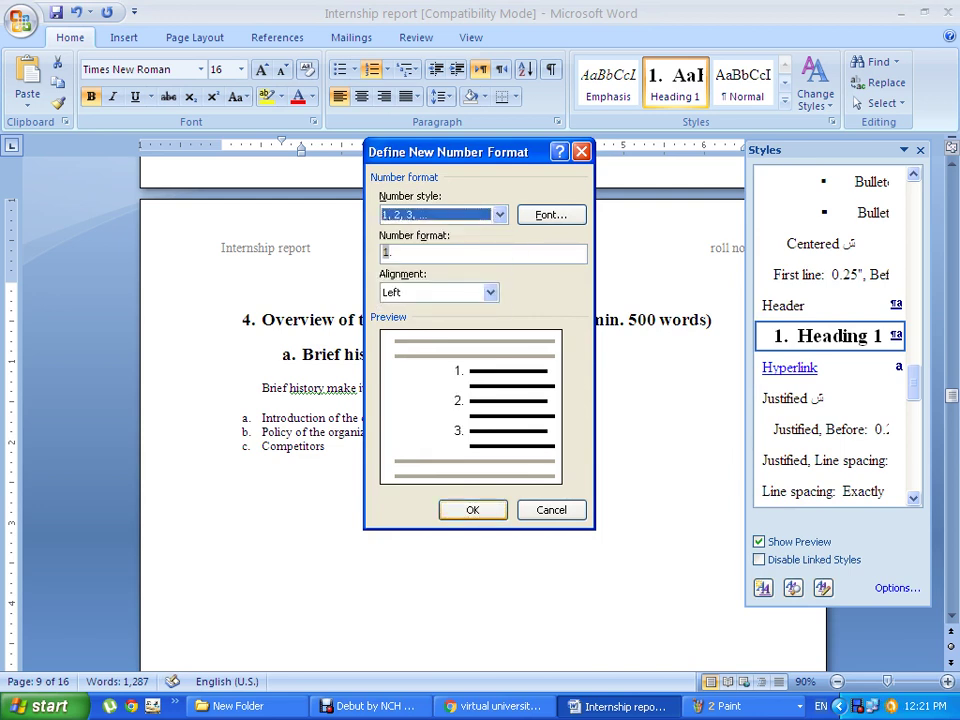
key("Tab")
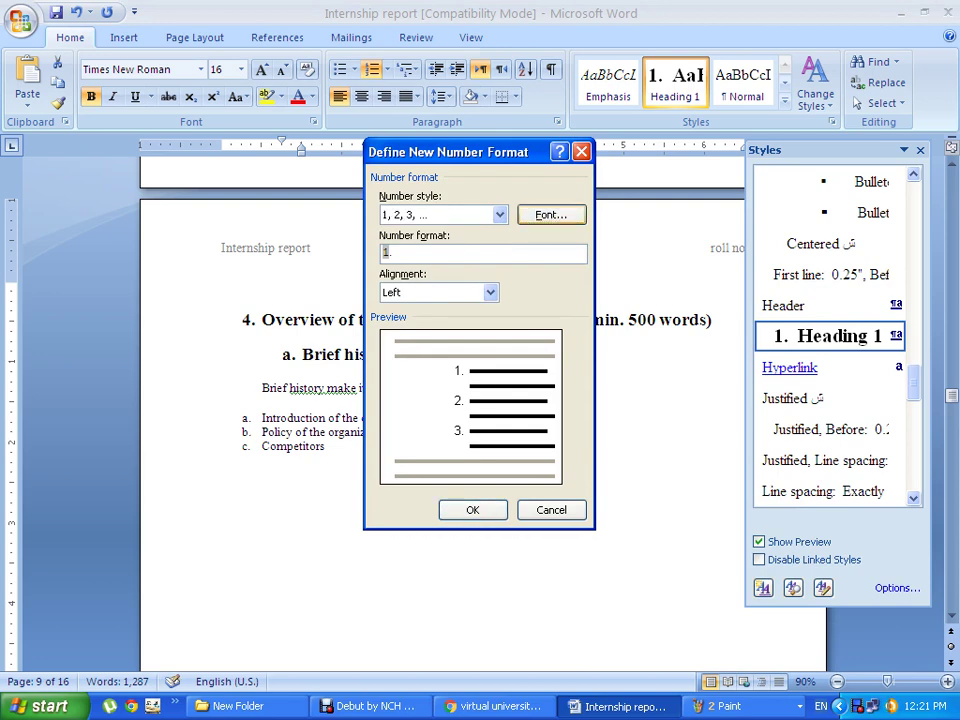
key("Return")
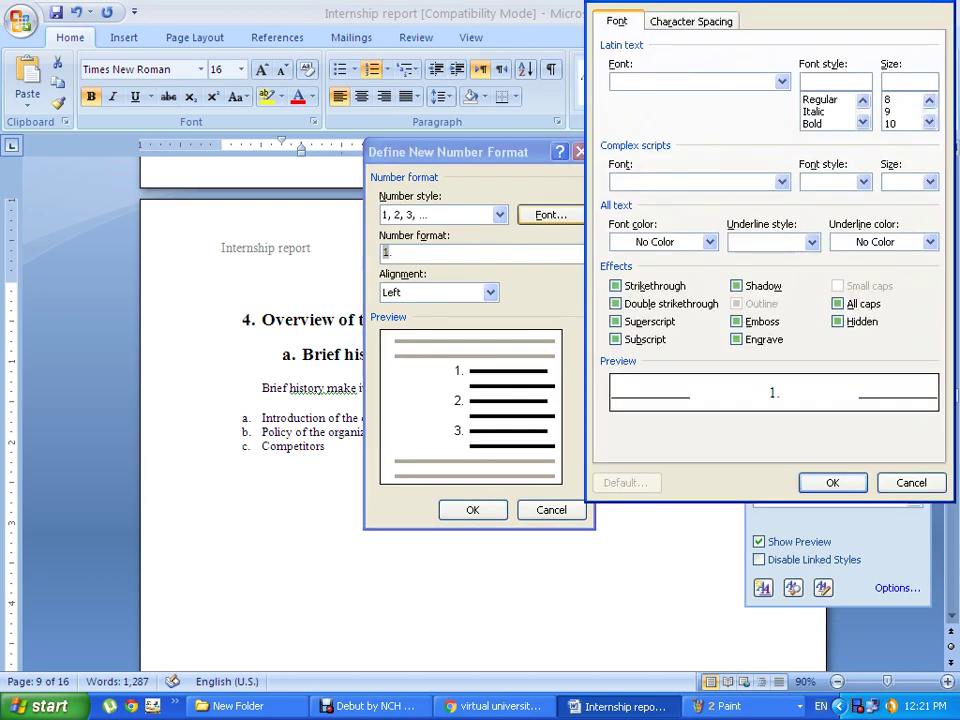
Set the number font's complex script font to +Headings CS and colour to Automatic.
key("ctrl+Tab")
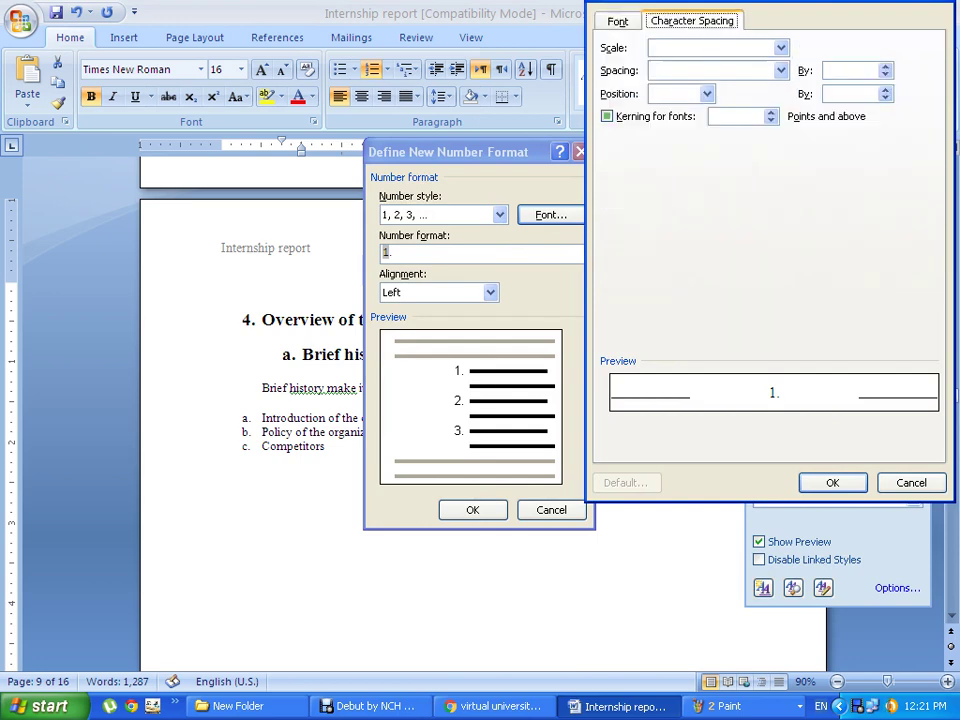
key("ctrl+Tab")
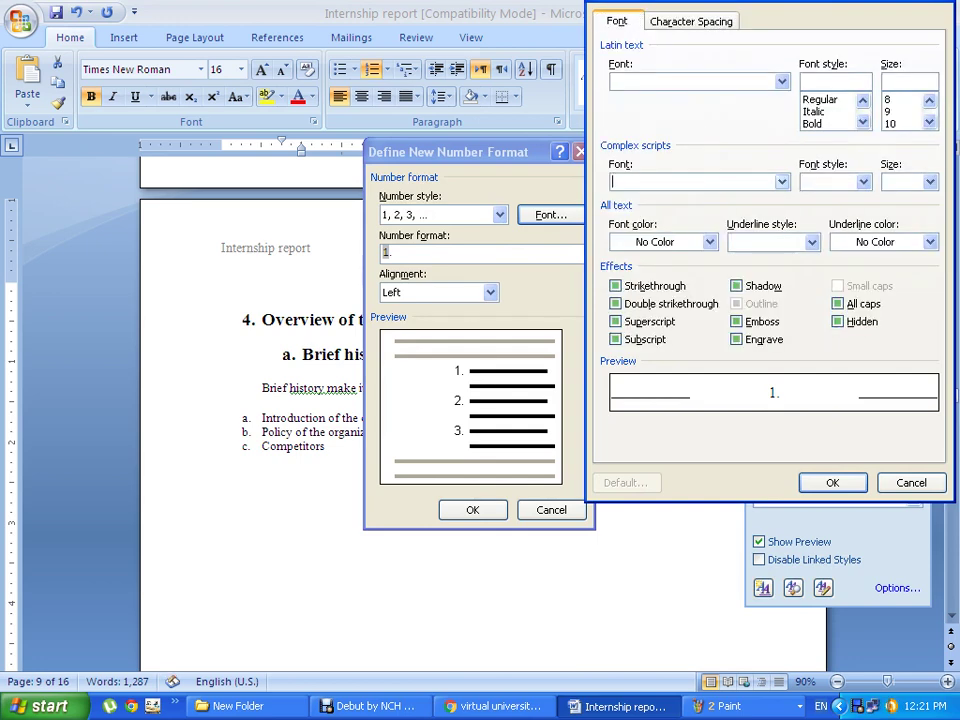
key("alt+Down")
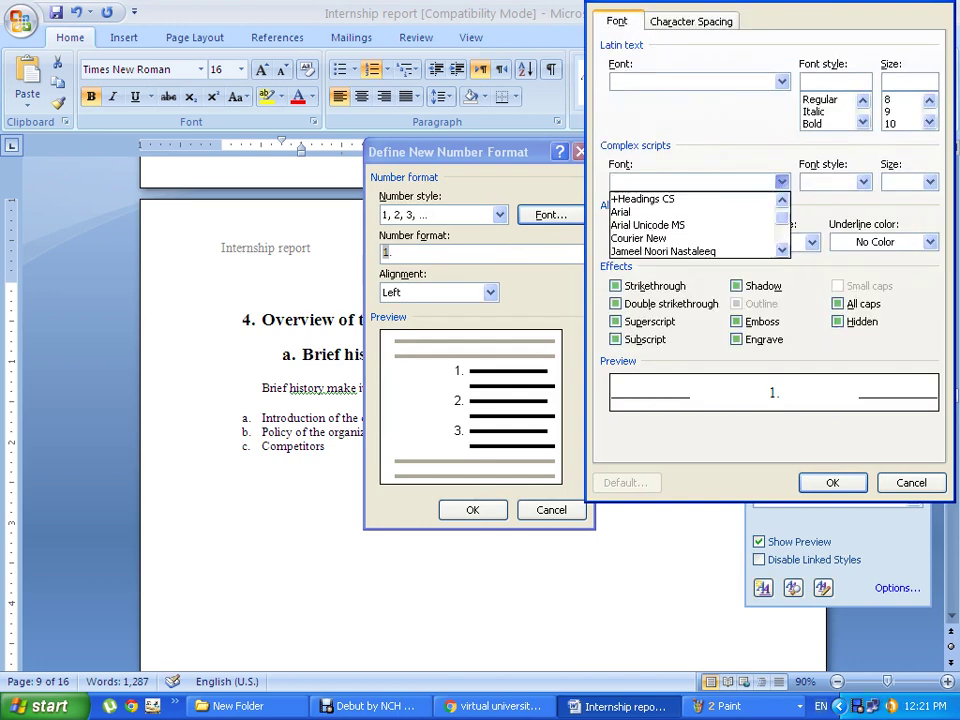
key("Down")
key("Return")
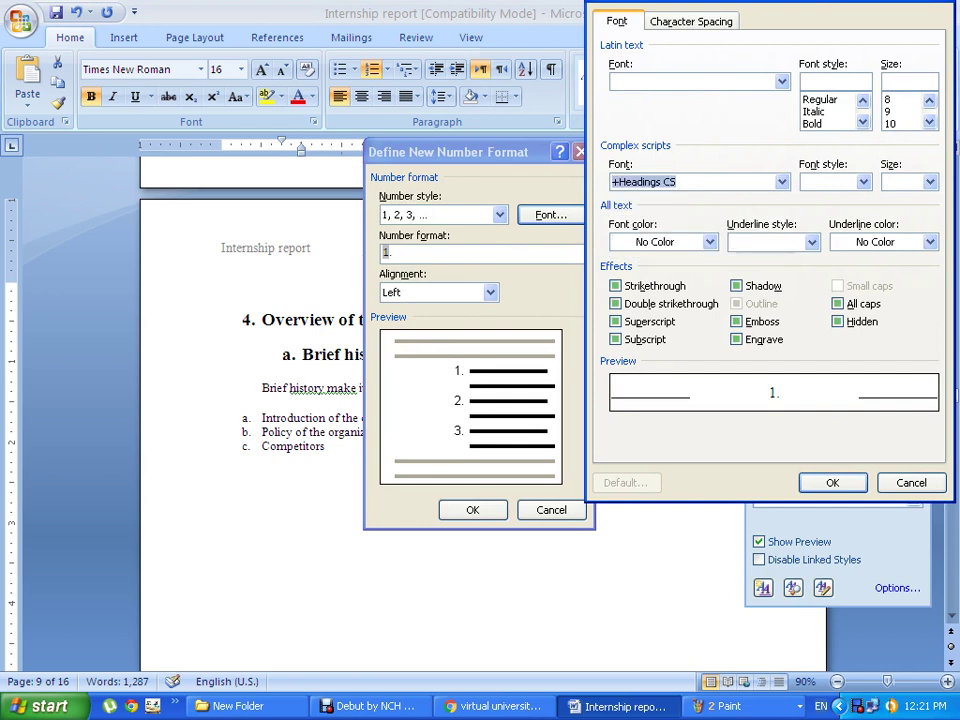
key("Tab")
key("Tab")
key("Tab")
key("alt+Down")
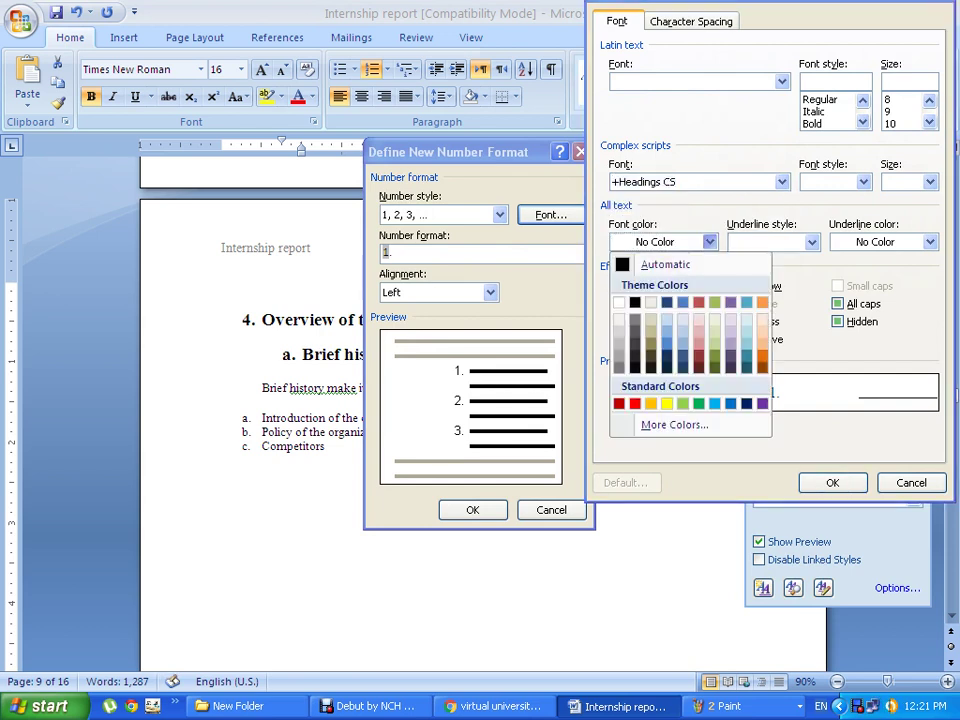
key("Down")
key("Return")
Give the numbers a single underline in Automatic colour and apply the new number format.
key("Tab")
key("alt+Down")
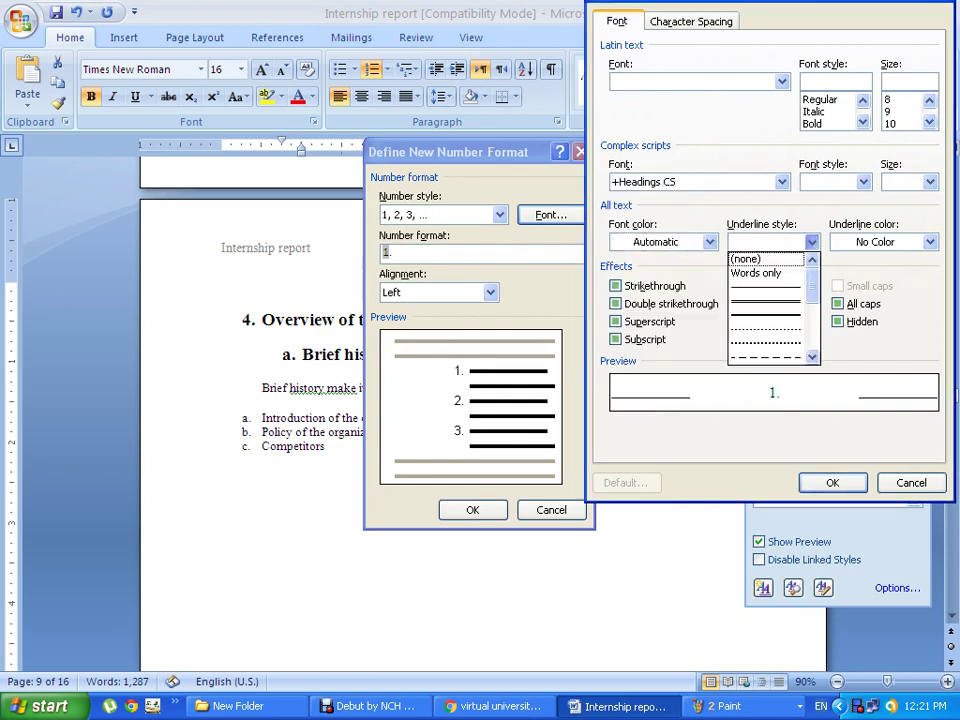
key("Down")
key("Down")
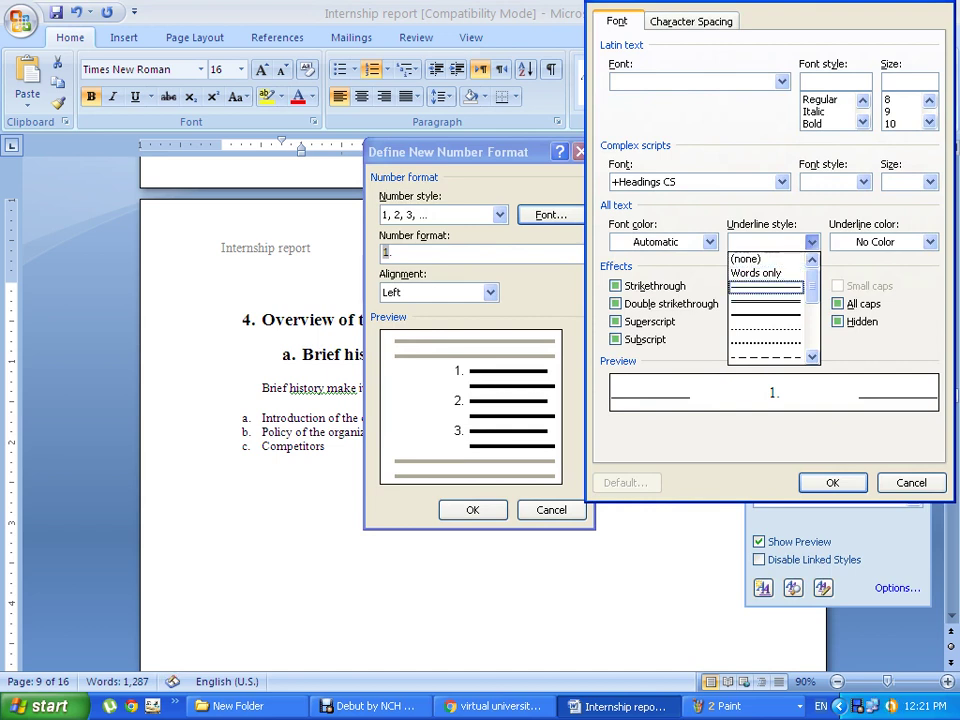
key("Return")
key("Tab")
key("alt+Down")
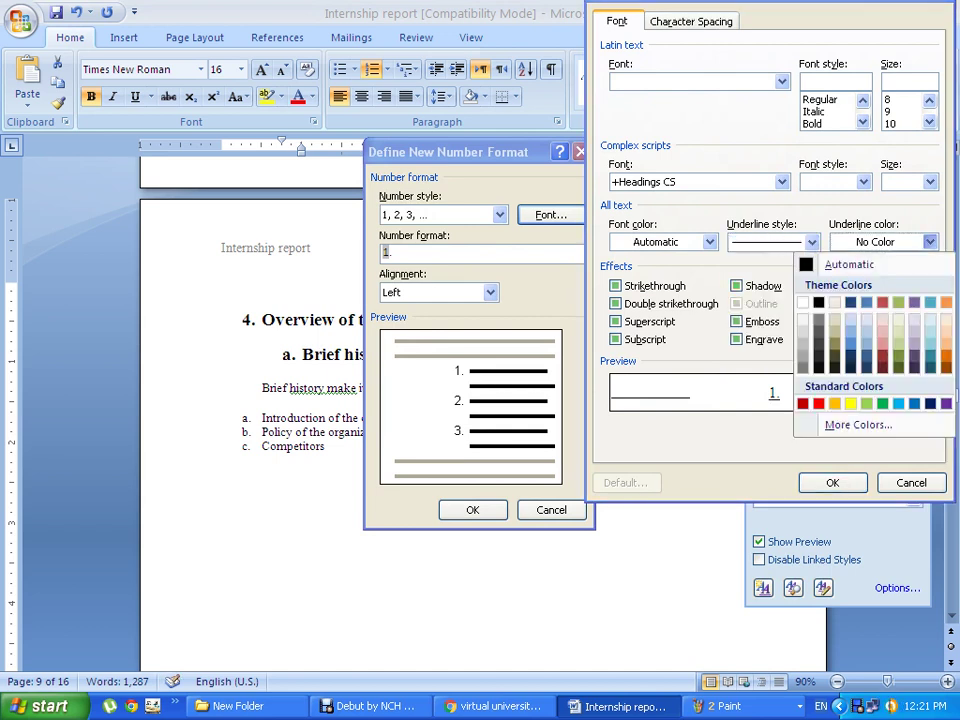
key("Down")
key("Return")
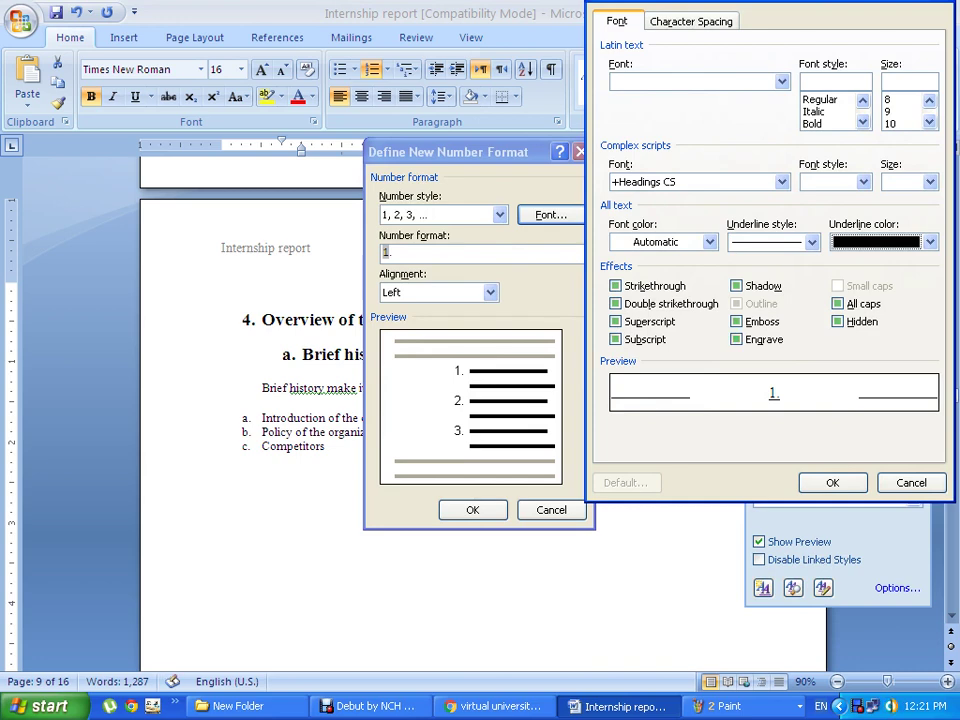
key("Return")
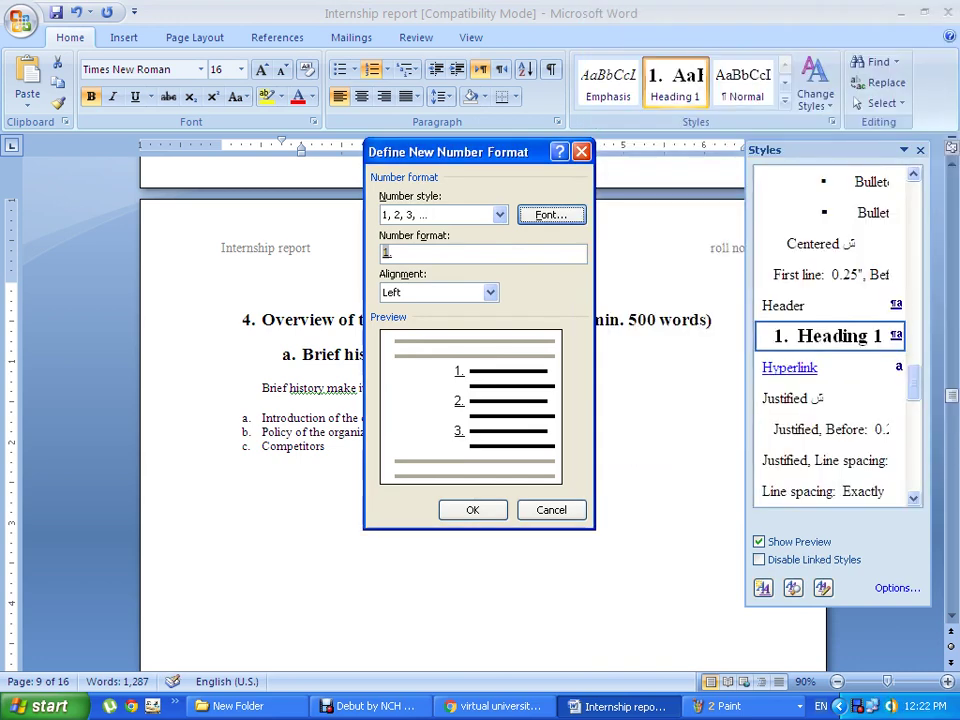
key("Return")
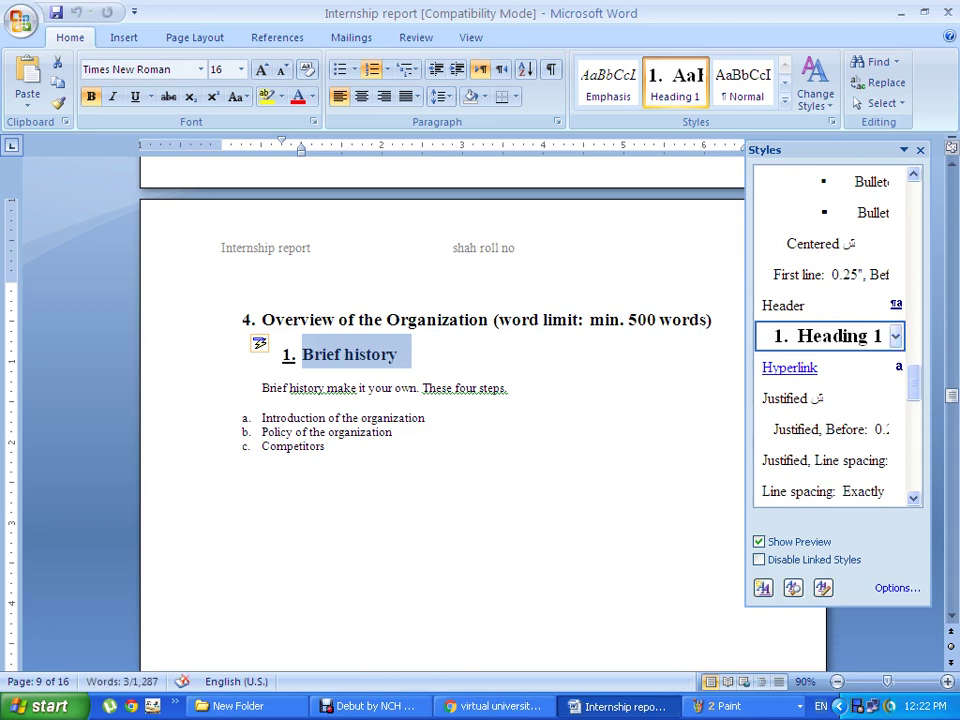
left_click(895, 336)
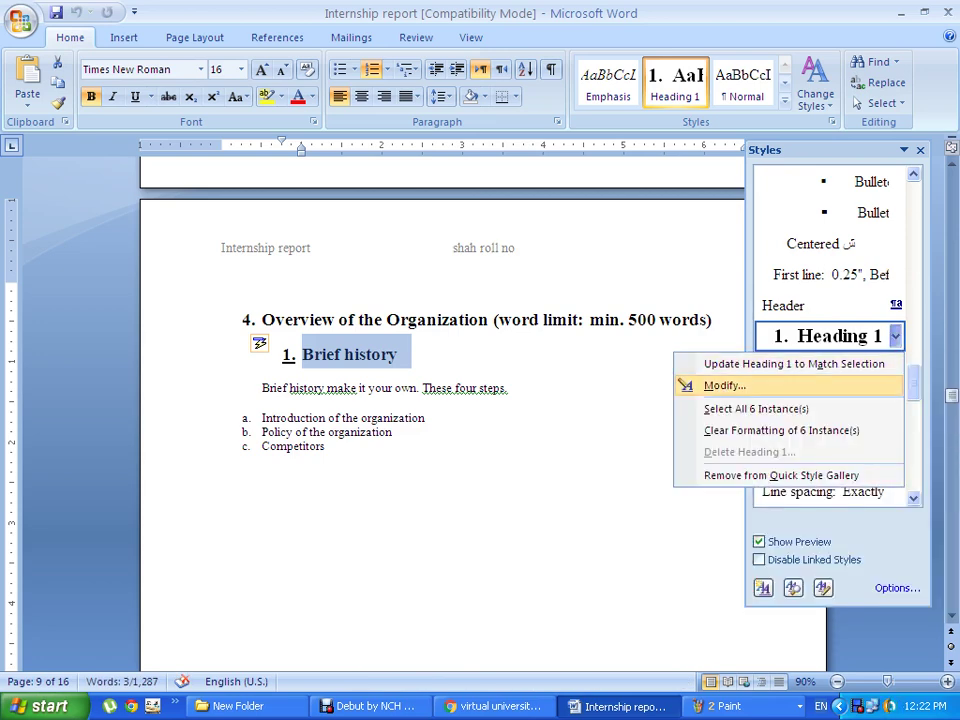
Reduce the Heading 1 style's font size from 16 to 14 pt.
left_click(724, 385)
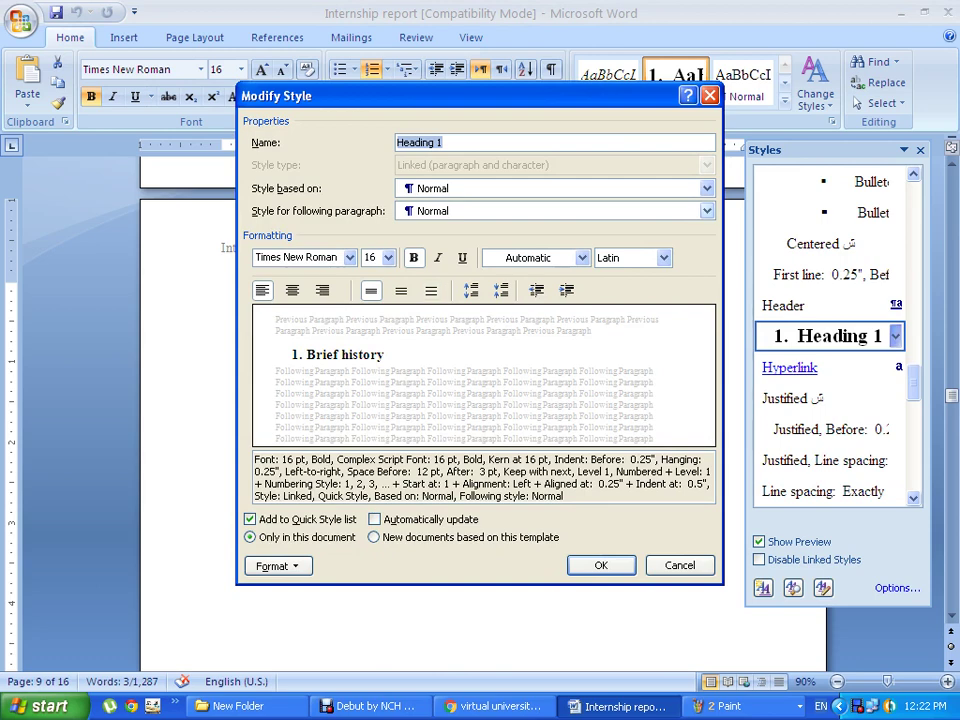
left_click(388, 257)
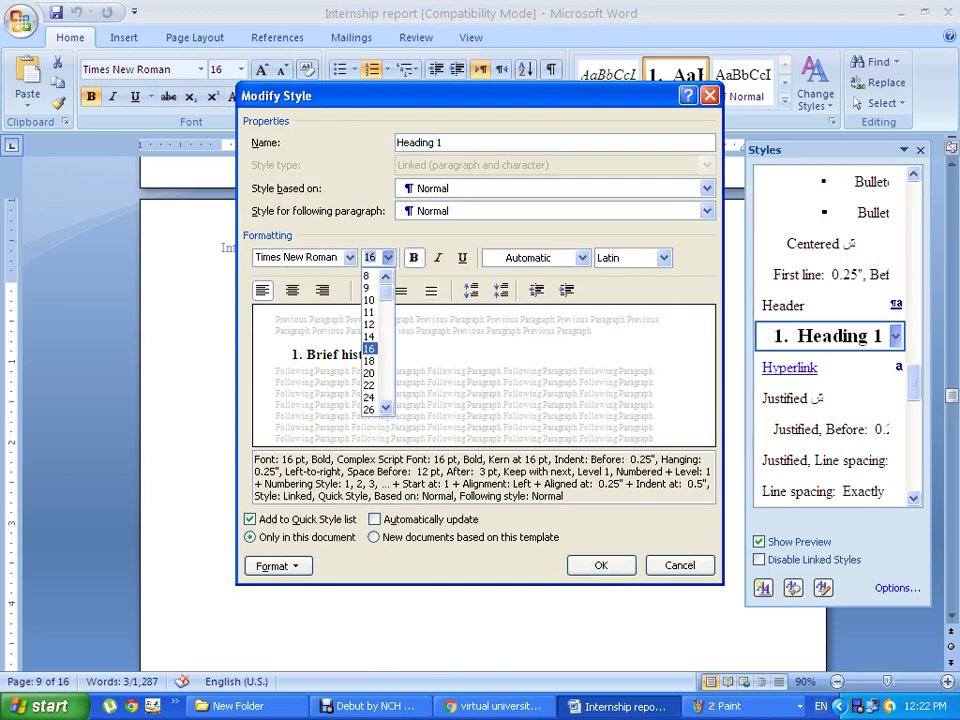
key("Up")
key("Return")
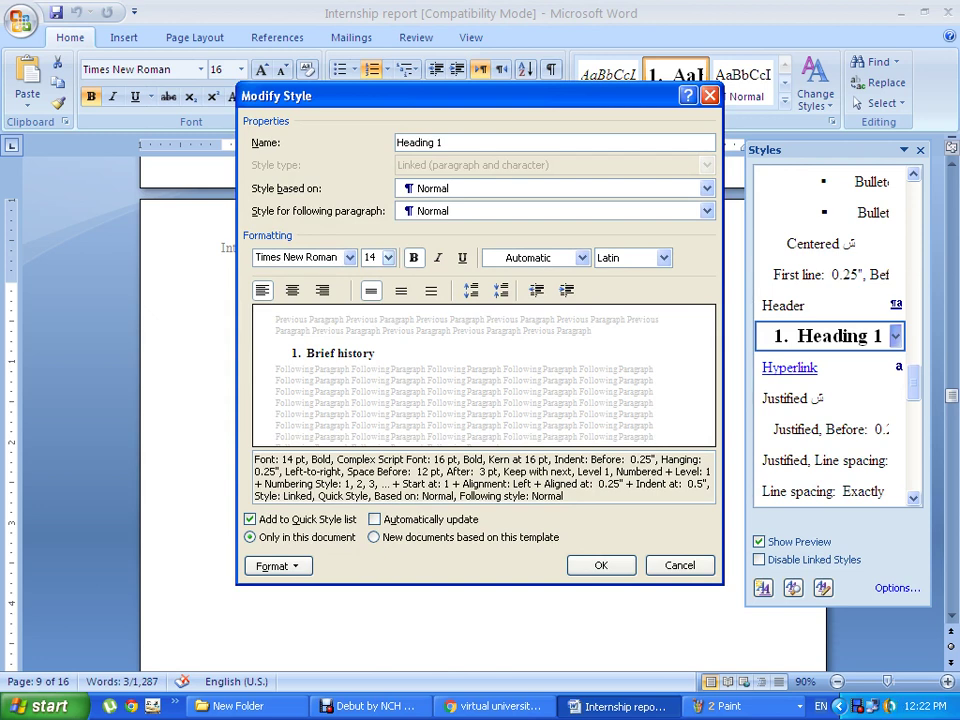
Open the Numbering settings for Heading 1 from the Format menu.
key("alt+o")
key("Up")
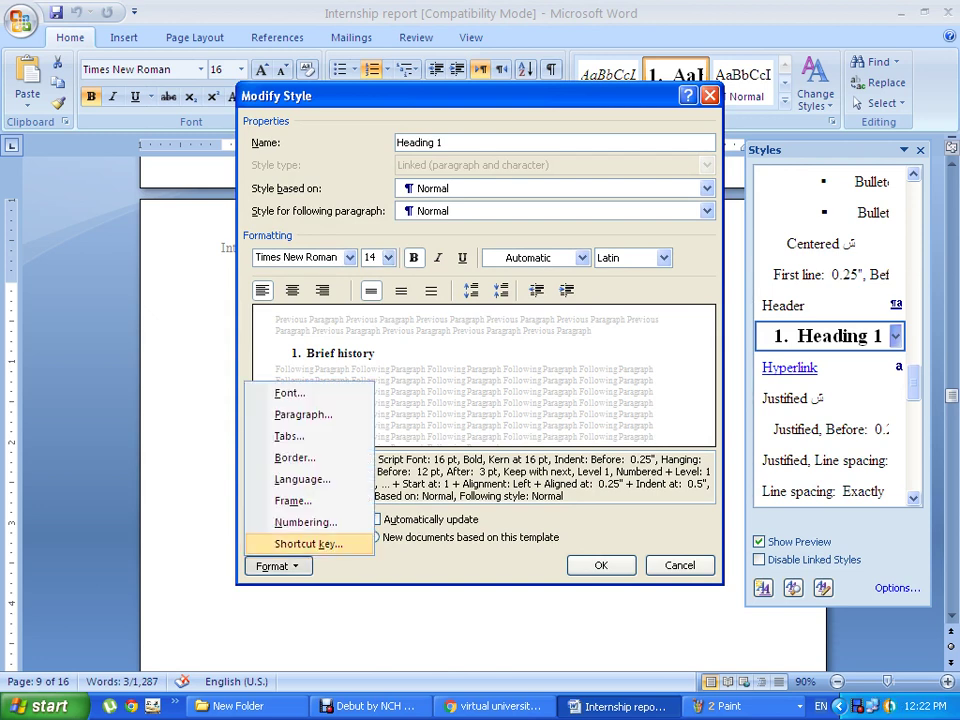
key("Up")
key("Return")
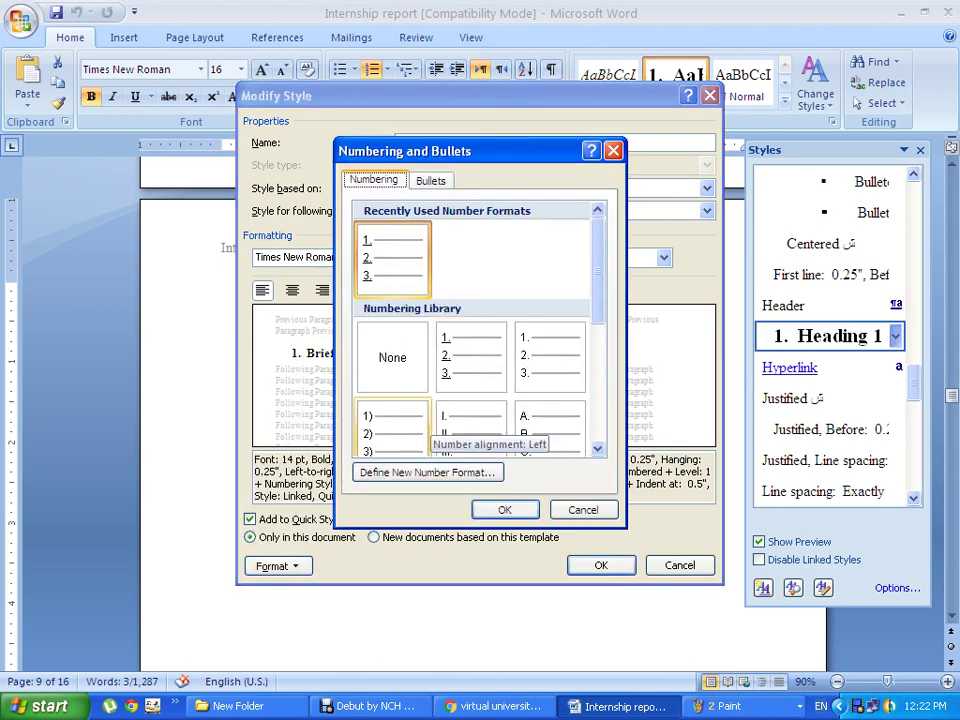
Define a new Heading 1 number format using 1, 2, 3 style with left alignment.
left_click(428, 472)
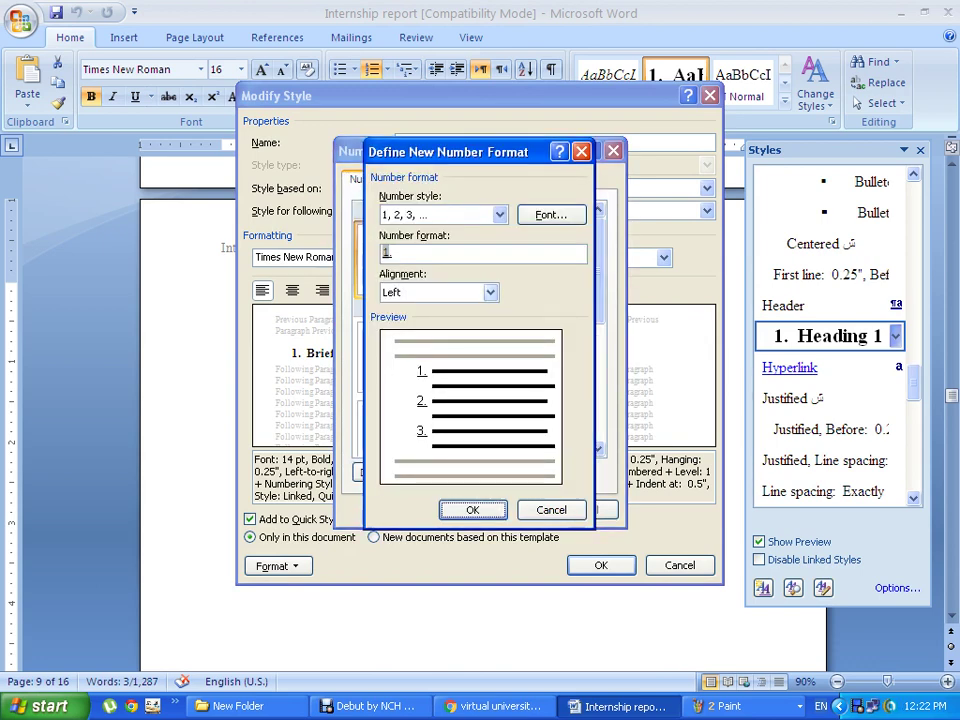
left_click(490, 292)
left_click(390, 309)
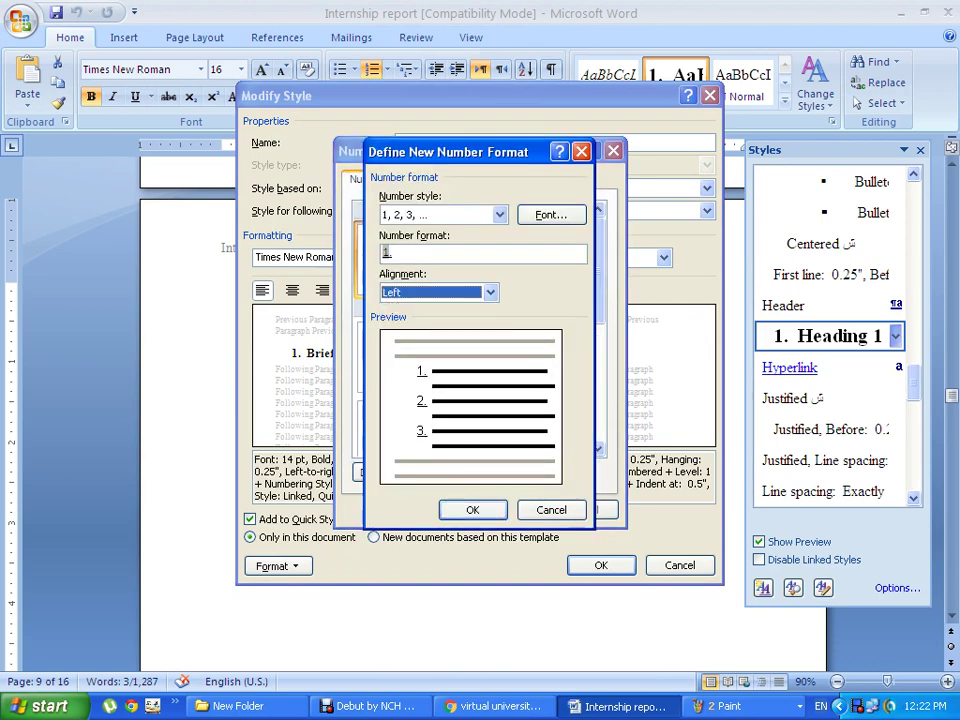
left_click(498, 214)
scroll(443, 268, "down", 2)
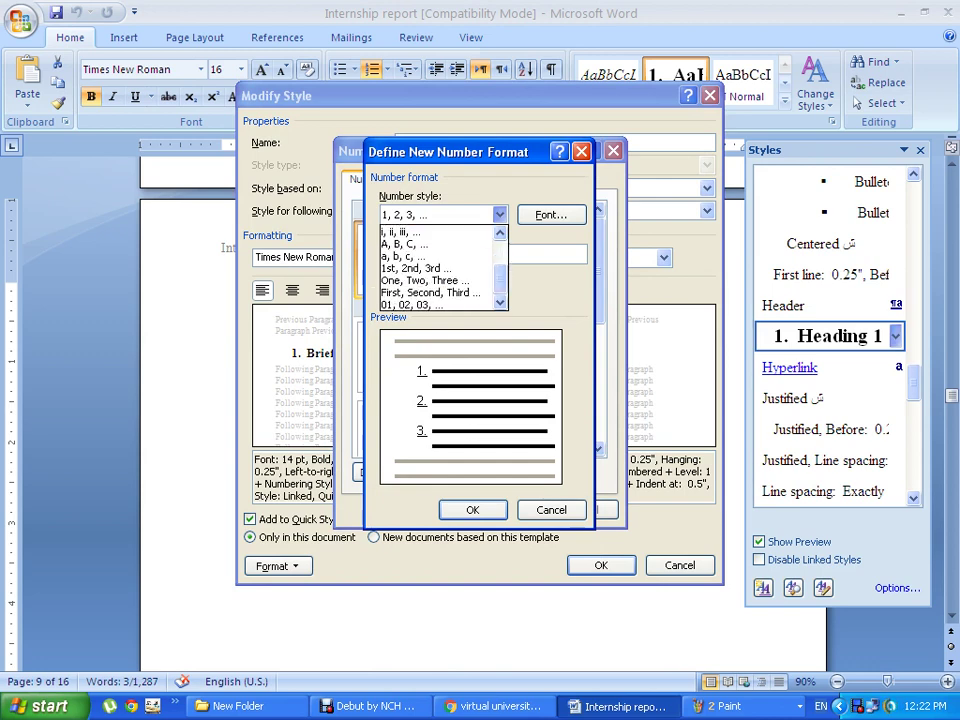
scroll(443, 268, "up", 1)
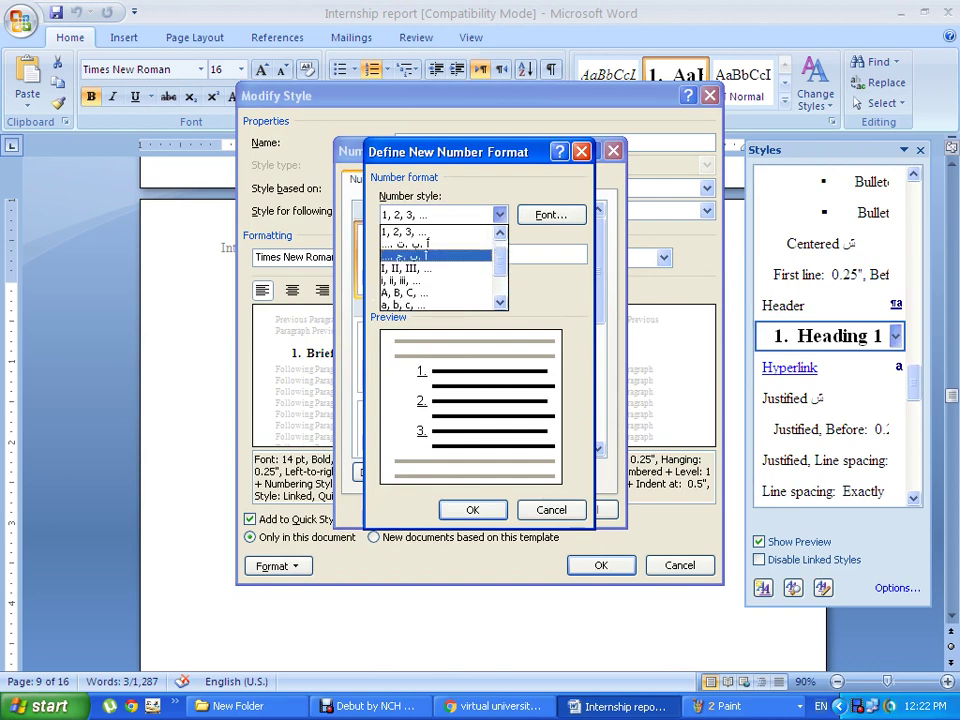
scroll(443, 268, "up", 1)
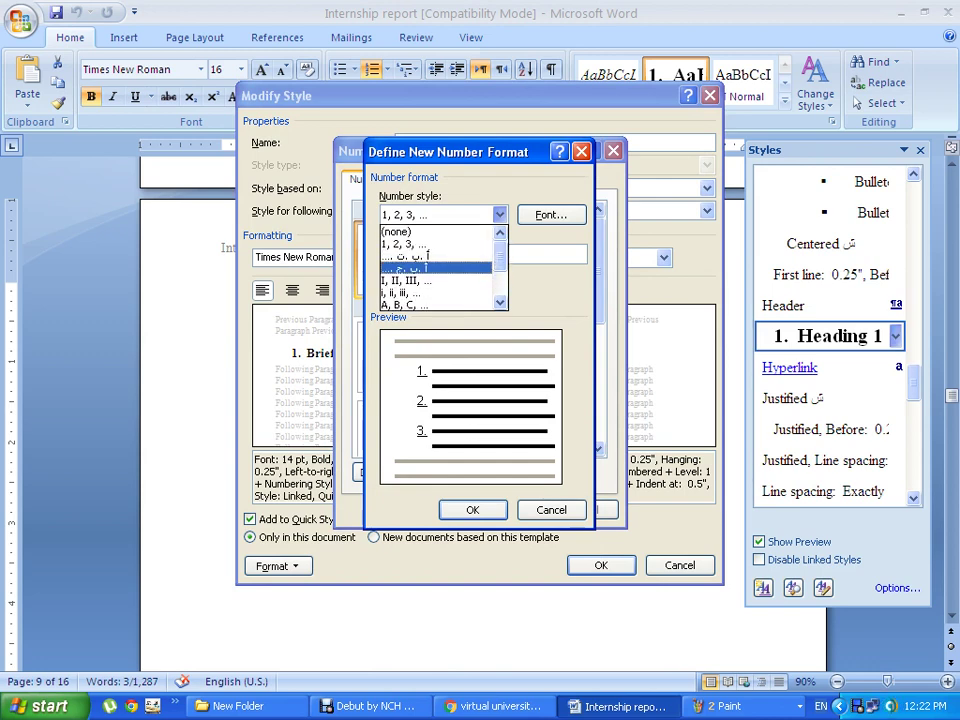
key("Escape")
key("Escape")
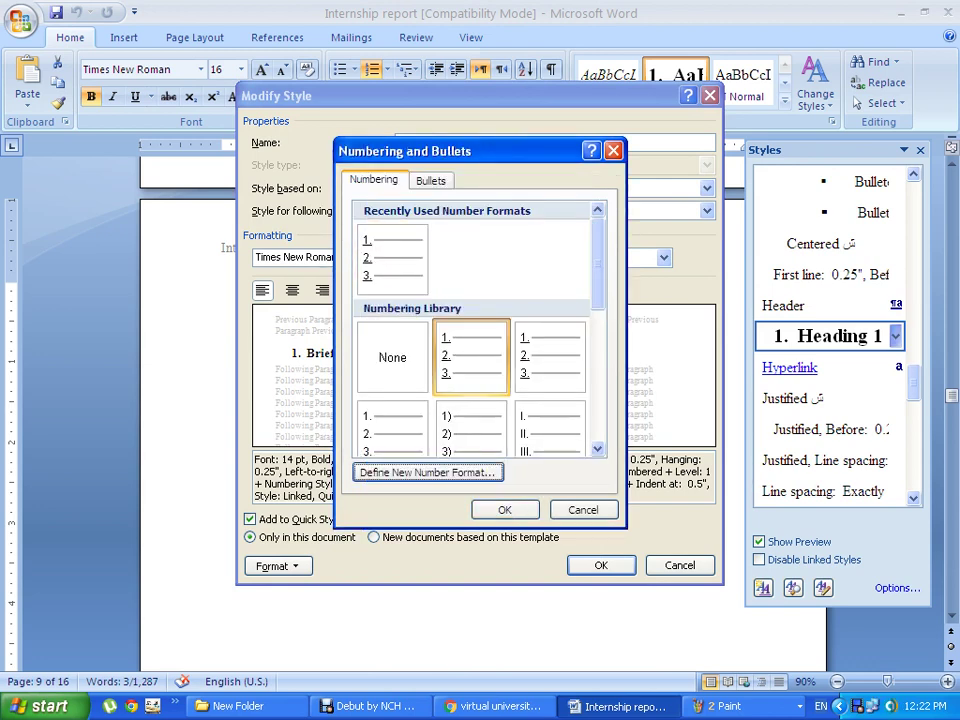
Confirm the numbering and save the revised 14 pt Heading 1 style.
scroll(471, 330, "down", 1)
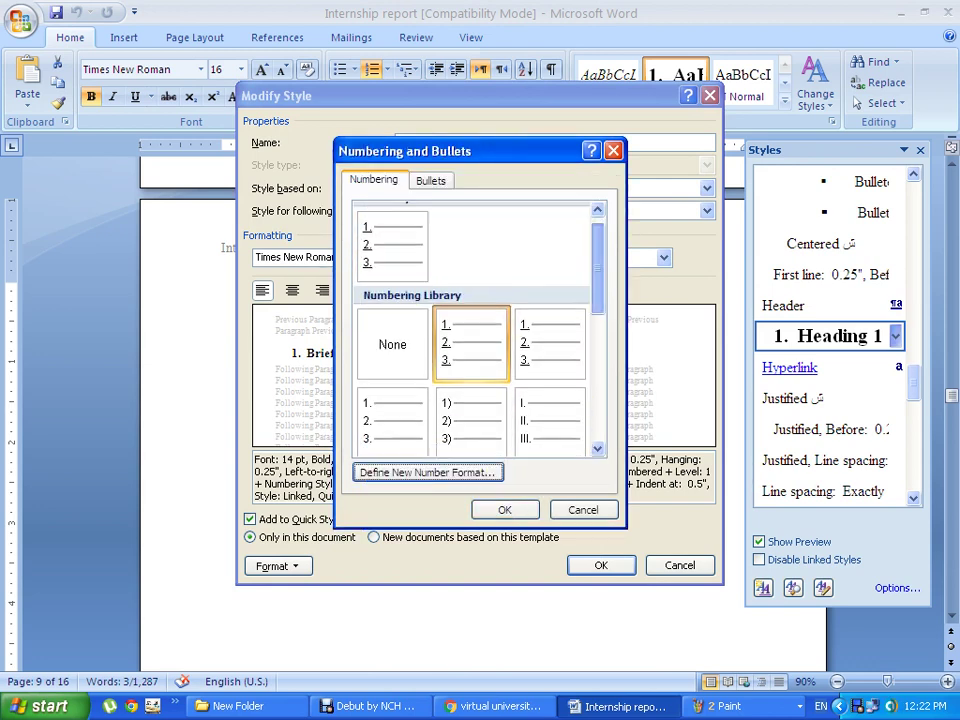
scroll(471, 330, "down", 2)
scroll(471, 330, "down", 2)
scroll(471, 330, "down", 1)
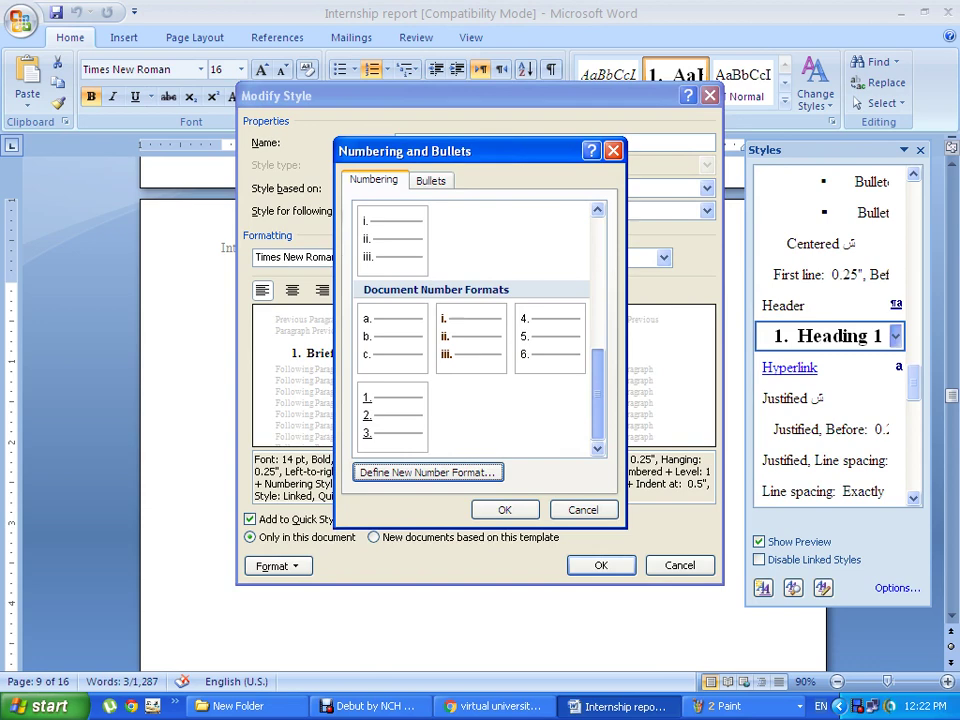
scroll(471, 330, "up", 3)
scroll(471, 330, "up", 2)
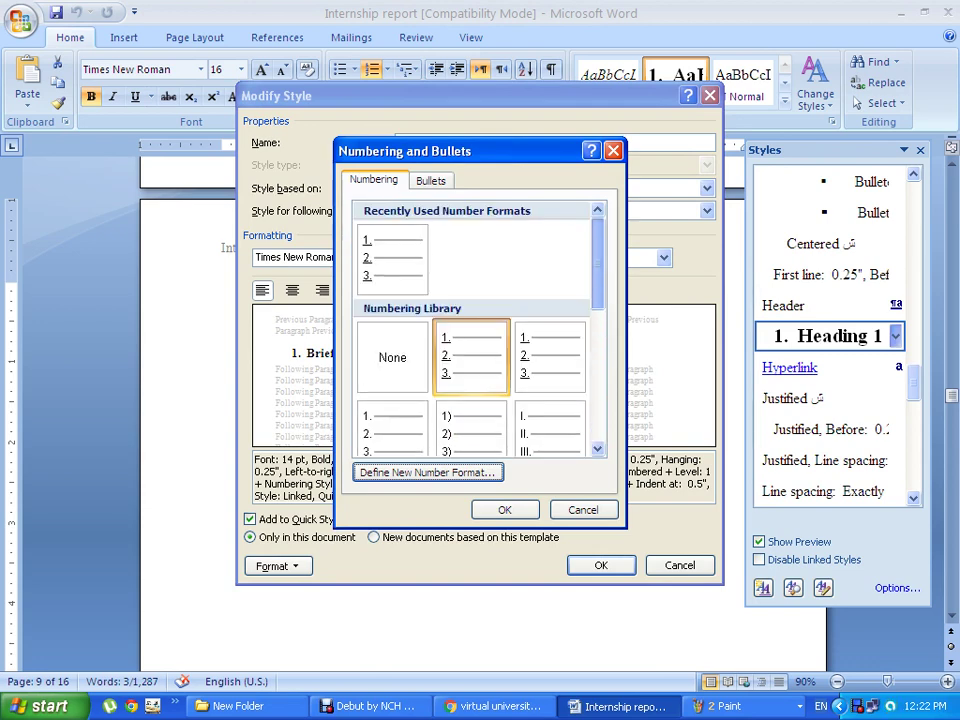
key("Return")
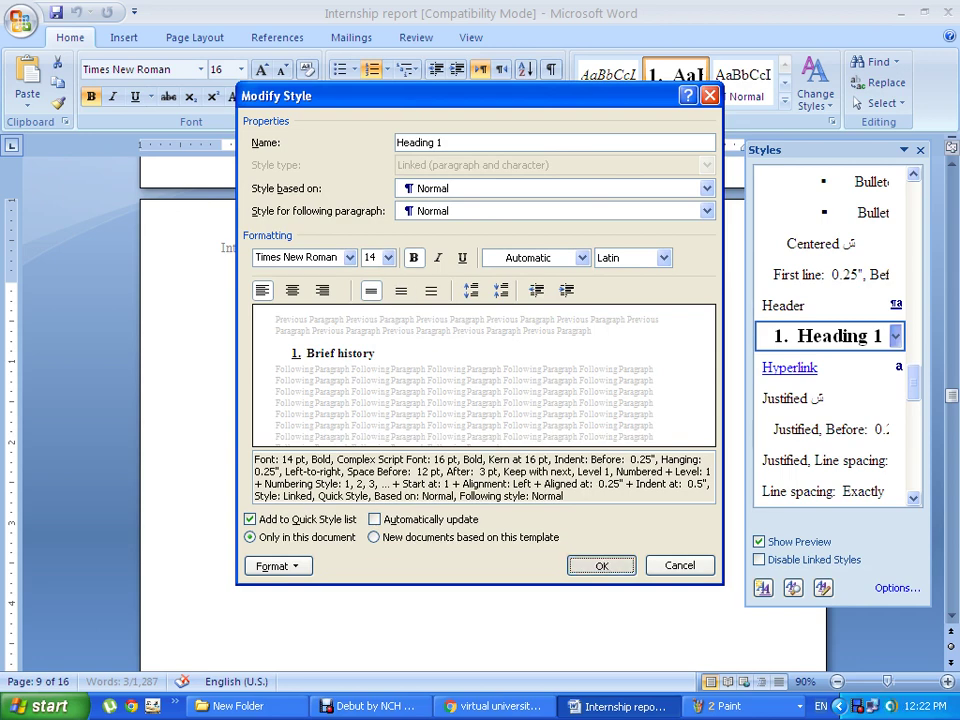
key("Return")
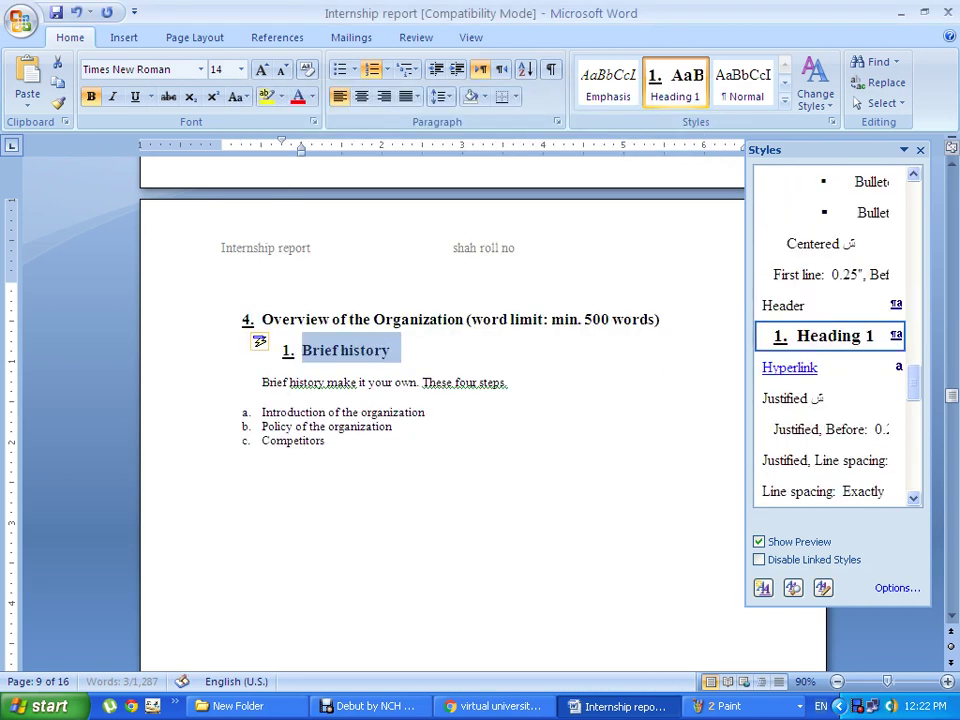
Style Introduction of the organization, Policy of the organization and Competitors as Heading 1, demoted to sub-headings 2–4.
triple_click(343, 412)
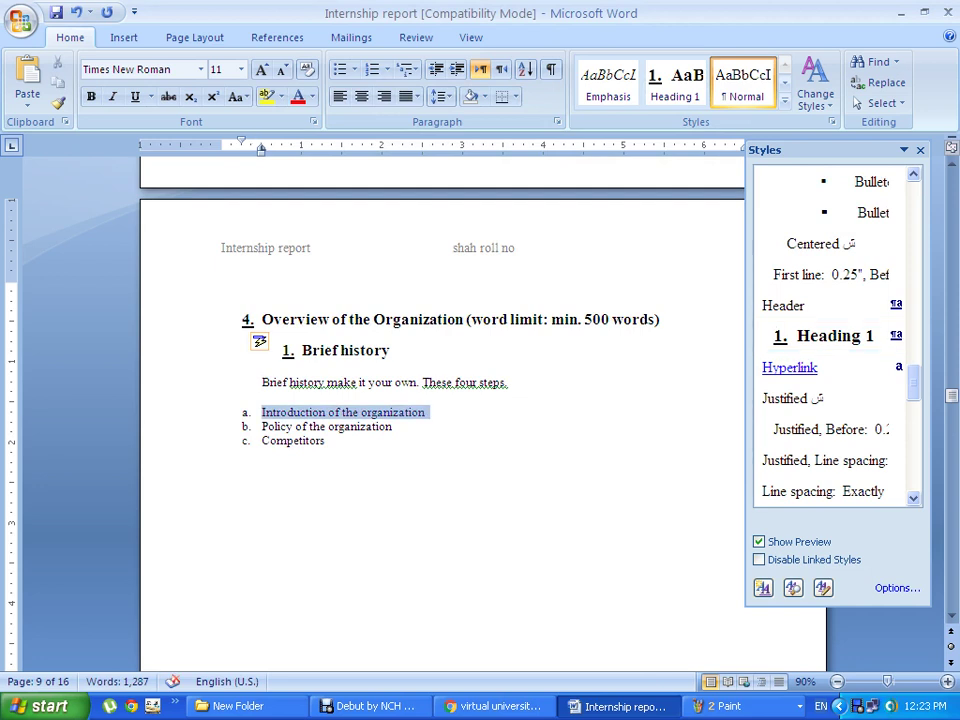
left_click(820, 336)
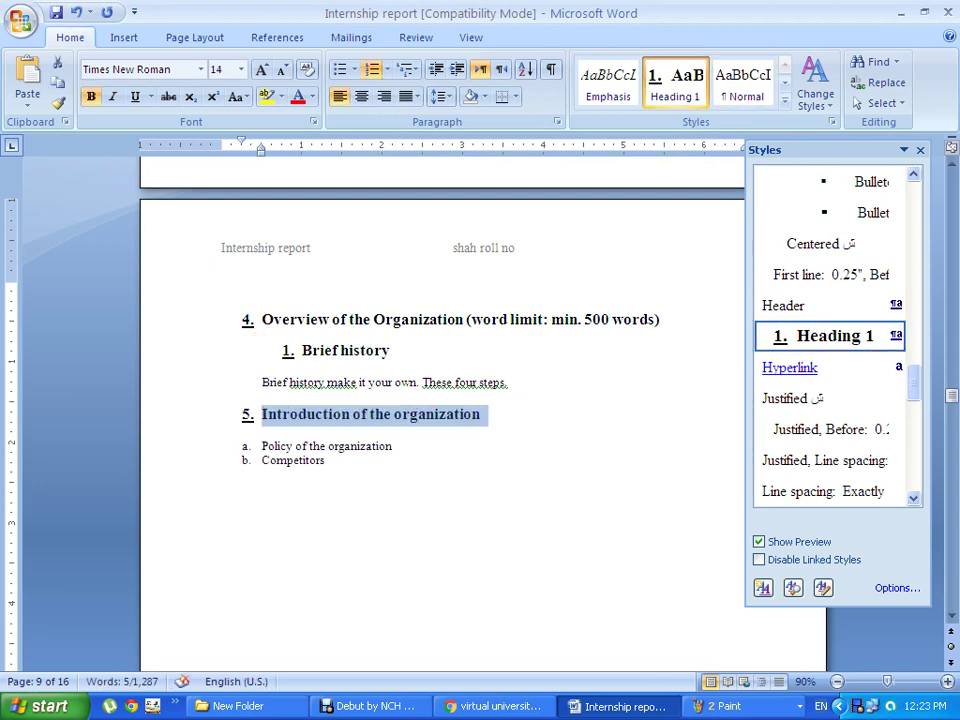
left_click(262, 414)
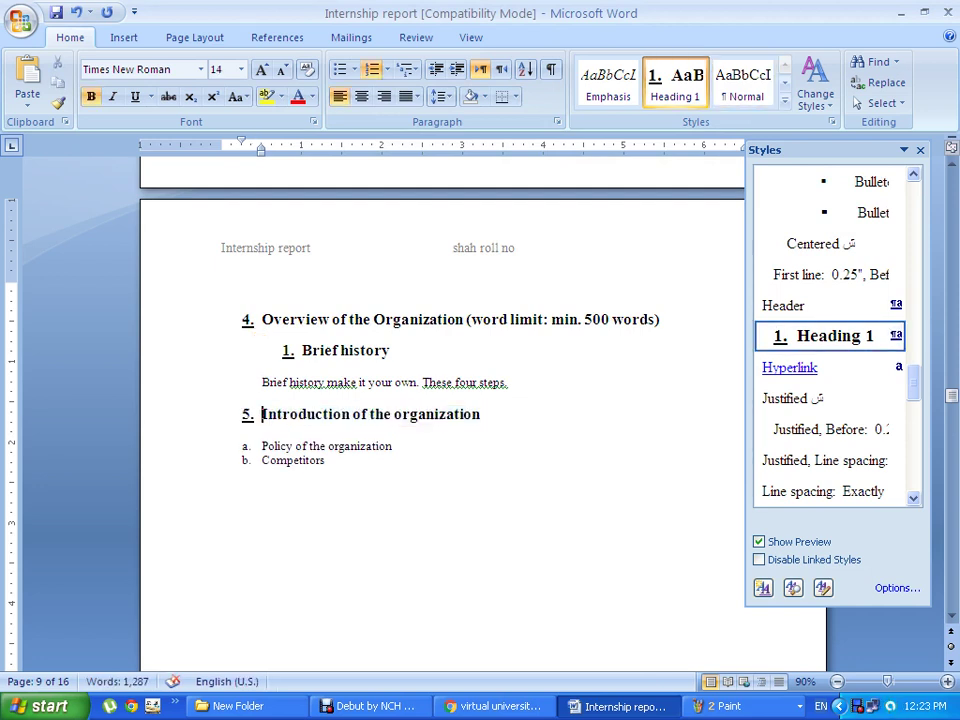
key("Tab")
left_click(263, 446)
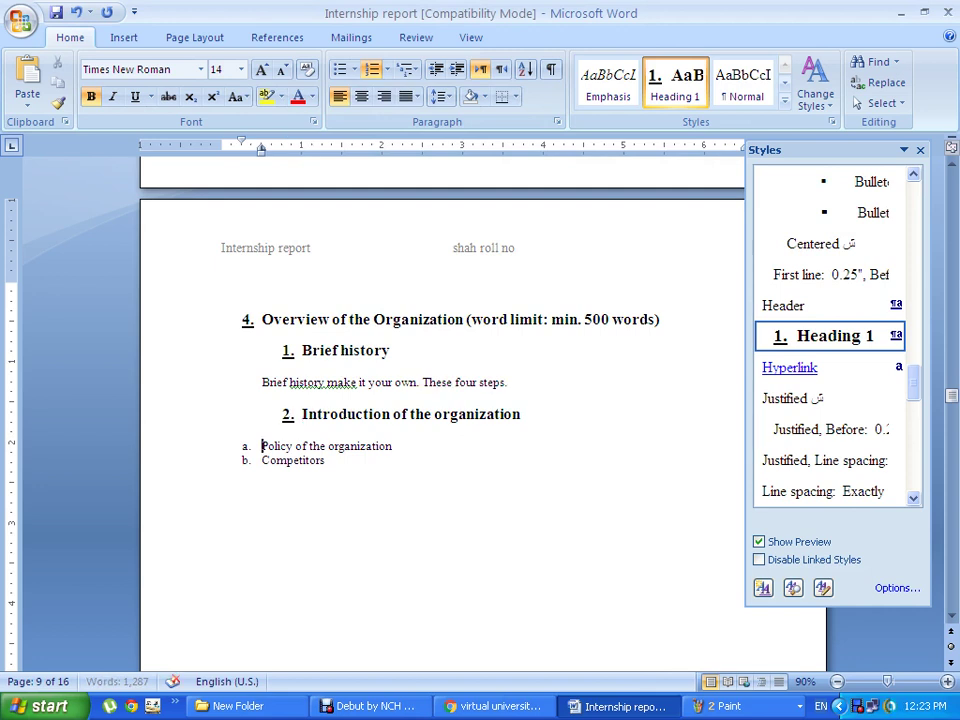
left_click_drag(262, 446, 394, 446)
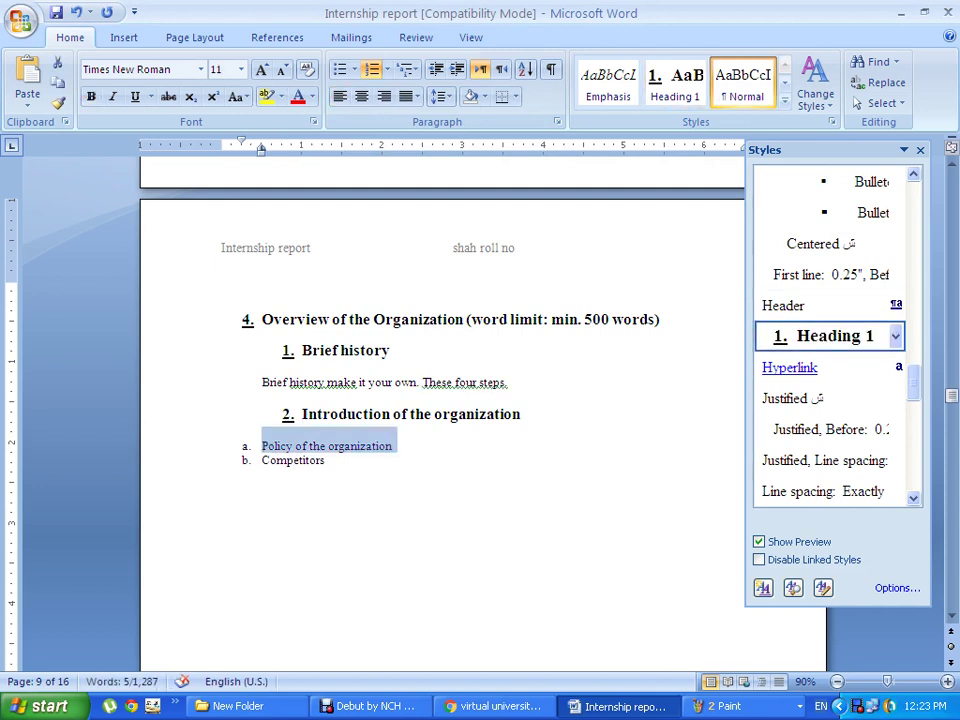
left_click(820, 336)
left_click(272, 446)
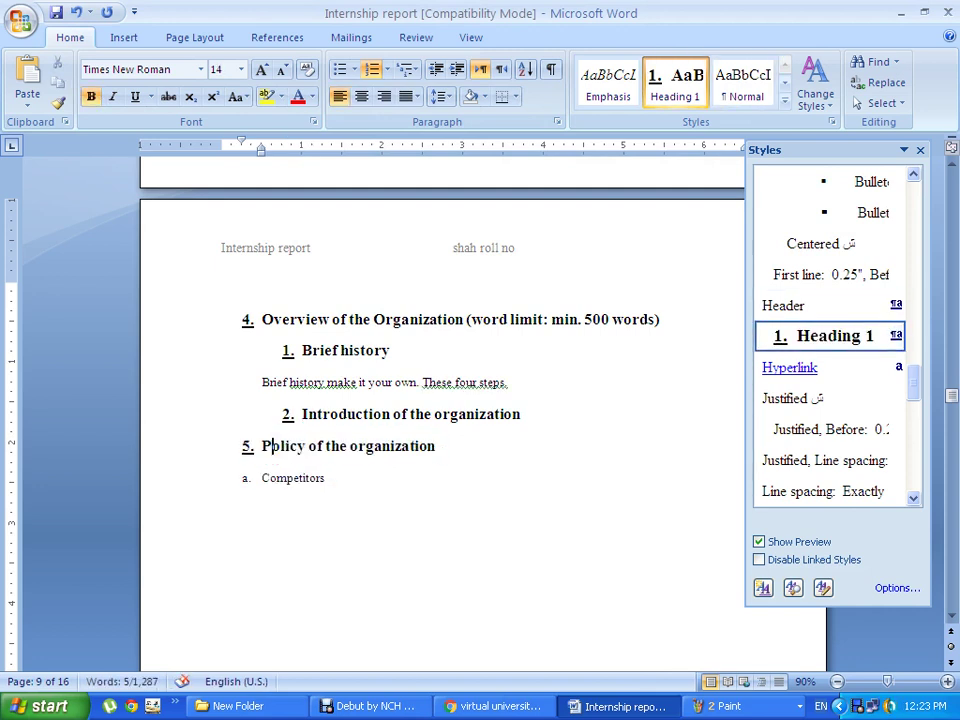
key("Tab")
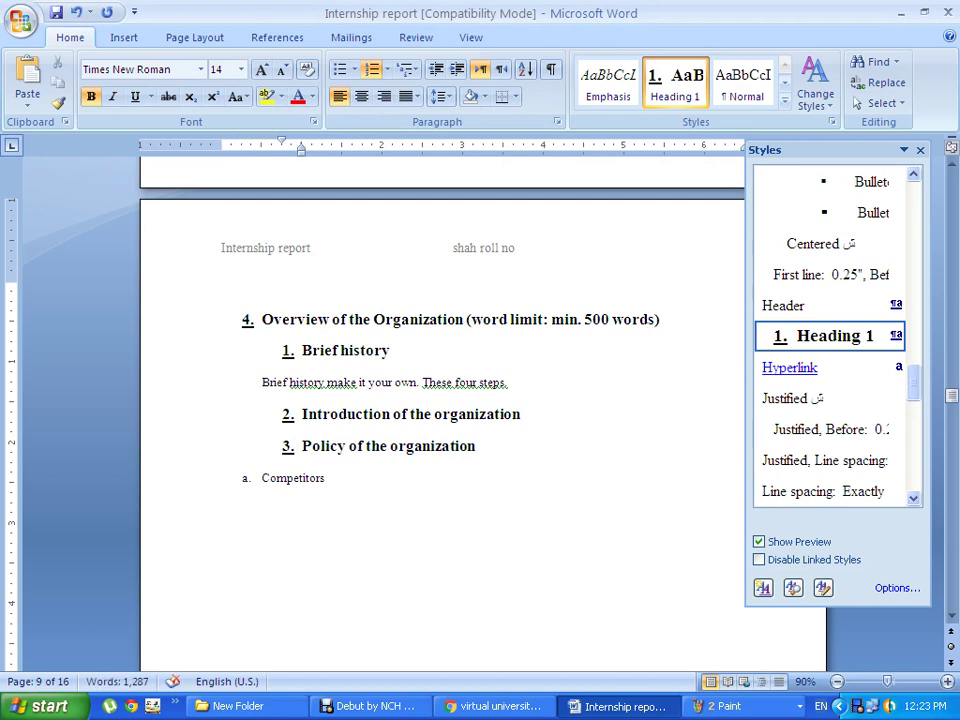
left_click_drag(262, 478, 330, 478)
left_click(820, 336)
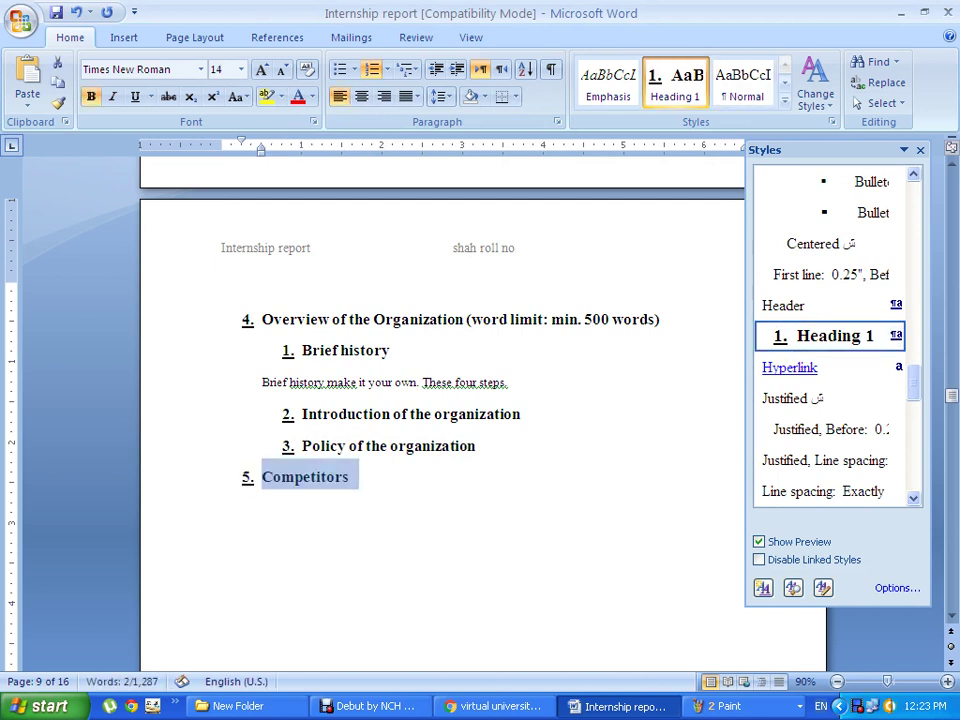
key("Tab")
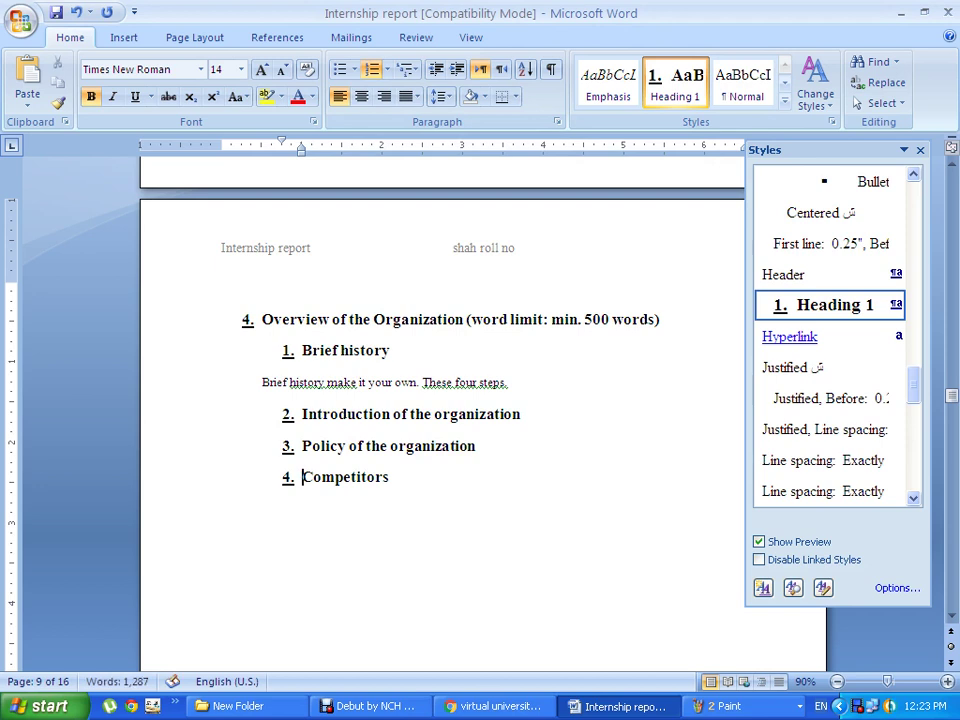
scroll(480, 400, "down", 4)
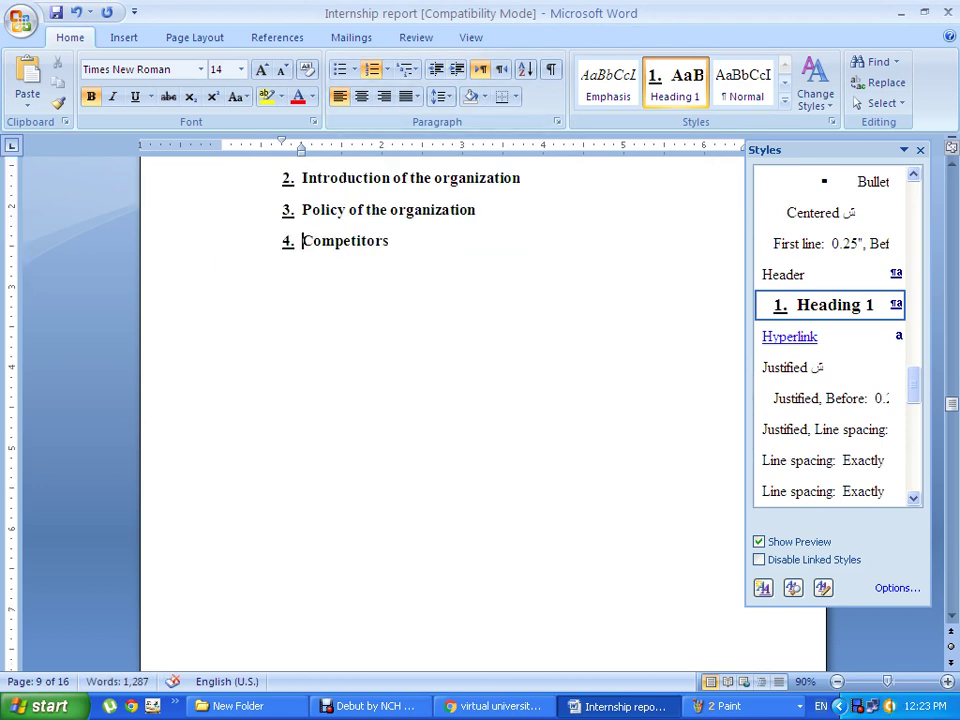
Make Organizational Hierarchy chart a Heading 1 demoted to sub-heading 1.
left_click(222, 420)
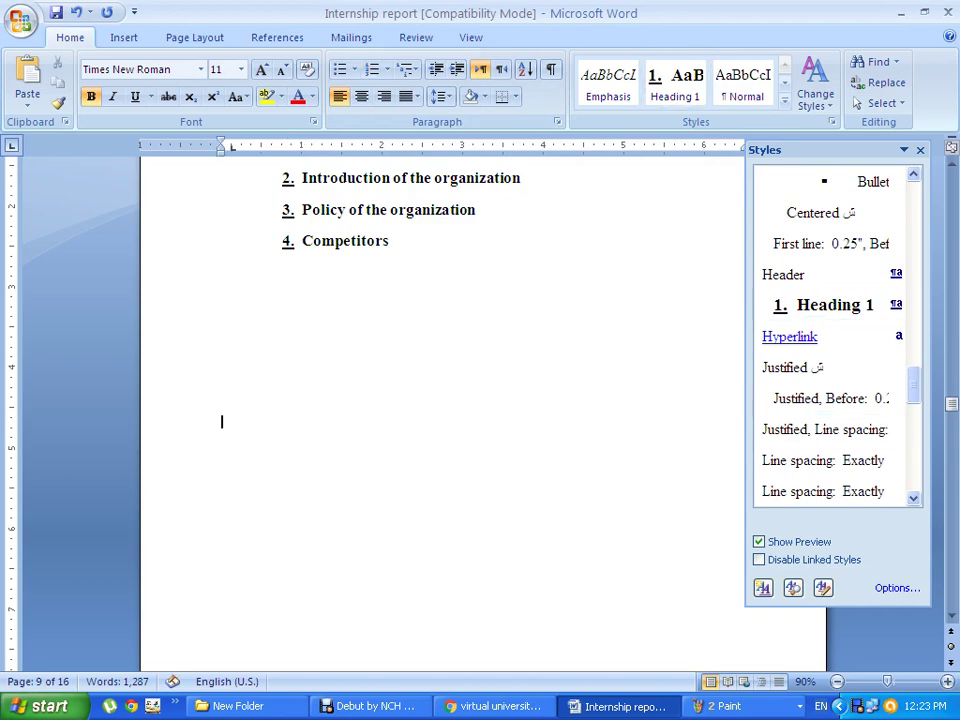
scroll(480, 400, "down", 5)
scroll(440, 400, "down", 3)
scroll(440, 400, "down", 6)
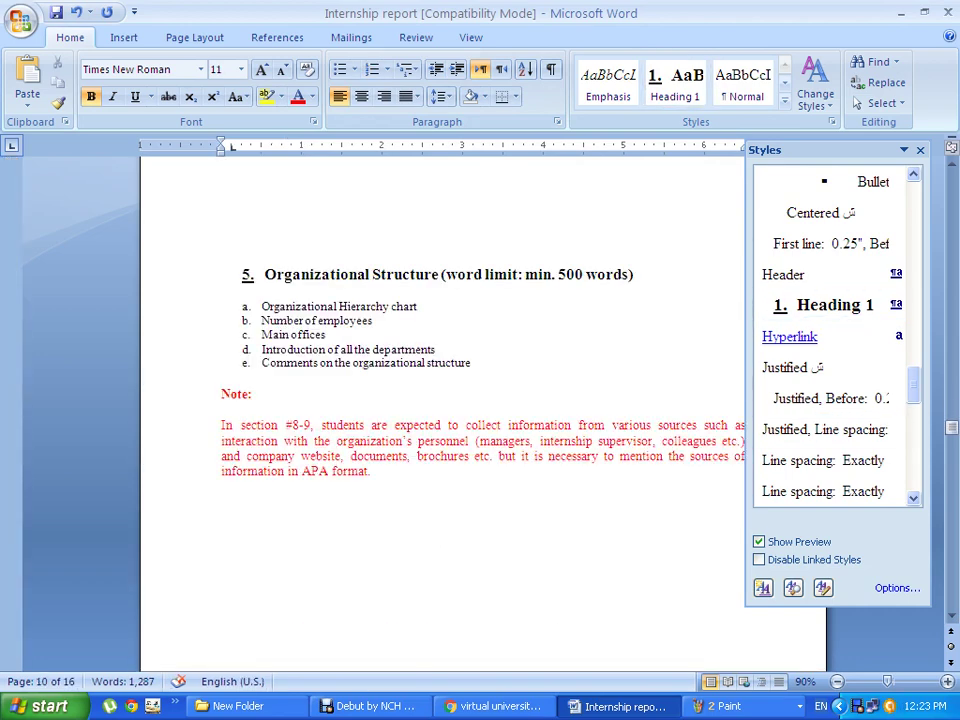
left_click(262, 306)
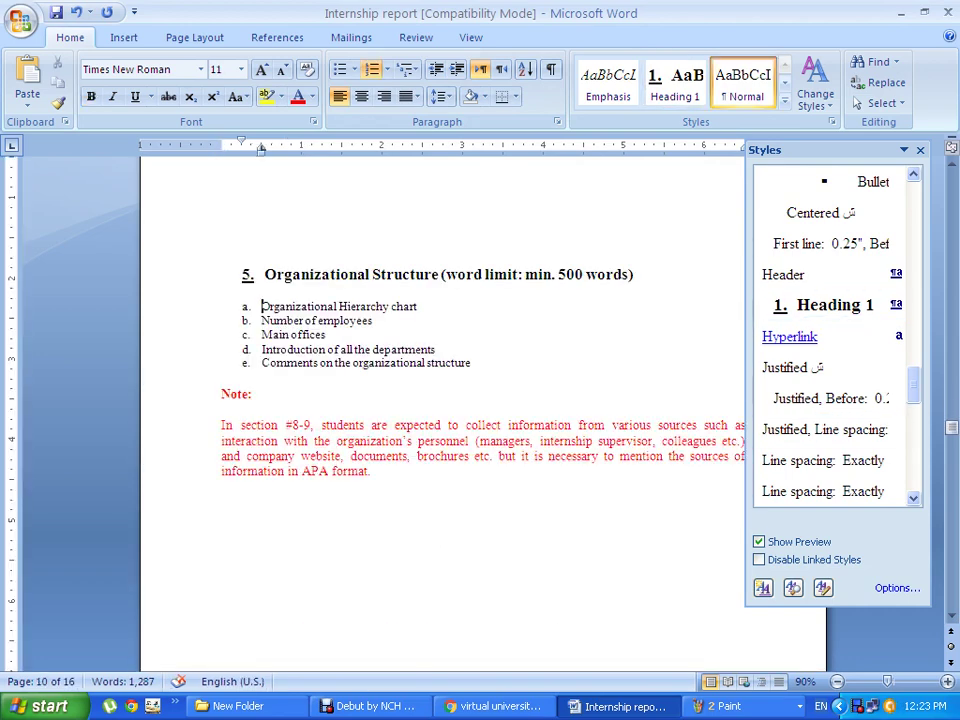
mouse_move(262, 306)
left_mouse_down()
mouse_move(420, 306)
mouse_move(262, 306)
left_mouse_up()
left_click(420, 306)
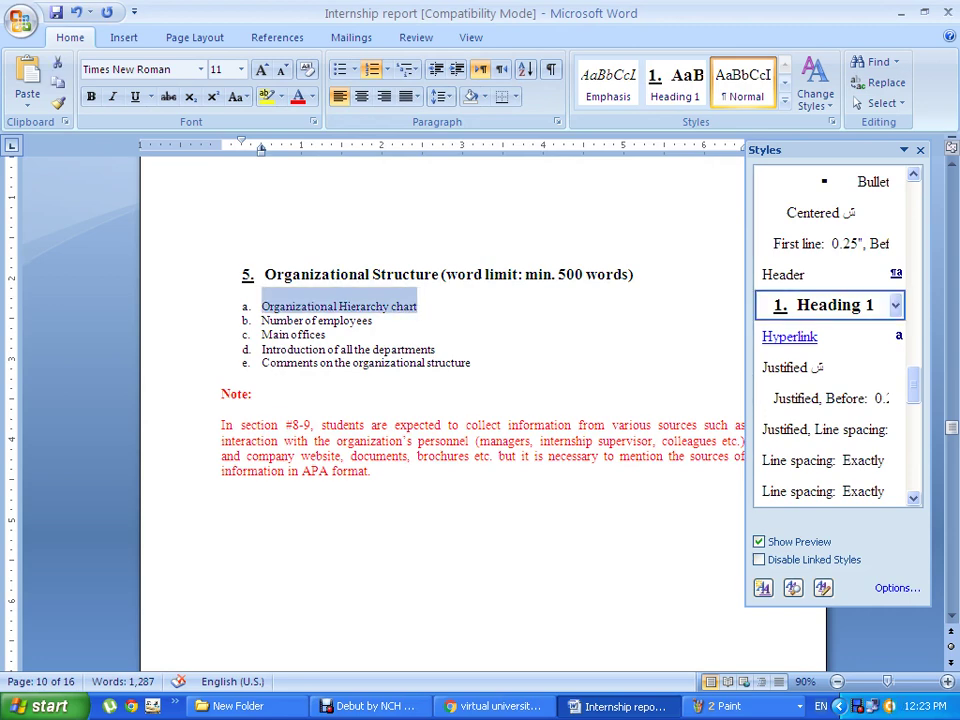
left_click(835, 305)
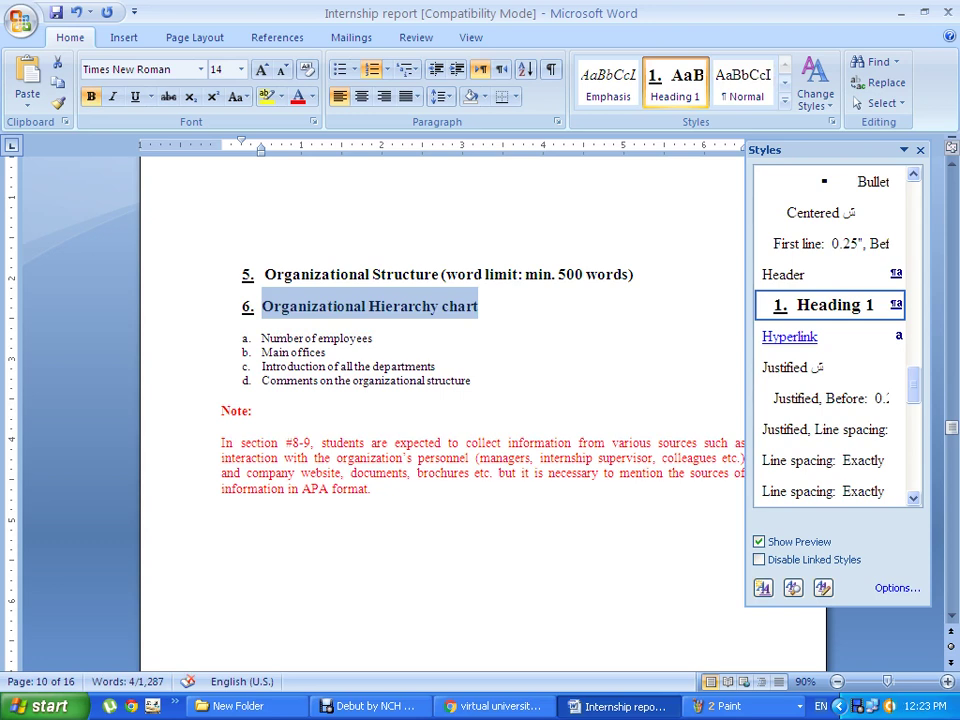
left_click(261, 306)
key("Tab")
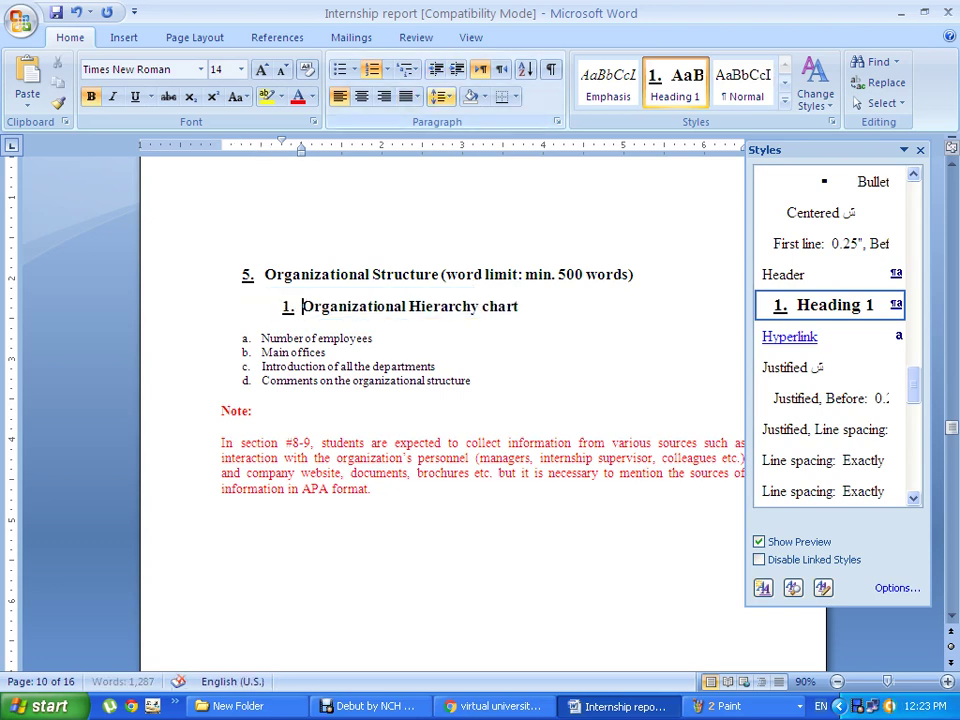
Turn Number of employees, Main offices and the last two lettered items into sub-headings 2–5.
key("shift+Home")
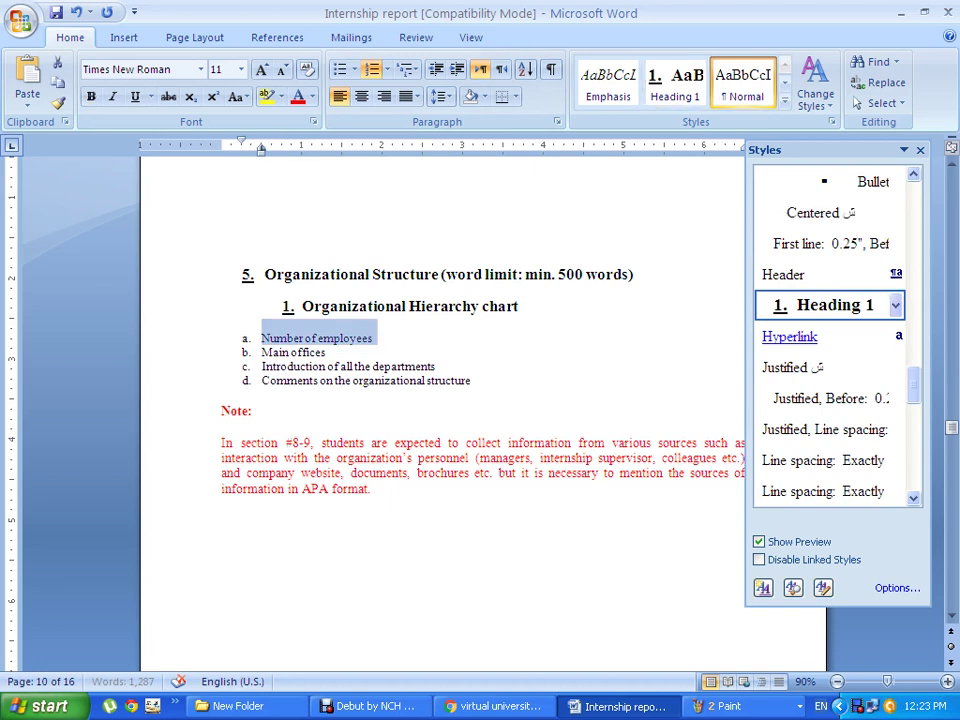
key("ctrl+alt+1")
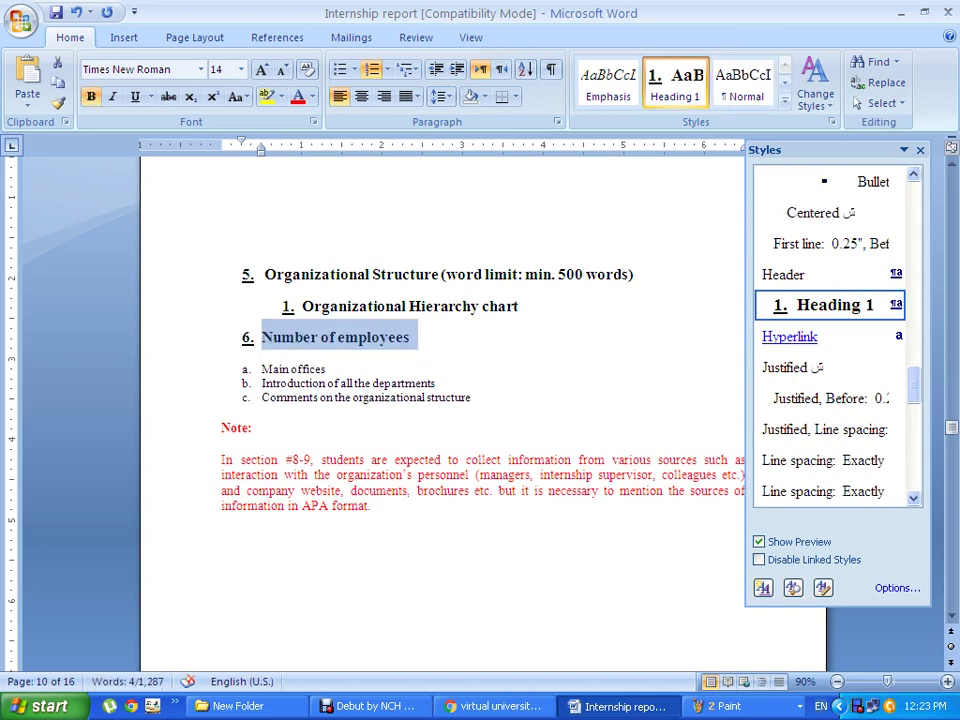
left_click(276, 337)
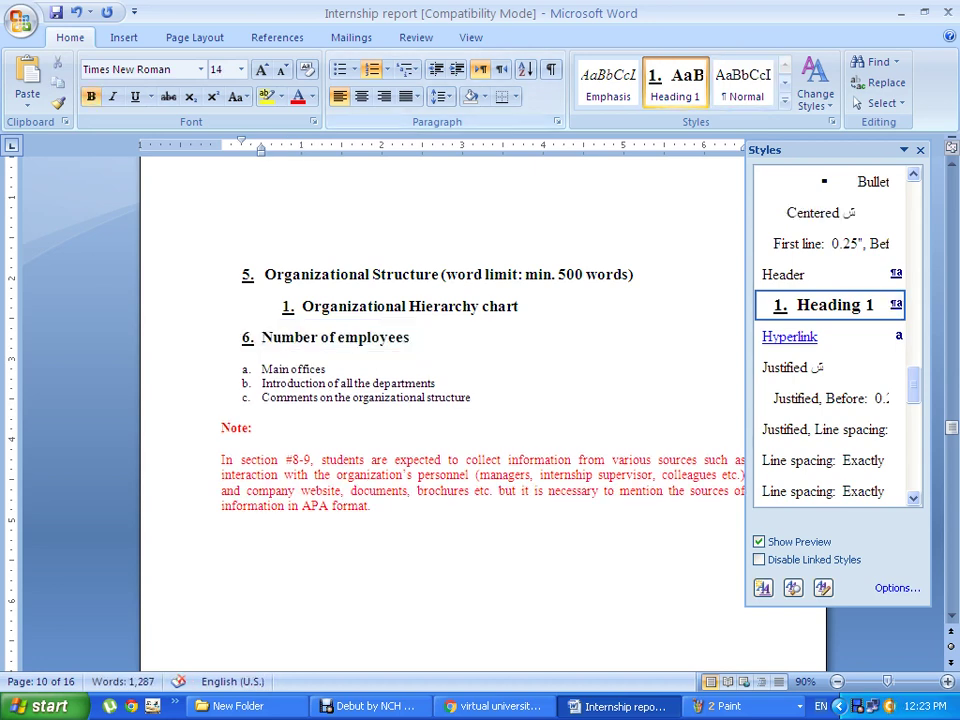
key("Tab")
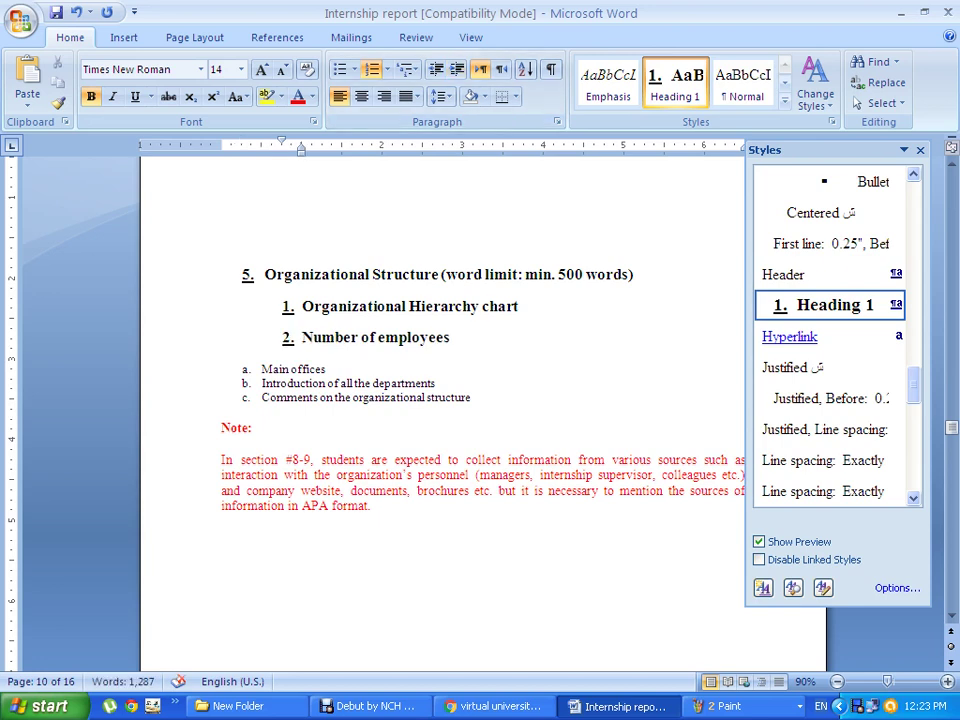
key("shift+Home")
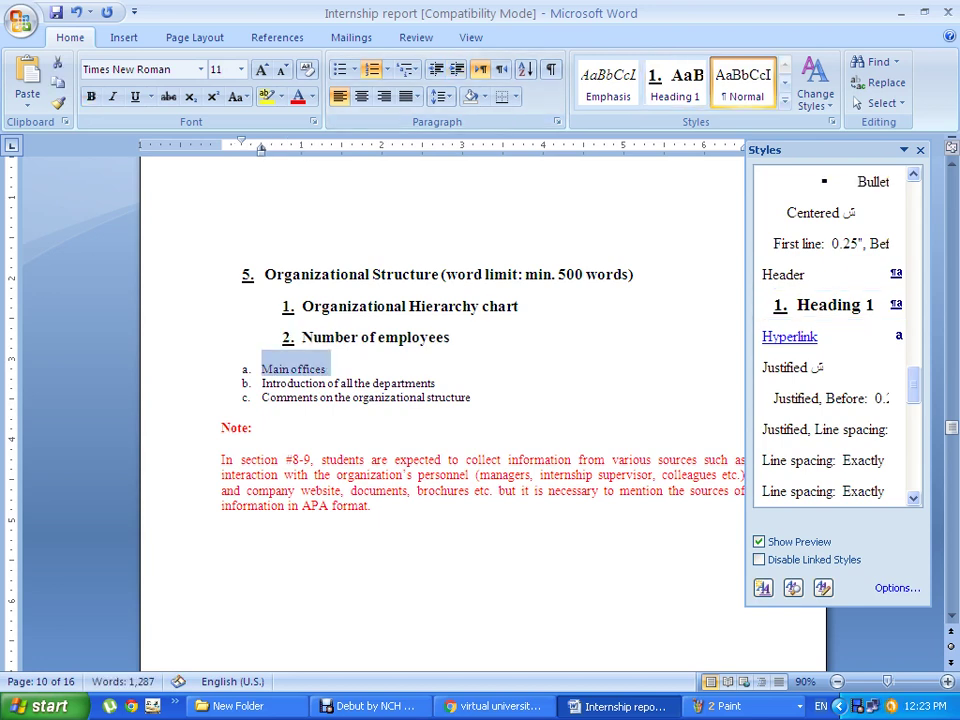
left_click(828, 305)
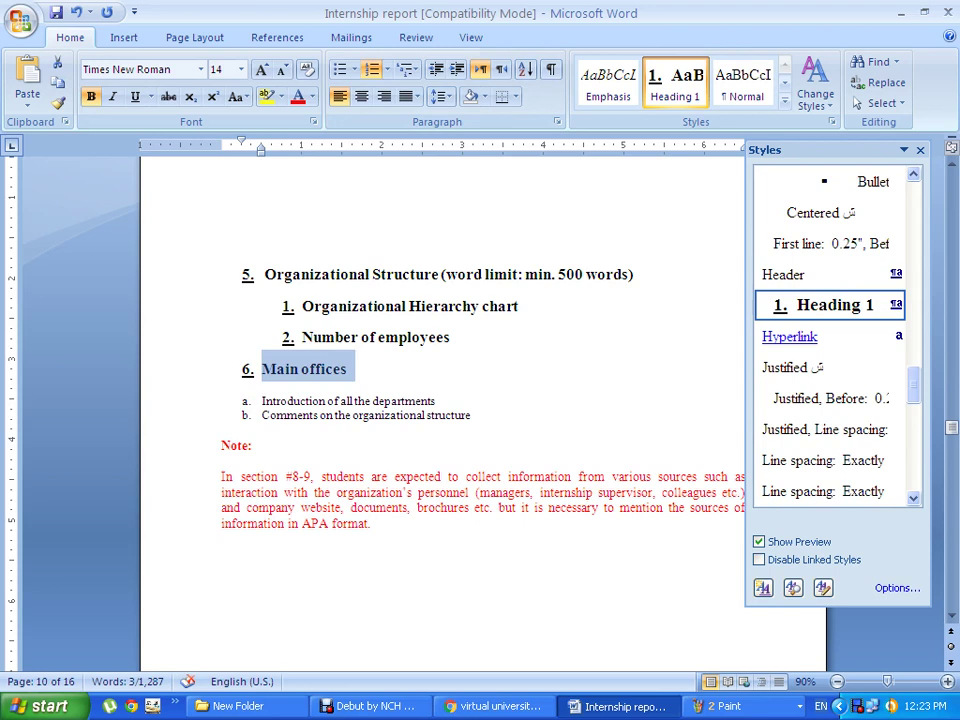
left_click(262, 369)
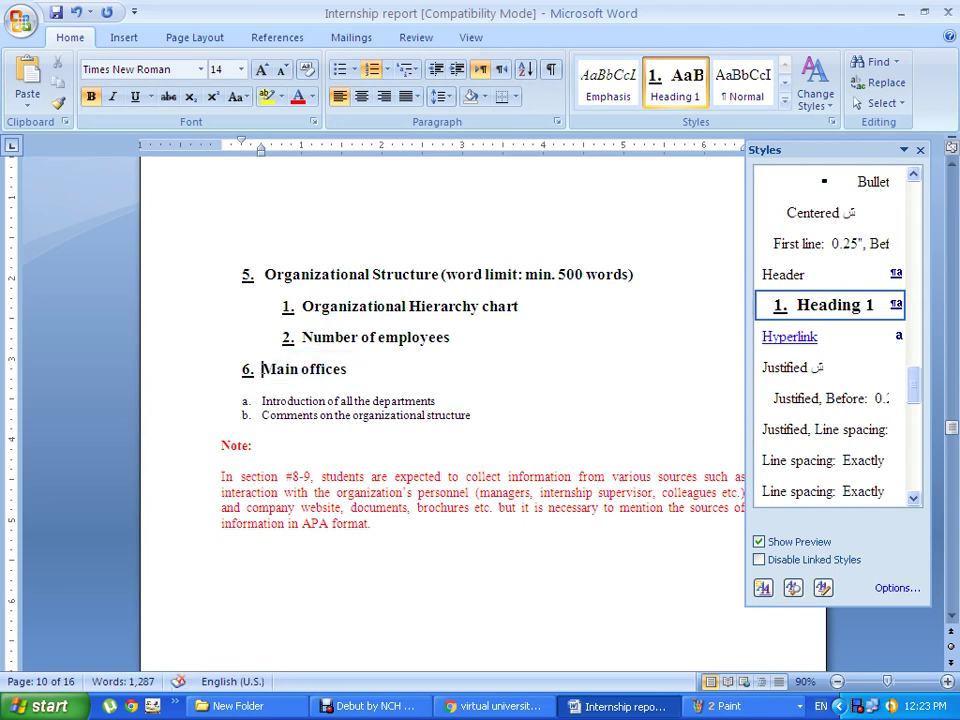
key("Tab")
left_click(262, 401)
key("shift+Down")
key("shift+Down")
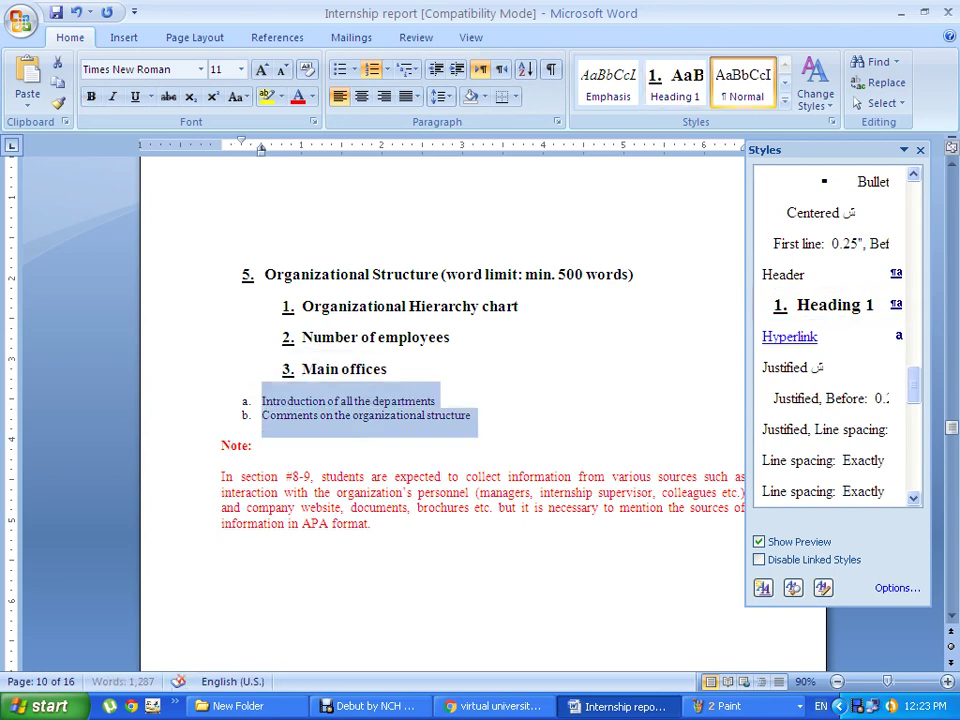
left_click(833, 305)
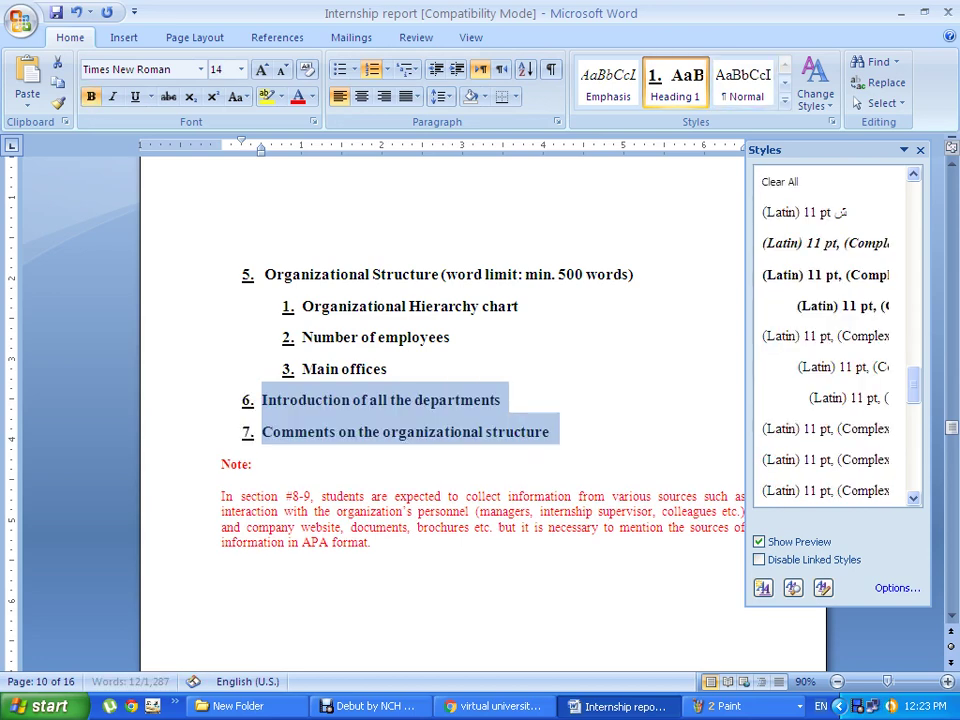
key("Tab")
Add two blank lines after the Organizational Hierarchy chart heading.
left_click(387, 369)
scroll(480, 400, "down", 3)
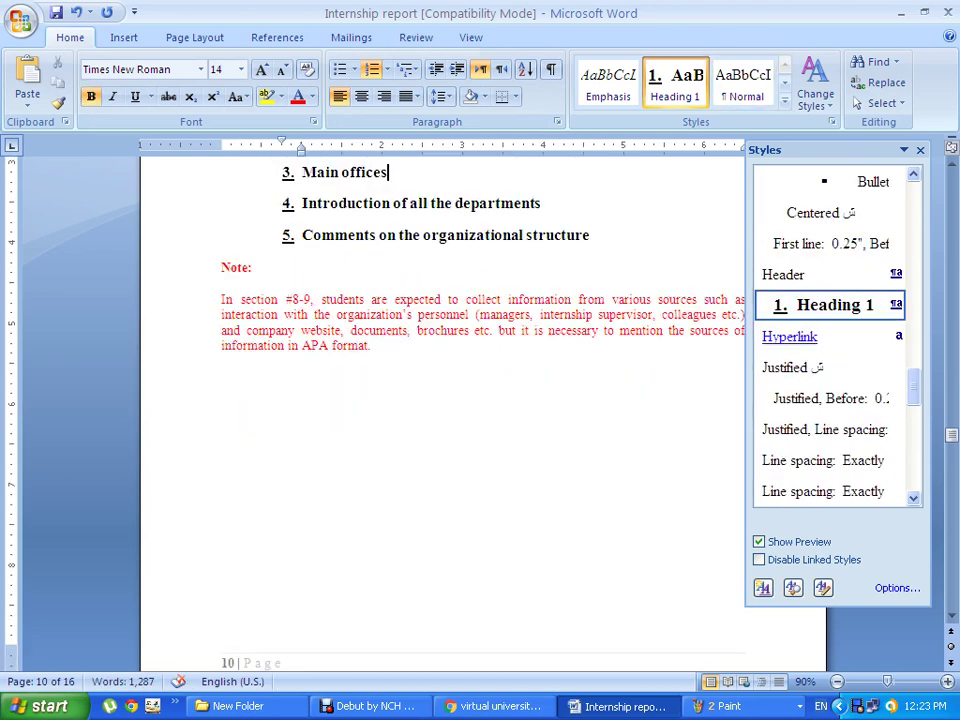
scroll(480, 400, "up", 3)
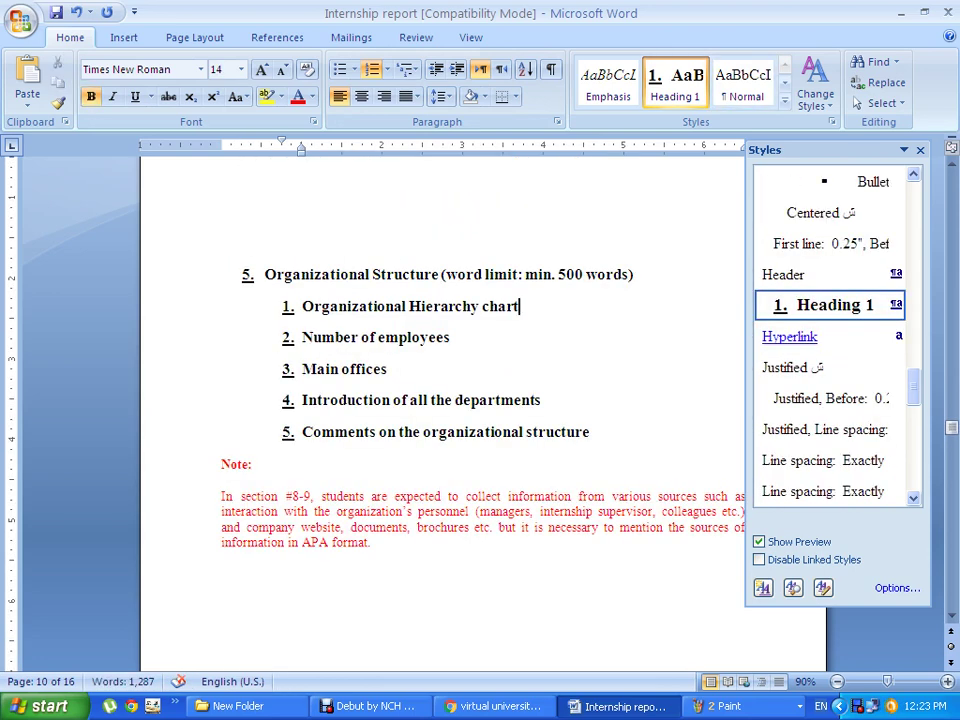
key("Return")
key("Return")
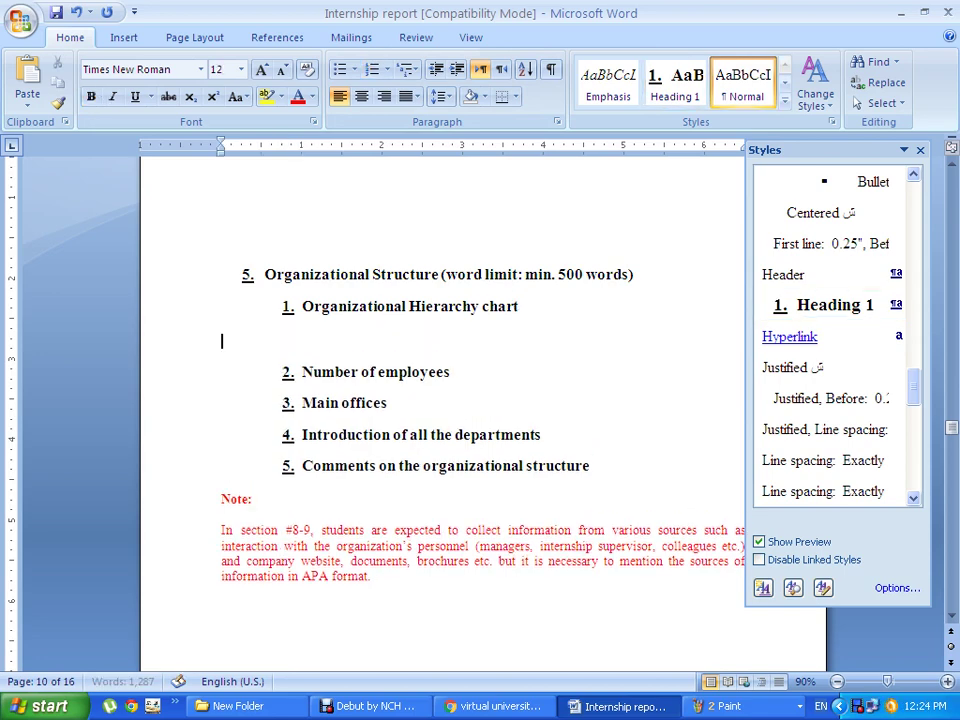
key("Return")
key("Return")
key("Return")
key("Return")
key("Return")
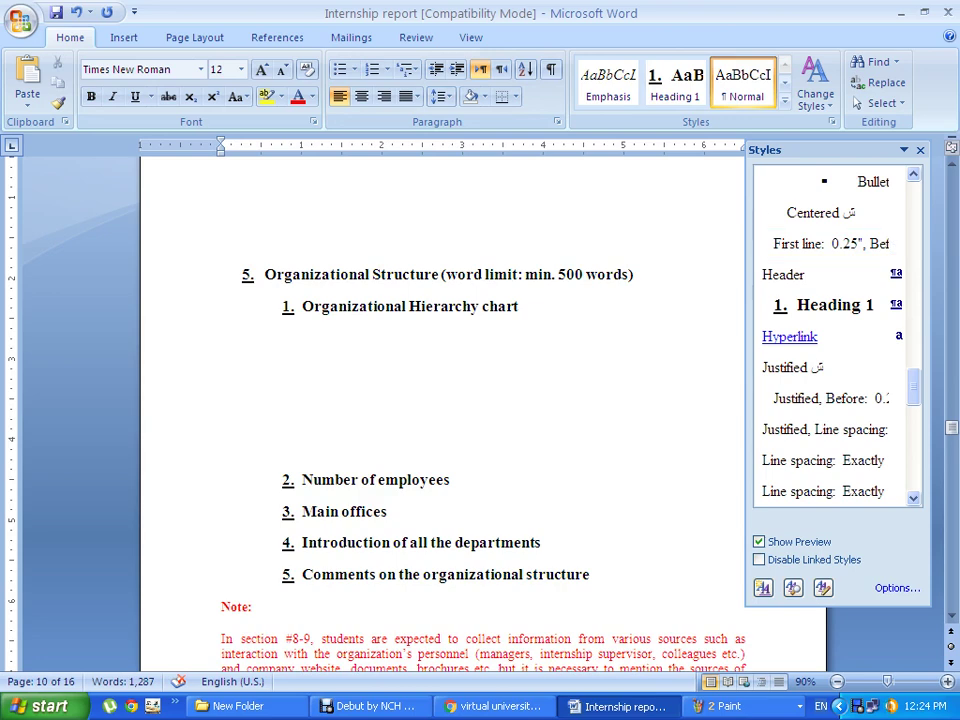
Delete the empty lines above the Plan heading numbered 10.
scroll(480, 400, "down", 3)
scroll(480, 400, "down", 4)
scroll(480, 400, "down", 4)
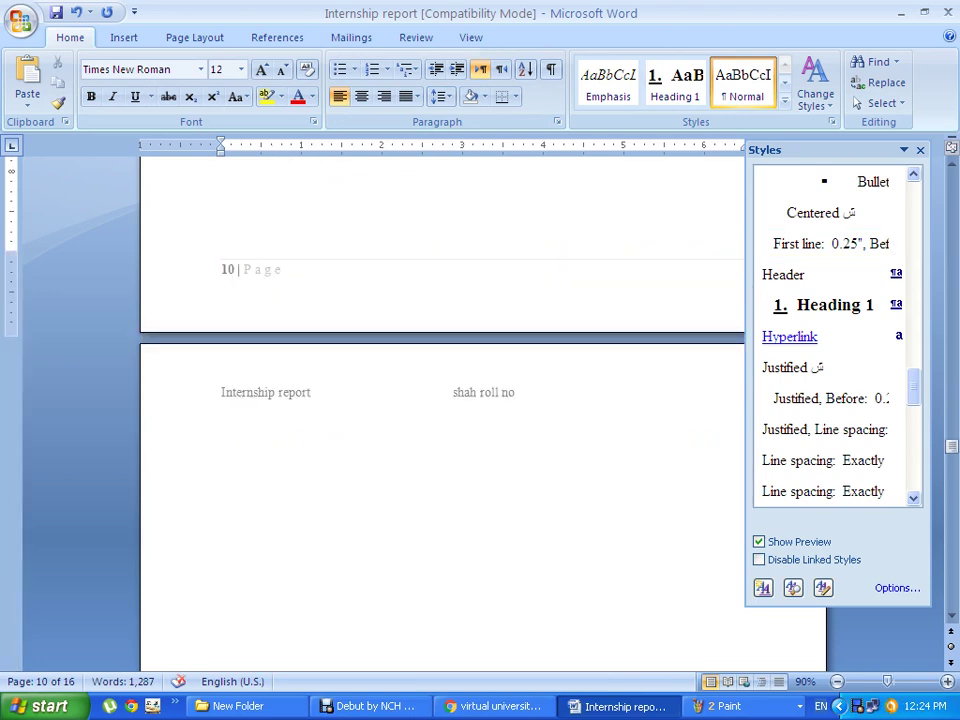
scroll(480, 400, "down", 4)
scroll(480, 400, "up", 2)
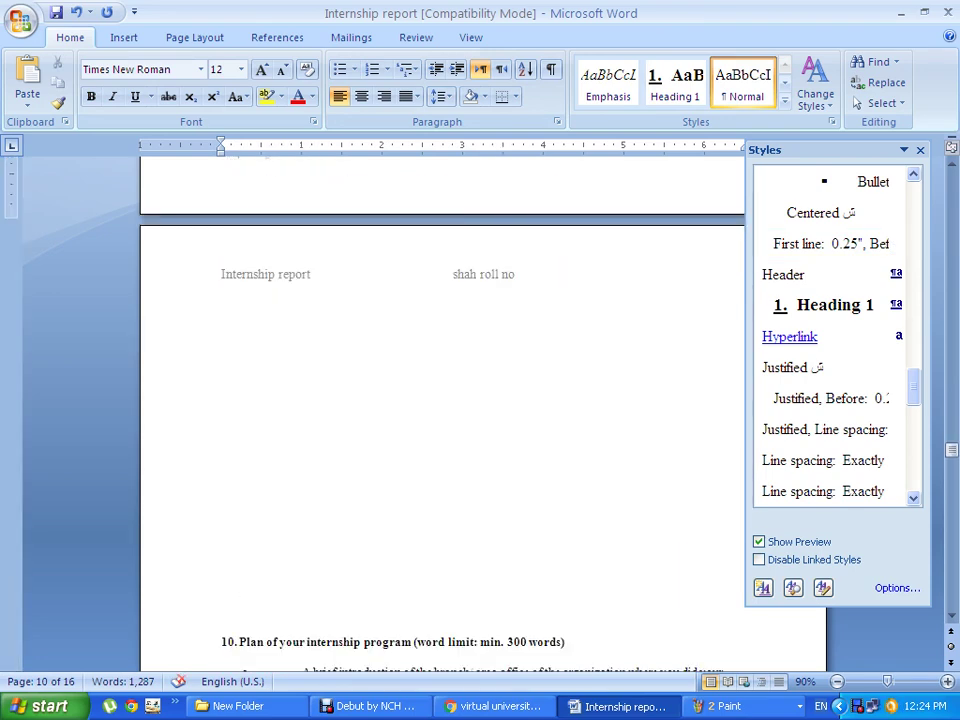
left_click_drag(221, 230, 221, 454)
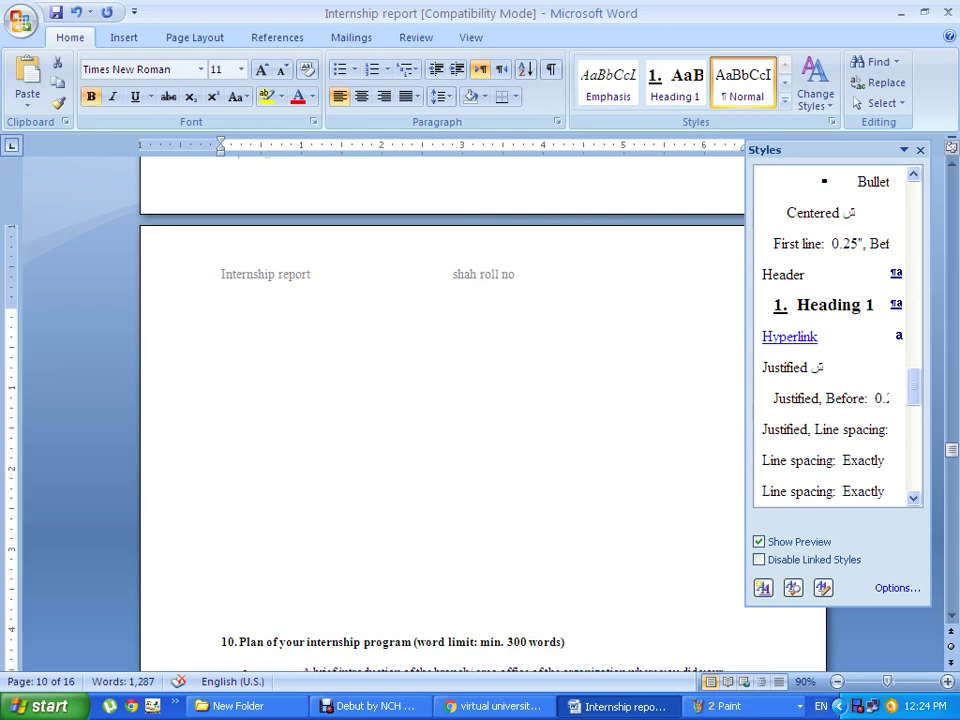
key("Delete")
Make Plan of your internship program a Heading 1 without its manual '10', and style its three items.
key("Down")
key("shift+Down")
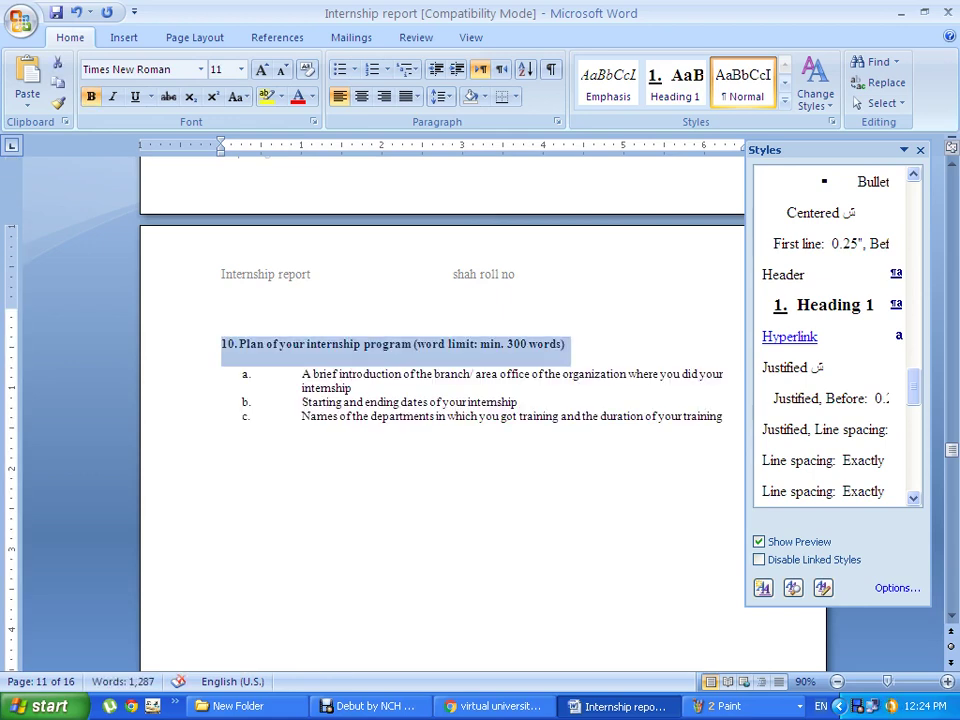
left_click(830, 305)
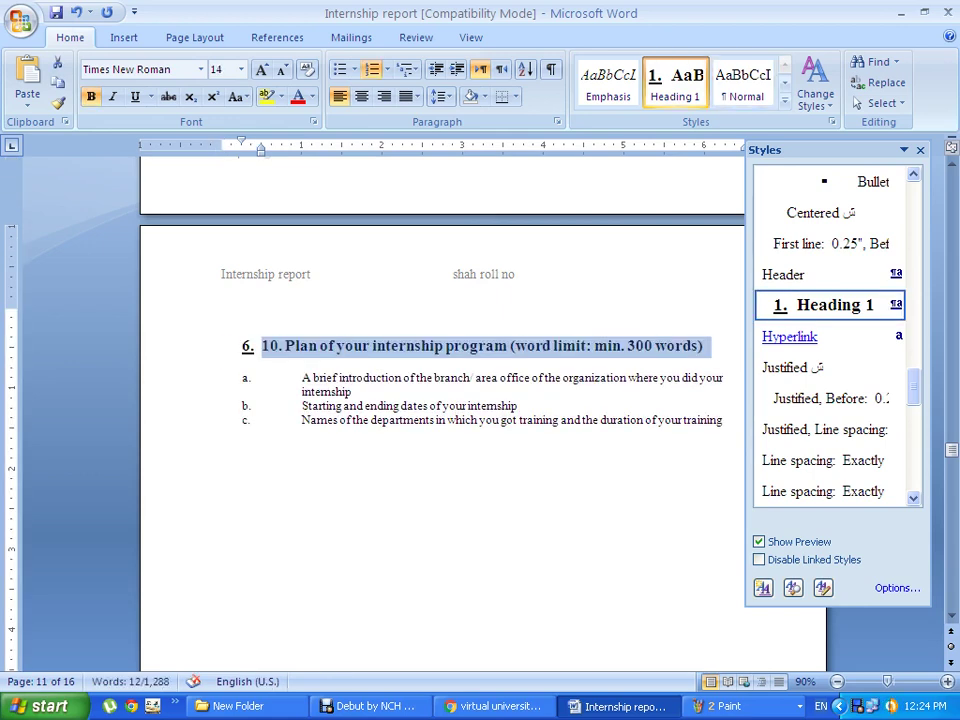
left_click(284, 345)
key("BackSpace")
key("BackSpace")
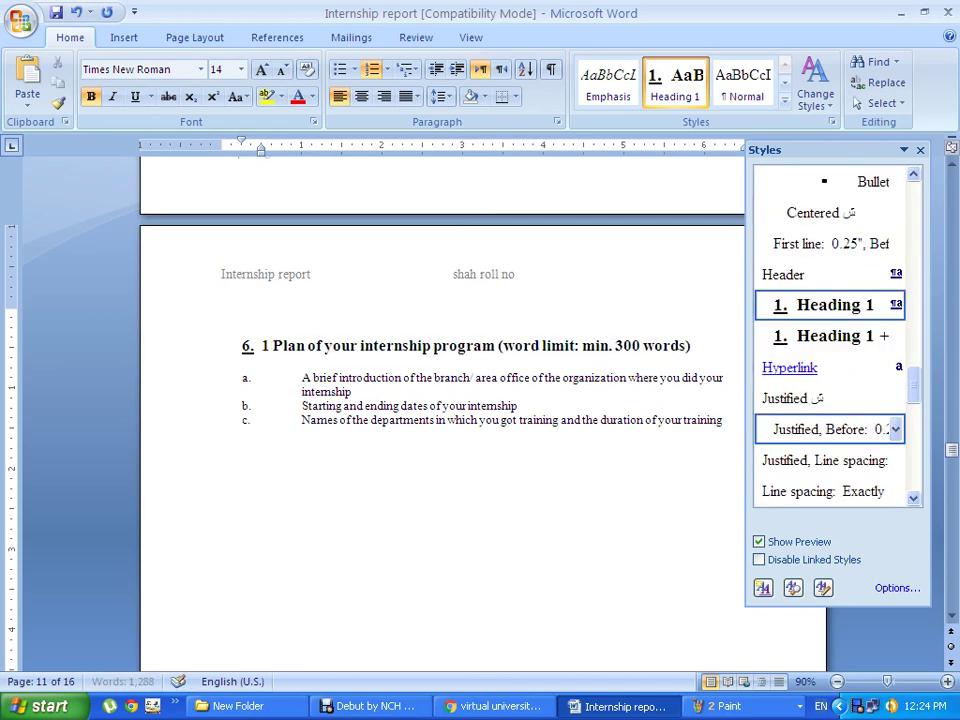
key("BackSpace")
key("BackSpace")
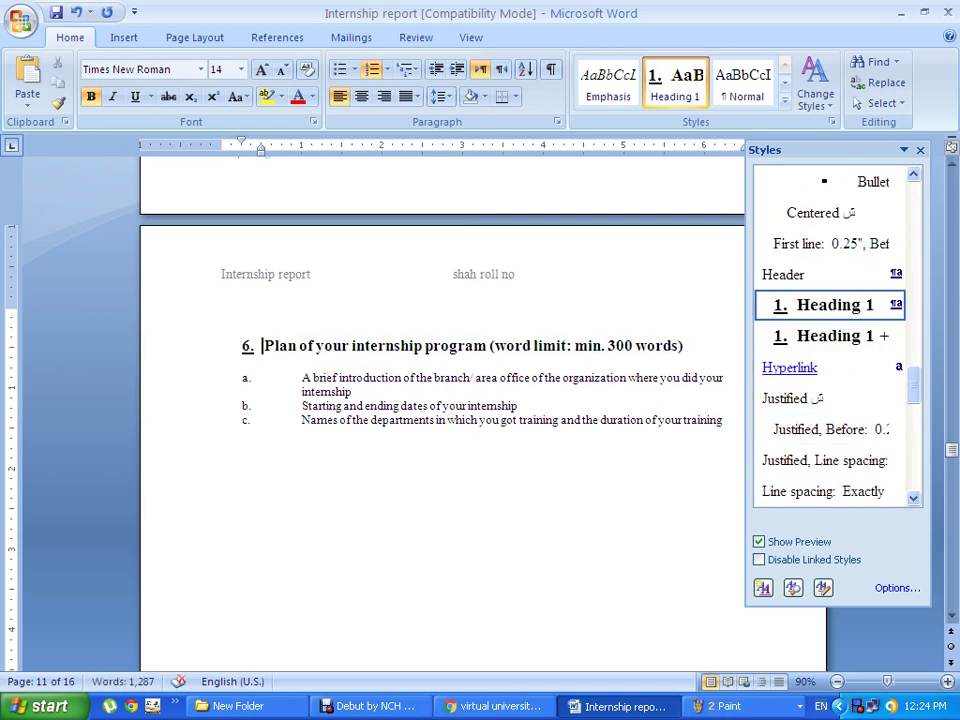
left_click_drag(302, 378, 726, 436)
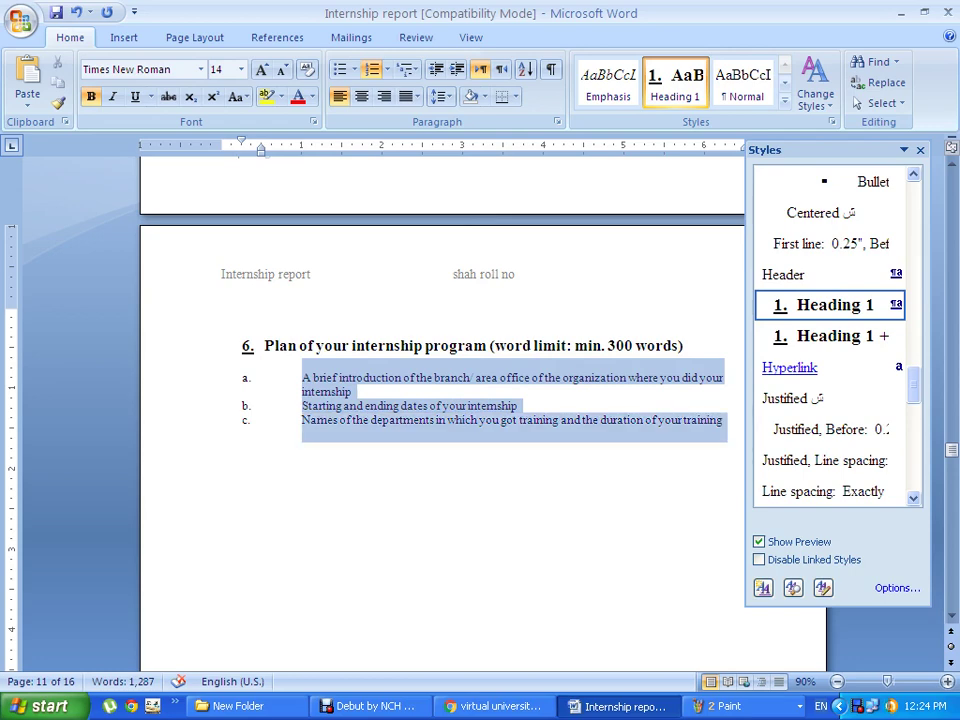
left_click(820, 305)
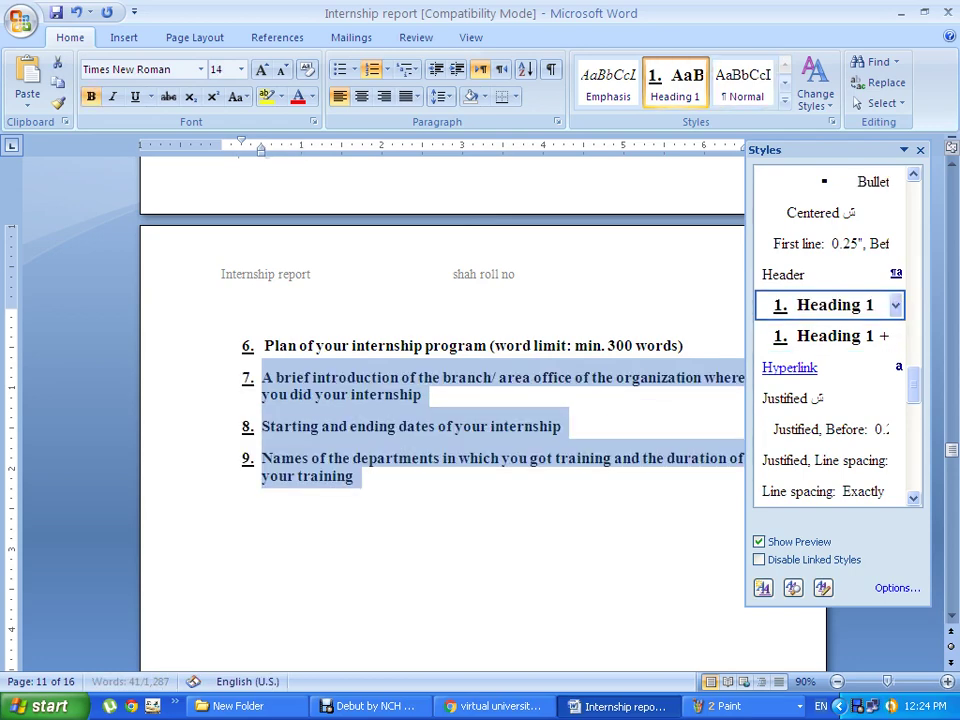
left_click(221, 536)
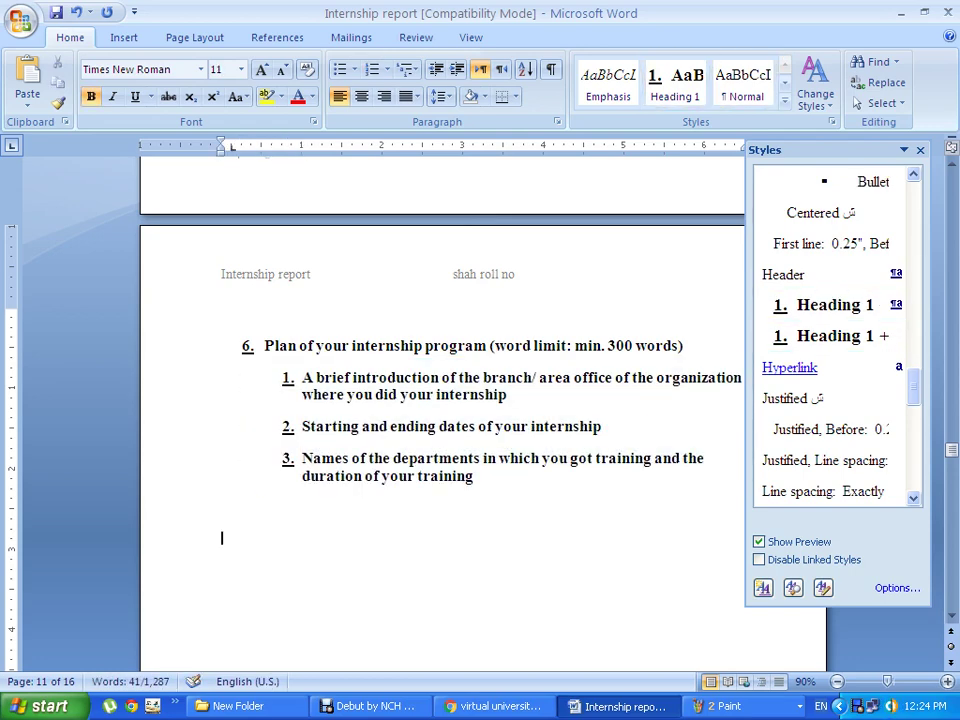
Make Training Program numbered heading 7, with lines a and b as sub-headings.
scroll(440, 400, "down", 10)
scroll(440, 400, "down", 4)
scroll(440, 400, "down", 3)
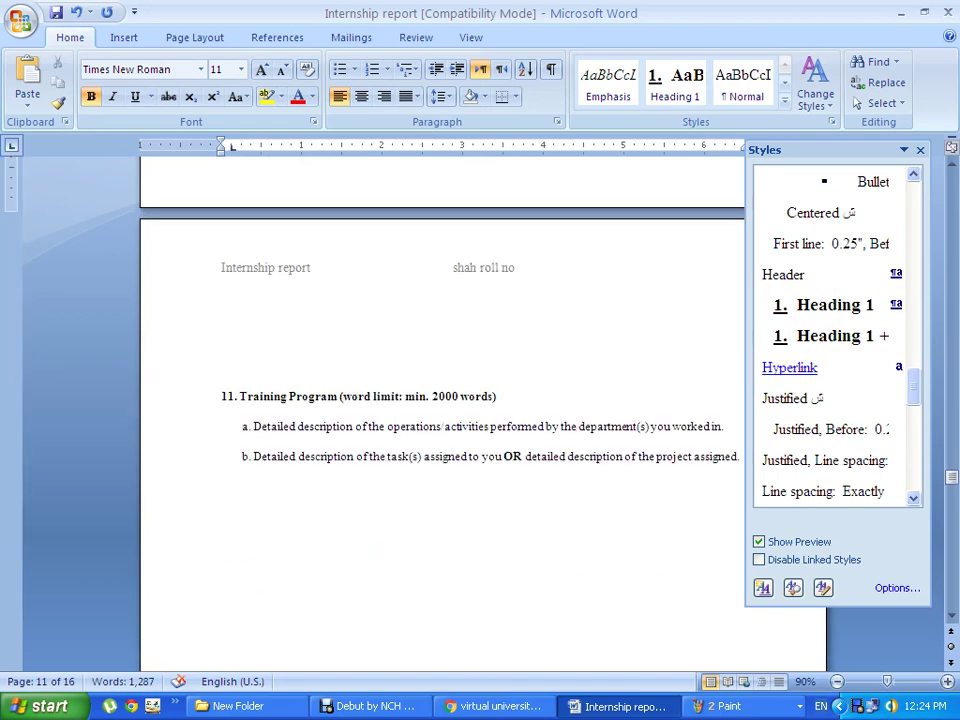
left_click(190, 396)
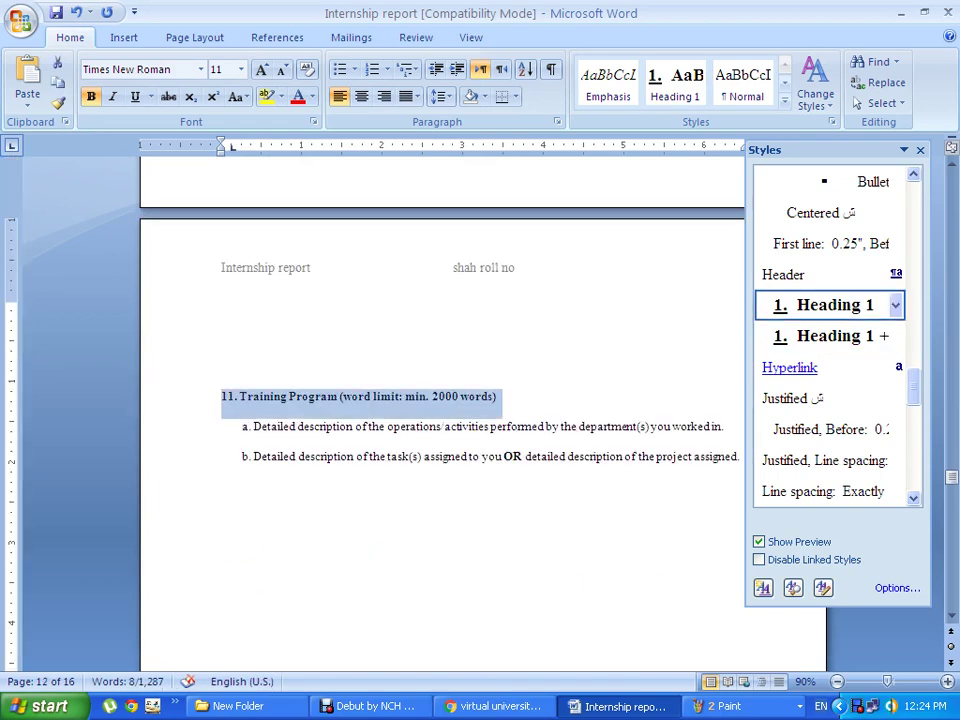
left_click(830, 305)
left_click_drag(190, 430, 190, 462)
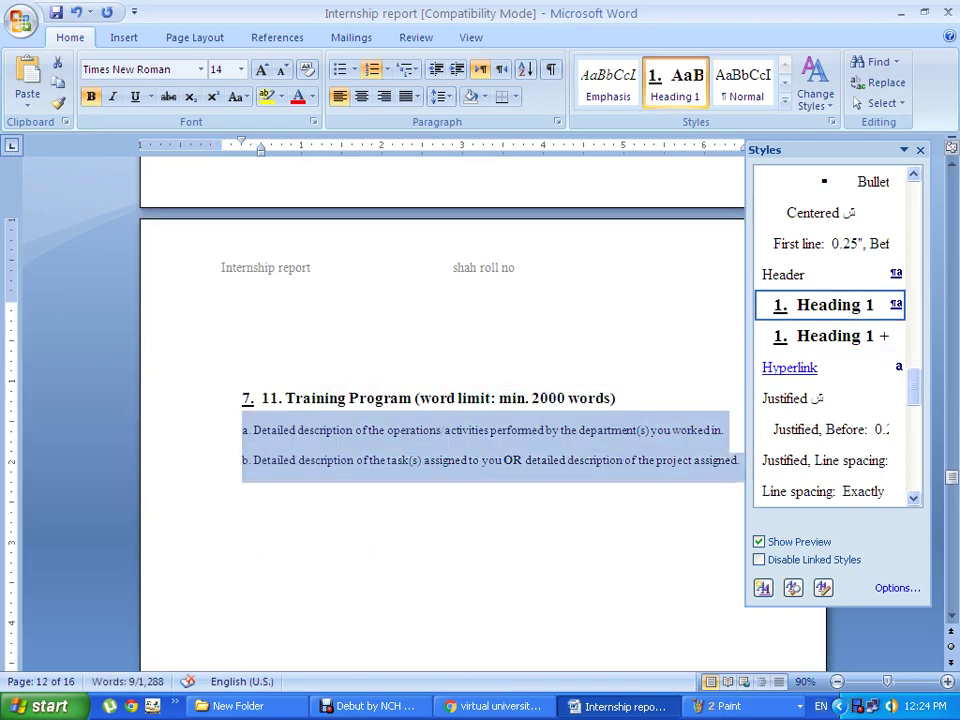
left_click(830, 305)
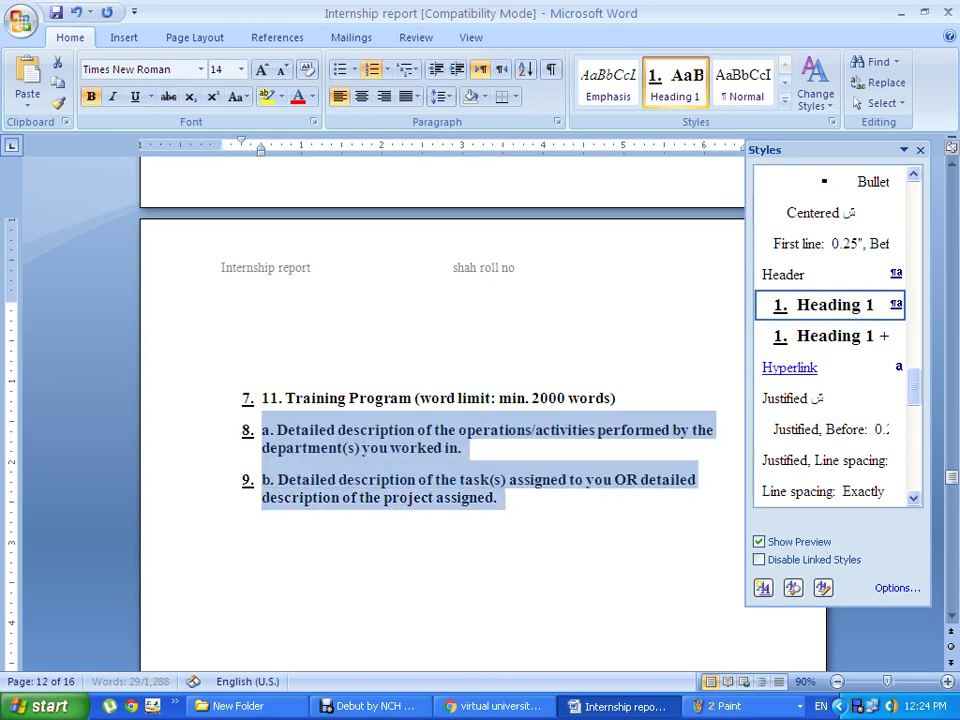
key("Tab")
scroll(480, 400, "down", 4)
scroll(480, 400, "down", 5)
Make Reflective Journal Entries a Heading 1 section, numbered 8.
scroll(480, 400, "down", 5)
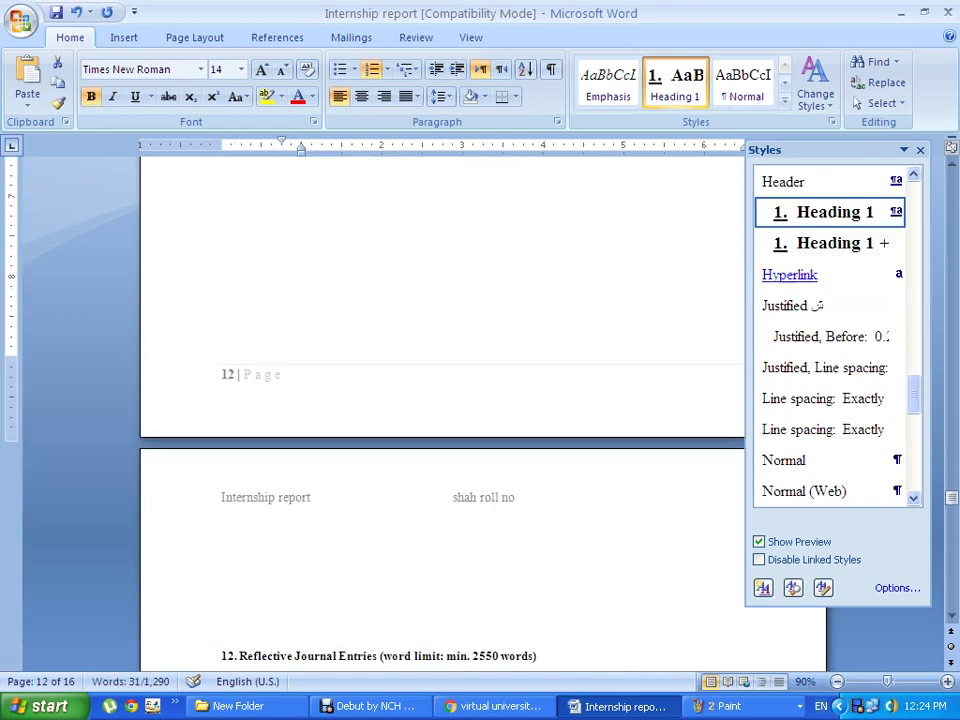
scroll(480, 400, "down", 4)
left_click(200, 459)
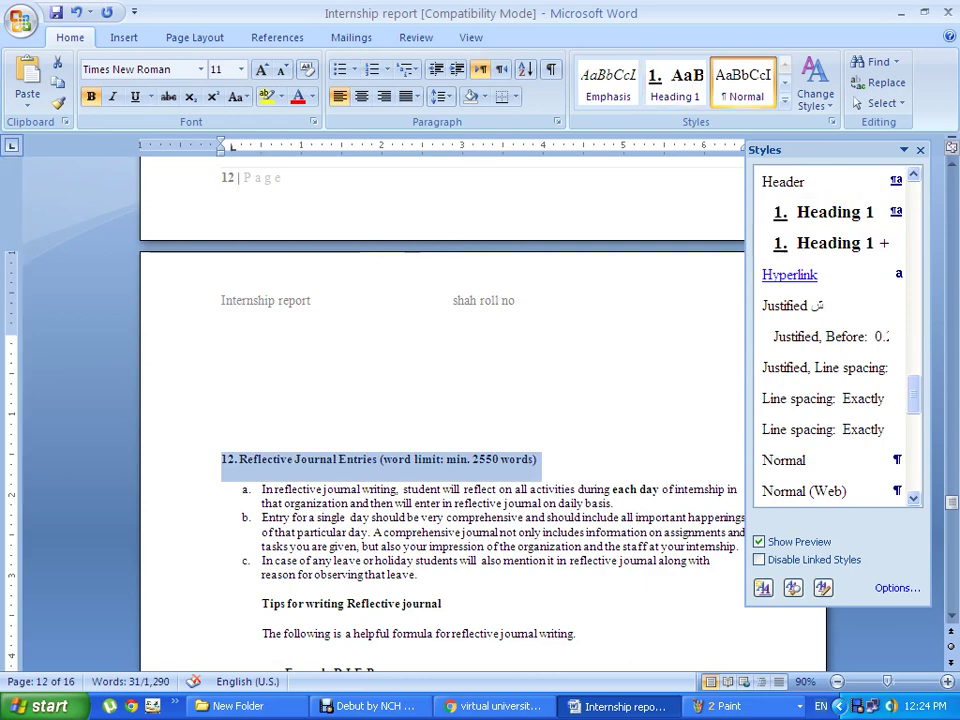
left_click(825, 212)
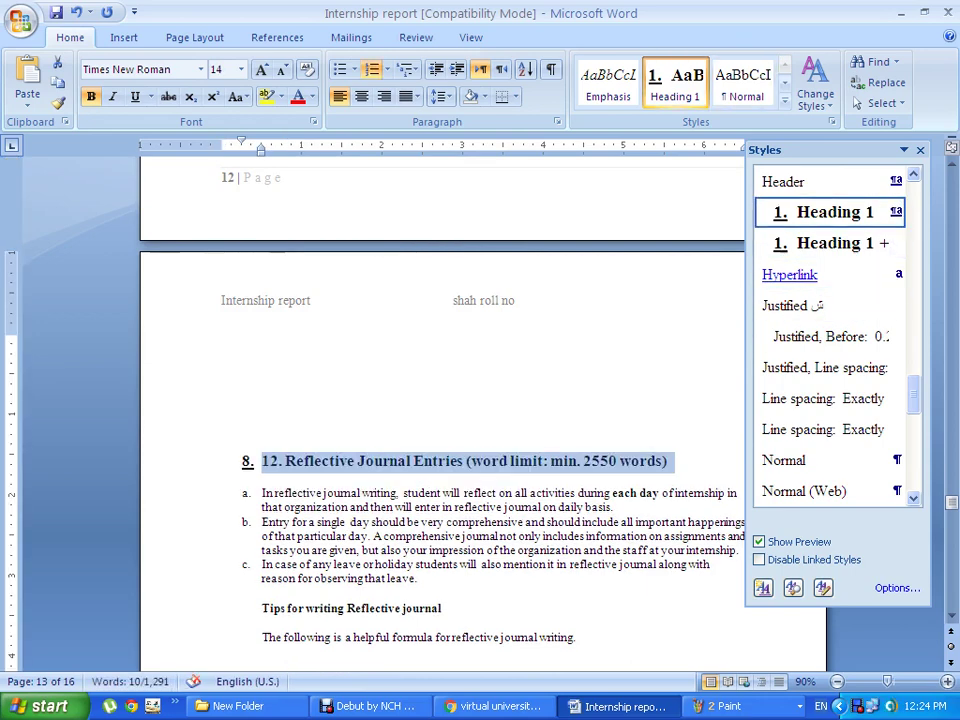
Turn the five lines beneath Reflective Journal Entries into numbered sub-headings 1–5.
left_click_drag(200, 493, 200, 637)
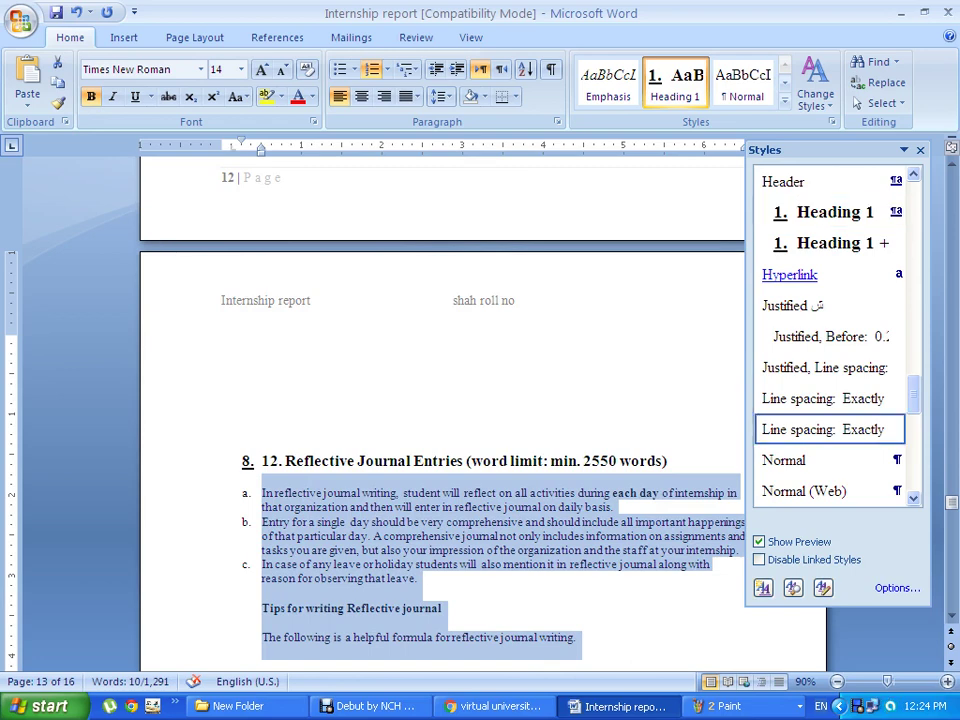
left_click(830, 212)
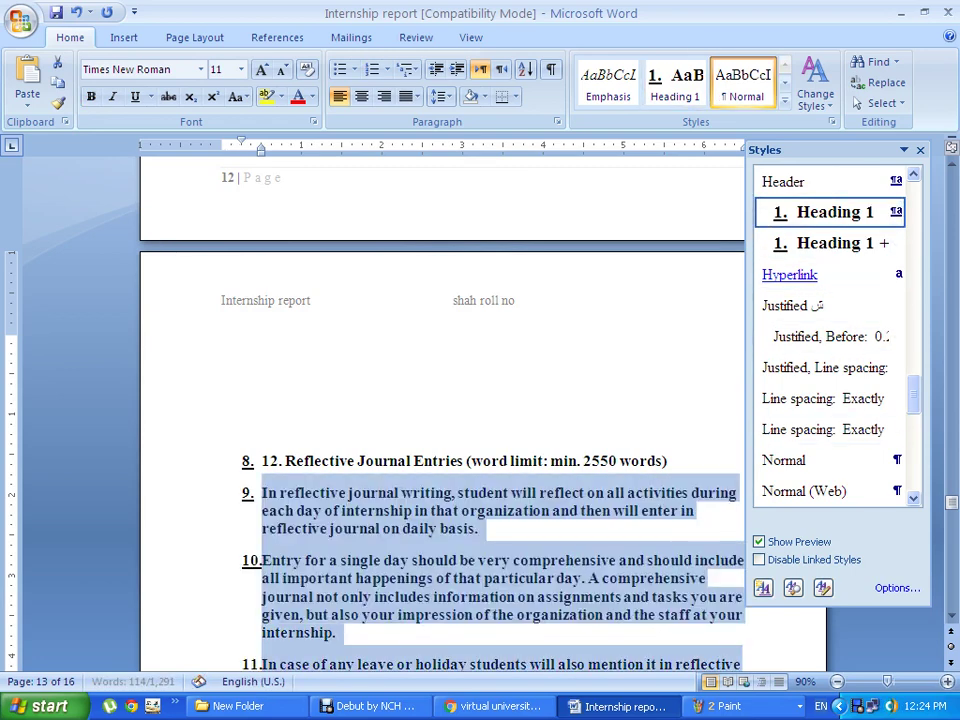
left_click(830, 212)
scroll(480, 400, "down", 4)
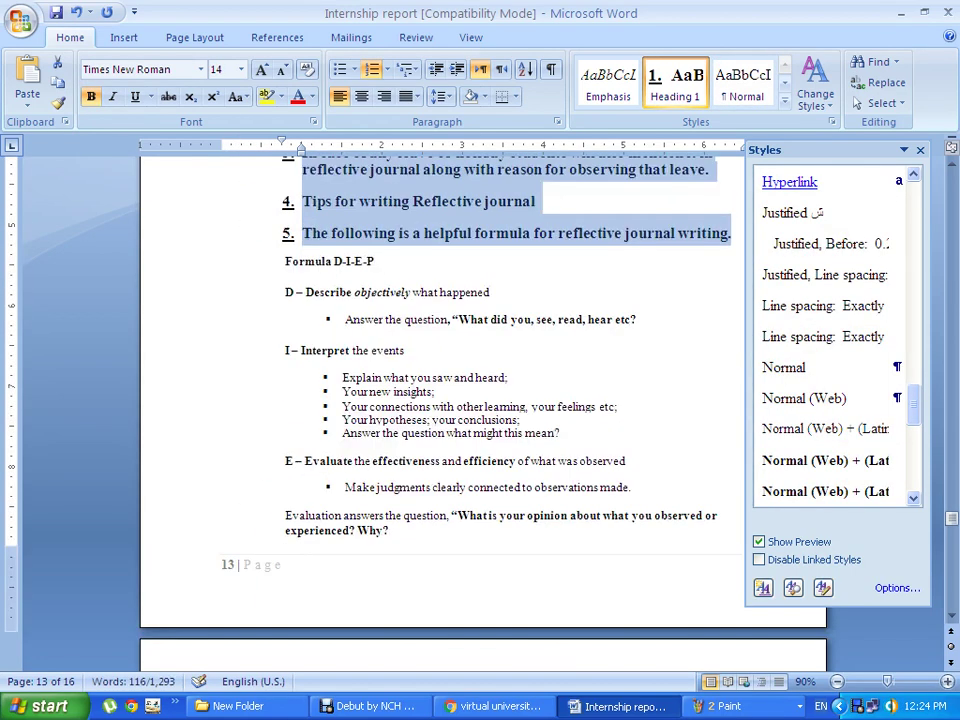
scroll(480, 400, "down", 5)
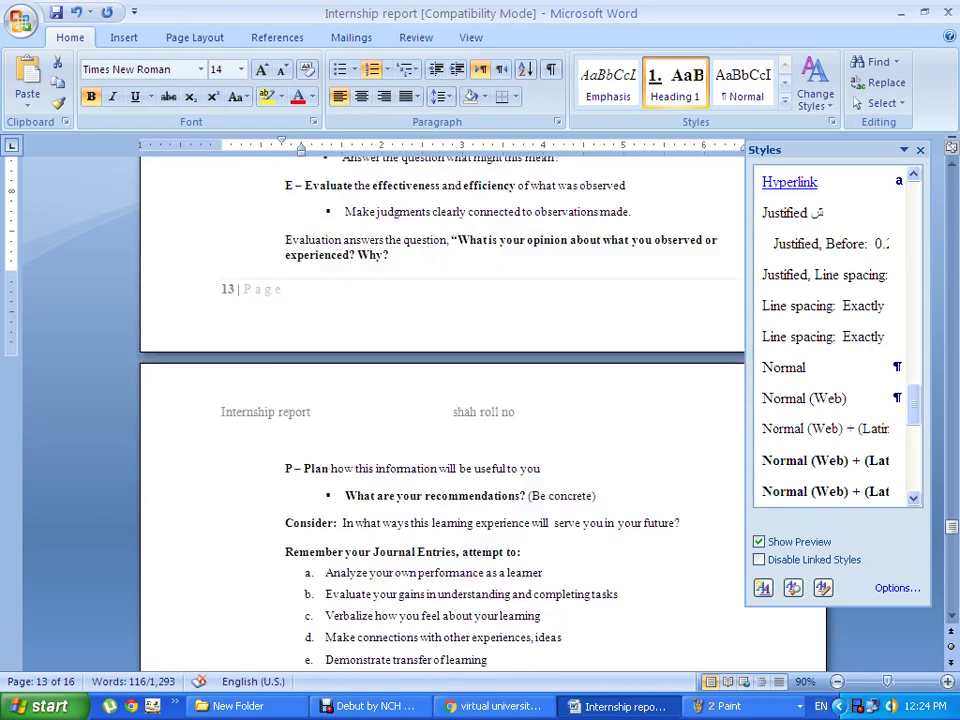
scroll(480, 400, "down", 3)
scroll(480, 400, "down", 1)
scroll(480, 400, "down", 2)
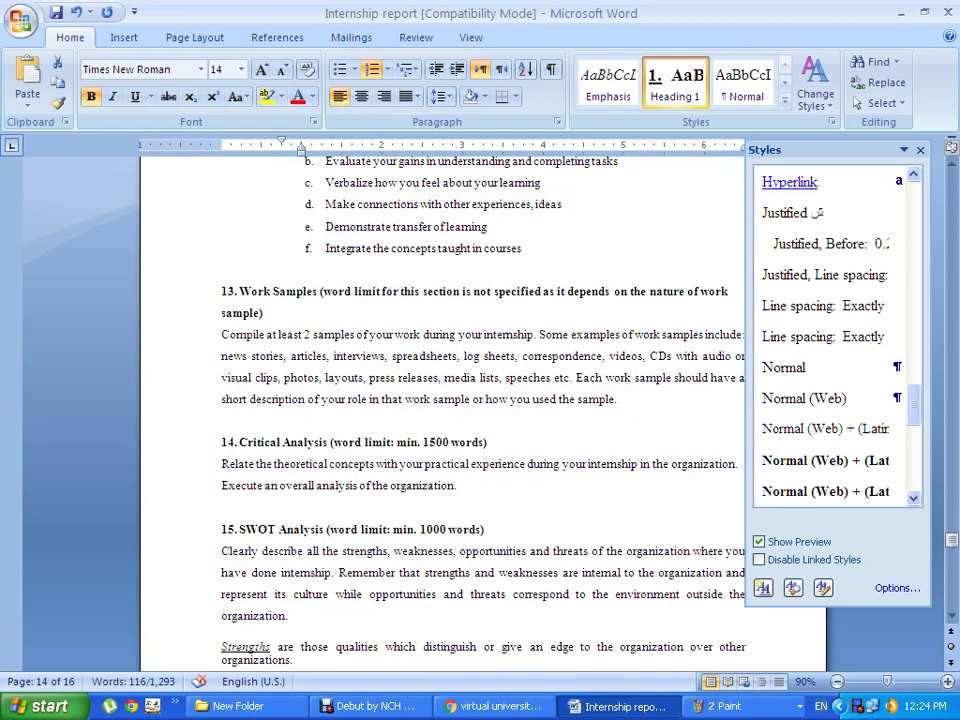
scroll(480, 400, "down", 5)
scroll(480, 400, "down", 4)
scroll(480, 400, "up", 6)
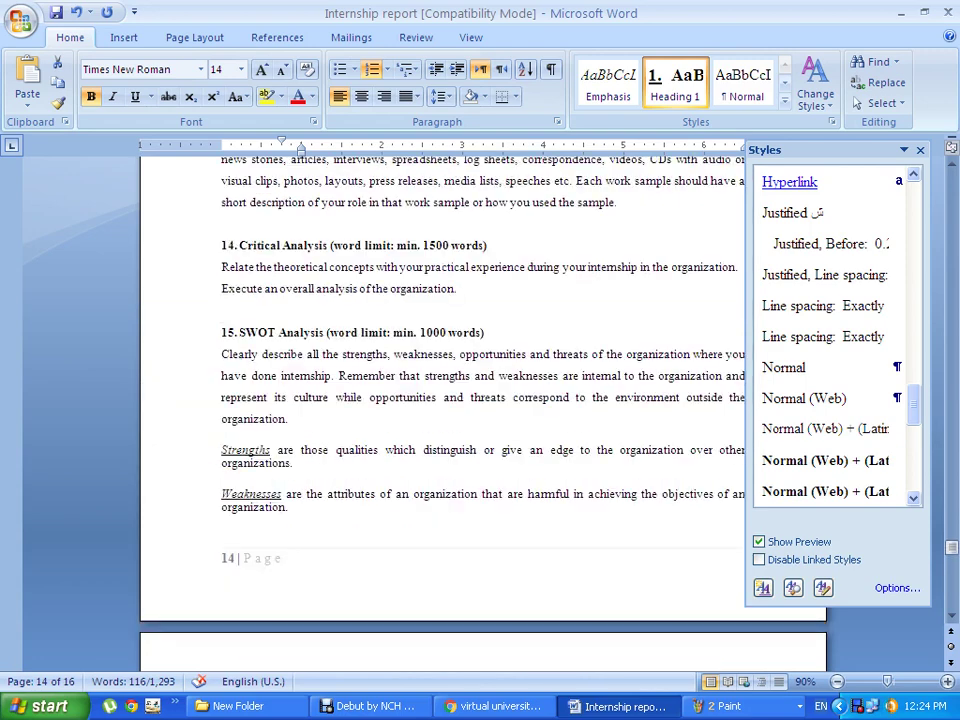
scroll(480, 400, "up", 7)
Return to the Table of contents page on page 8 and select its instruction text.
left_click_drag(951, 535, 951, 193)
scroll(951, 193, "down", 4)
scroll(480, 400, "down", 5)
scroll(480, 400, "down", 3)
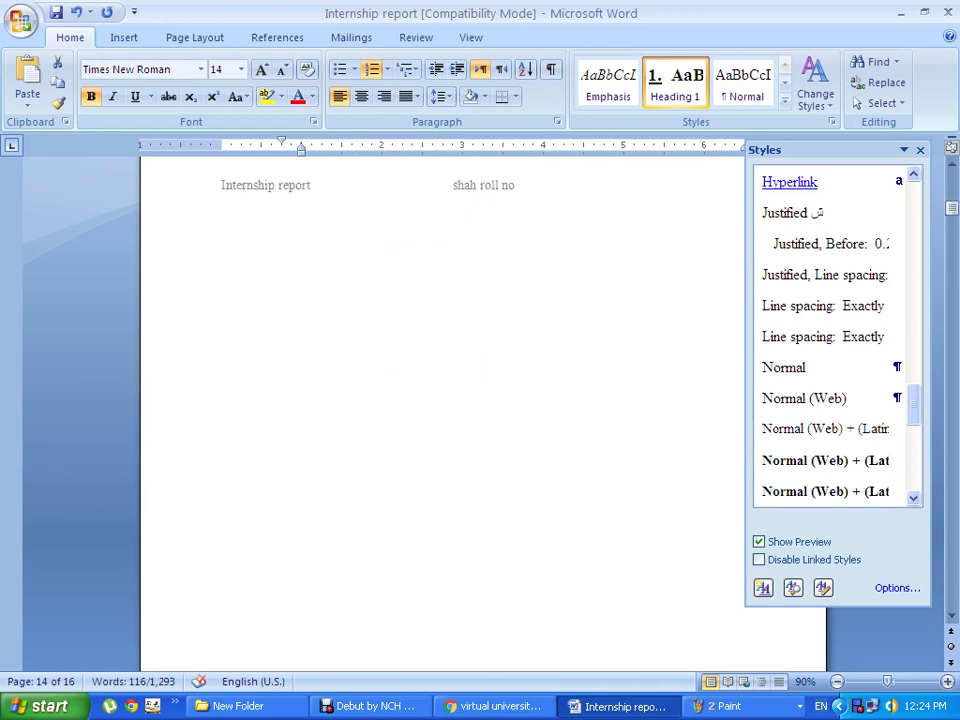
scroll(480, 400, "down", 3)
scroll(480, 400, "down", 3)
scroll(480, 400, "down", 3)
scroll(480, 400, "down", 3)
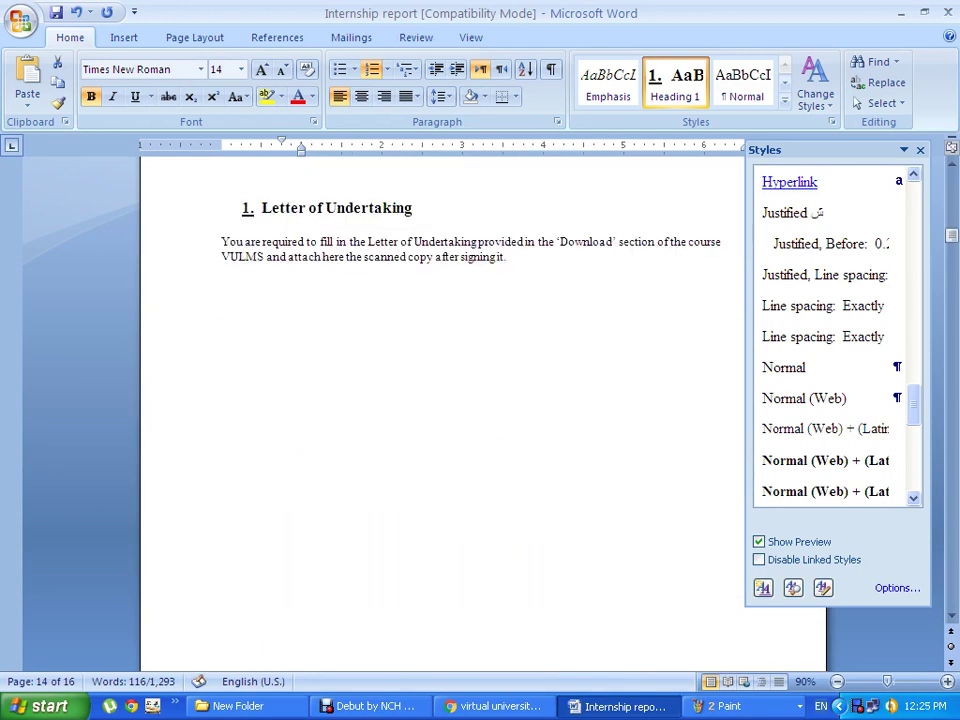
scroll(480, 400, "down", 3)
scroll(480, 400, "down", 3)
scroll(480, 400, "down", 3)
scroll(480, 400, "down", 3)
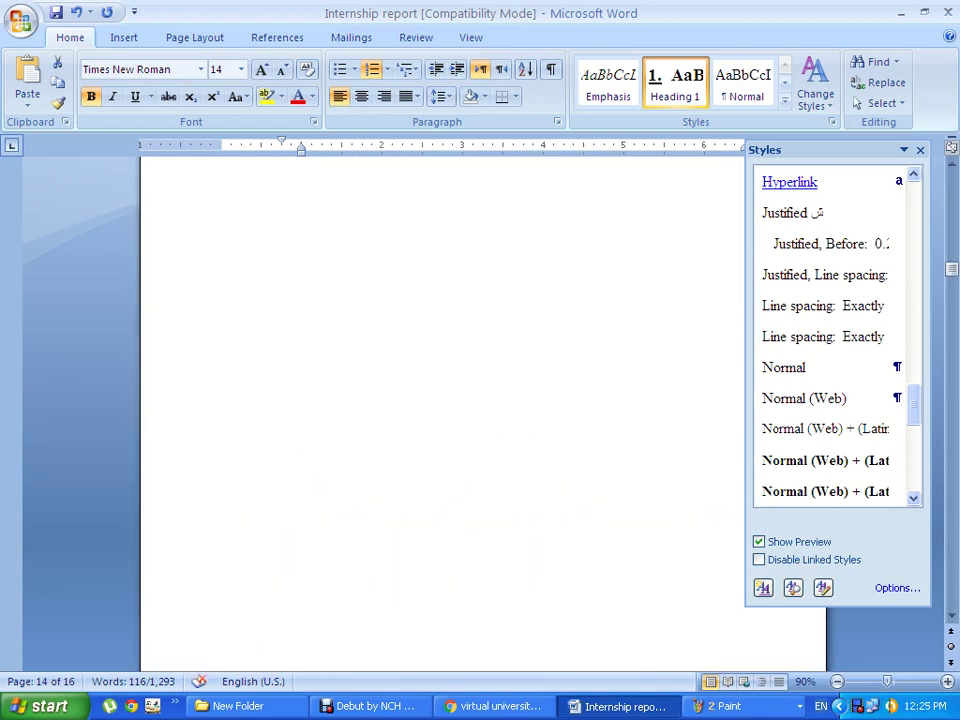
scroll(480, 400, "down", 3)
scroll(480, 400, "down", 3)
scroll(480, 400, "down", 3)
scroll(480, 400, "down", 3)
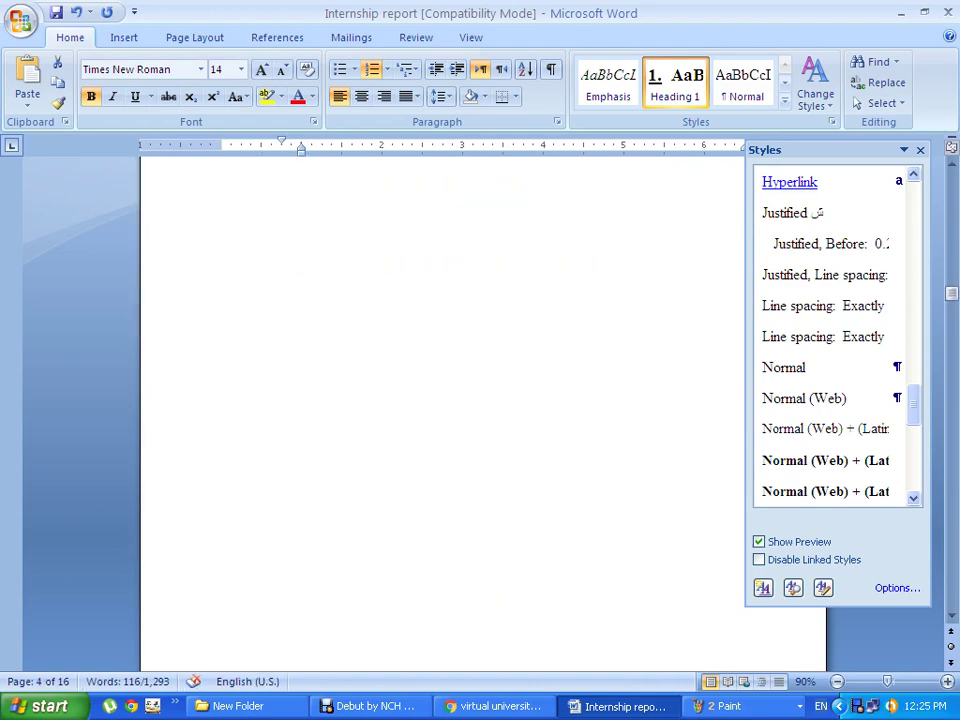
scroll(480, 400, "down", 3)
scroll(480, 400, "down", 3)
scroll(480, 400, "down", 6)
scroll(480, 400, "down", 3)
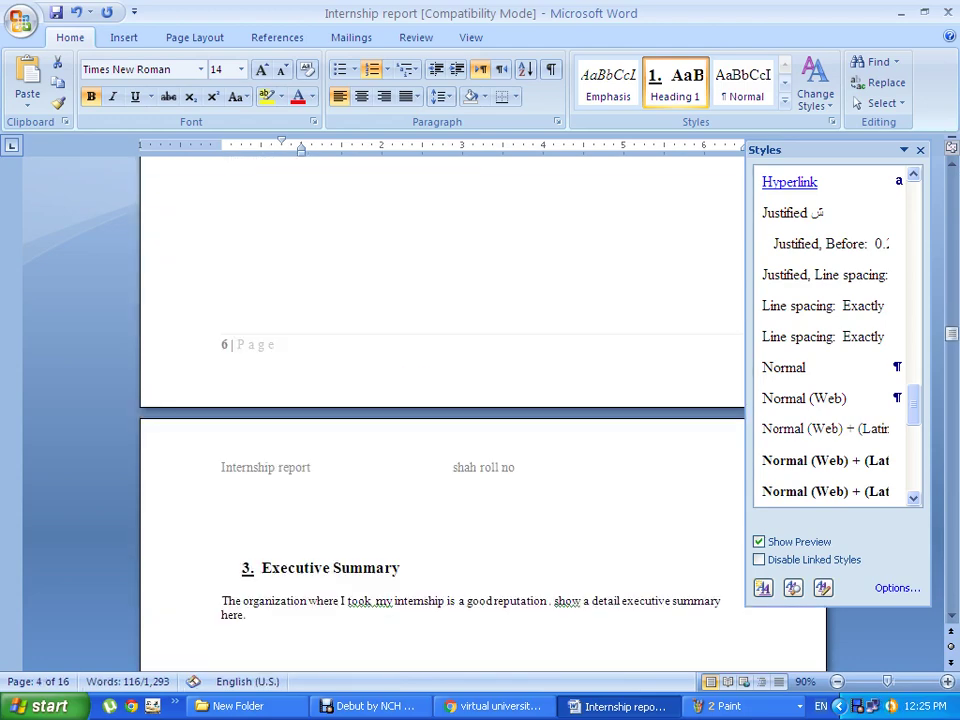
scroll(480, 400, "down", 3)
scroll(480, 400, "down", 3)
scroll(480, 400, "down", 3)
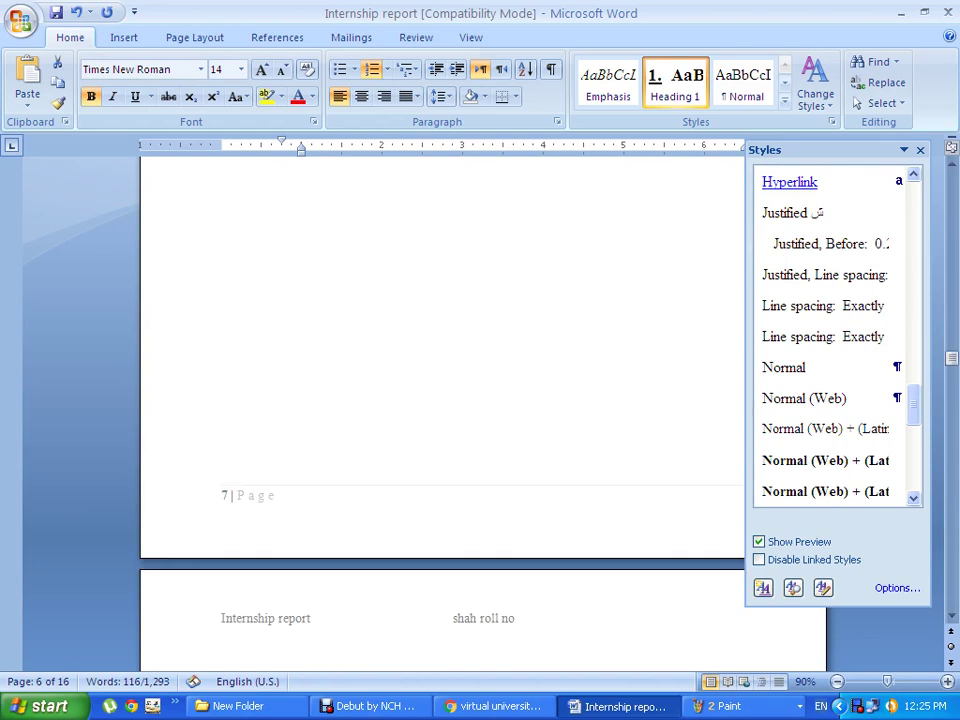
scroll(480, 400, "down", 2)
scroll(480, 400, "down", 3)
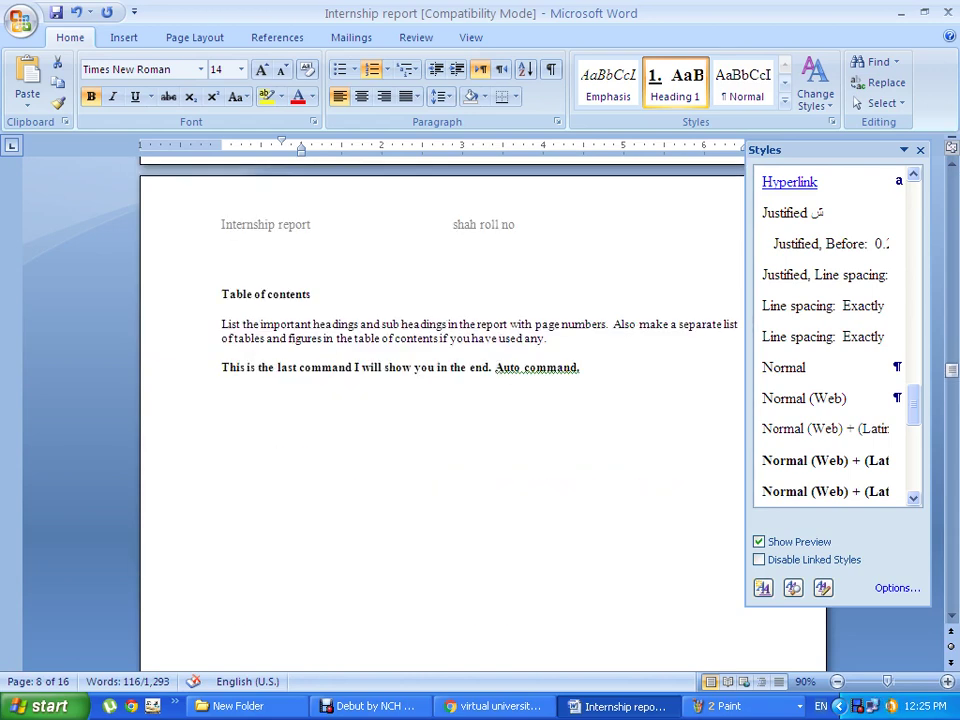
left_click_drag(221, 324, 586, 380)
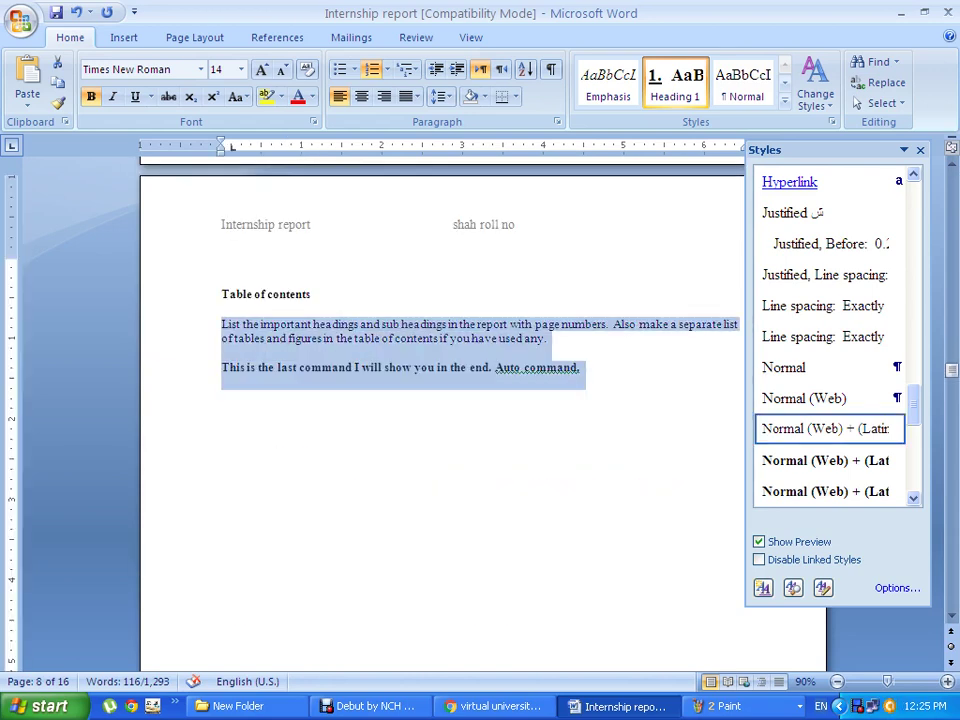
Delete the Table of contents instructions and bring up the References Table of Contents gallery.
key("Delete")
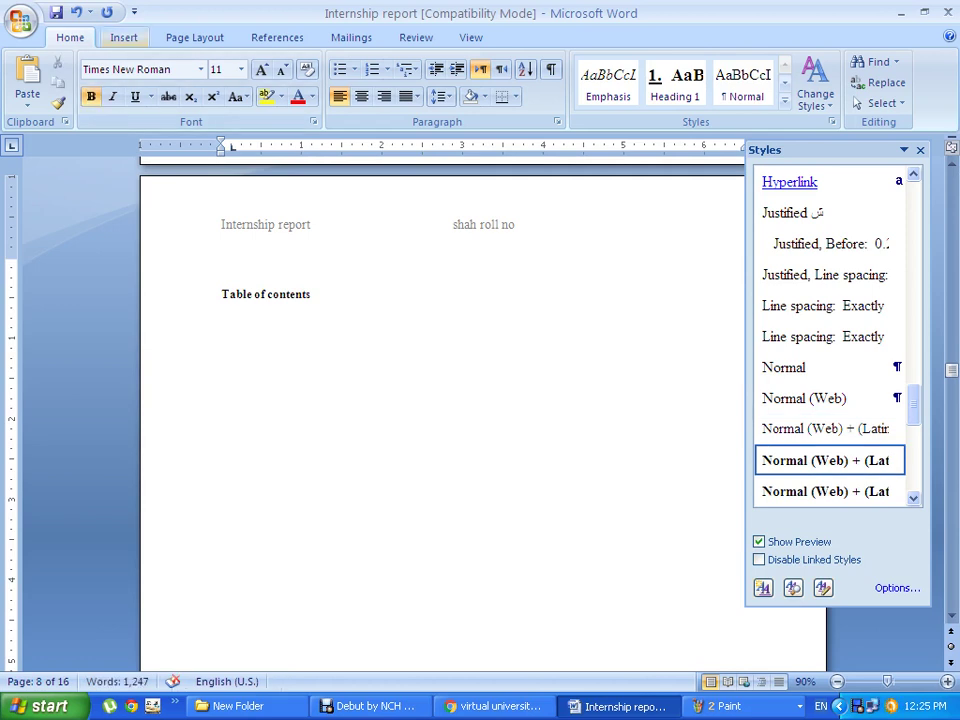
left_click(124, 37)
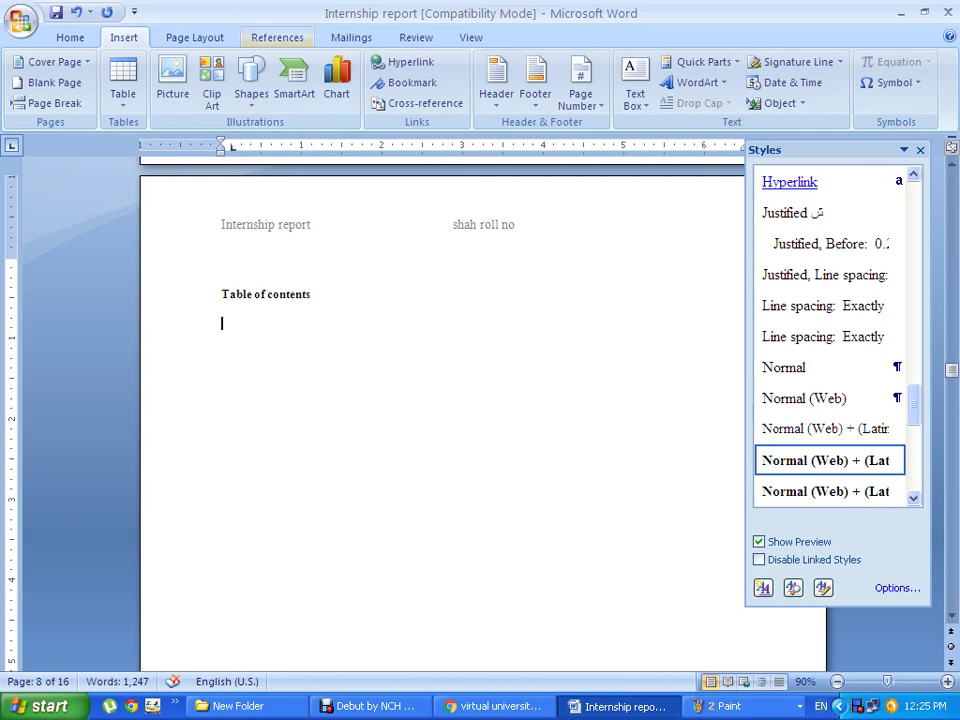
left_click(277, 37)
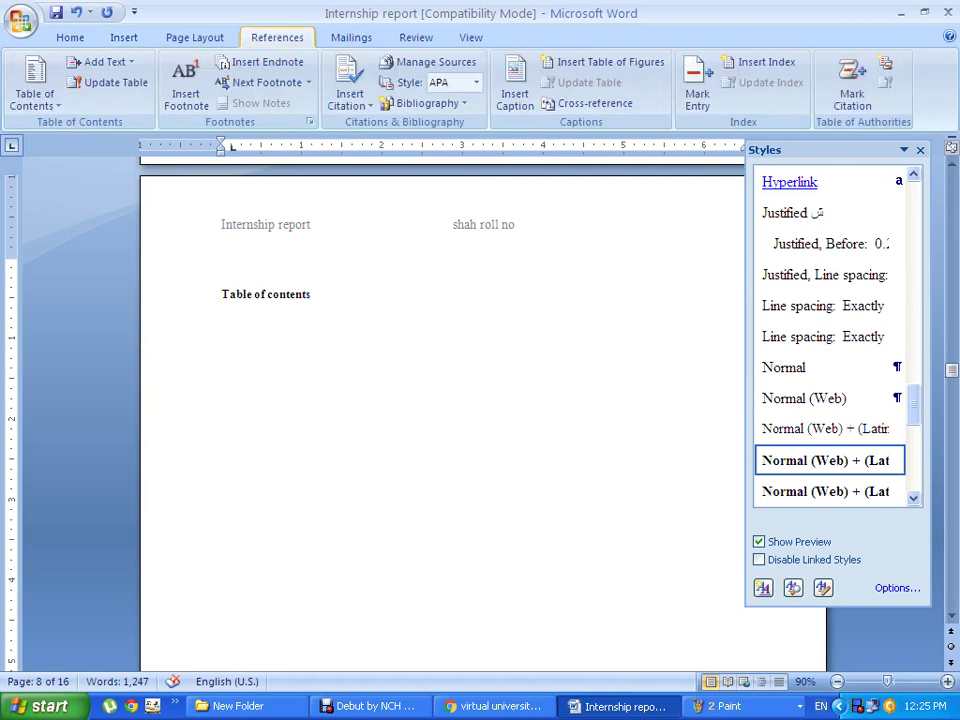
left_click(34, 95)
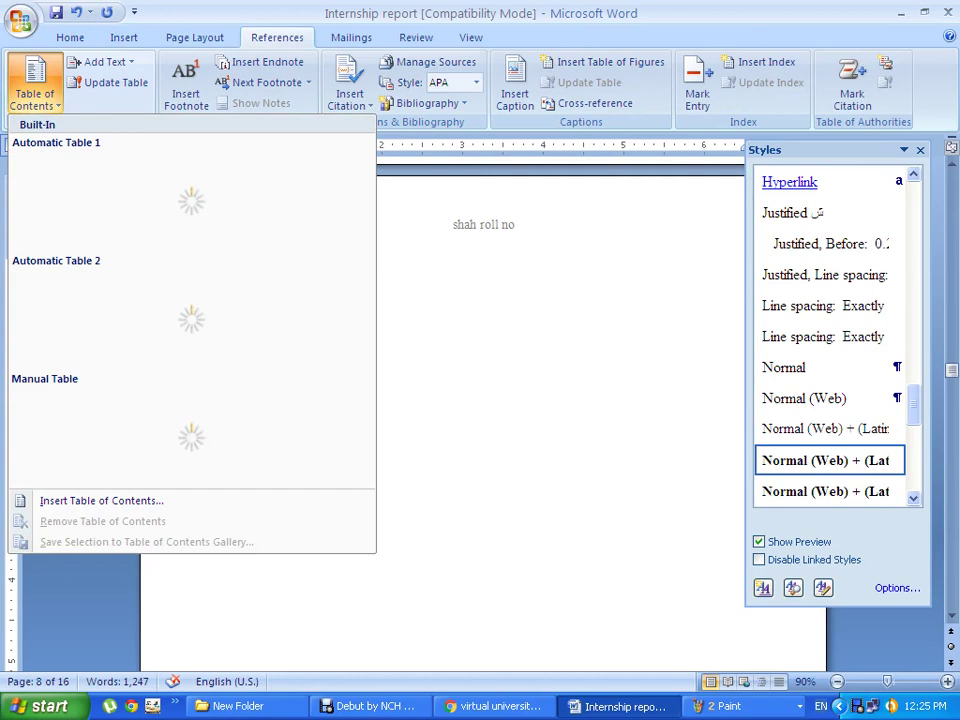
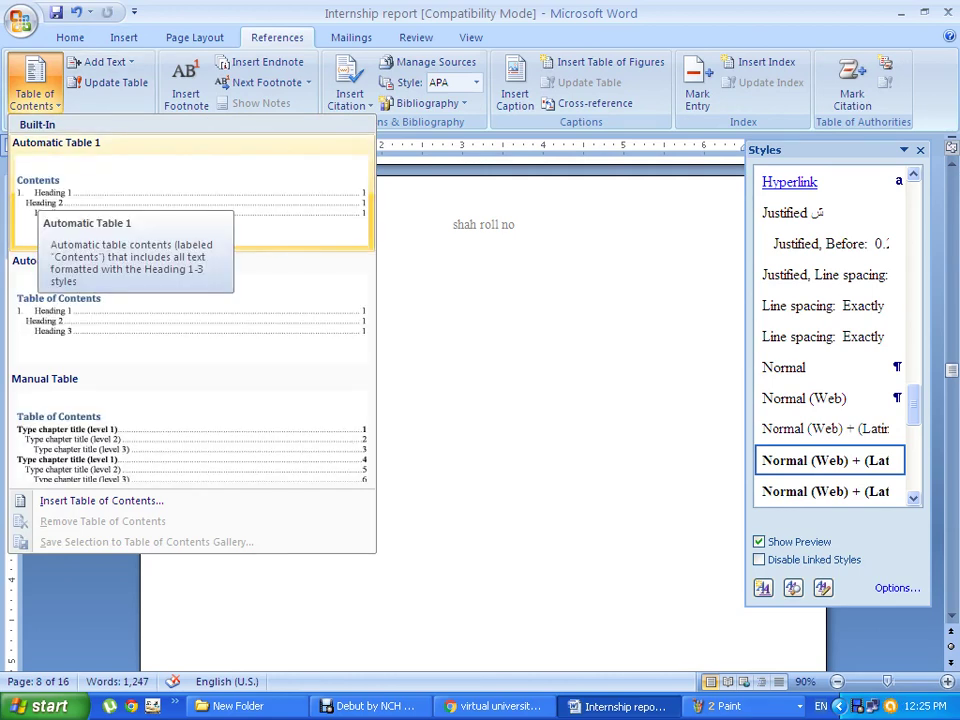
Insert an automatic table of contents on page 8 of the report.
left_click(150, 300)
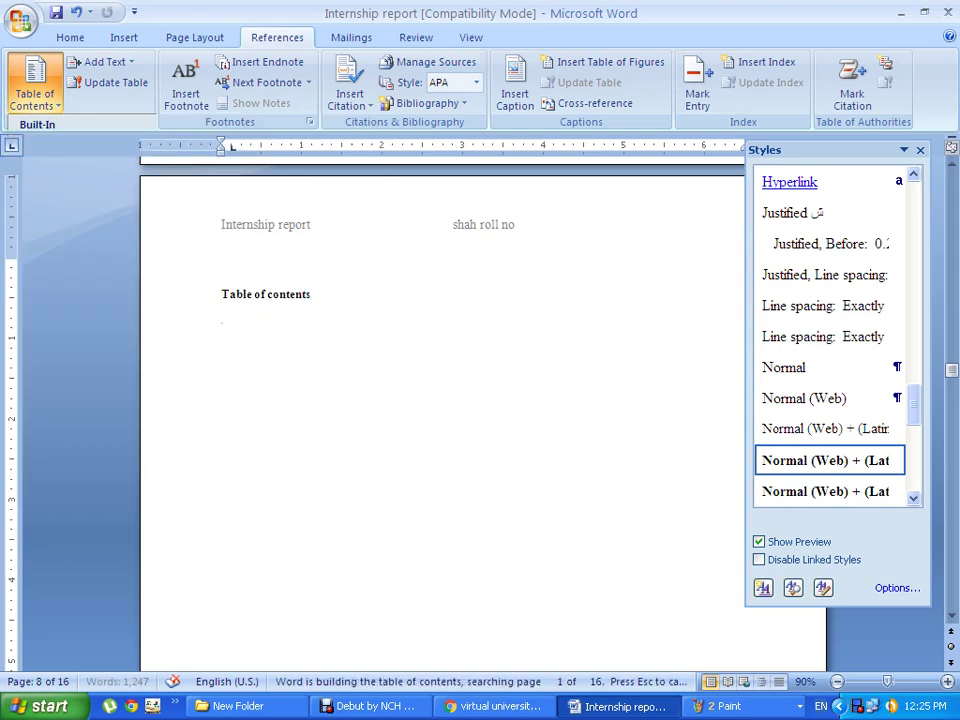
key("ctrl+v")
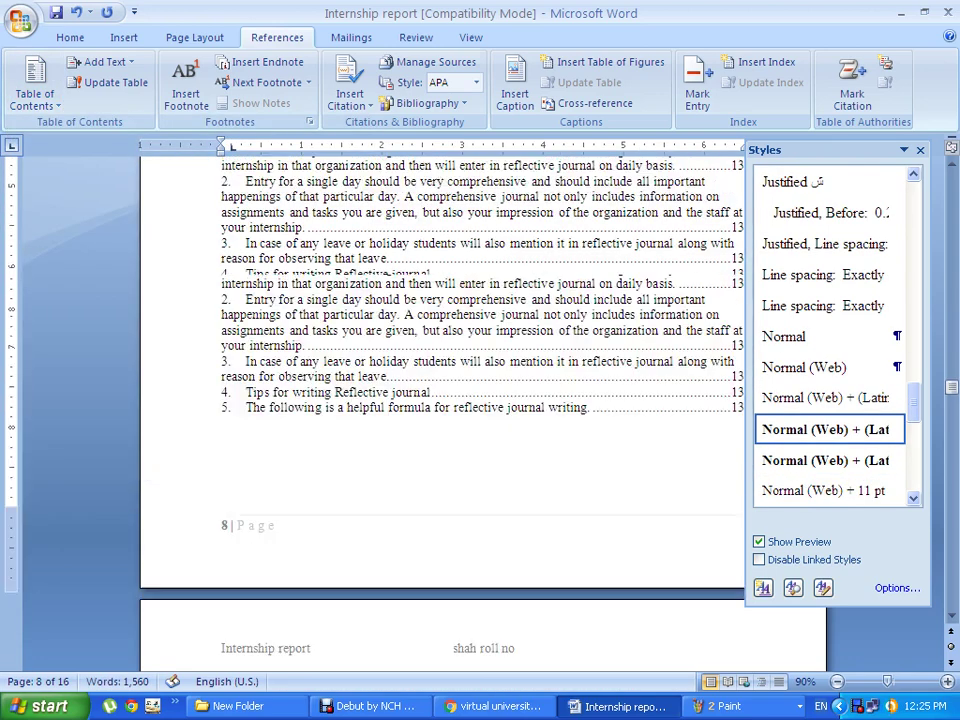
scroll(440, 400, "up", 10)
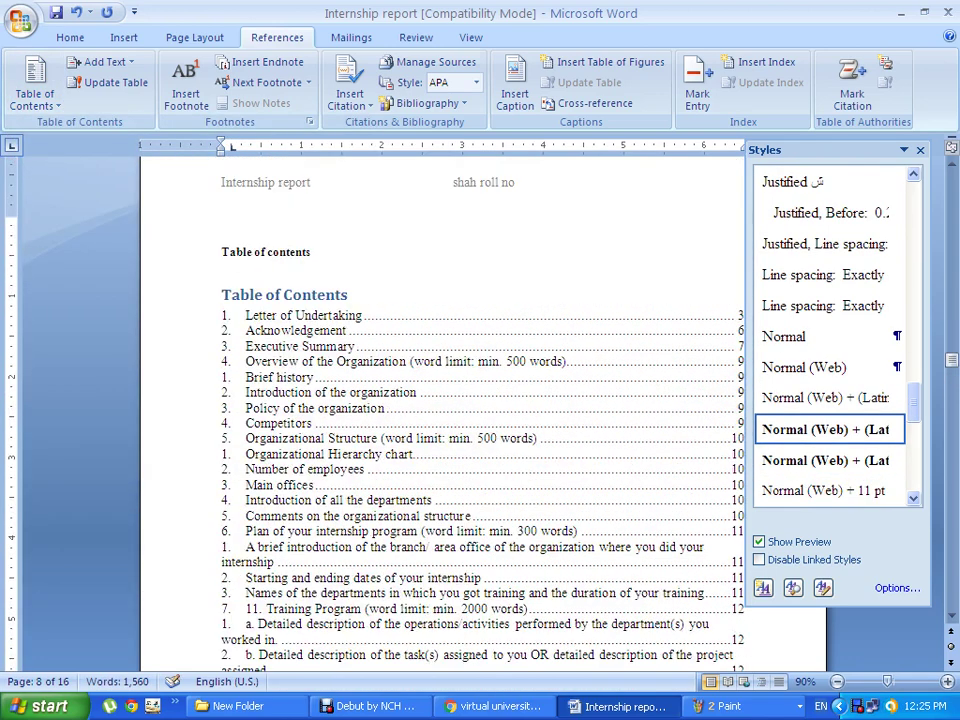
Delete the old plain 'Table of contents' heading line above the new contents.
left_click(205, 252)
key("Delete")
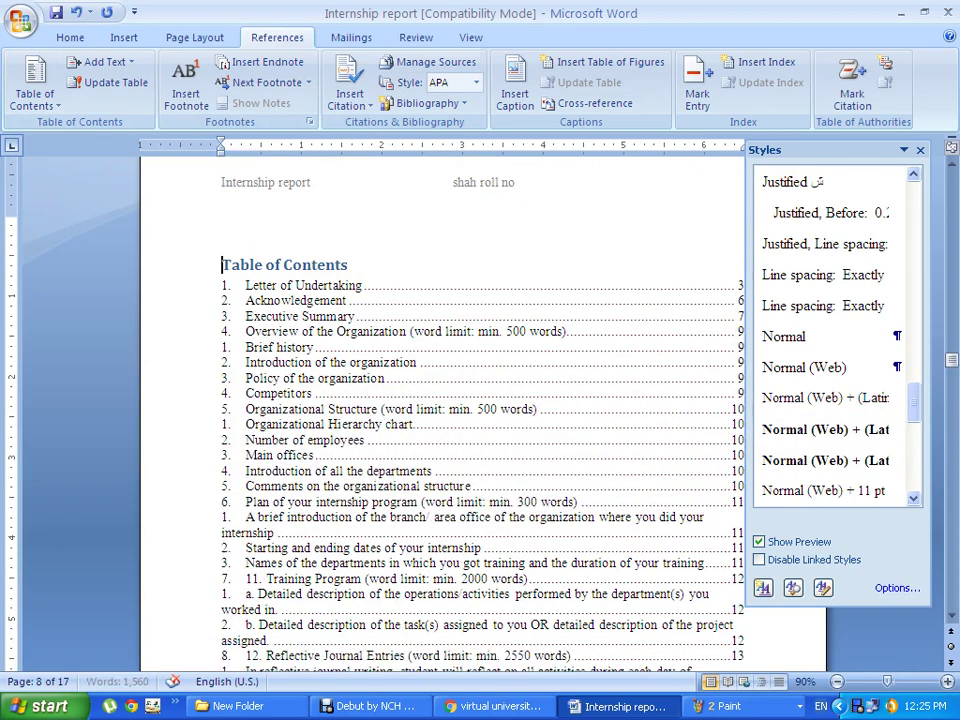
scroll(470, 415, "down", 3)
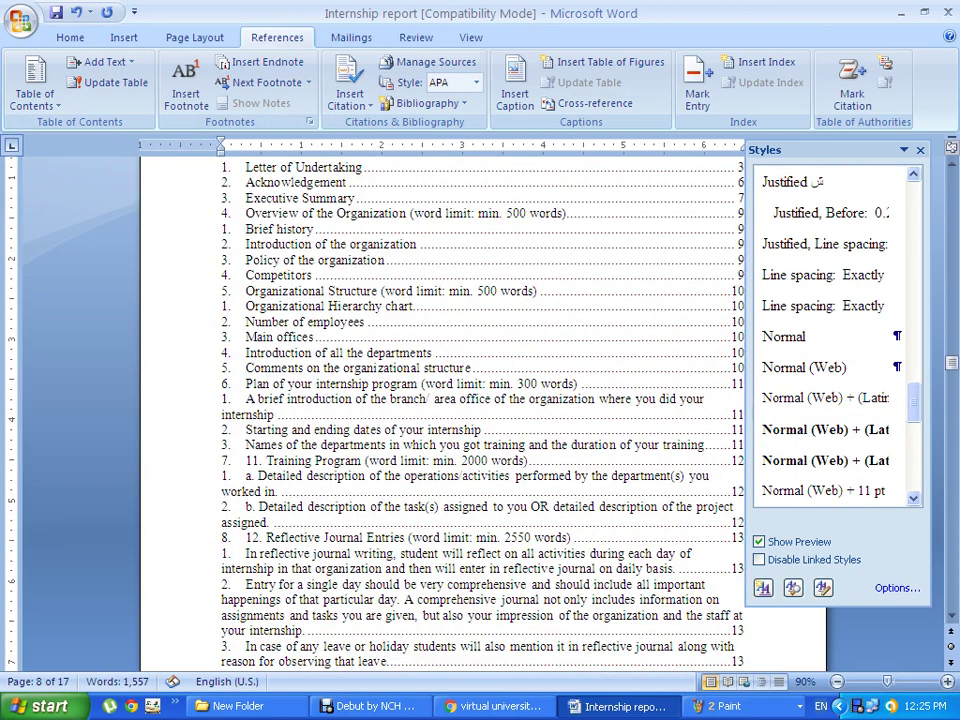
scroll(480, 415, "down", 2)
Shorten the branch office, operations and tasks entries so each fits one line.
left_click(275, 292)
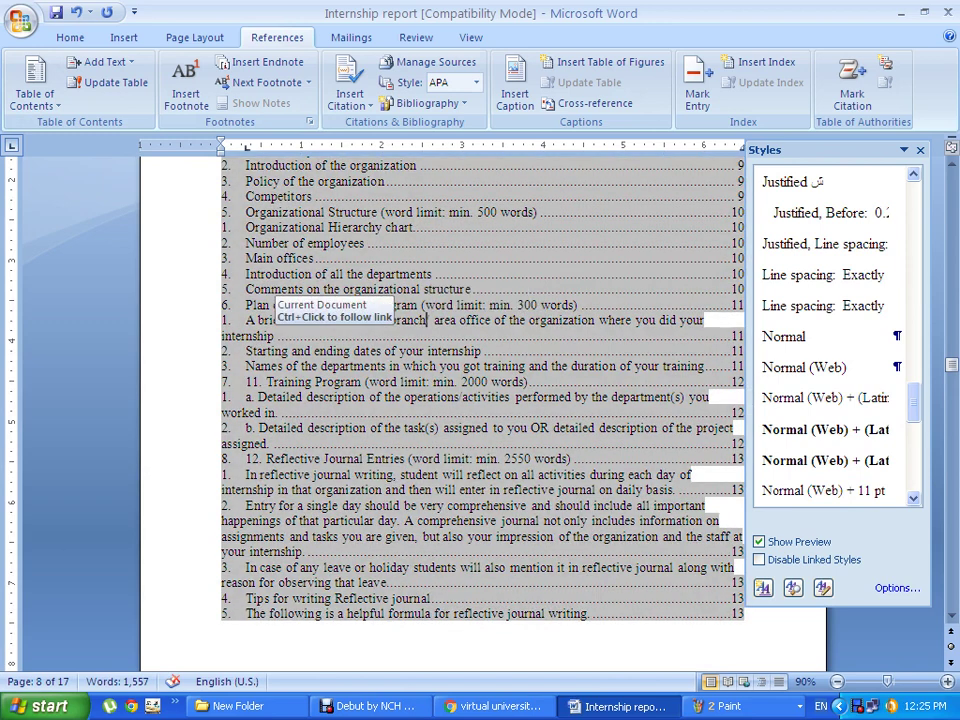
key("Delete")
key("Delete")
key("Delete")
key("Delete")
key("Delete")
key("Delete")
key("Delete")
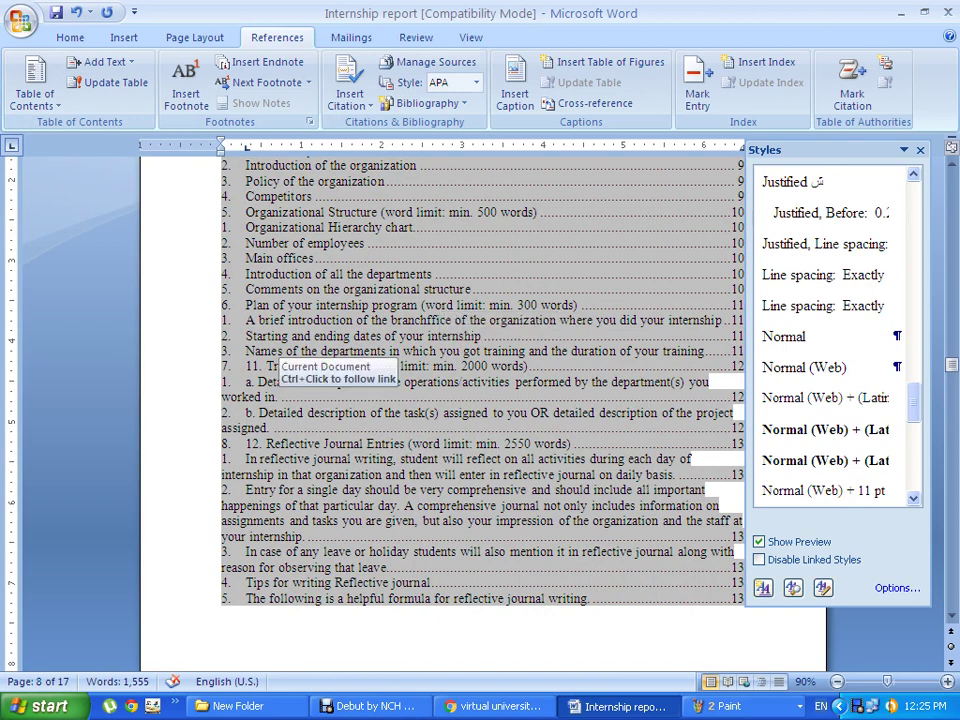
left_click(386, 381)
key("Delete")
key("Delete")
key("Delete")
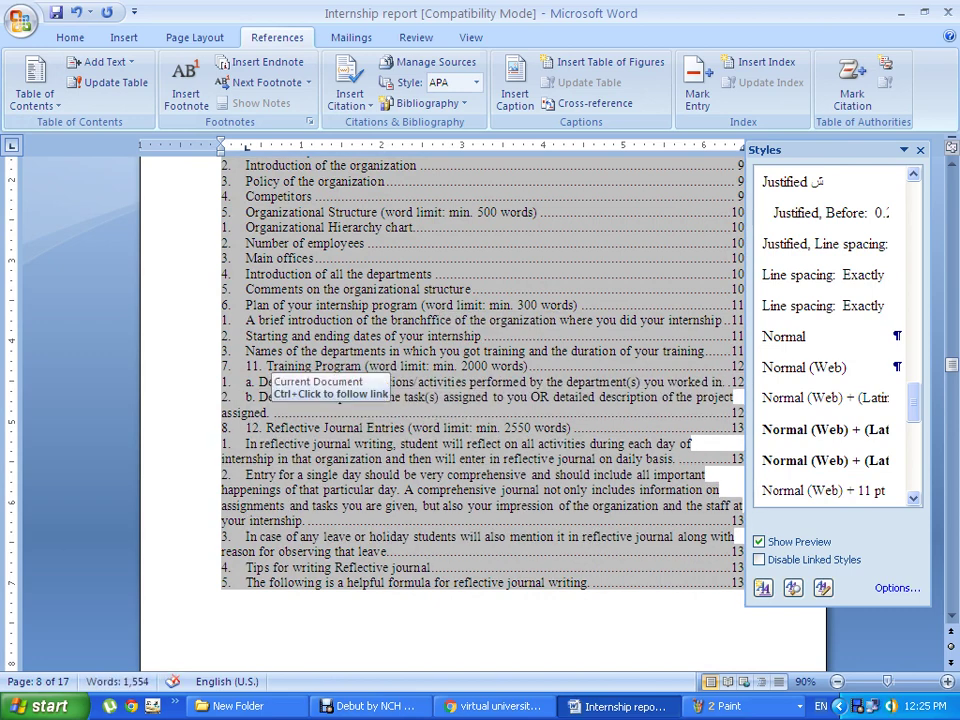
left_click(404, 397)
key("Delete")
key("Delete")
key("Delete")
key("Delete")
key("Delete")
key("Delete")
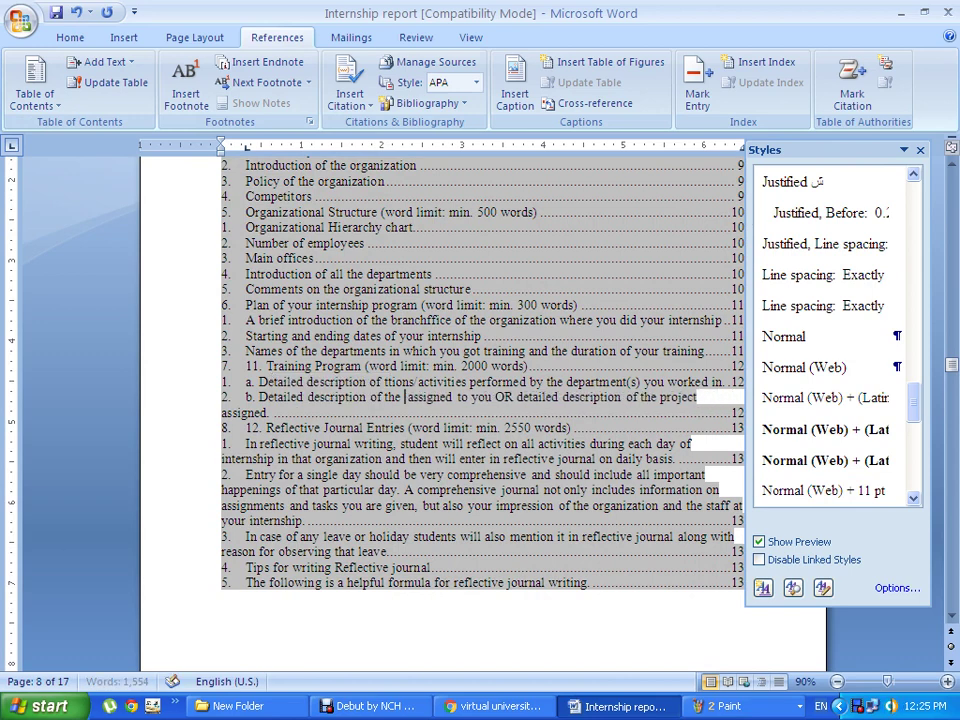
key("Delete")
key("Delete")
key("Delete")
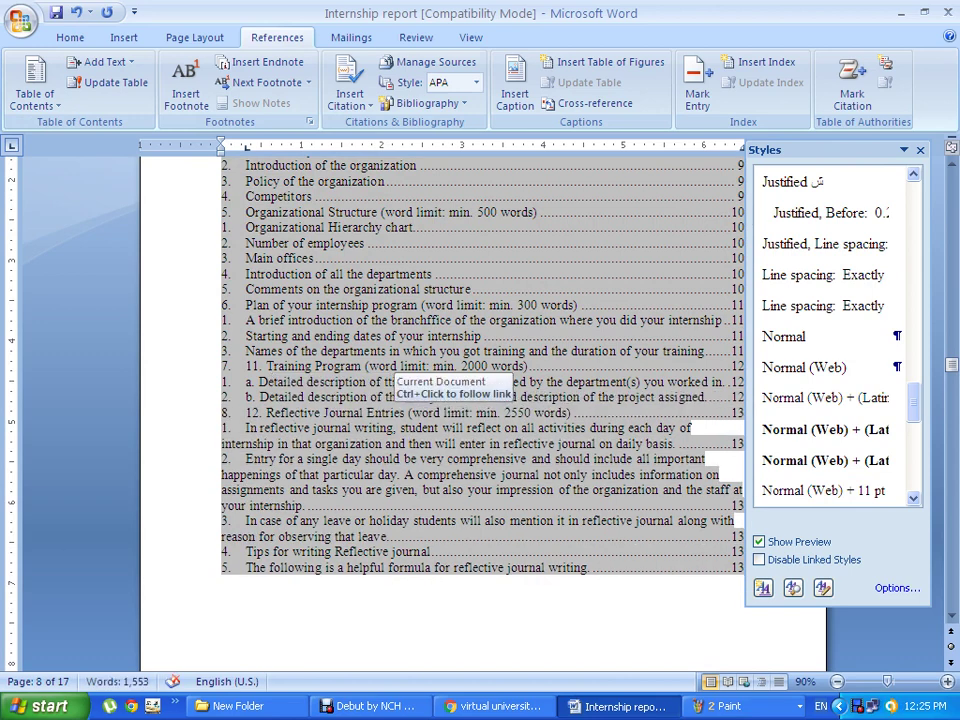
left_click(375, 443)
Shorten the reflective journal writing entry to a single line.
key("Delete")
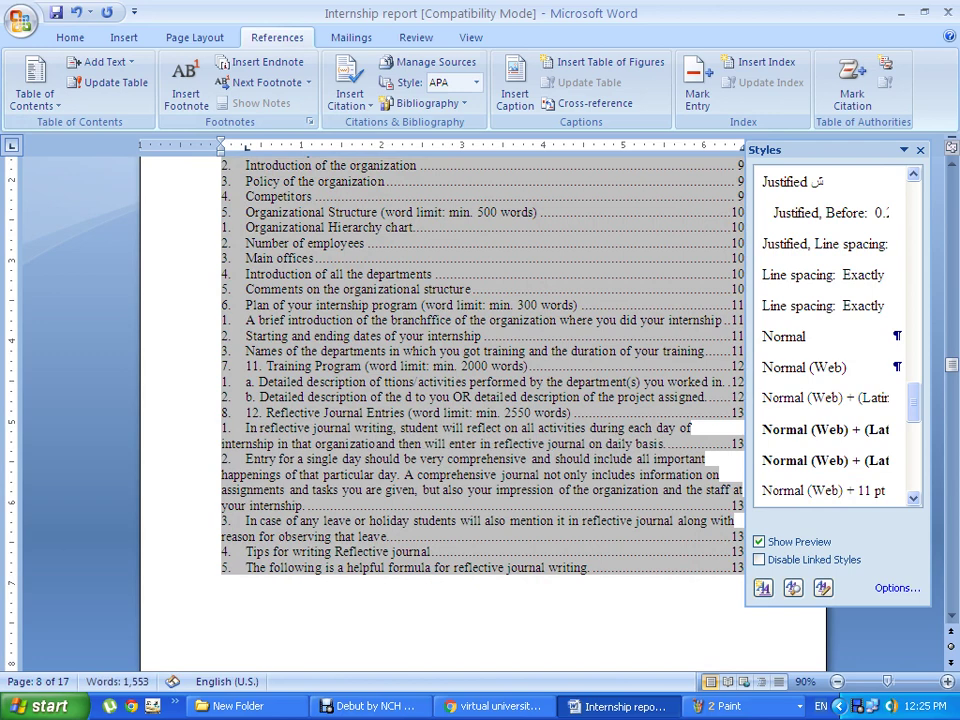
key("Delete")
key("Delete")
key("Delete")
key("BackSpace")
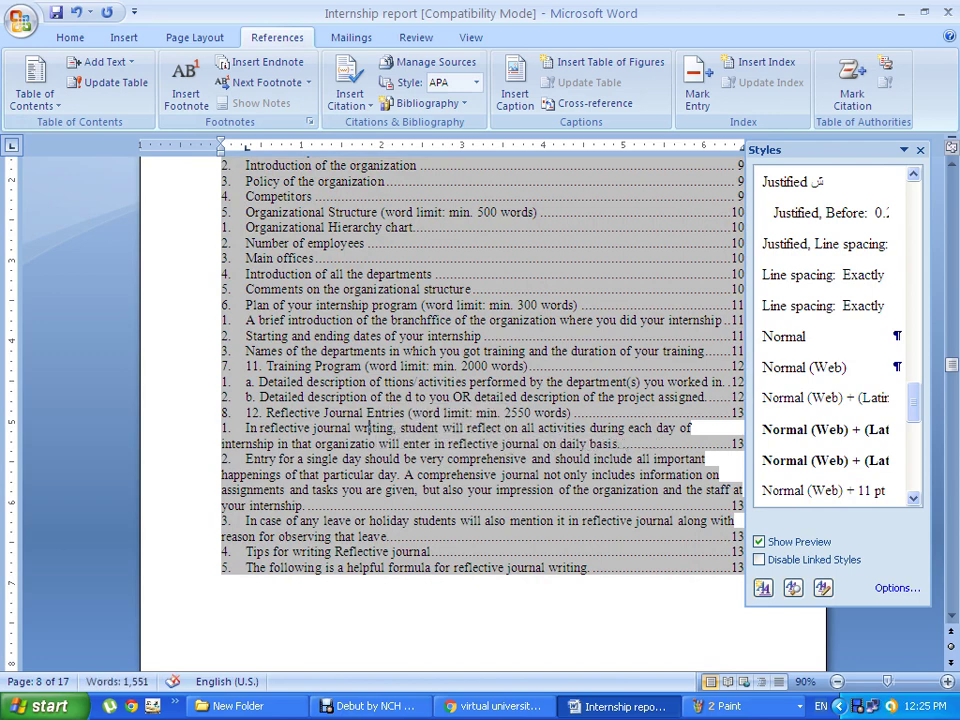
key("Delete")
key("Delete")
key("Delete")
key("Delete")
key("Delete")
key("Delete")
key("Delete")
key("Delete")
key("Delete")
key("Delete")
key("Delete")
key("Delete")
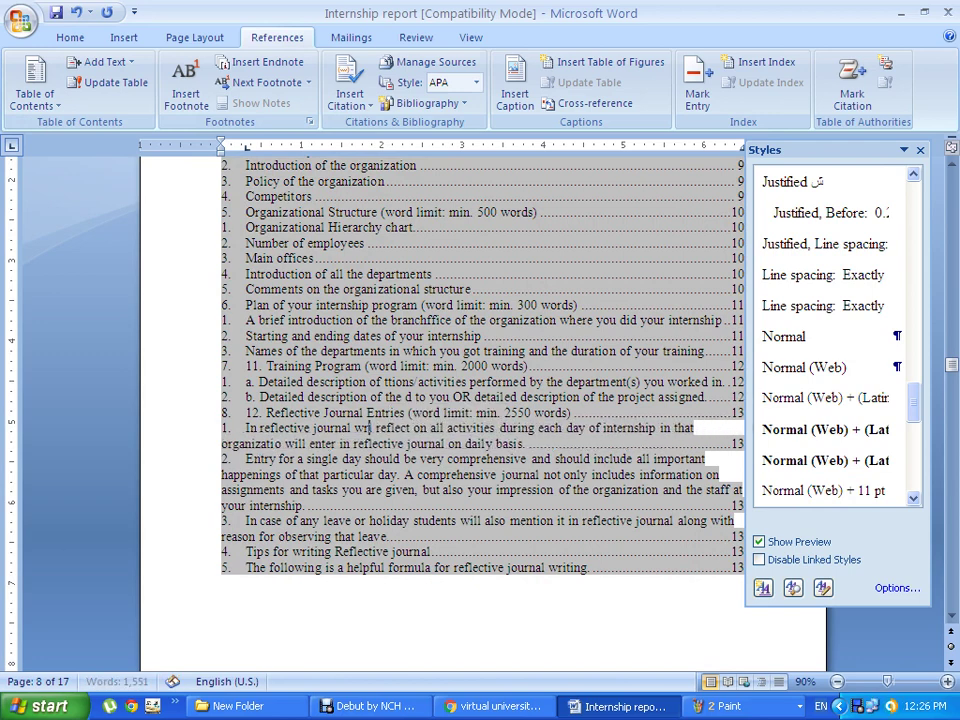
key("Delete")
key("Delete")
key("Delete")
key("Delete")
key("Delete")
key("Delete")
key("Delete")
key("Delete")
key("Delete")
key("Delete")
key("Delete")
key("Delete")
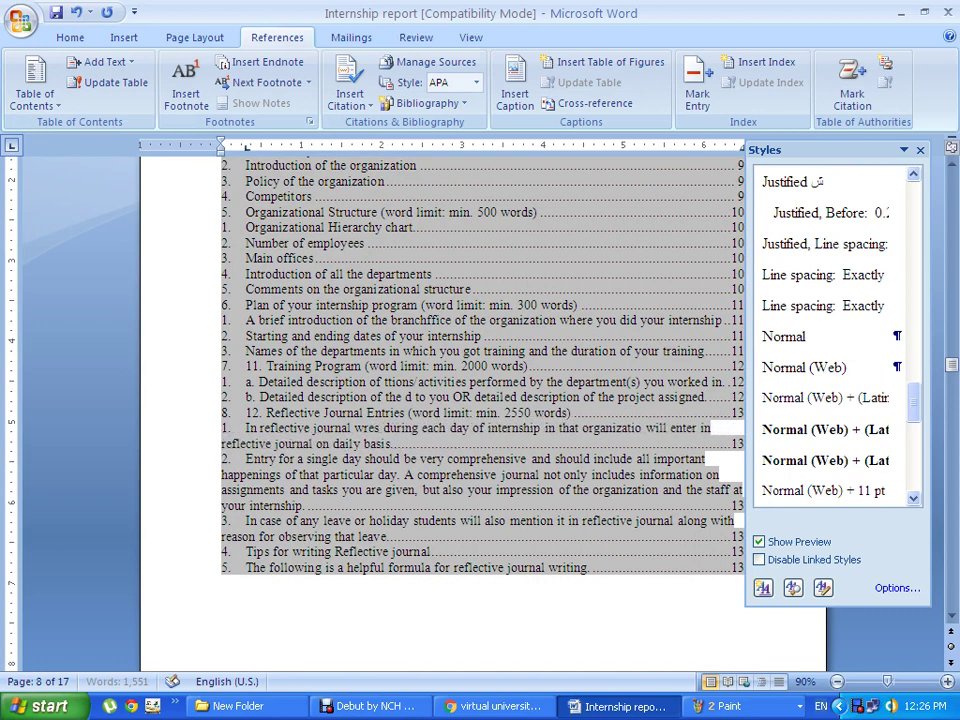
key("Delete")
key("Delete")
key("Delete")
key("Delete")
key("Delete")
key("Delete")
key("Delete")
key("Delete")
key("Delete")
key("Delete")
key("Delete")
key("Delete")
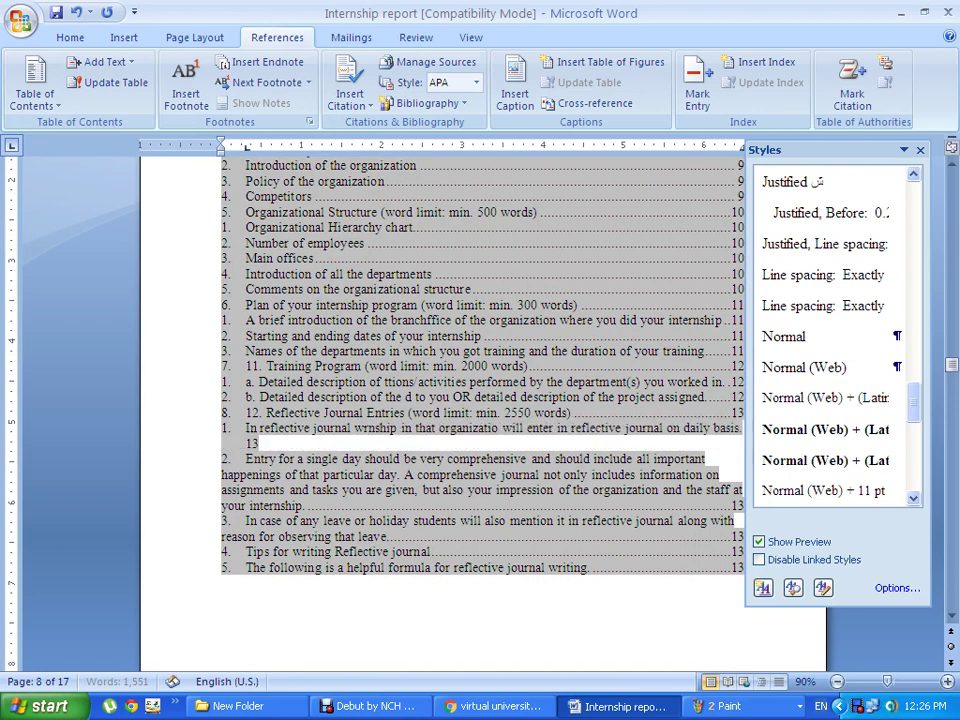
key("Delete")
key("Delete")
key("Delete")
key("Delete")
key("Delete")
key("Delete")
key("Delete")
key("Delete")
key("Delete")
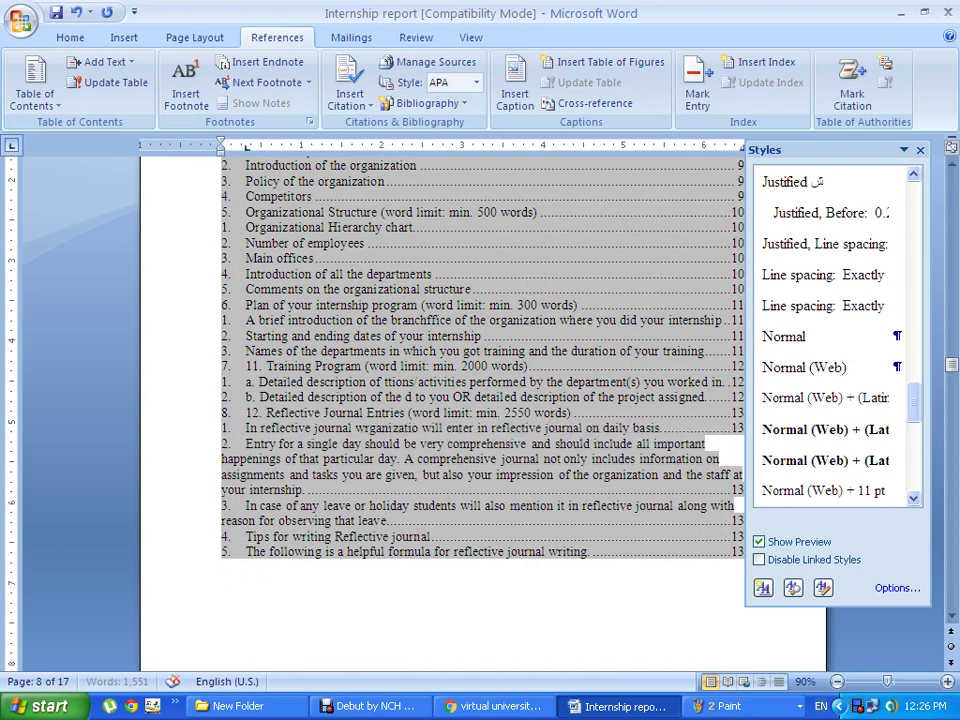
Cut the long text from the single-day and leave entries, then leave the contents.
left_click_drag(331, 458, 305, 490)
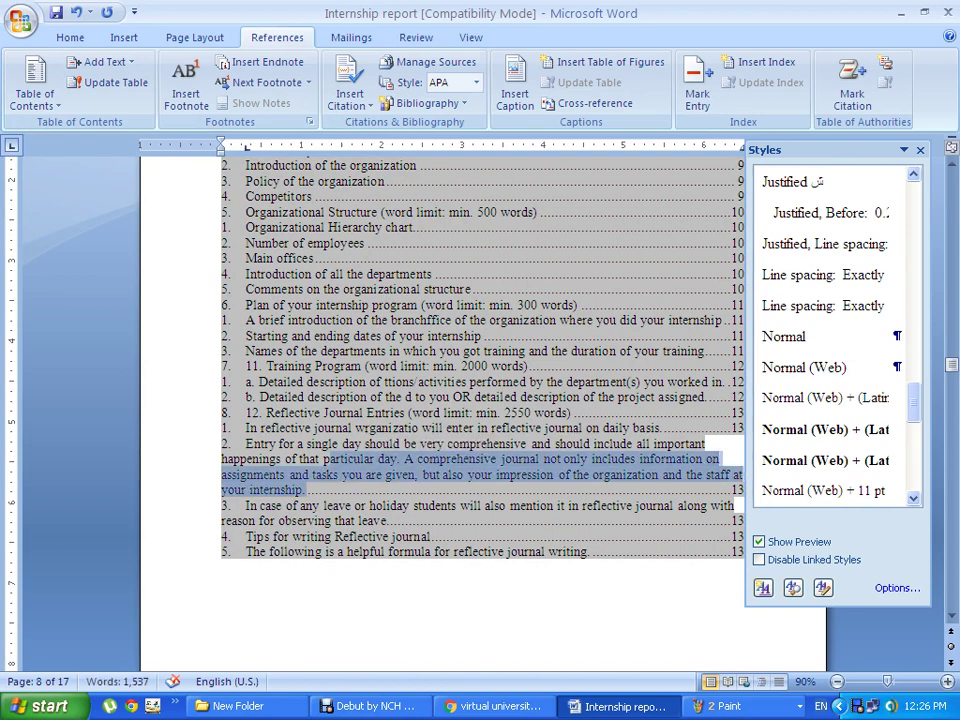
key("Delete")
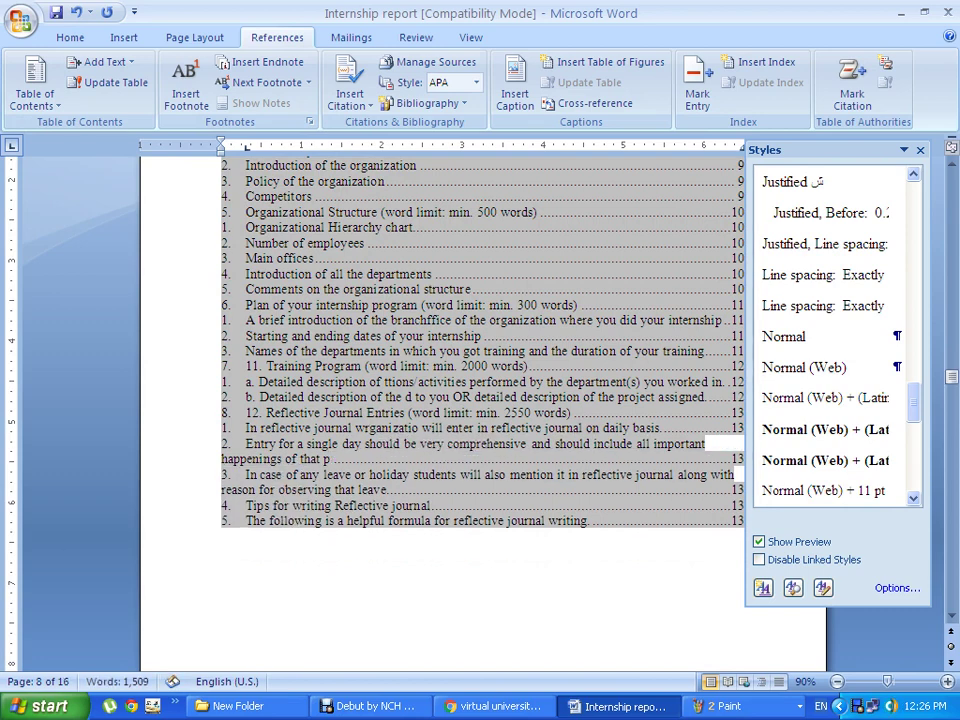
left_click(306, 443, "shift")
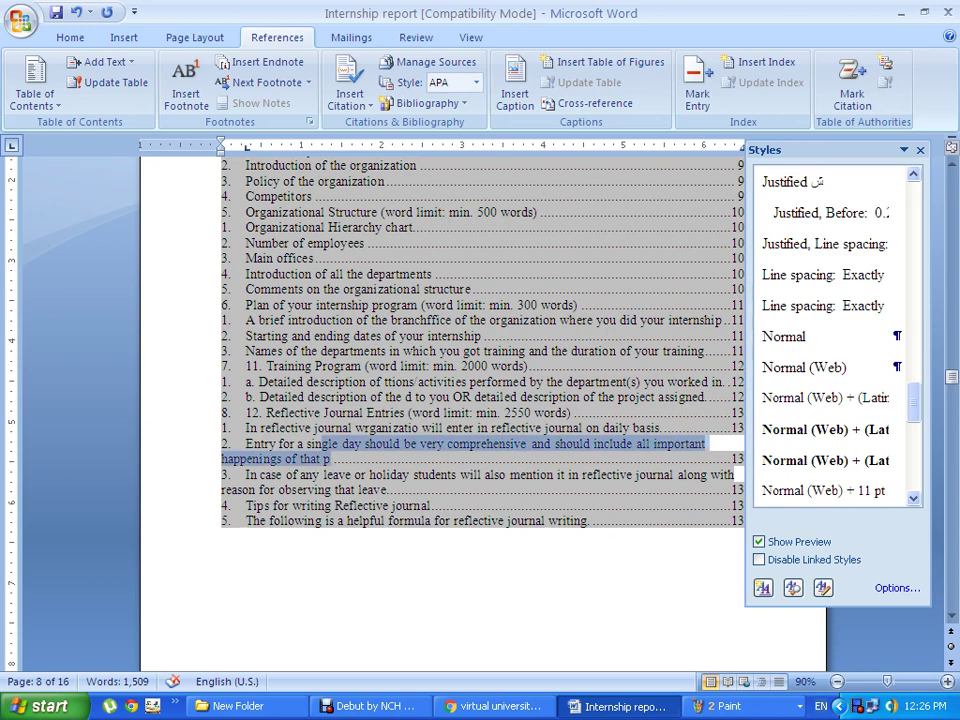
key("Delete")
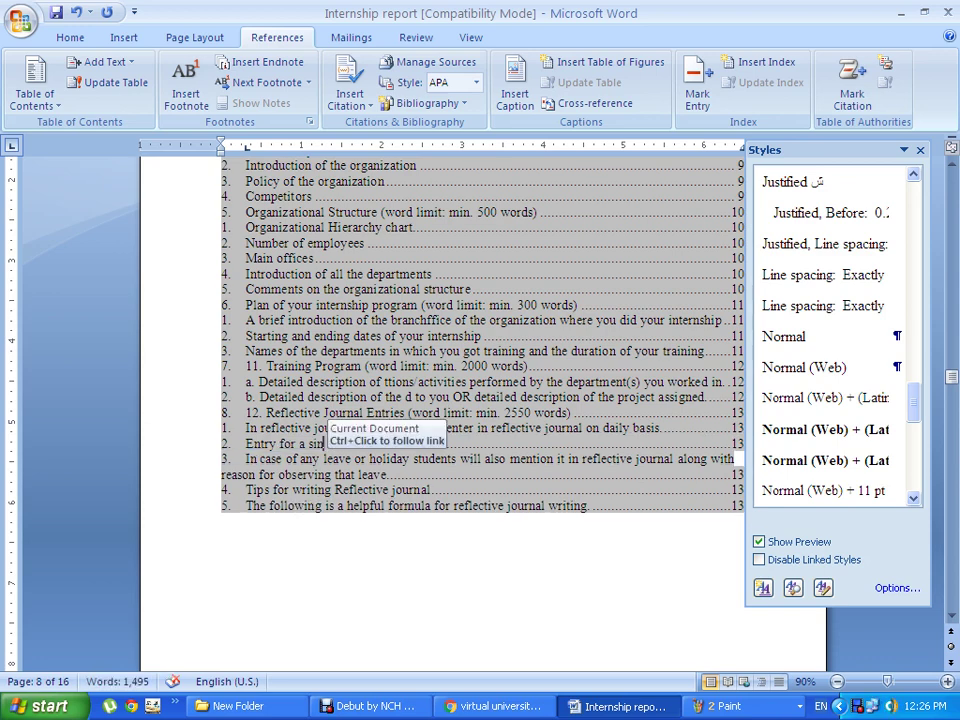
left_click_drag(323, 458, 331, 474)
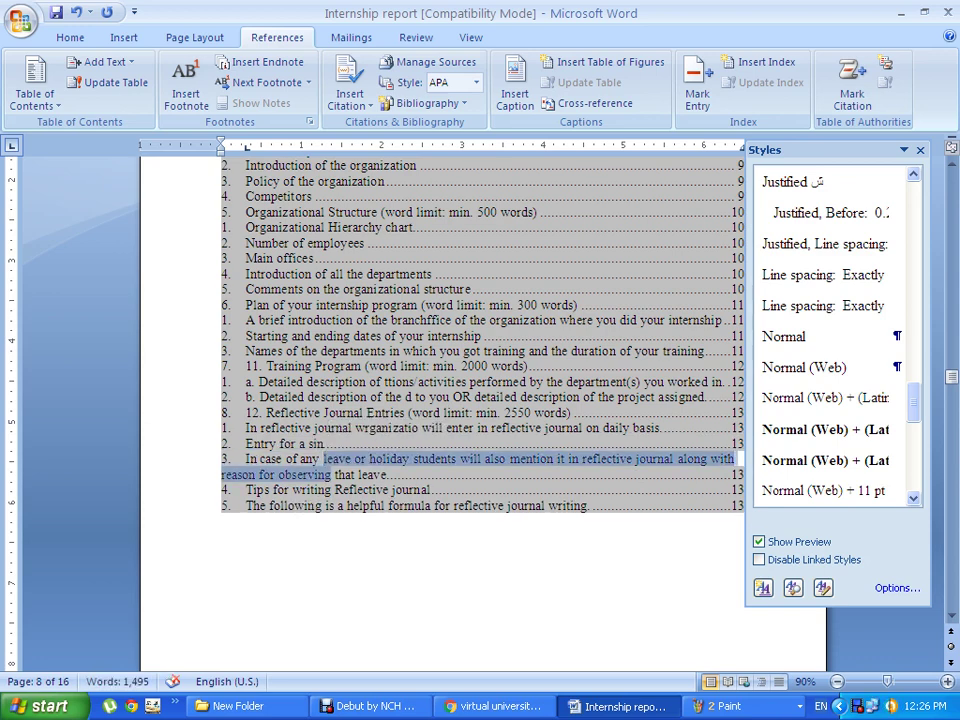
key("Delete")
scroll(480, 400, "down", 4)
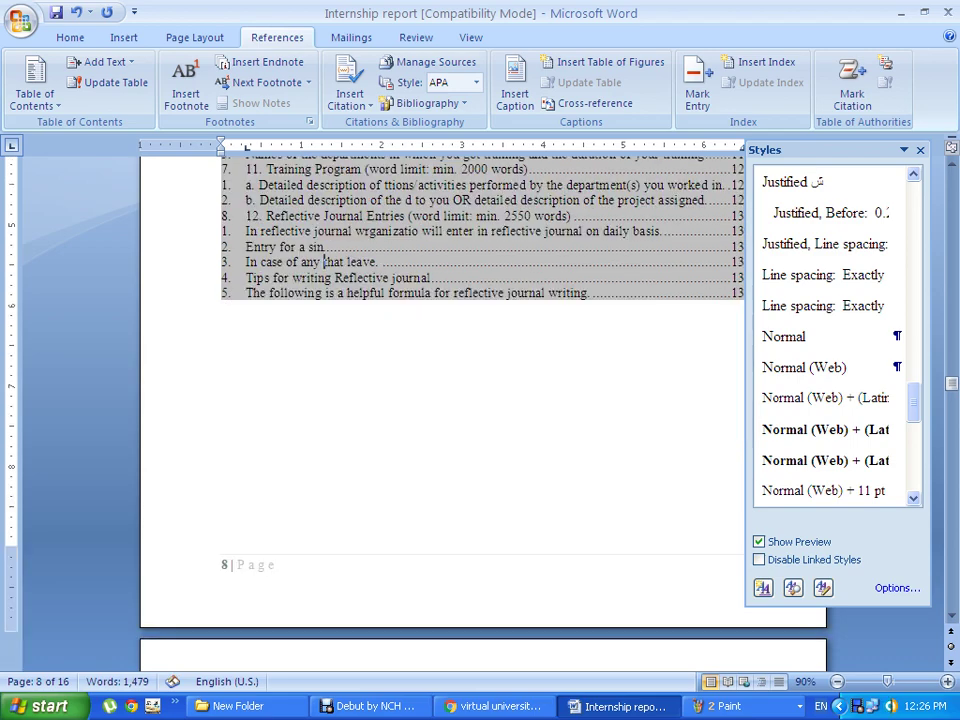
left_click(222, 428)
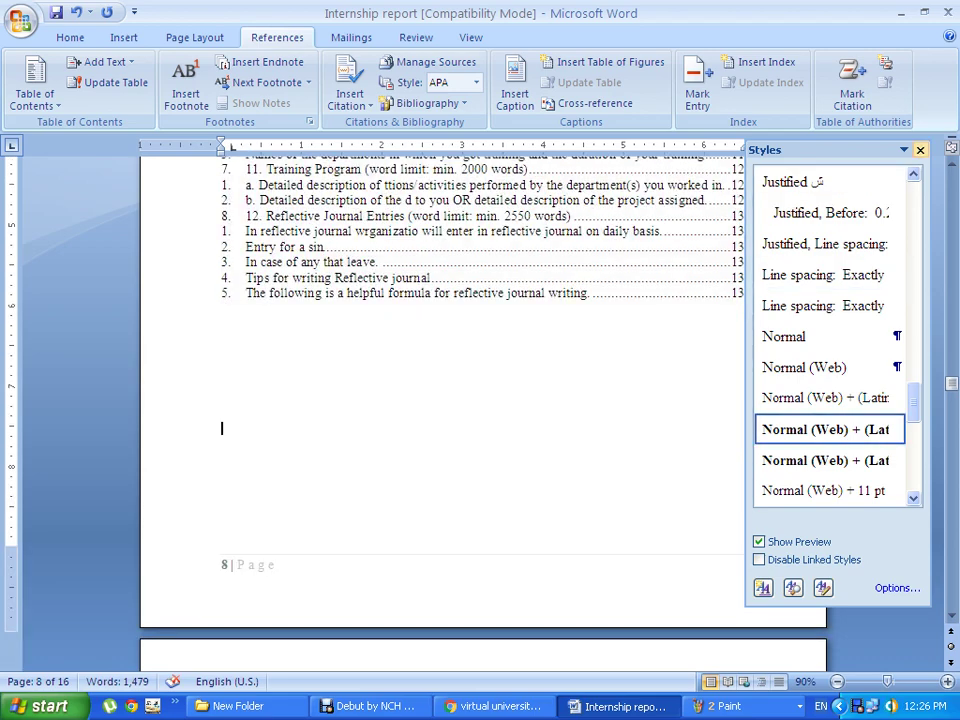
Remove the blank lines above the Overview of the Organization heading on page 9.
left_click(920, 149)
scroll(480, 400, "up", 5)
scroll(480, 400, "up", 5)
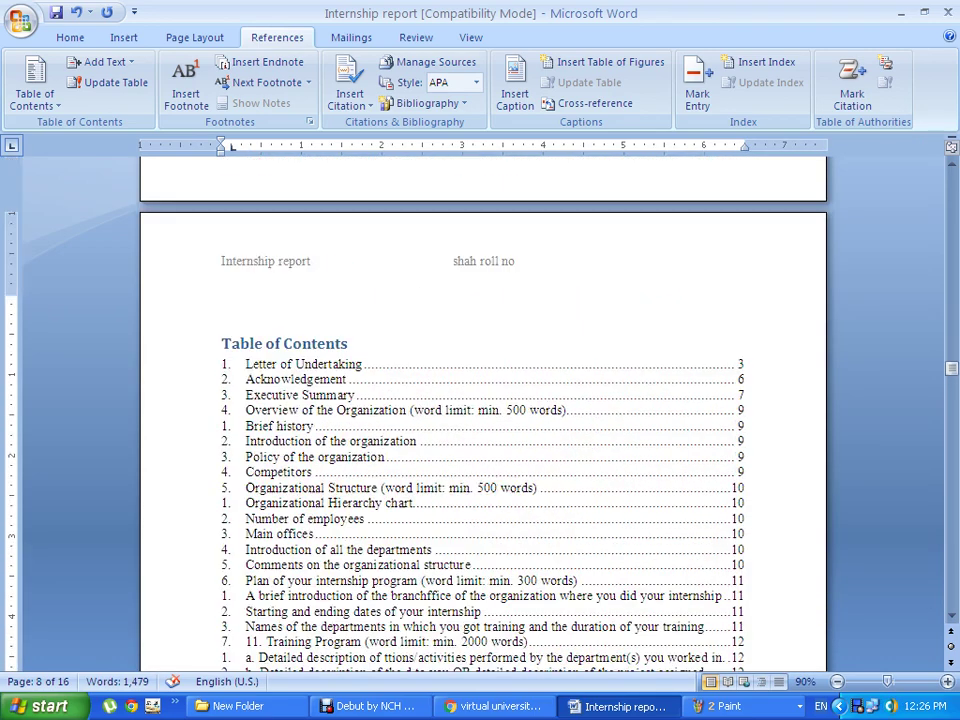
scroll(480, 400, "down", 2)
scroll(480, 400, "up", 3)
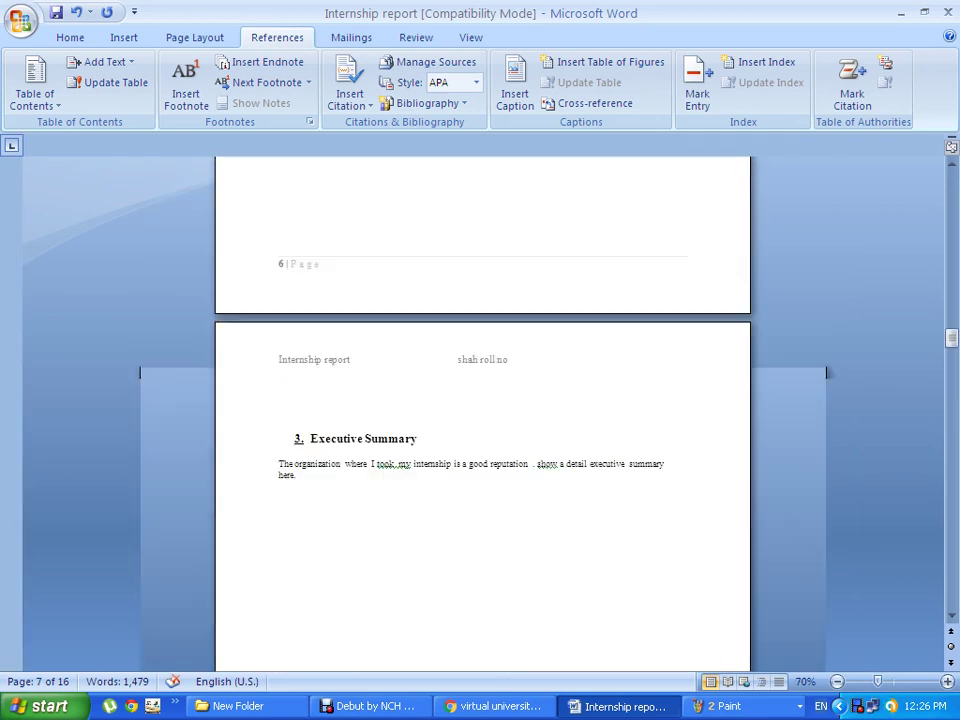
scroll(480, 420, "down", 5)
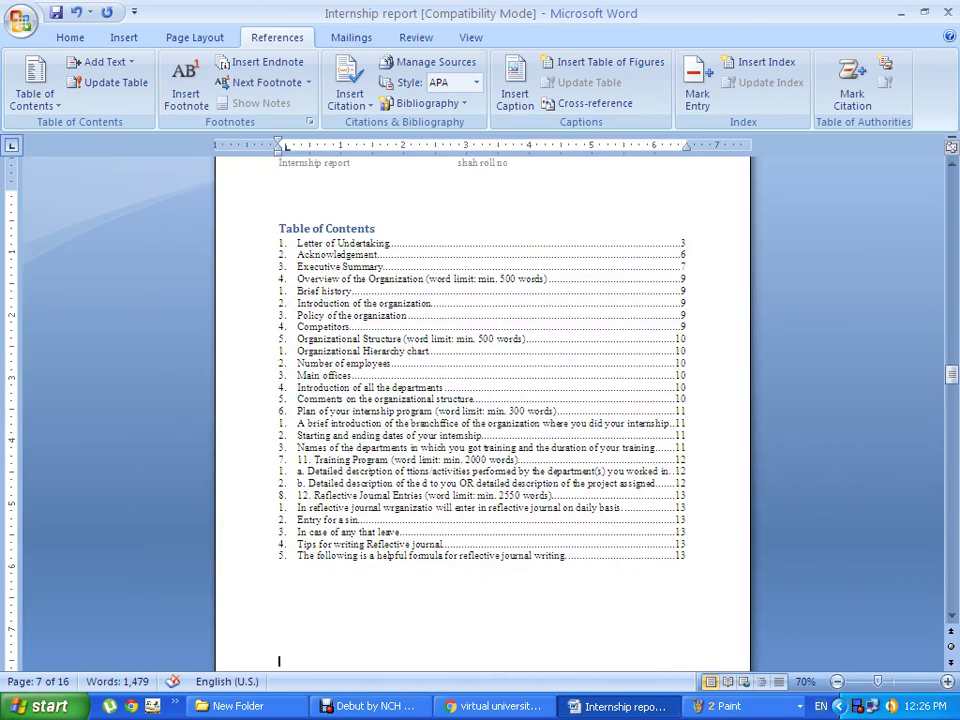
scroll(480, 420, "down", 5)
scroll(480, 420, "up", 4)
scroll(480, 420, "up", 2)
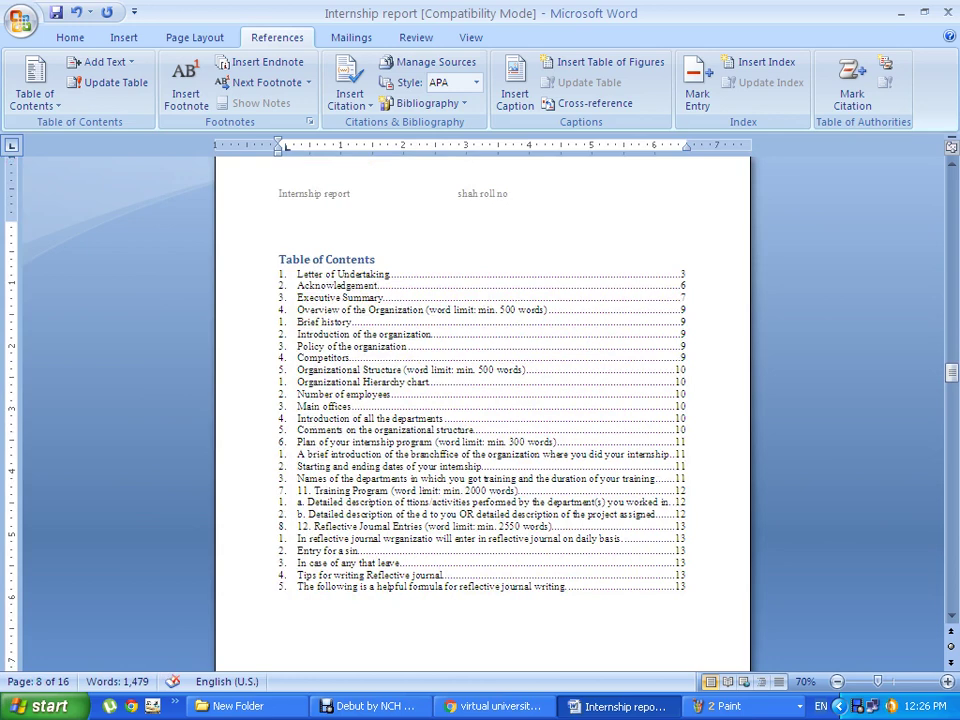
scroll(480, 400, "down", 5)
scroll(480, 400, "down", 5)
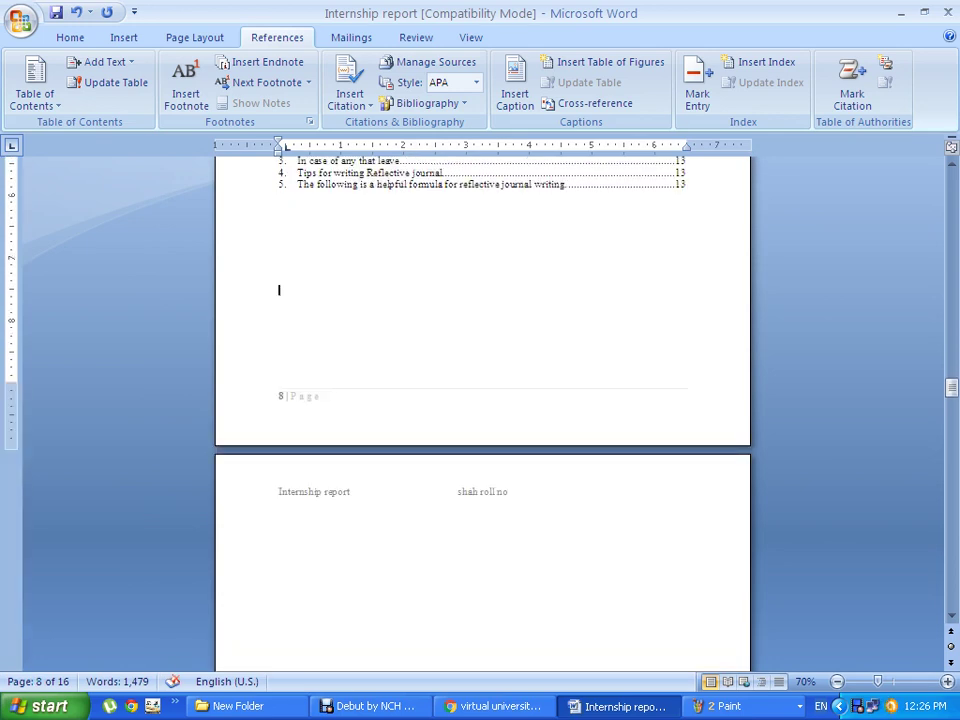
scroll(480, 400, "down", 3)
left_click(279, 368)
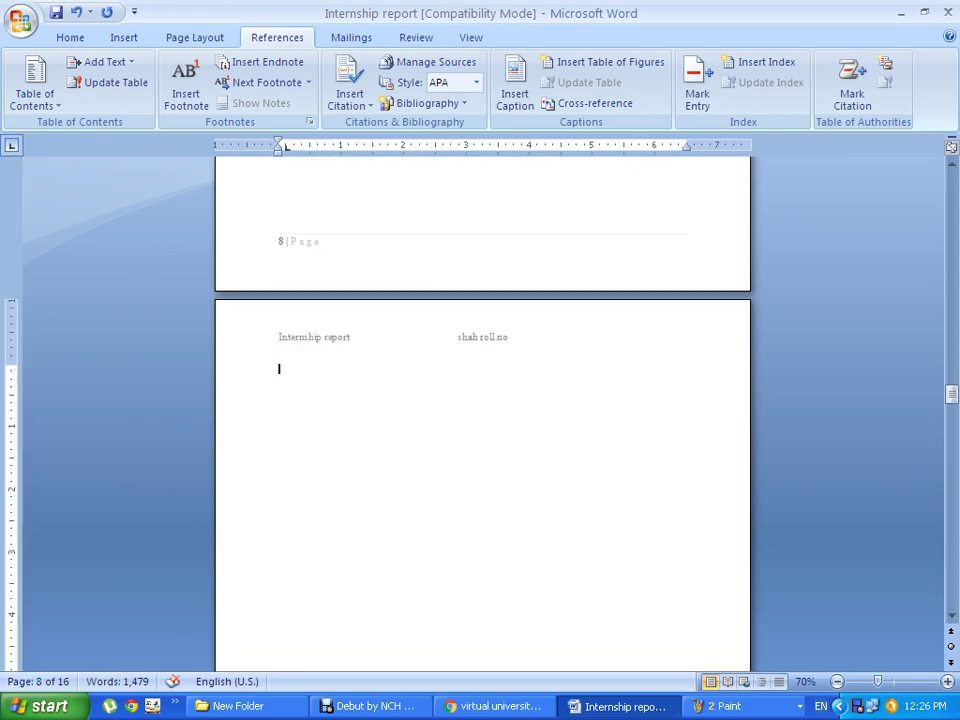
key("Delete")
key("Delete")
key("Delete")
key("Delete")
key("Delete")
key("Delete")
key("Delete")
key("Delete")
key("Delete")
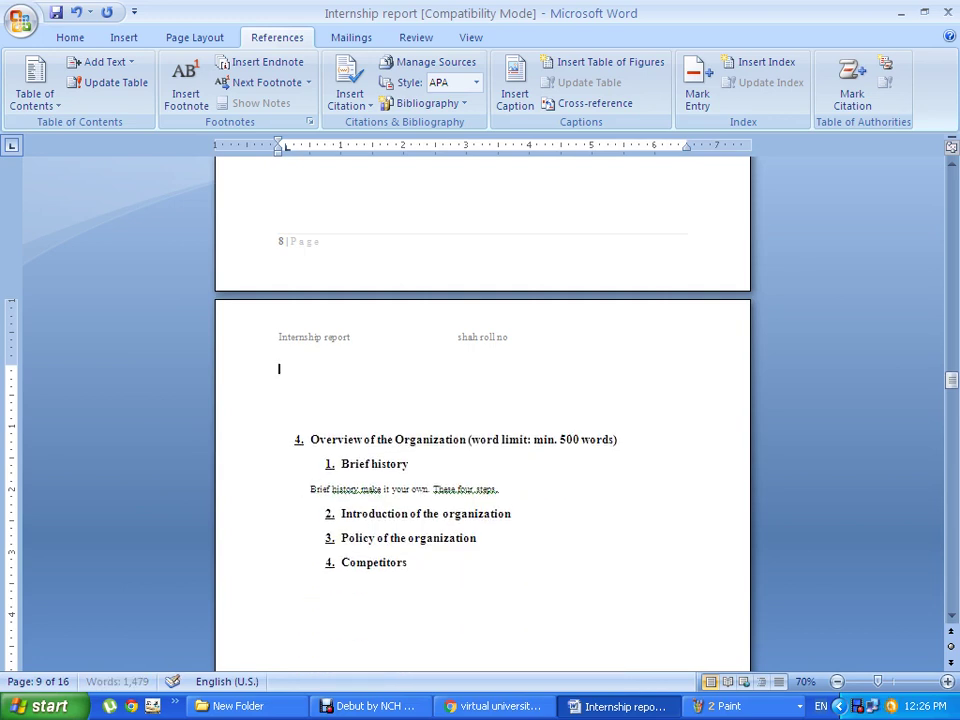
key("Delete")
key("Delete")
key("Delete")
Remove the blank lines above Organizational Structure on page 10, restoring the deleted 'Or'.
scroll(480, 400, "down", 3)
scroll(480, 400, "down", 5)
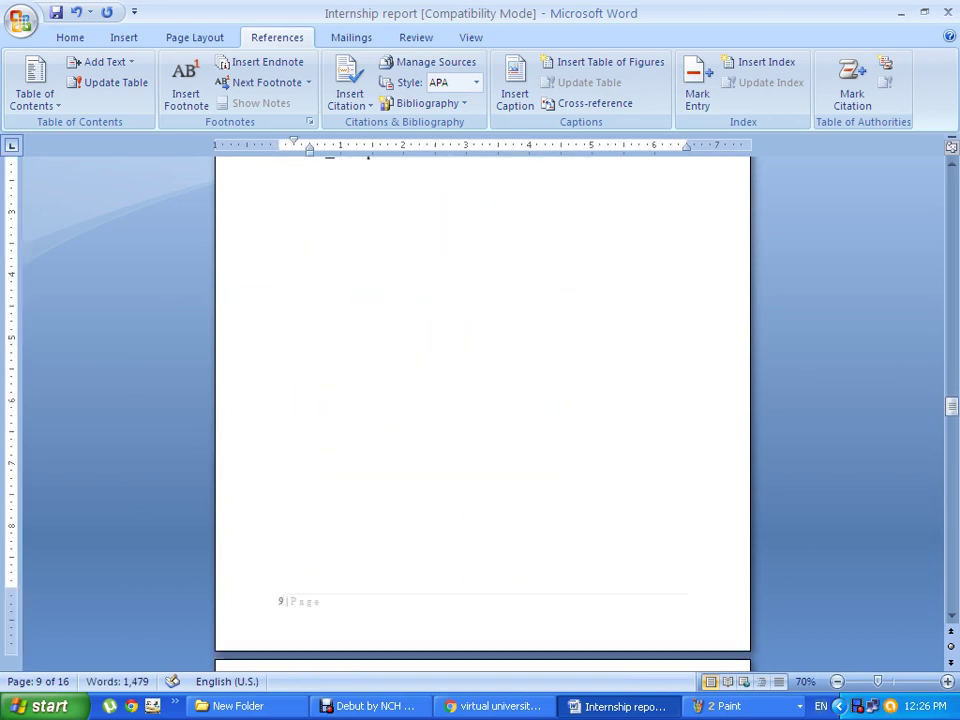
scroll(480, 400, "down", 5)
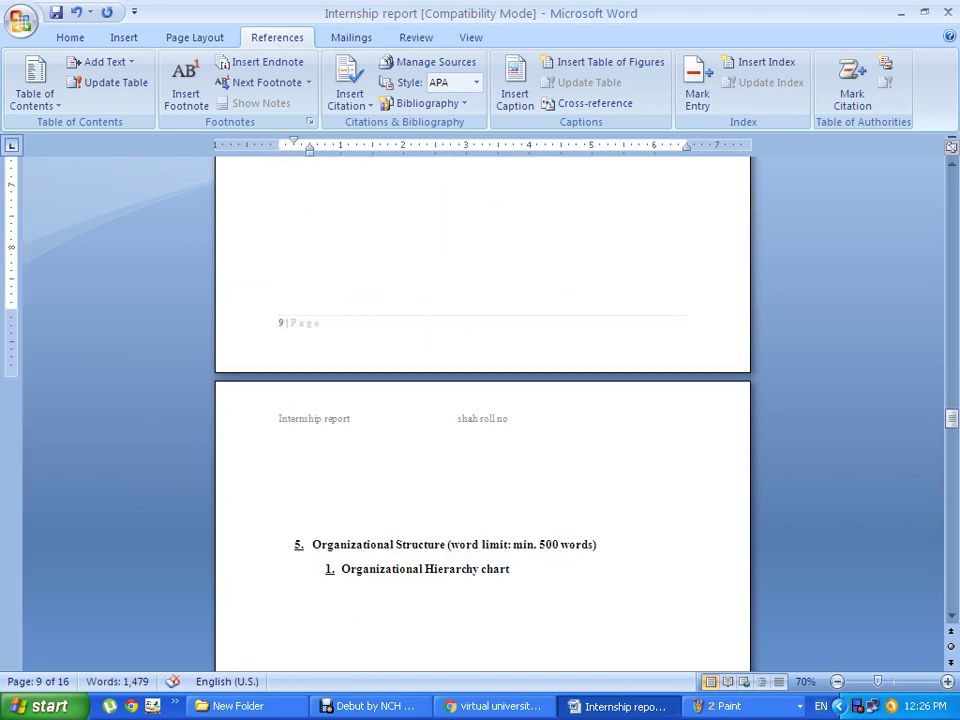
left_click(278, 448)
key("Delete")
key("Delete")
key("Delete")
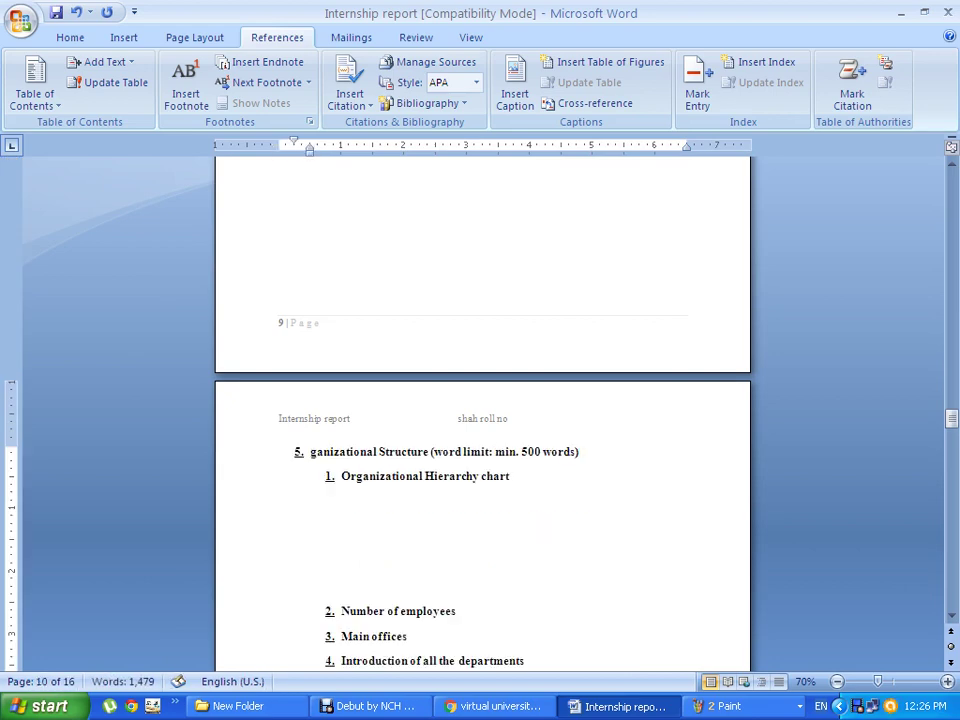
type("Or")
Select all the entries of the table of contents.
scroll(480, 400, "down", 3)
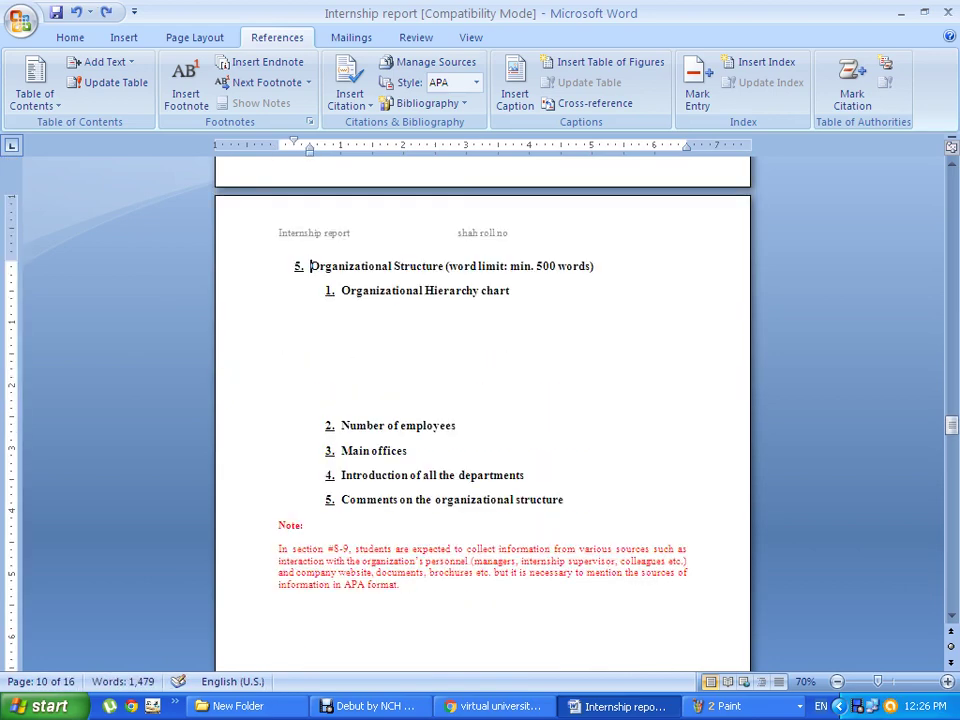
scroll(480, 400, "down", 3)
scroll(480, 400, "down", 4)
scroll(480, 400, "down", 3)
scroll(480, 400, "down", 5)
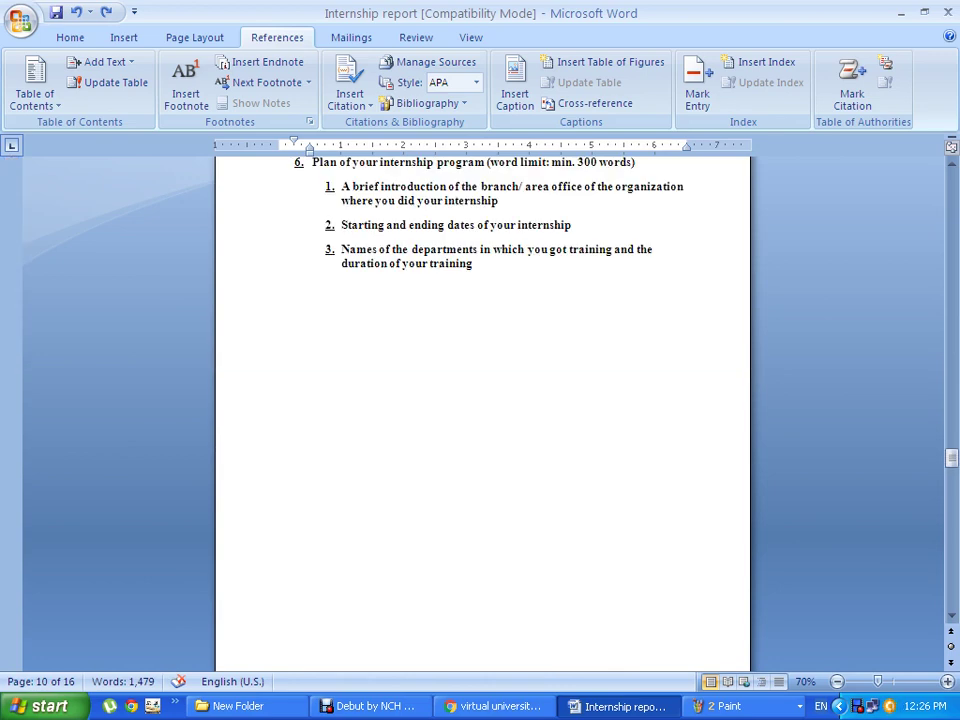
scroll(480, 400, "down", 4)
scroll(480, 400, "down", 4)
scroll(480, 400, "down", 4)
scroll(480, 400, "down", 4)
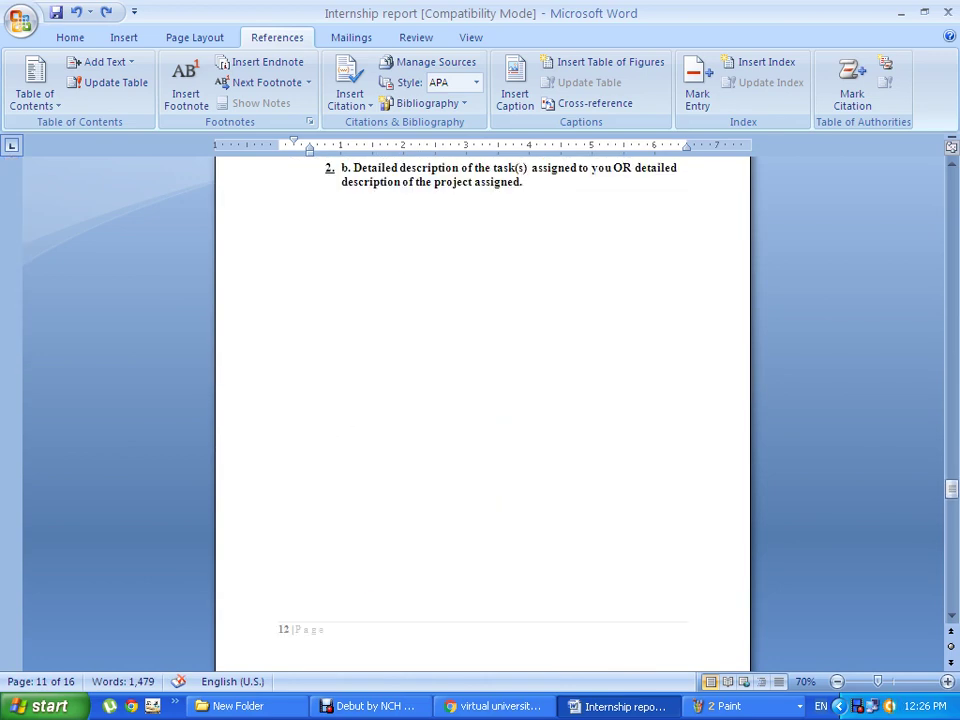
scroll(480, 400, "down", 4)
scroll(480, 400, "down", 4)
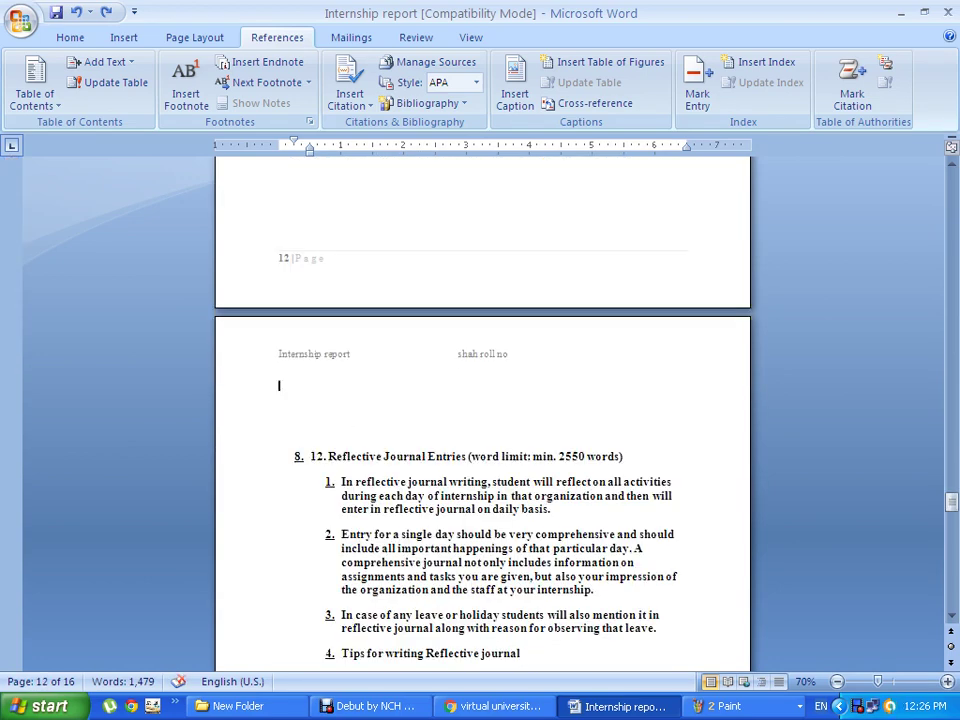
scroll(480, 400, "down", 1)
scroll(480, 400, "down", 4)
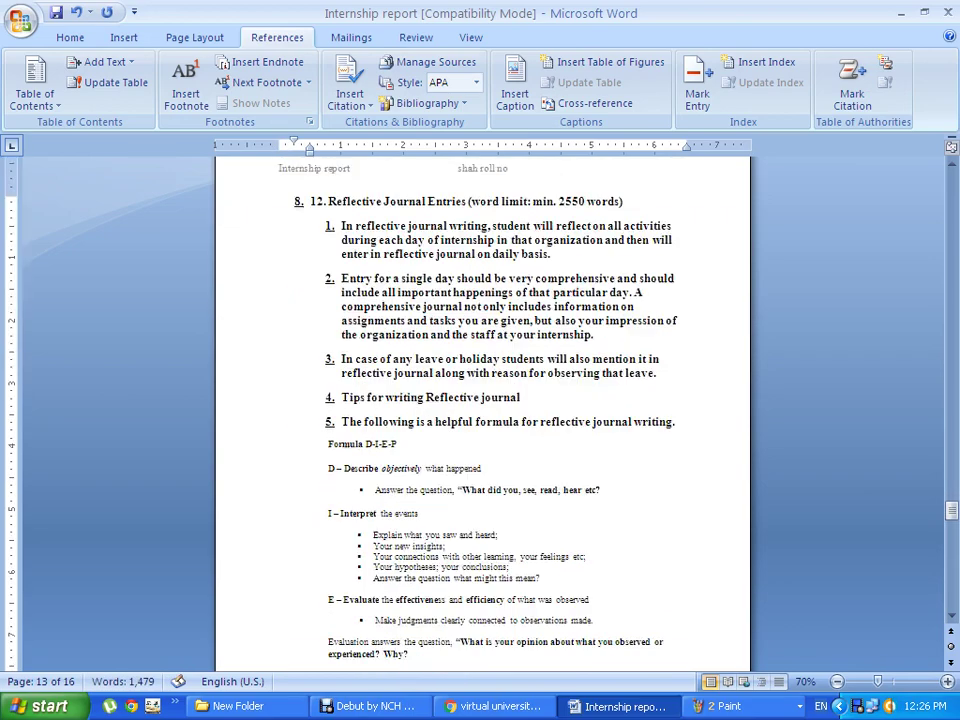
scroll(480, 400, "down", 3)
scroll(480, 400, "down", 3)
scroll(480, 400, "down", 3)
scroll(480, 400, "down", 2)
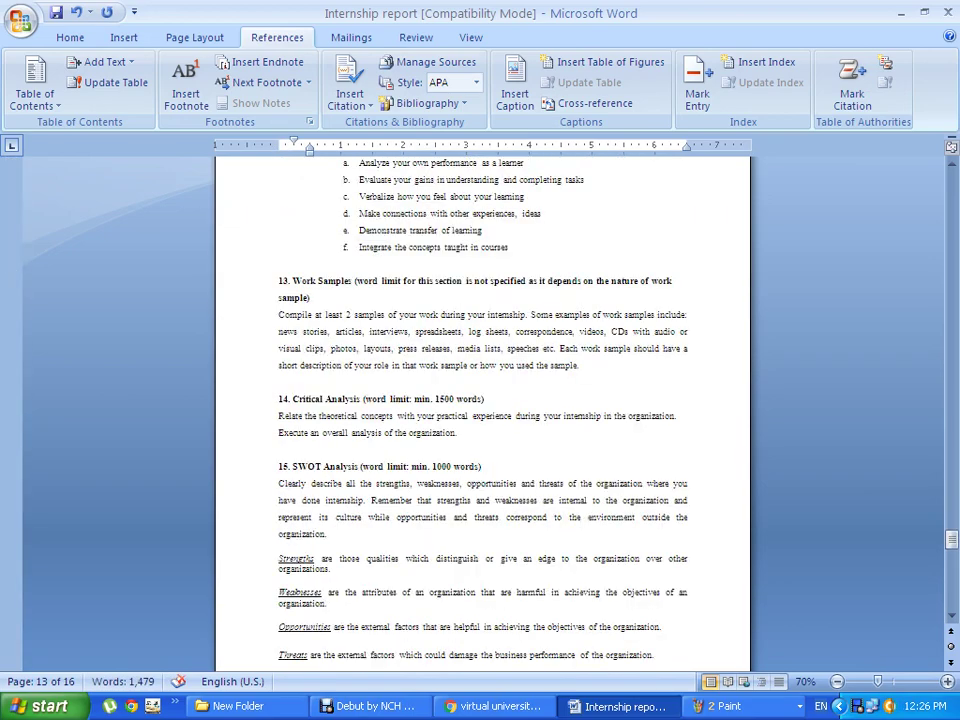
scroll(480, 400, "down", 9)
scroll(480, 400, "down", 3)
scroll(480, 400, "down", 5)
scroll(480, 400, "down", 5)
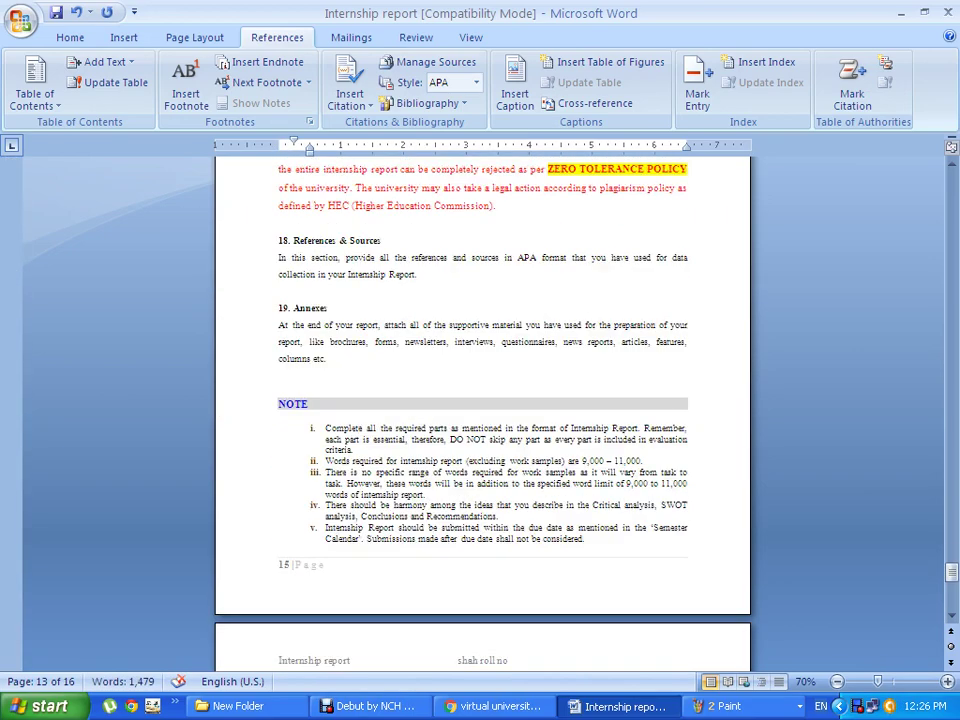
scroll(480, 400, "down", 4)
scroll(480, 400, "down", 6)
scroll(480, 400, "down", 4)
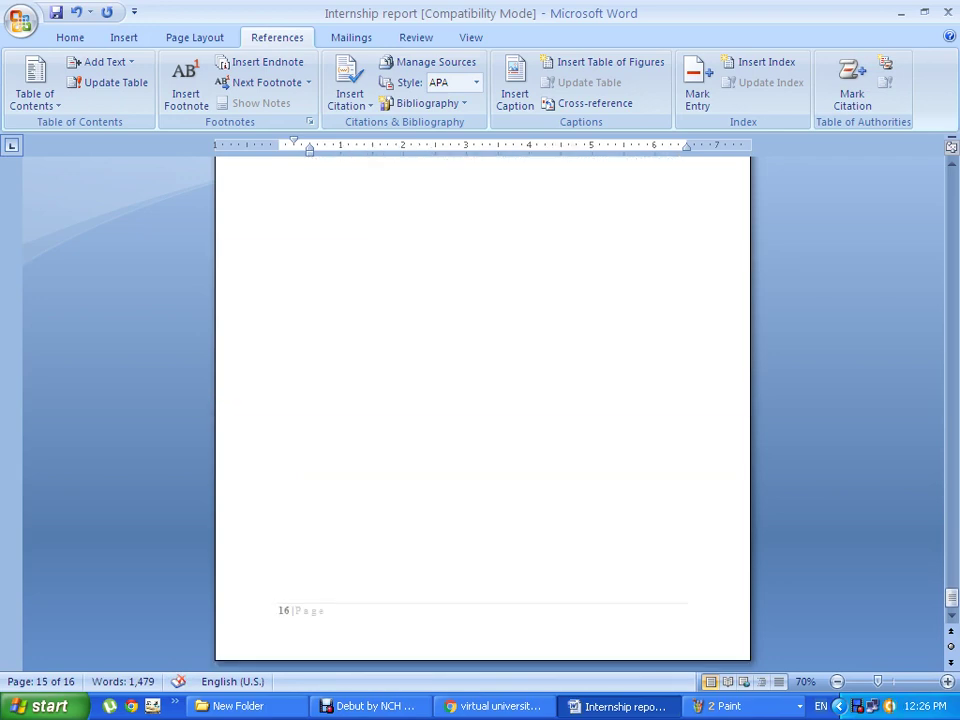
left_click_drag(951, 597, 951, 335)
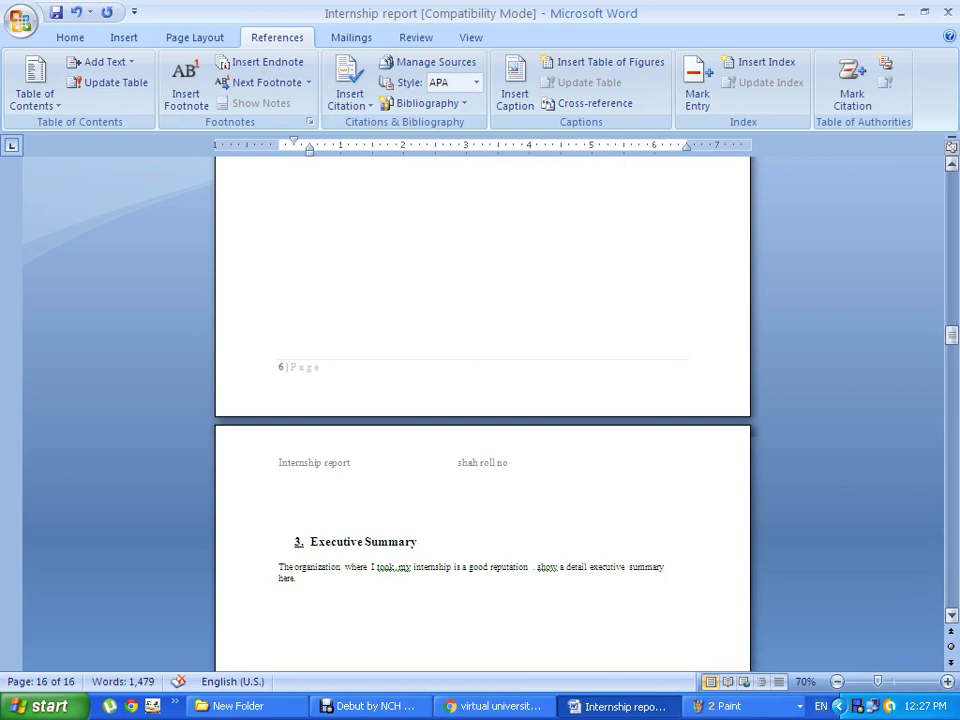
scroll(480, 400, "down", 4)
scroll(480, 400, "down", 6)
scroll(480, 400, "down", 4)
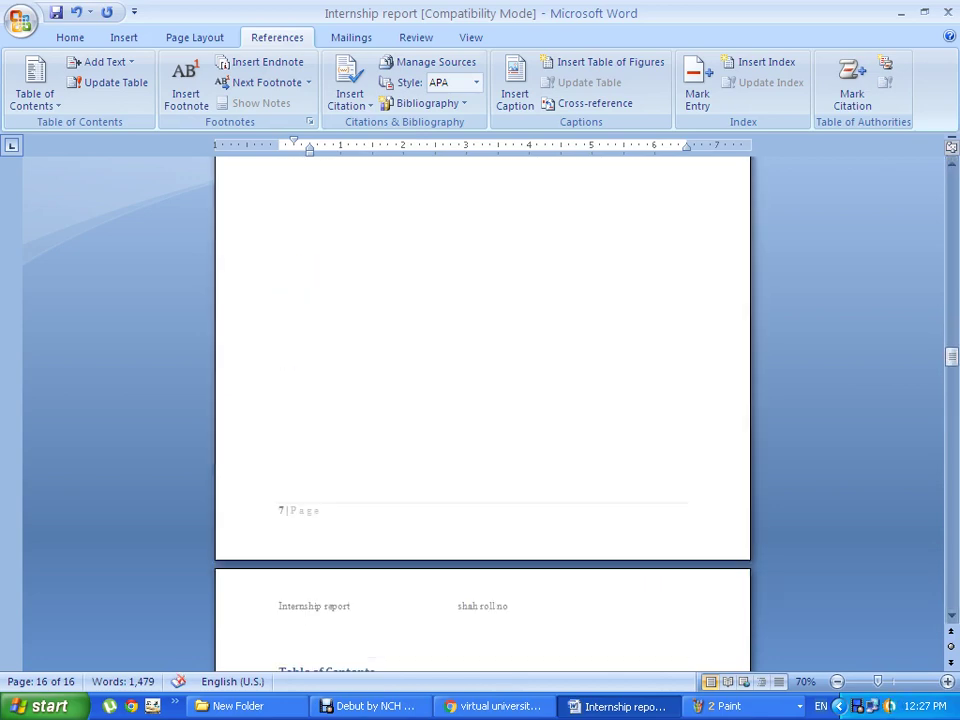
scroll(480, 400, "down", 5)
scroll(480, 400, "down", 3)
scroll(480, 400, "down", 4)
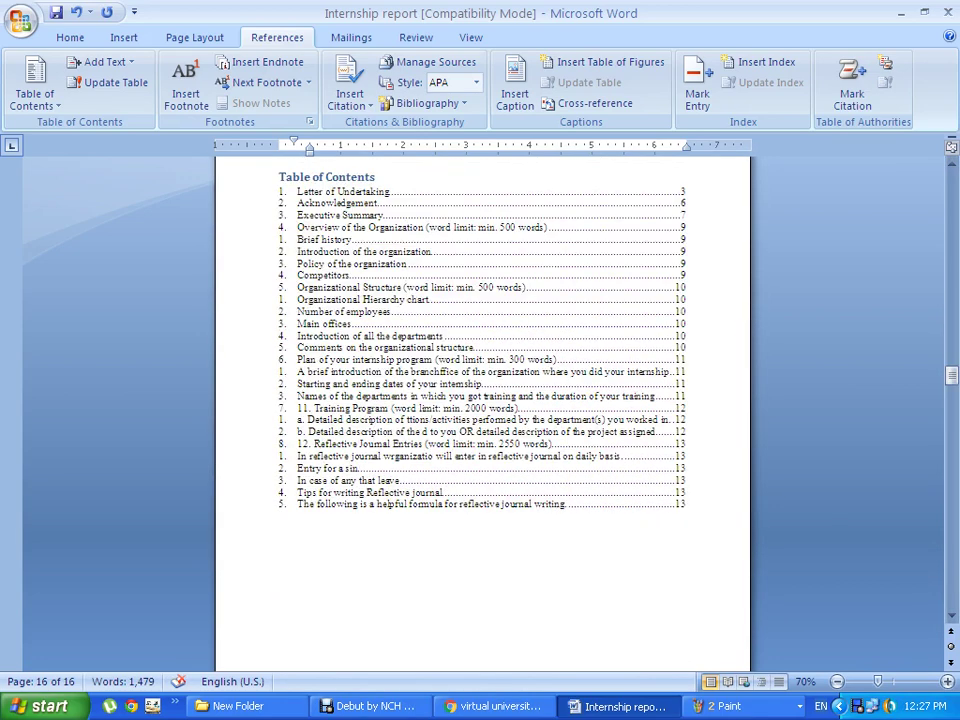
mouse_move(687, 505)
left_mouse_down()
mouse_move(279, 227)
mouse_move(279, 190)
left_mouse_up()
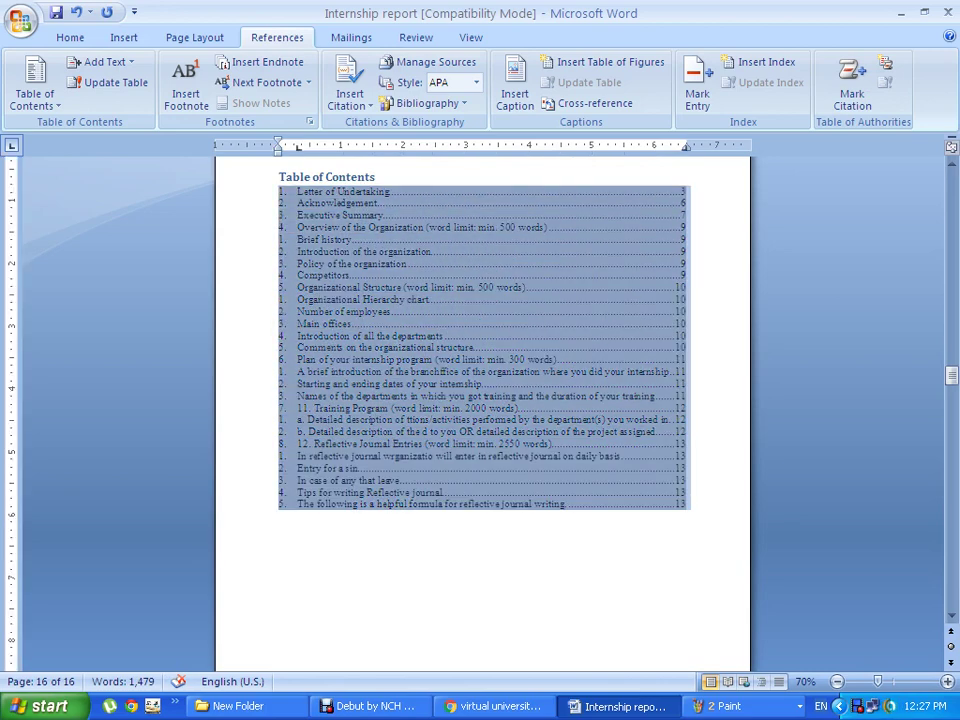
Update the table of contents.
right_click(330, 237)
left_click(375, 315)
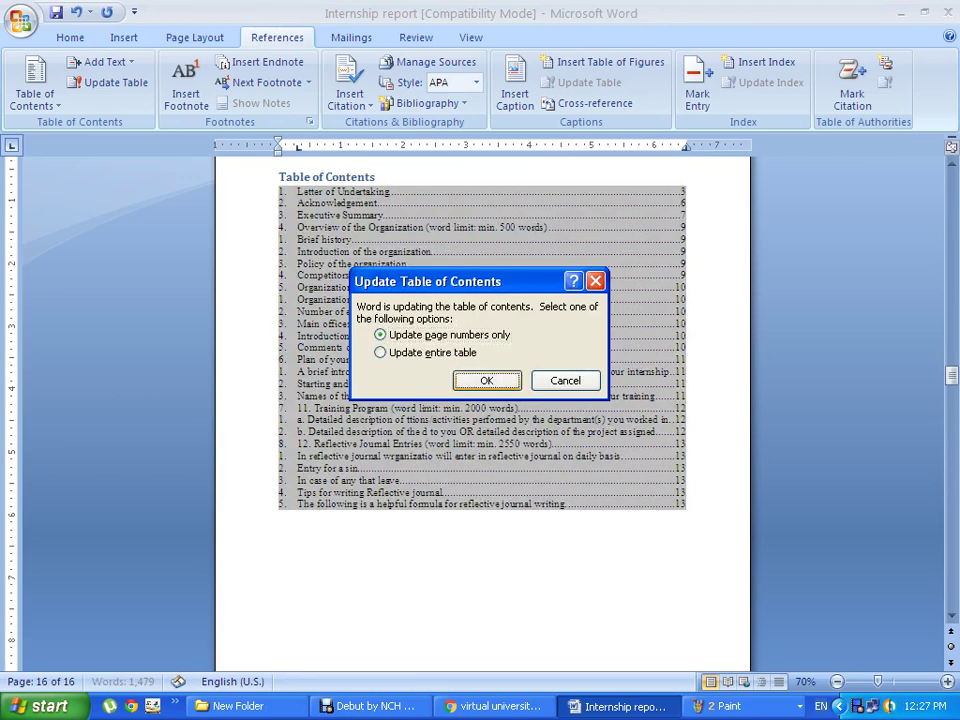
key("Return")
Set the table of contents entries to 1.5 line spacing.
left_click(279, 540)
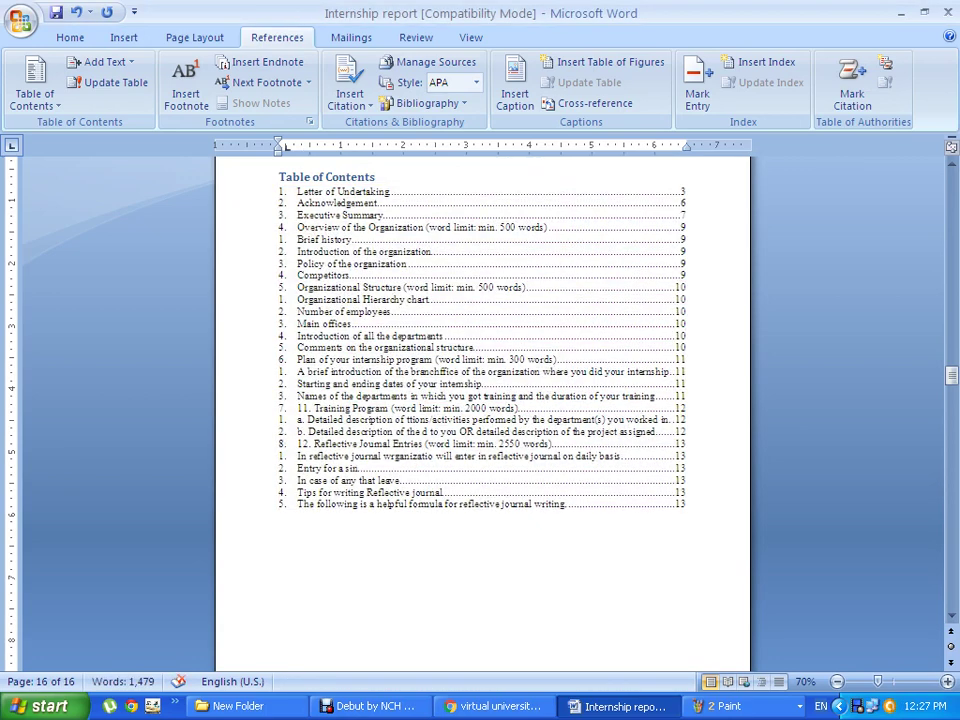
left_click_drag(279, 540, 279, 188)
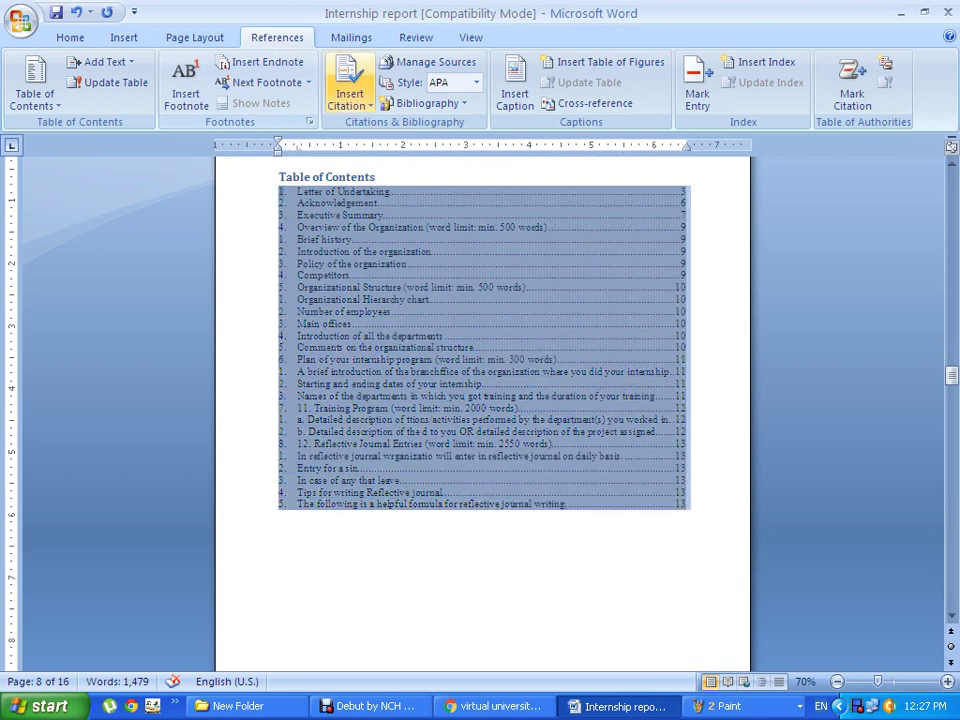
left_click(70, 37)
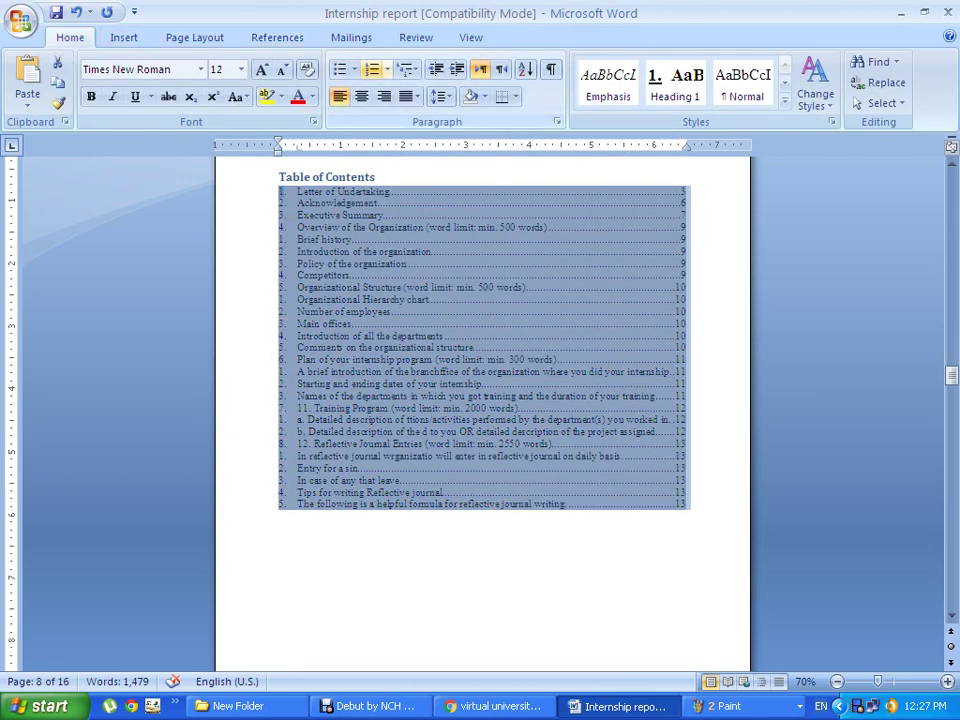
left_click(441, 96)
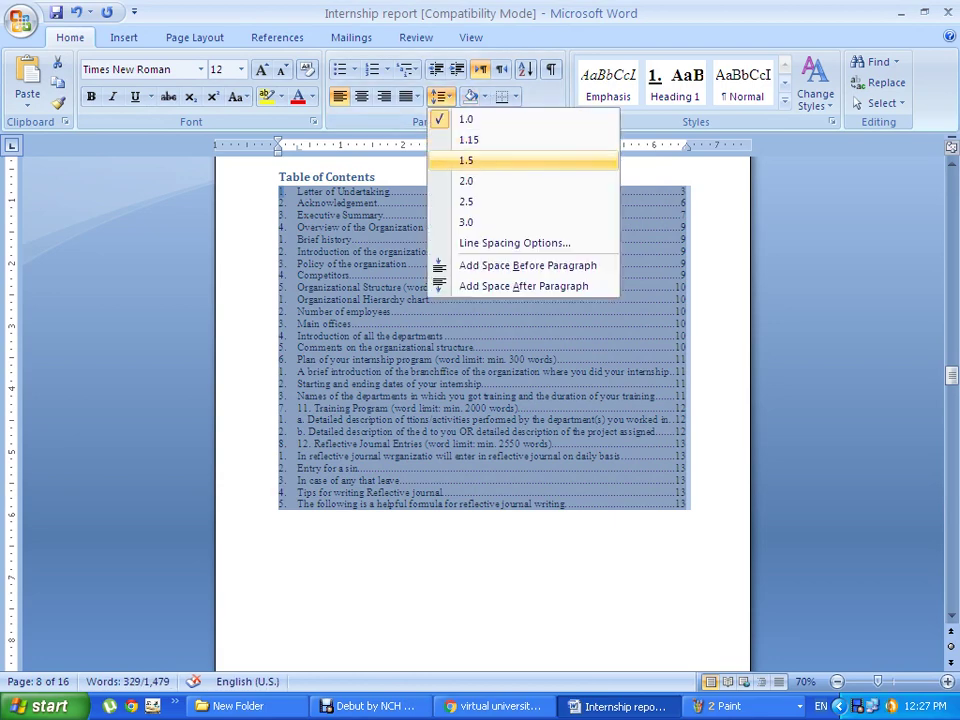
left_click(466, 160)
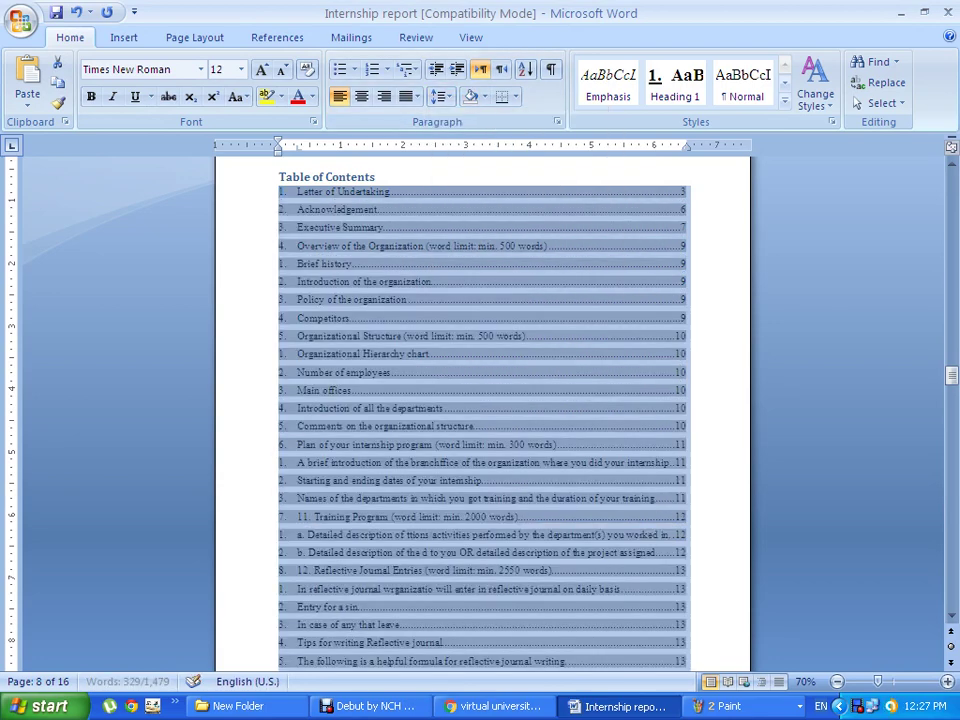
Delete the empty lines at the top of page 9 so Overview starts the page.
scroll(480, 400, "down", 1)
scroll(480, 400, "down", 1)
scroll(480, 400, "down", 4)
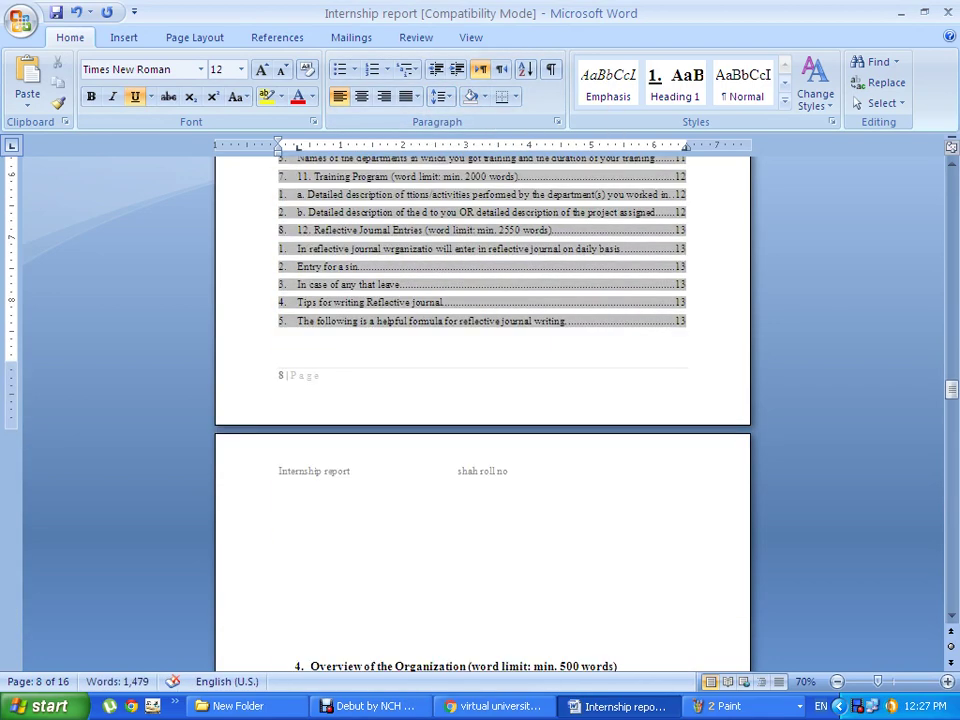
left_click(279, 502)
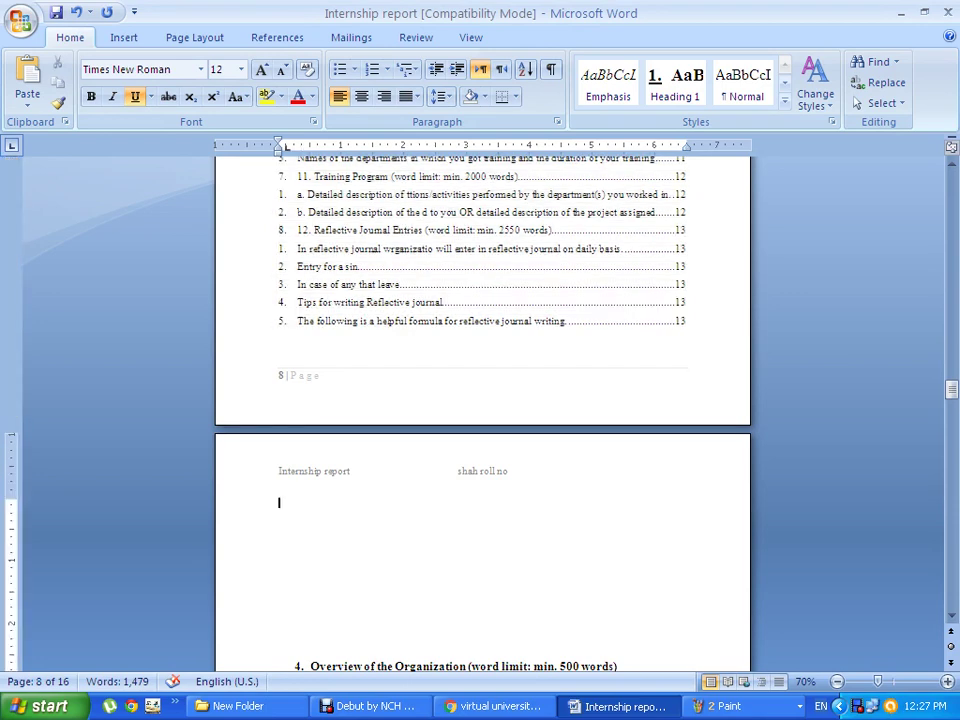
key("Delete")
key("Delete")
key("Delete")
key("Delete")
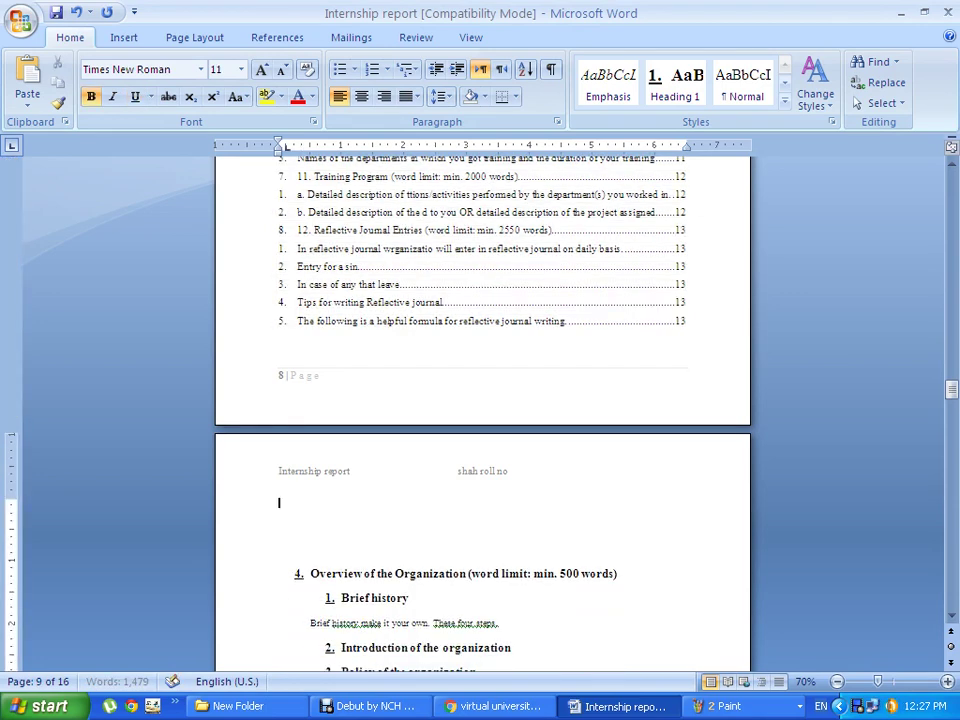
key("Delete")
key("Delete")
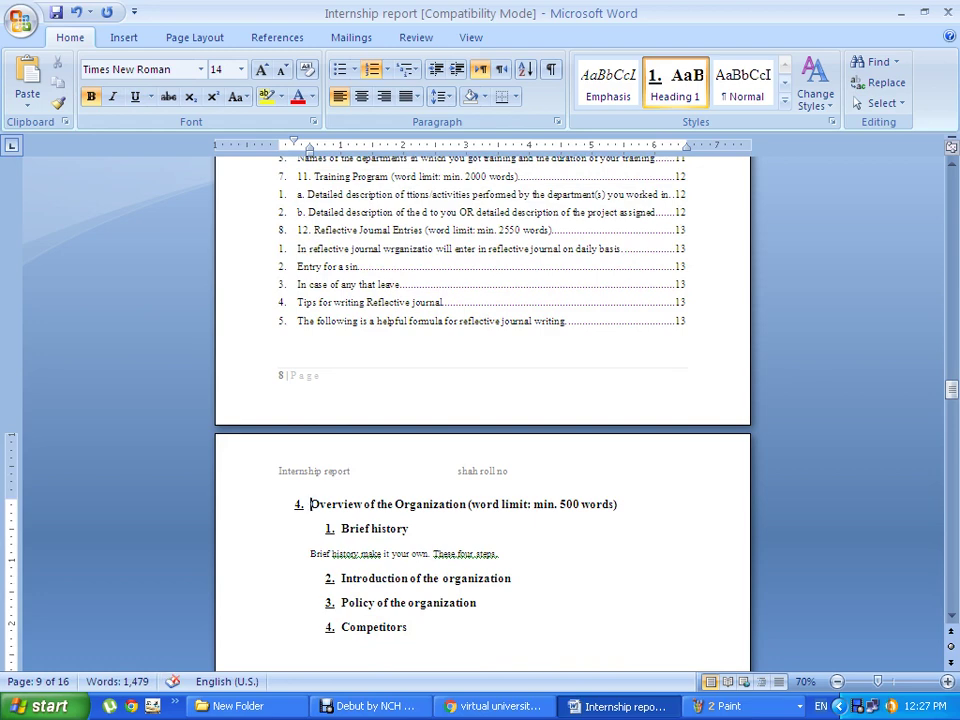
left_click(498, 553)
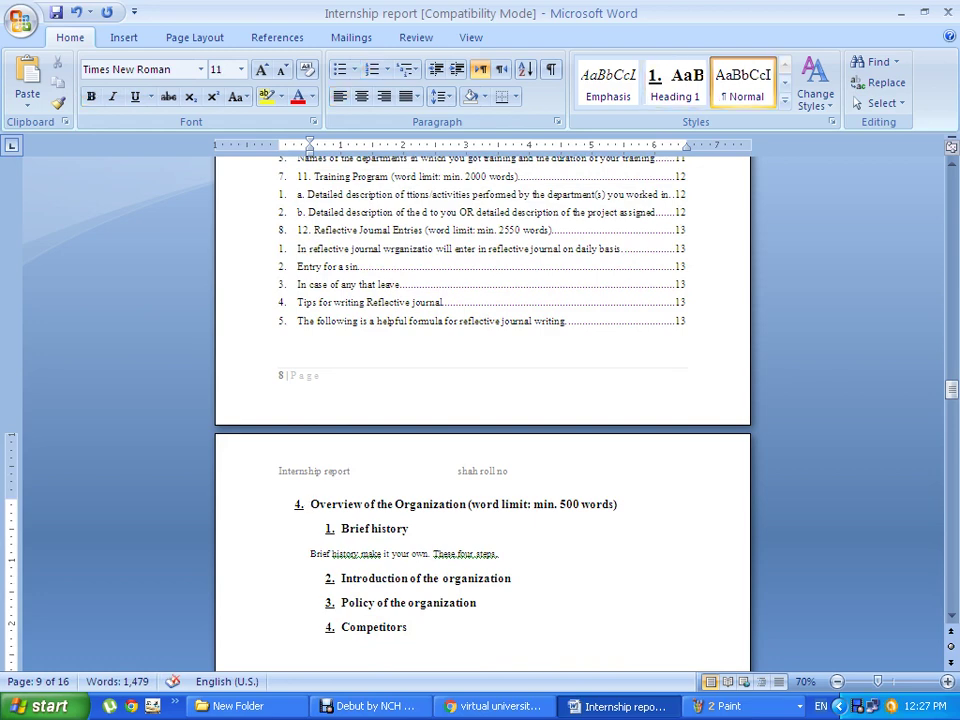
Save the report via Save As (F12), keeping the name Internship report.
scroll(482, 400, "up", 2)
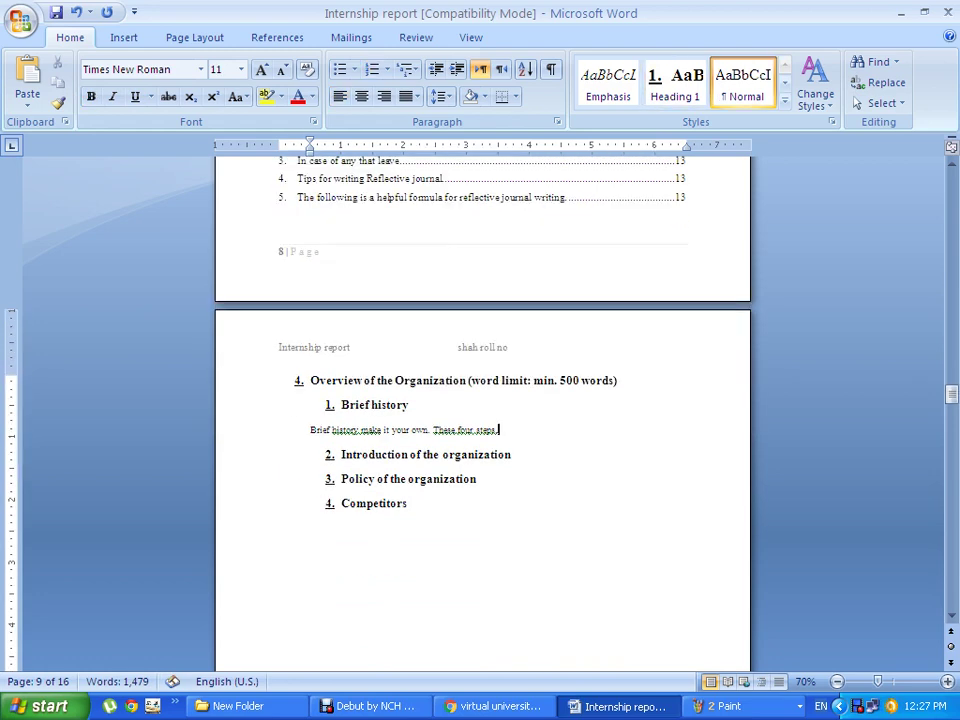
scroll(482, 400, "up", 4)
scroll(482, 400, "up", 5)
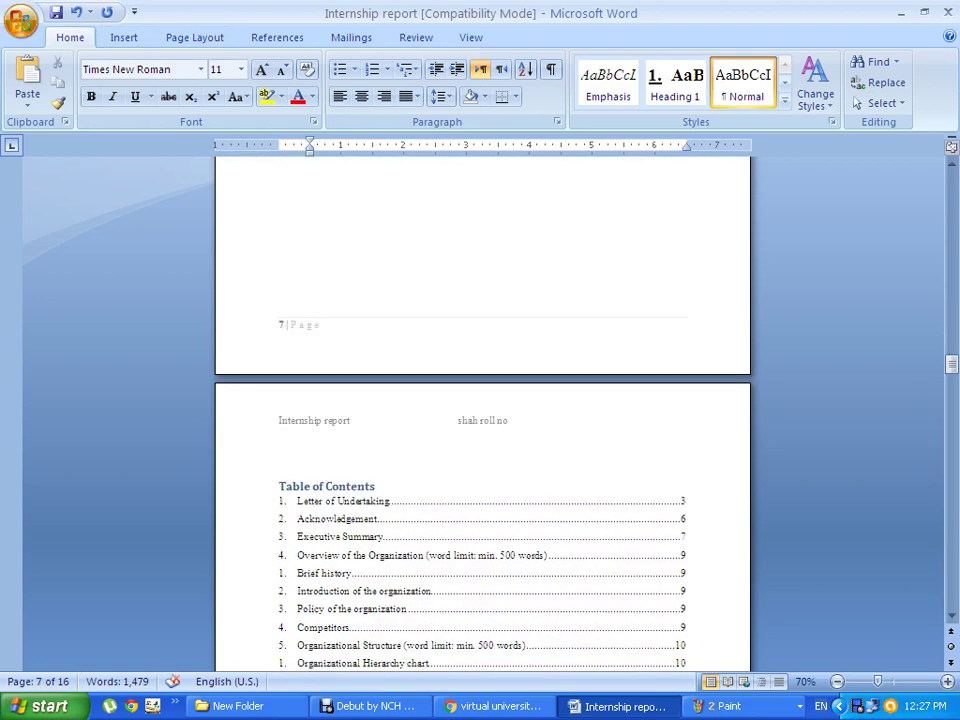
key("F12")
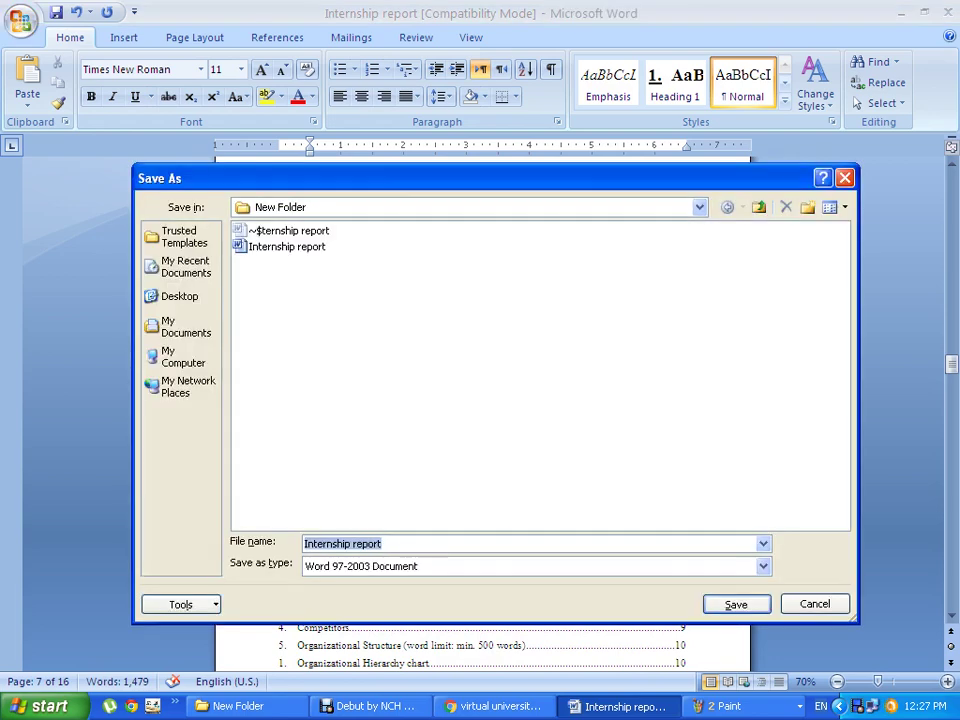
key("Return")
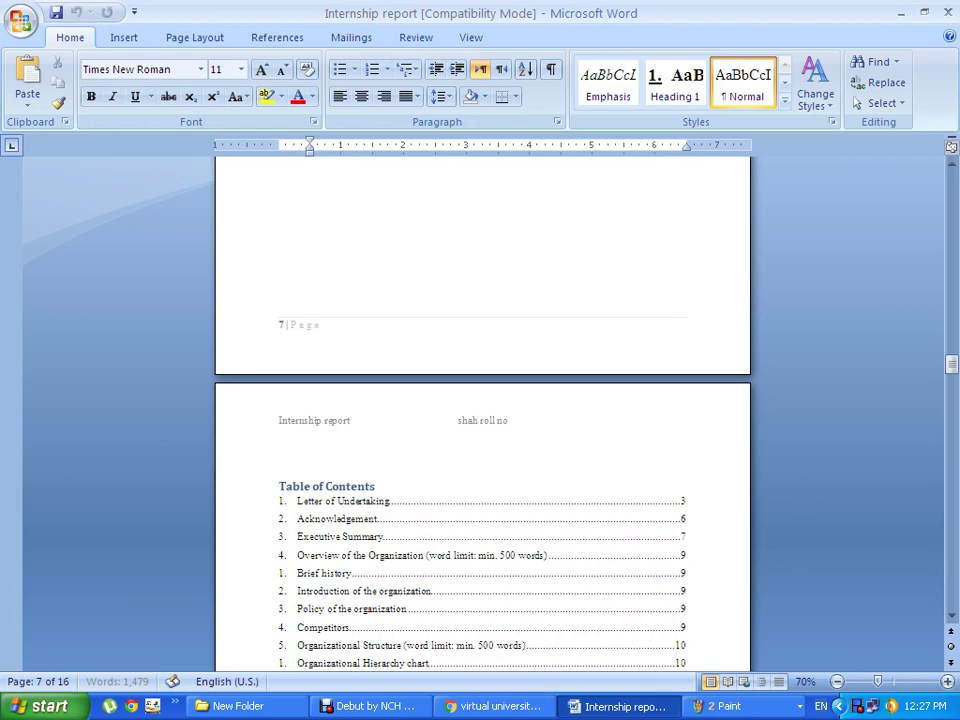
Close the Word window from the taskbar.
left_click(238, 706)
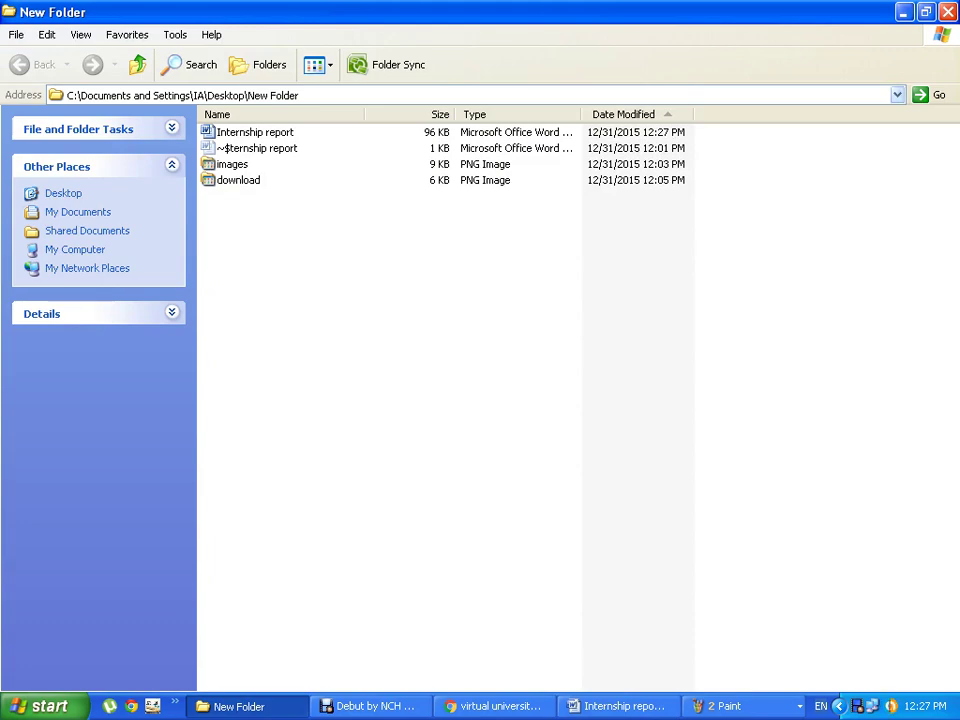
left_click(622, 706)
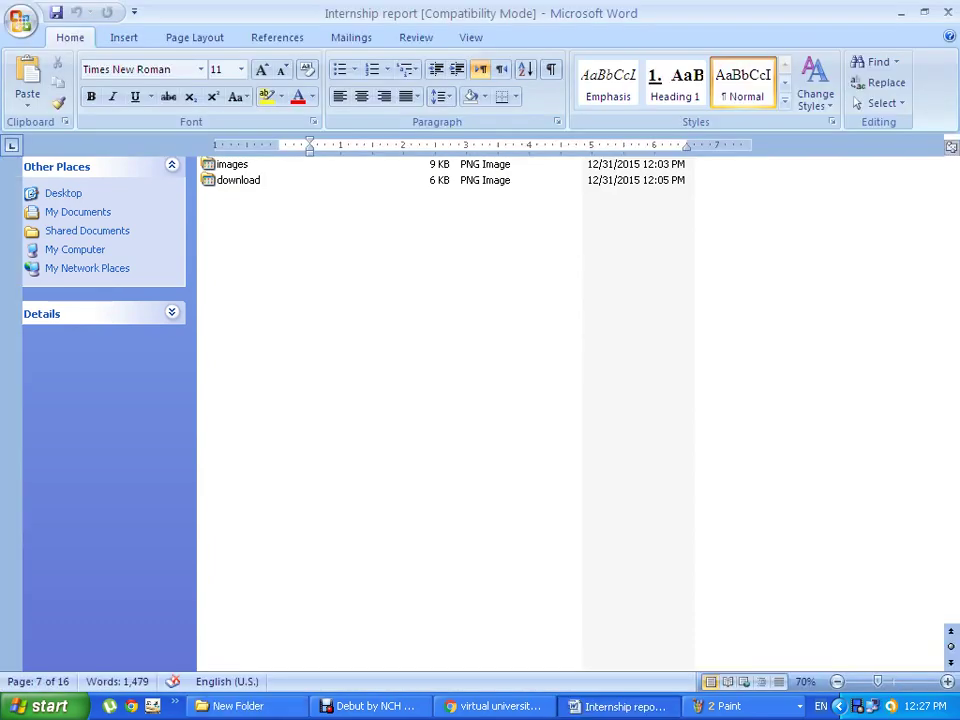
right_click(626, 704)
left_click(650, 688)
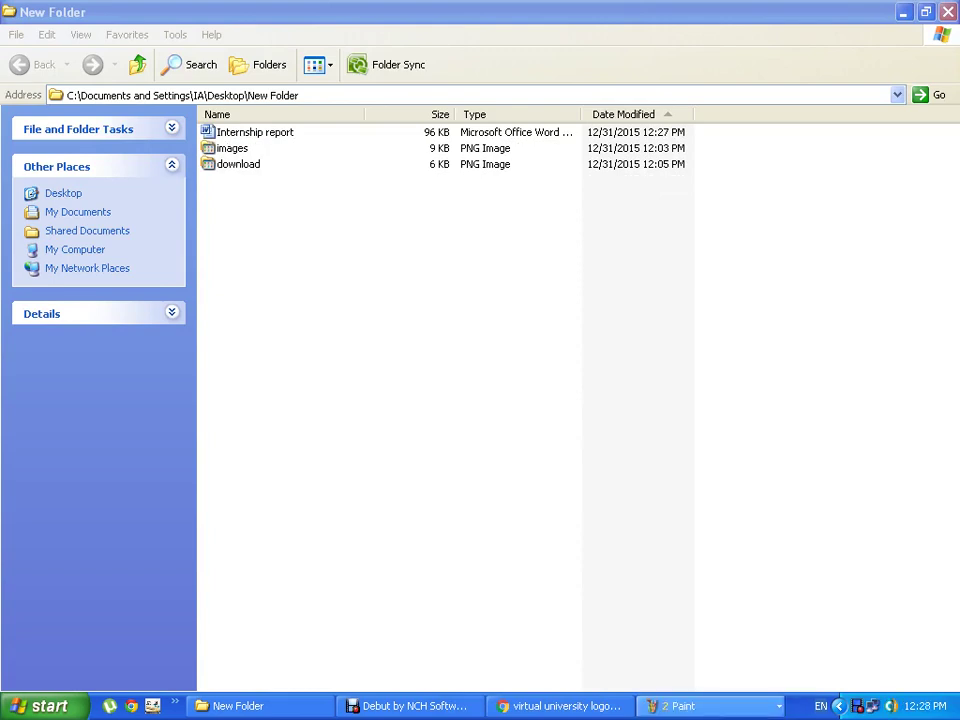
Close both Paint images without saving and switch to the Chrome logo search.
right_click(703, 705)
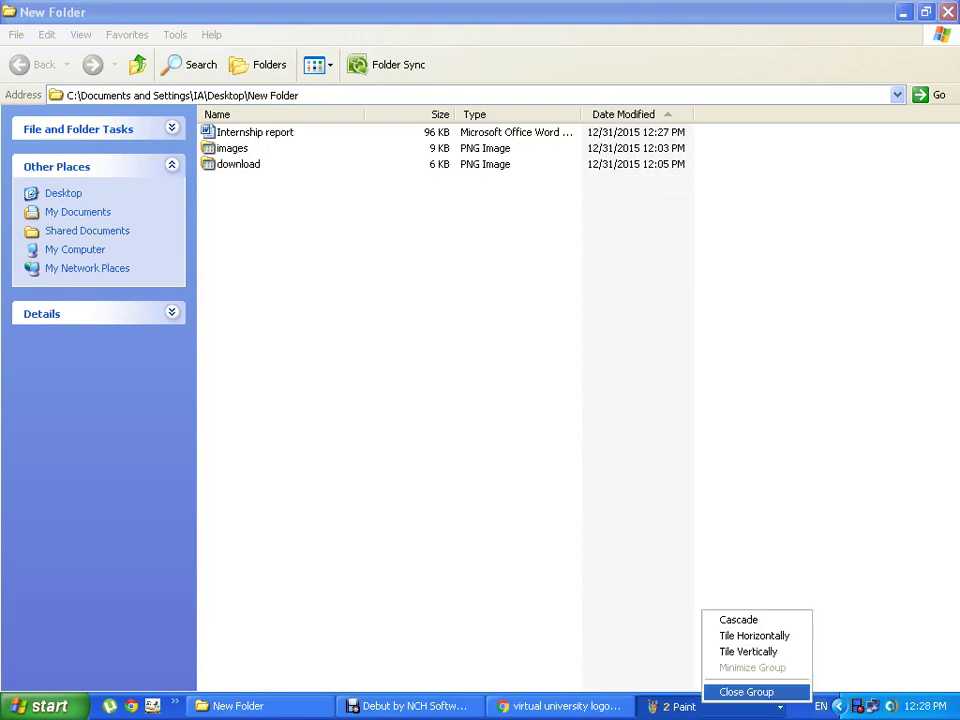
left_click(746, 692)
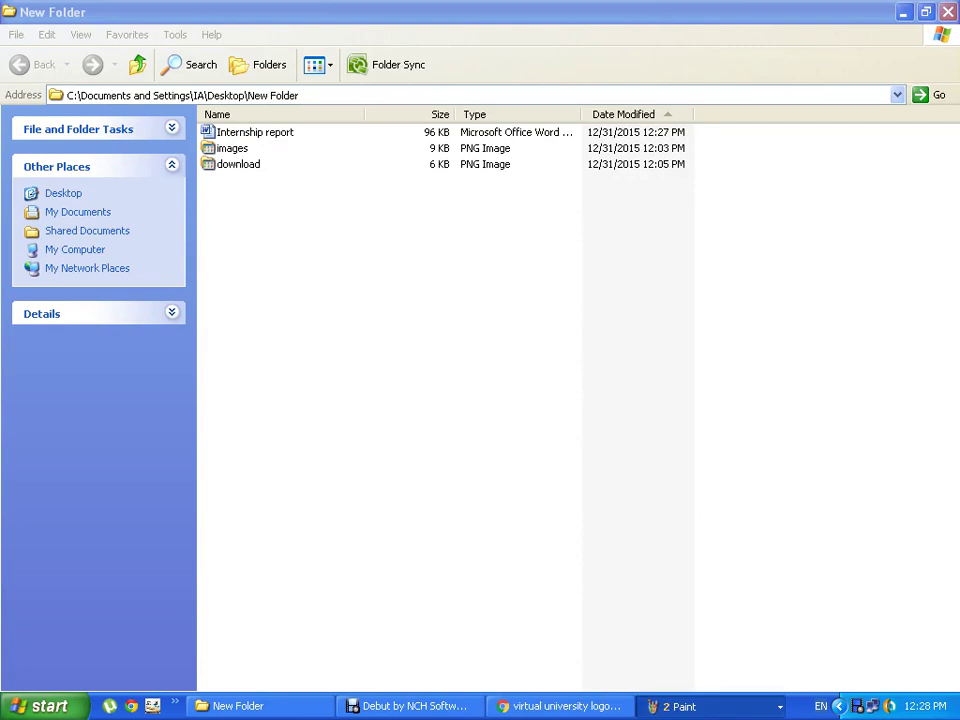
left_click(690, 706)
right_click(771, 652)
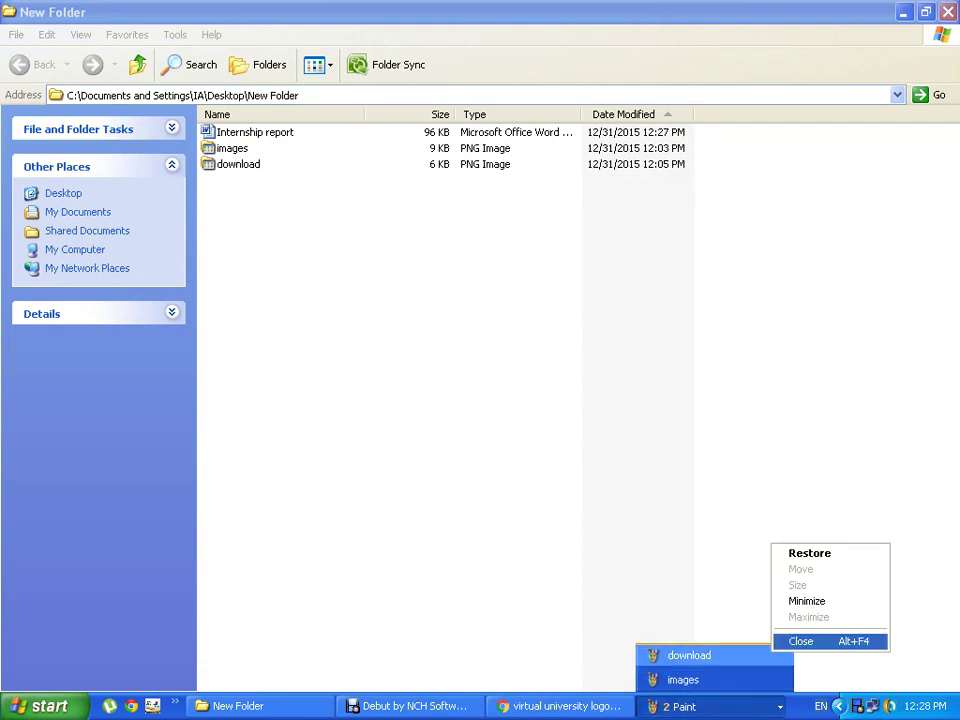
left_click(792, 639)
left_click(478, 381)
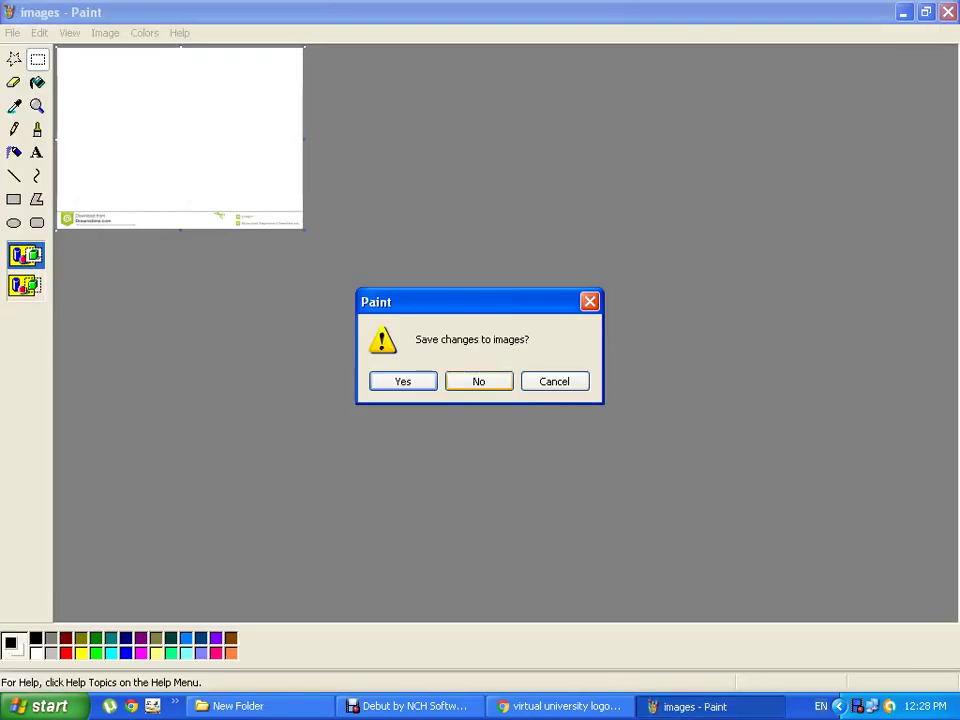
left_click(478, 381)
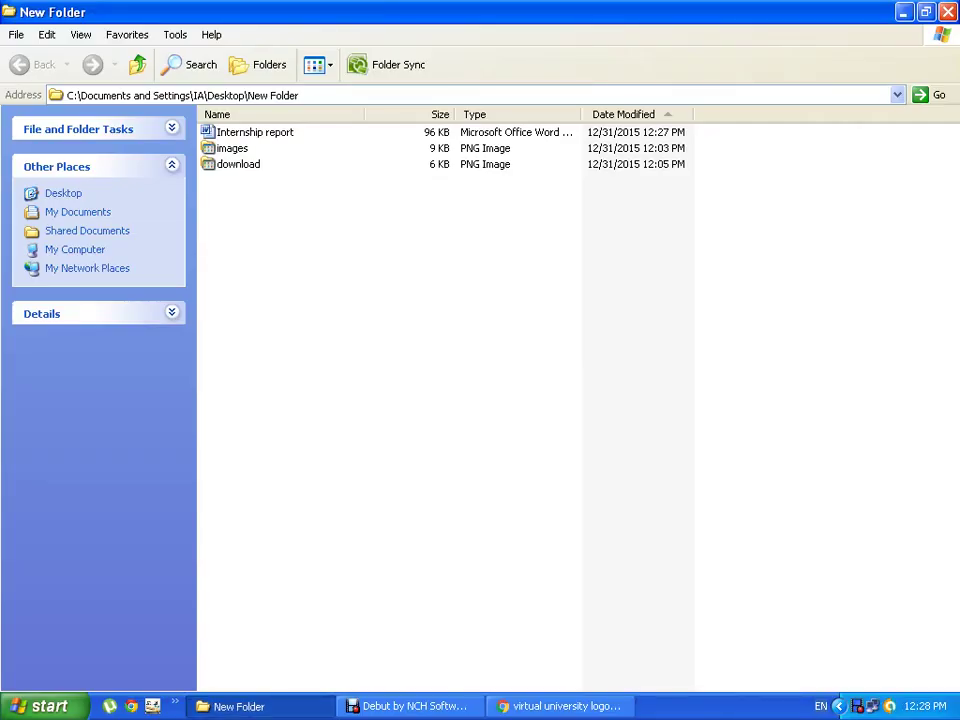
key("alt+Tab")
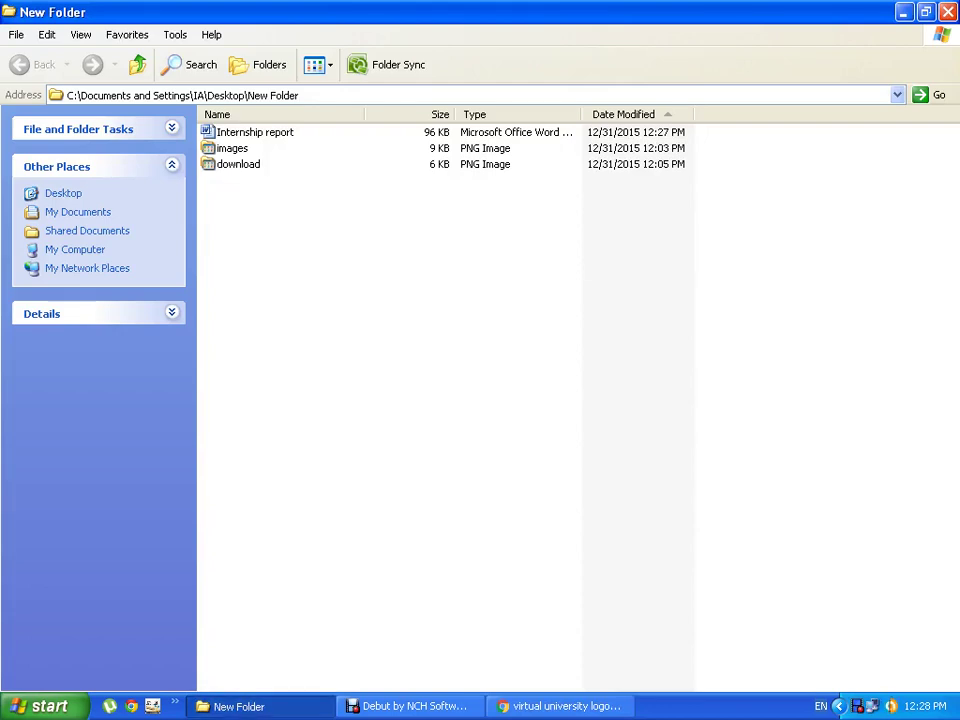
Open Internship report from New Folder in Word and scroll past its title page.
left_click(255, 132)
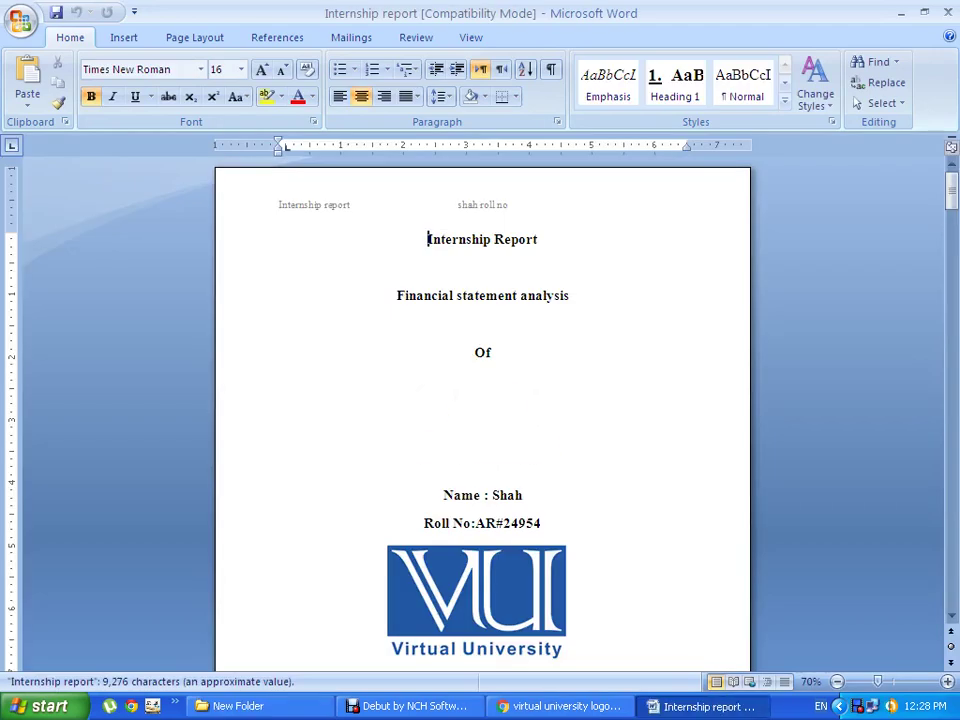
scroll(482, 400, "down", 3)
scroll(482, 400, "down", 5)
scroll(482, 400, "down", 5)
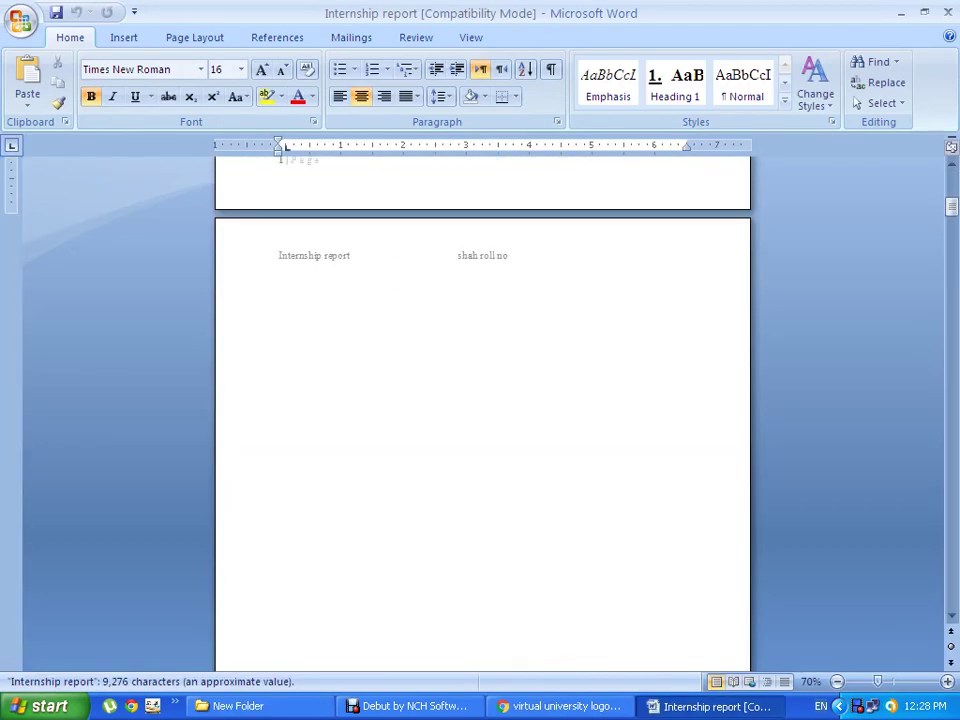